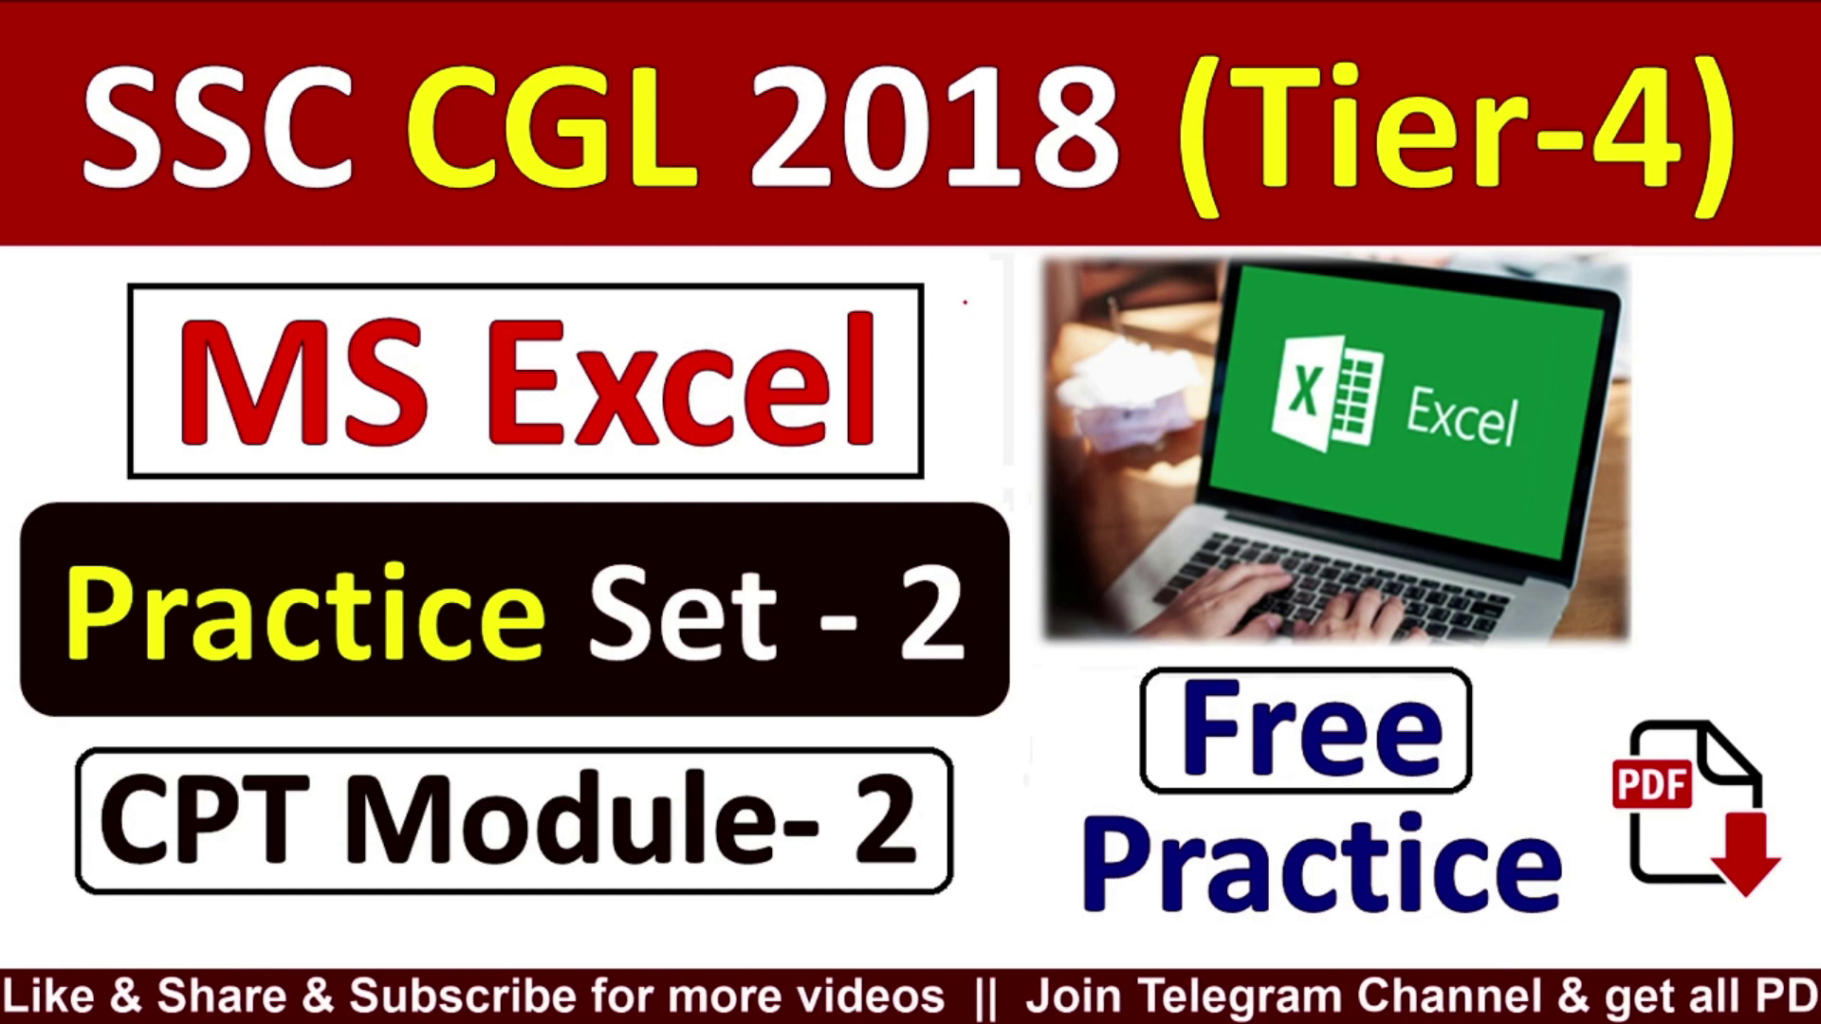
On the title slide, tick MS Excel and Practice Set - 2 and underline the 2 in CPT Module- 2.
drag(904, 349, 991, 361)
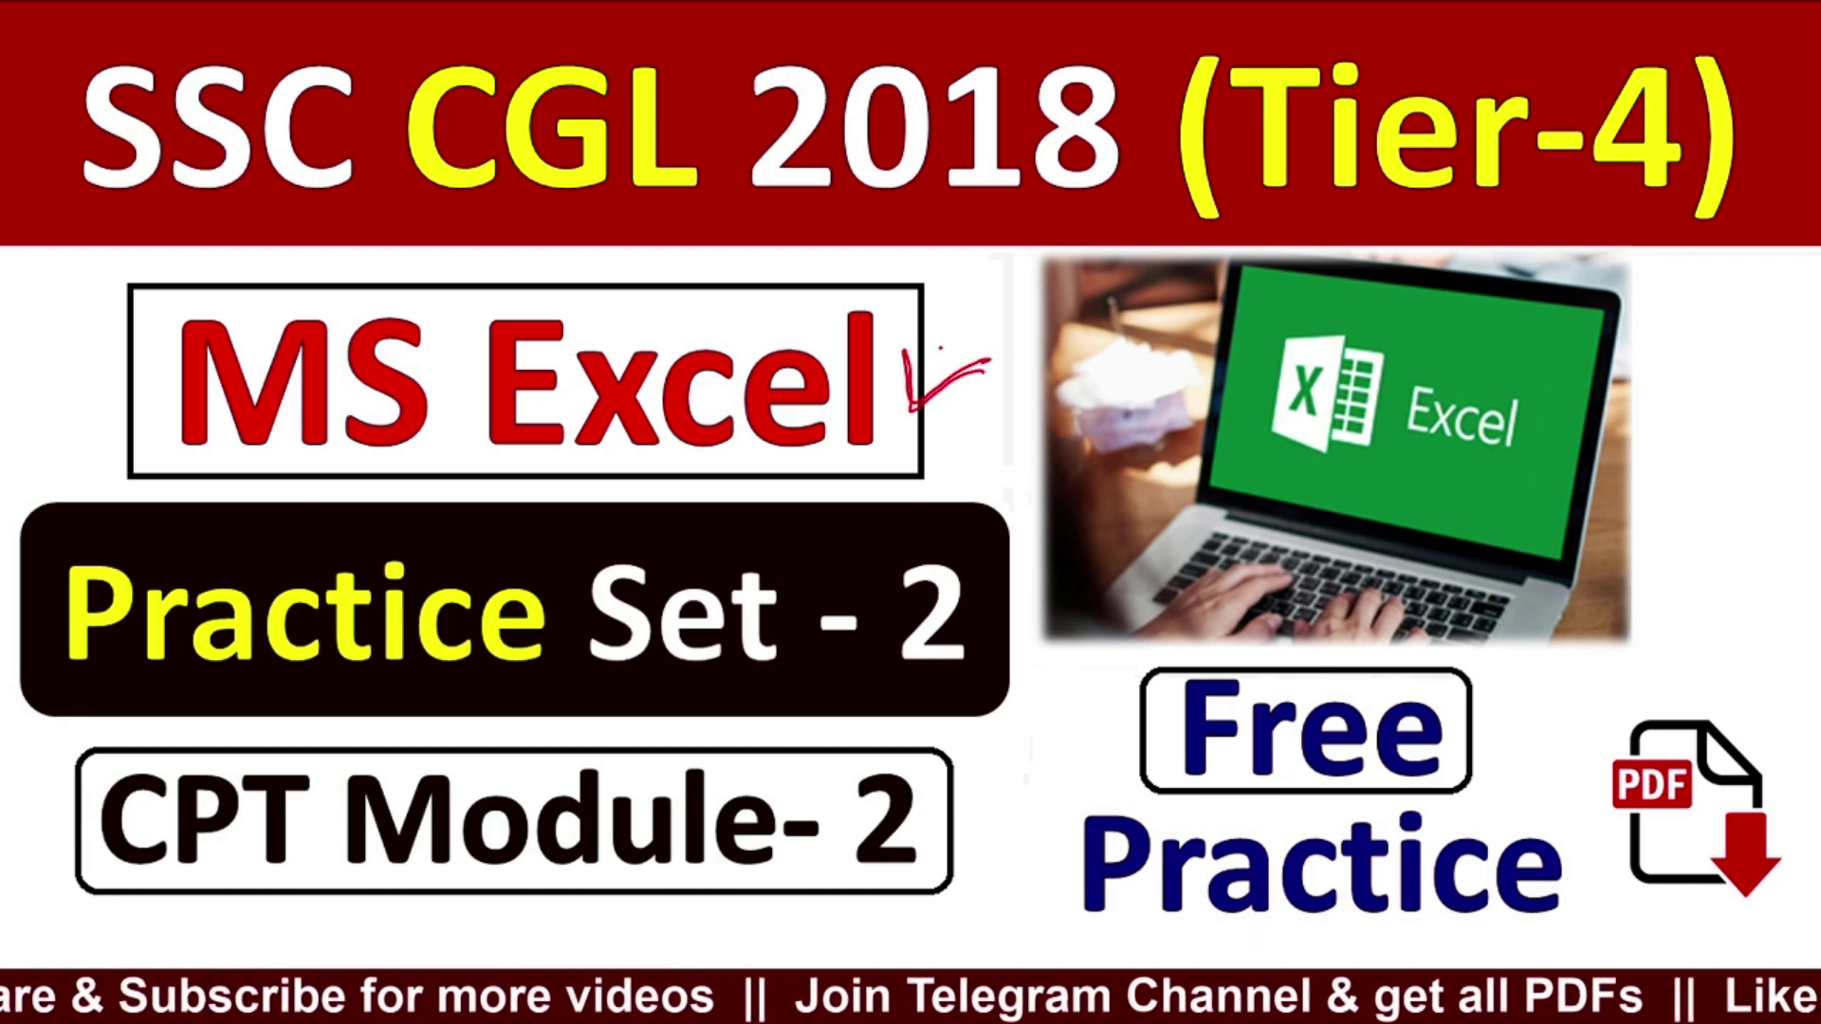
drag(892, 517, 1009, 507)
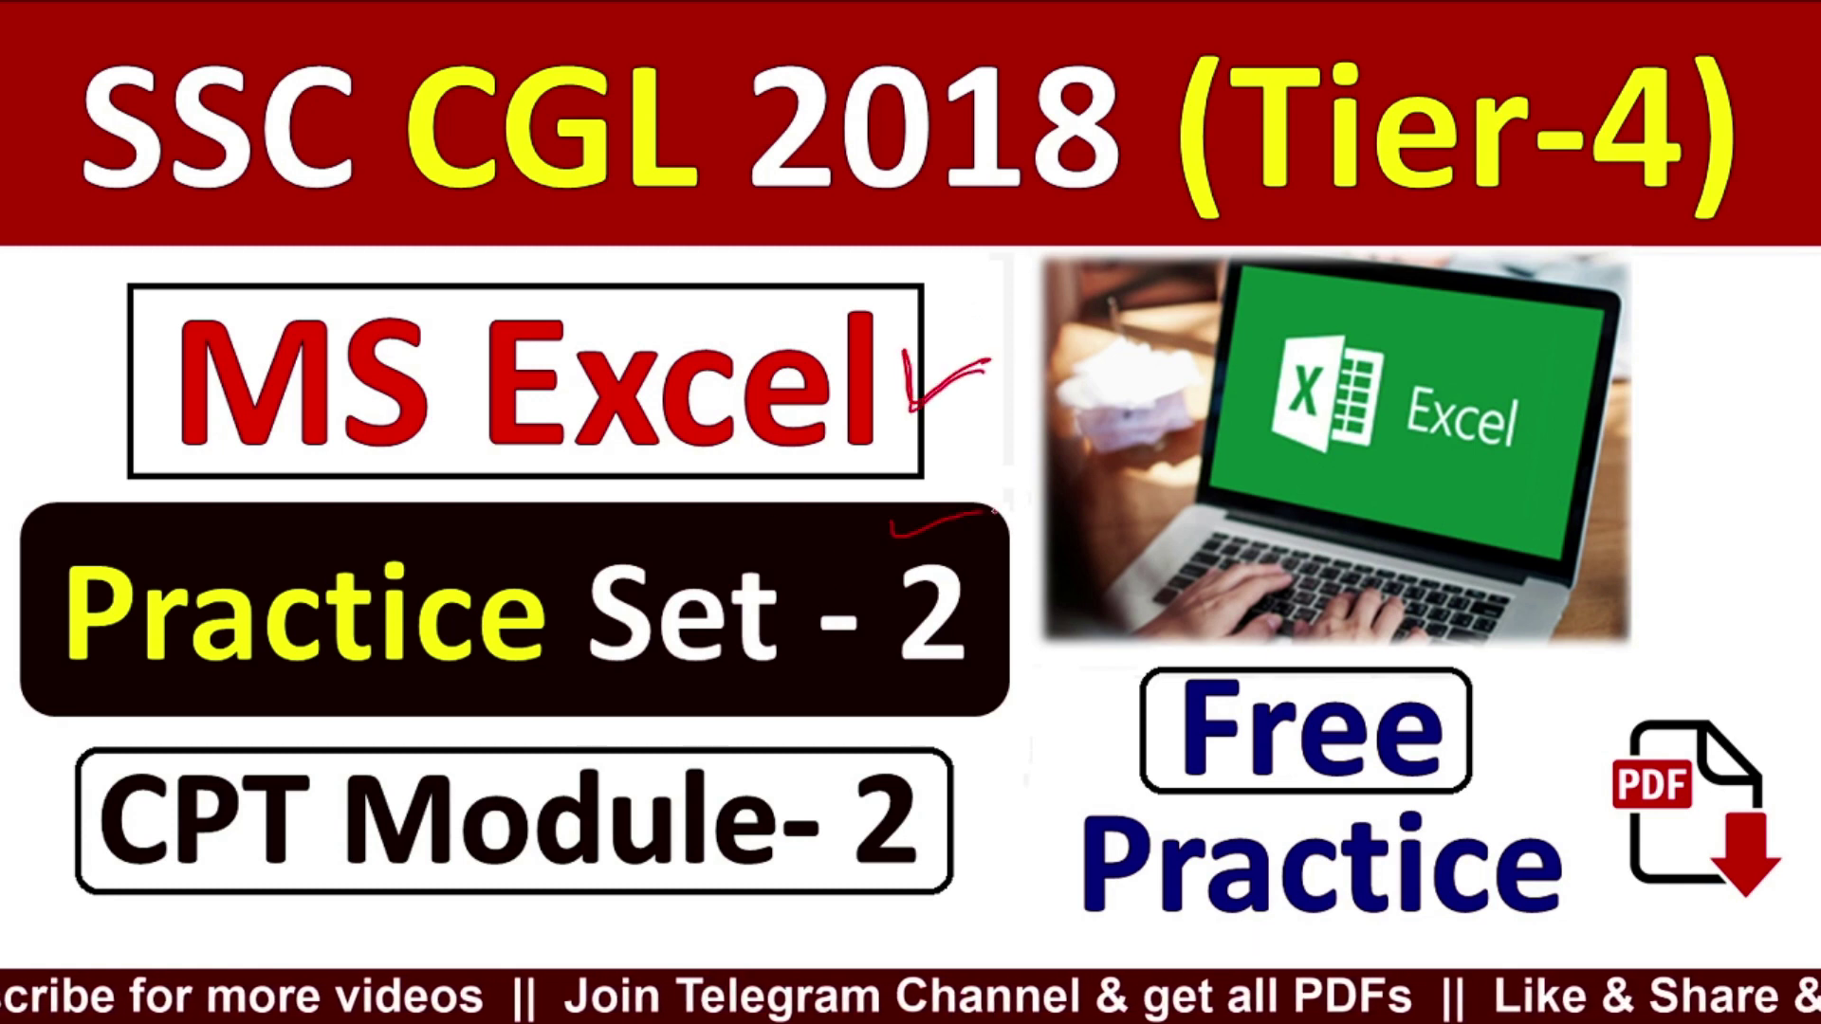
drag(839, 900, 943, 879)
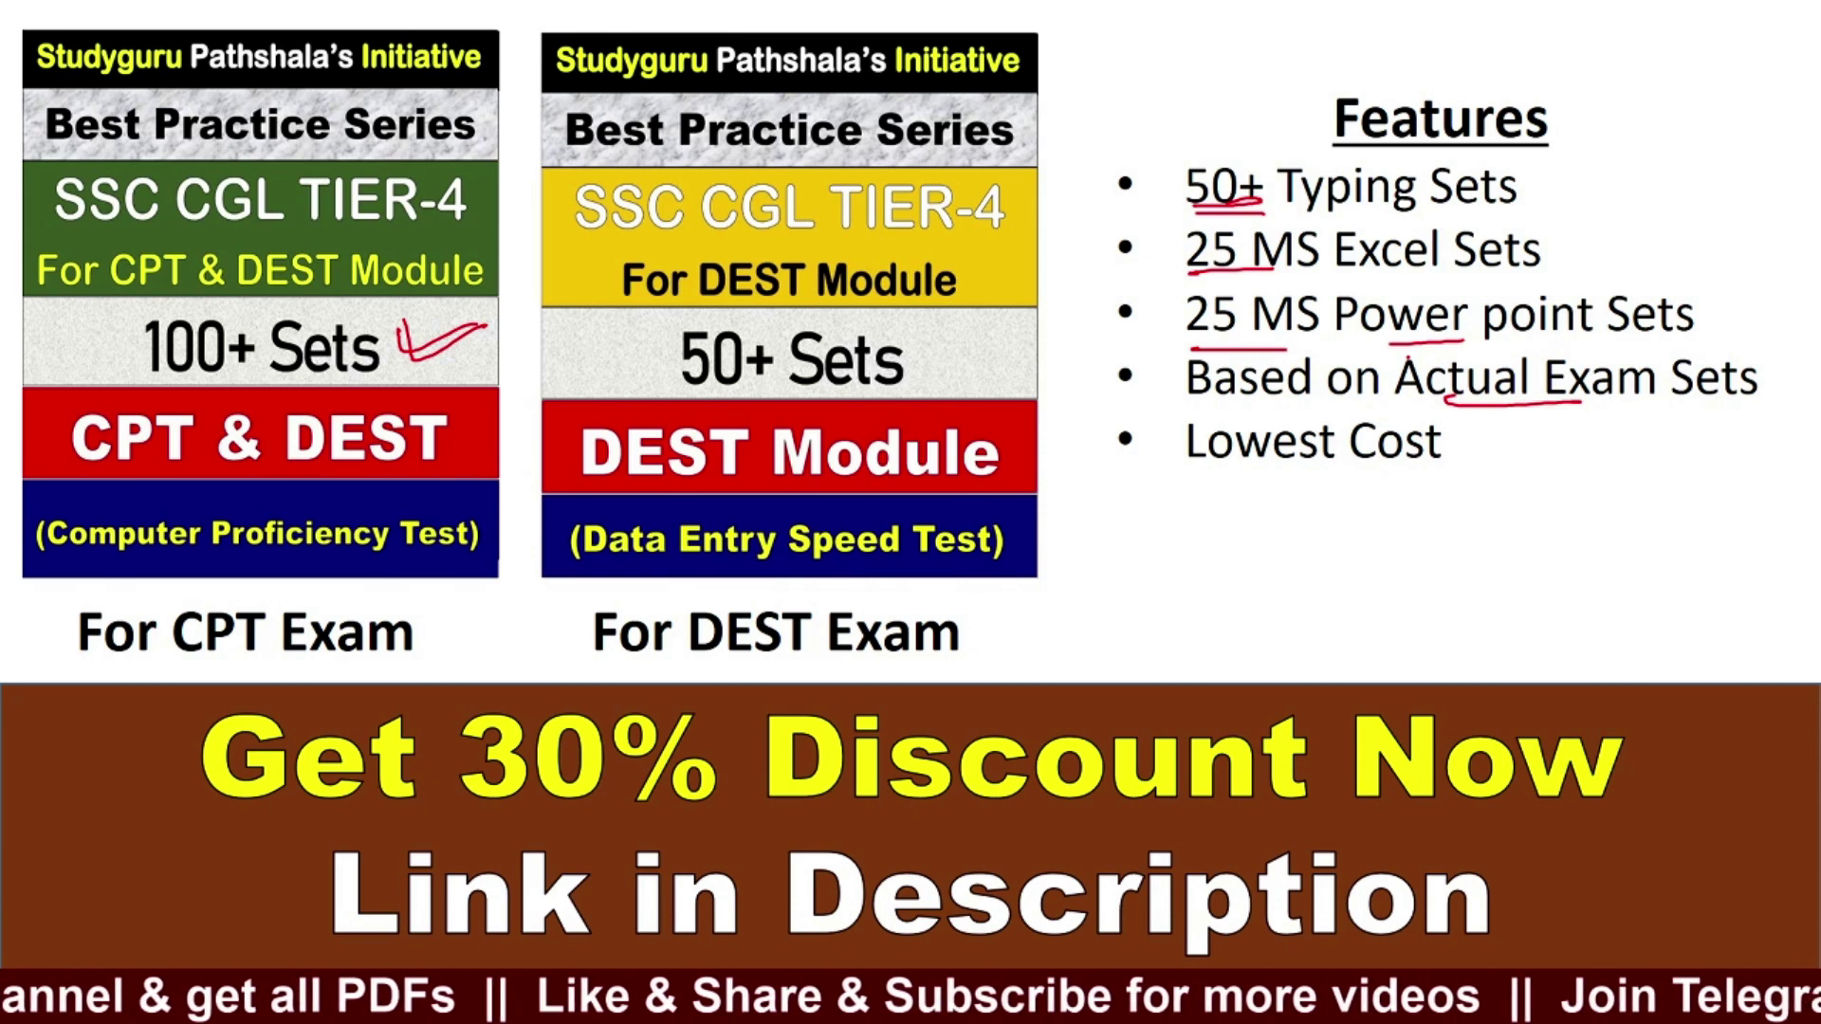
On the promo slide, underline Lowest Cost, circle the 30% discount and mark the Link in Description line.
drag(1318, 438, 1423, 455)
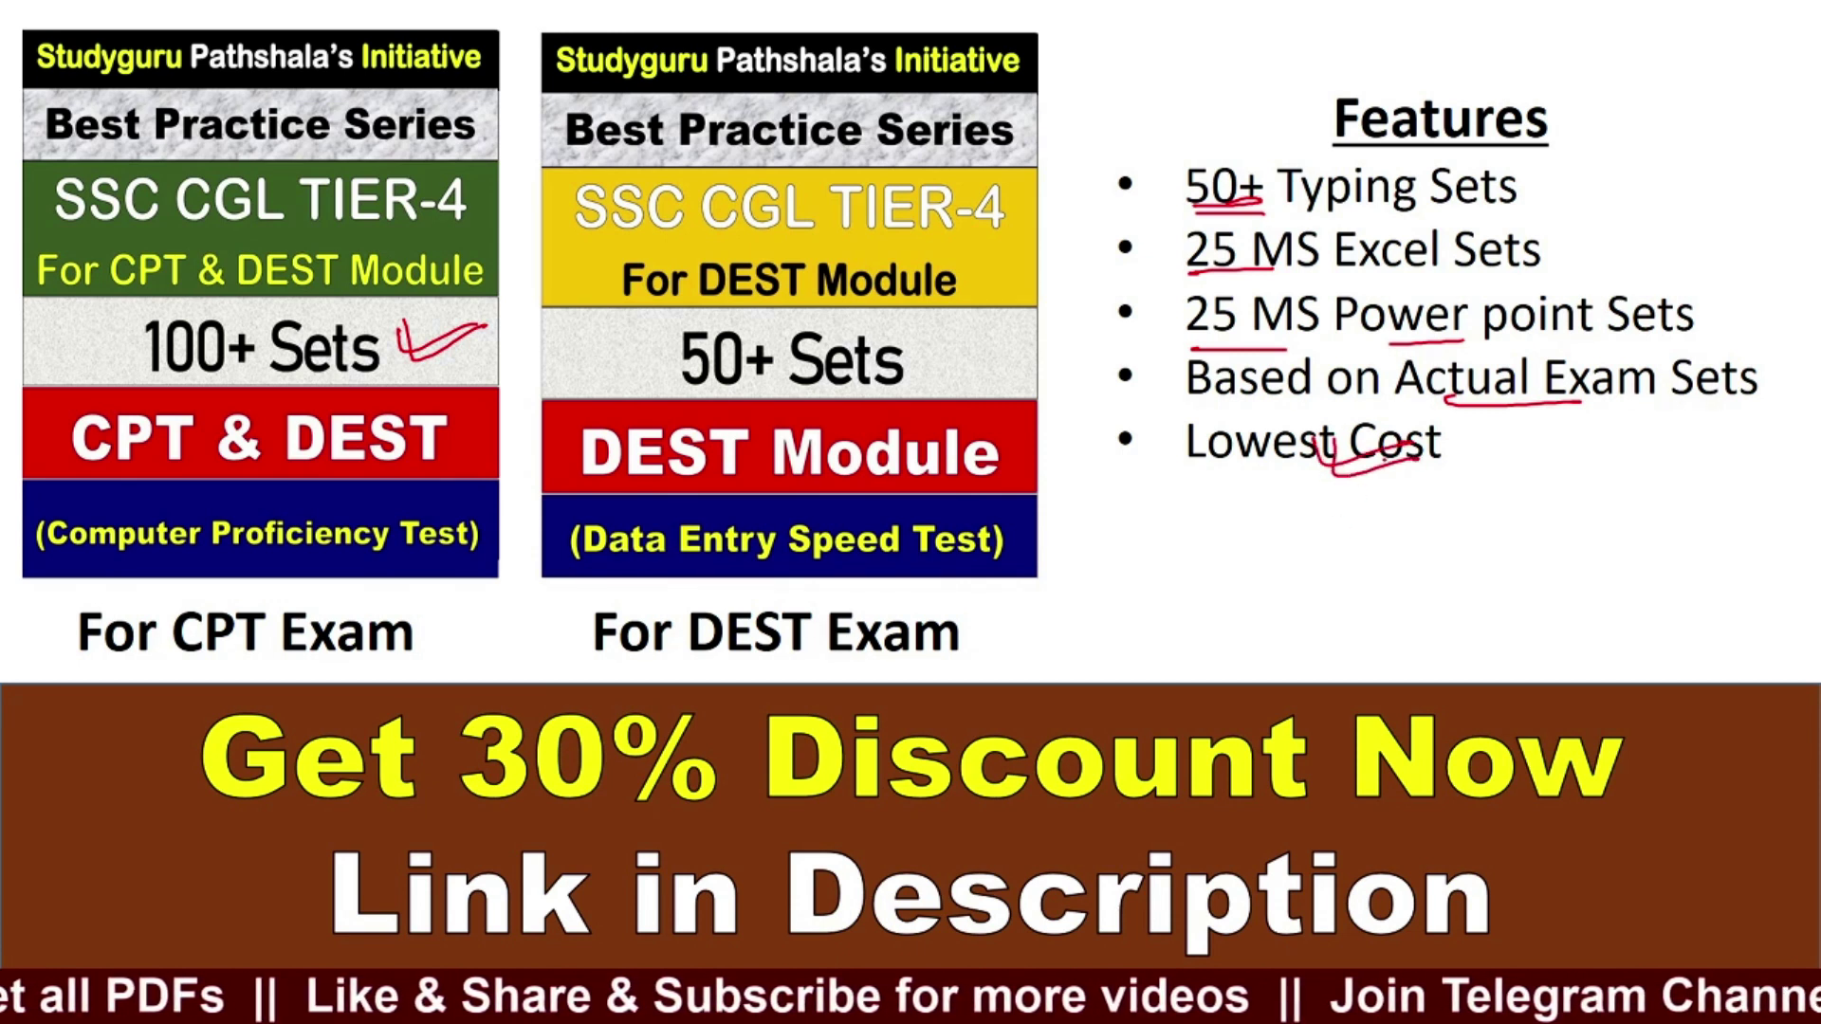
drag(580, 706, 683, 702)
drag(517, 709, 706, 695)
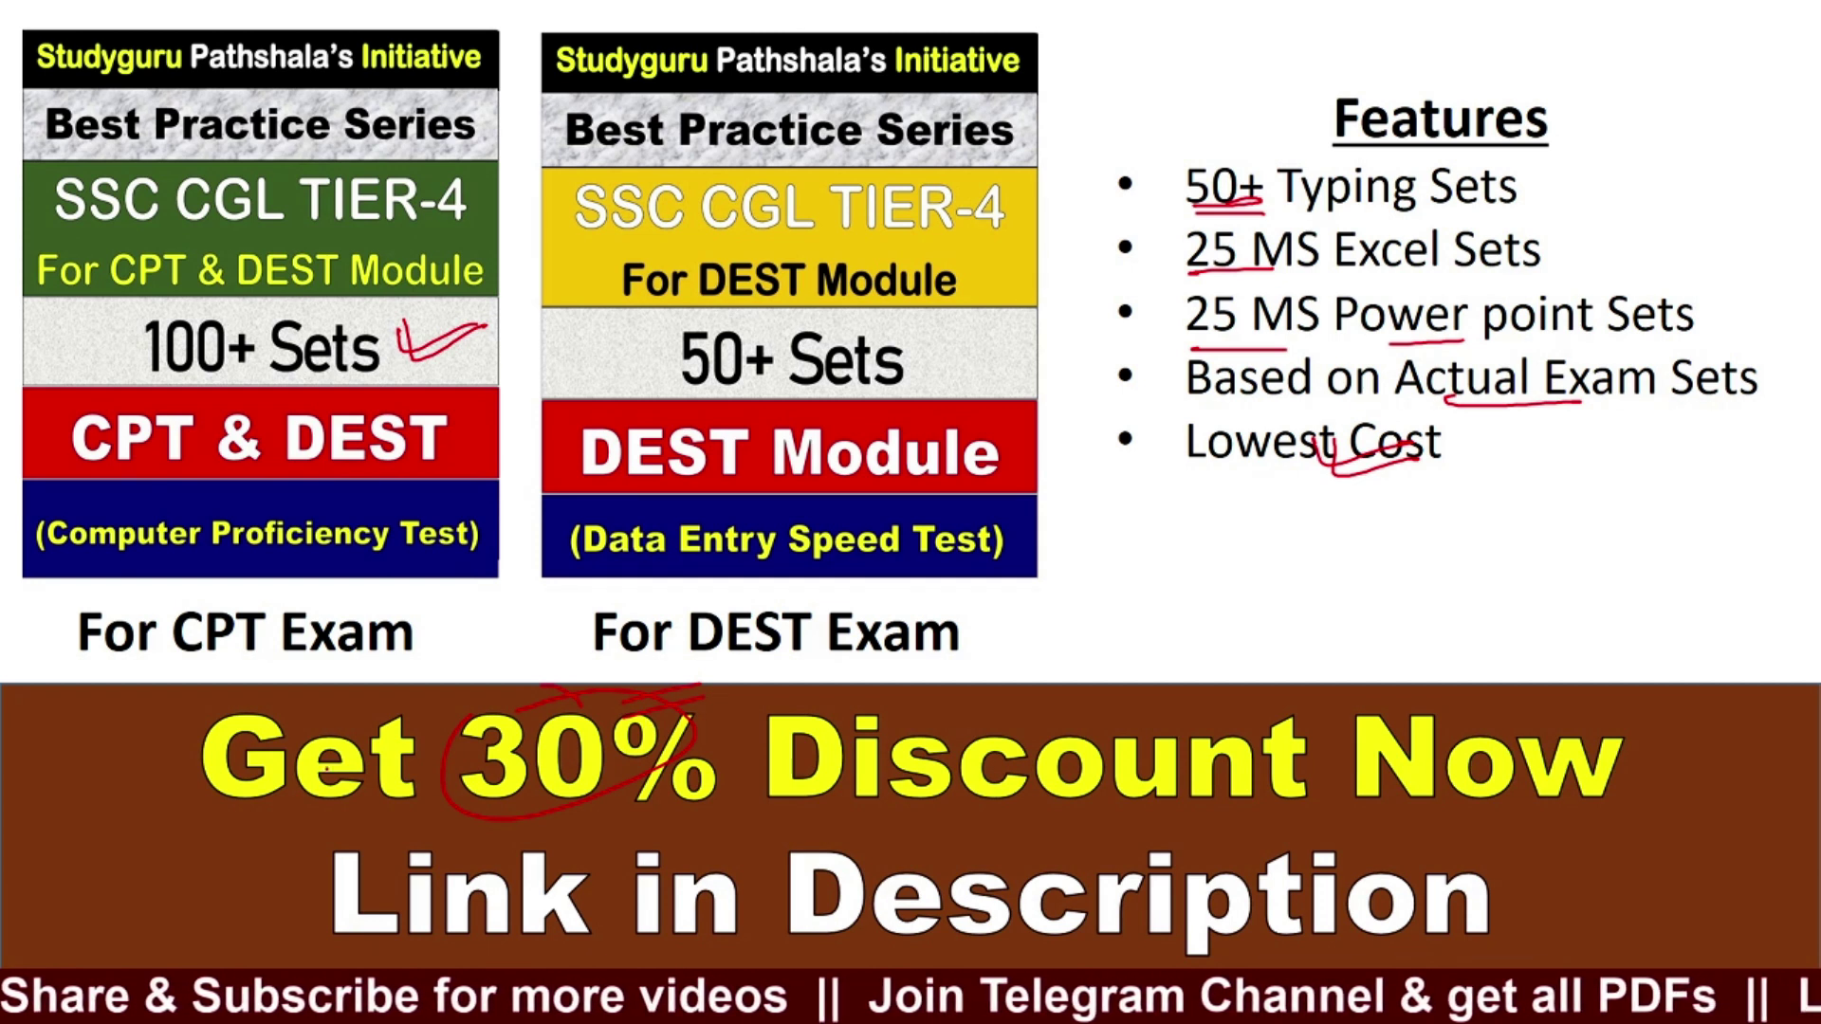
mouse_move(293, 860)
mouse_down()
mouse_move(432, 846)
mouse_move(400, 858)
mouse_up()
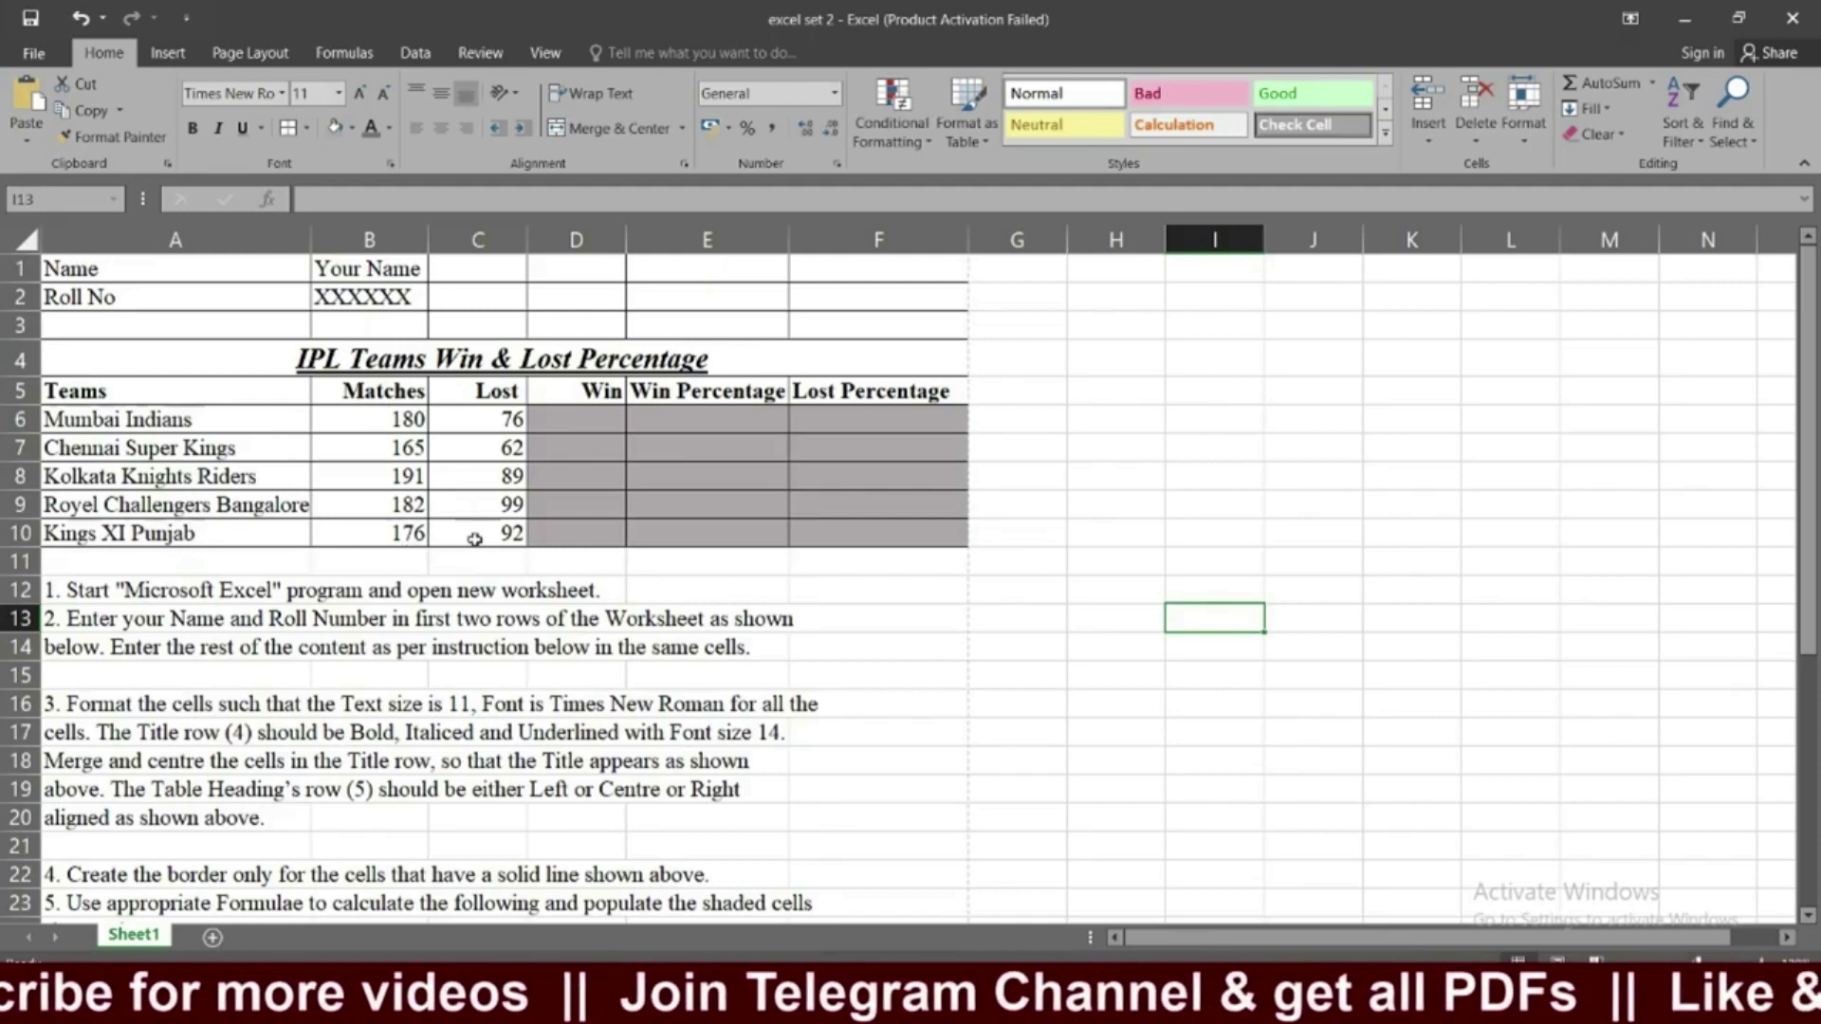
click(283, 596)
scroll(284, 607, down, 1)
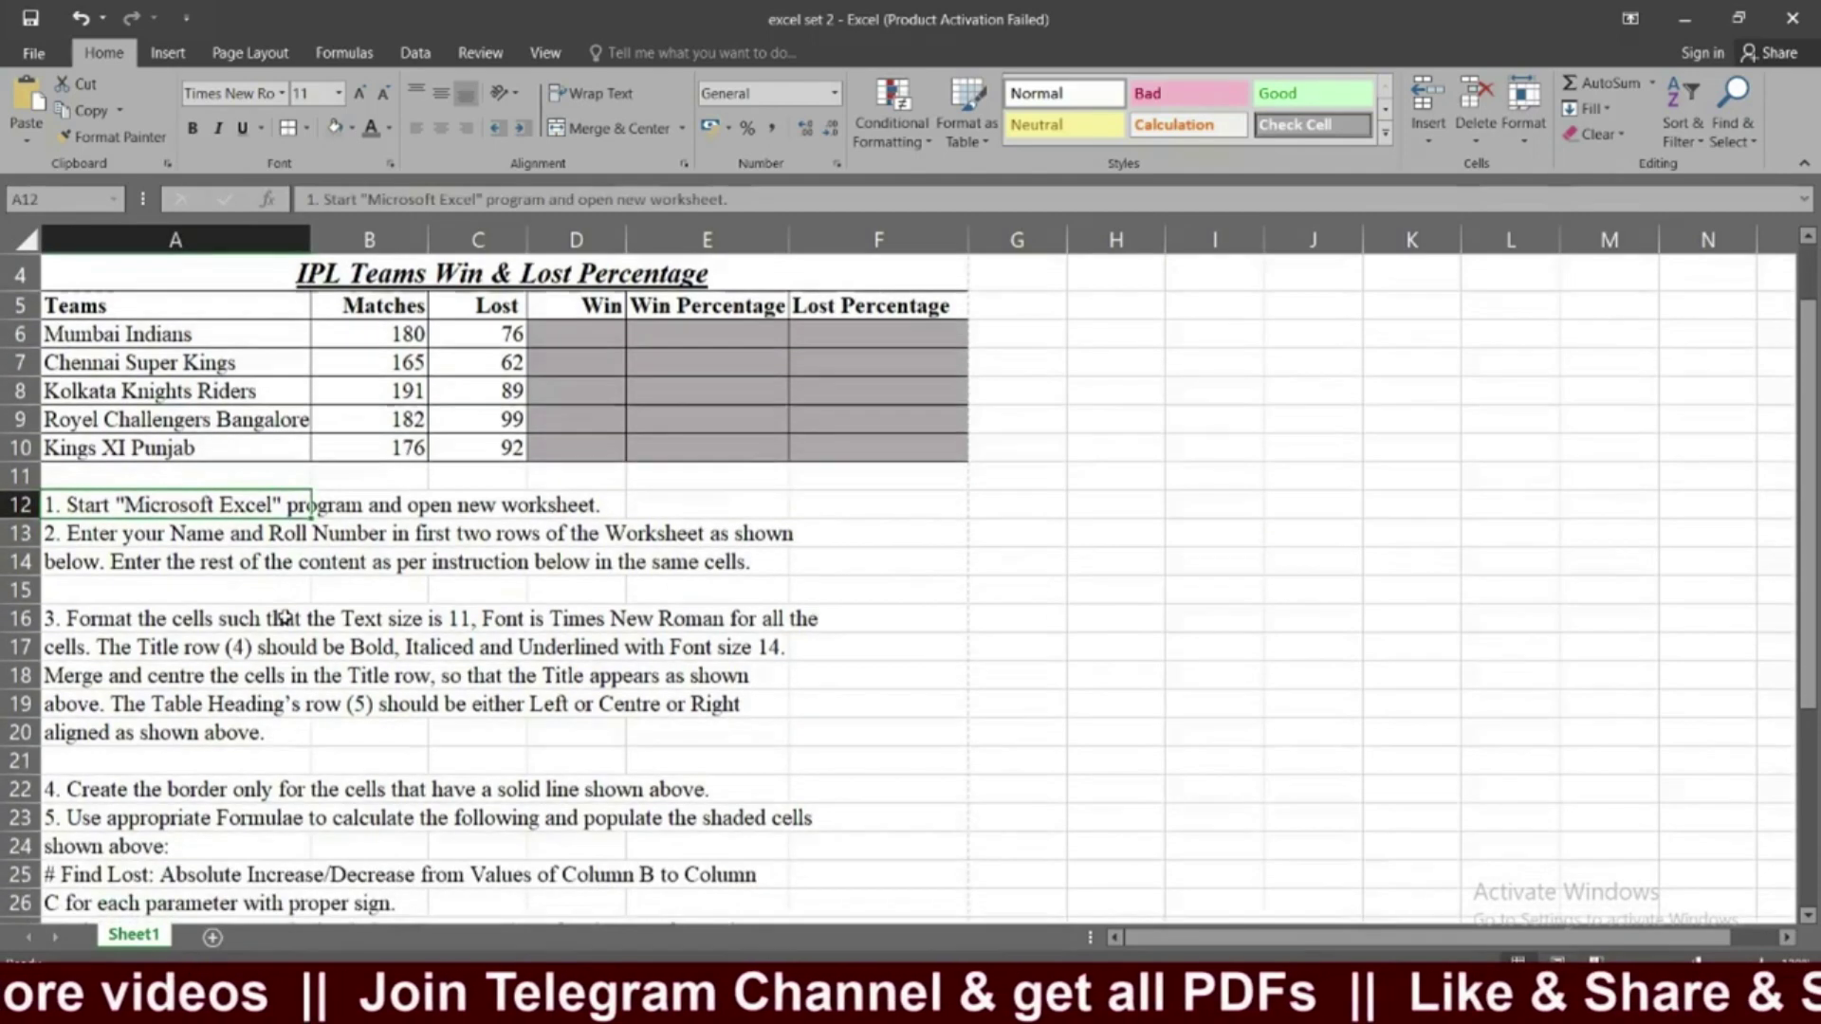
scroll(286, 619, down, 2)
scroll(287, 618, down, 2)
scroll(286, 618, up, 5)
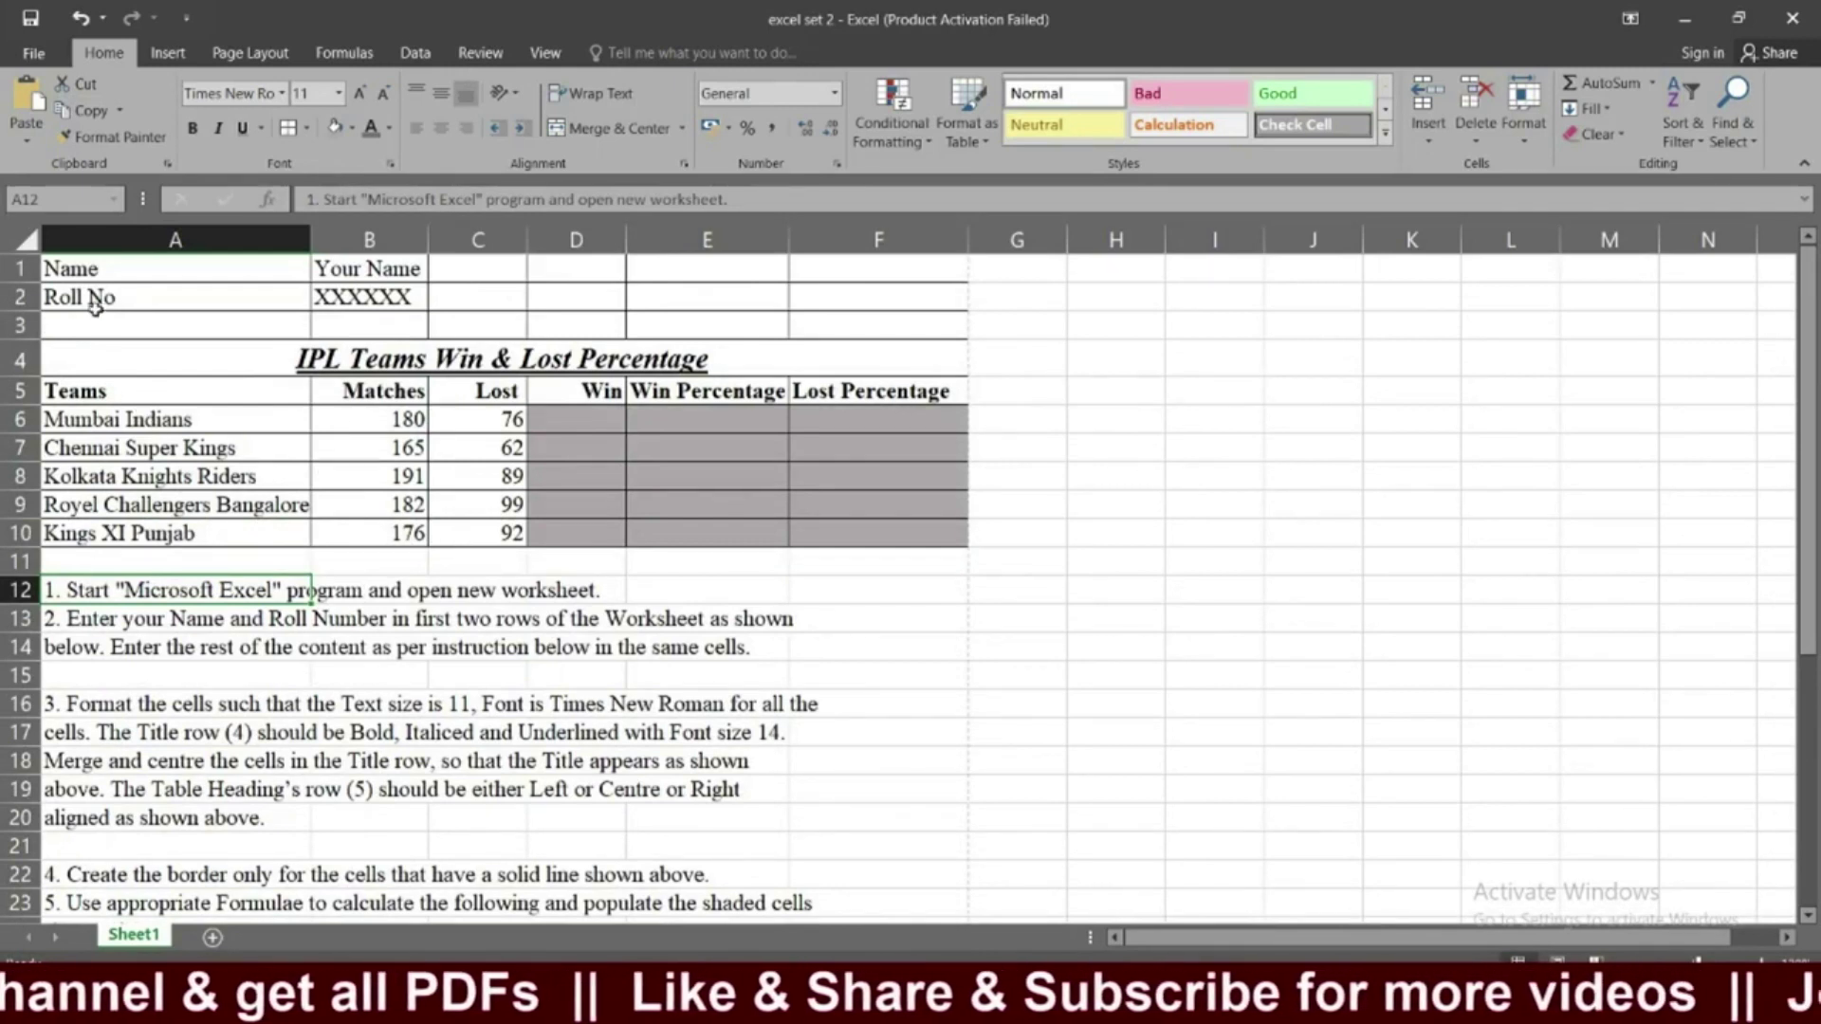
click(898, 594)
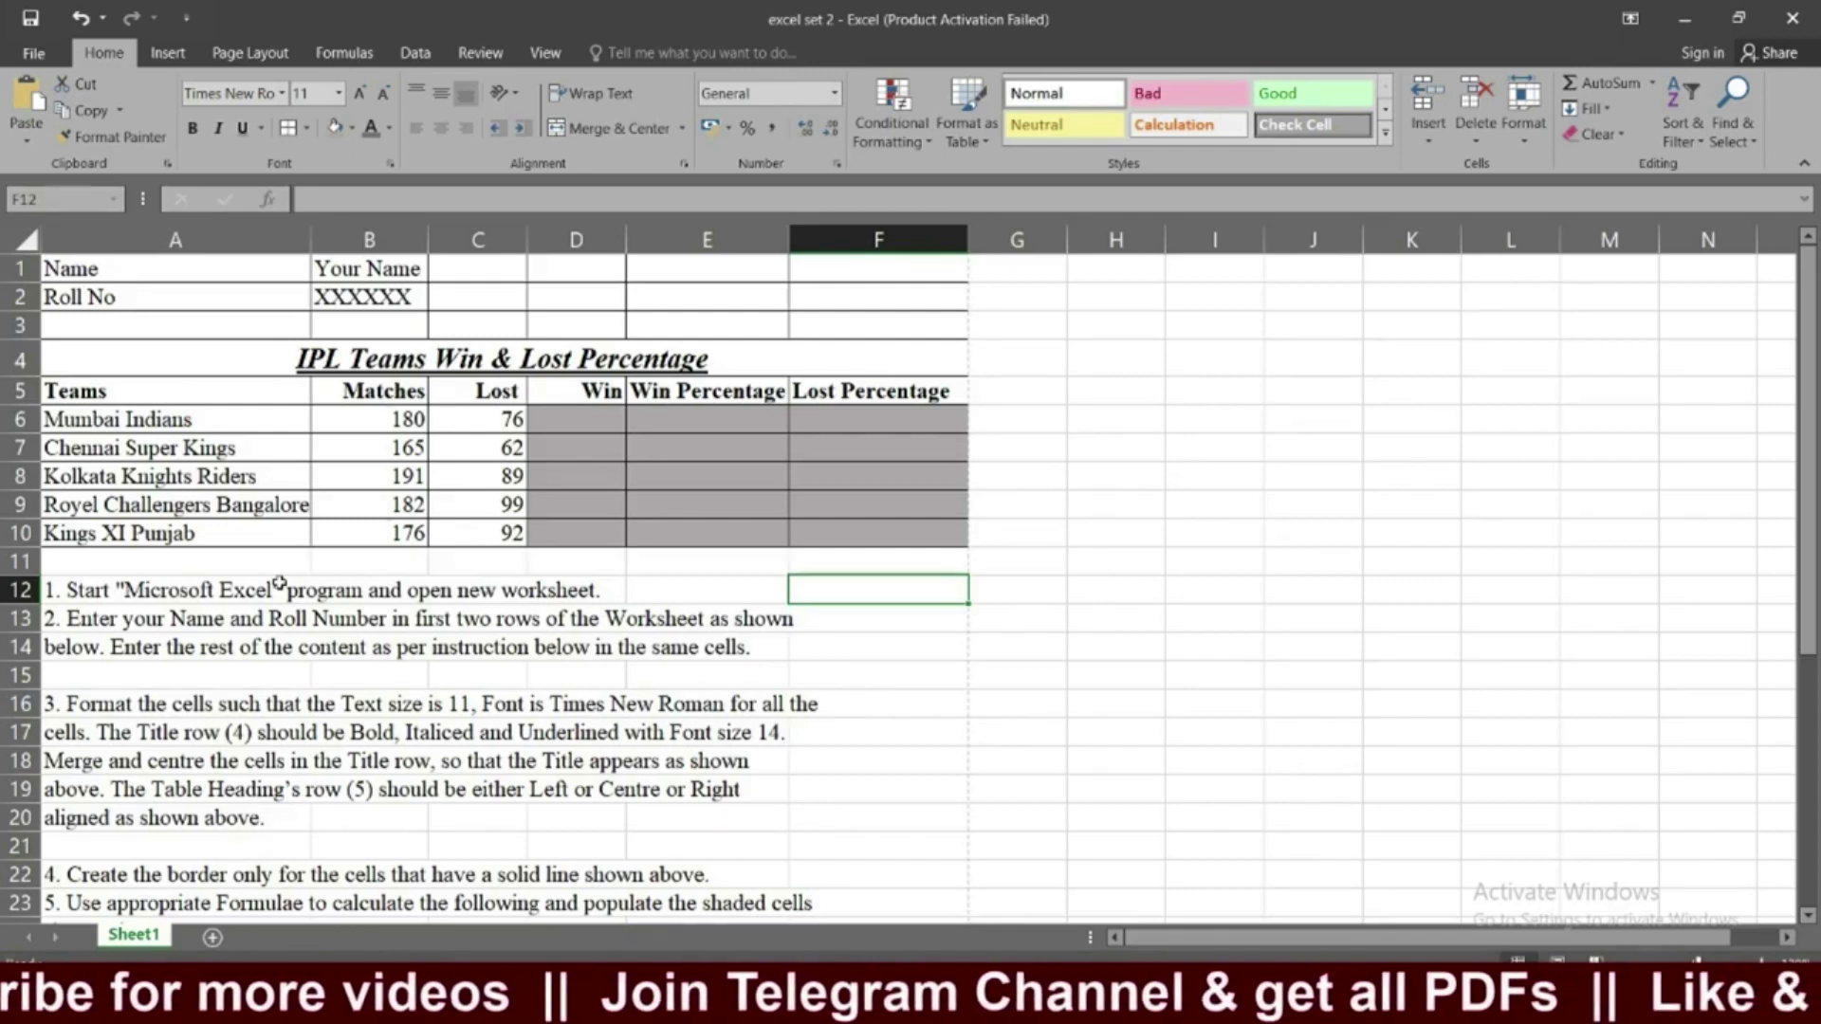
key(super+r)
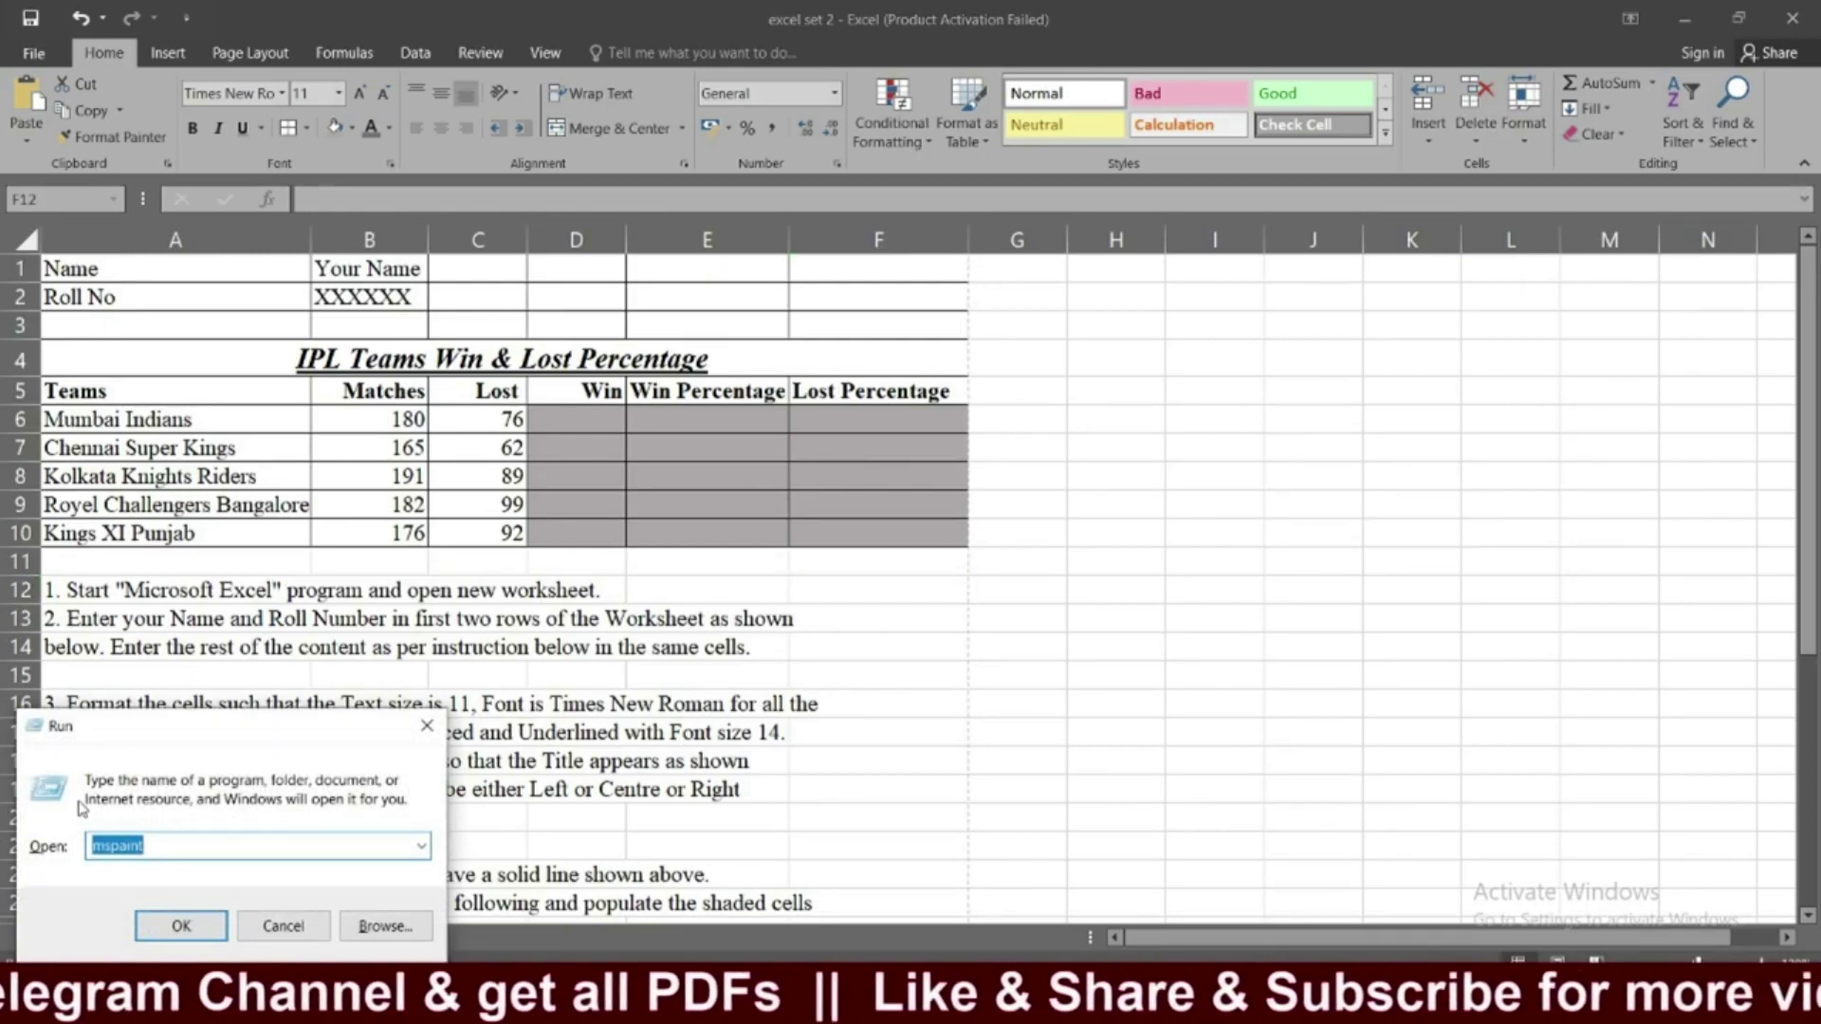
text(excel)
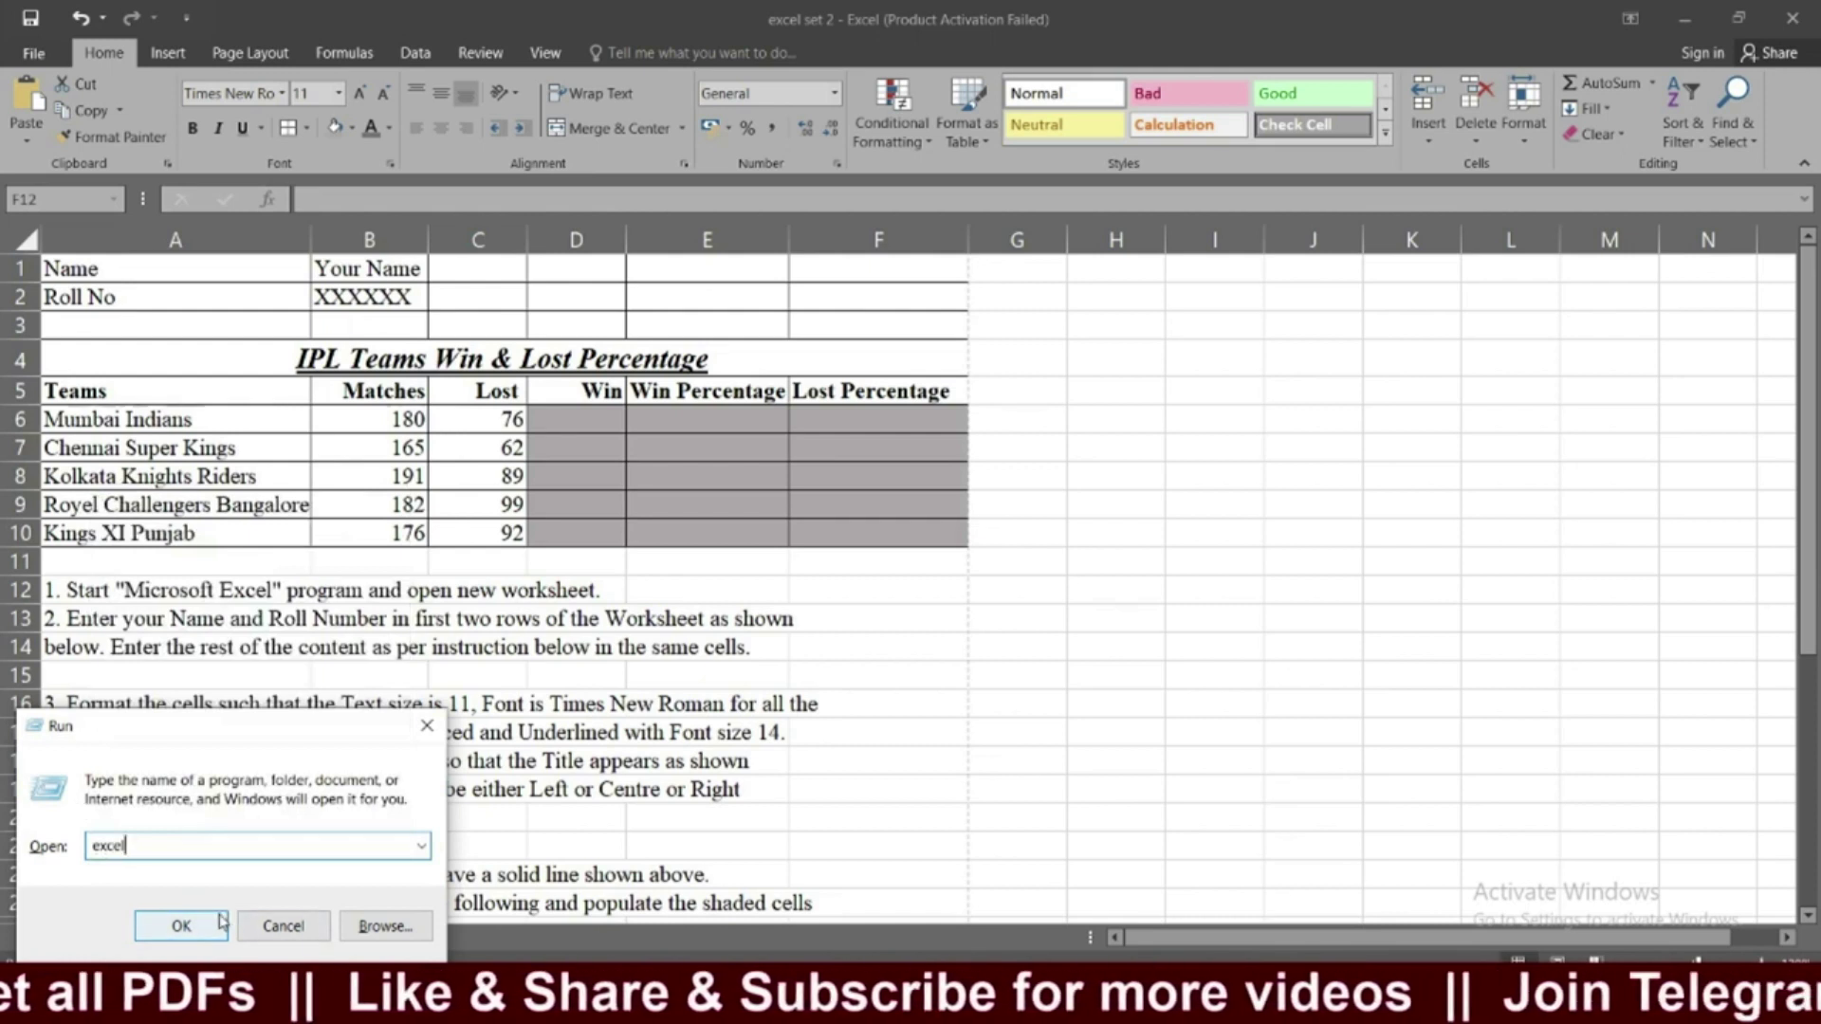
click(427, 725)
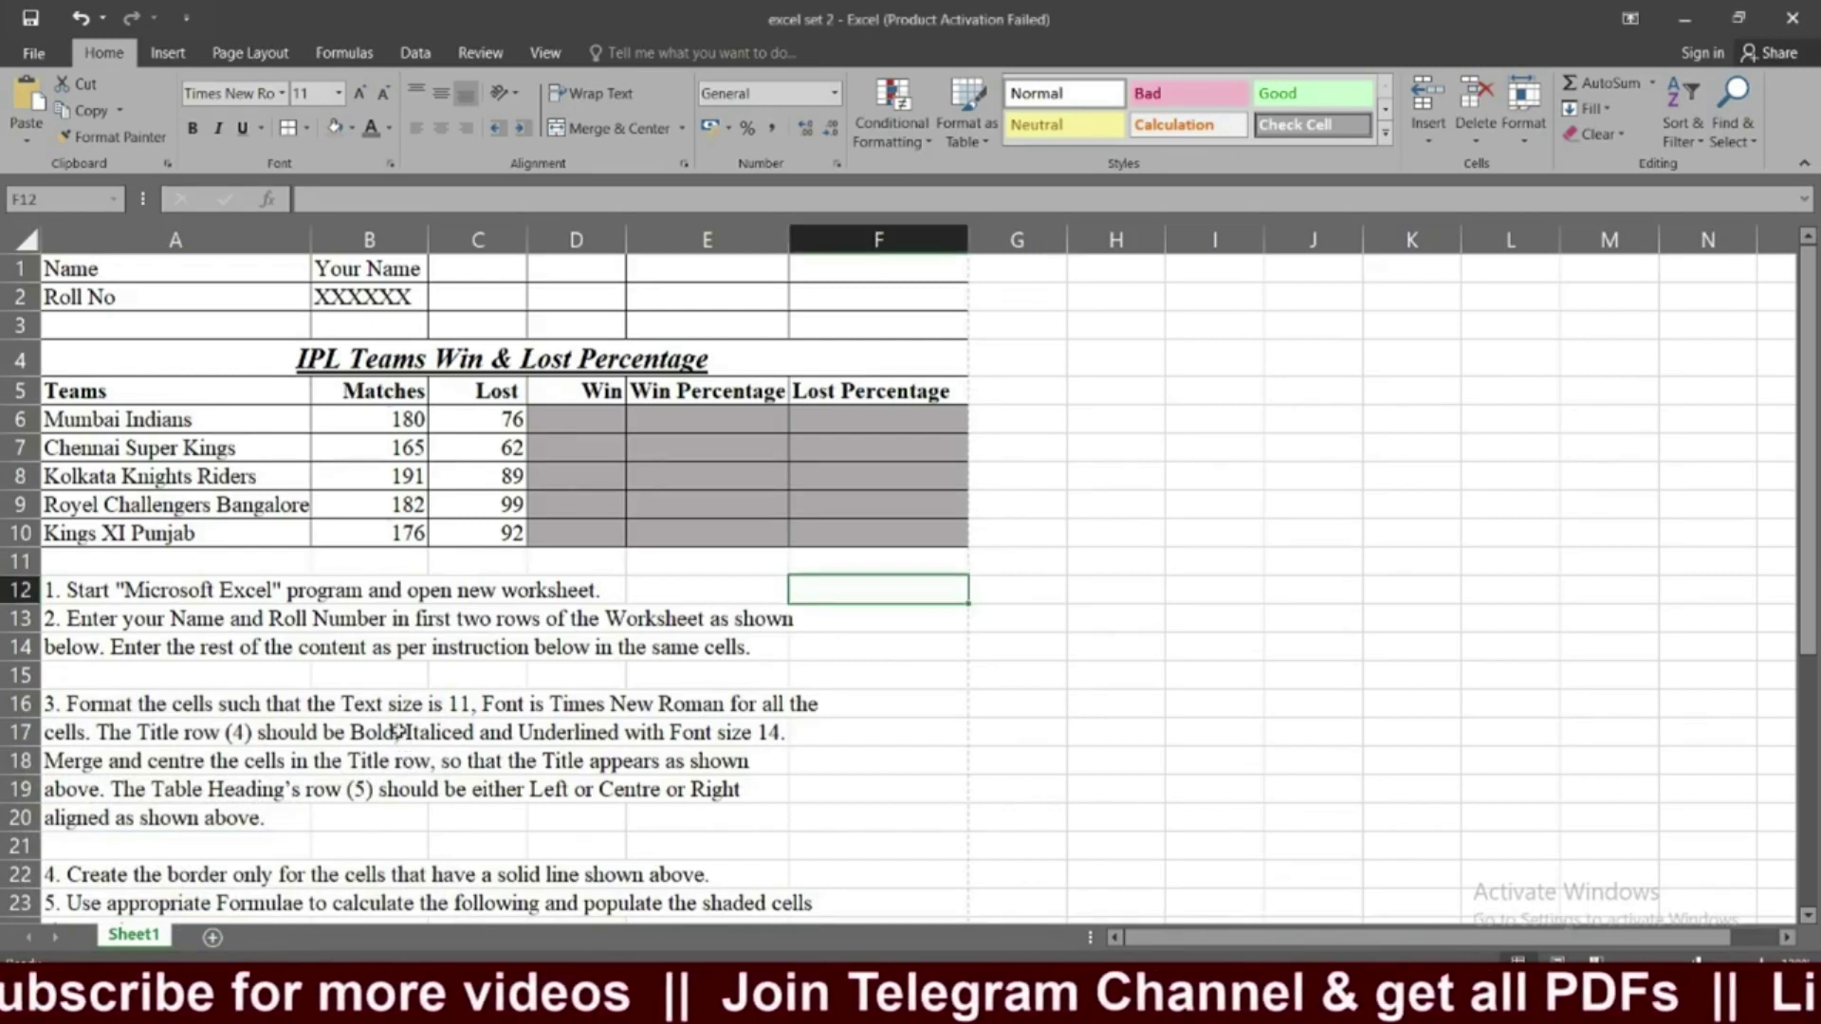
click(1071, 616)
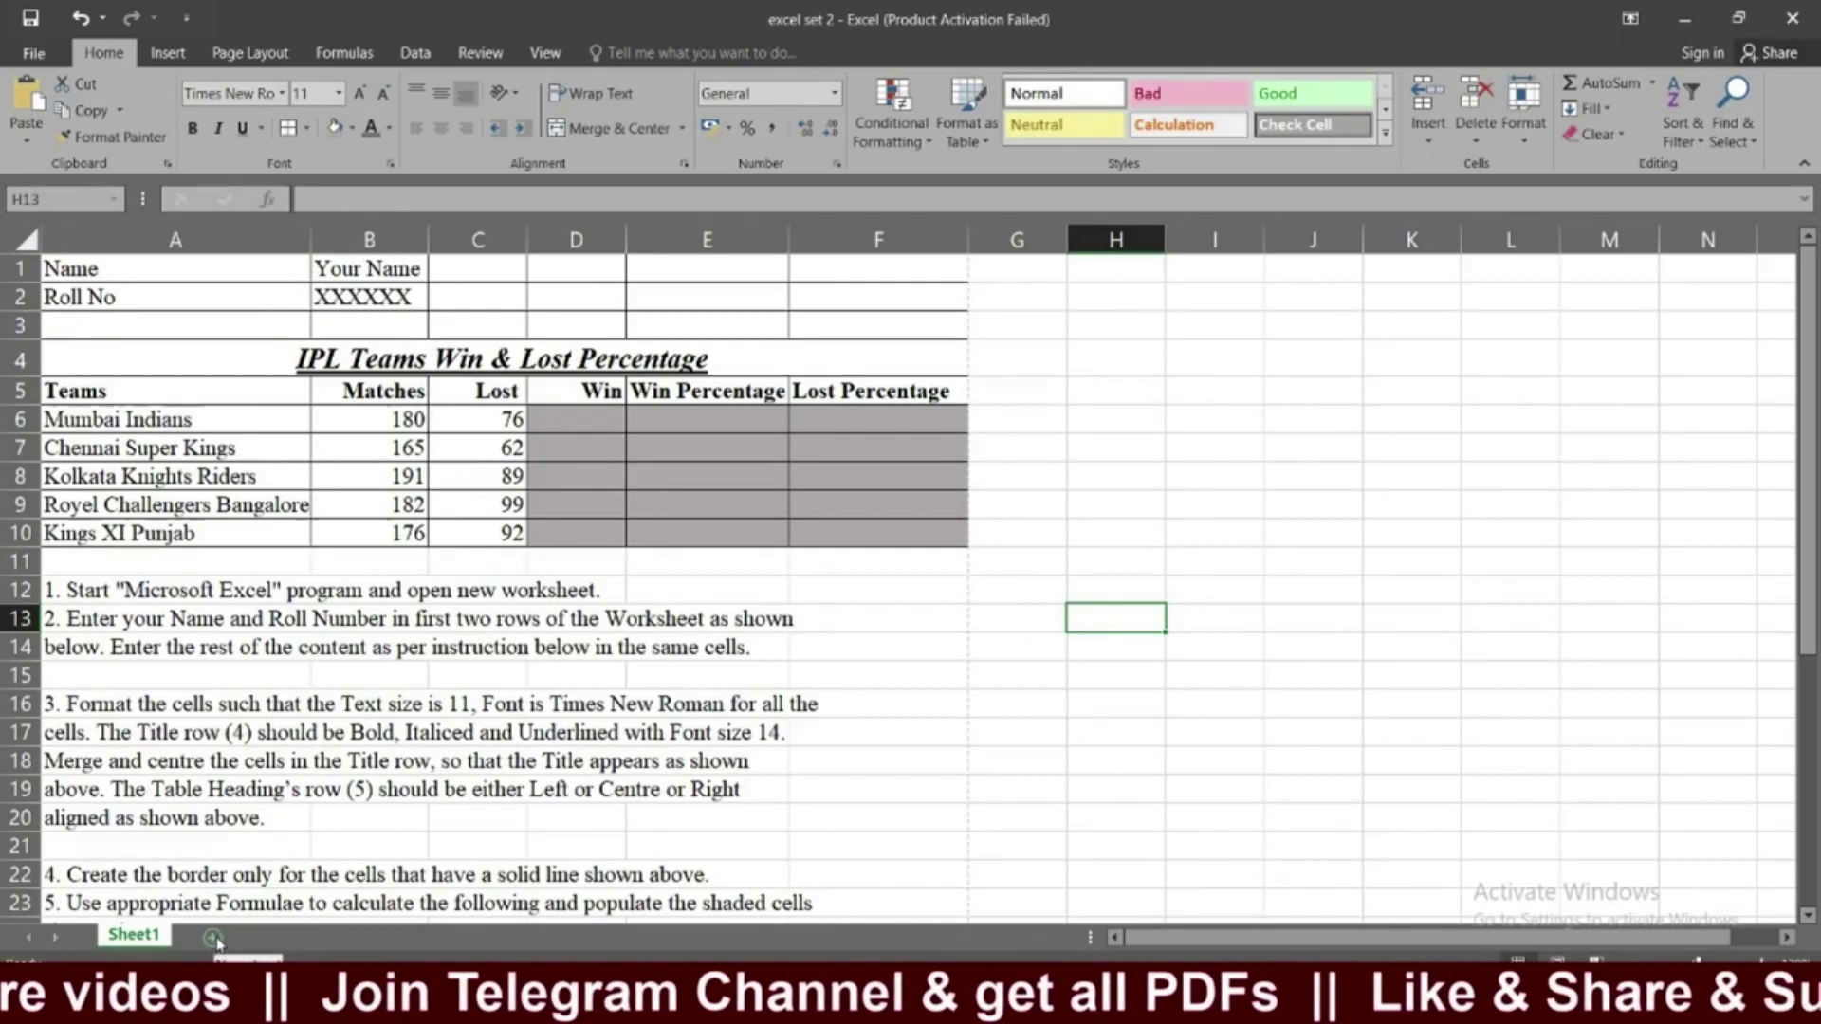
click(212, 939)
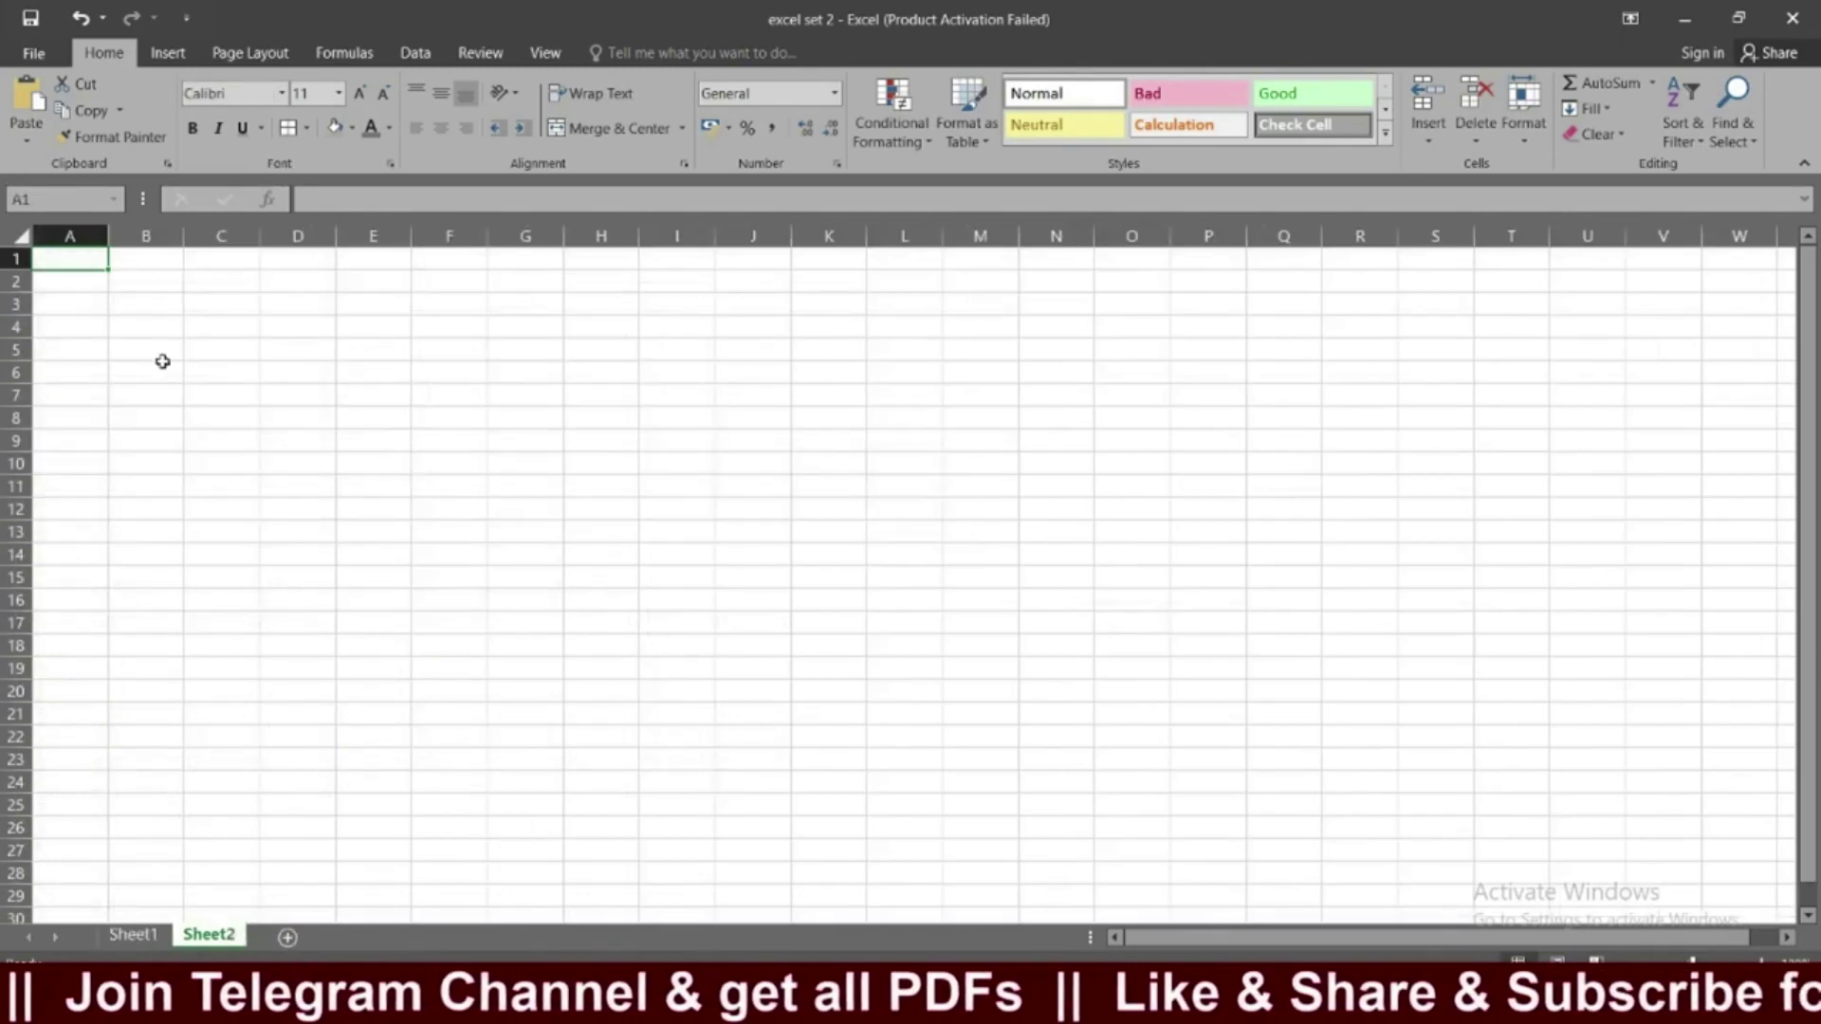
On the new Sheet2, enter the label Name in A1 and the candidate's name in B1.
ctrl+scroll(213, 403, up, 3)
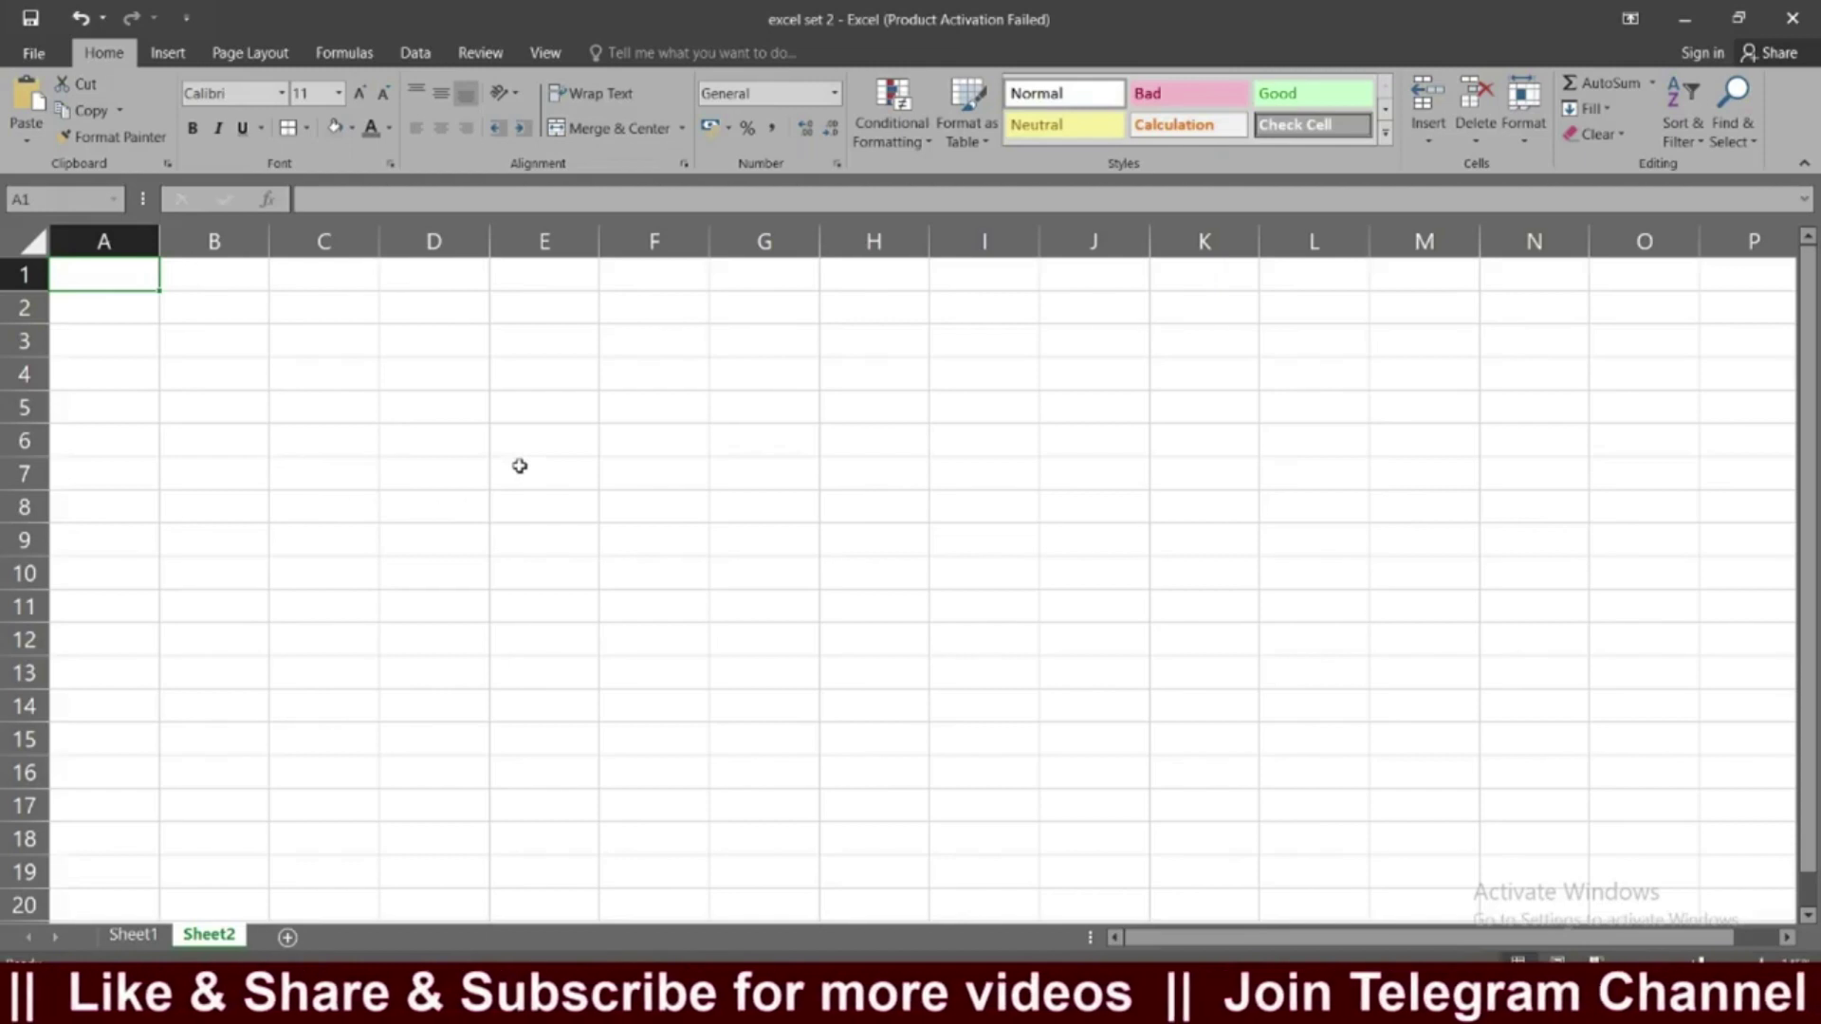
scroll(560, 446, down, 3)
scroll(522, 441, up, 3)
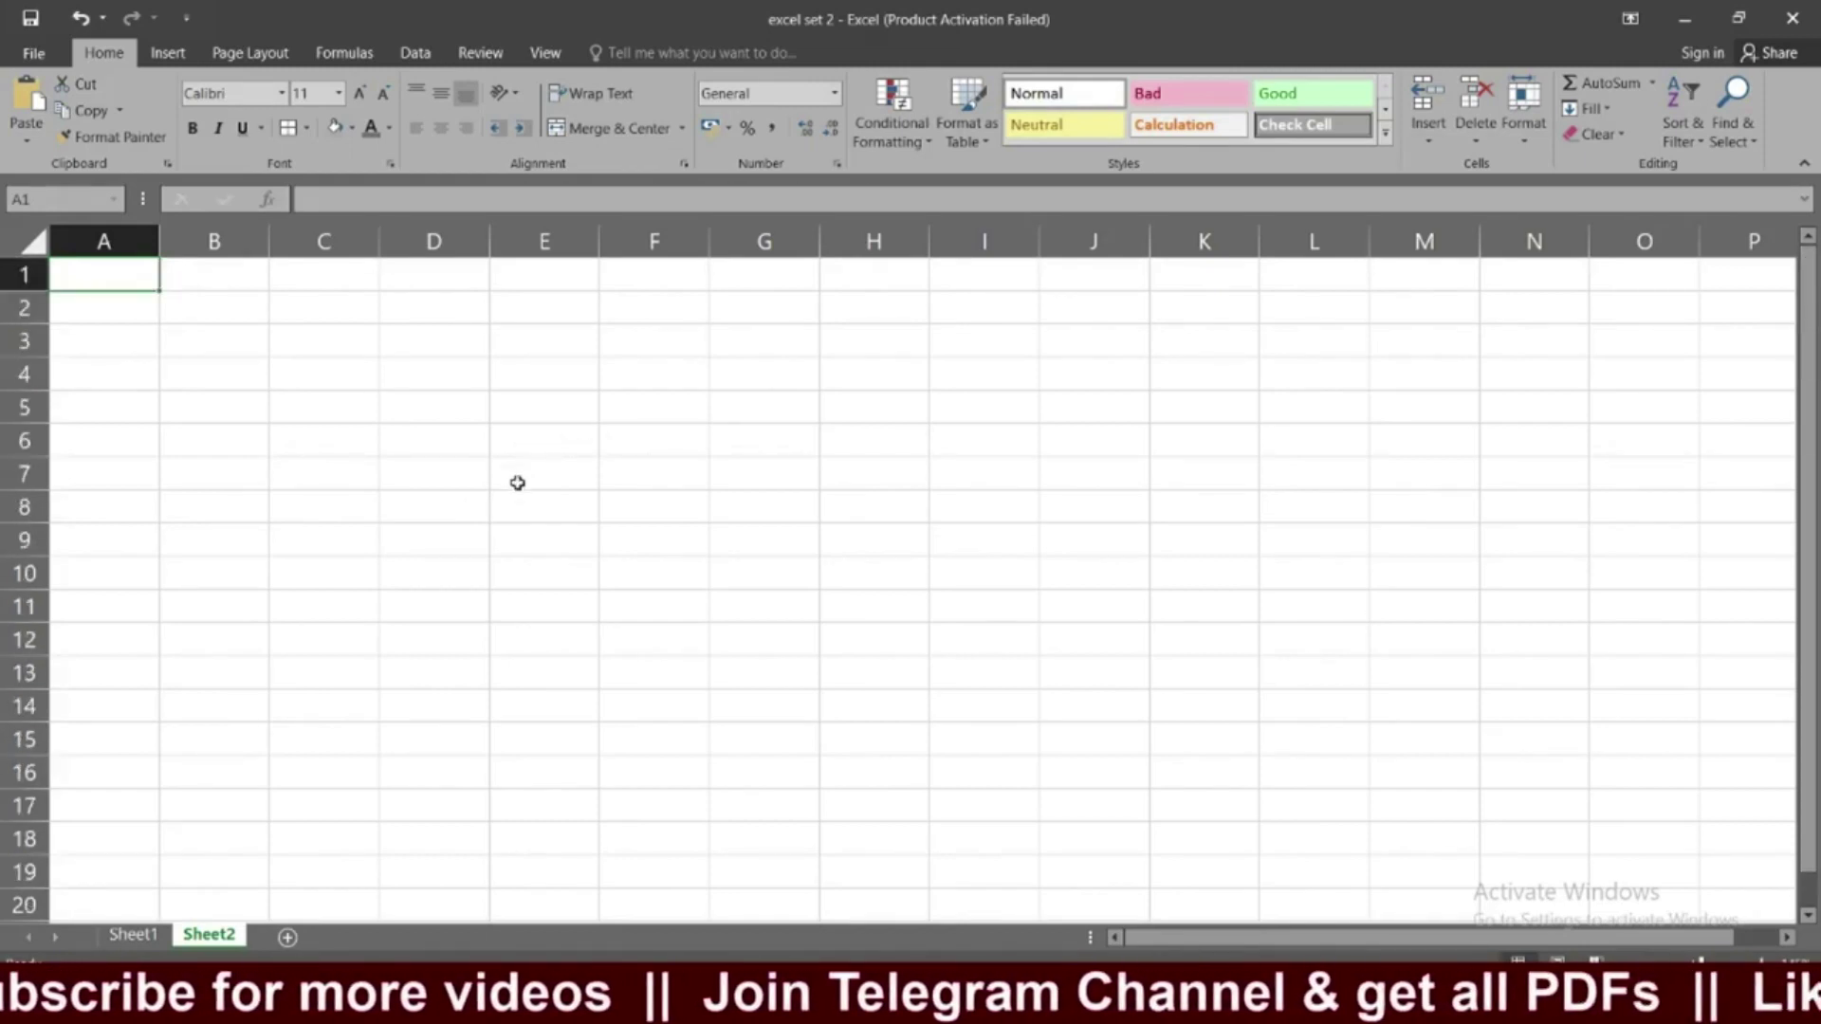
click(143, 934)
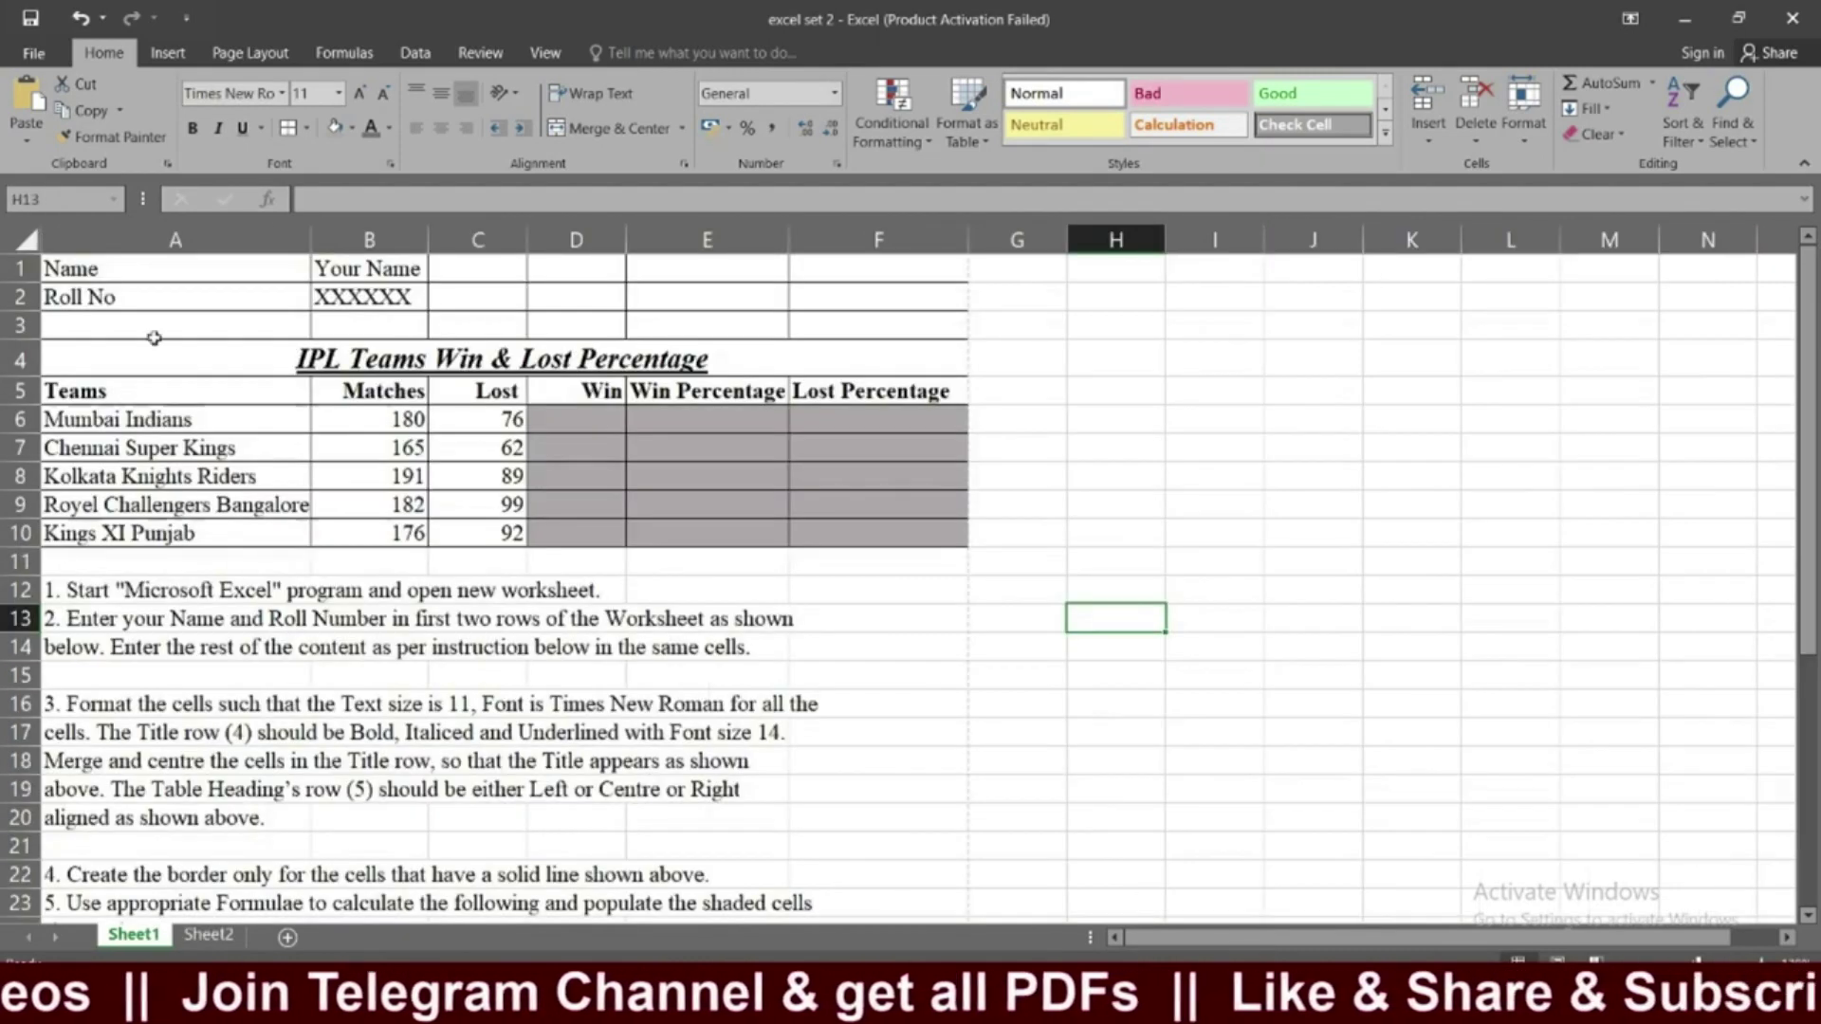
click(210, 935)
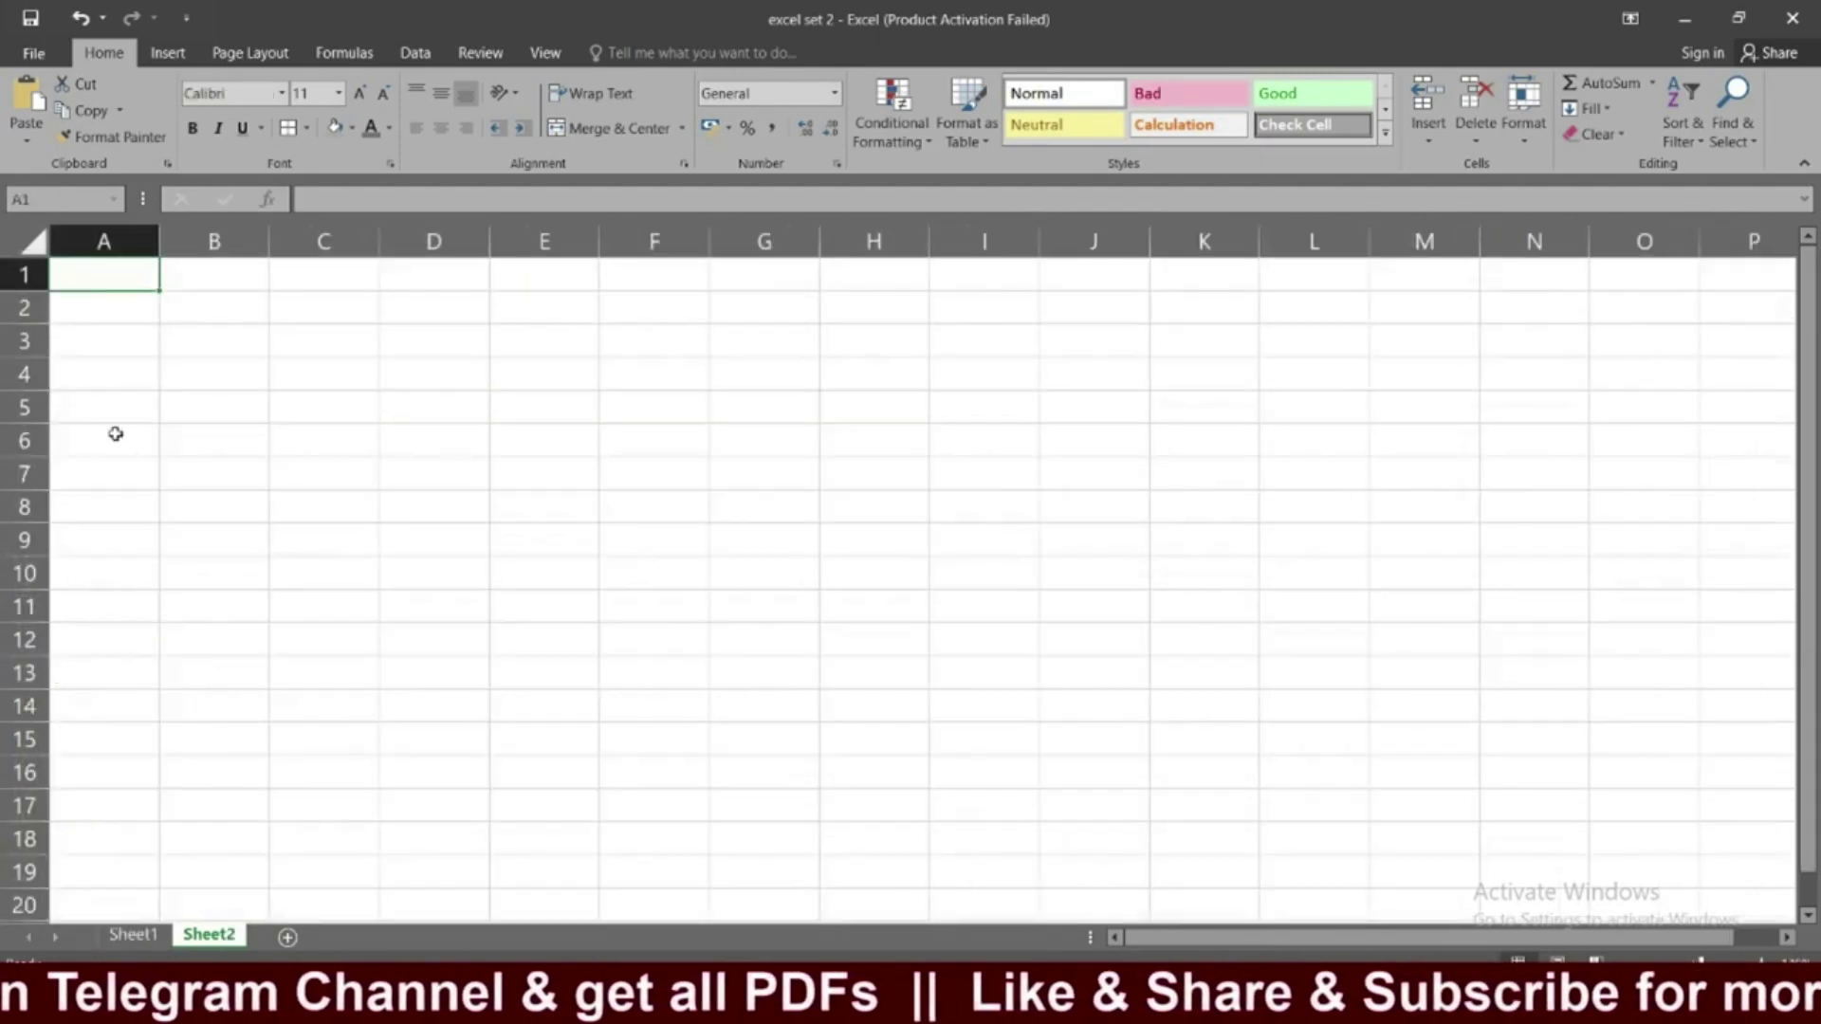
text(Na)
key(BackSpace)
key(BackSpace)
text(N)
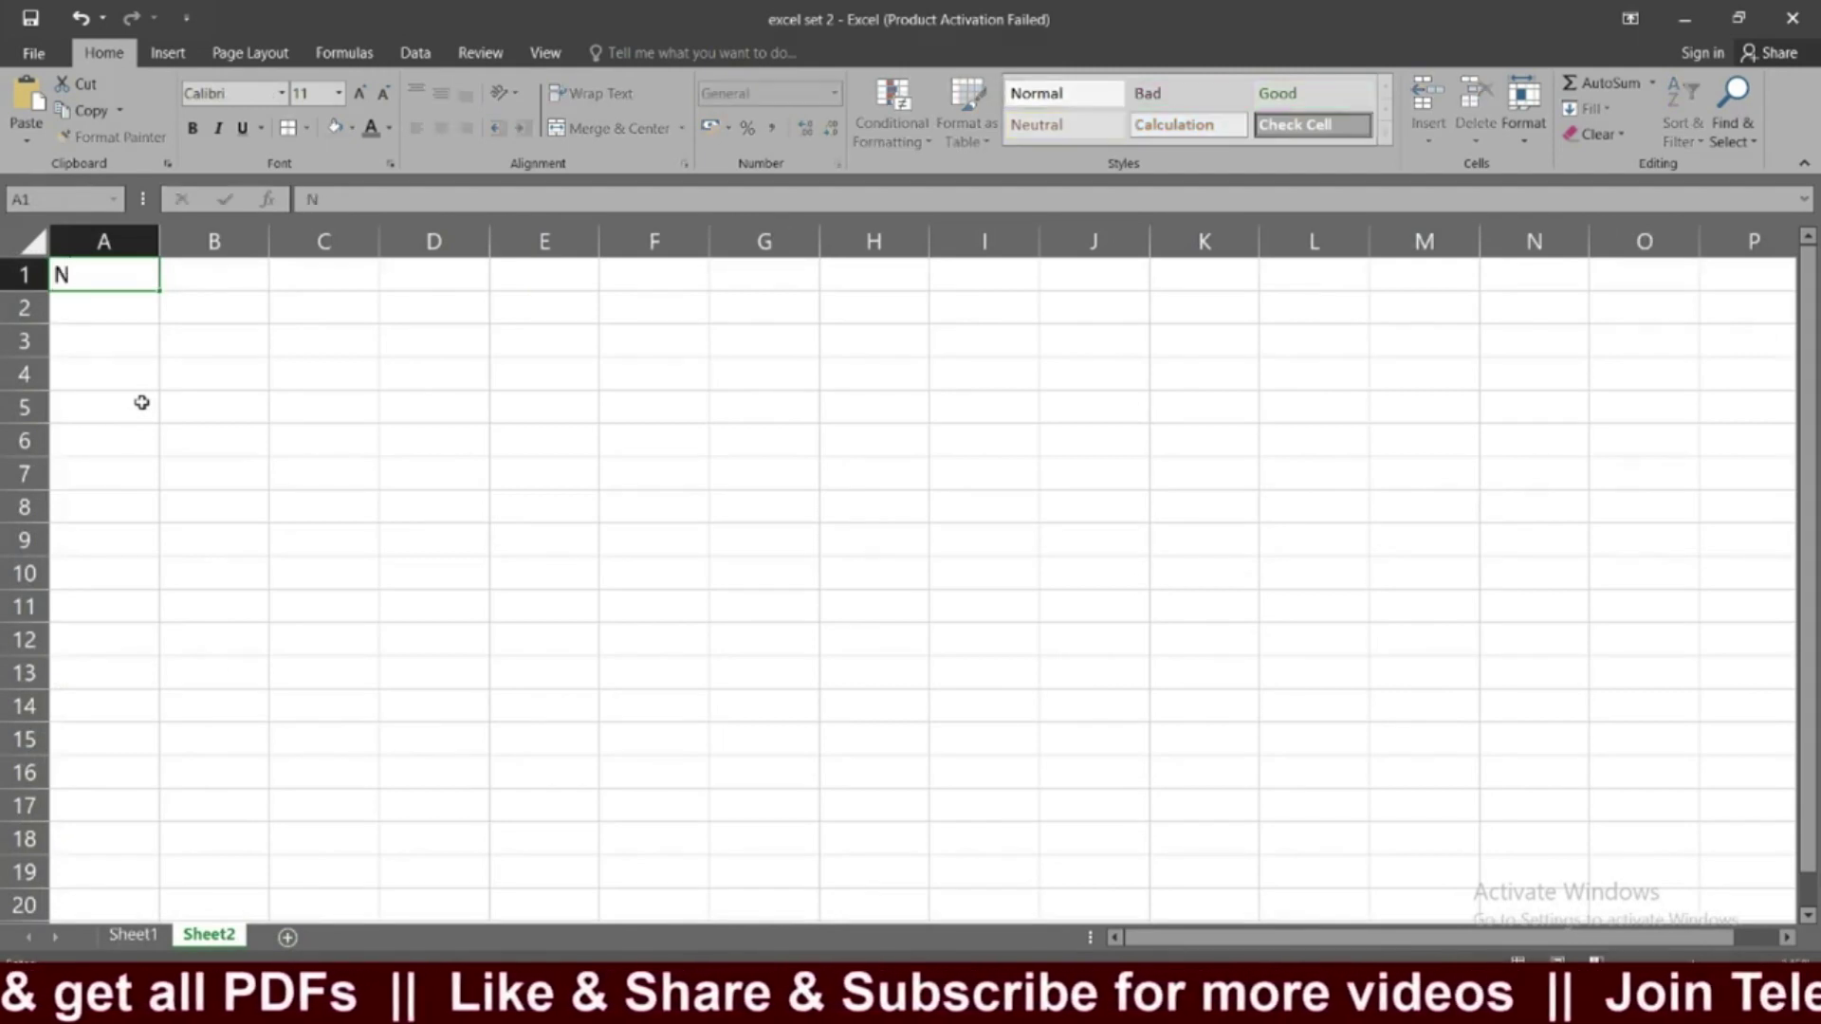
text(ame)
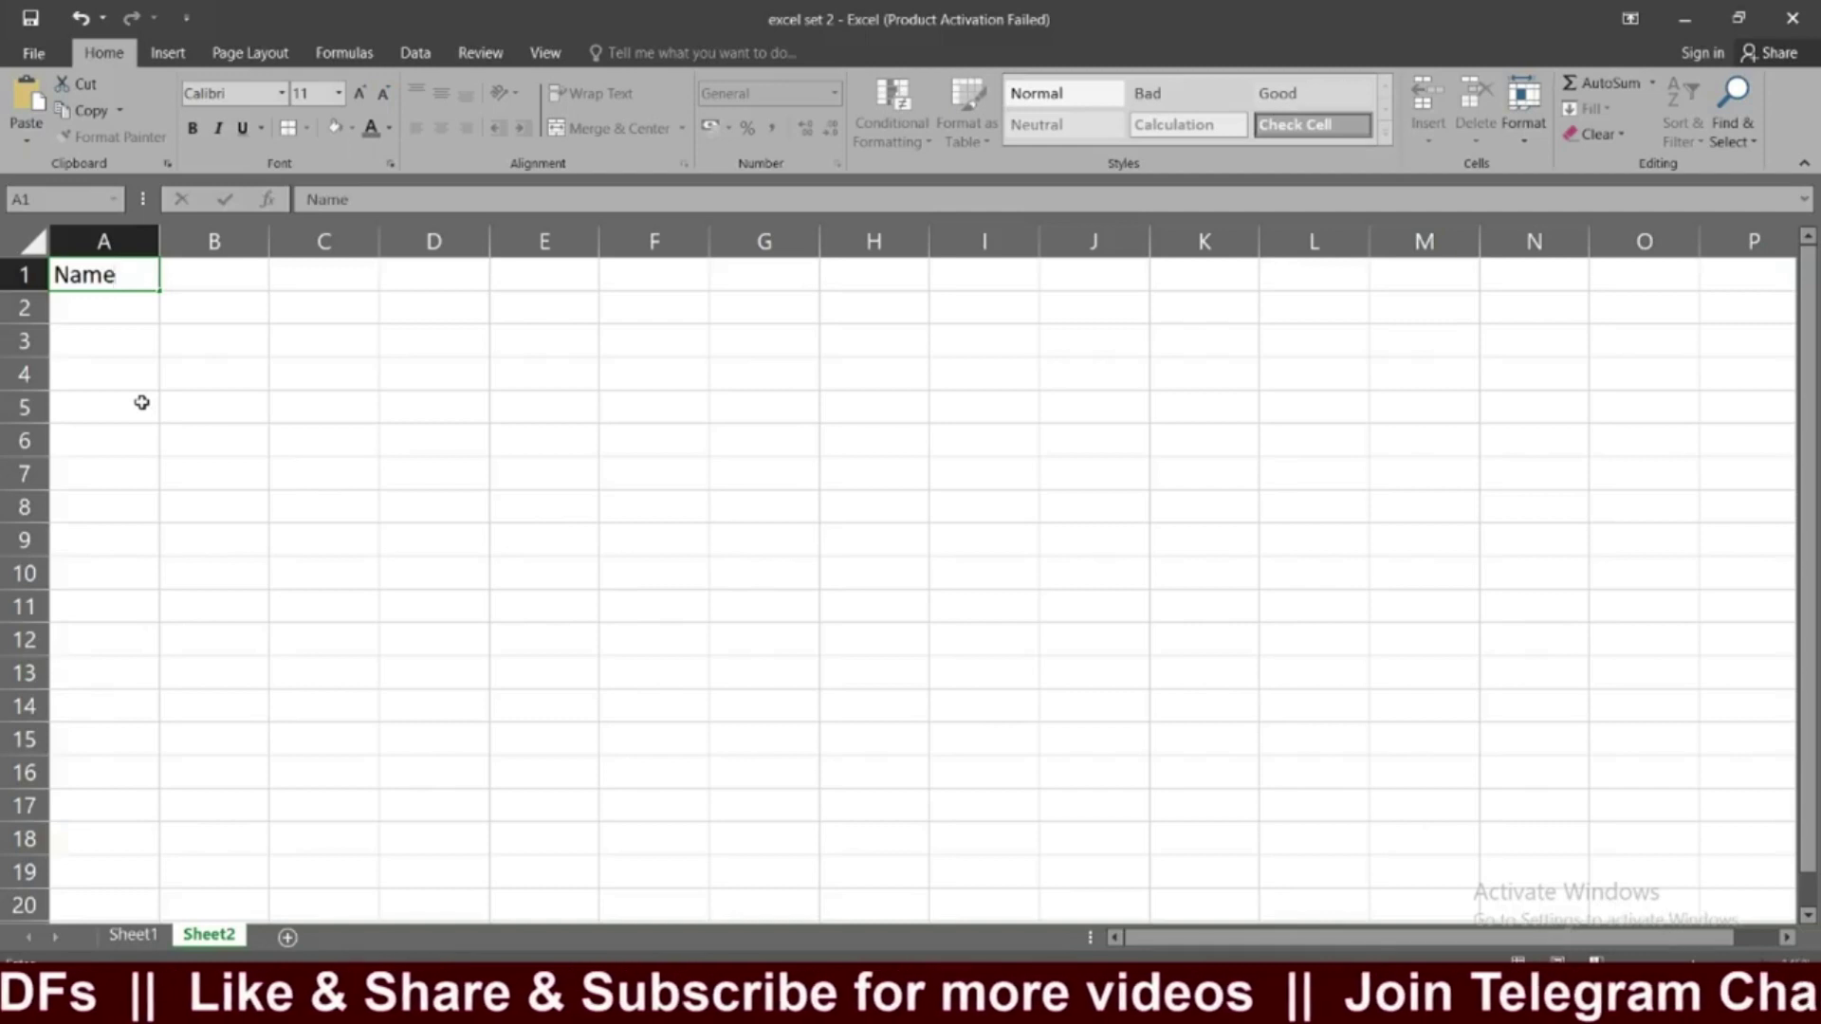
key(Tab)
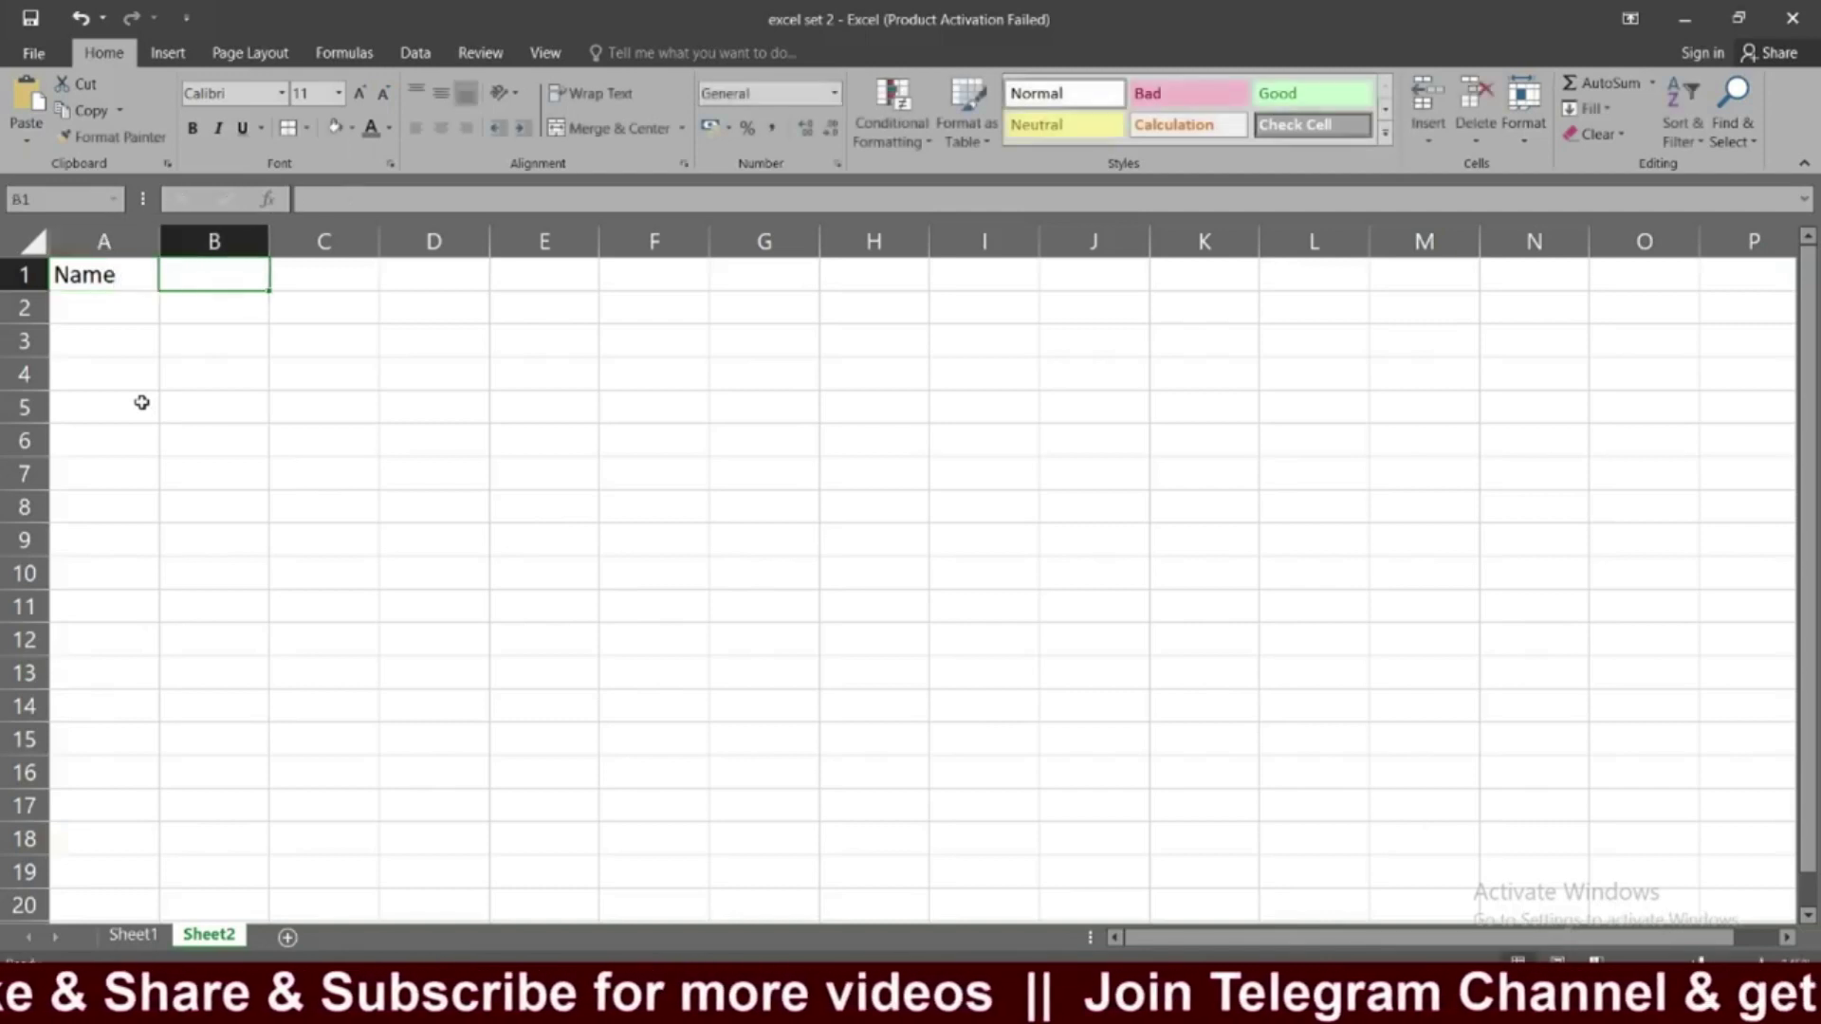
text(Abhilash)
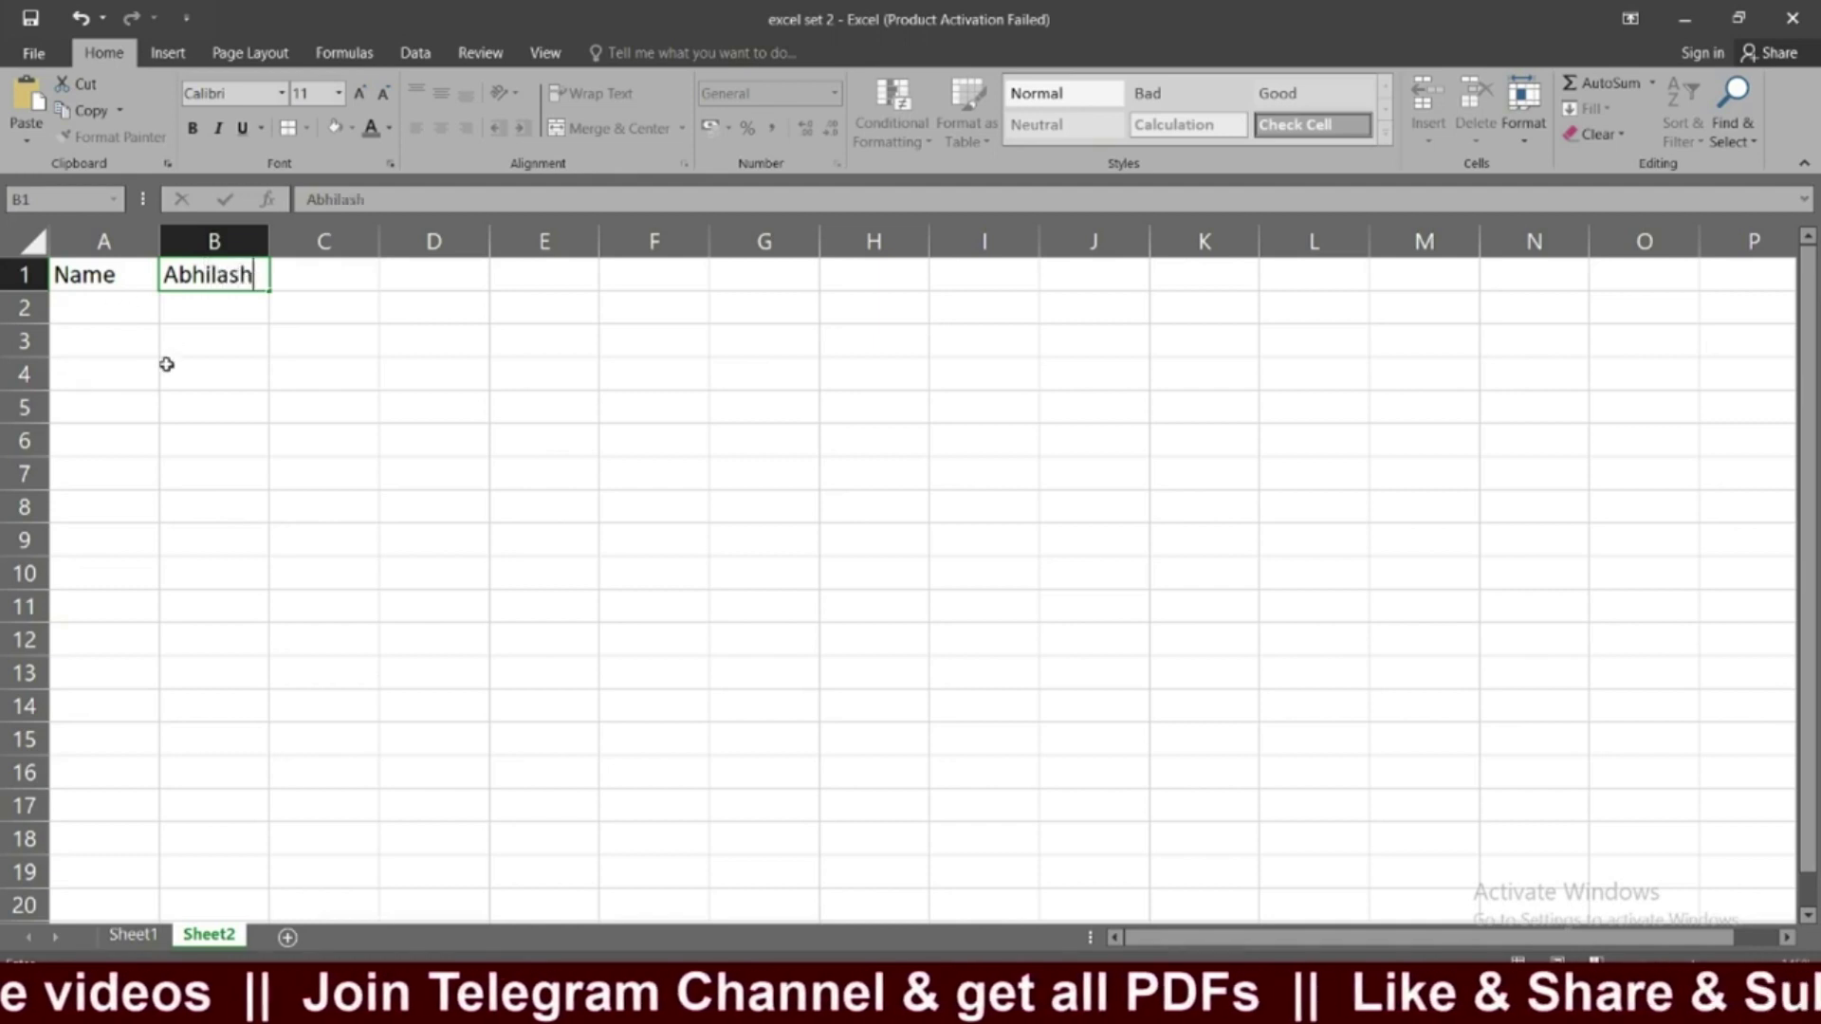
Enter the label Roll No in A2 and the candidate's roll number in B2.
click(133, 934)
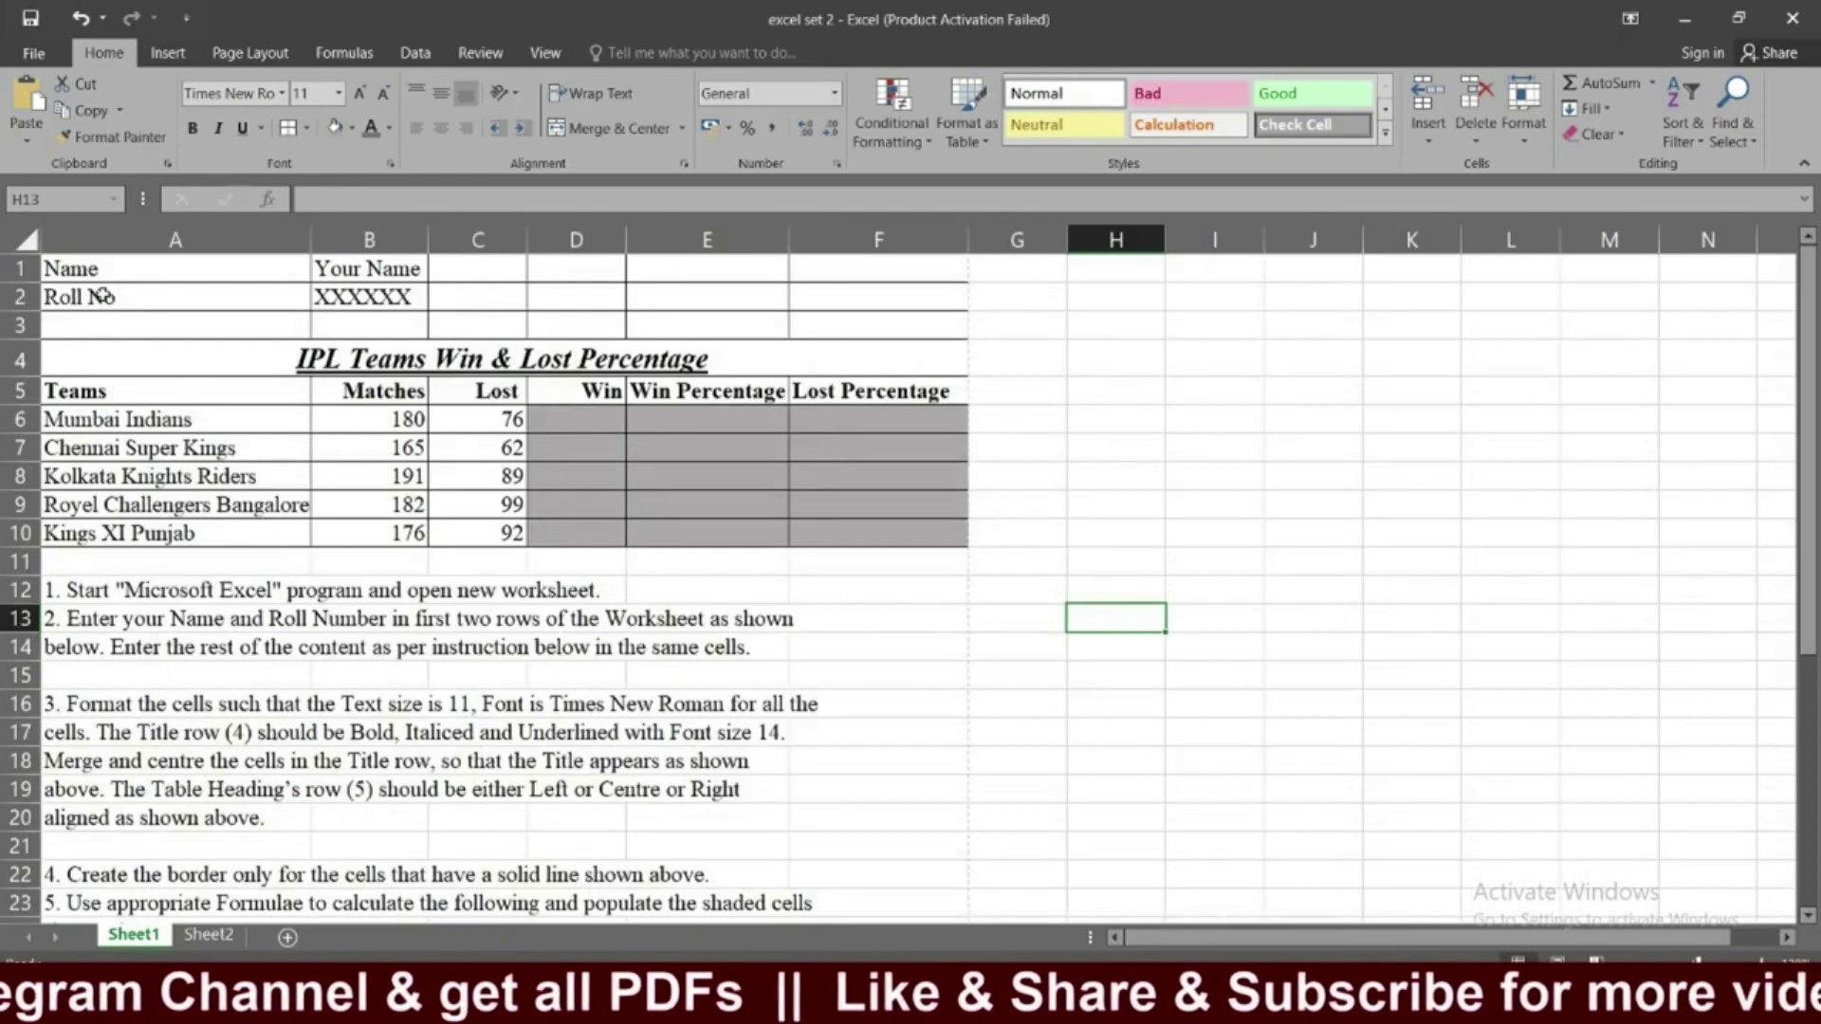
click(204, 936)
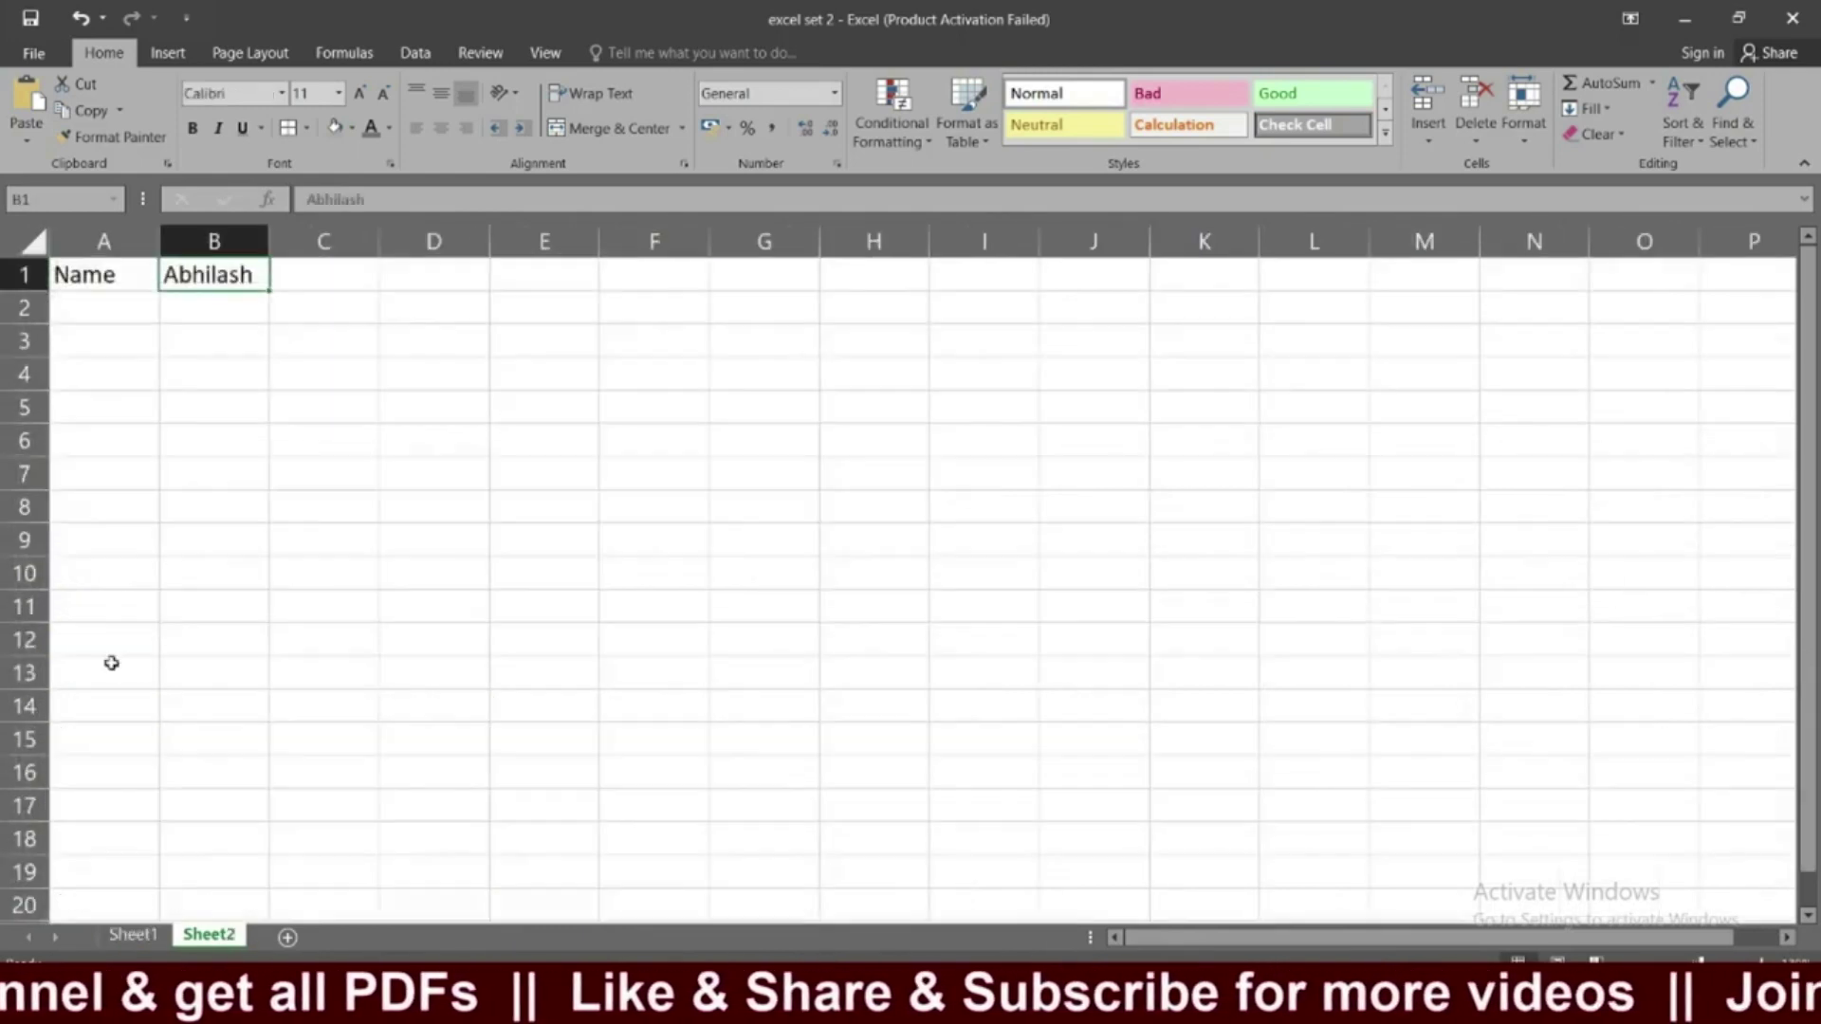
click(102, 315)
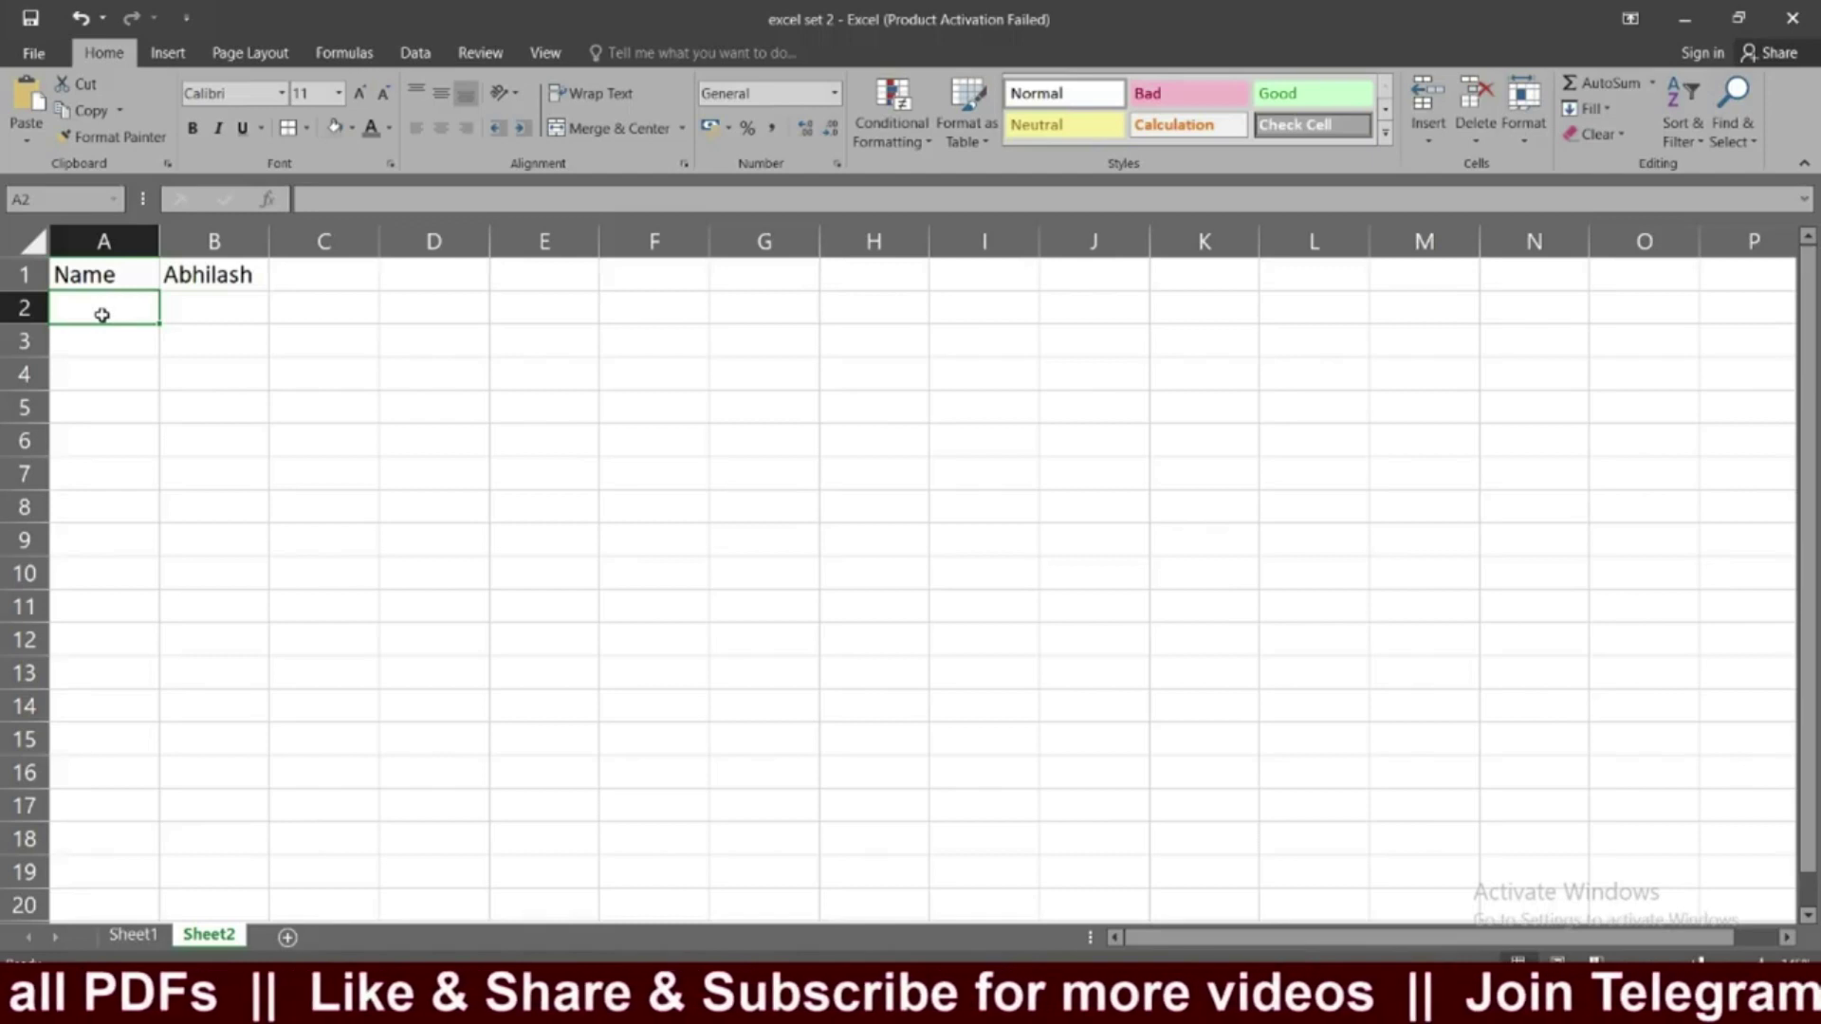
text(Roll No)
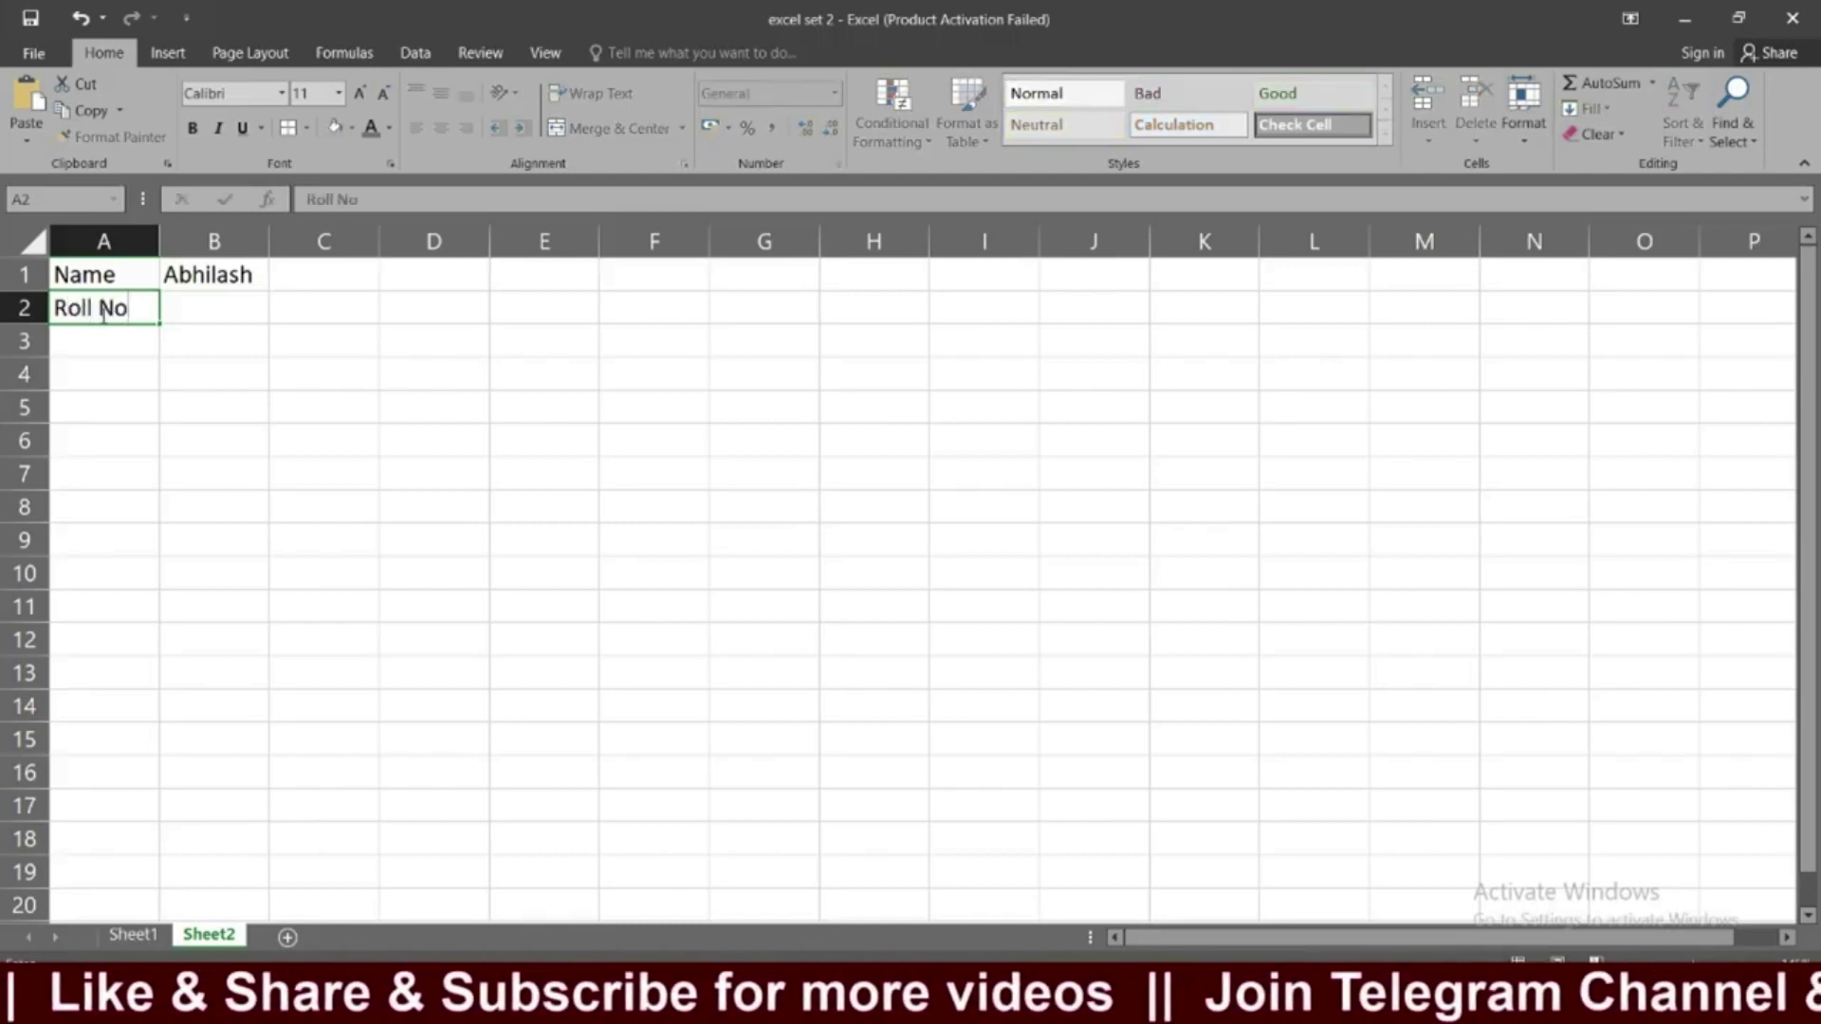
click(216, 301)
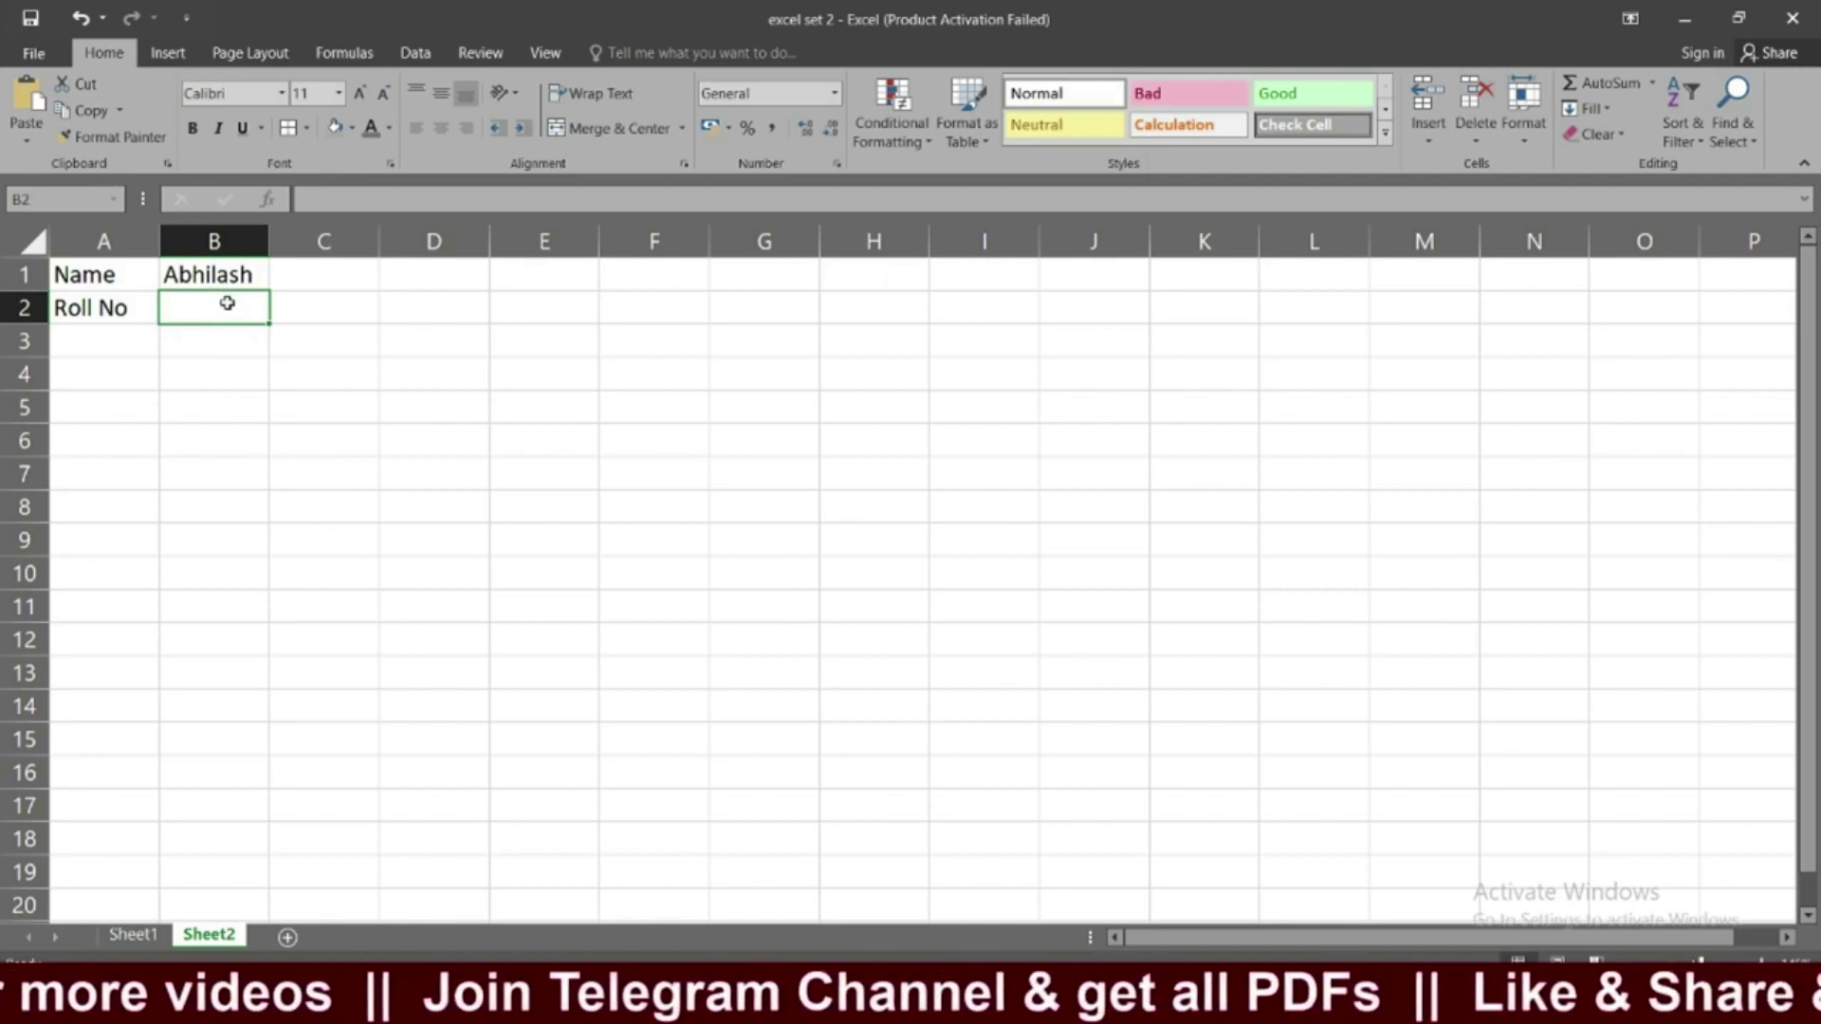
text(123456)
click(143, 343)
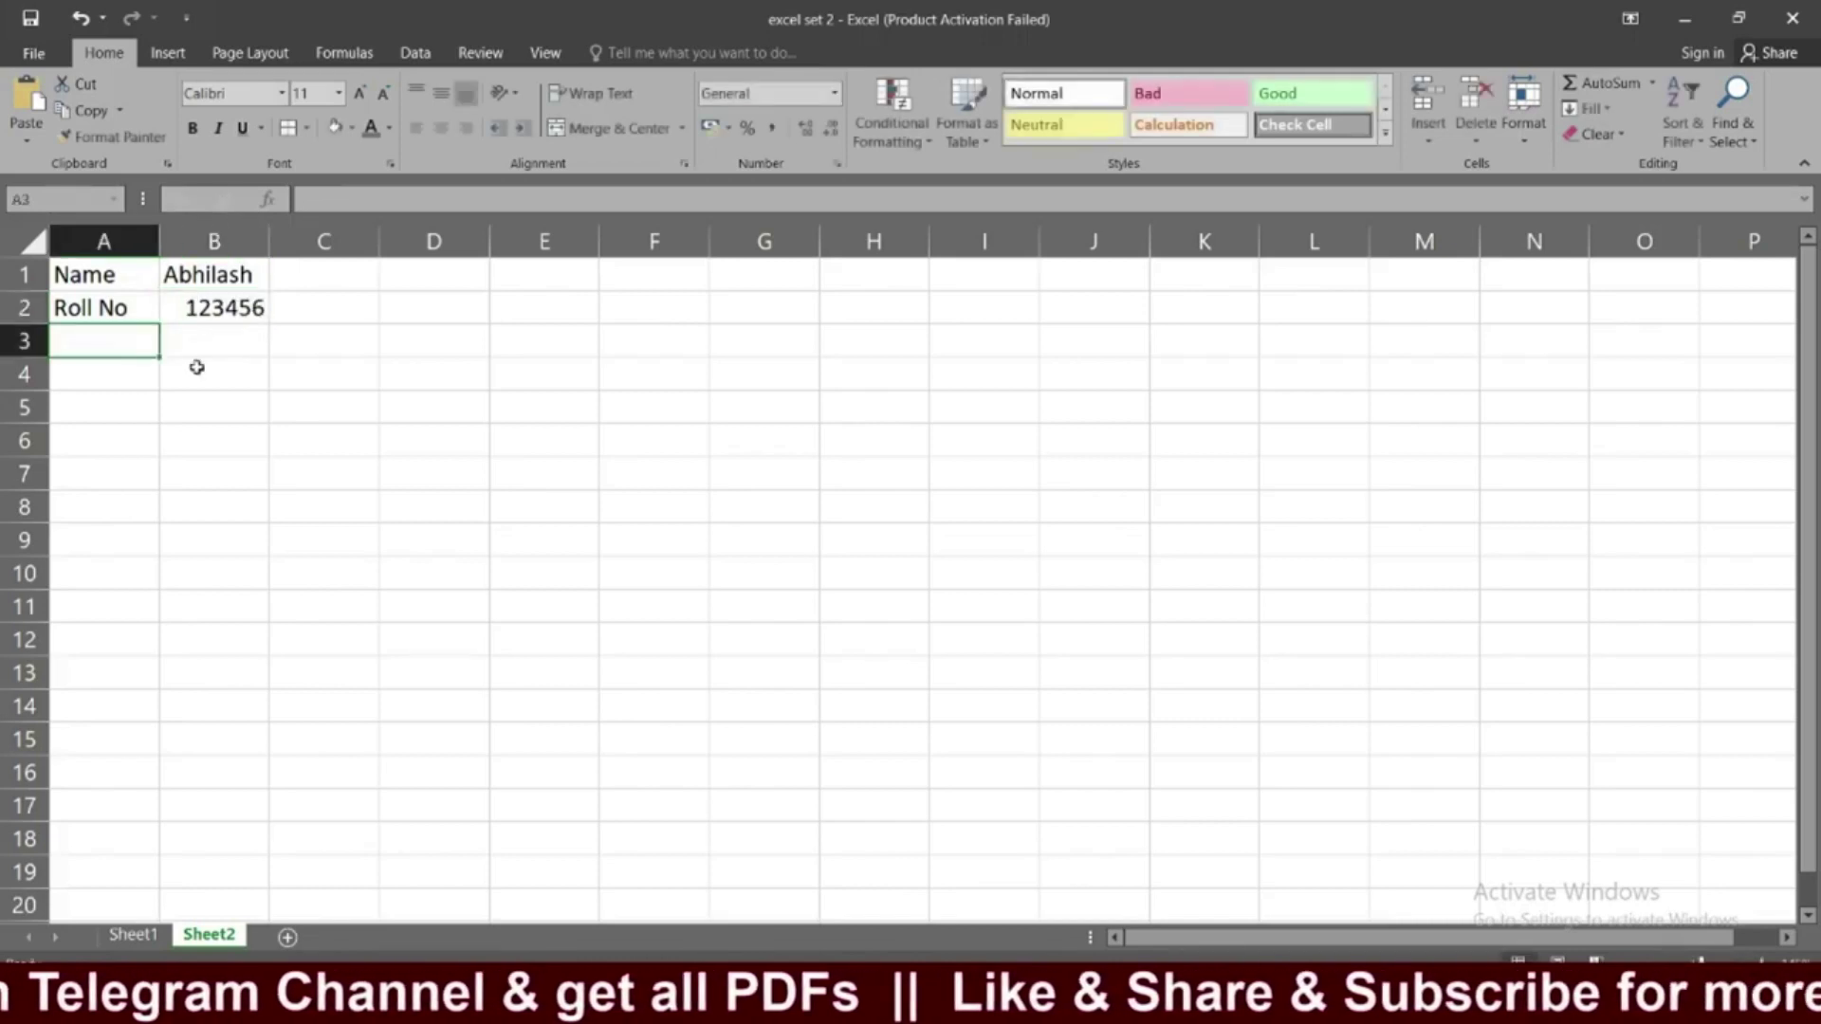
click(133, 935)
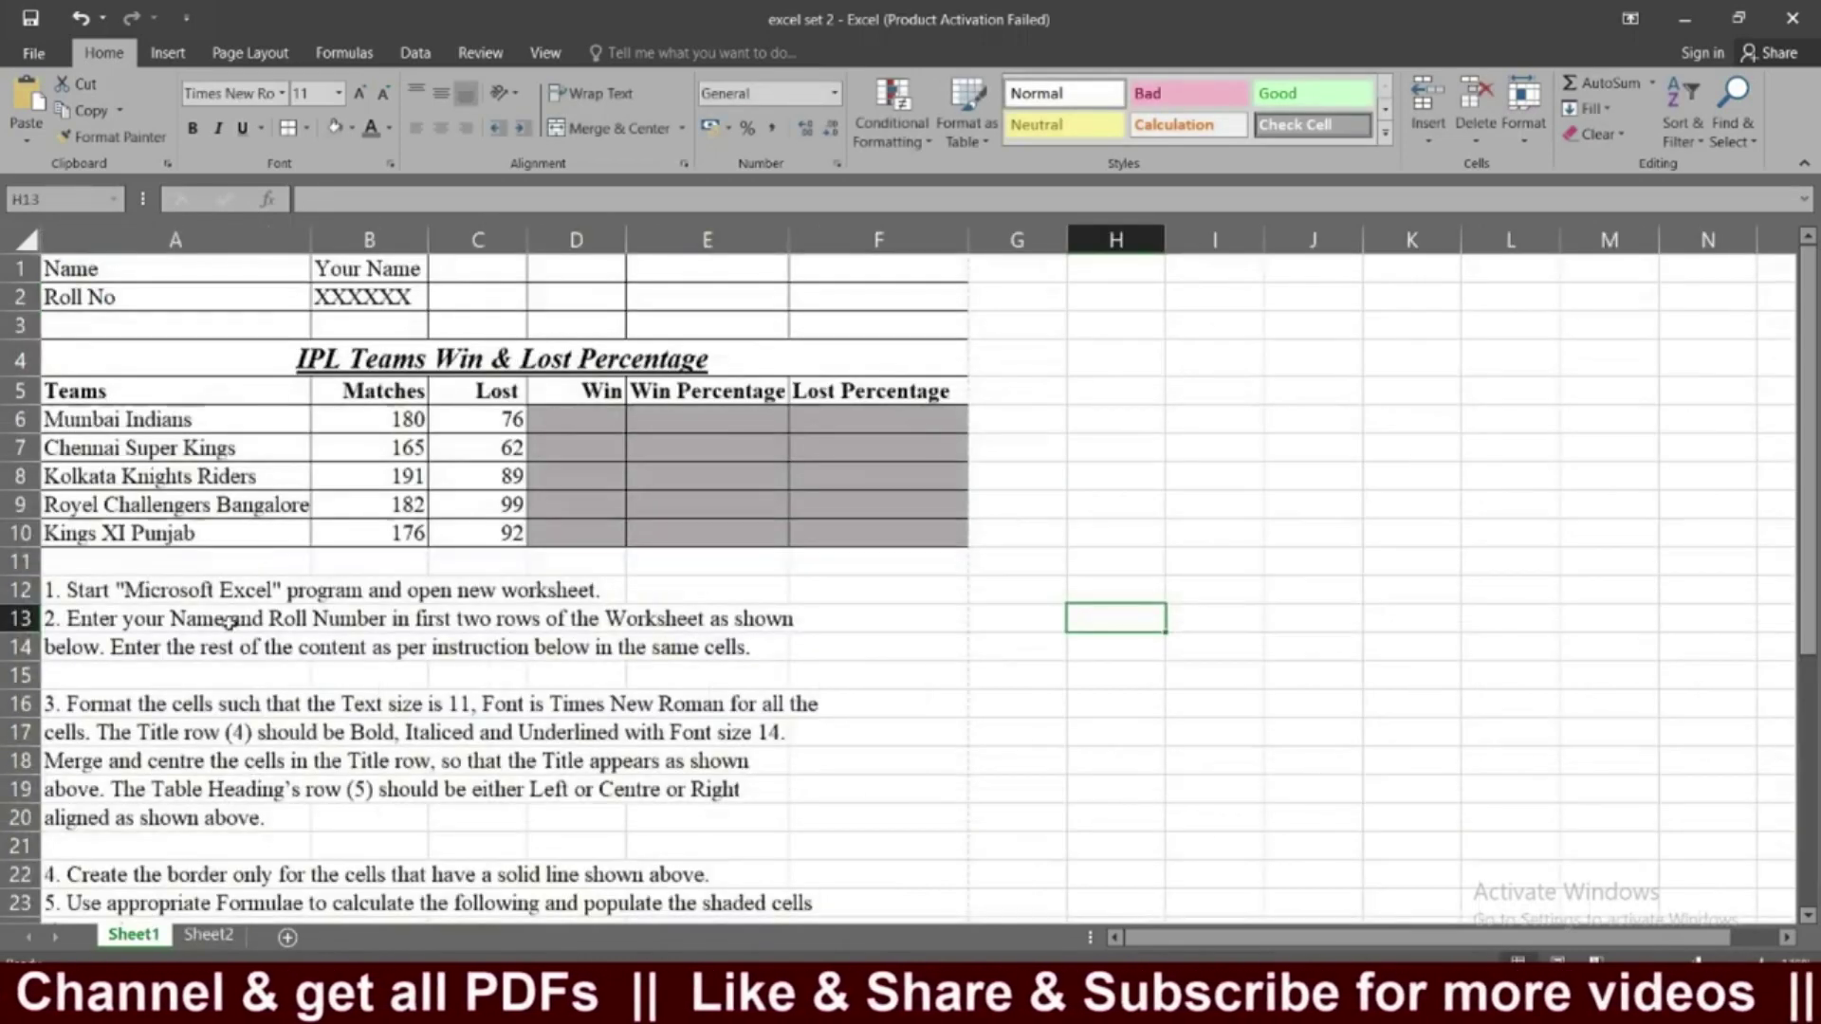
scroll(223, 553, down, 1)
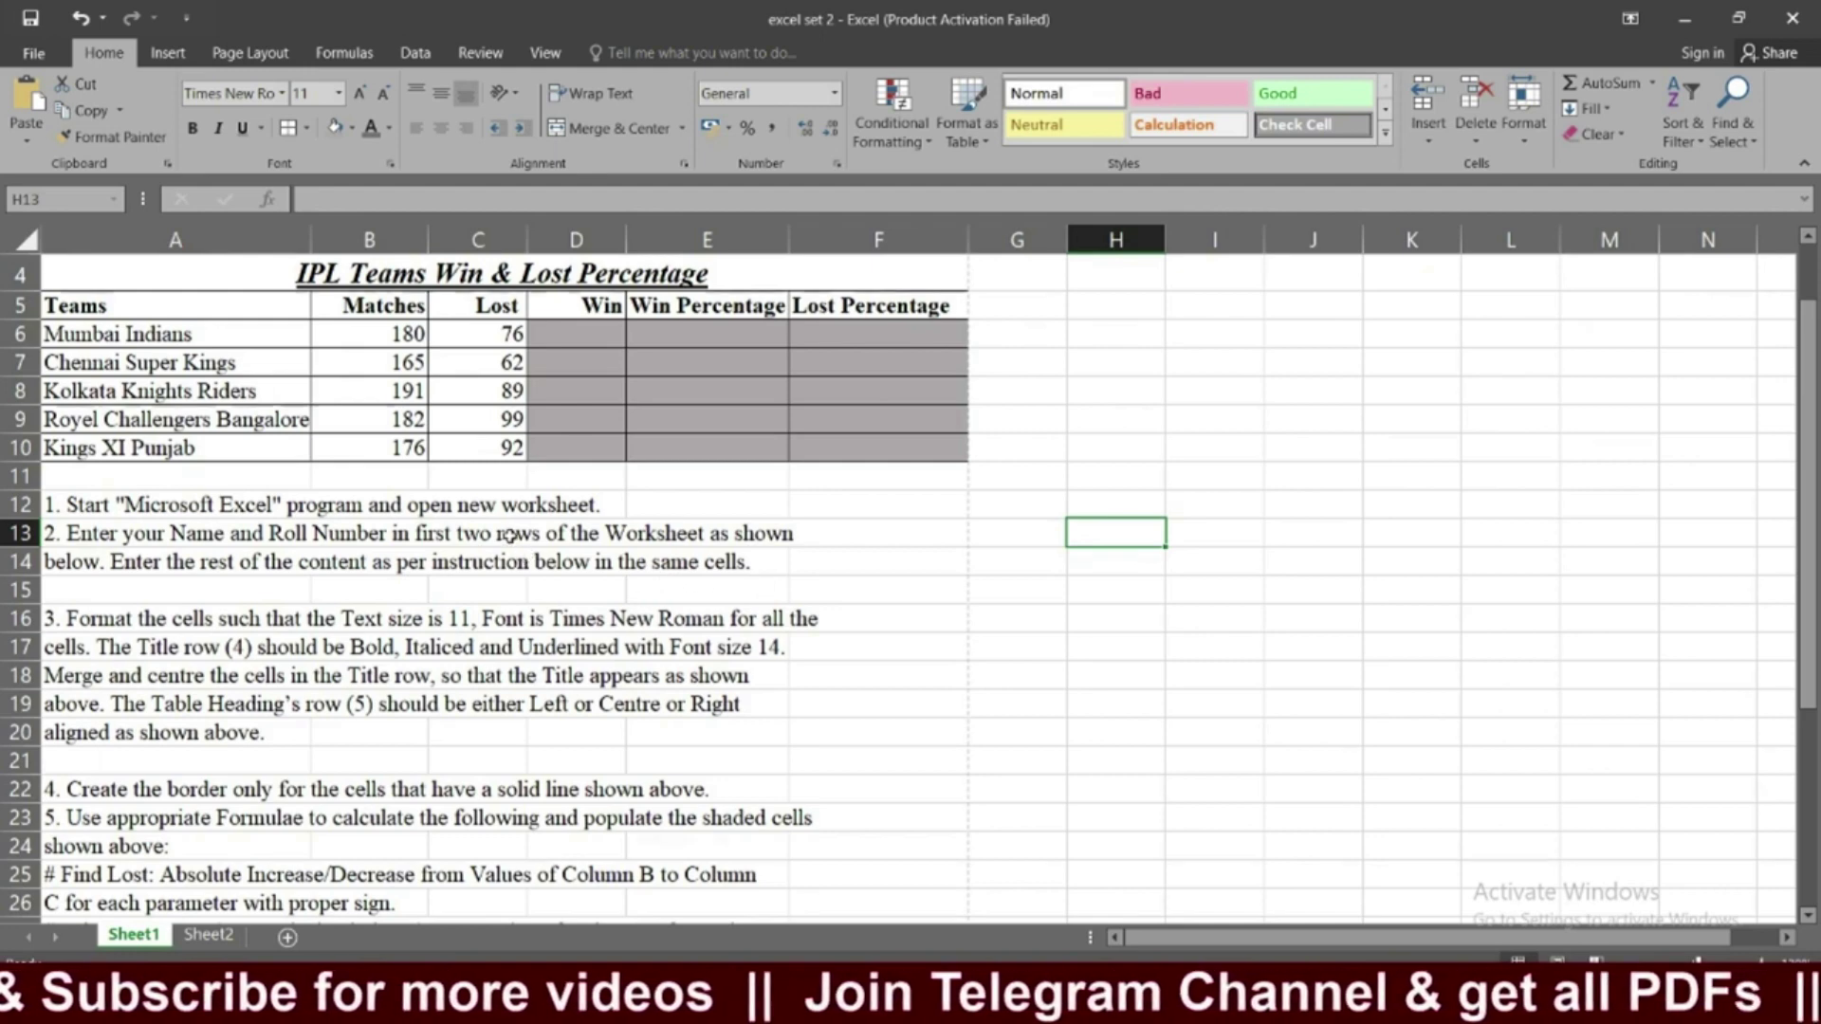
scroll(509, 537, up, 1)
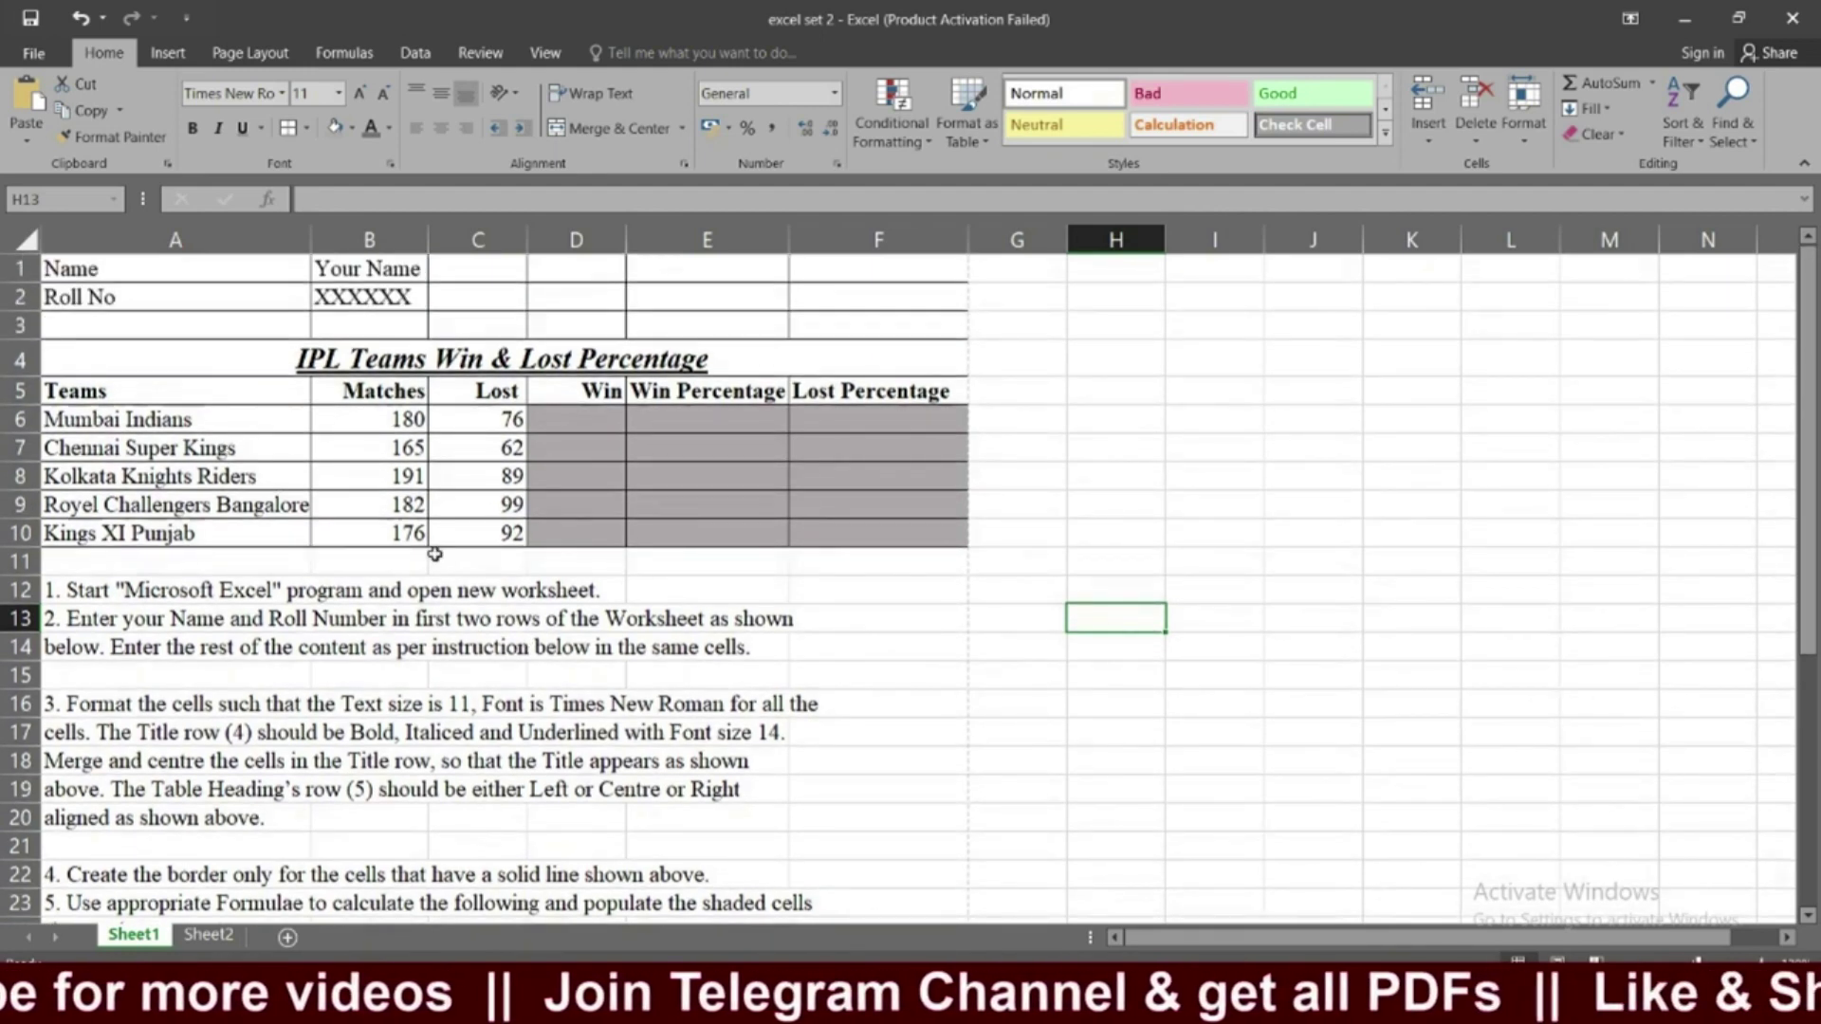
scroll(235, 650, down, 1)
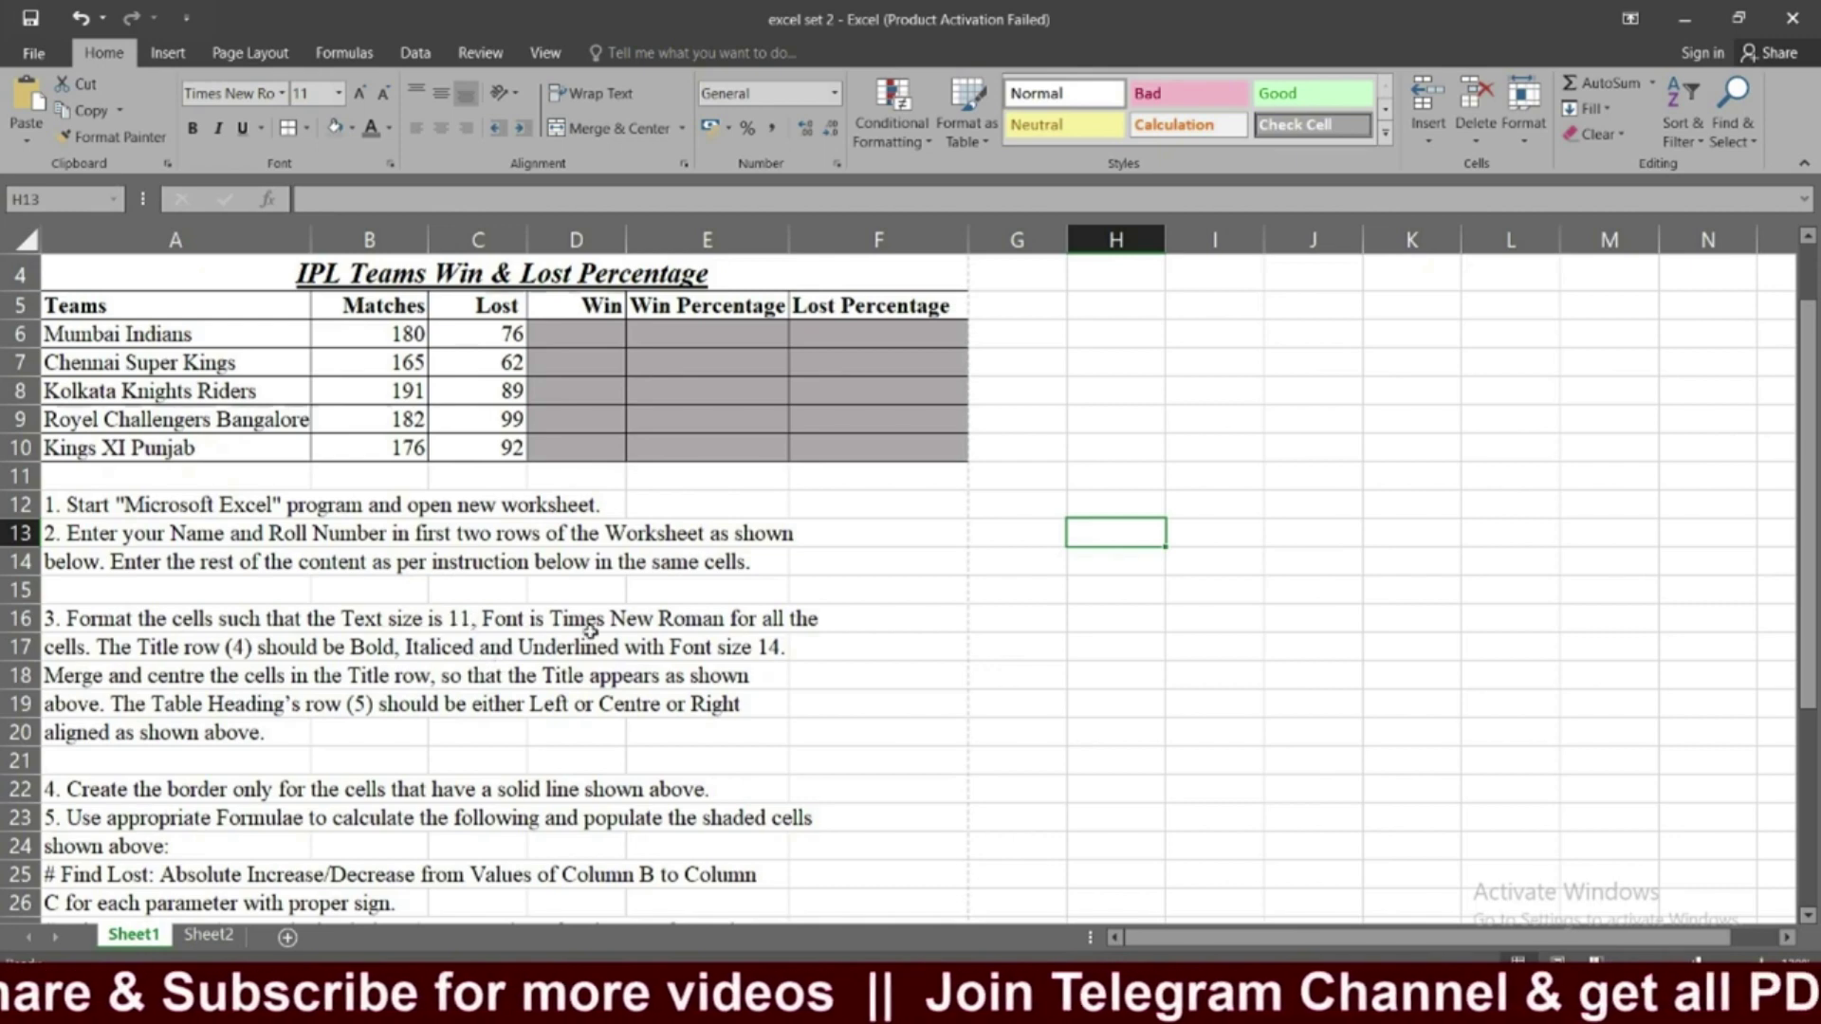
click(210, 935)
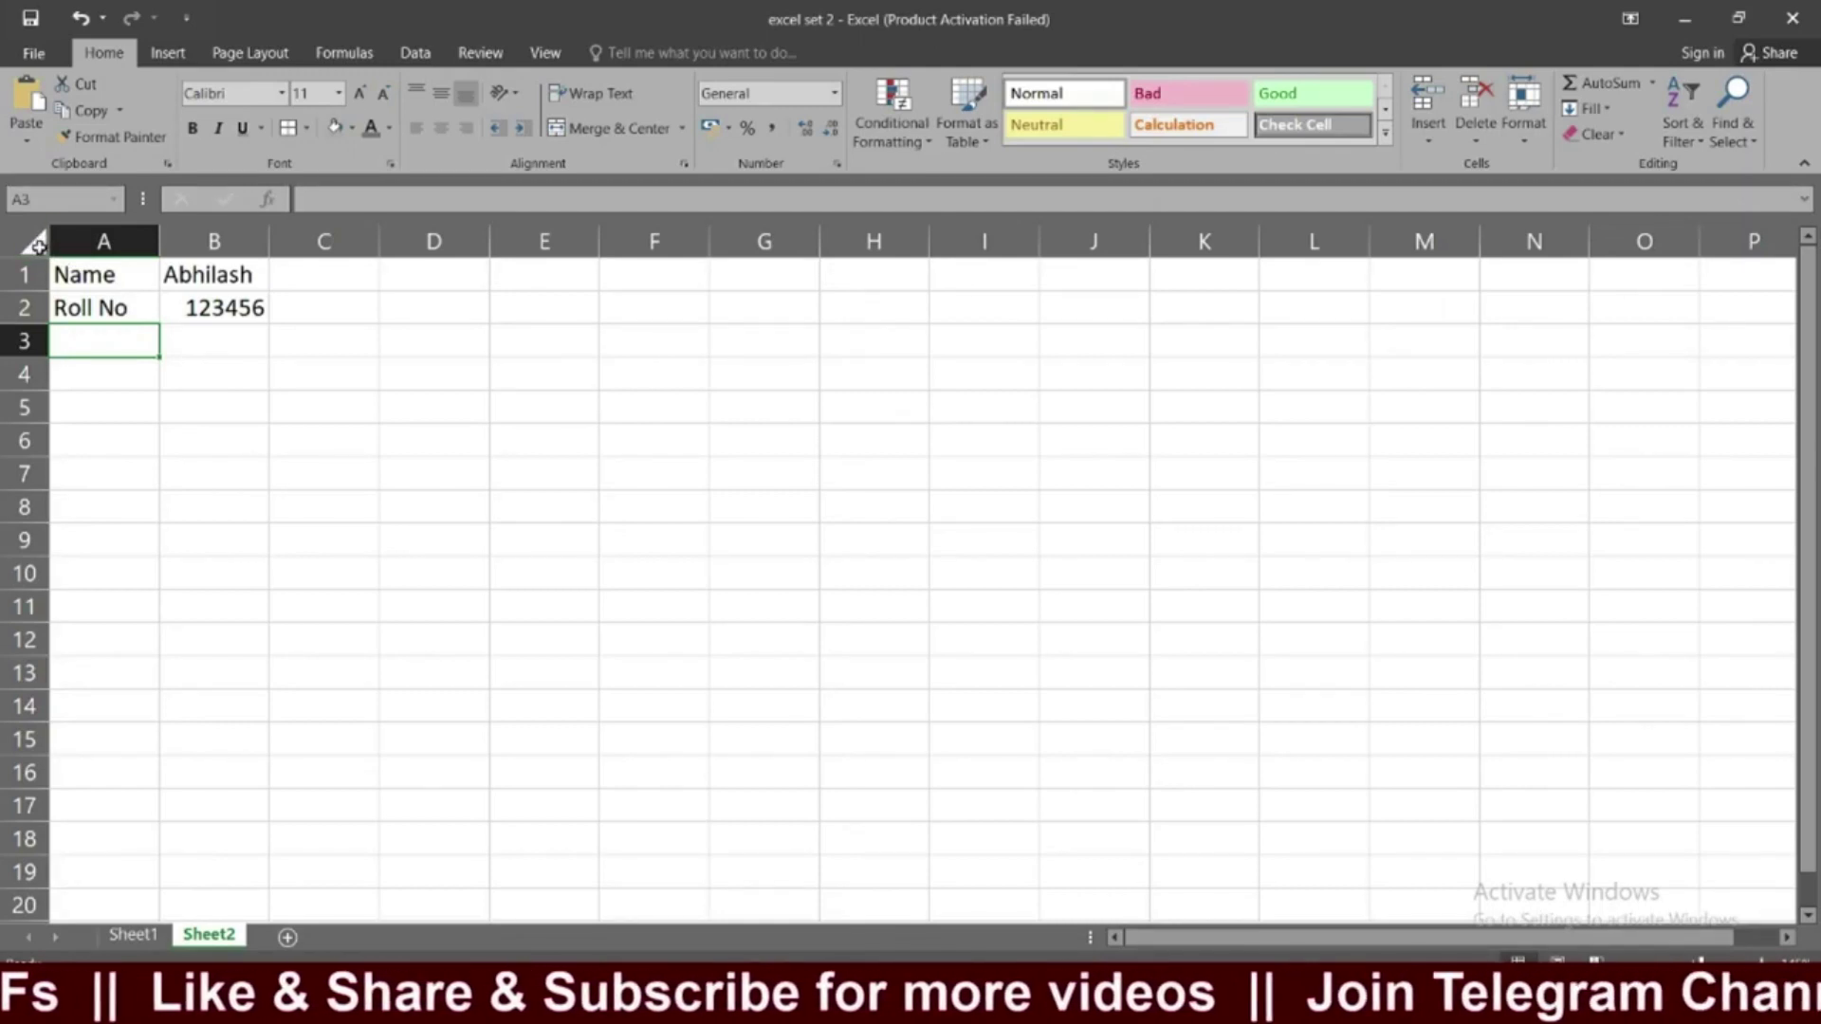
click(36, 244)
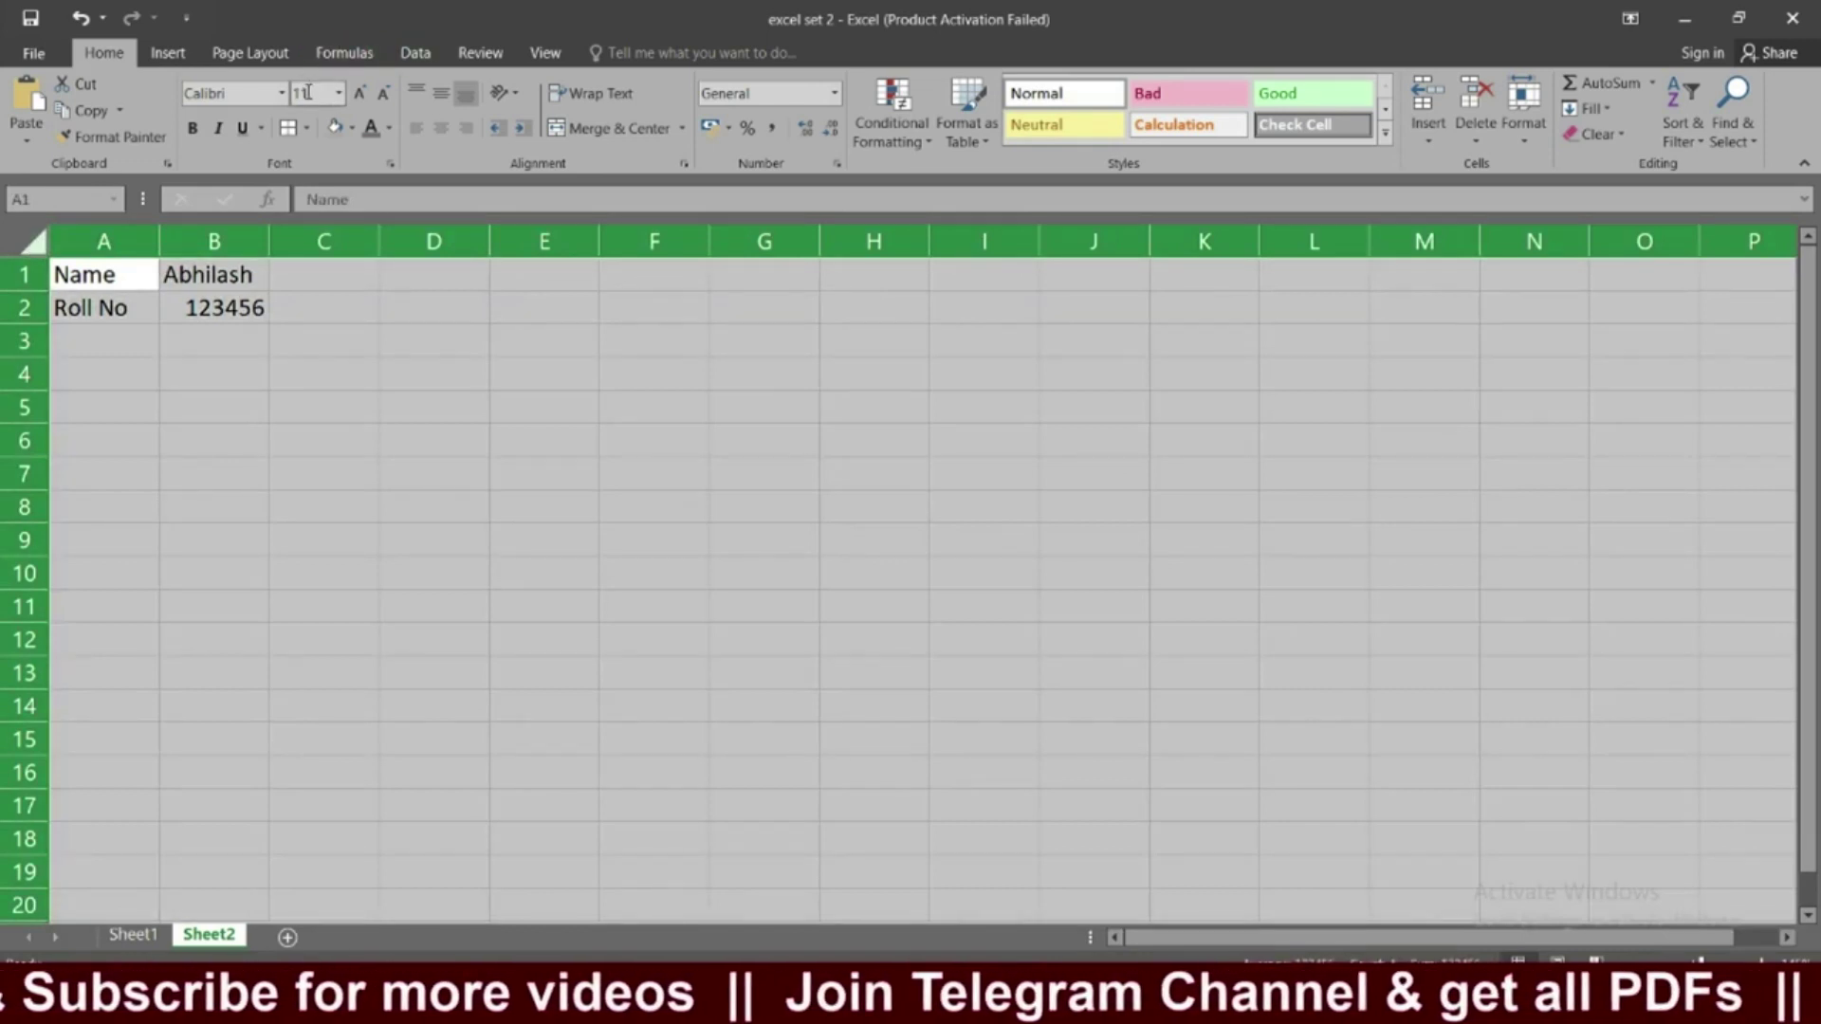
Set every cell on Sheet2 to the Times New Roman font.
click(243, 88)
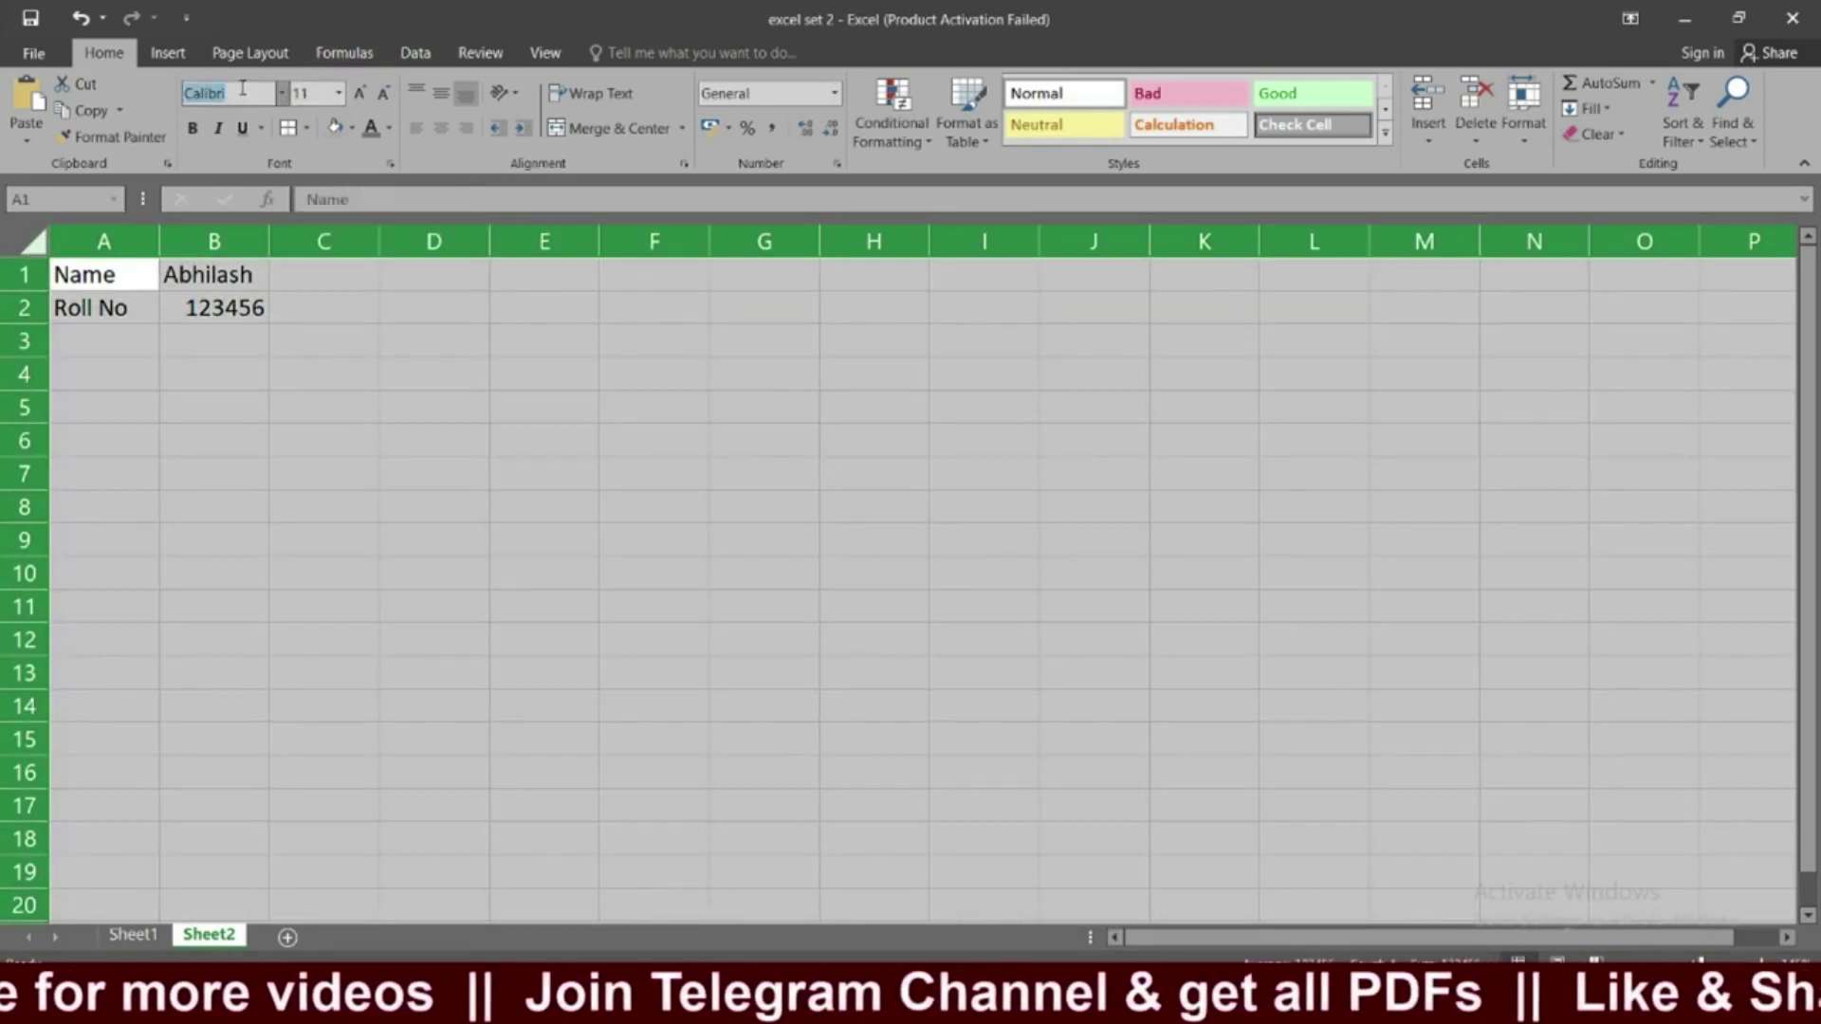
text(Times New Ro)
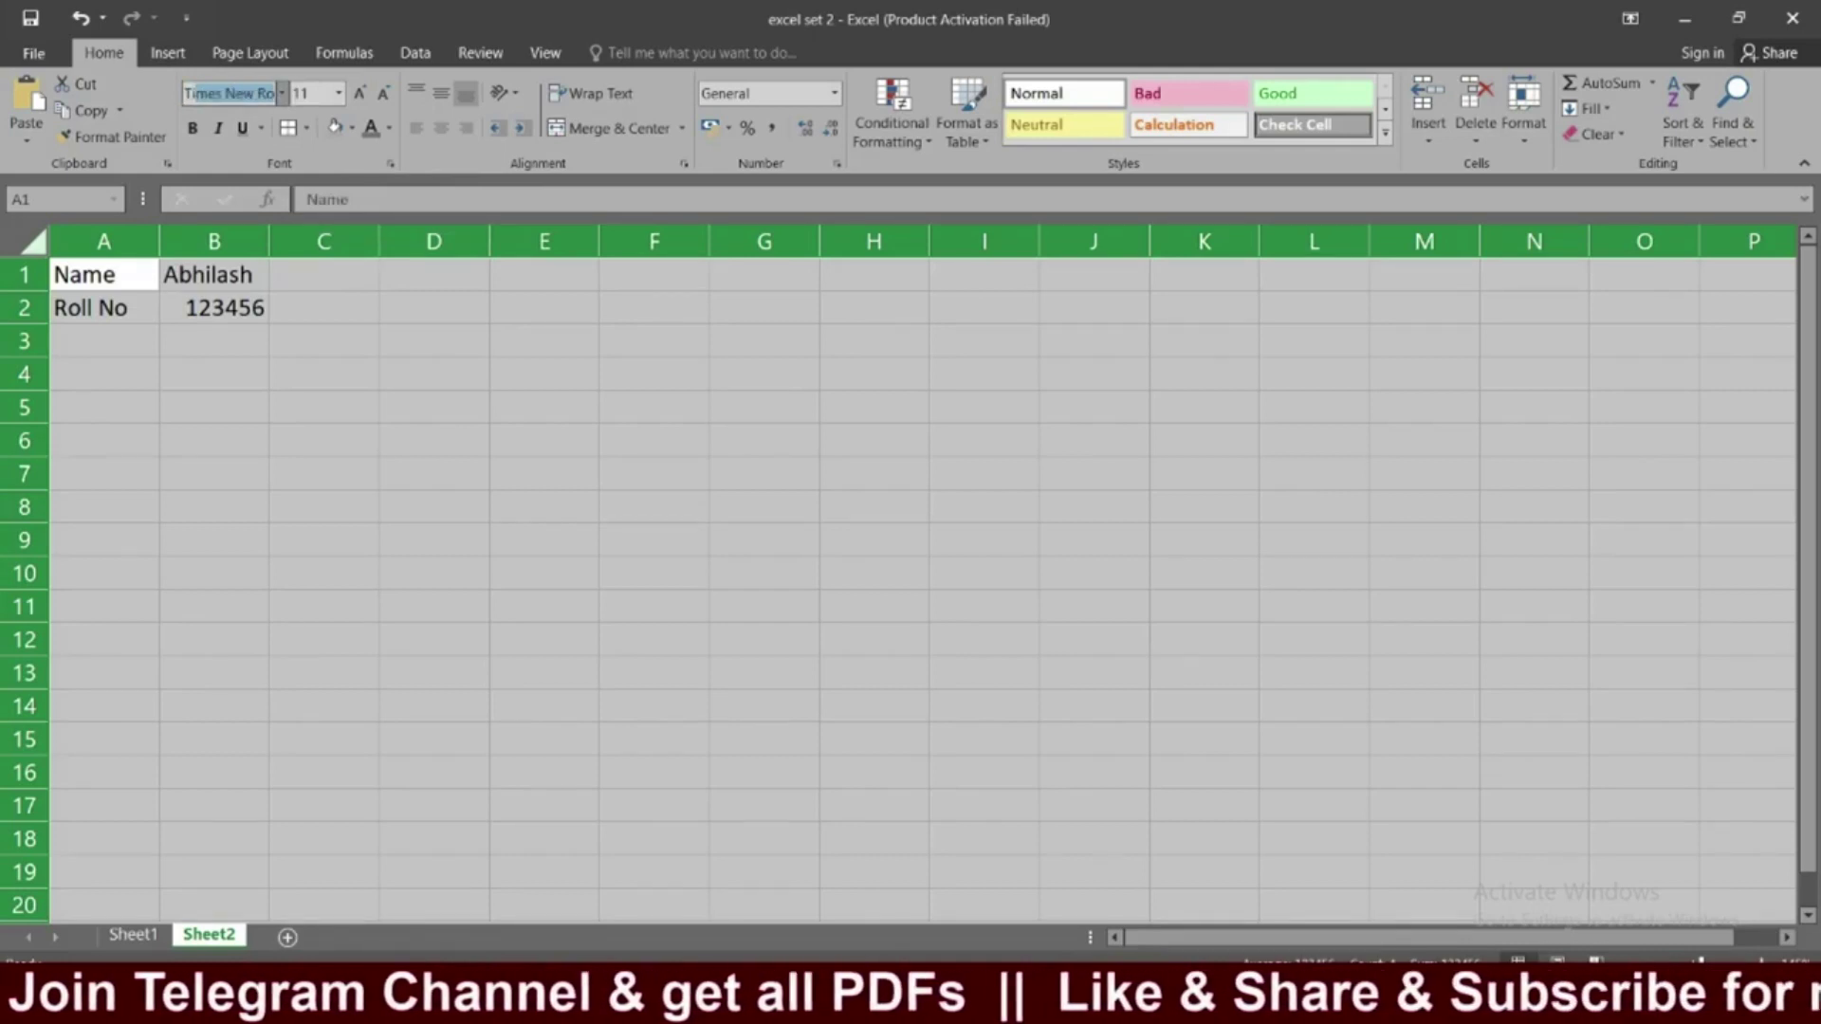
key(Return)
click(212, 344)
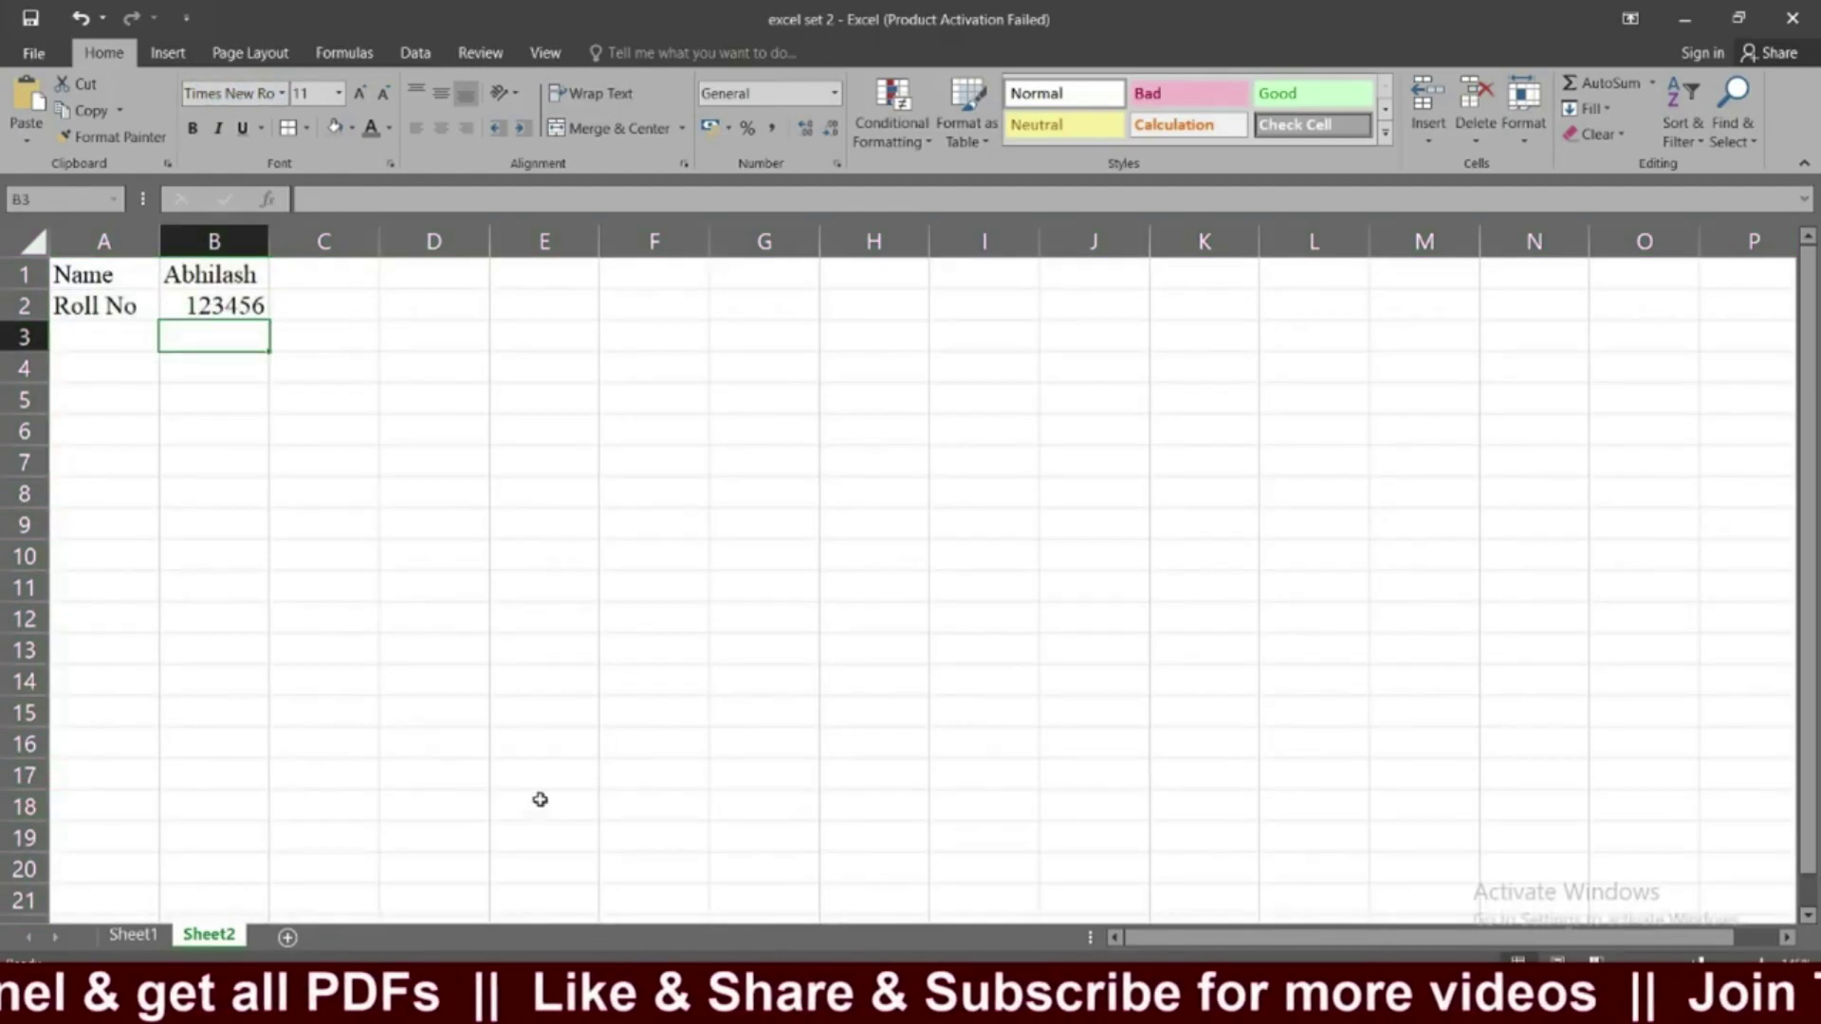
click(239, 304)
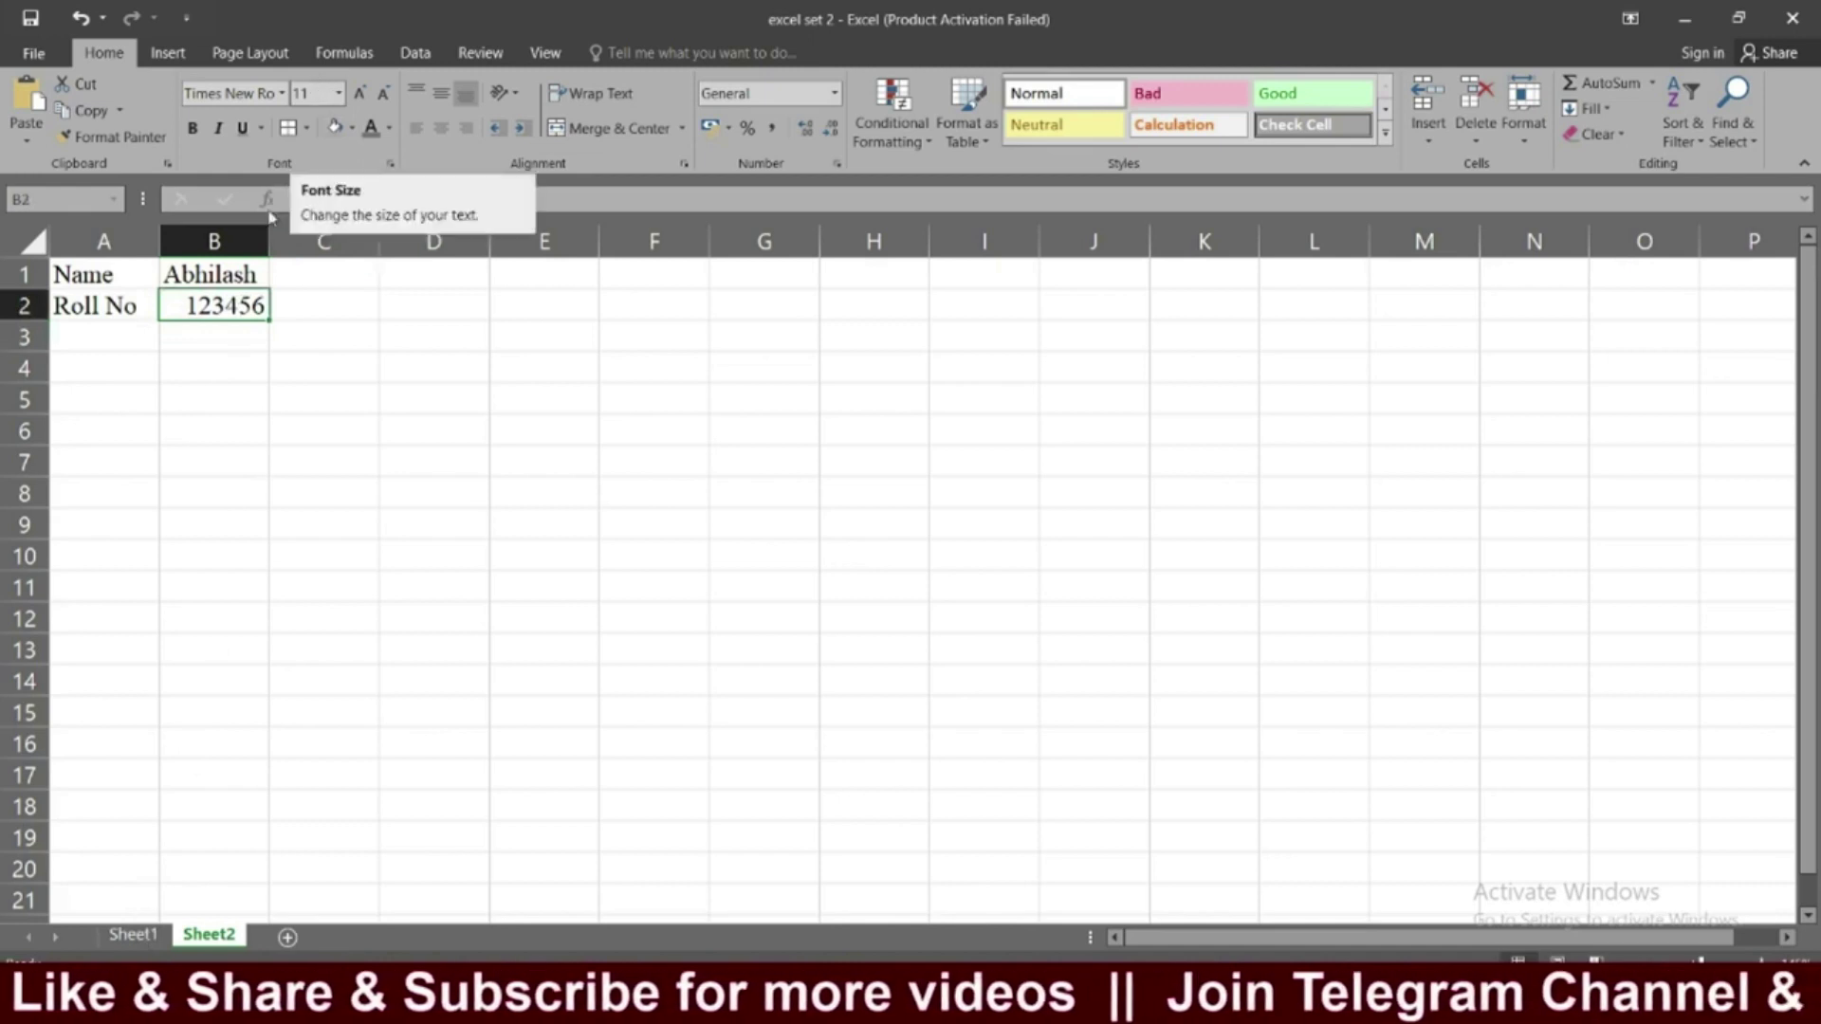
click(137, 937)
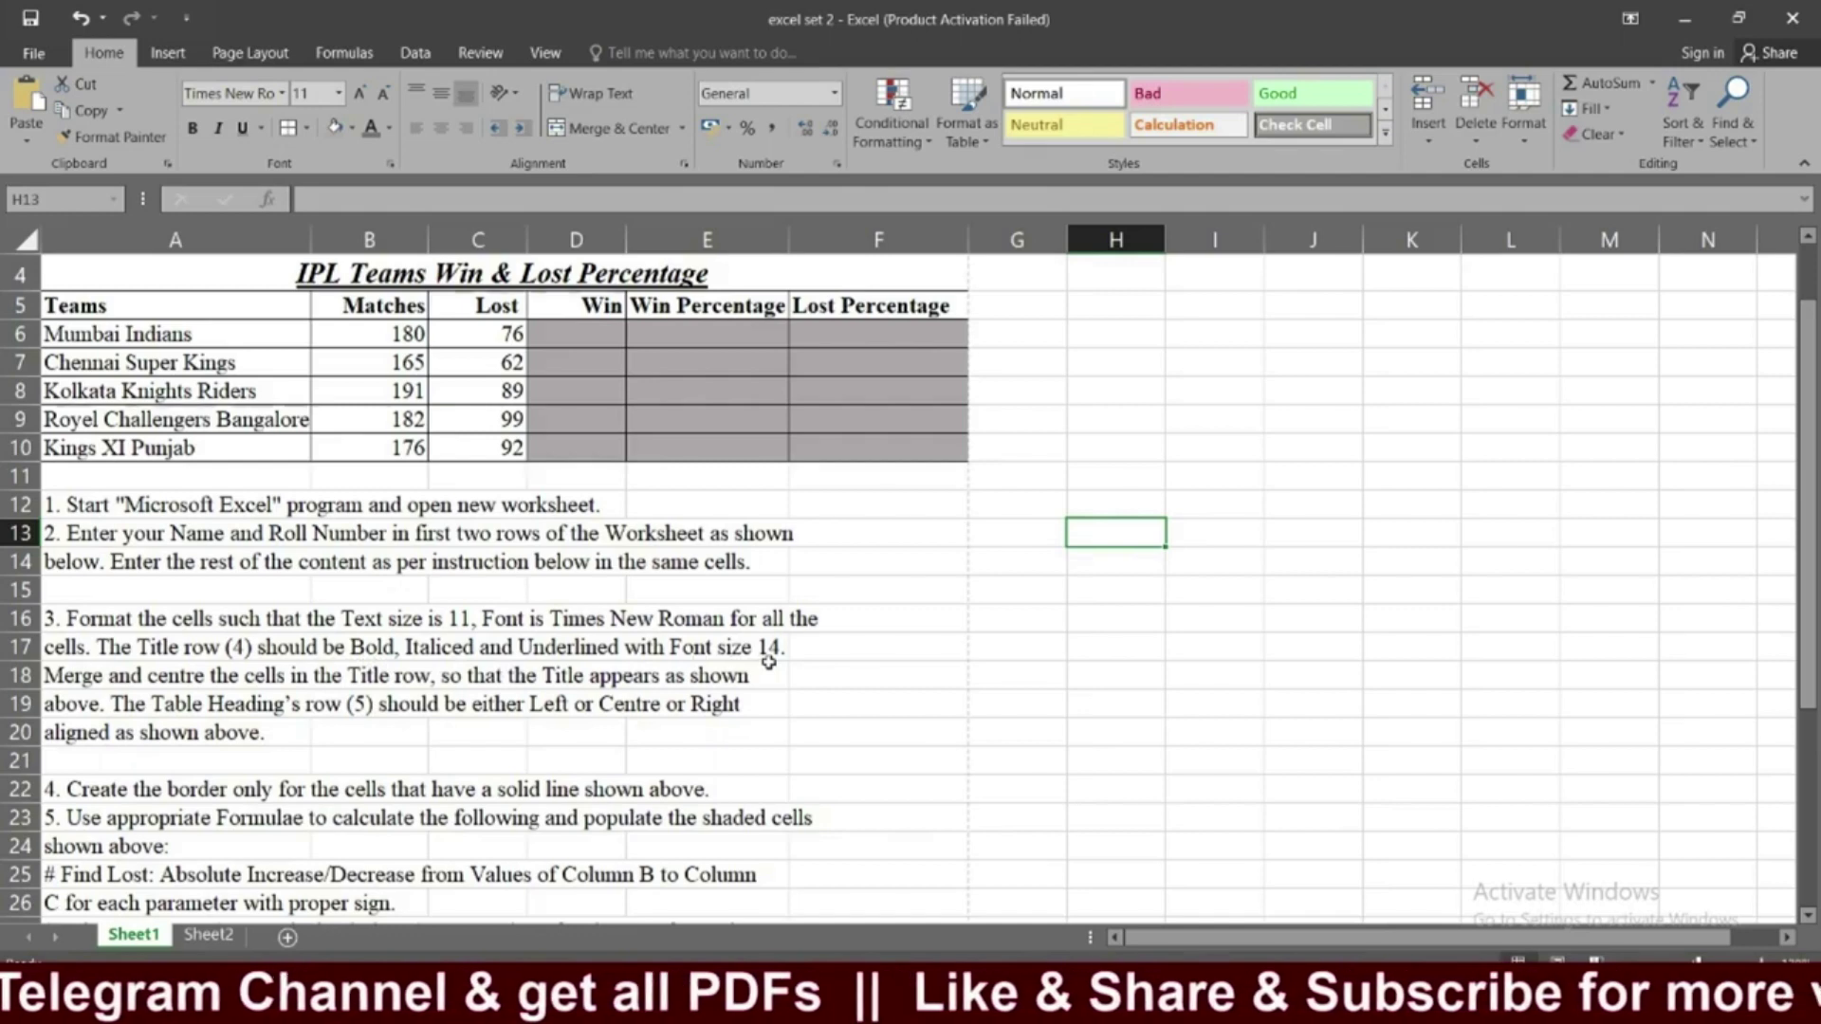
Check Sheet1's merged 14-point title in A4, then select A4:F4 on Sheet2.
scroll(245, 525, up, 1)
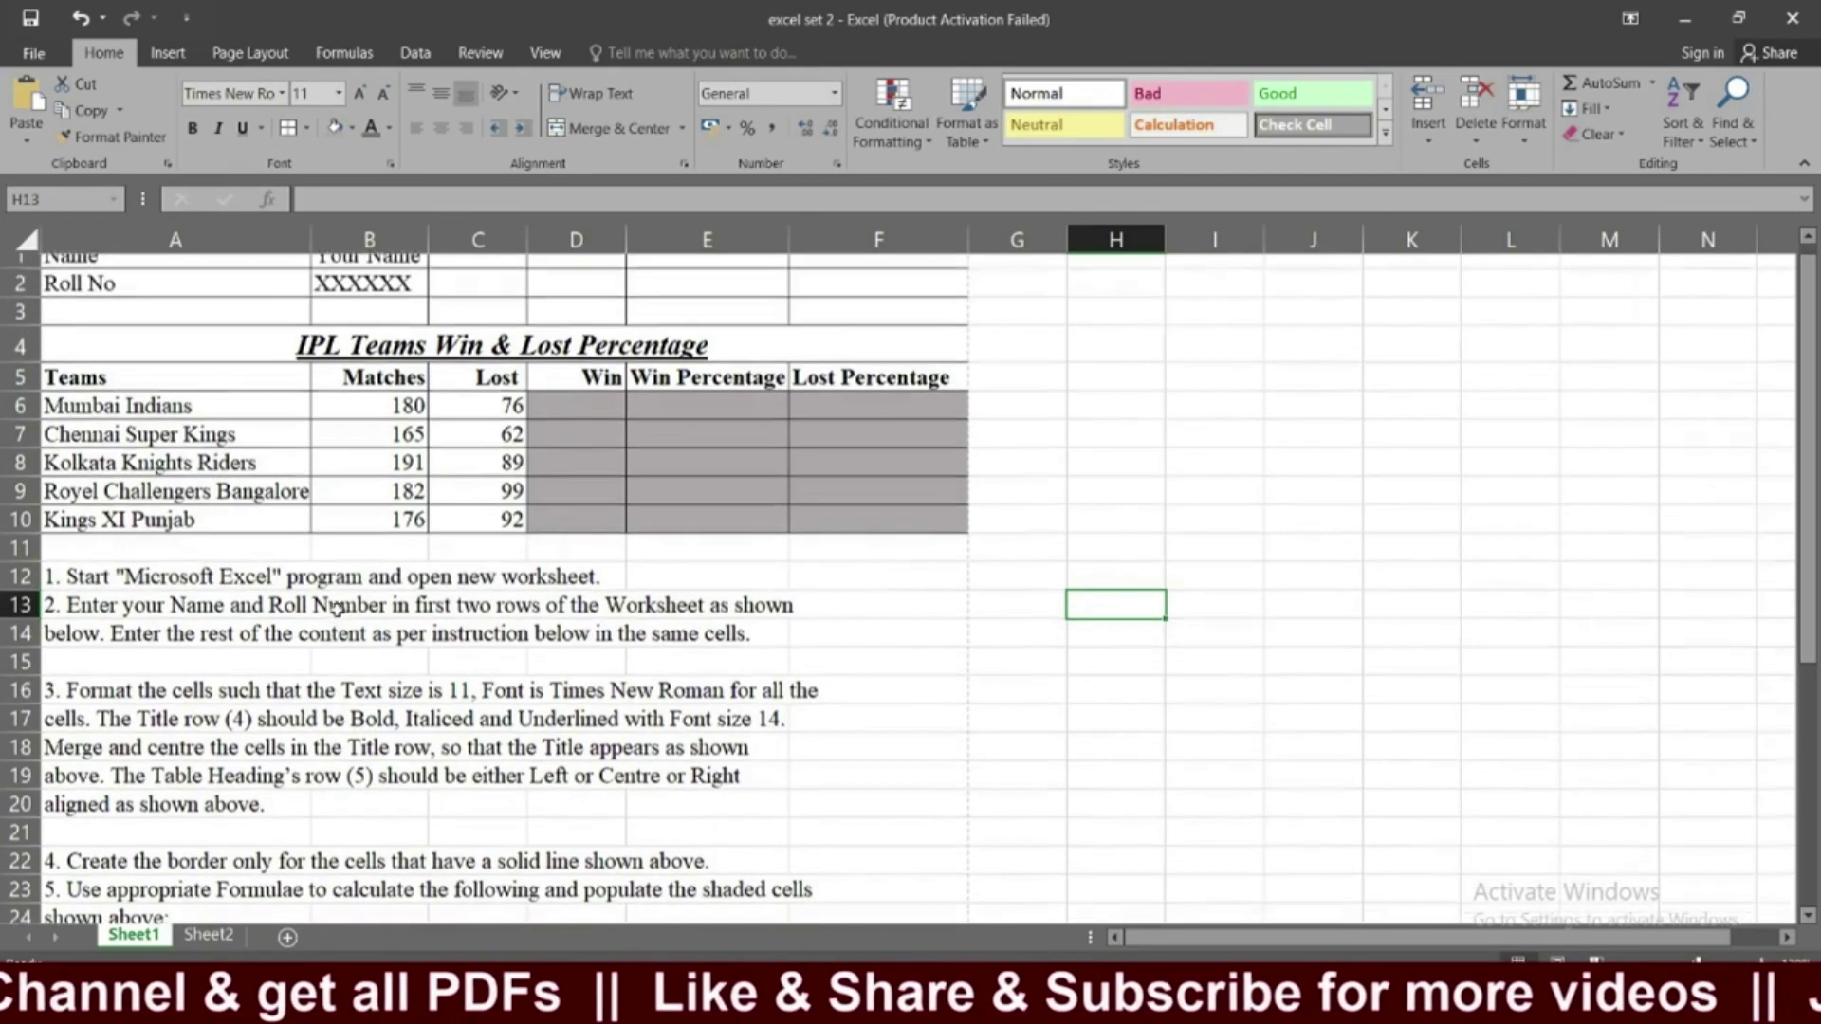
click(402, 360)
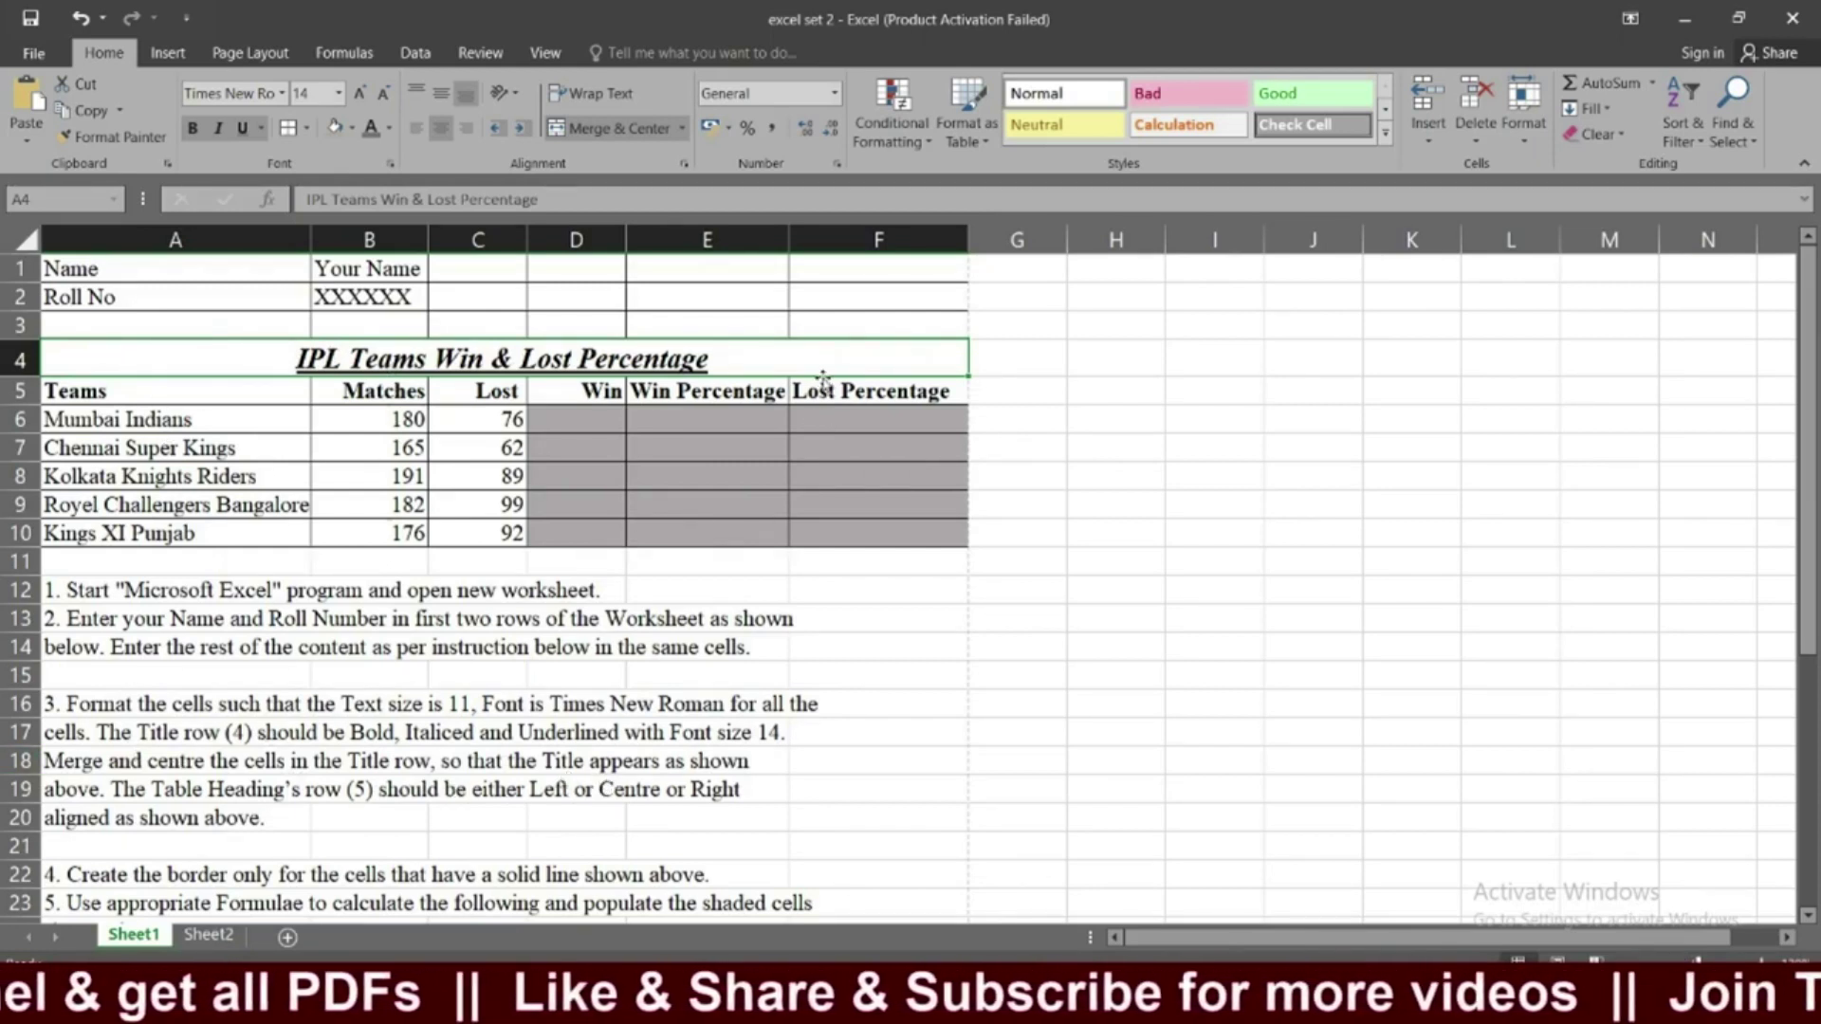
click(210, 936)
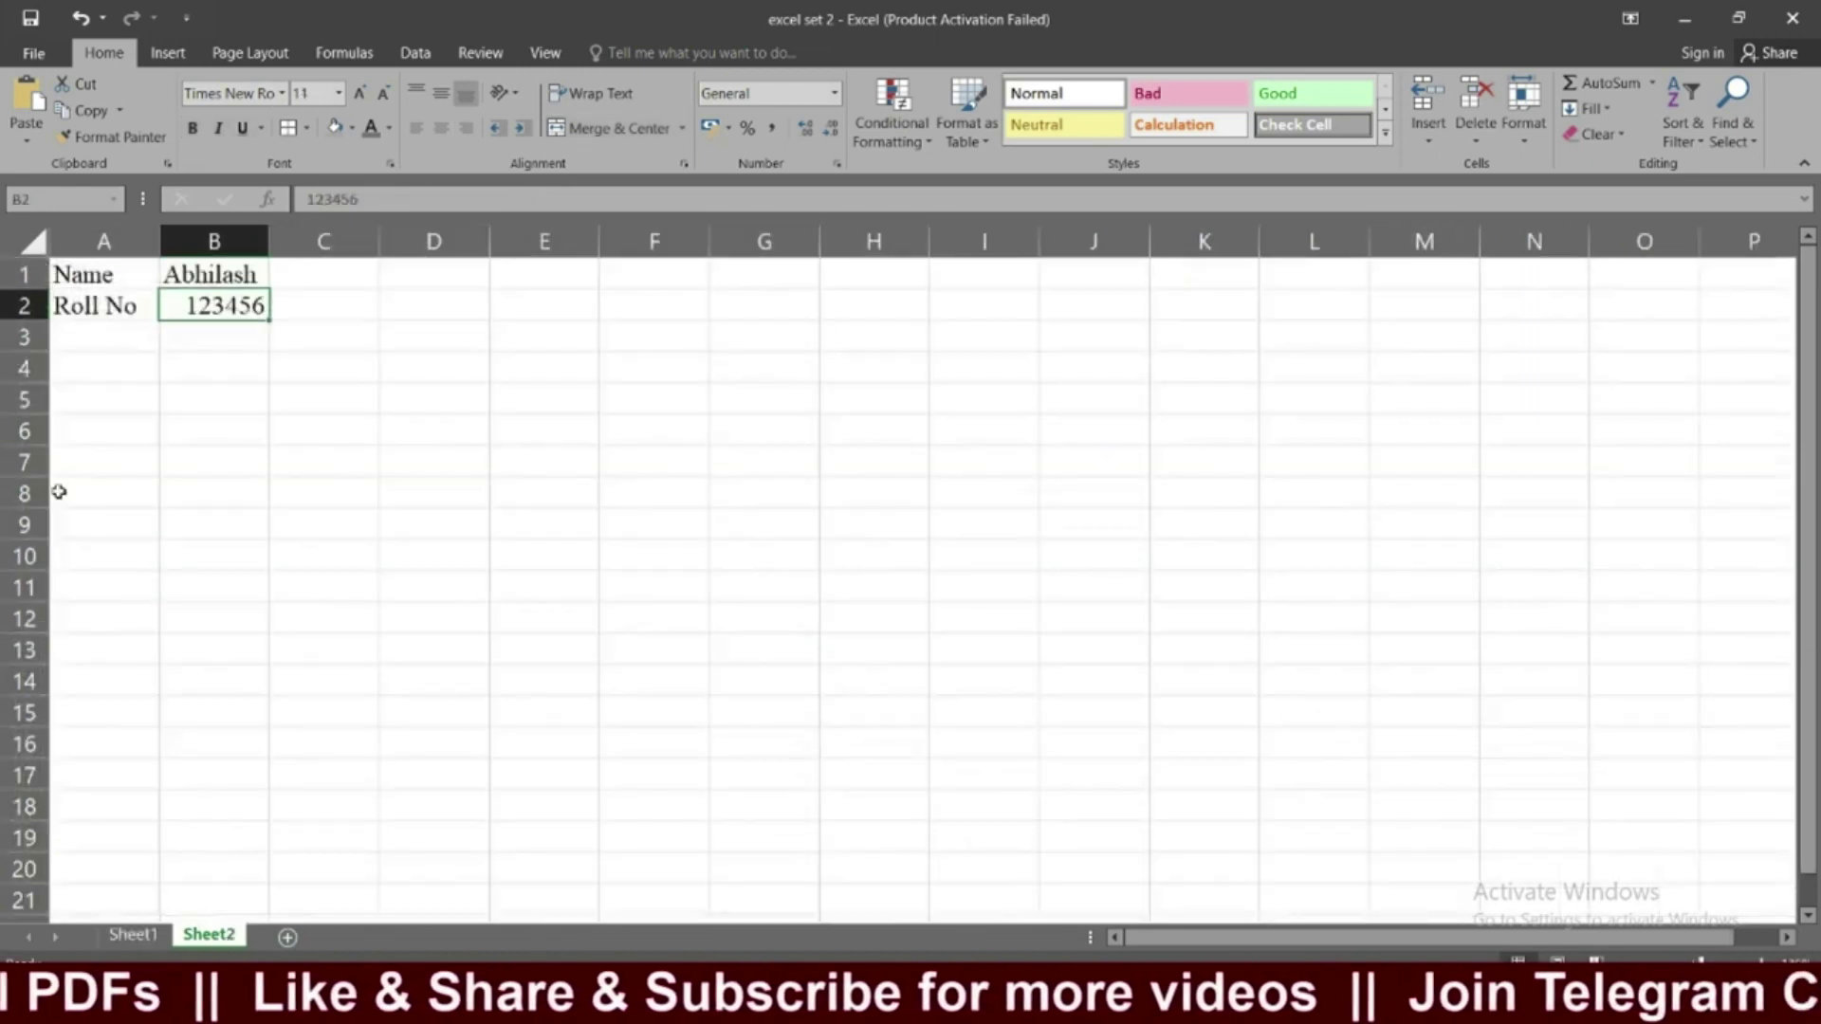
click(86, 375)
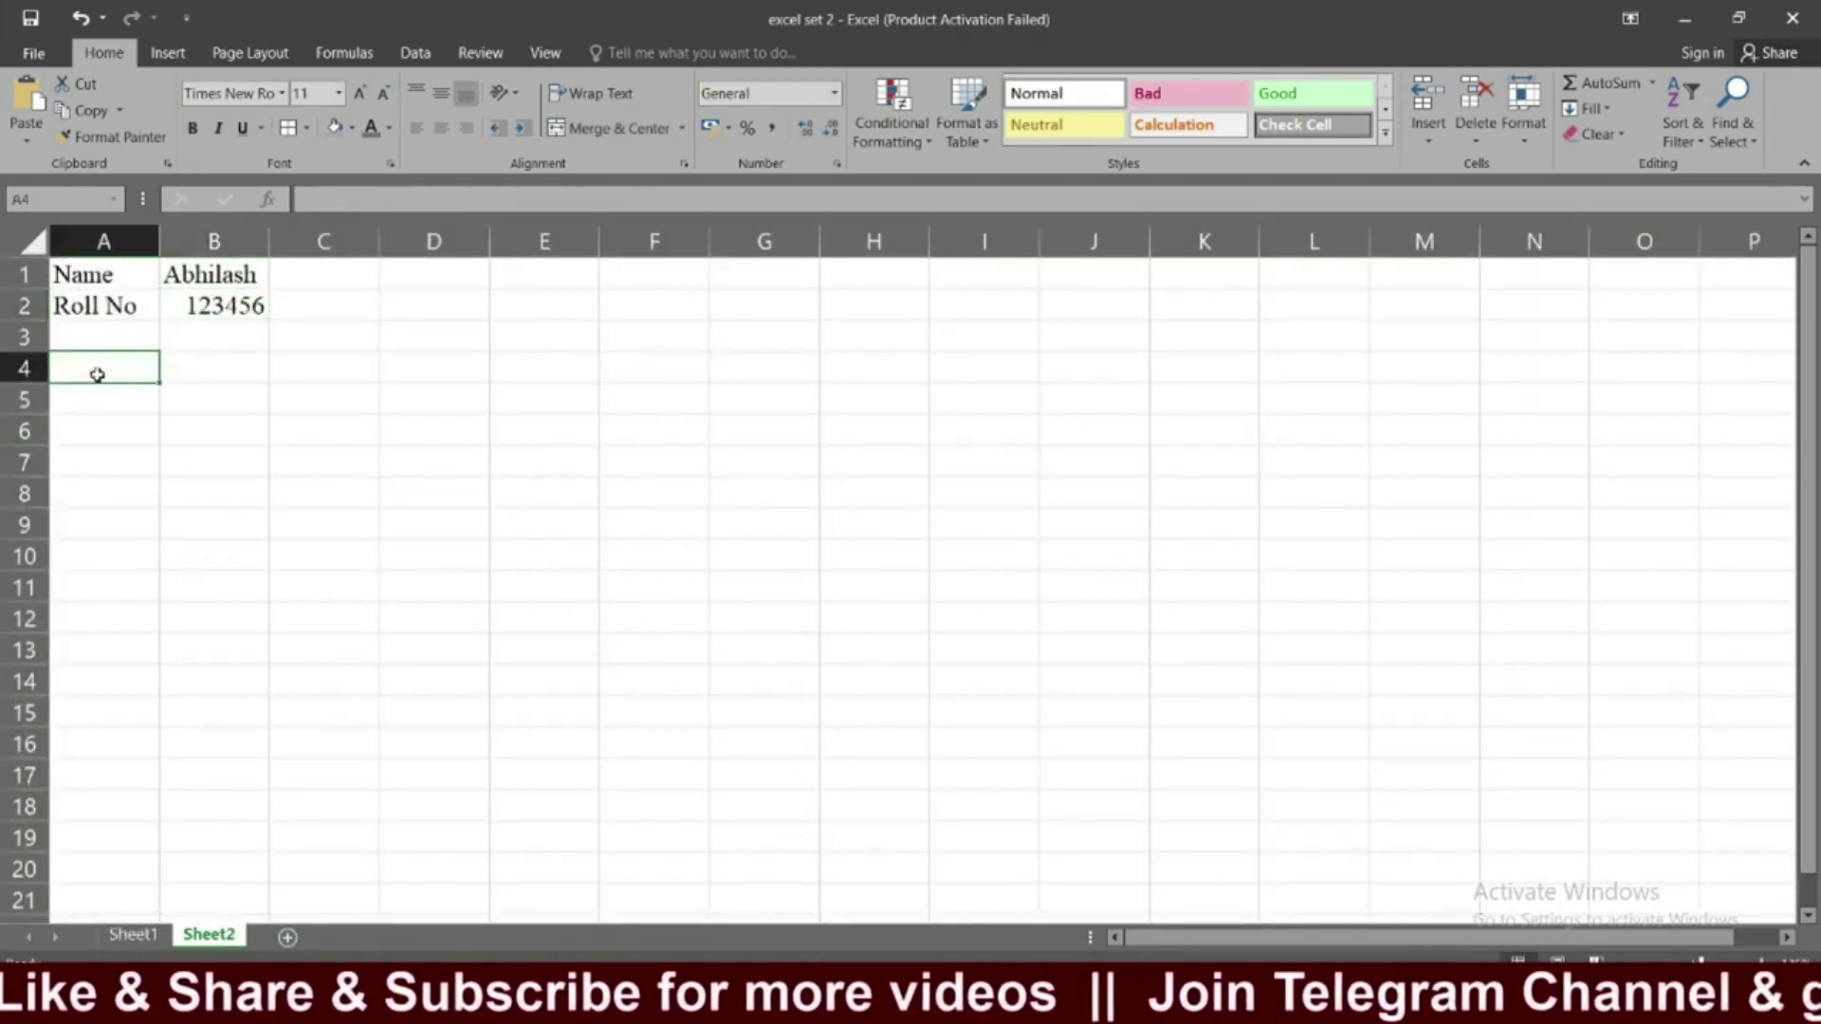
drag(97, 375, 614, 361)
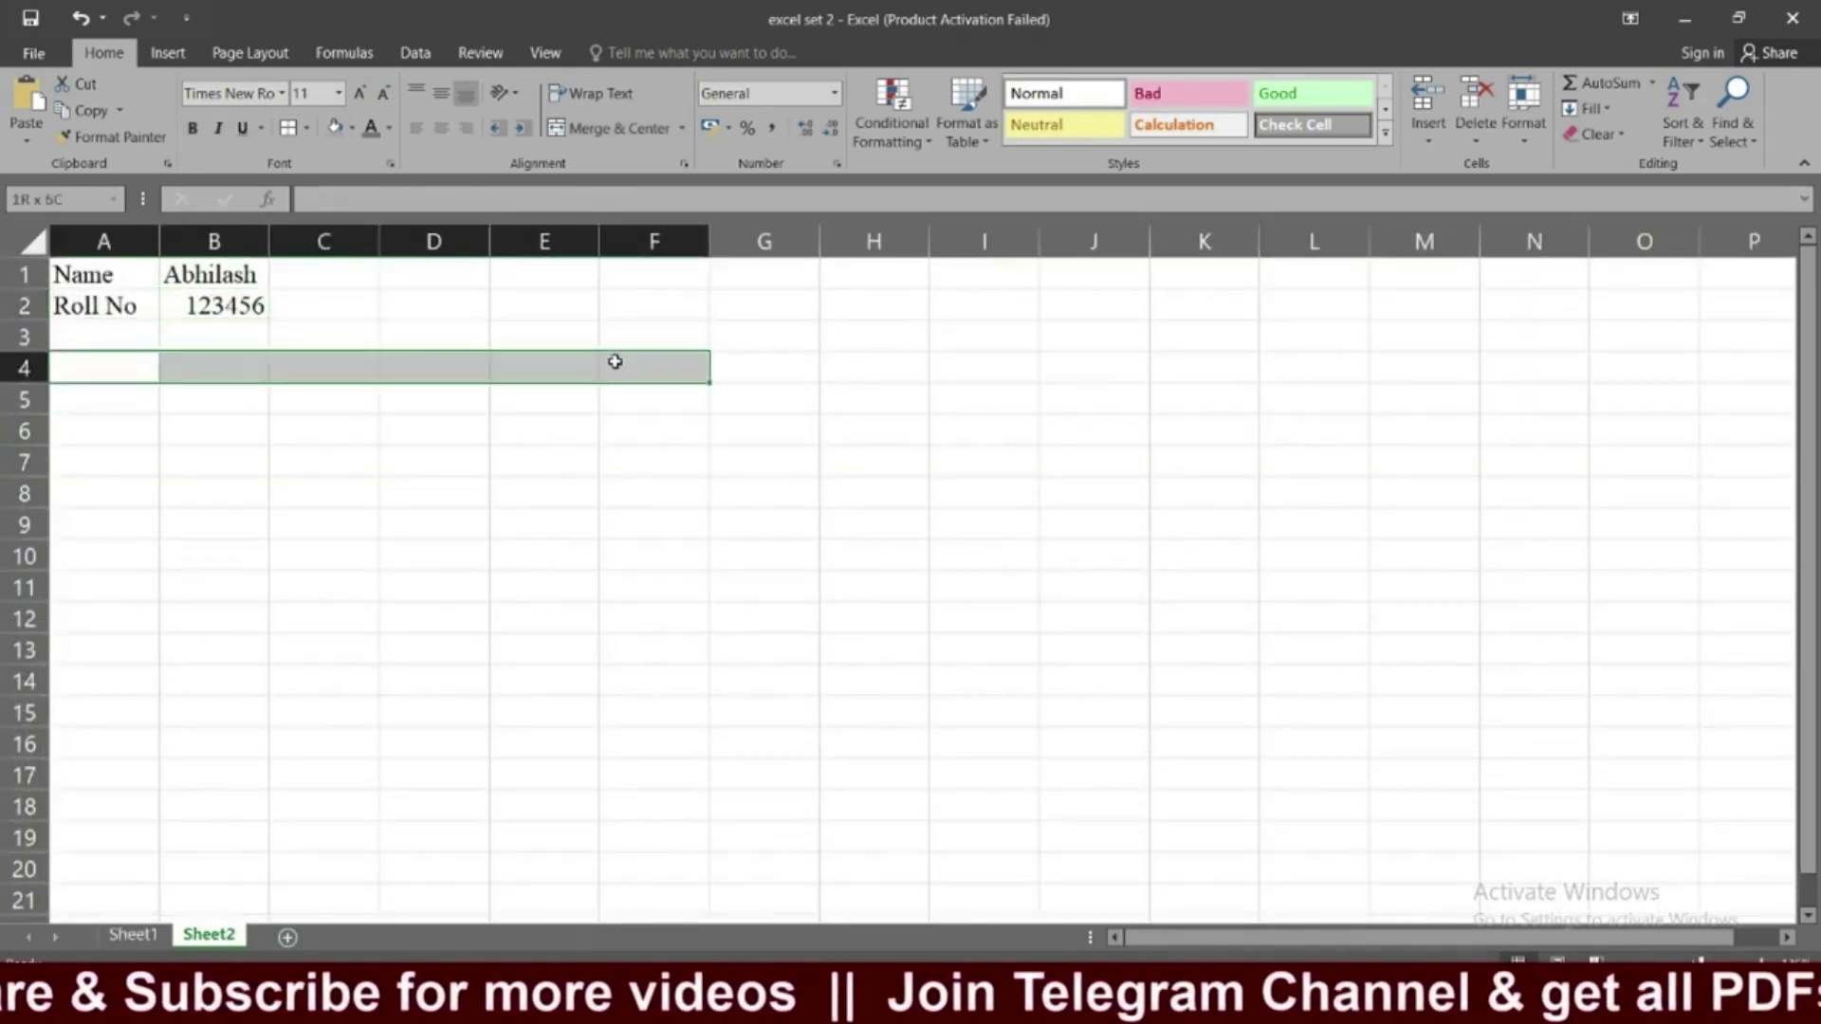
Merge and centre A4:F4 and enter the title 'IPL Teams Win & Lost Percentage'.
click(617, 128)
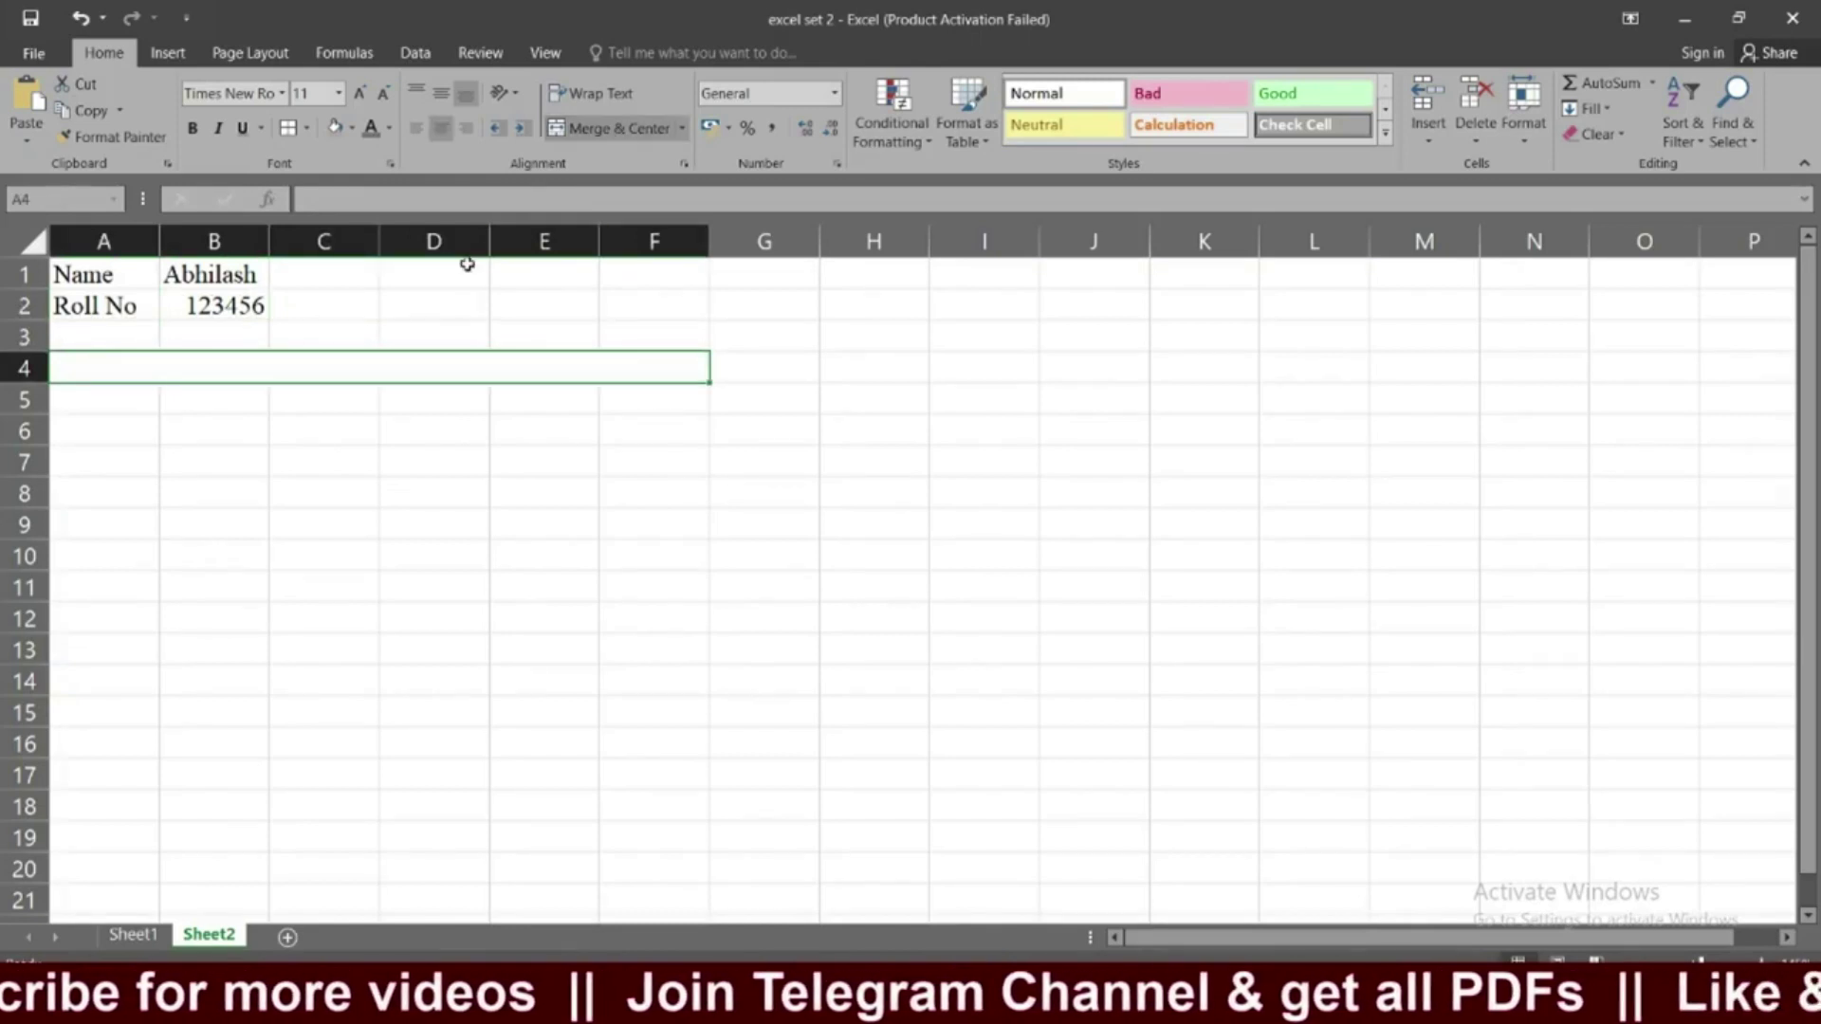
click(133, 935)
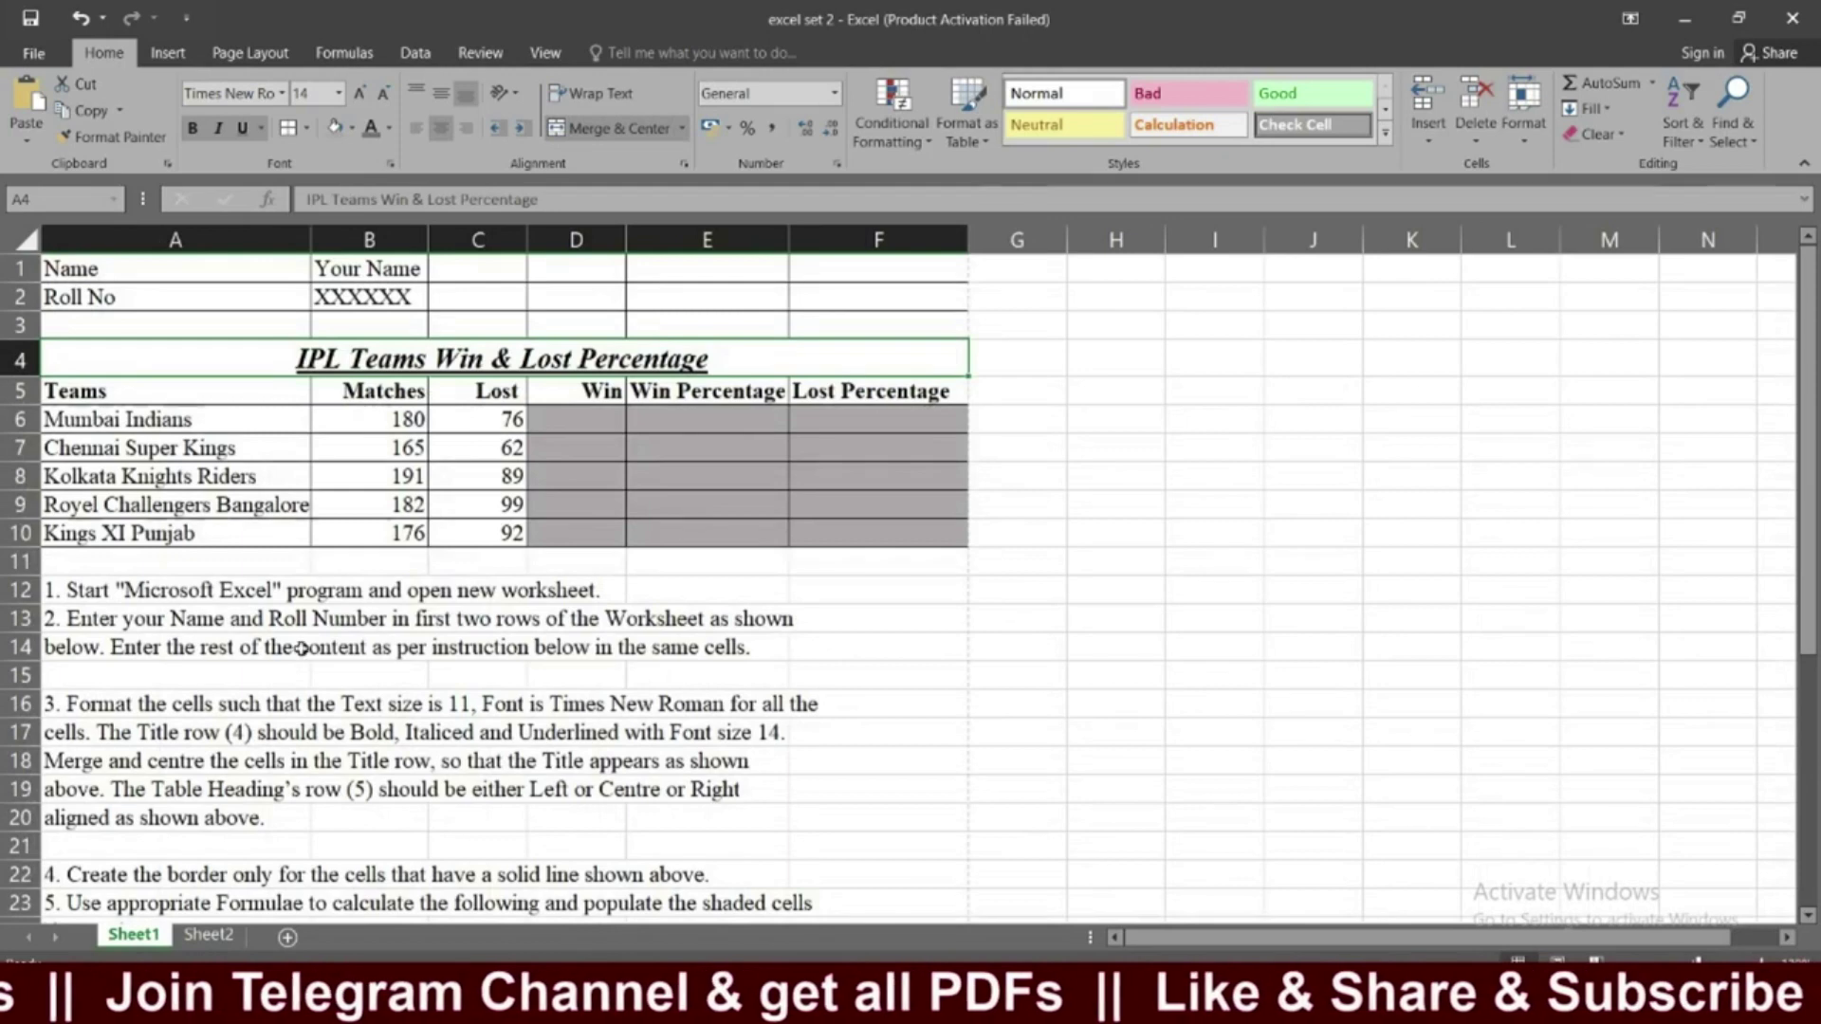
click(210, 935)
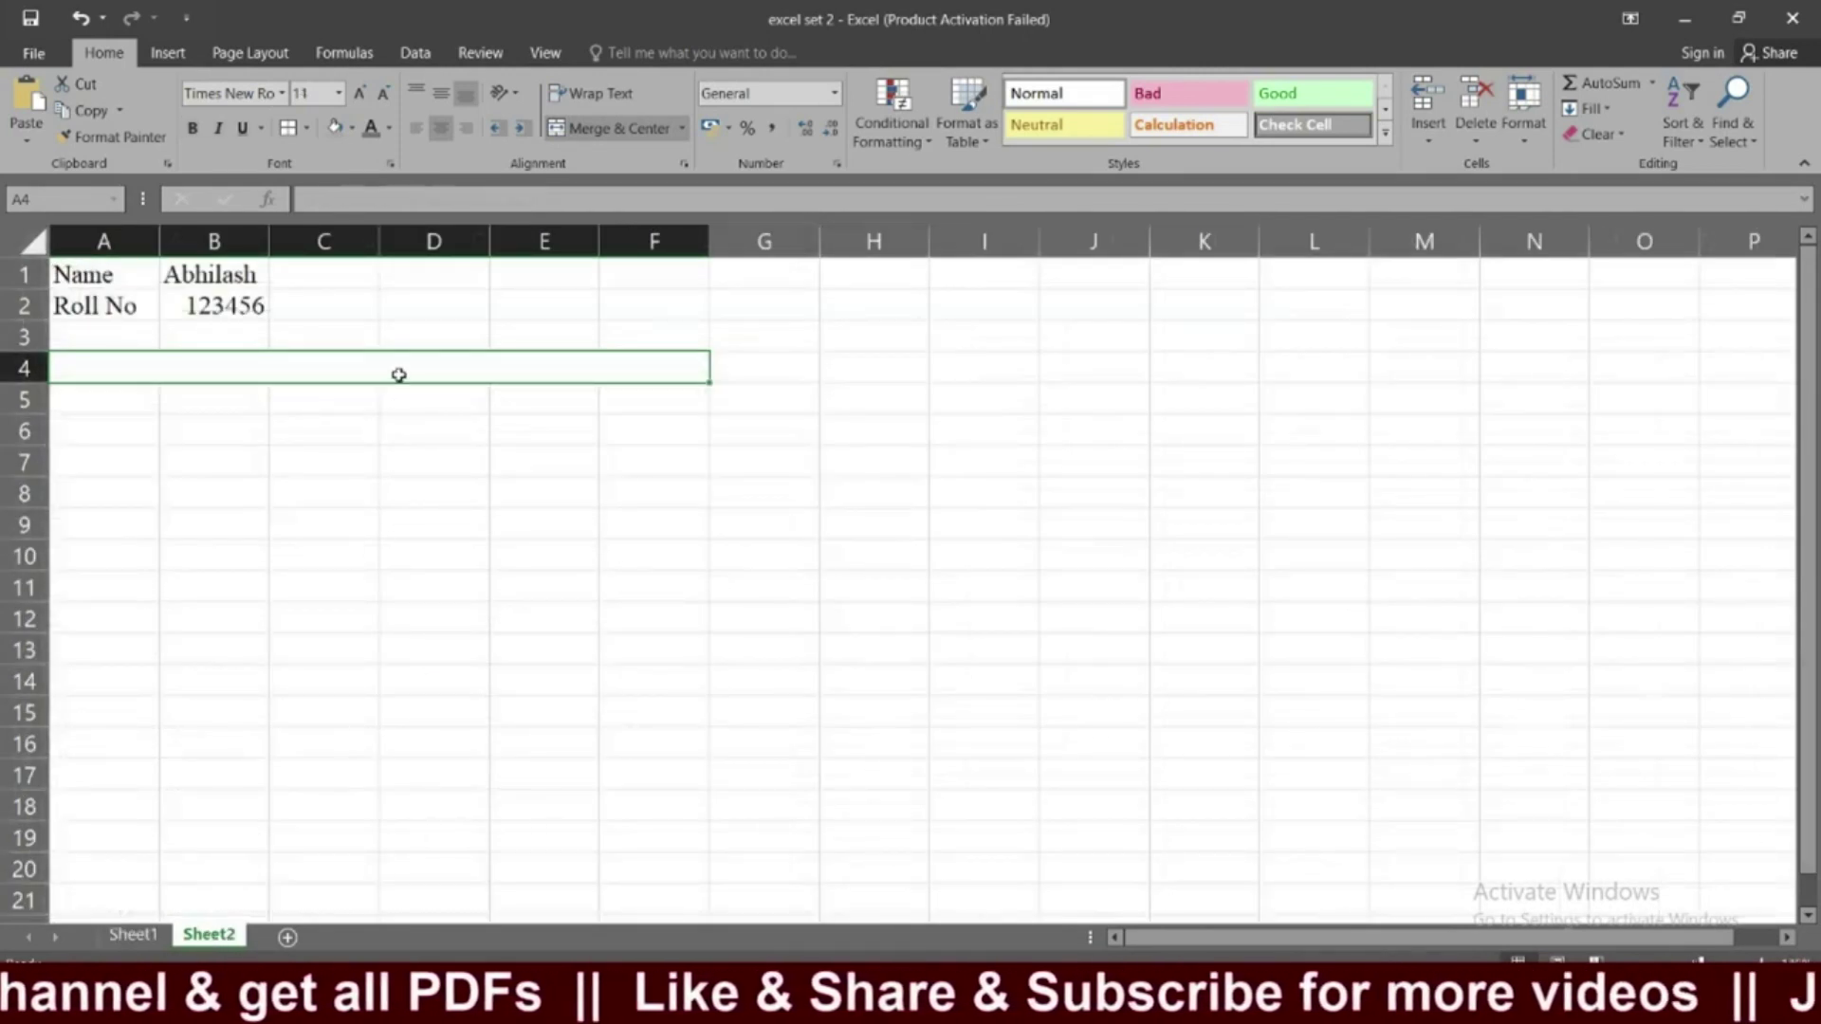
text(IPL Teams Win & )
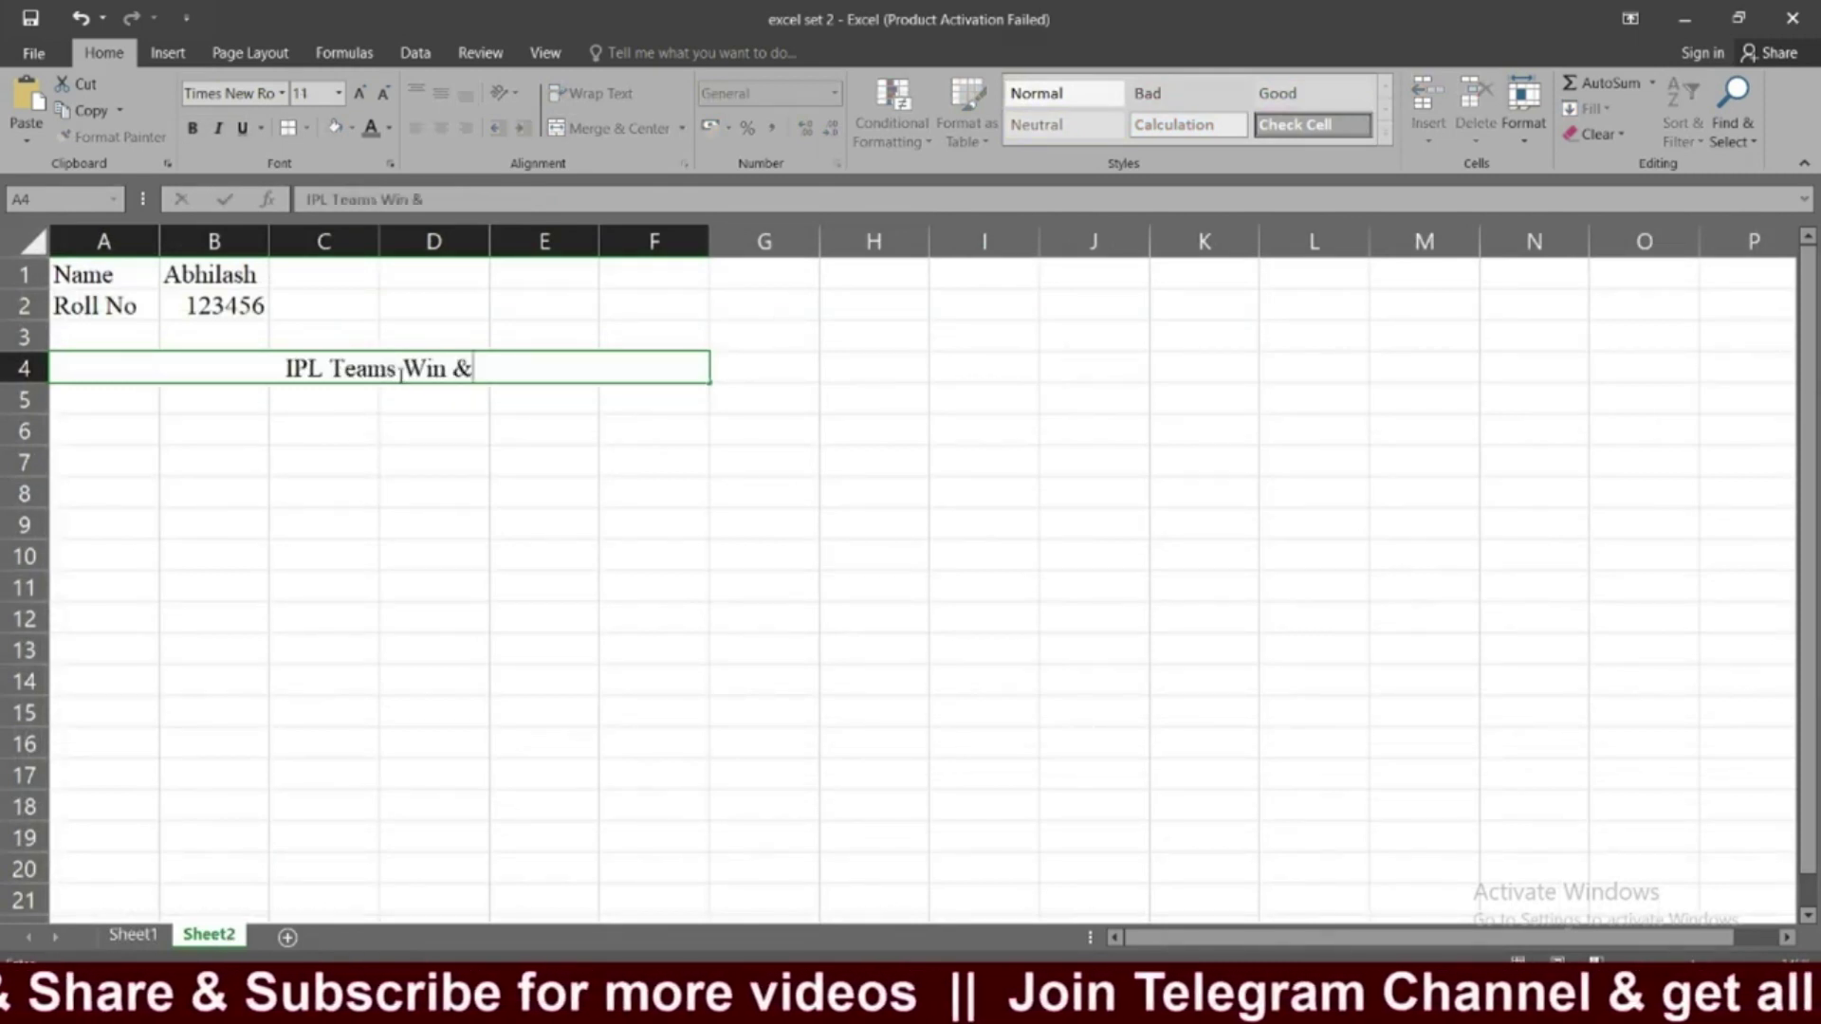
text(Lost Percentage)
click(344, 477)
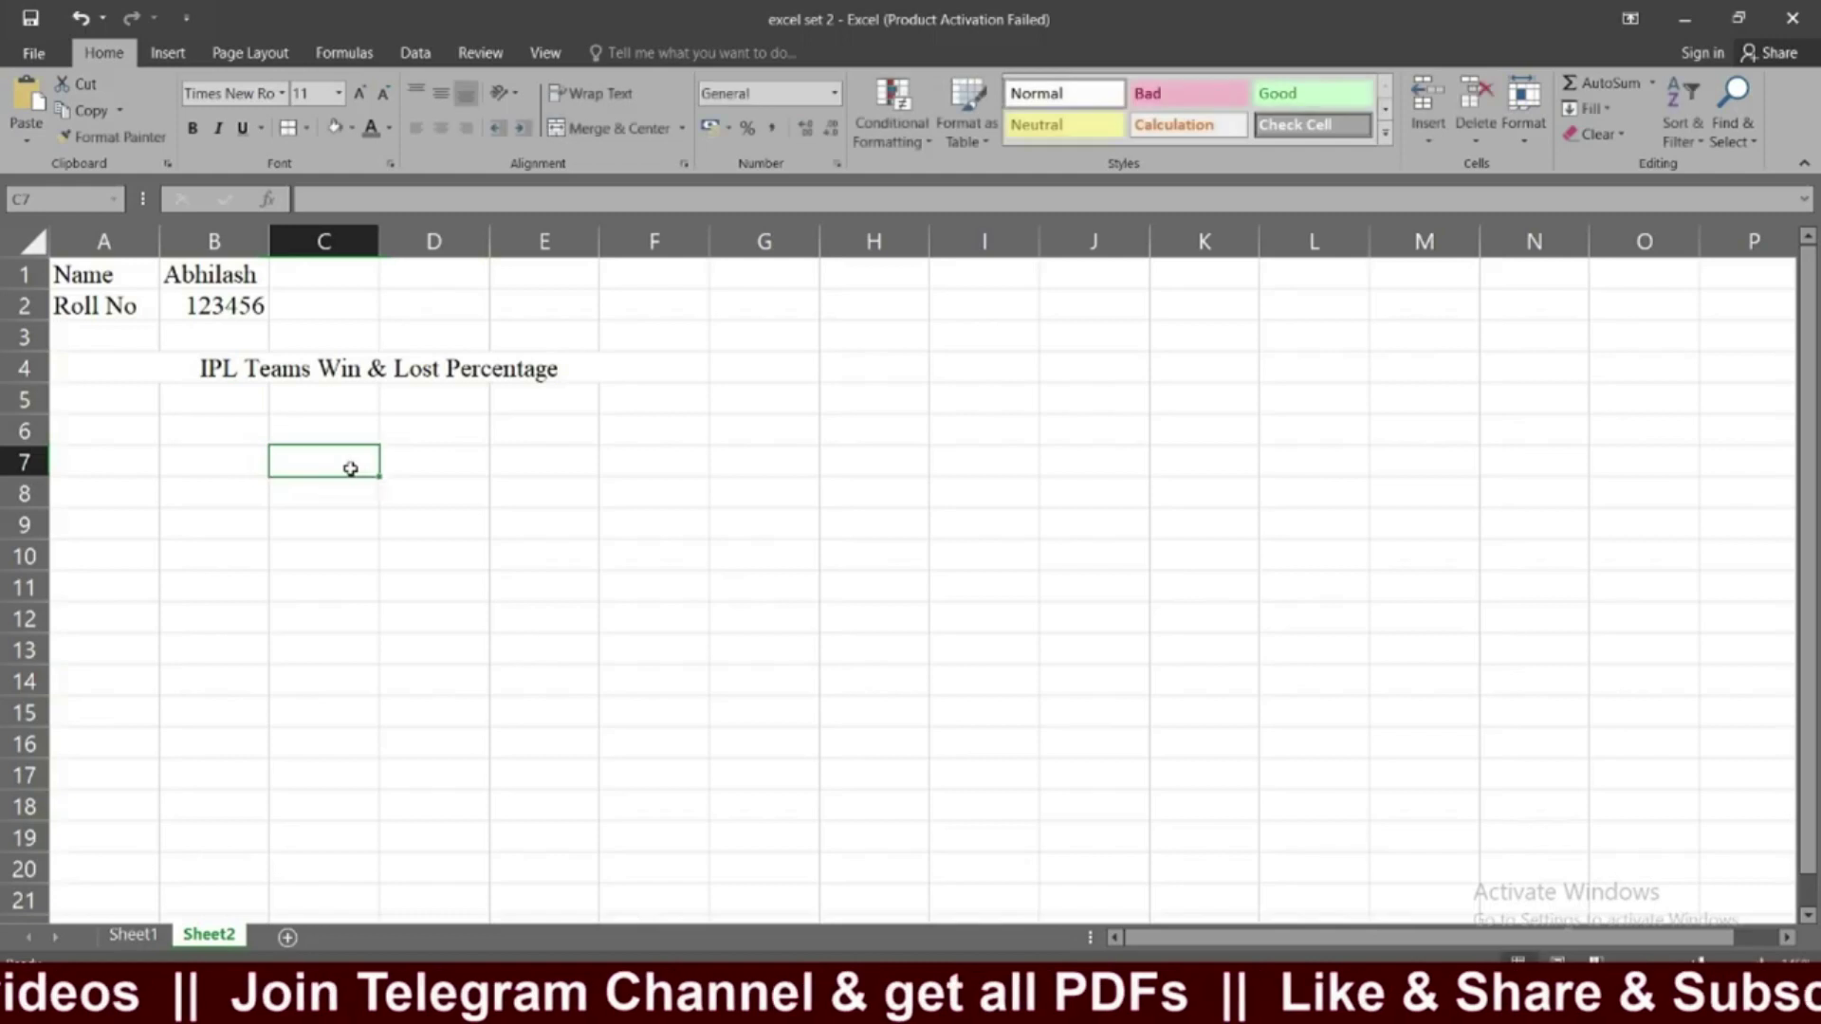
click(475, 374)
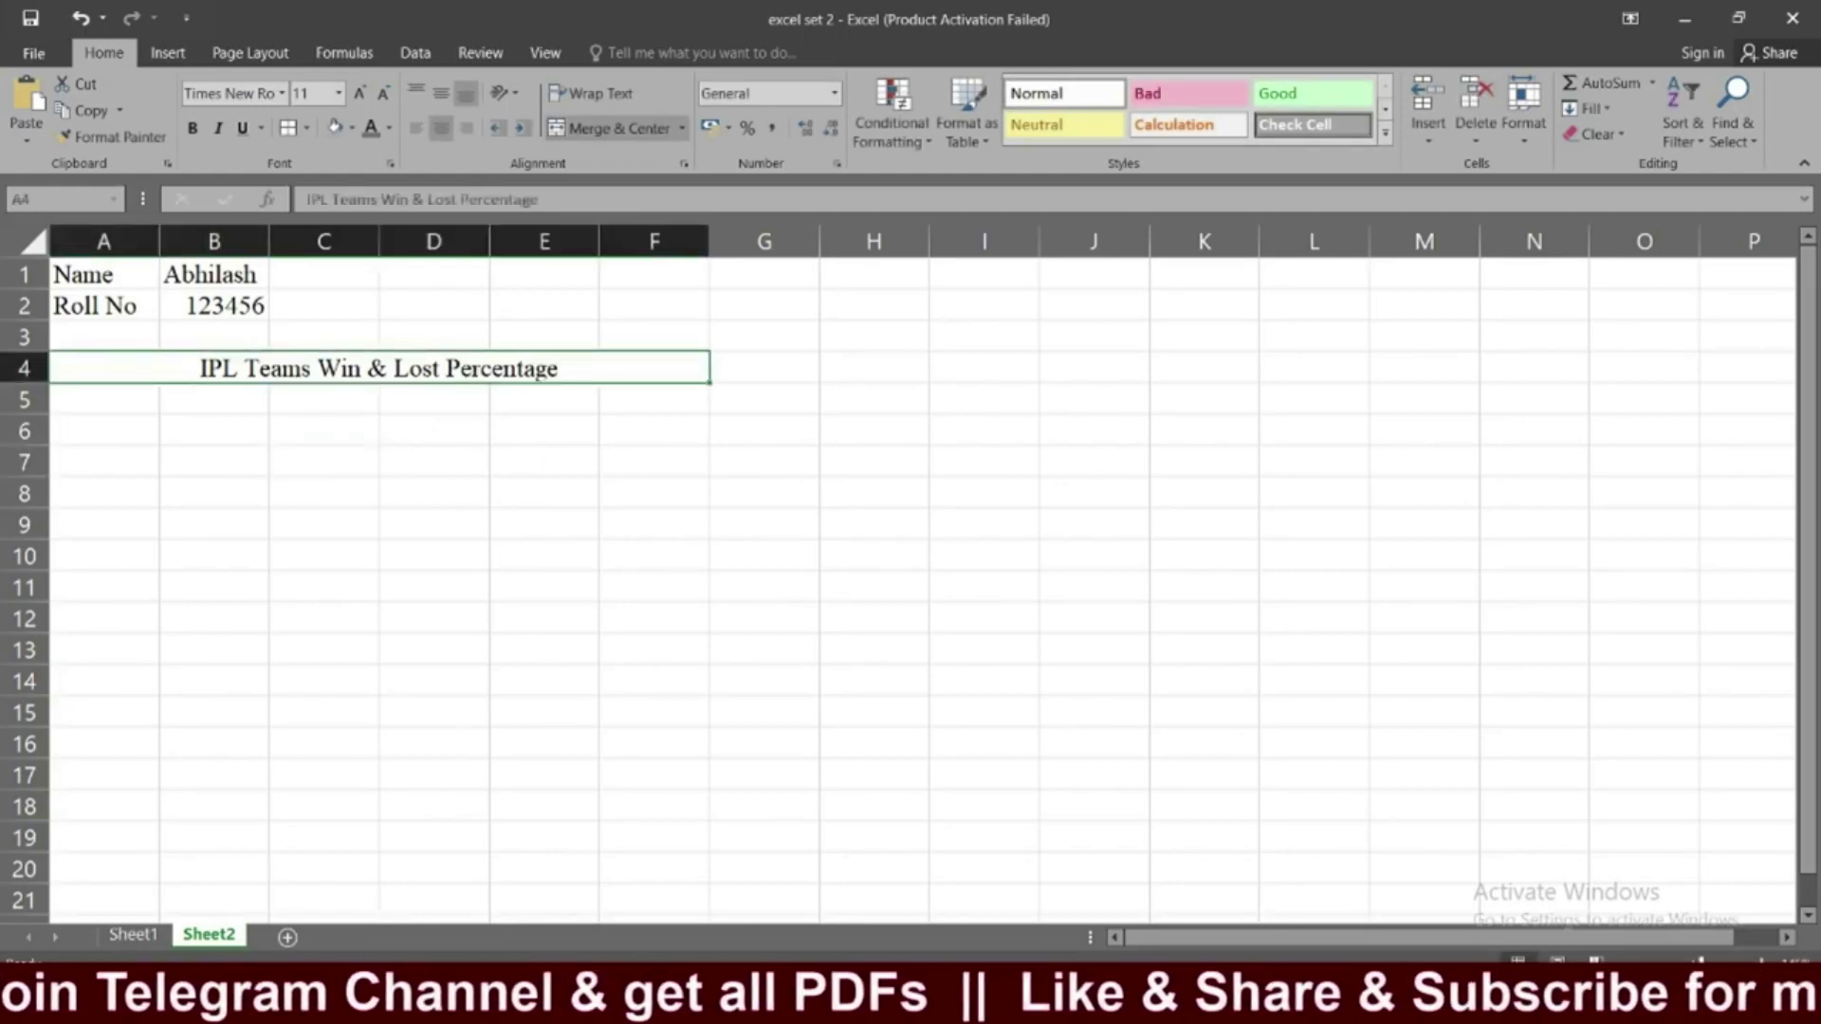
click(154, 937)
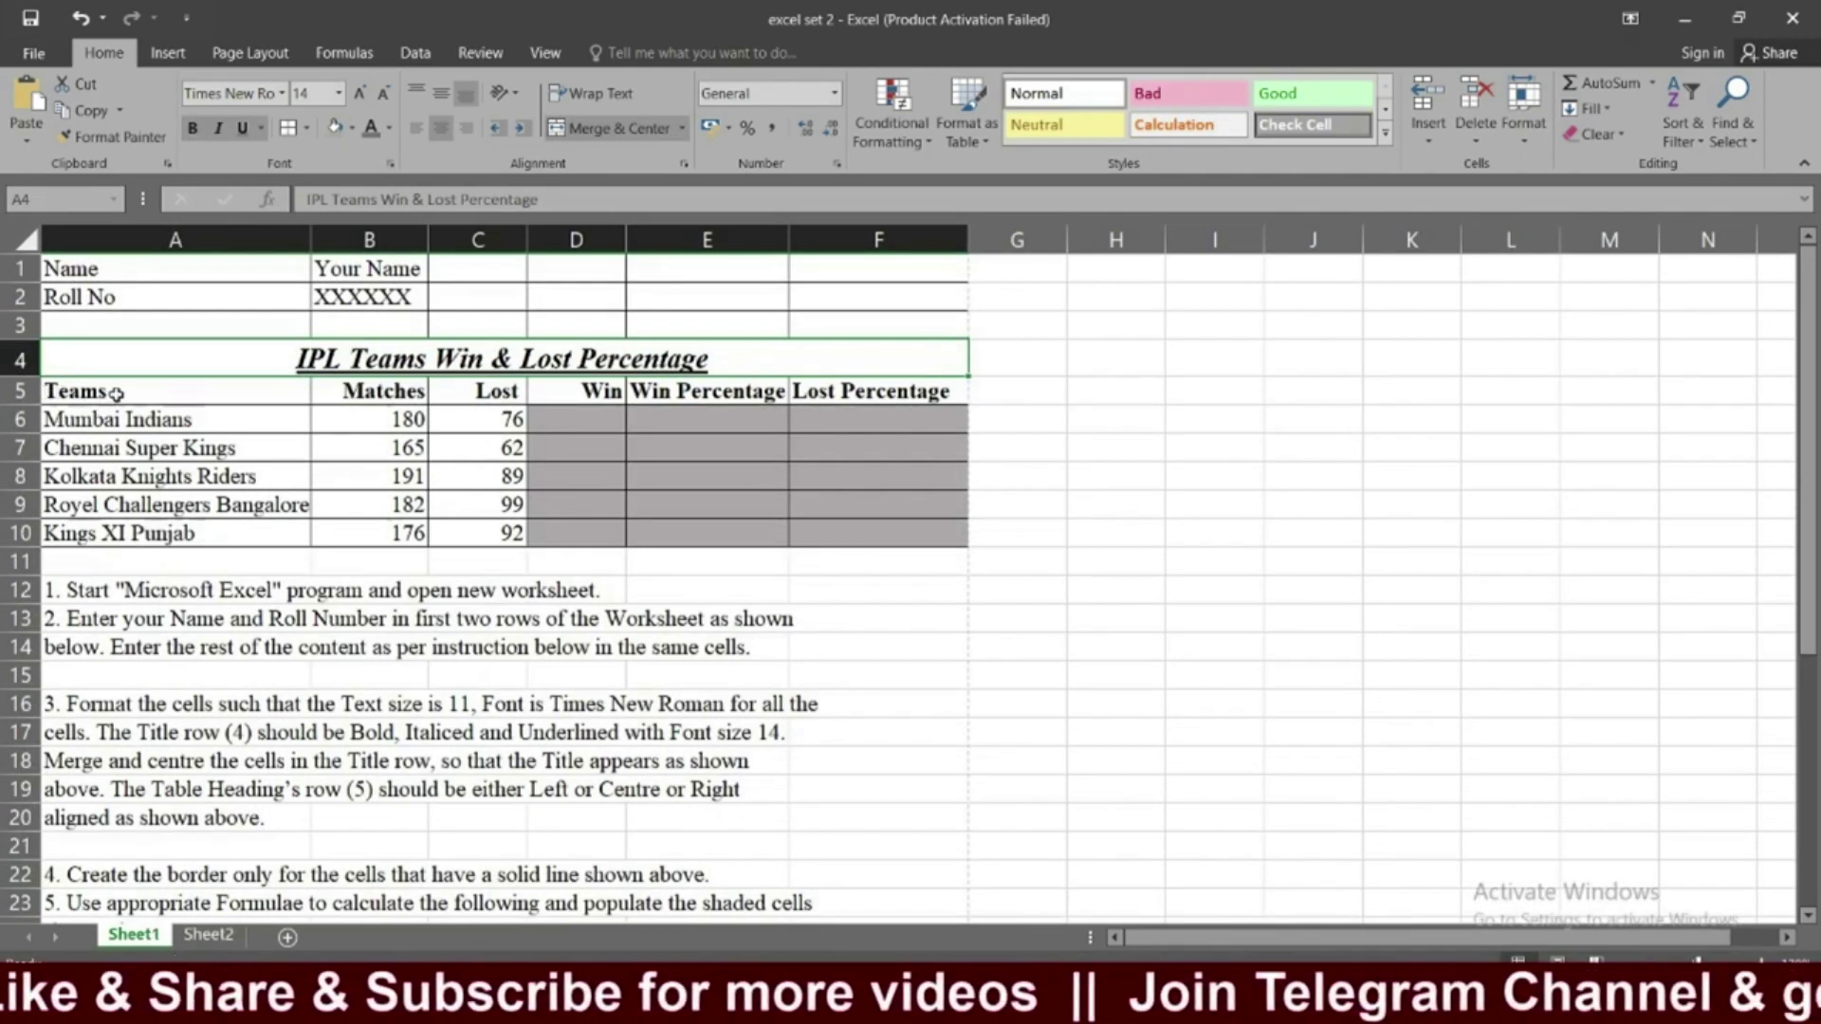
click(208, 935)
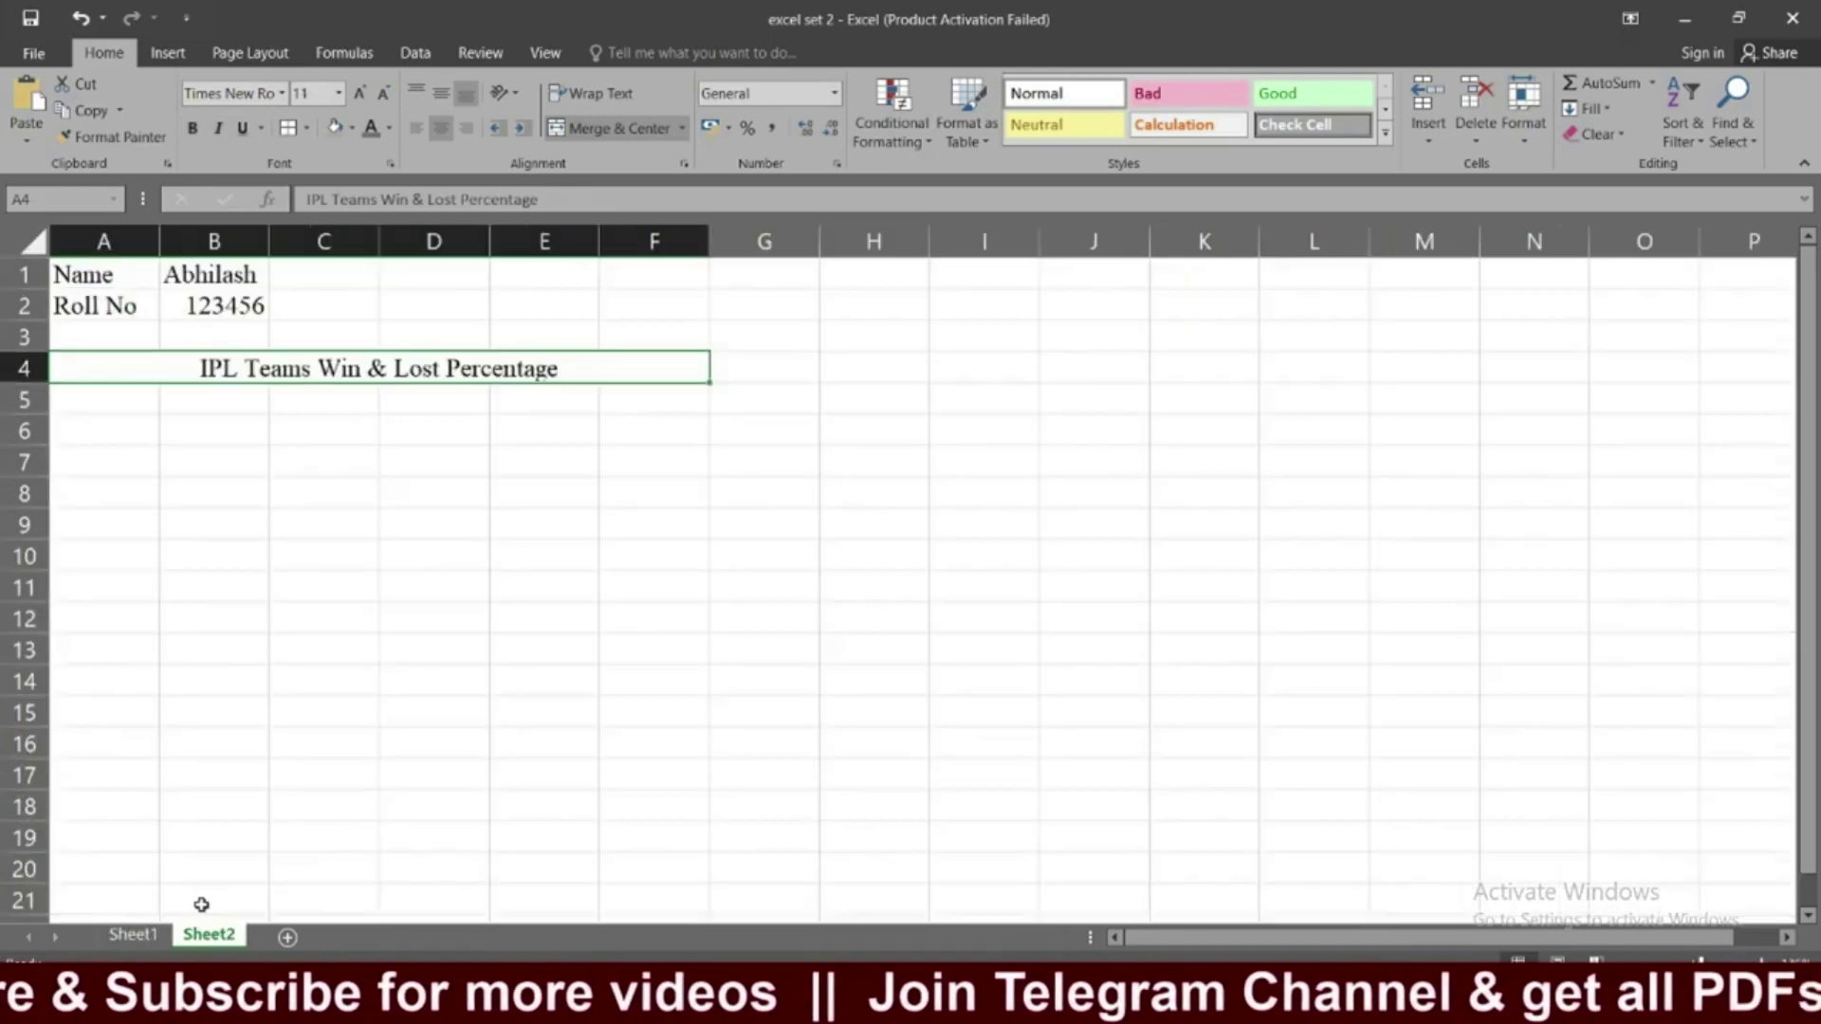
Enter the headings Teams, Matches, Lost and Win in A5:D5.
click(127, 406)
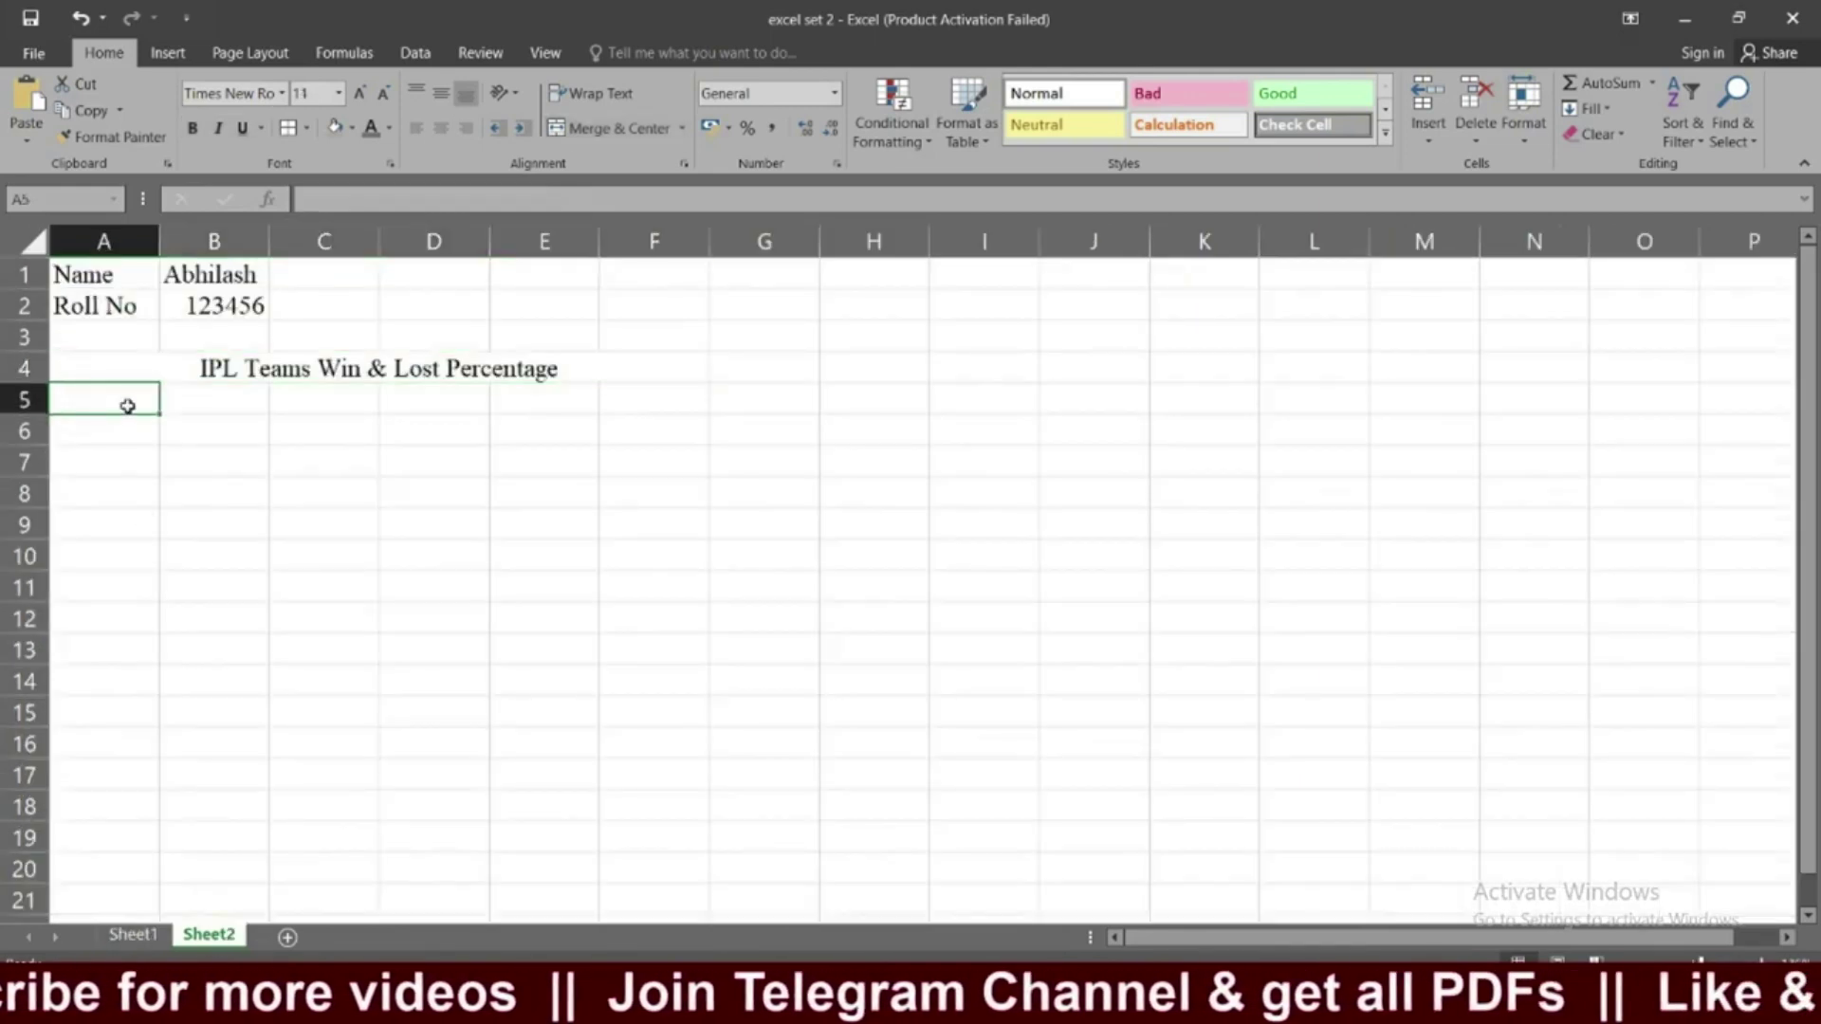
text(Teams)
key(Tab)
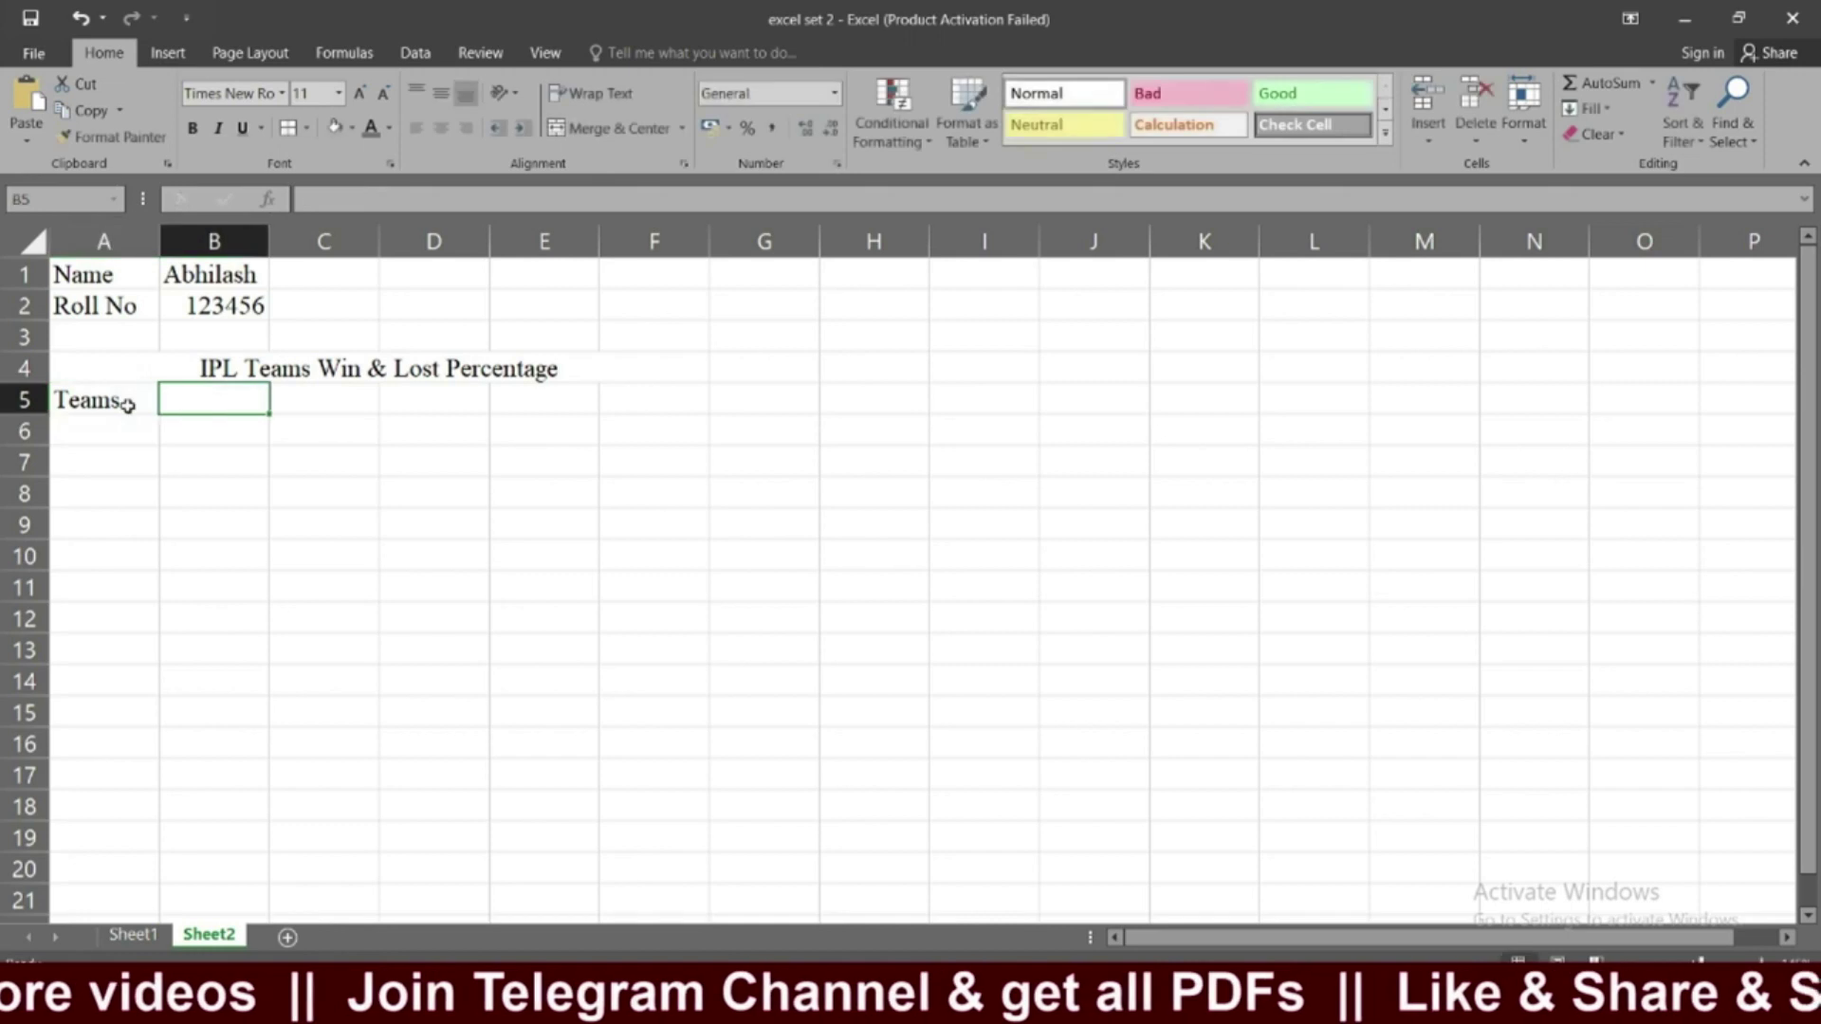
text(Matche)
key(BackSpace)
key(BackSpace)
key(Tab)
text(LO)
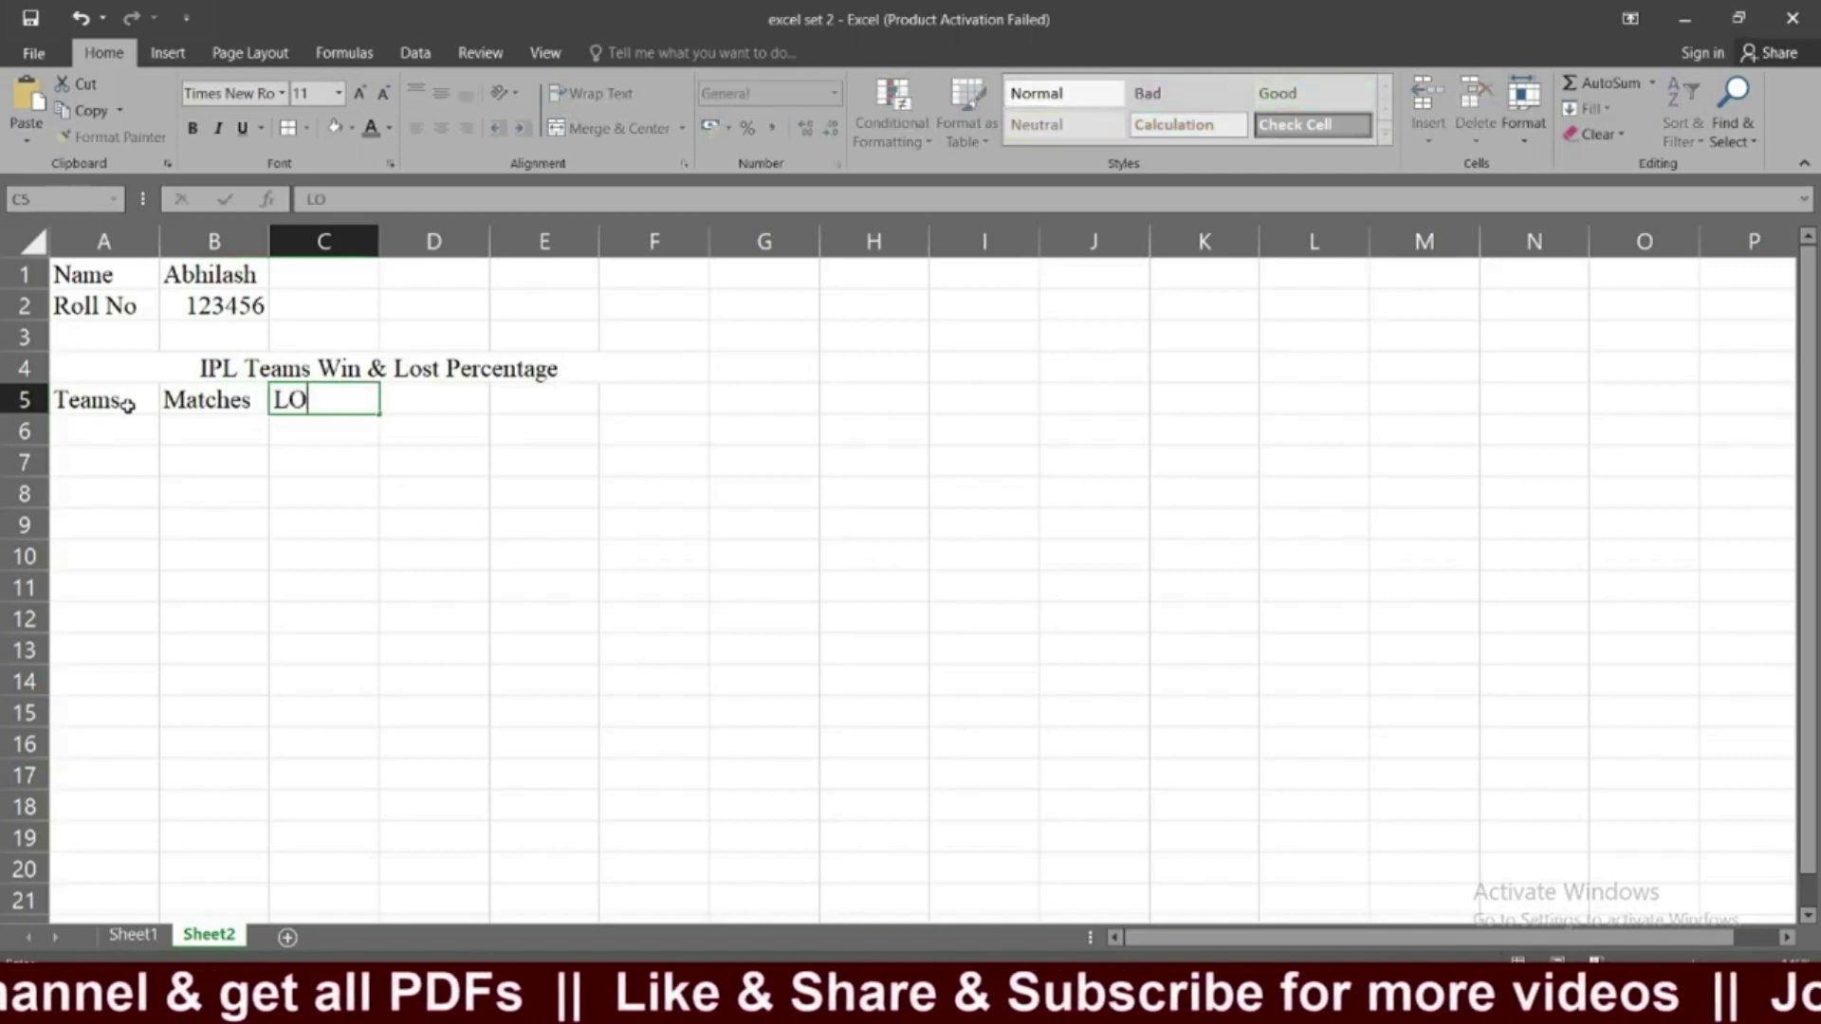
key(BackSpace)
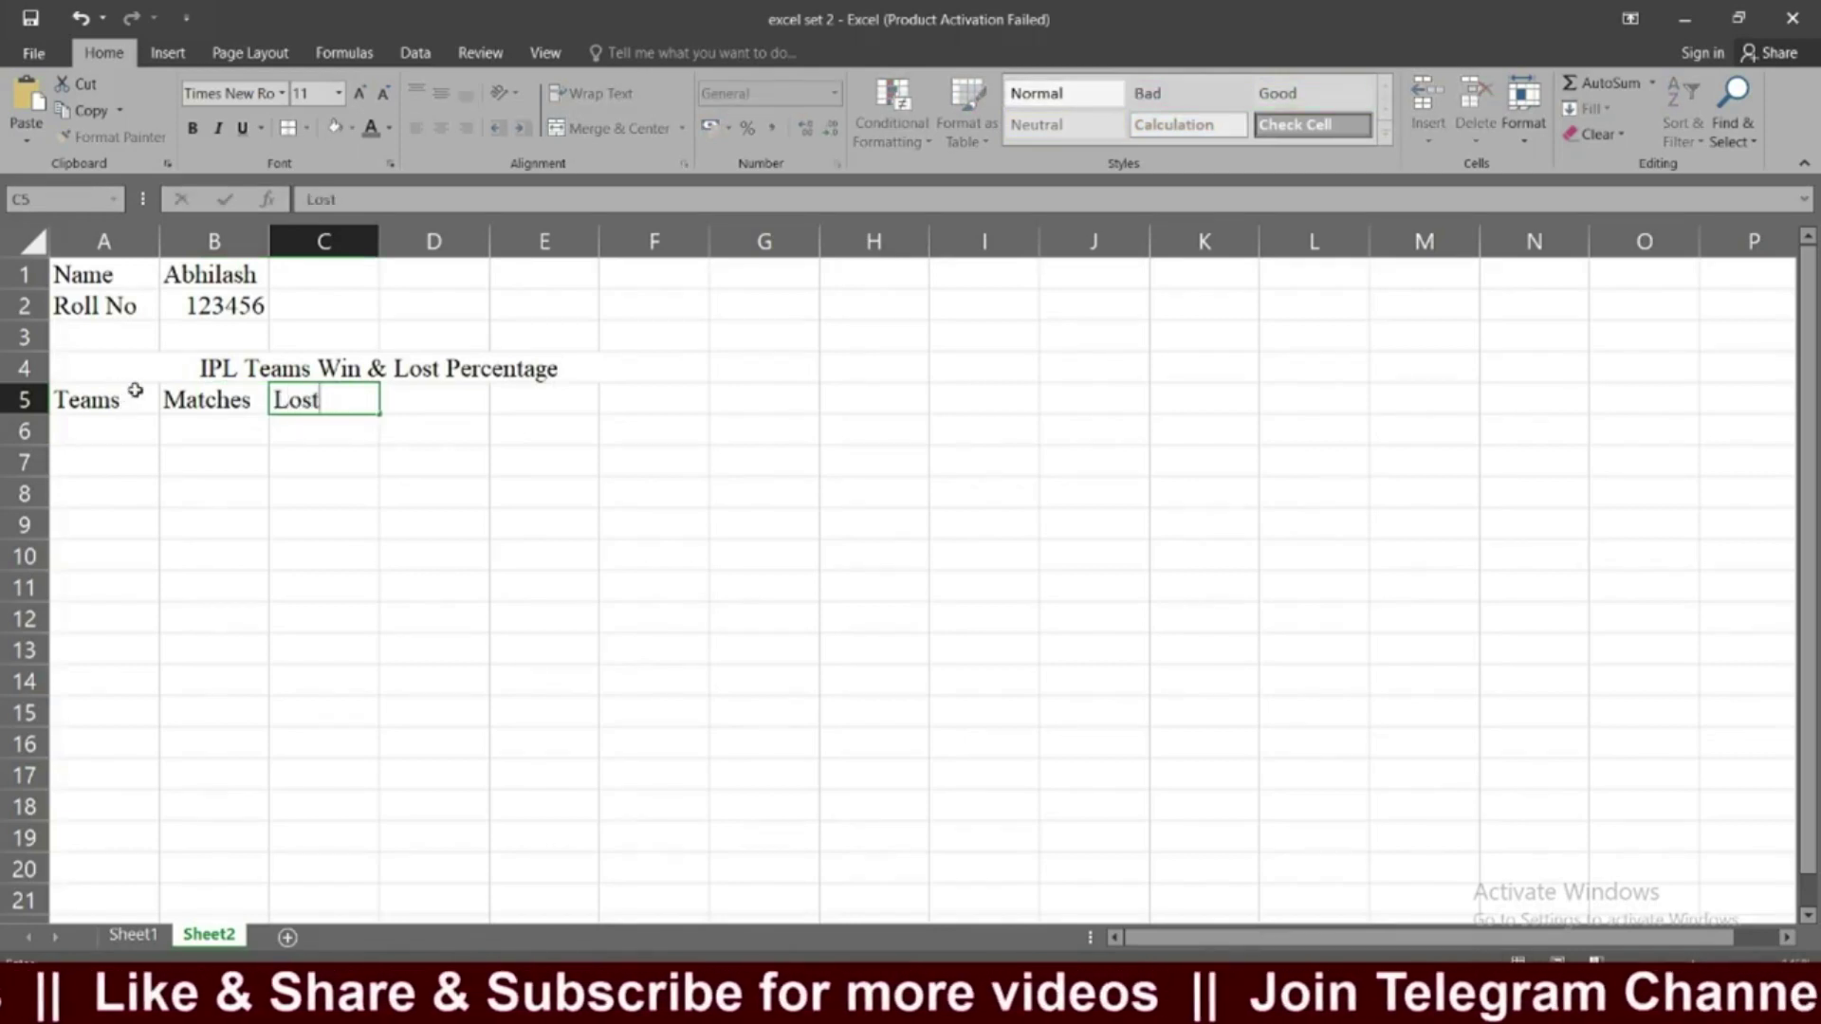
click(433, 403)
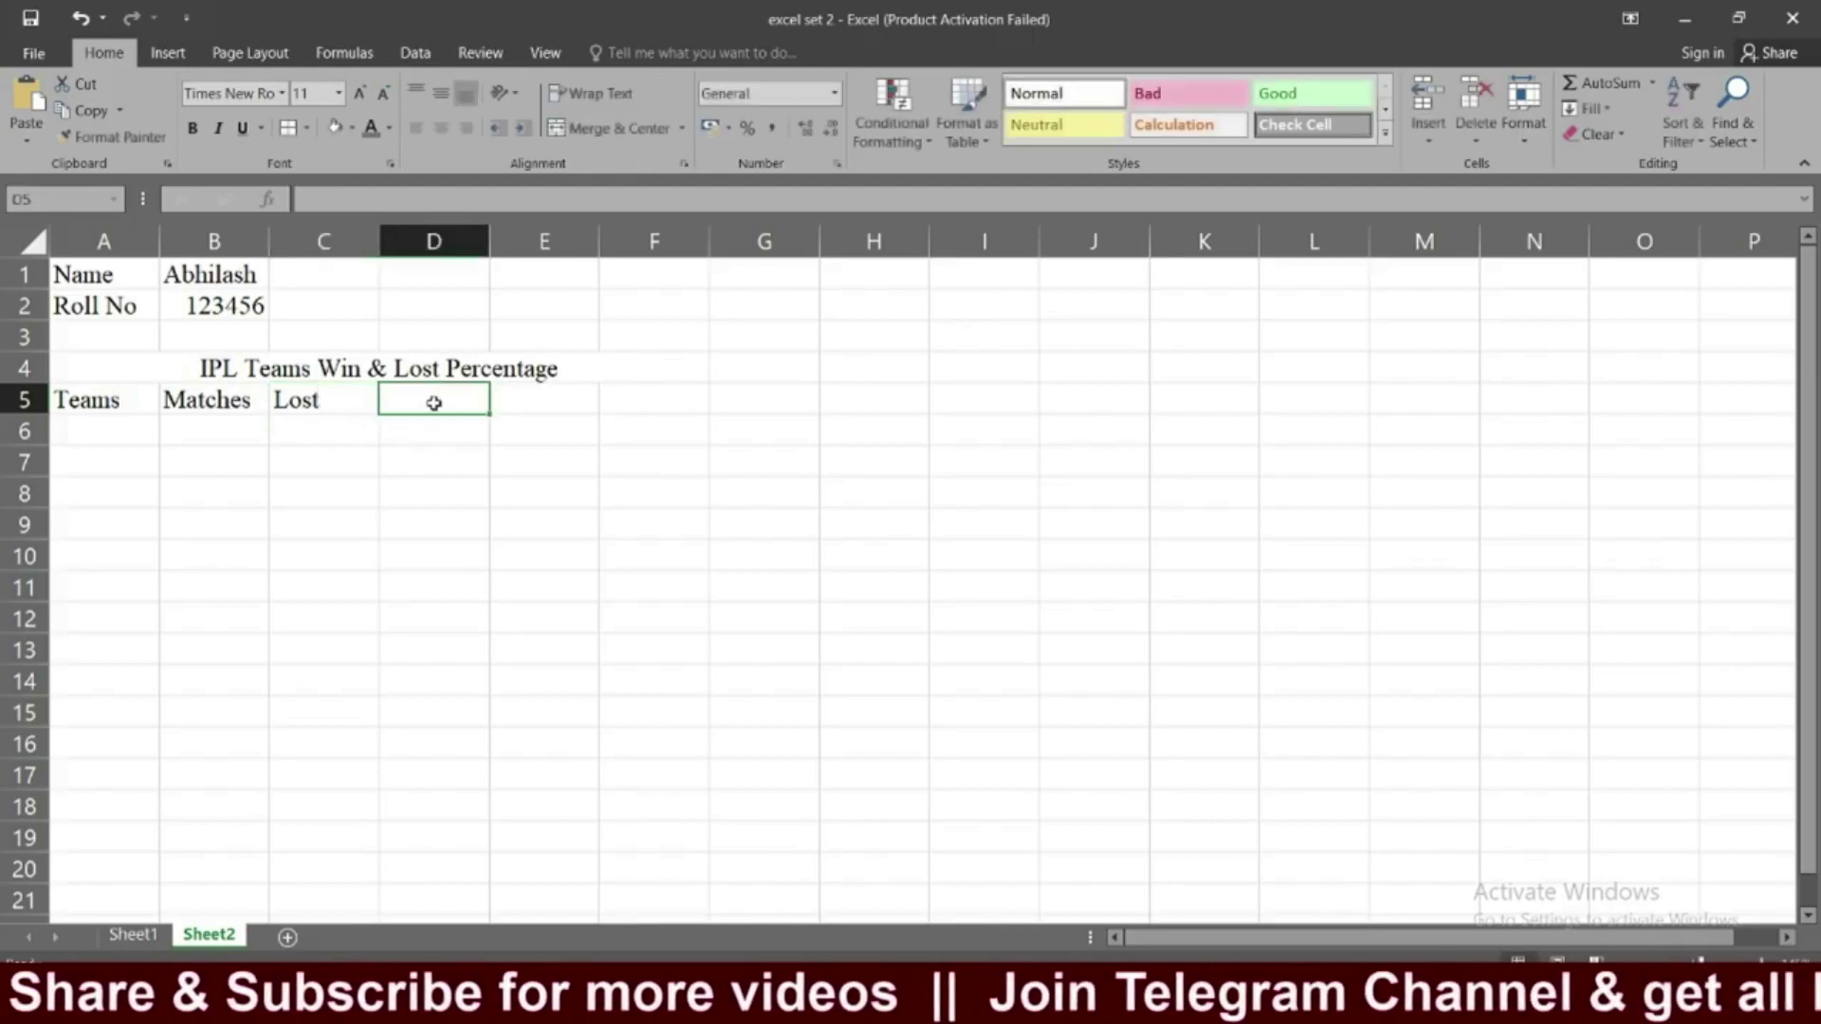
text(Win)
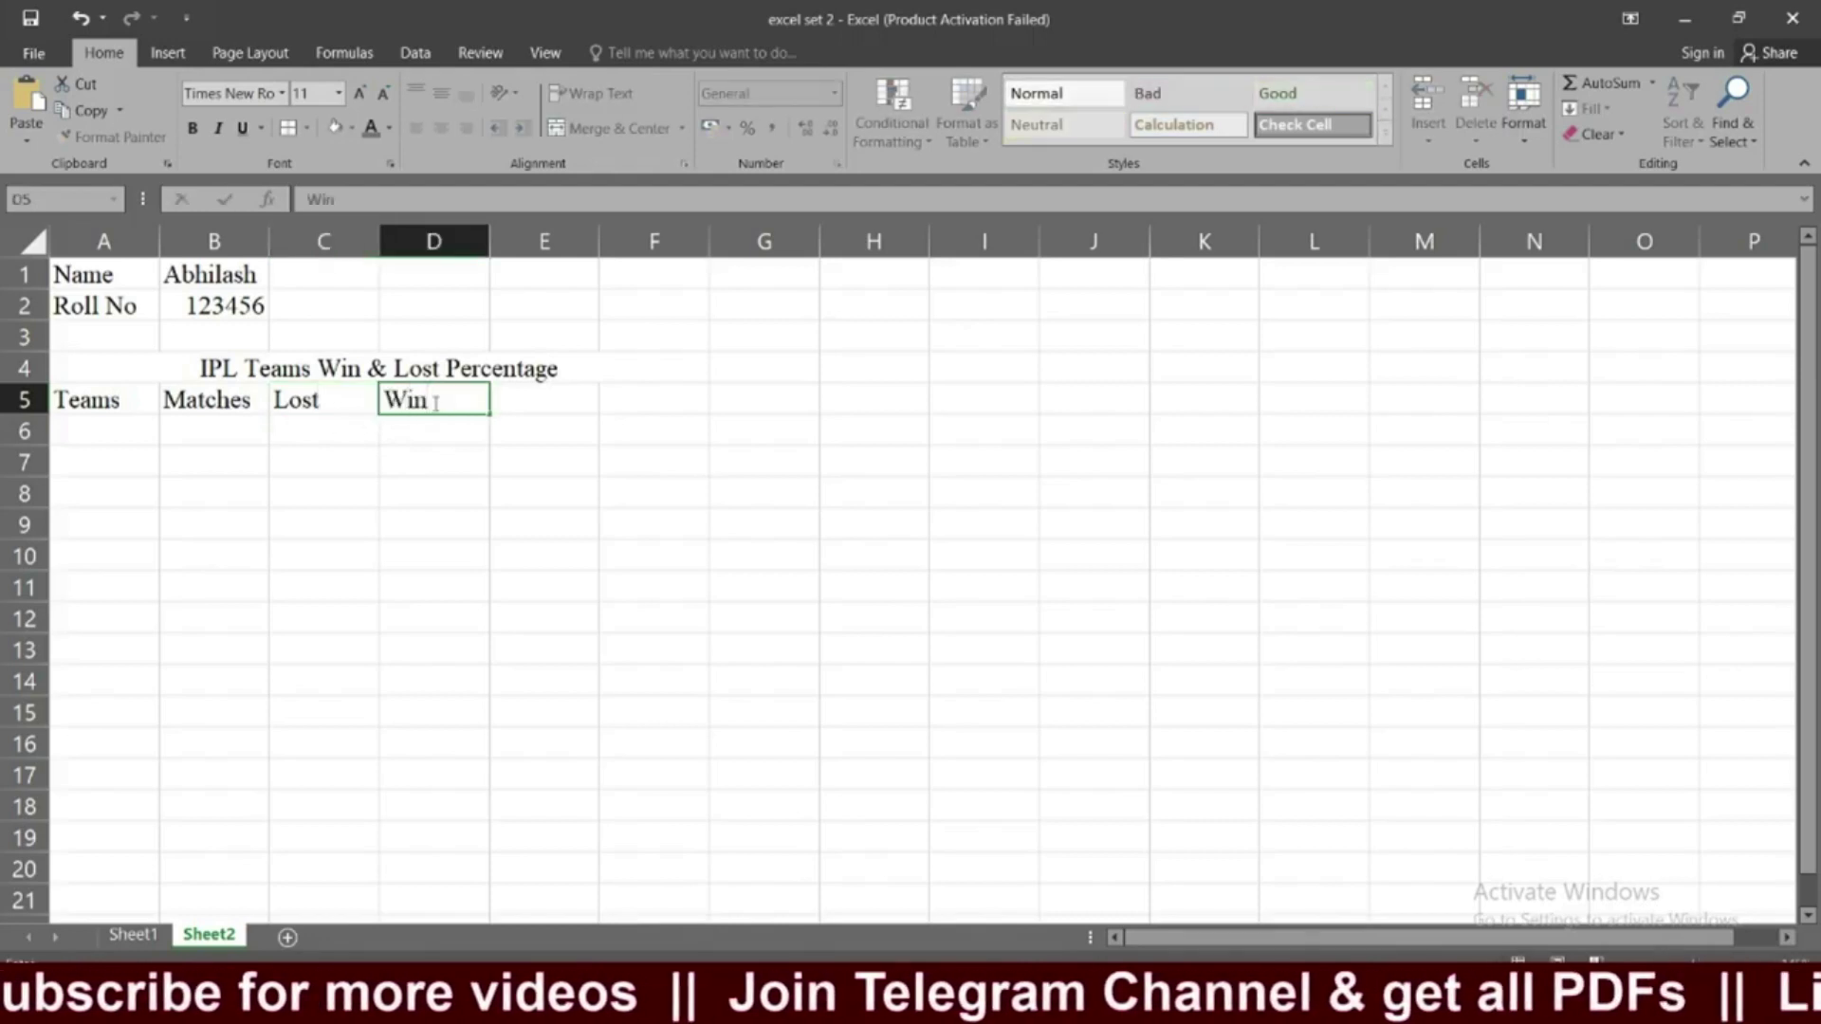
Add the Win Percentage heading in E5 and autofit column E to it.
click(133, 935)
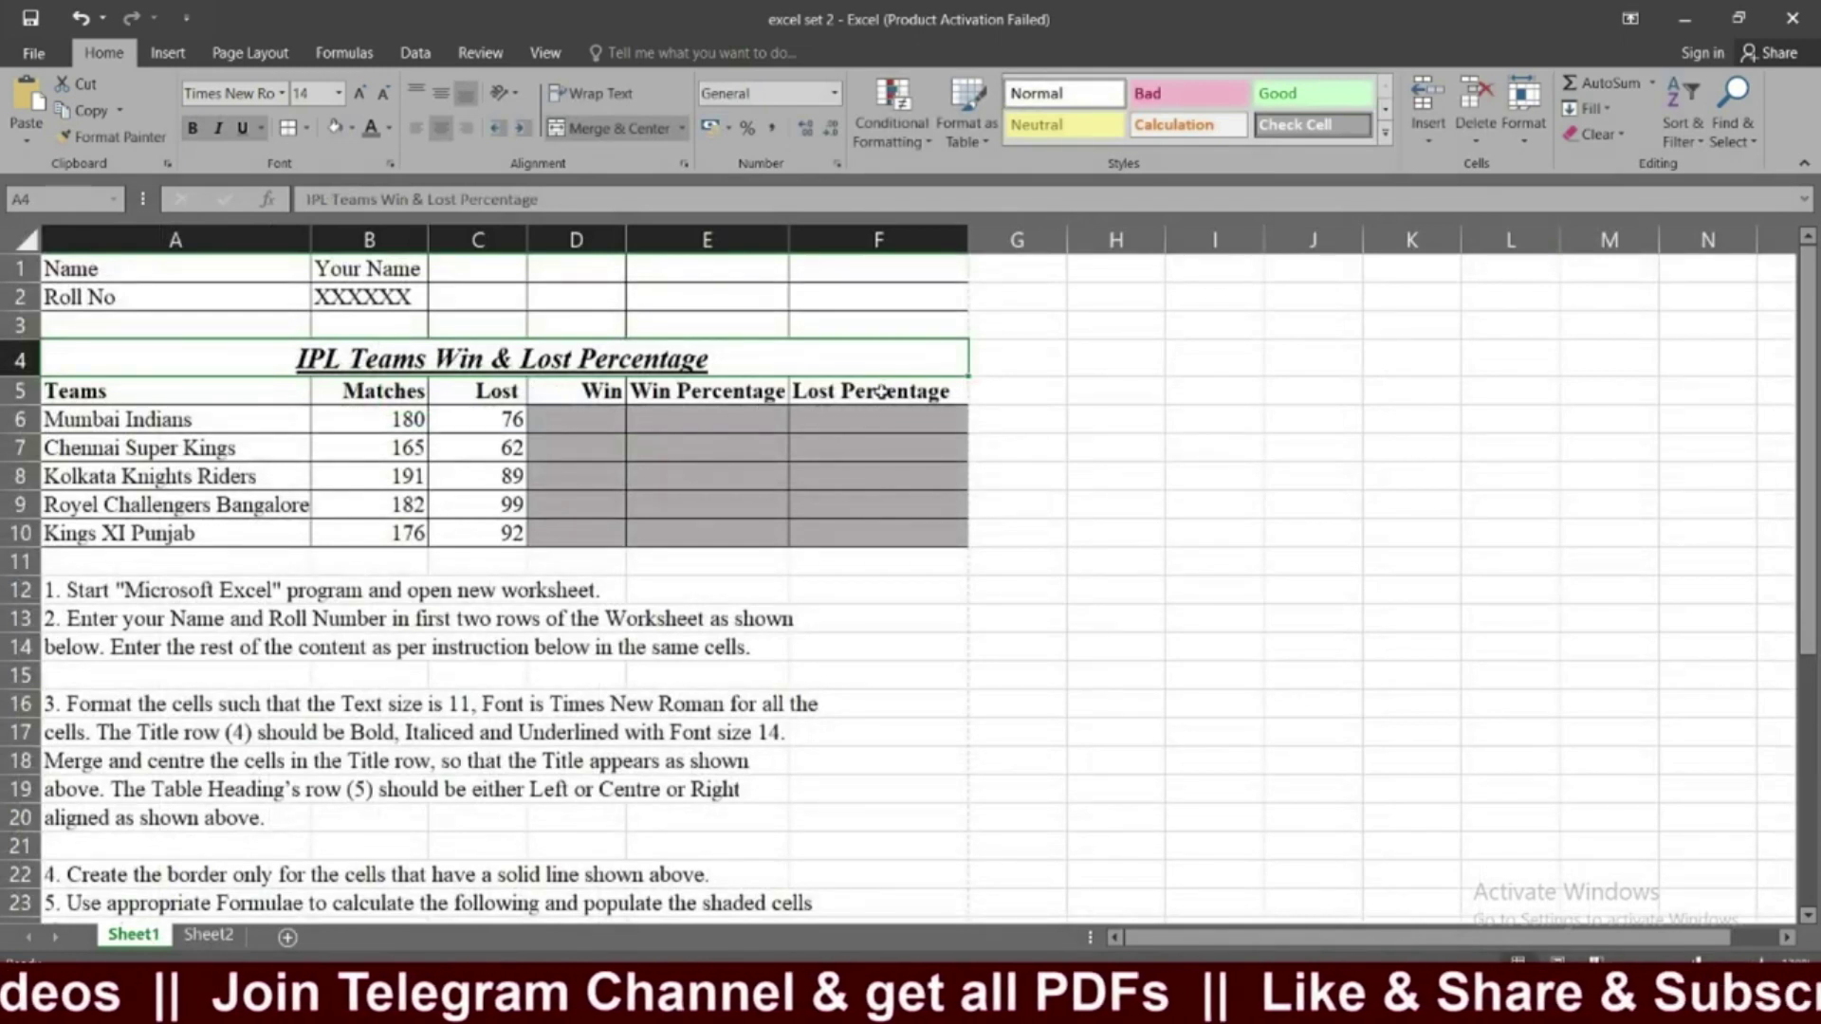
click(233, 936)
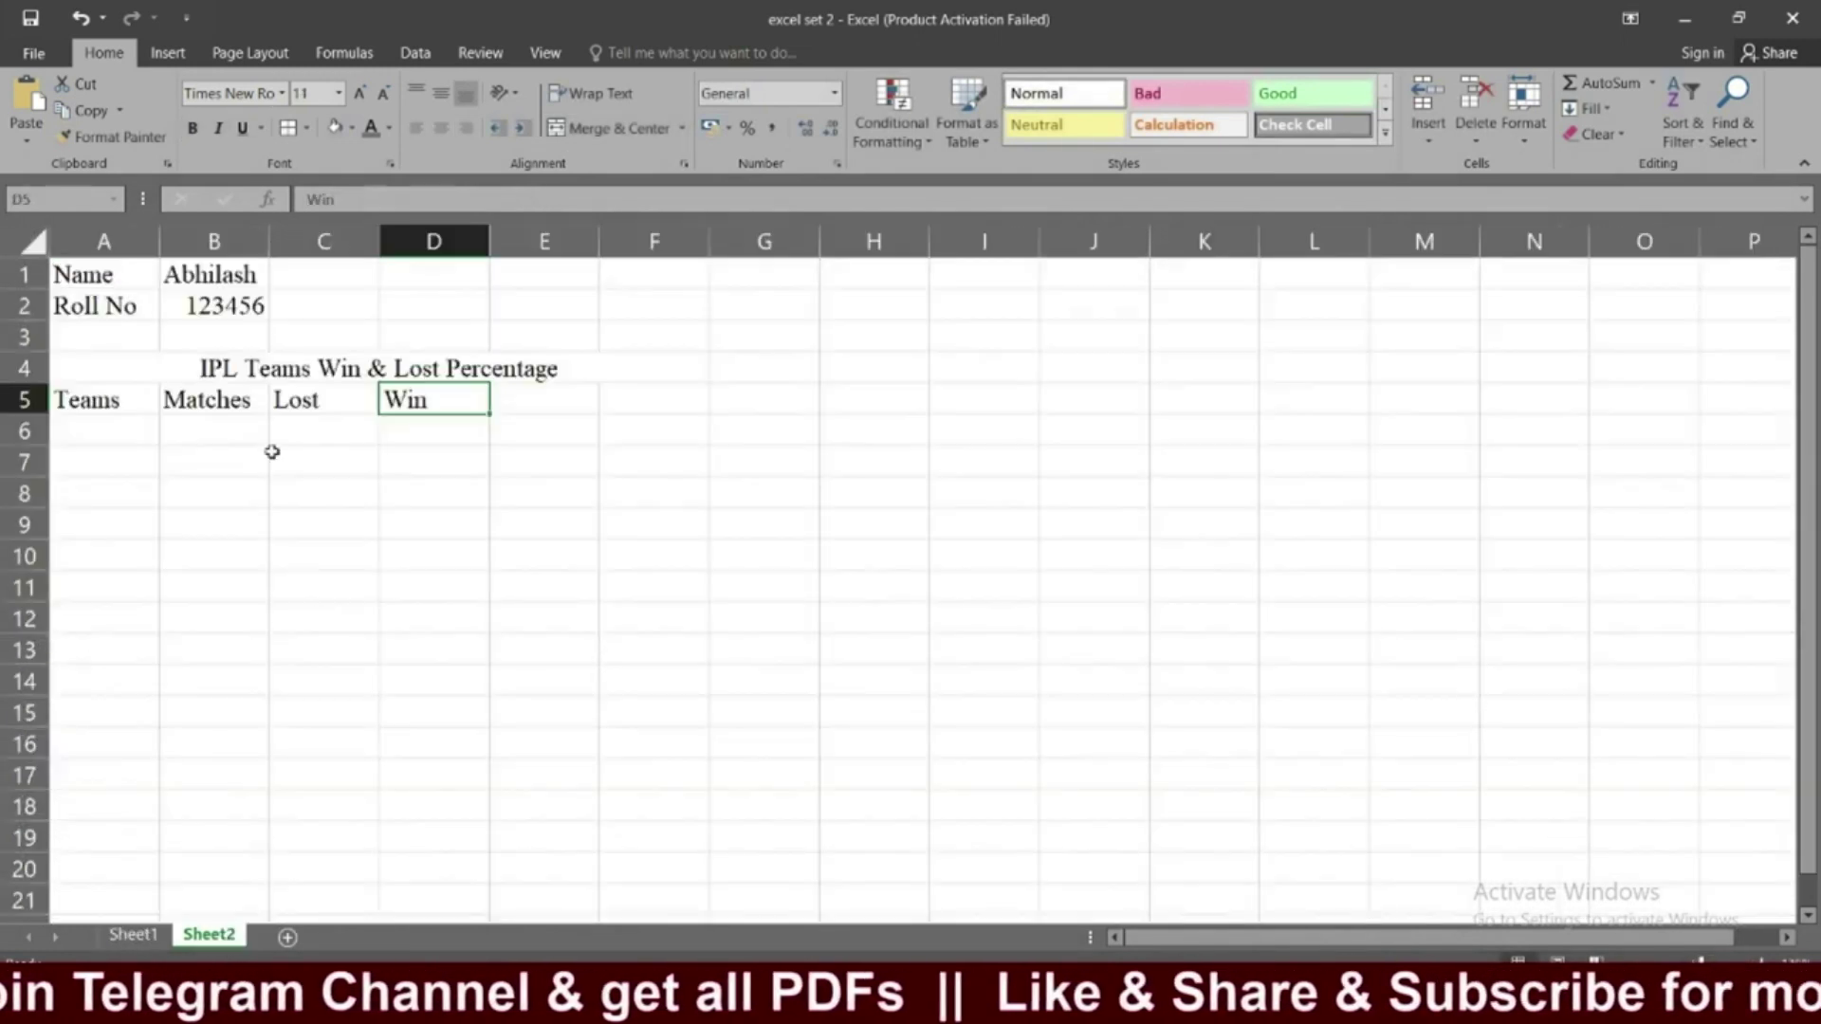
click(512, 395)
text(Win Percentage)
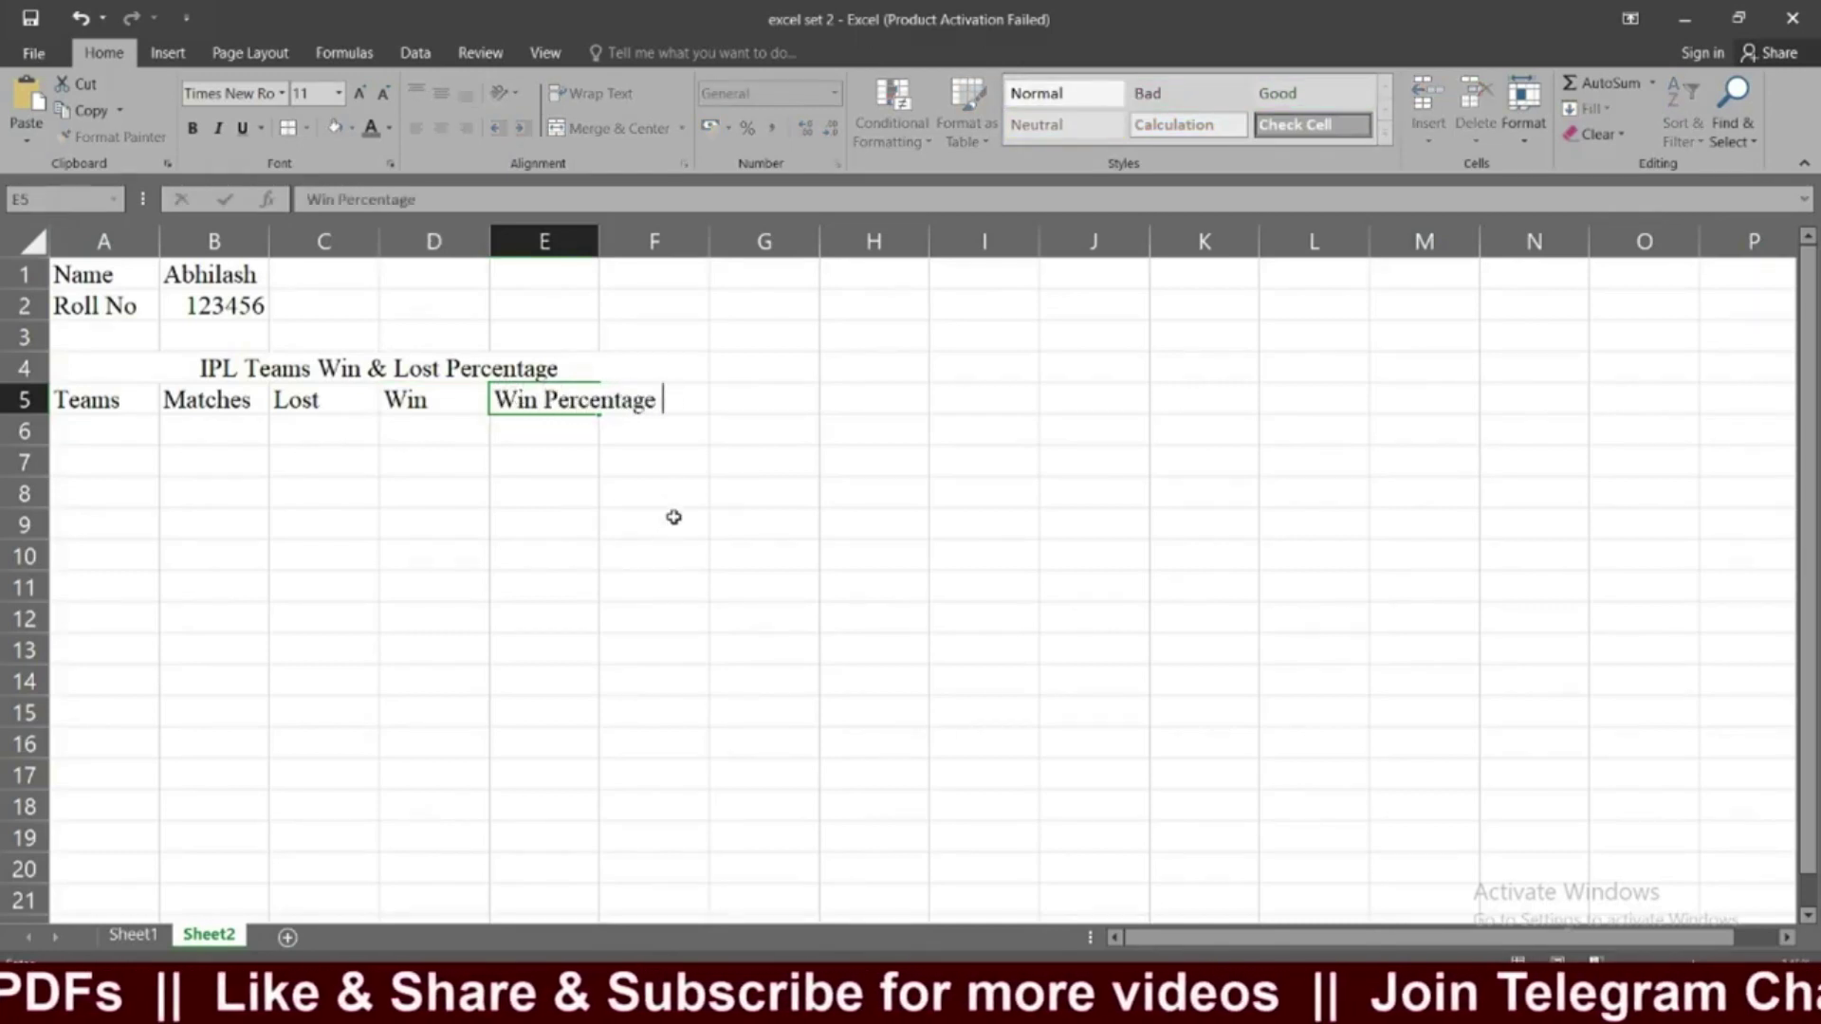
click(671, 490)
click(572, 401)
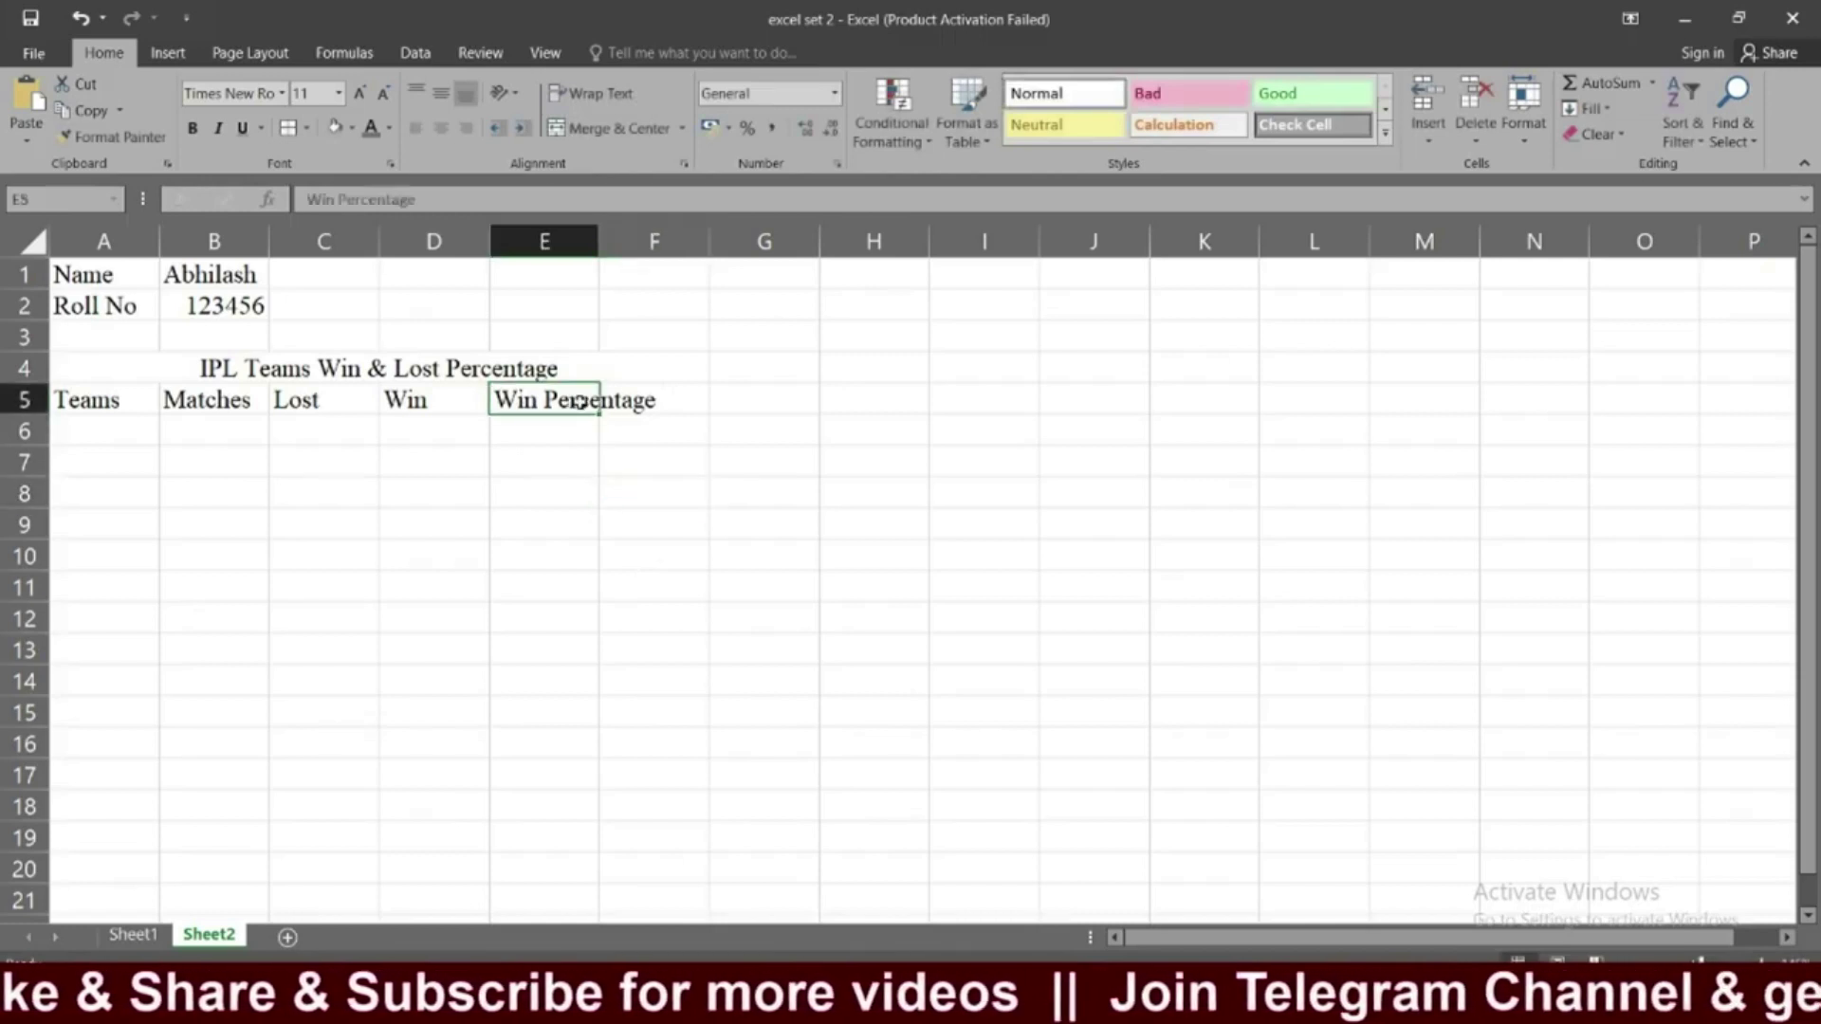
double_click(598, 243)
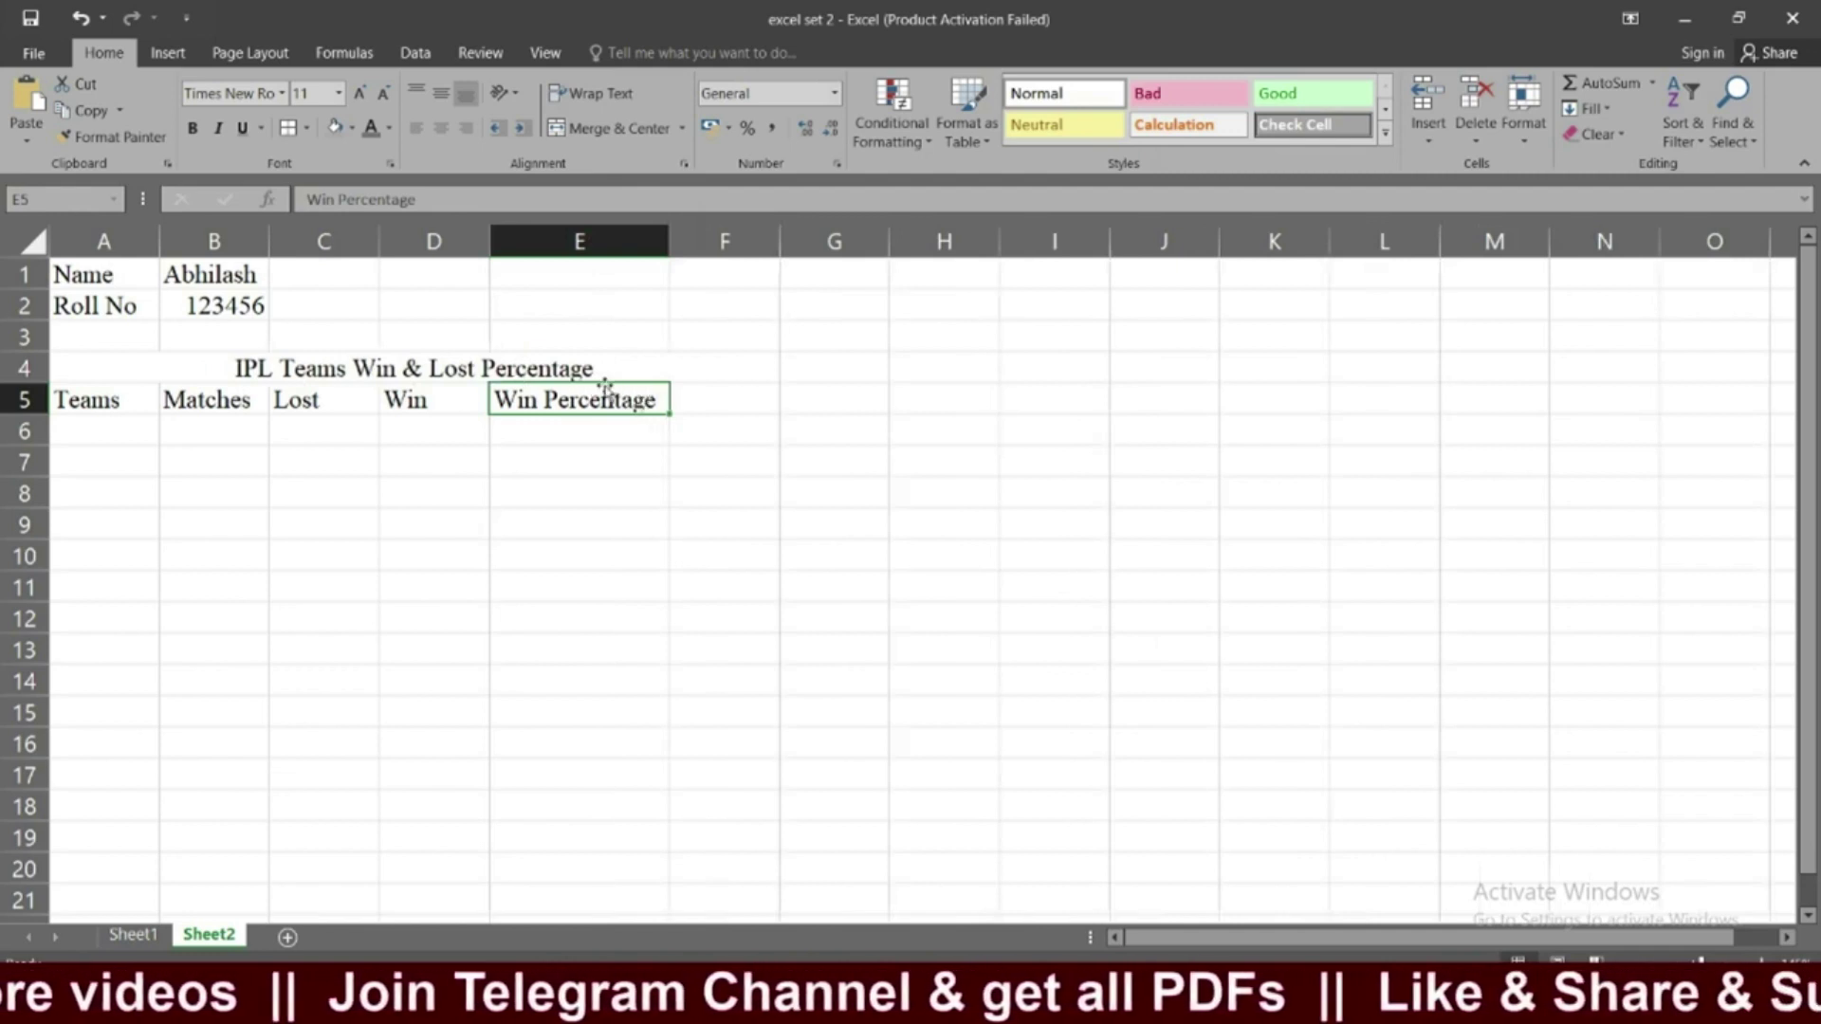
Enter Lost Percentage in F5 and widen column F to fit it with slight extra room.
click(690, 398)
text(Lost Percenta)
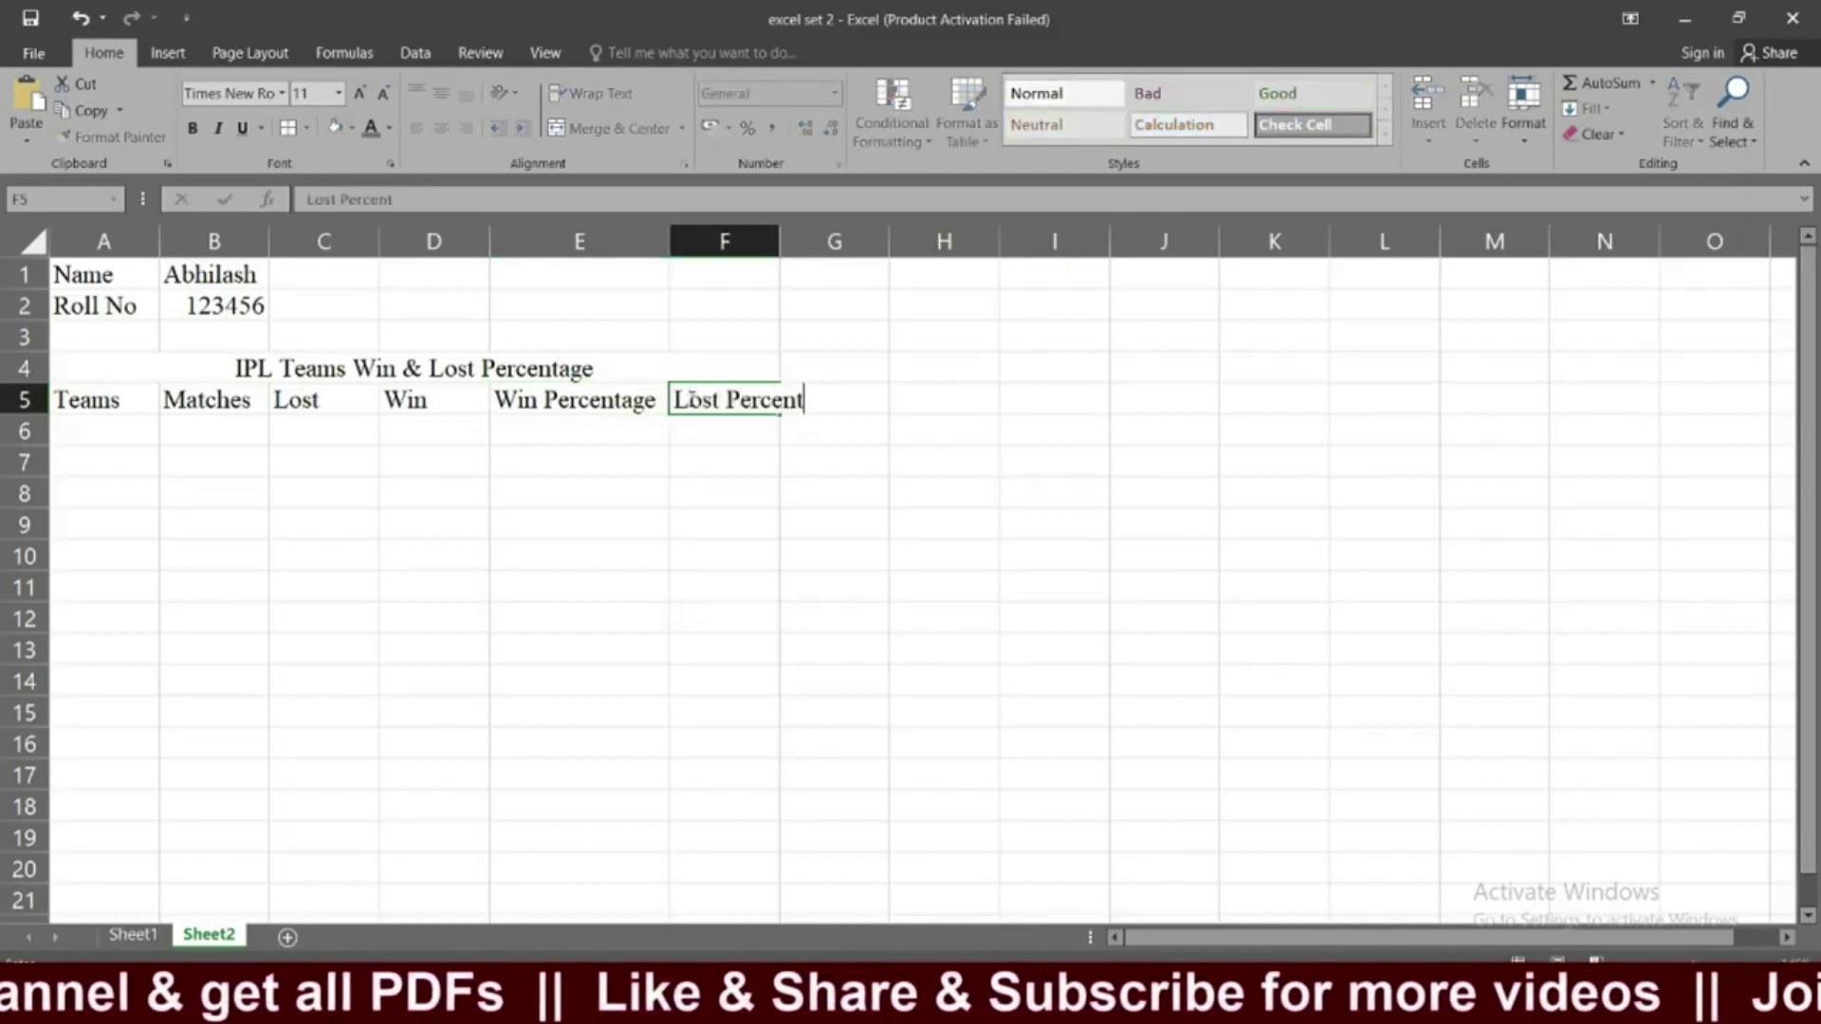
text(ge)
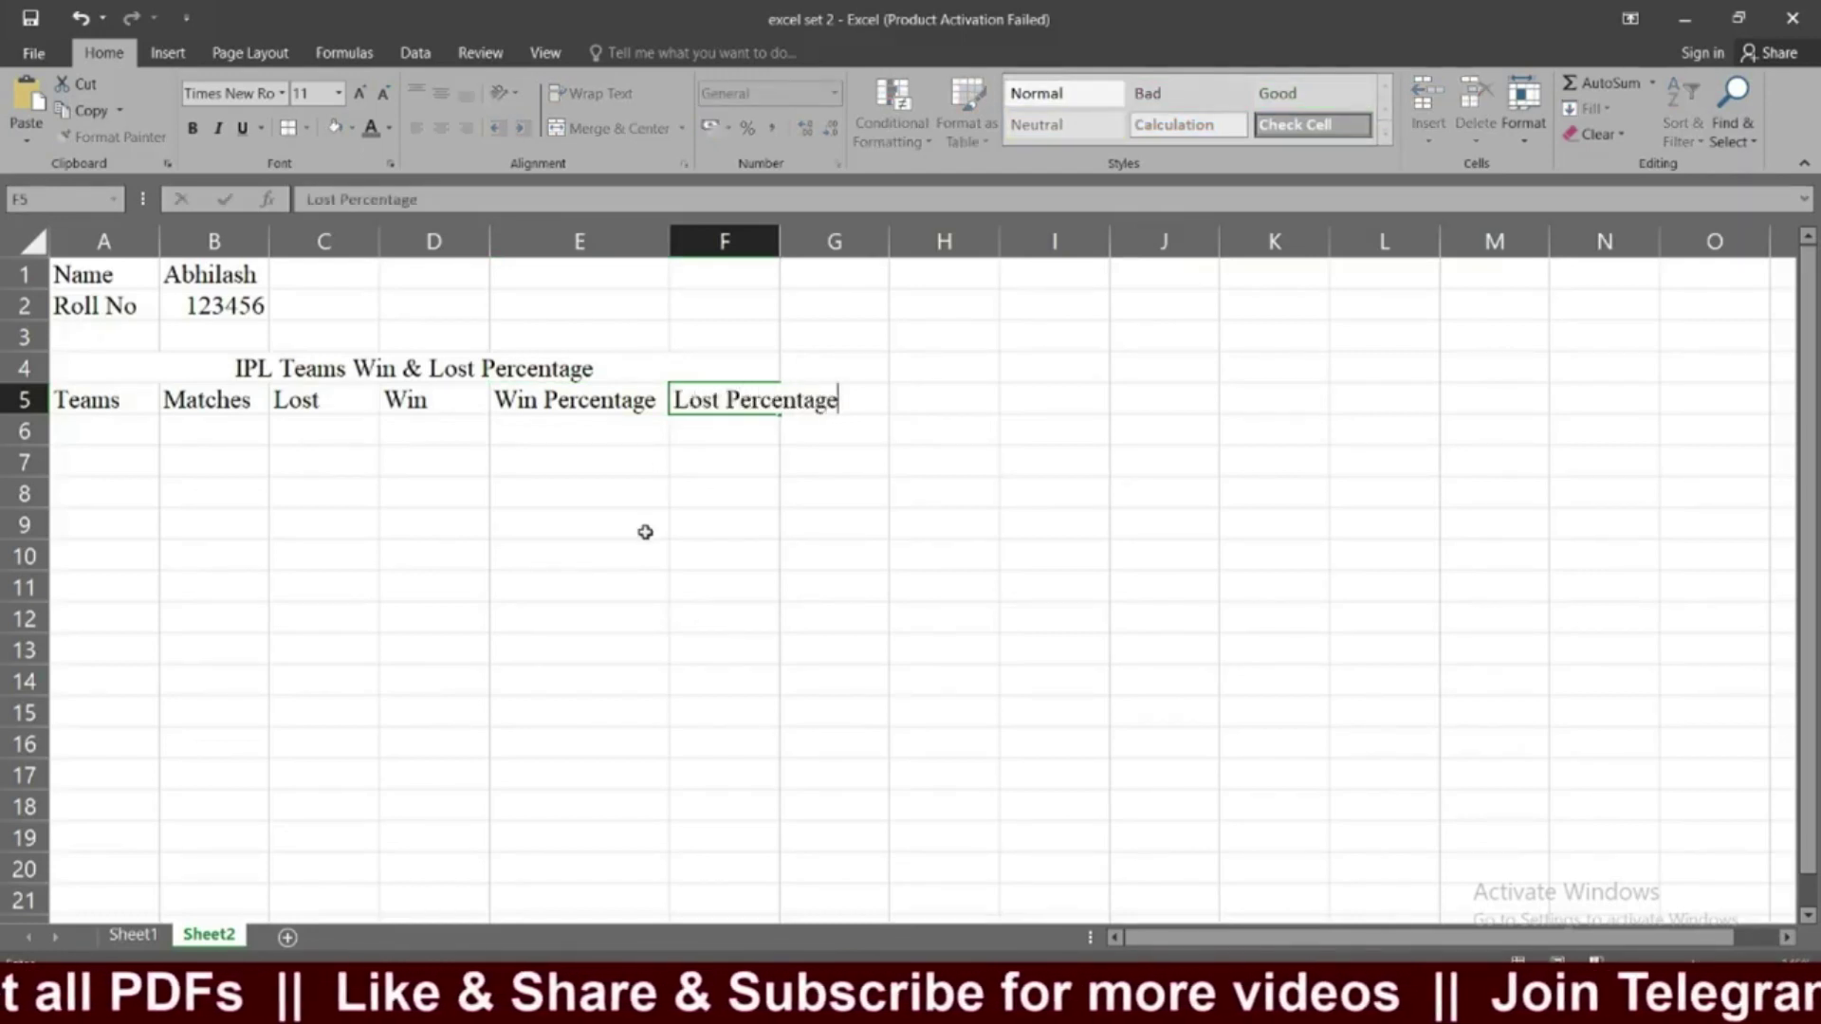
click(702, 491)
click(752, 401)
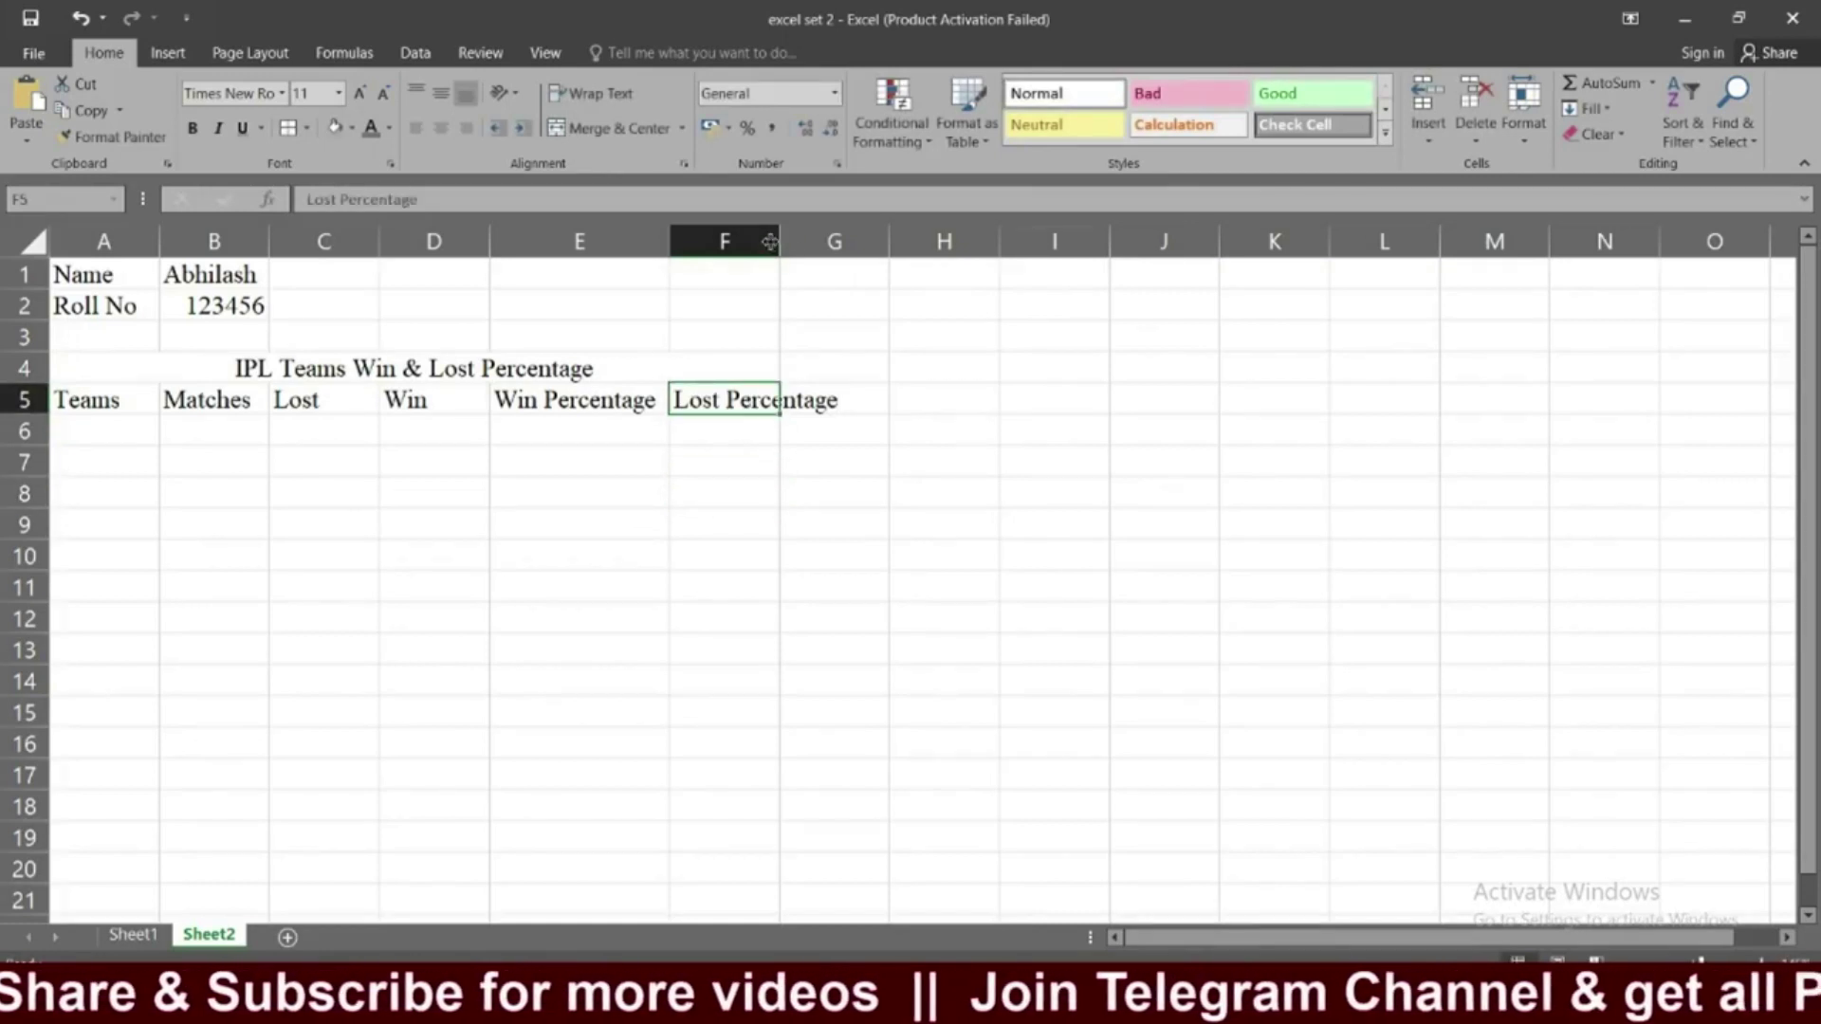
double_click(778, 244)
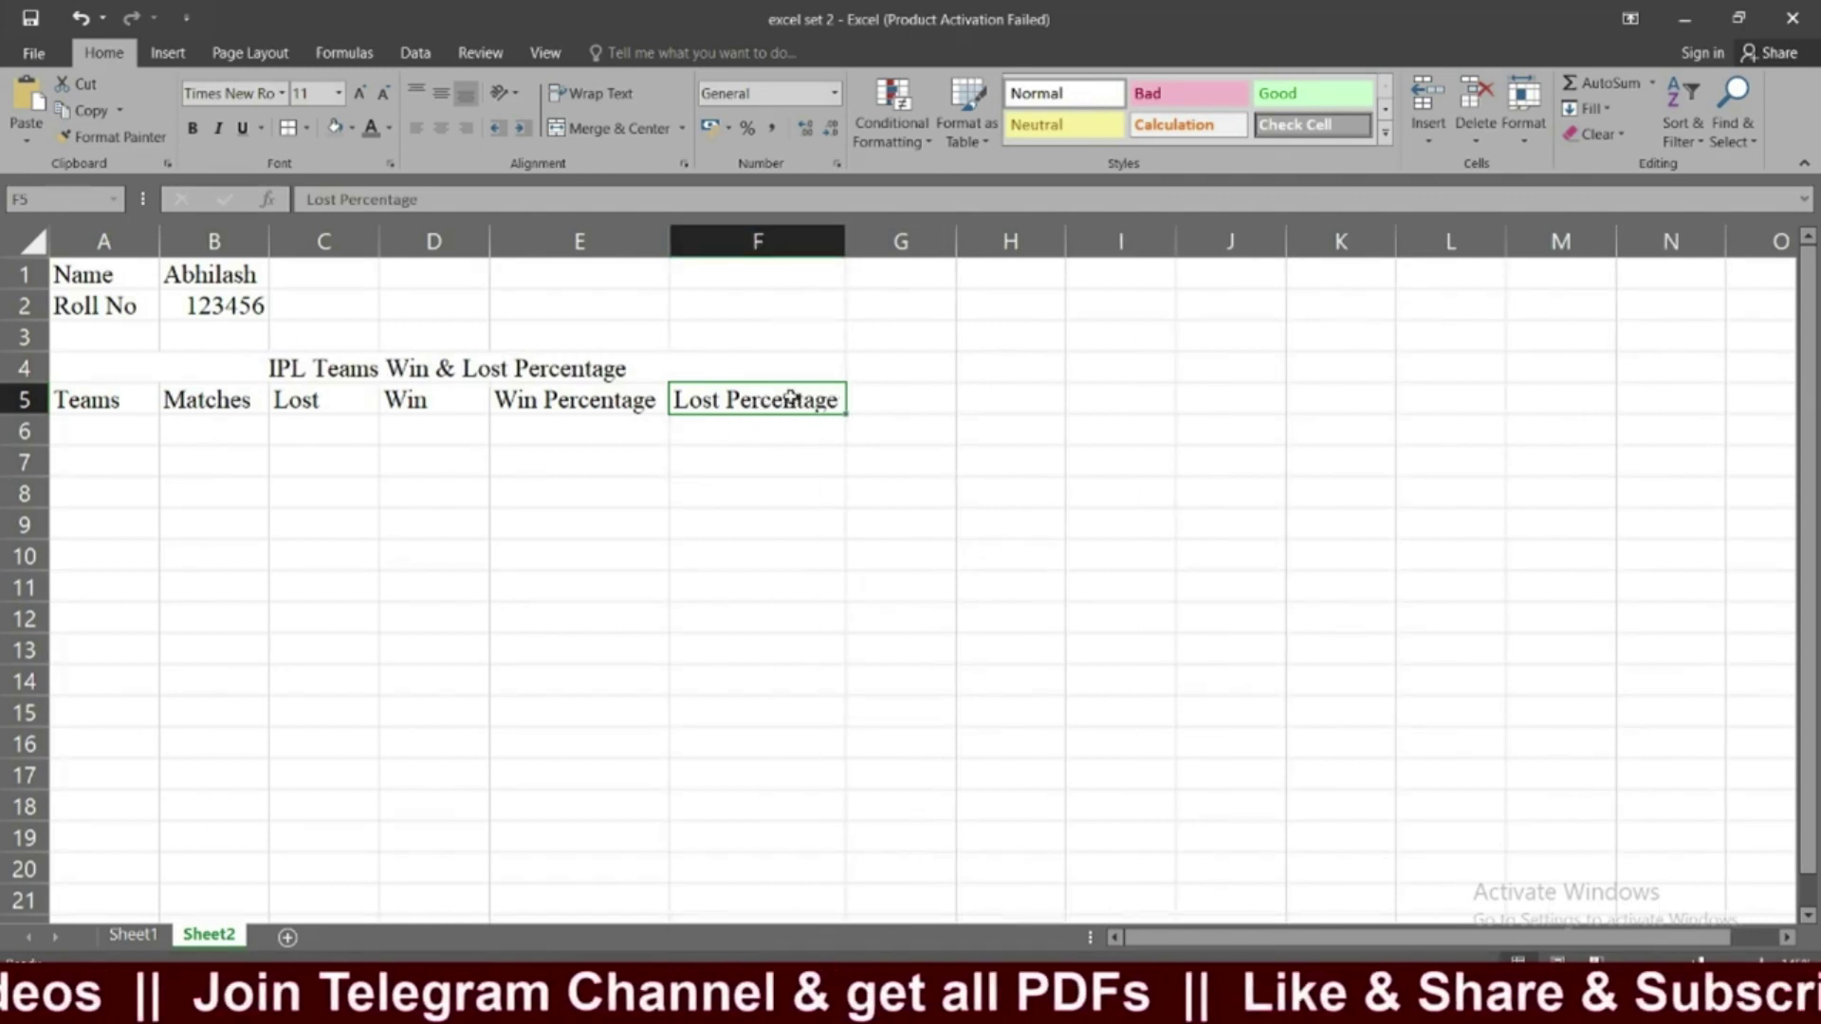
drag(846, 249, 846, 248)
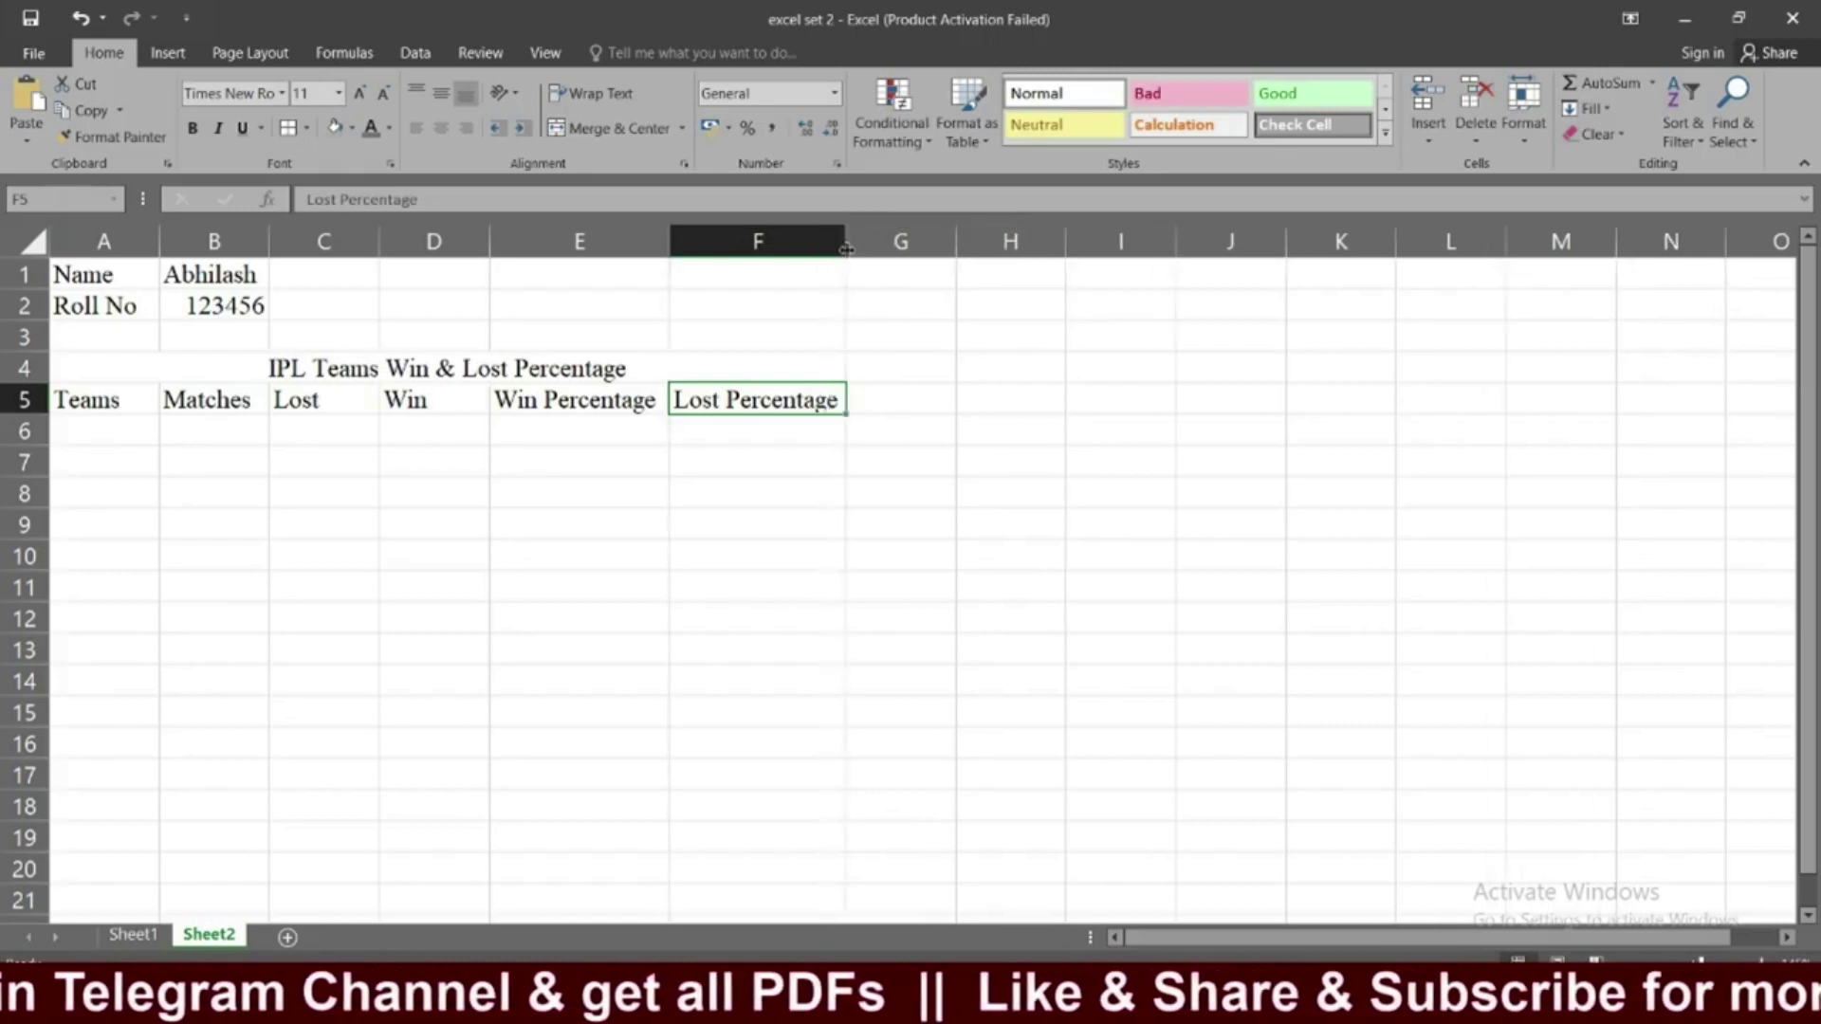
click(812, 249)
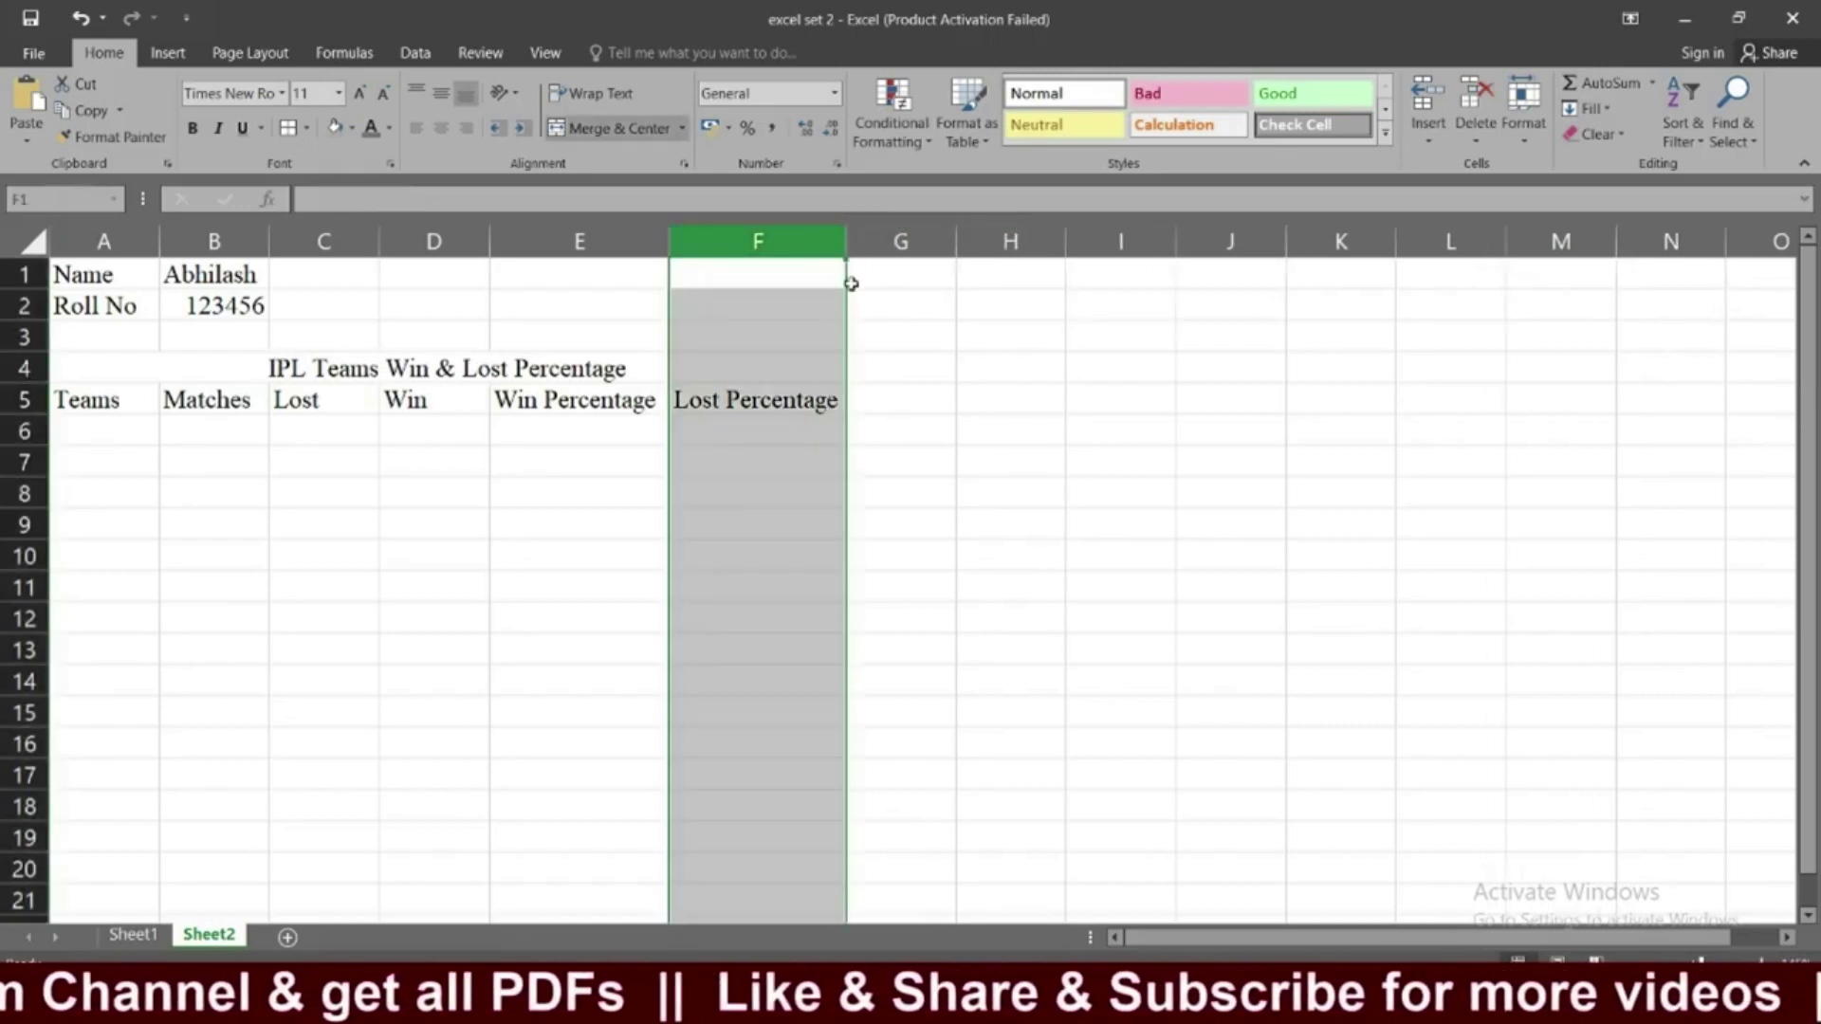
drag(840, 247, 850, 246)
click(797, 429)
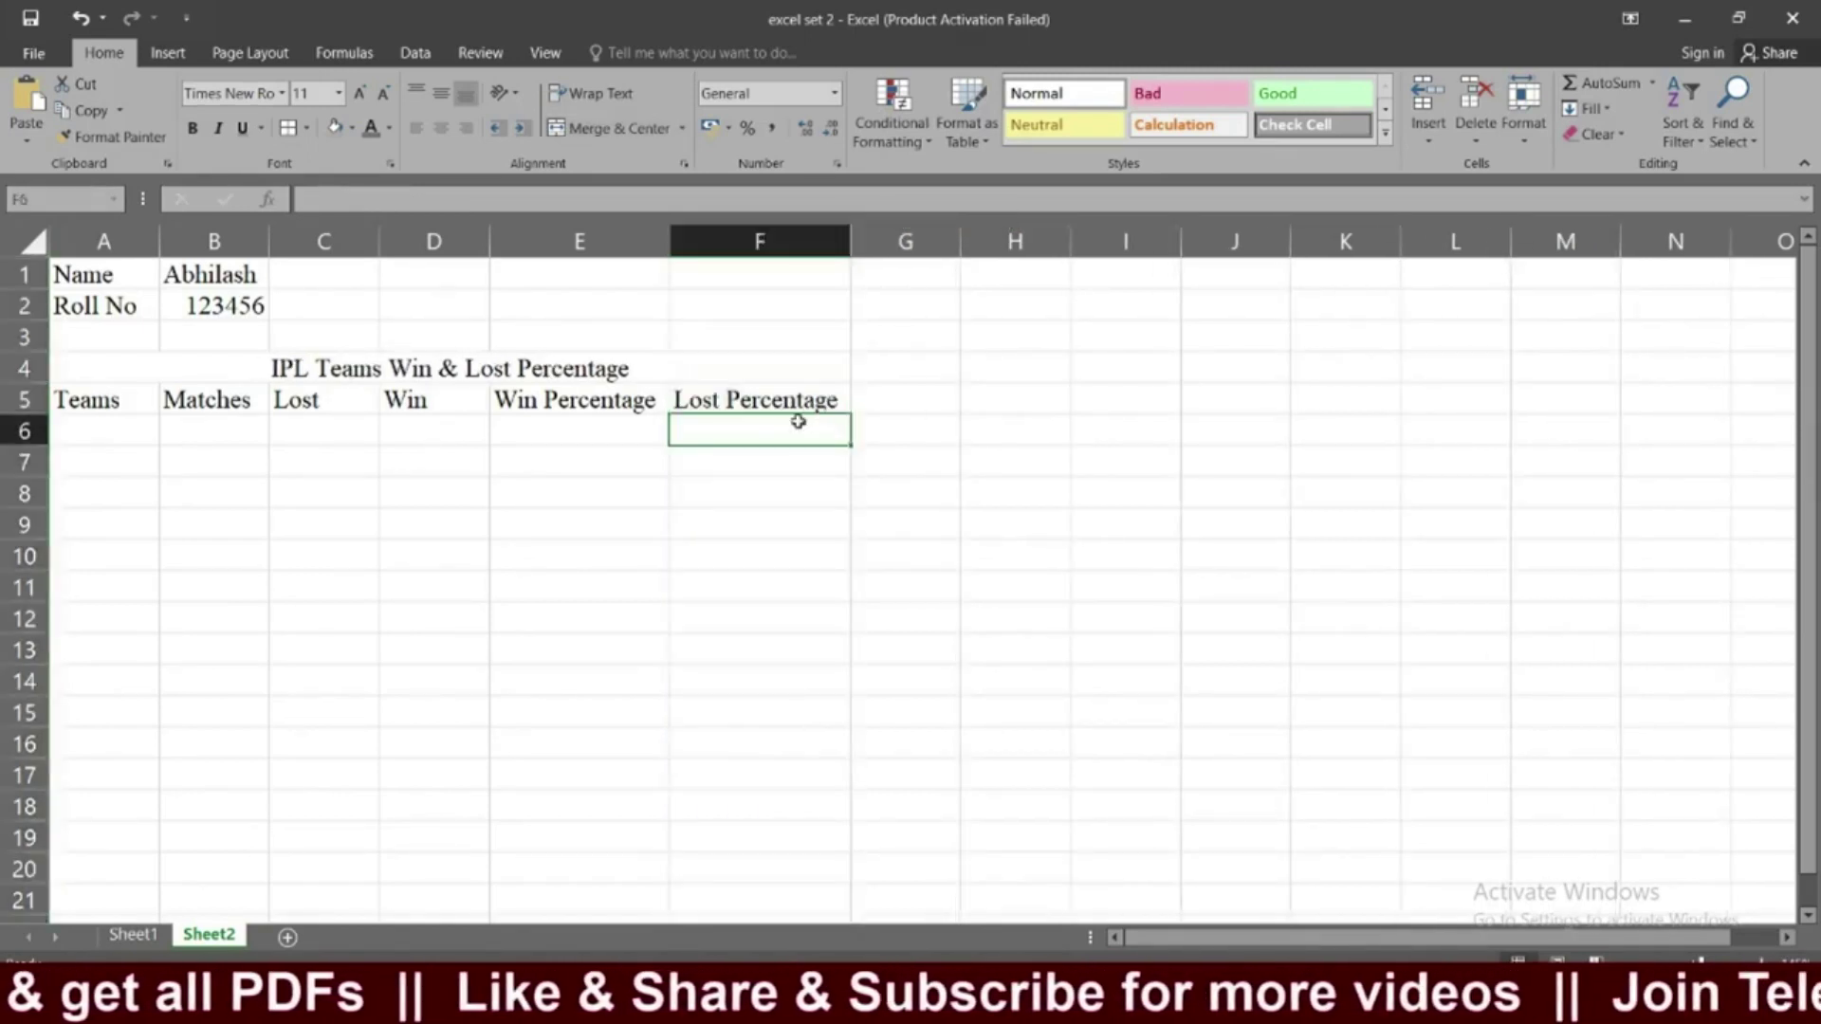
click(742, 400)
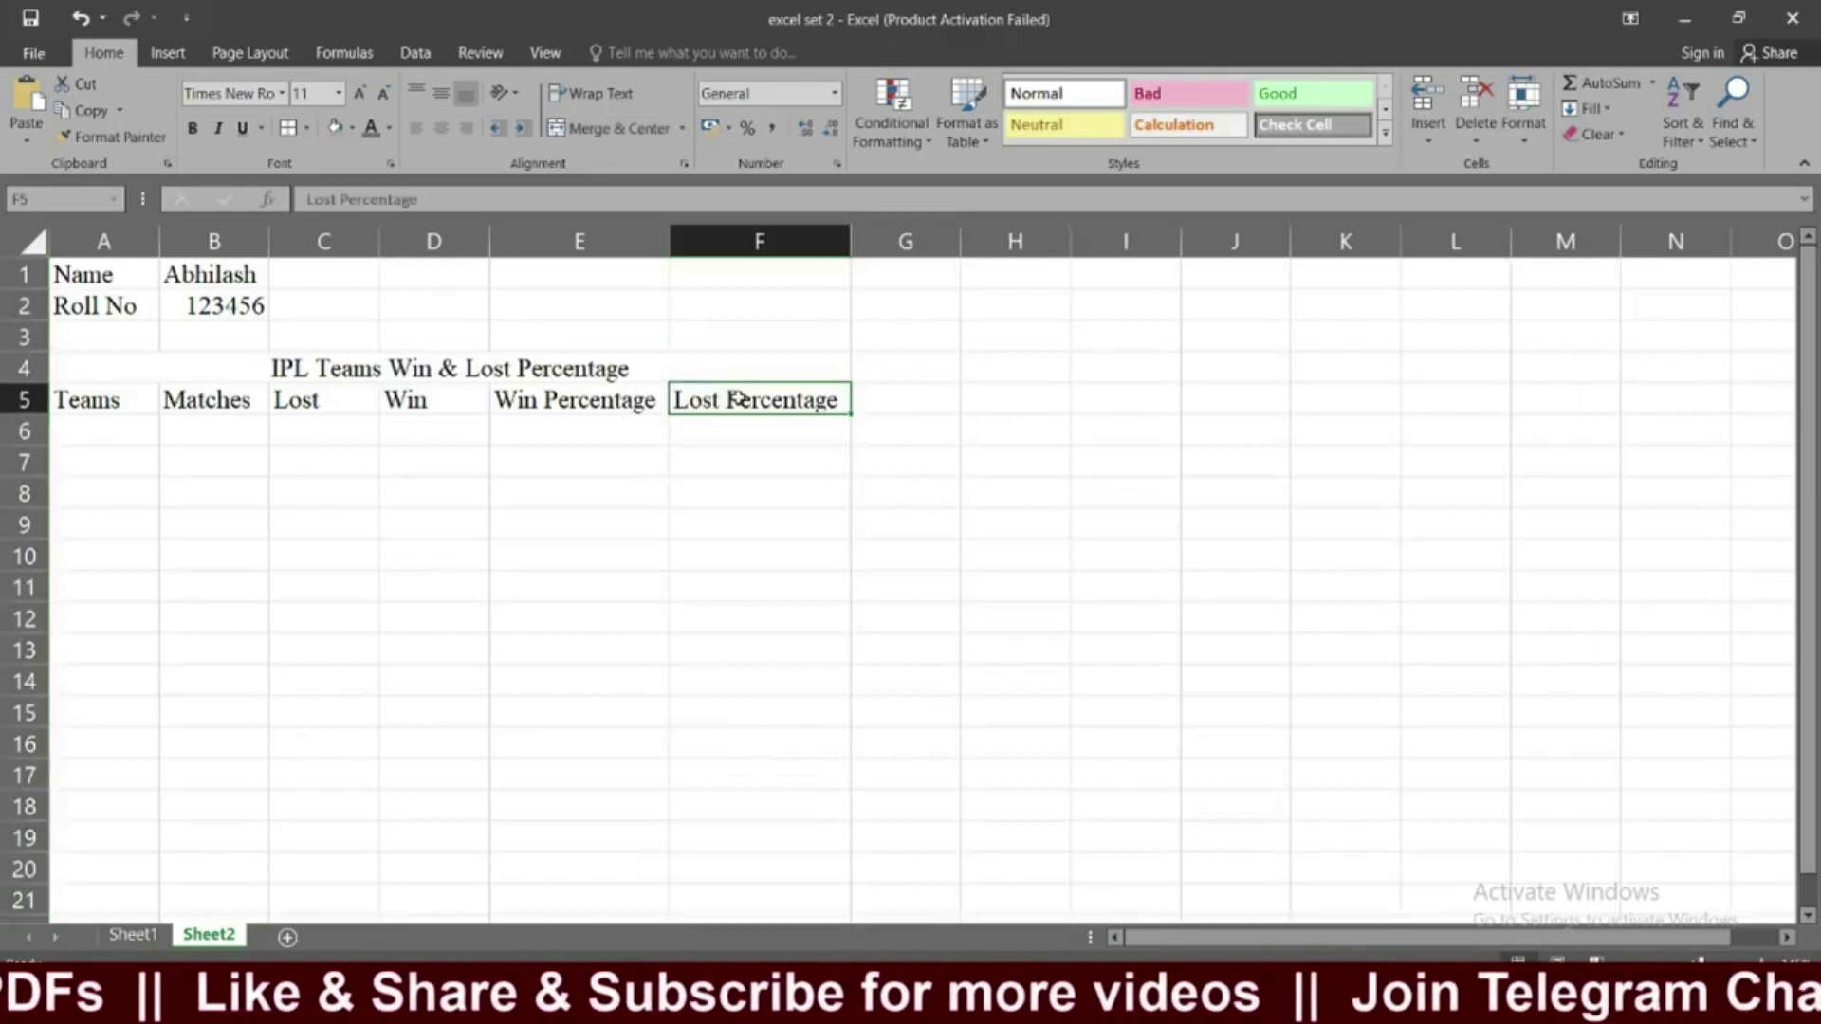
click(135, 935)
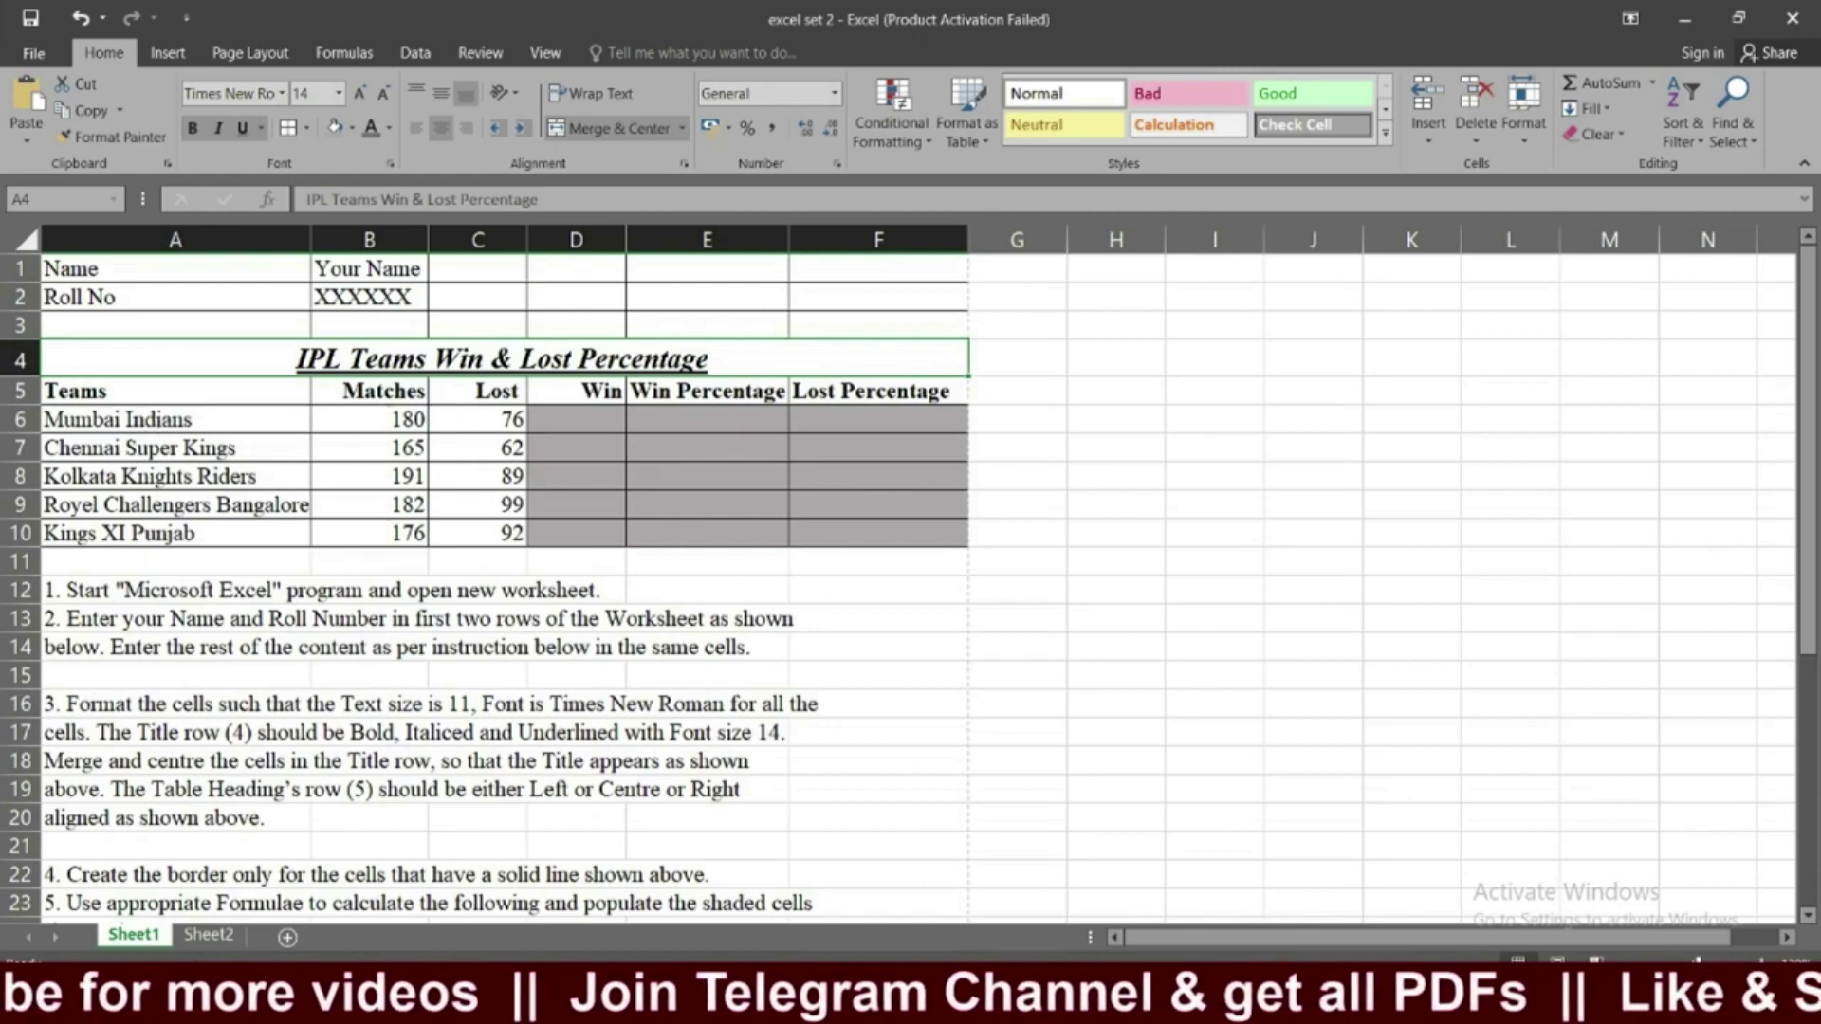
click(209, 935)
Enter Mumbai Indians in A6 and autofit column A to it.
click(110, 438)
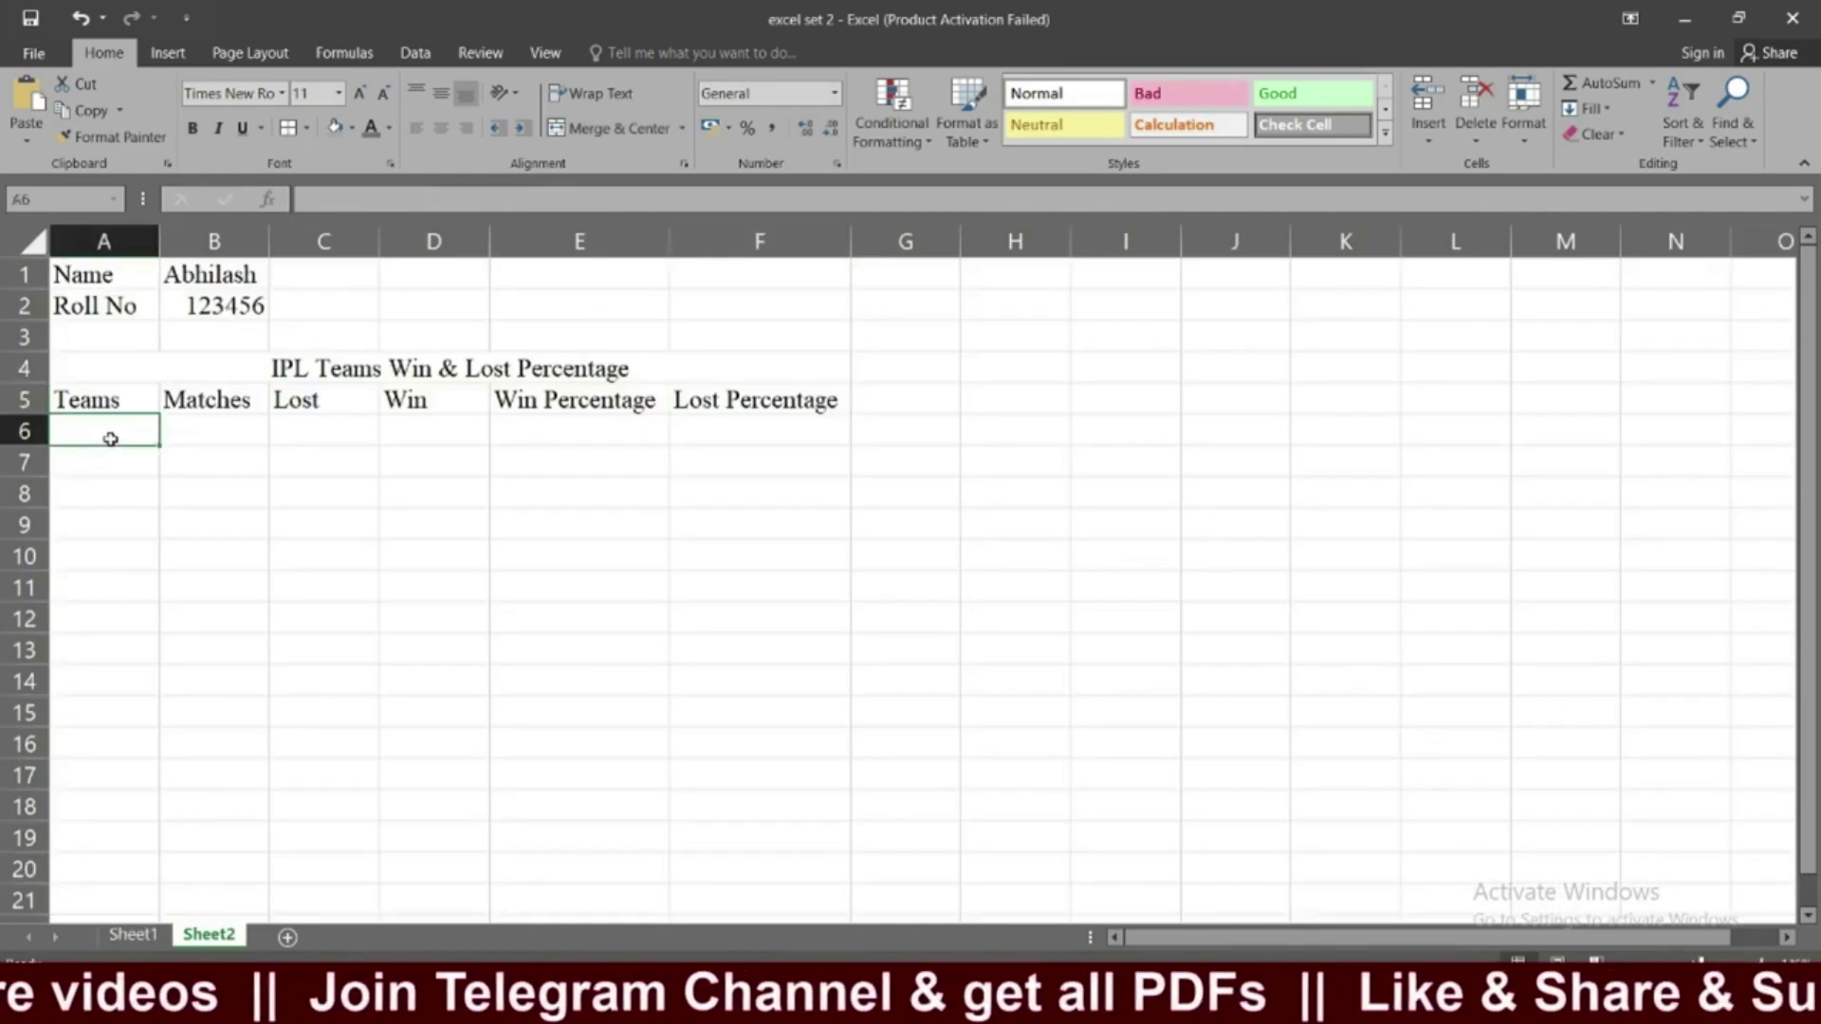
text(Mum)
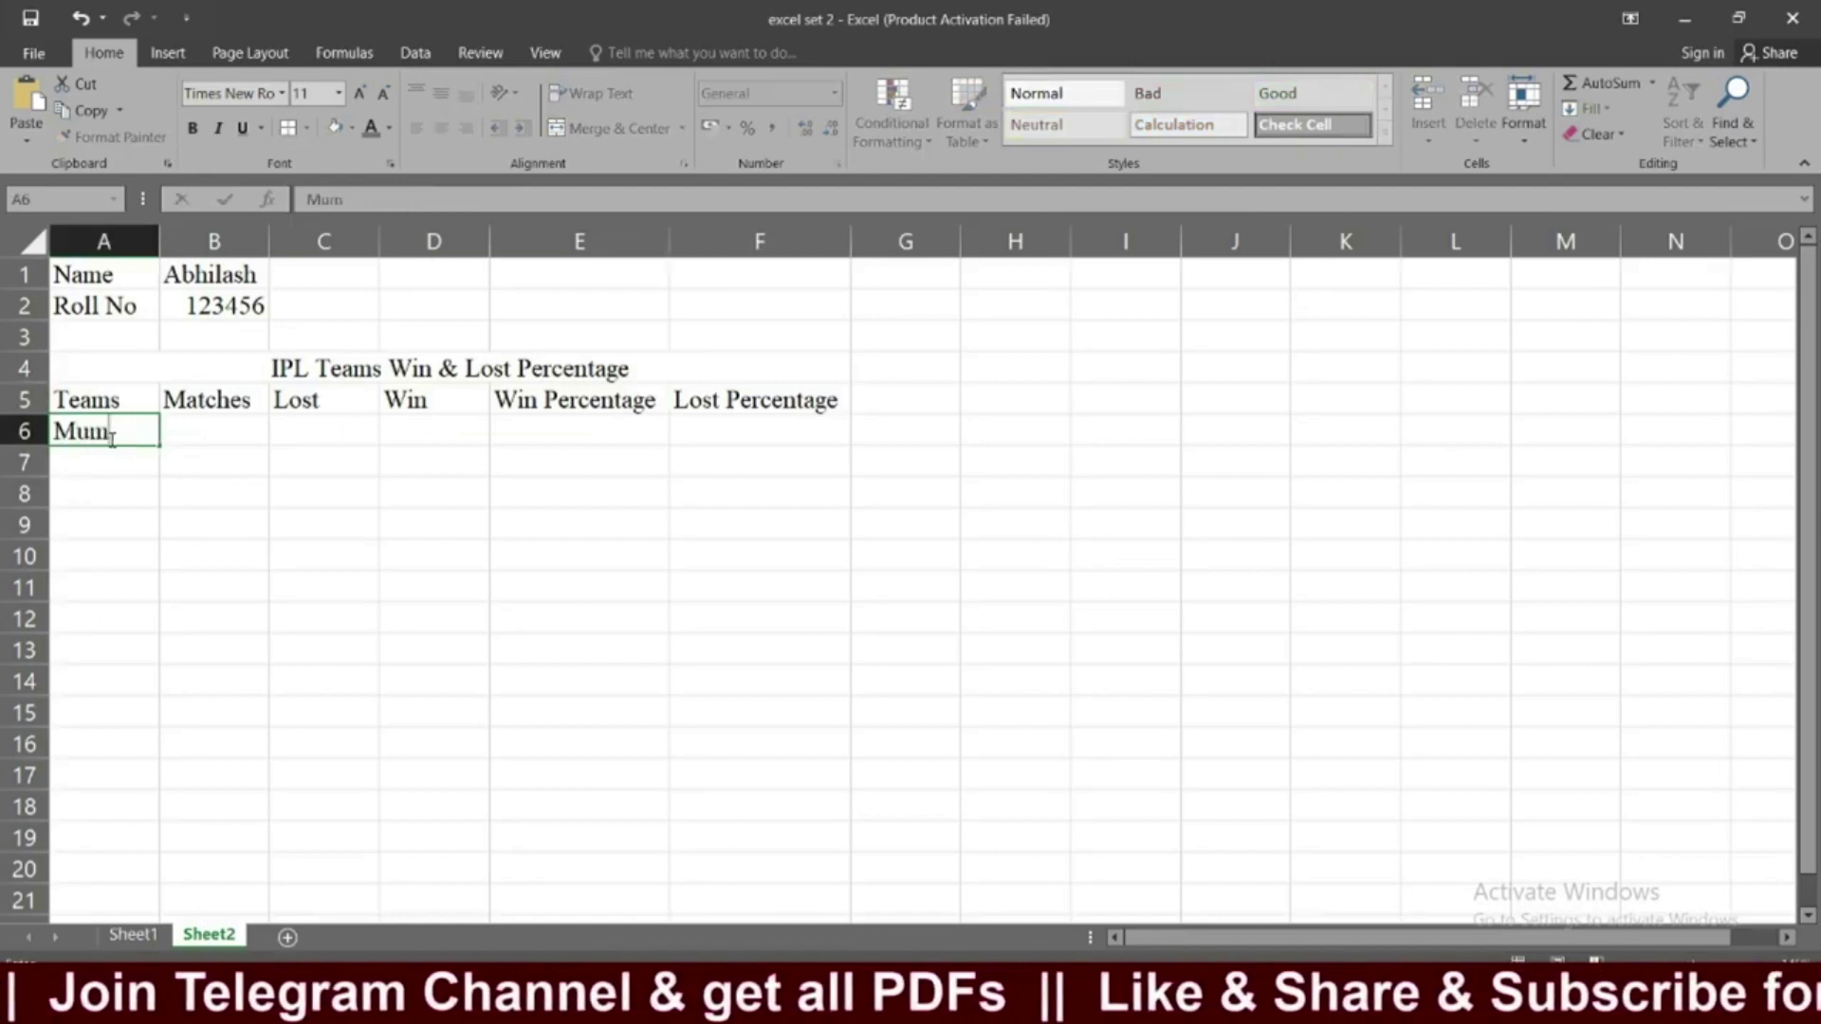
text(bai Indians)
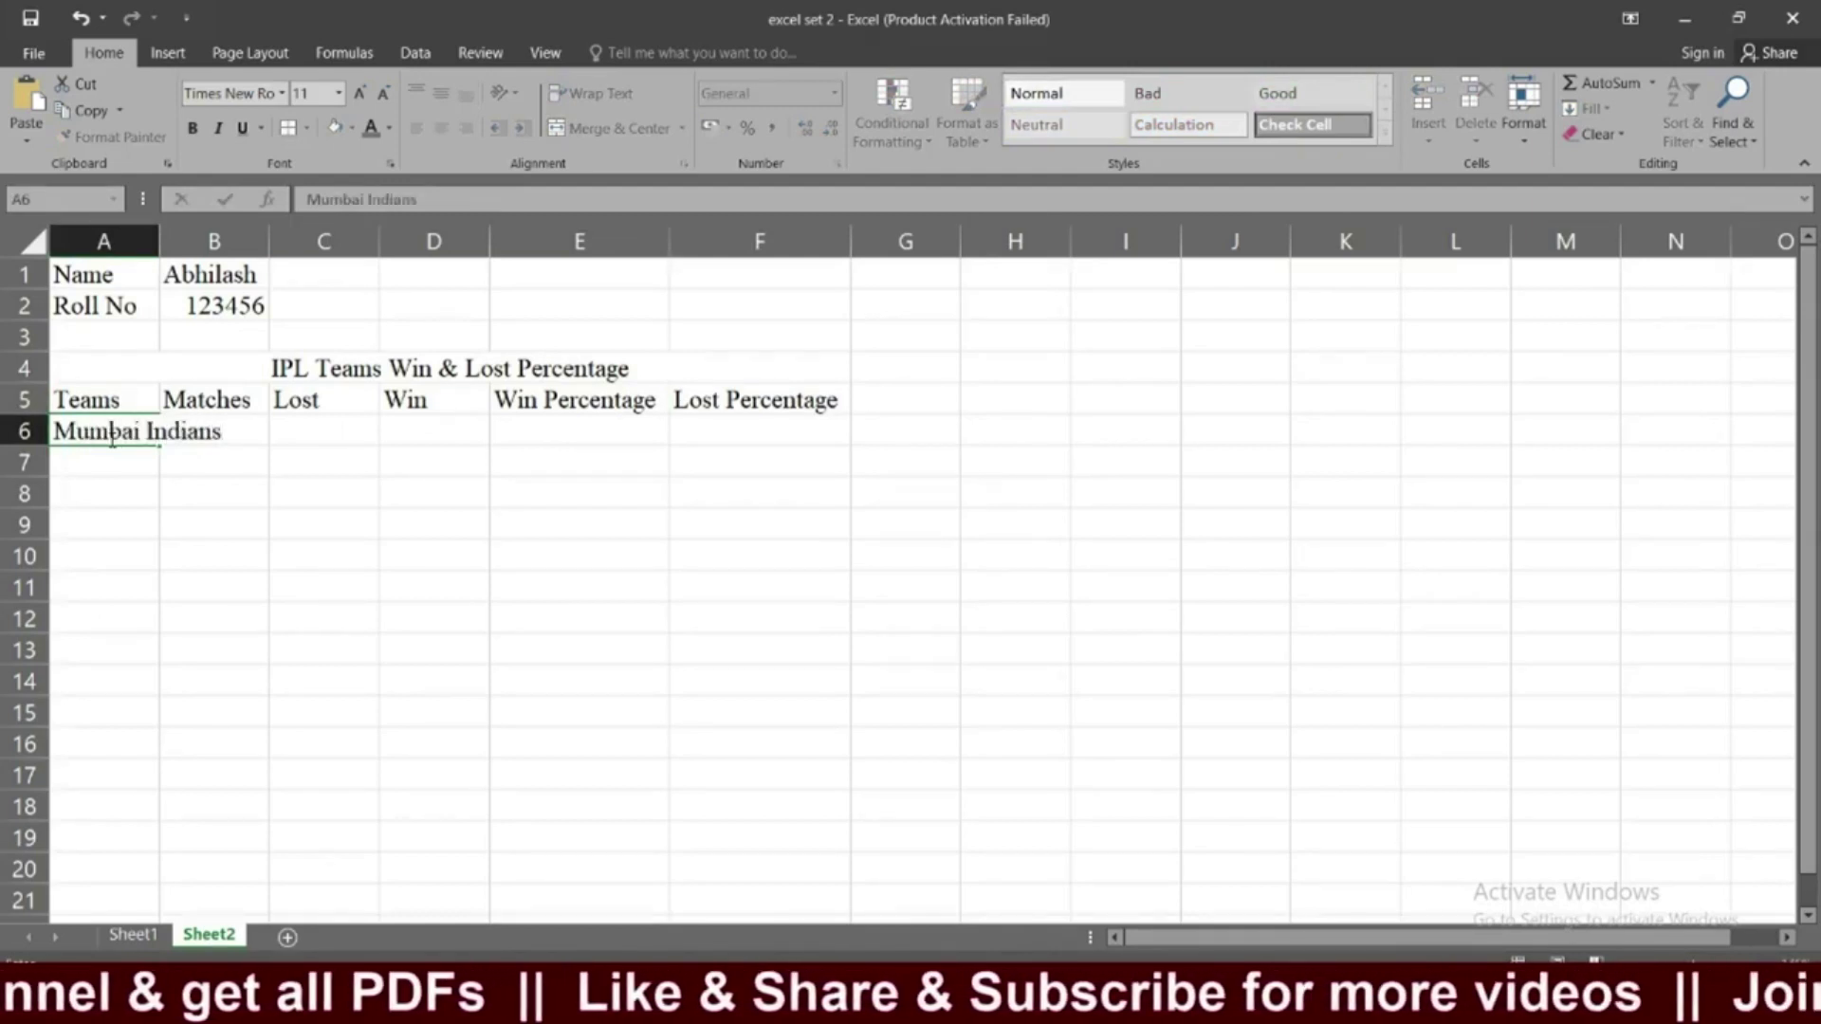
click(206, 554)
click(128, 432)
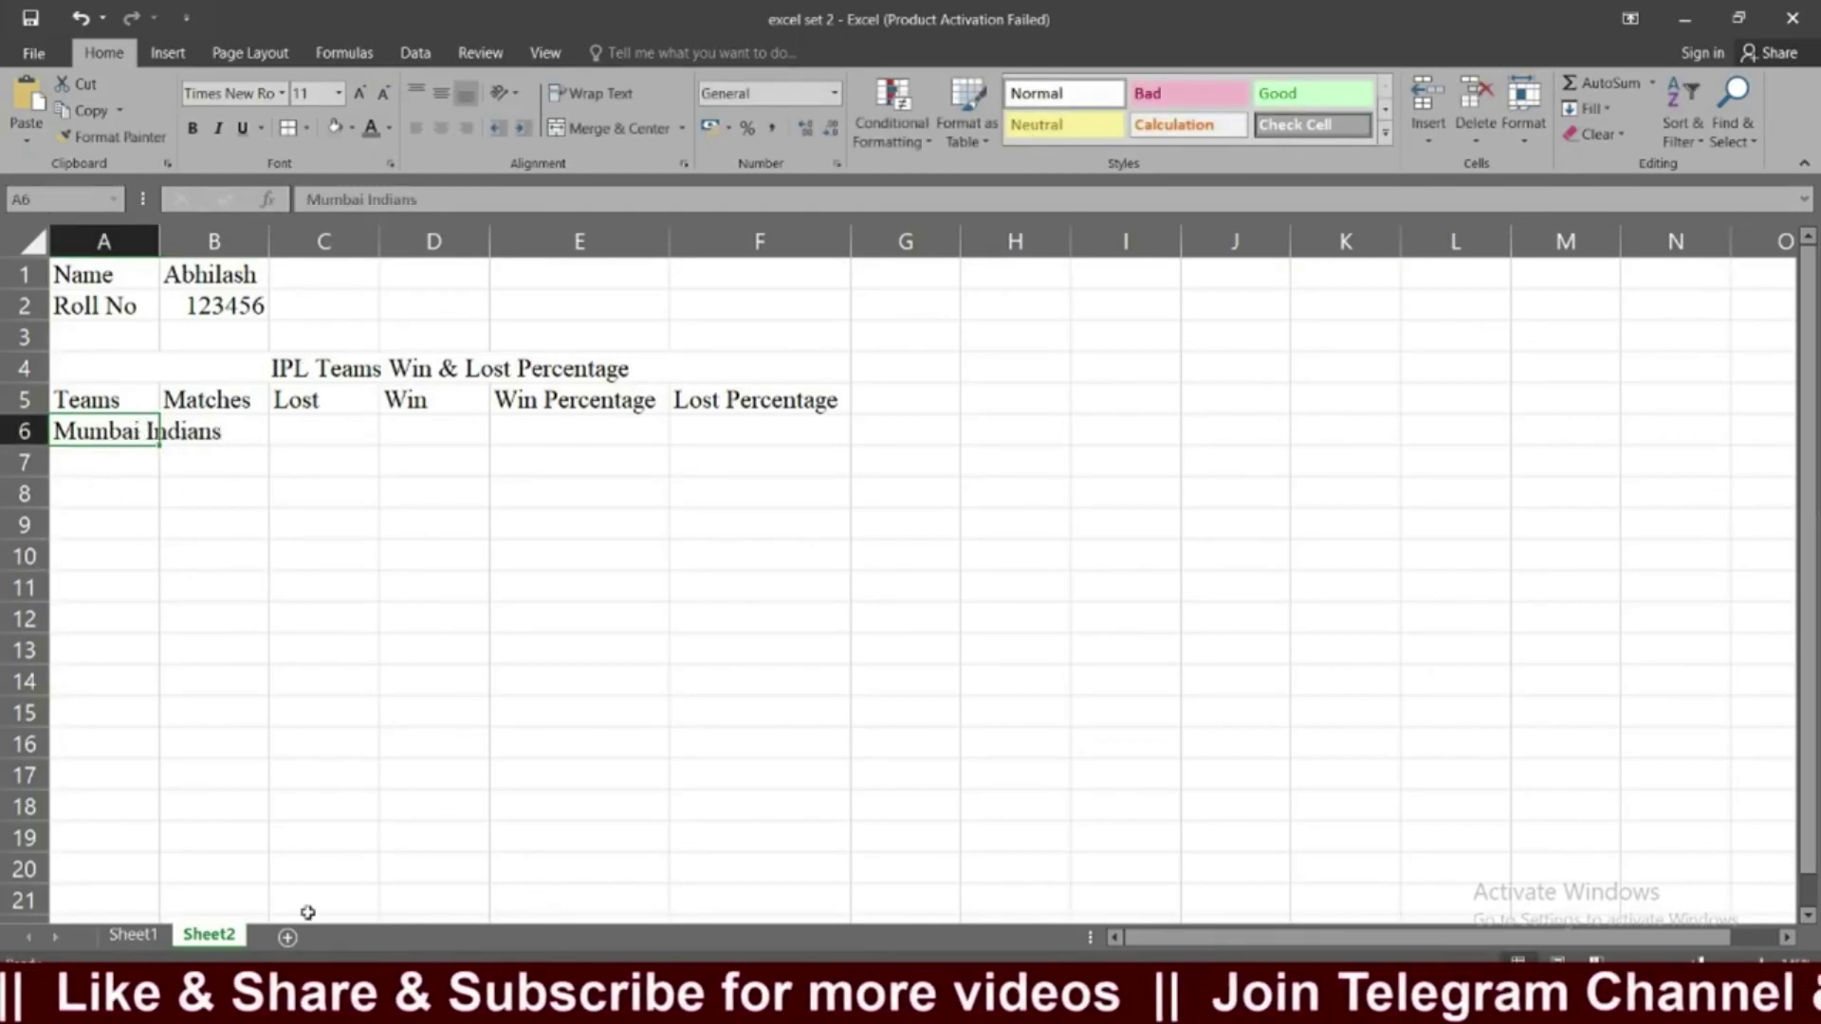
double_click(152, 249)
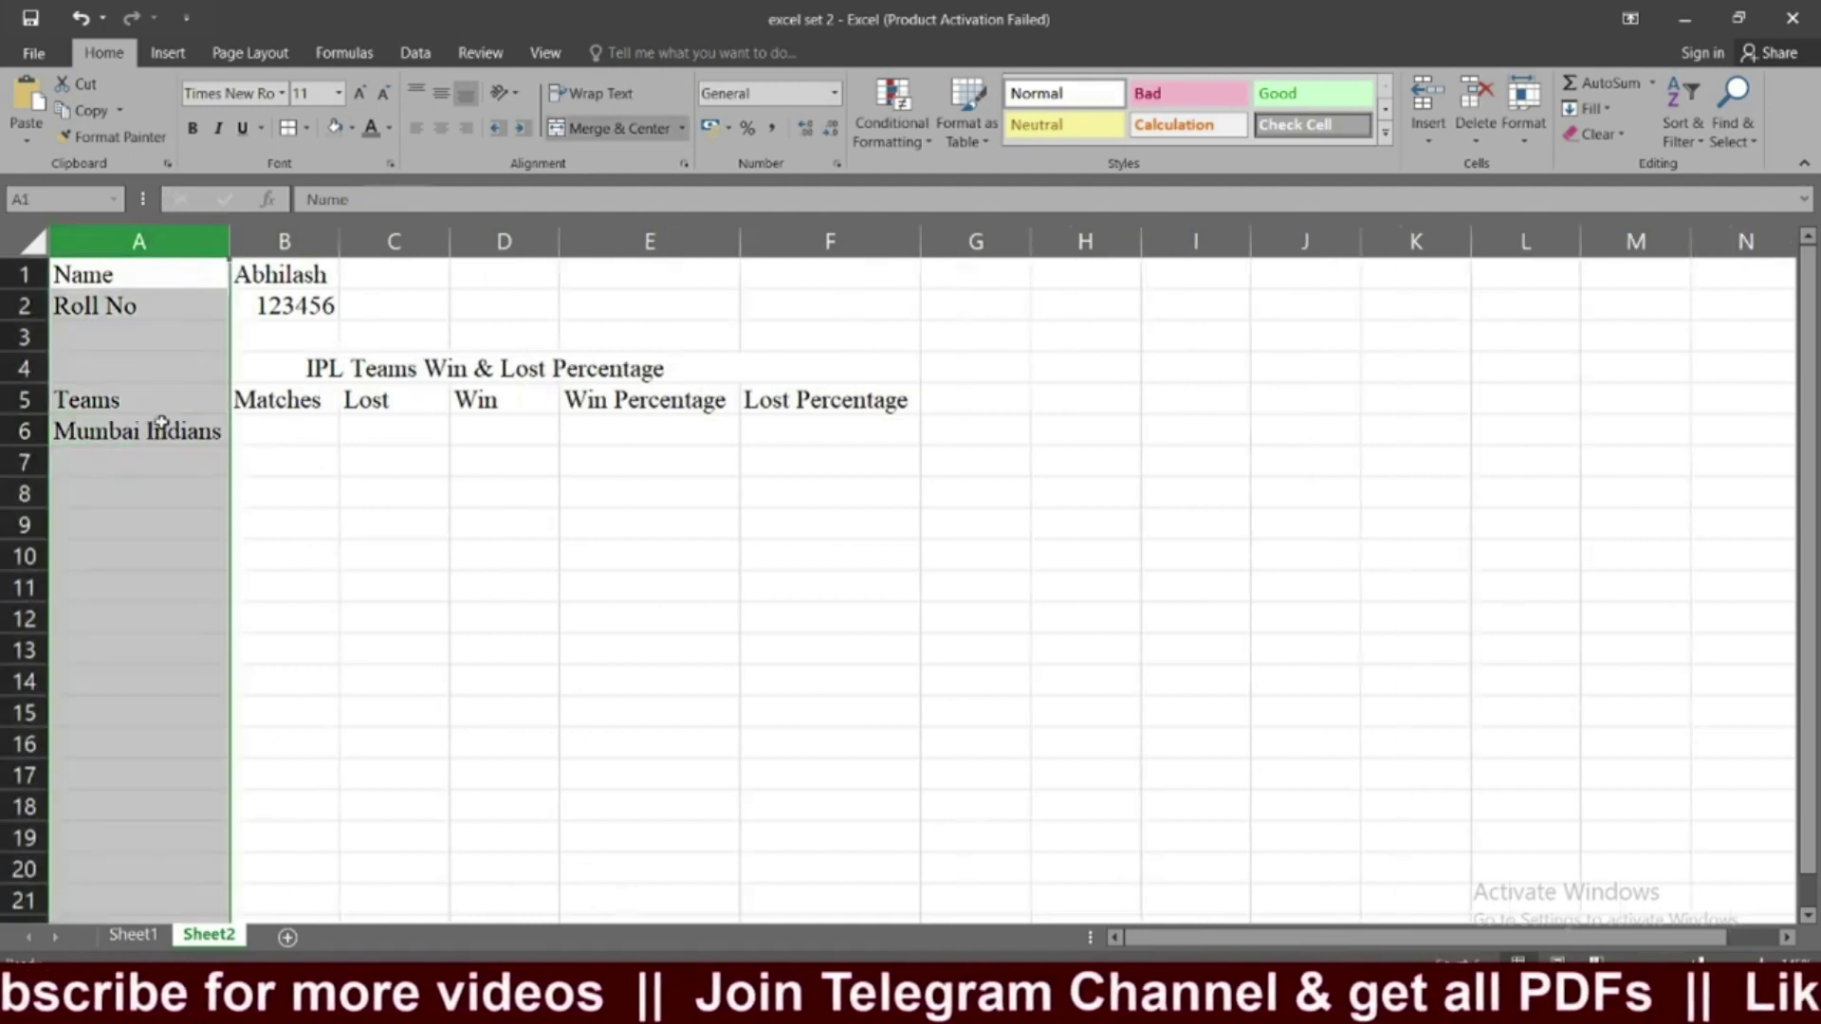
click(161, 427)
click(154, 457)
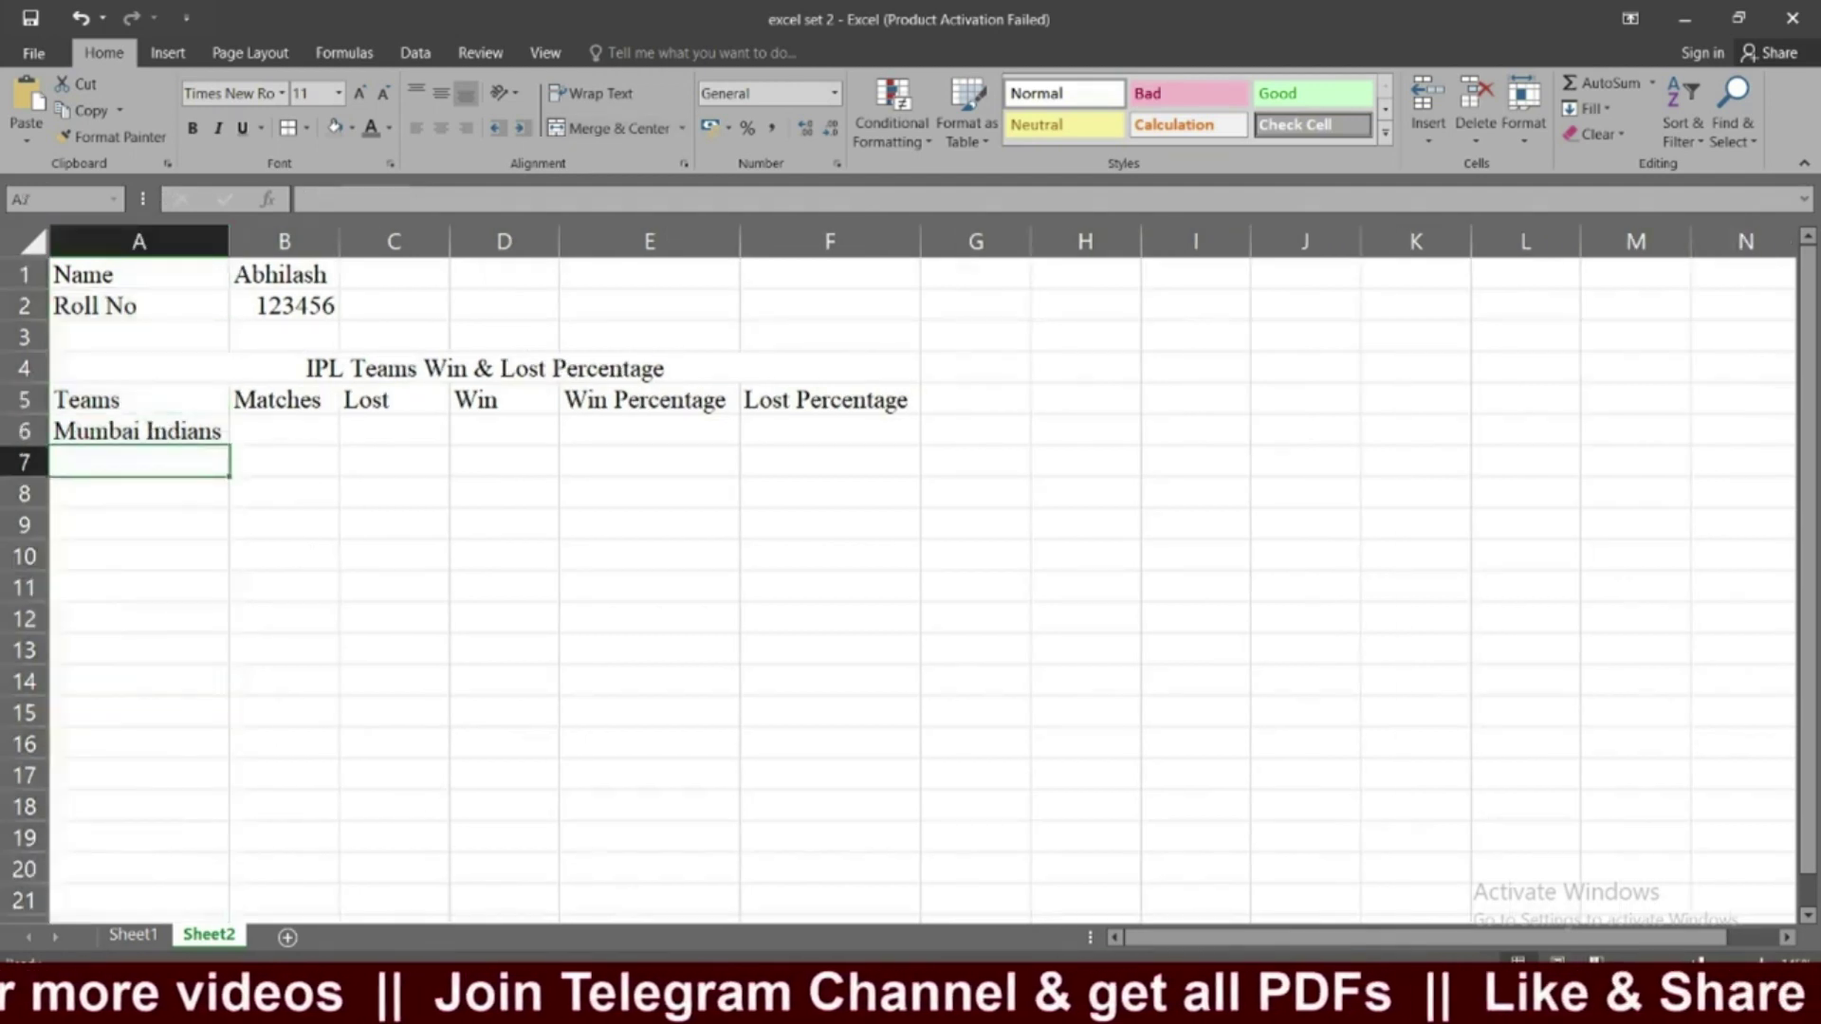
Add Chennai Super Kings in A7, widening column A to fit.
click(133, 934)
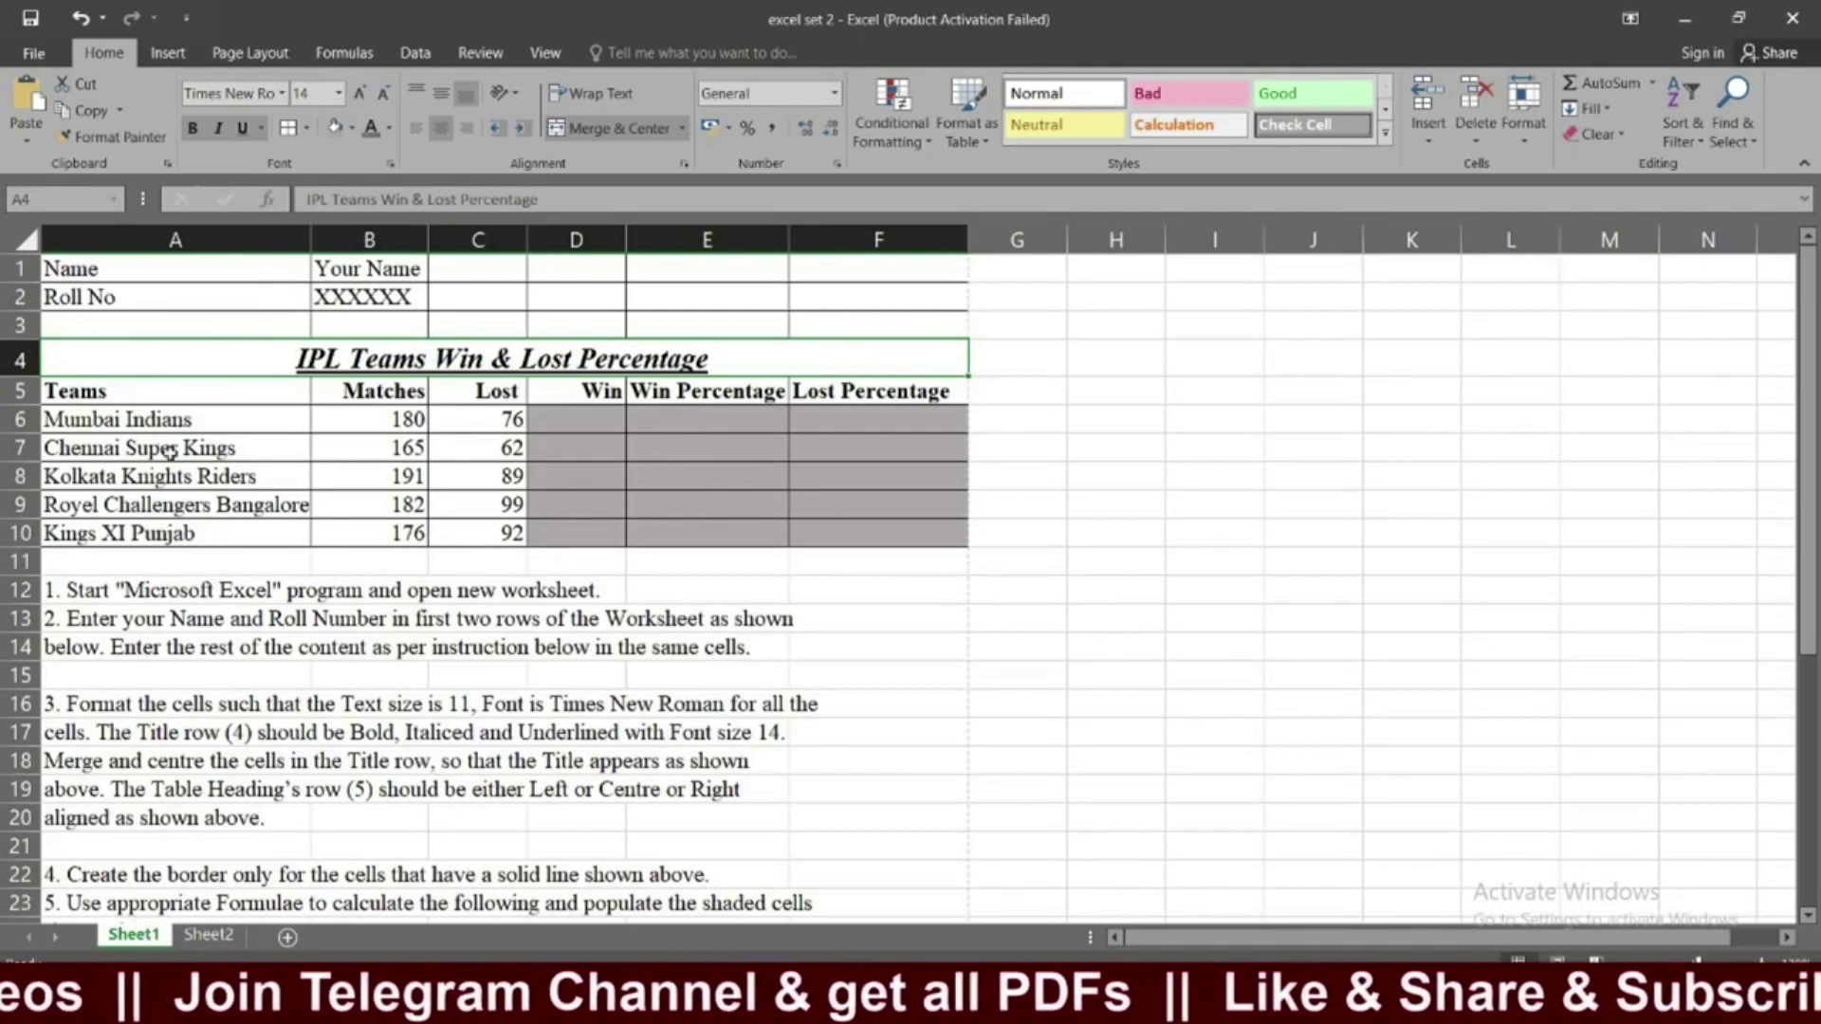
click(208, 934)
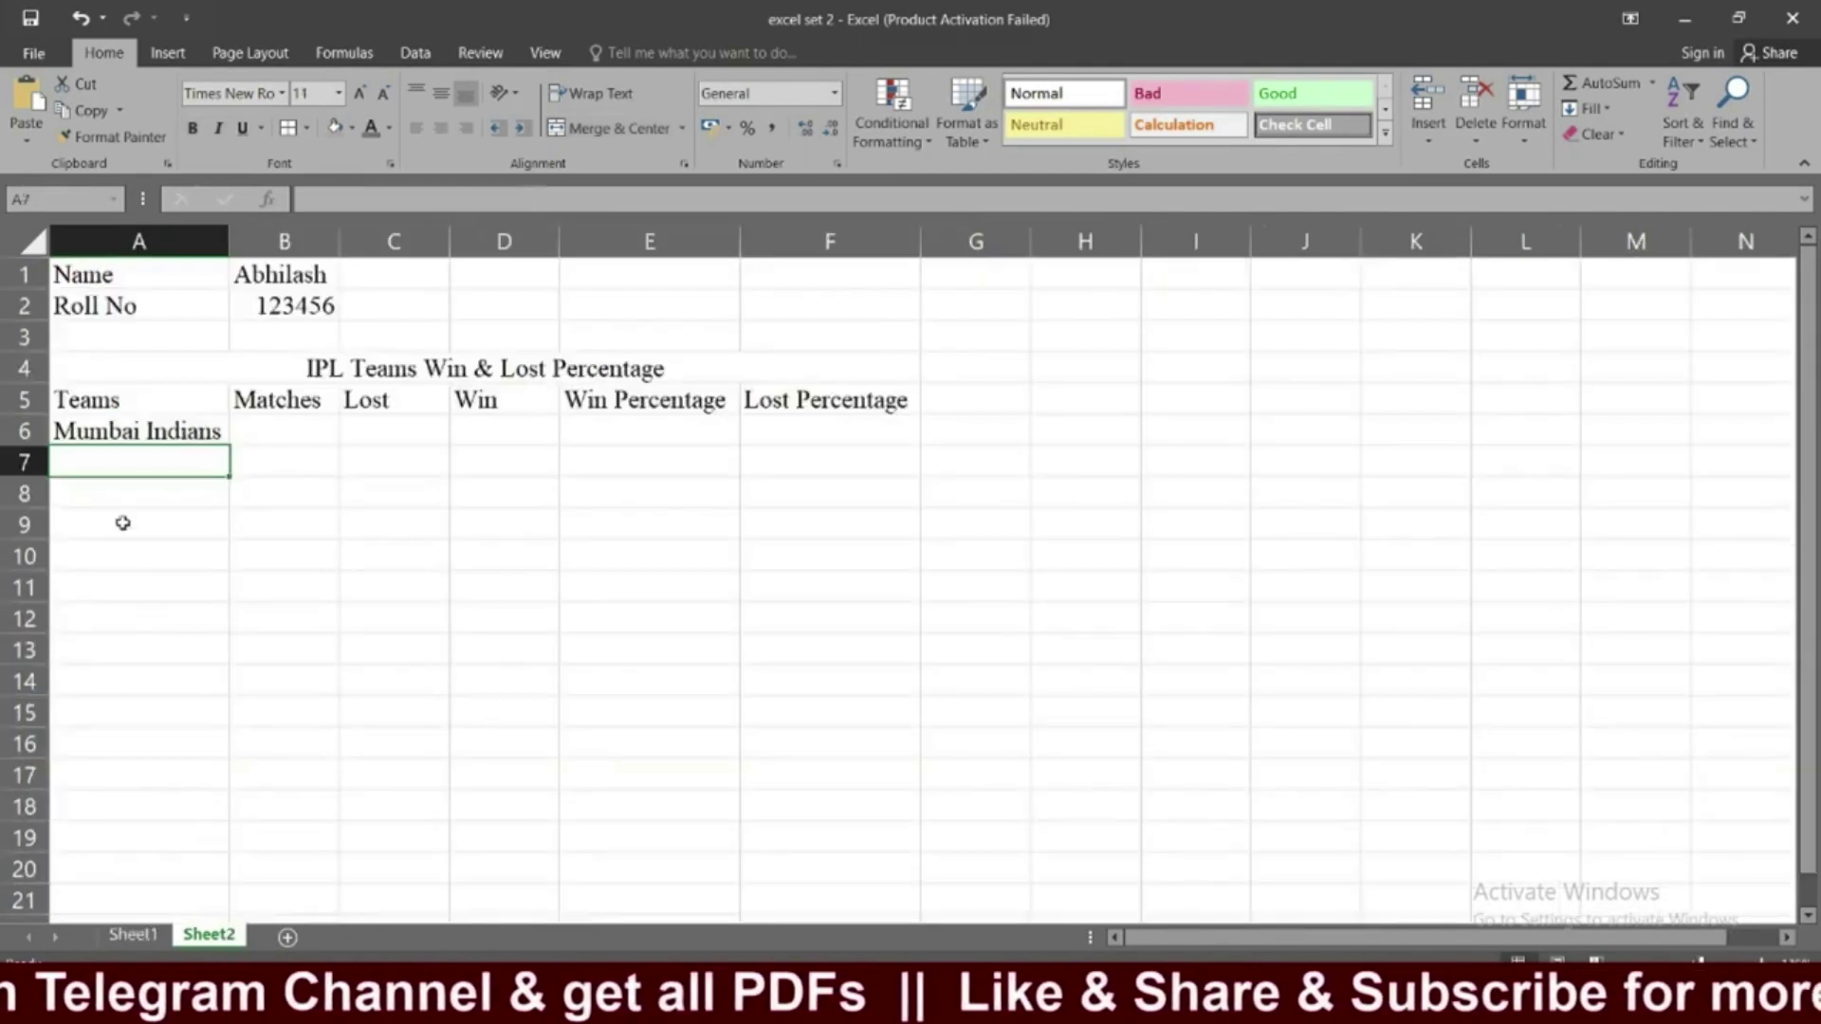
text(C)
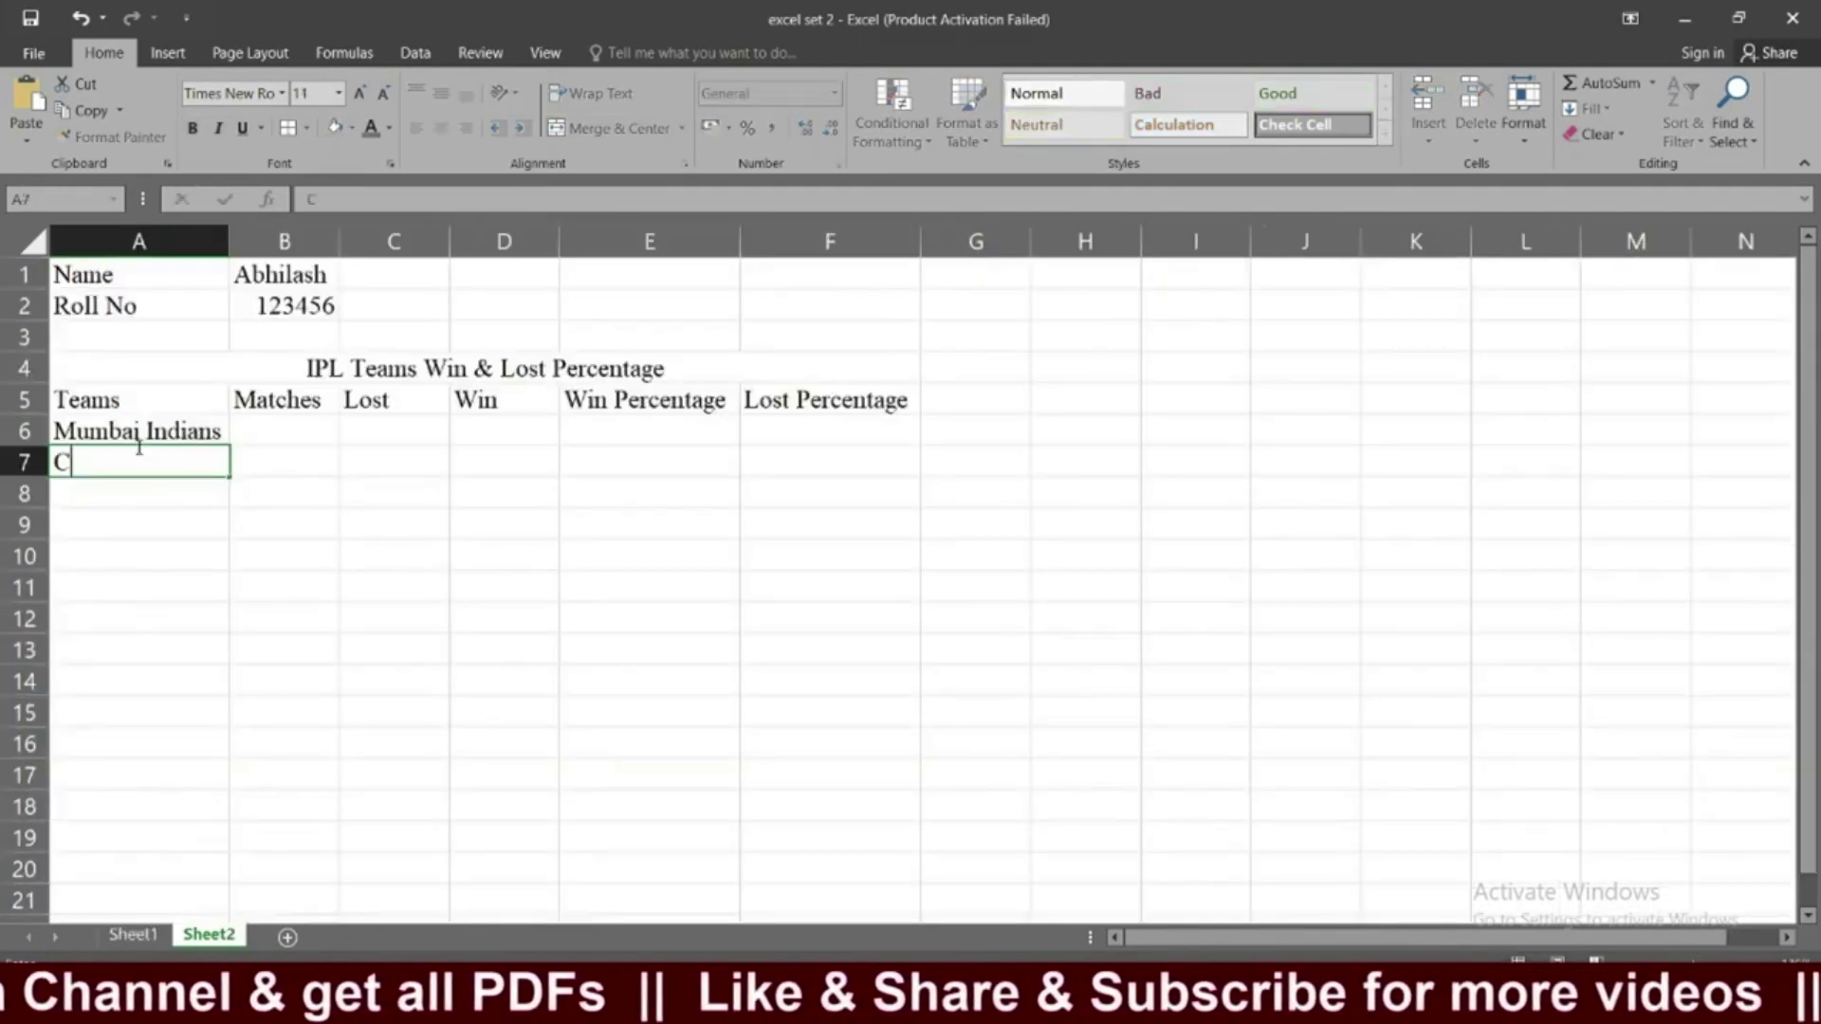
text(he)
key(BackSpace)
text(nai S)
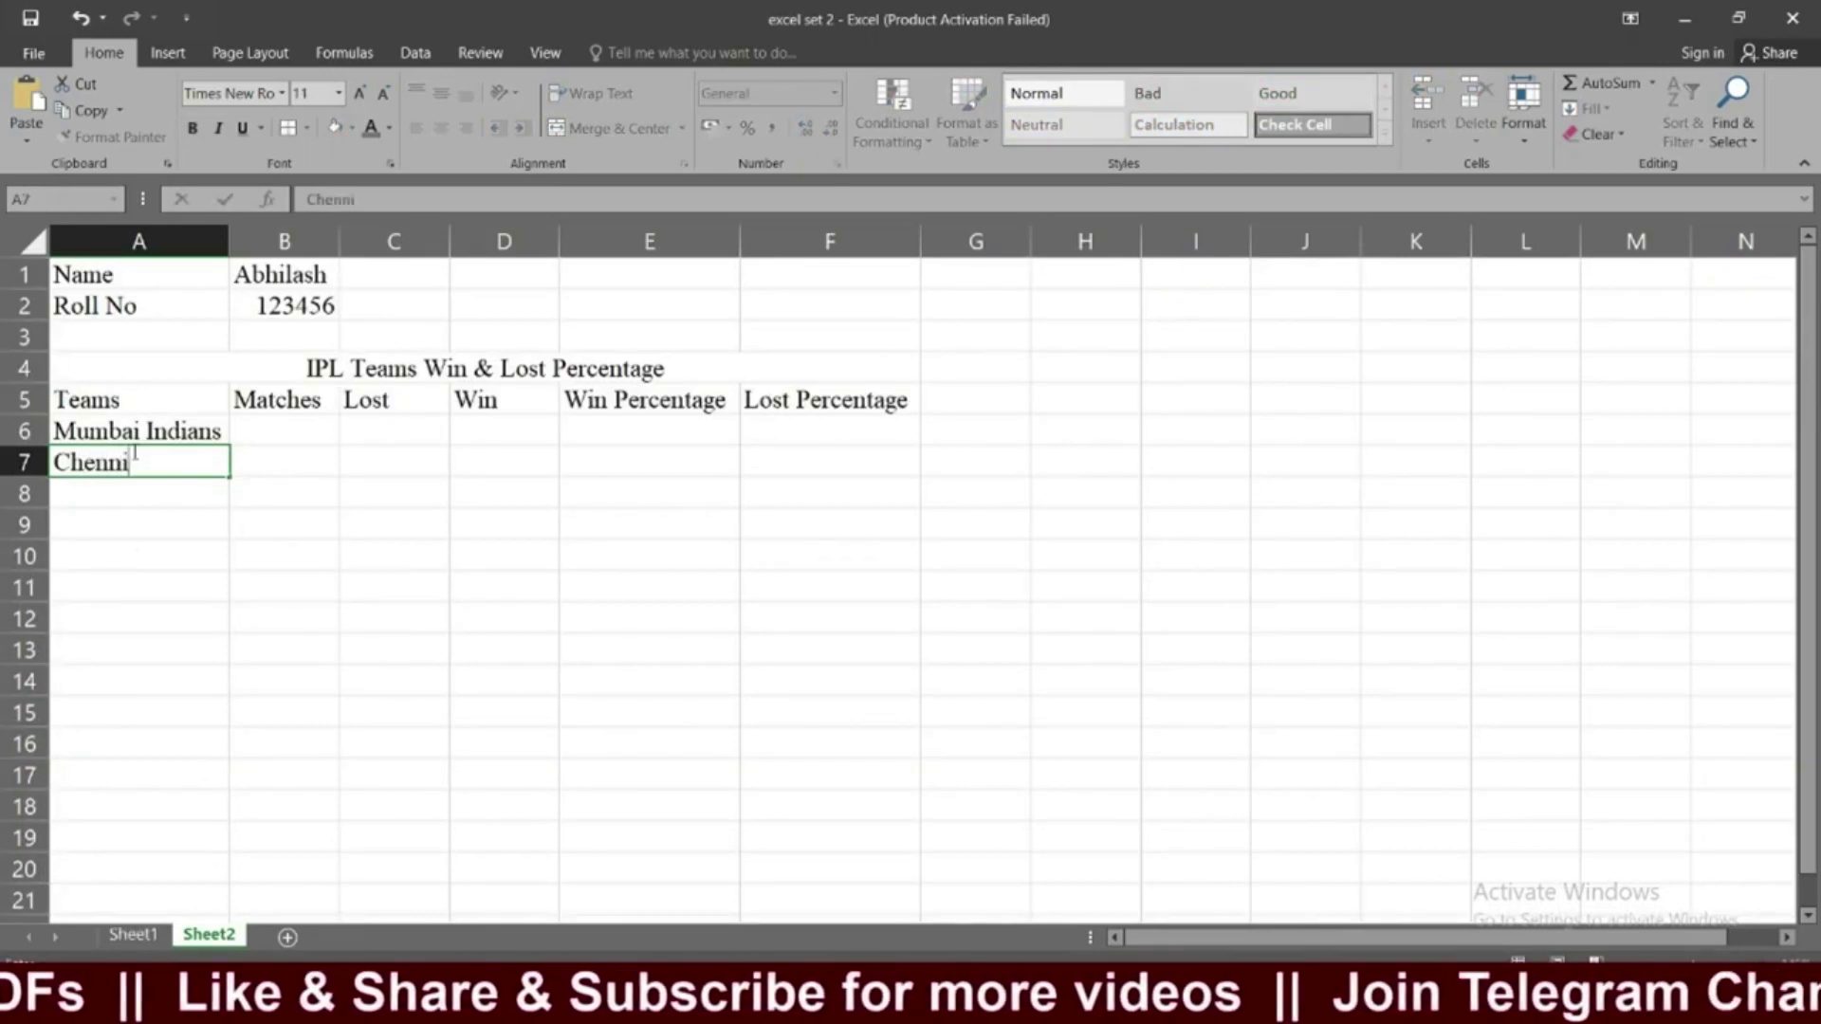
text(uper Kings)
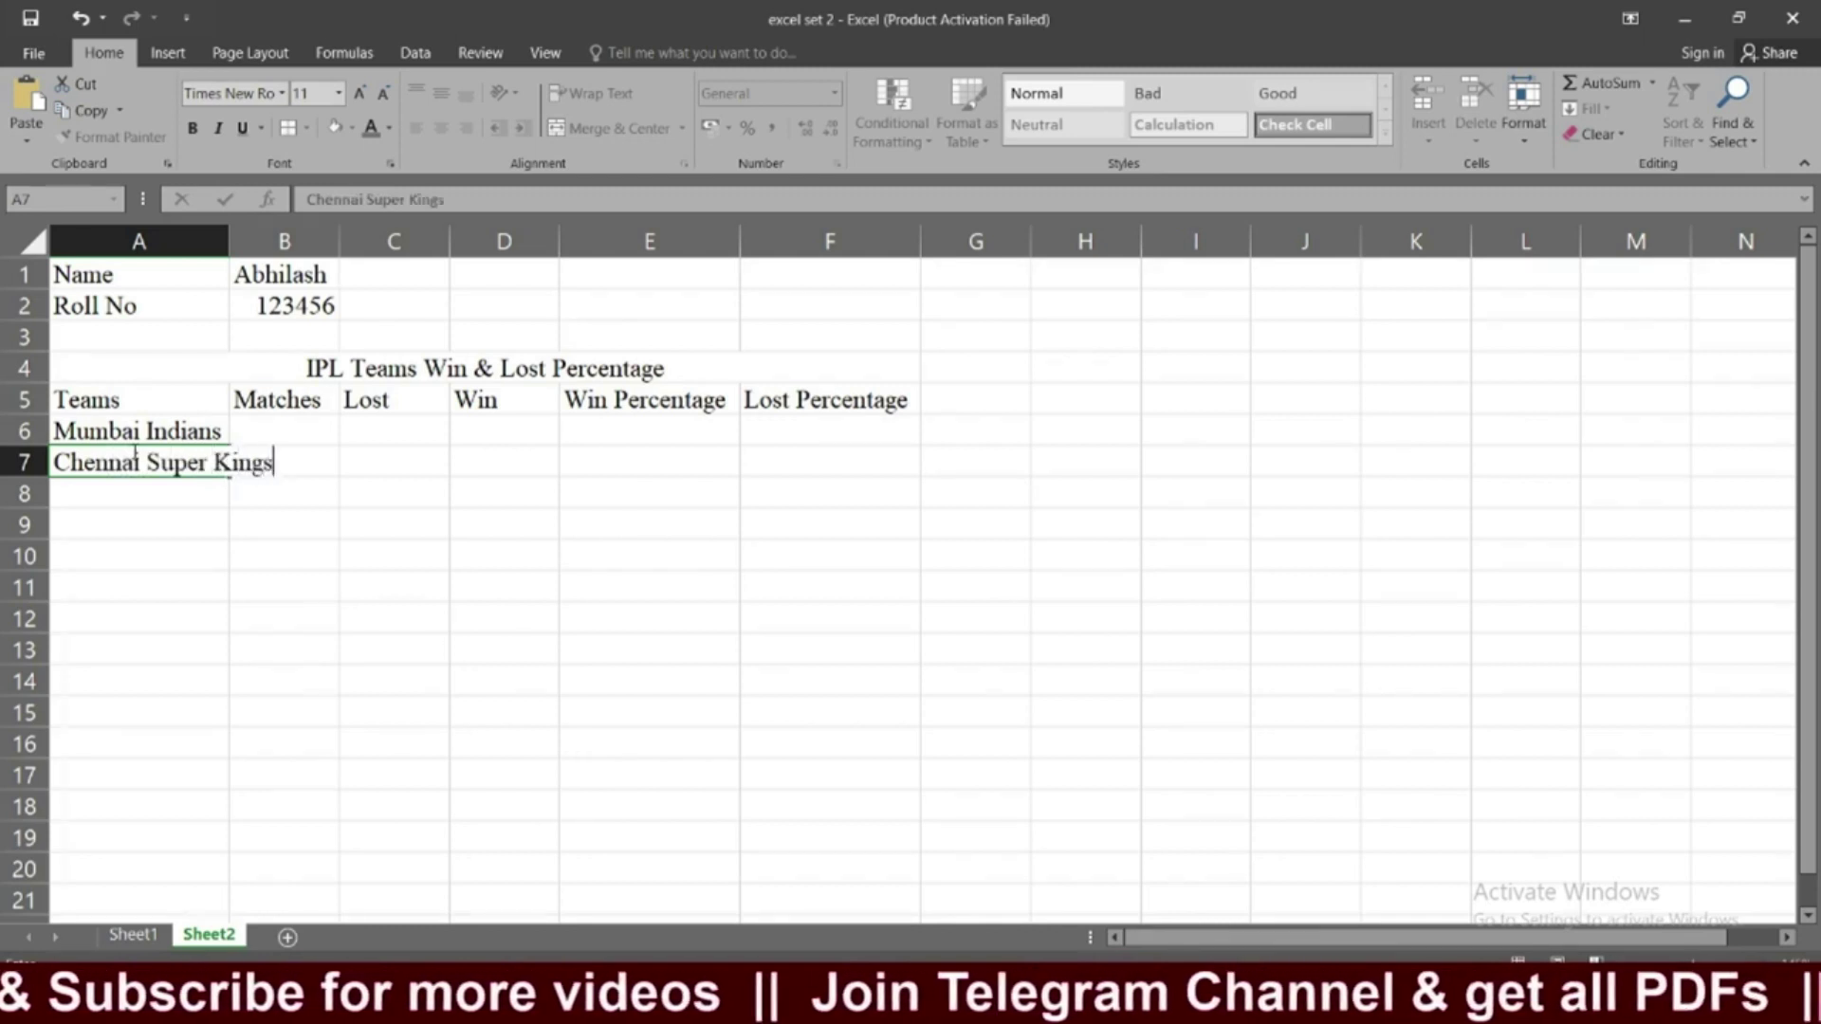
click(148, 525)
click(175, 472)
click(218, 240)
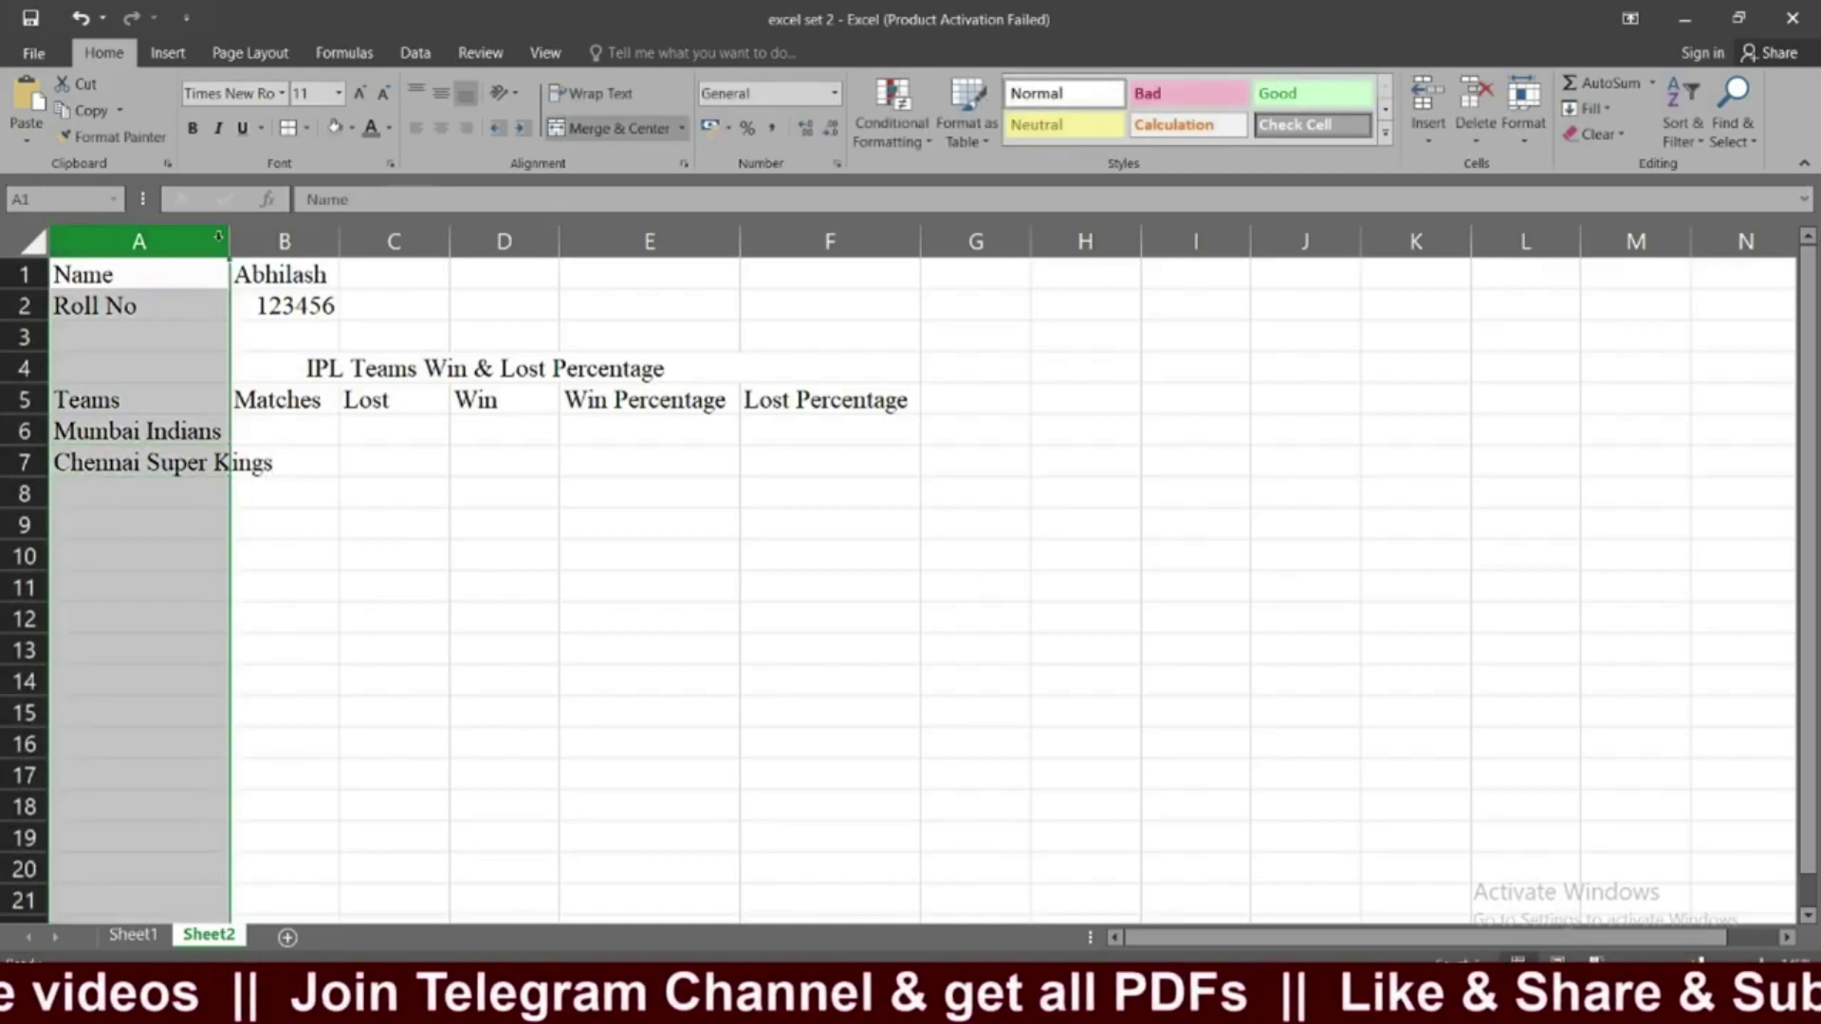
double_click(225, 240)
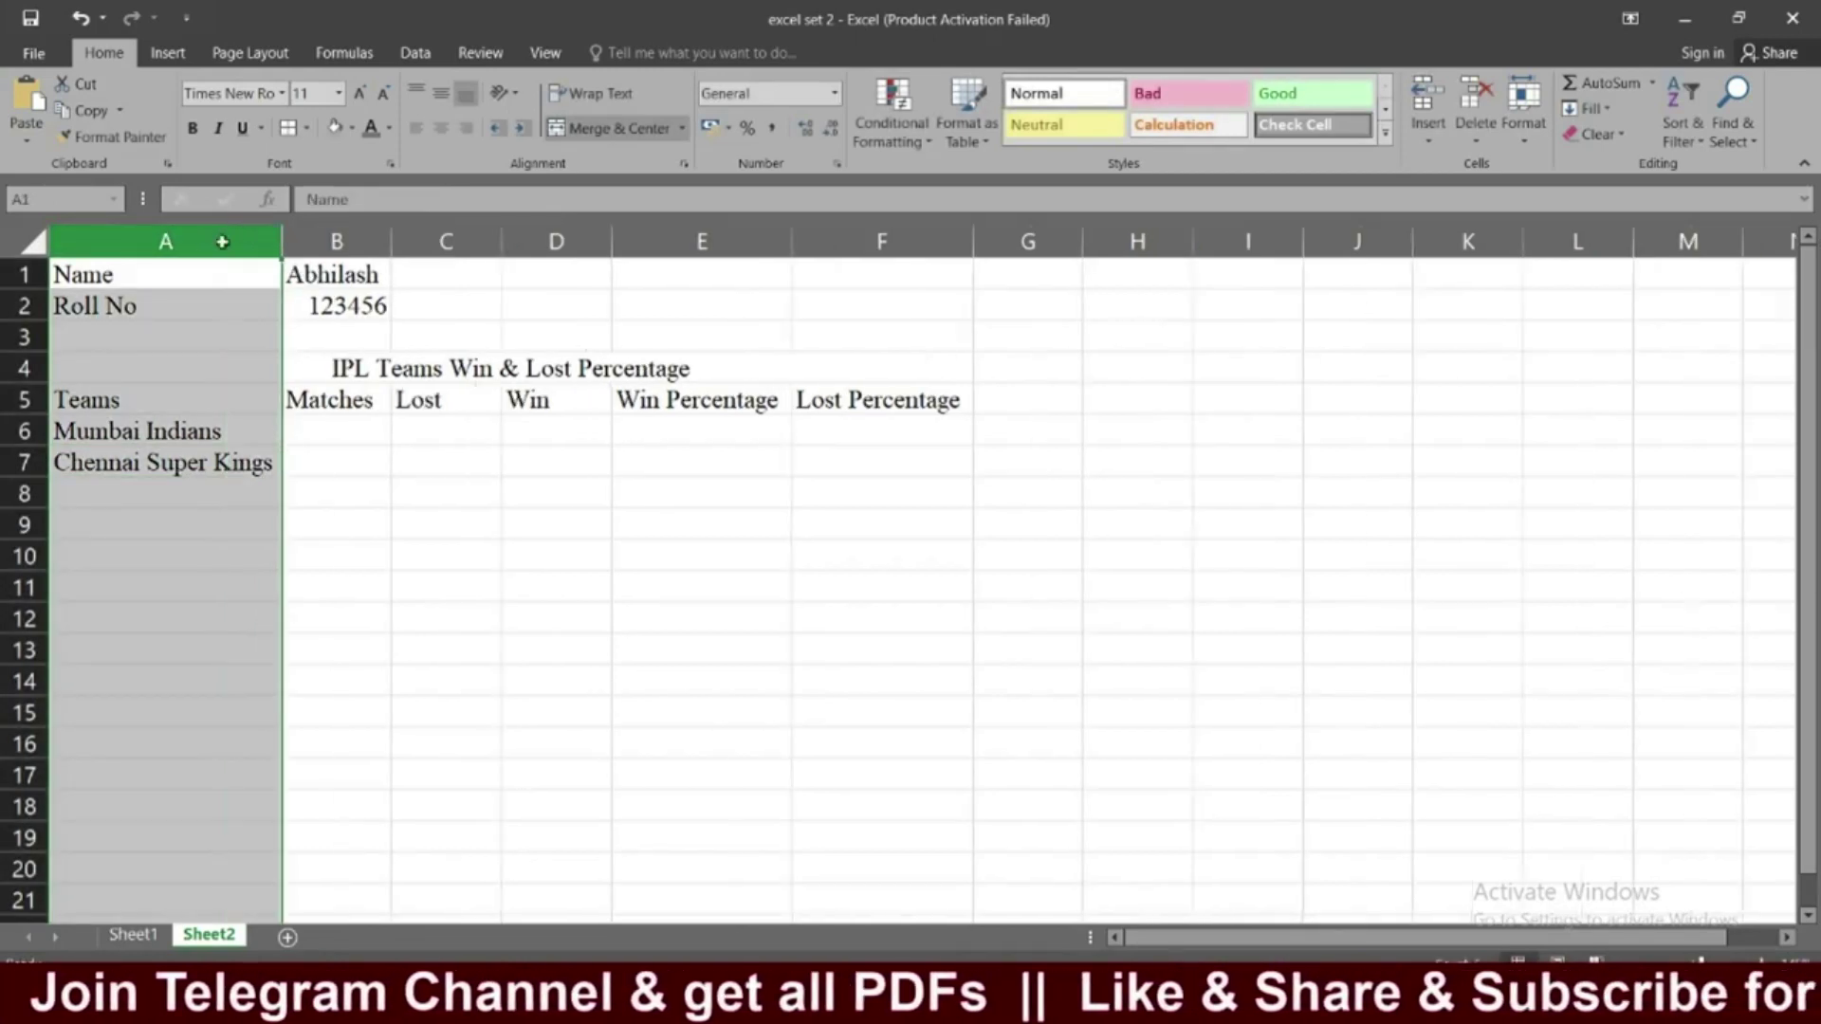
click(212, 485)
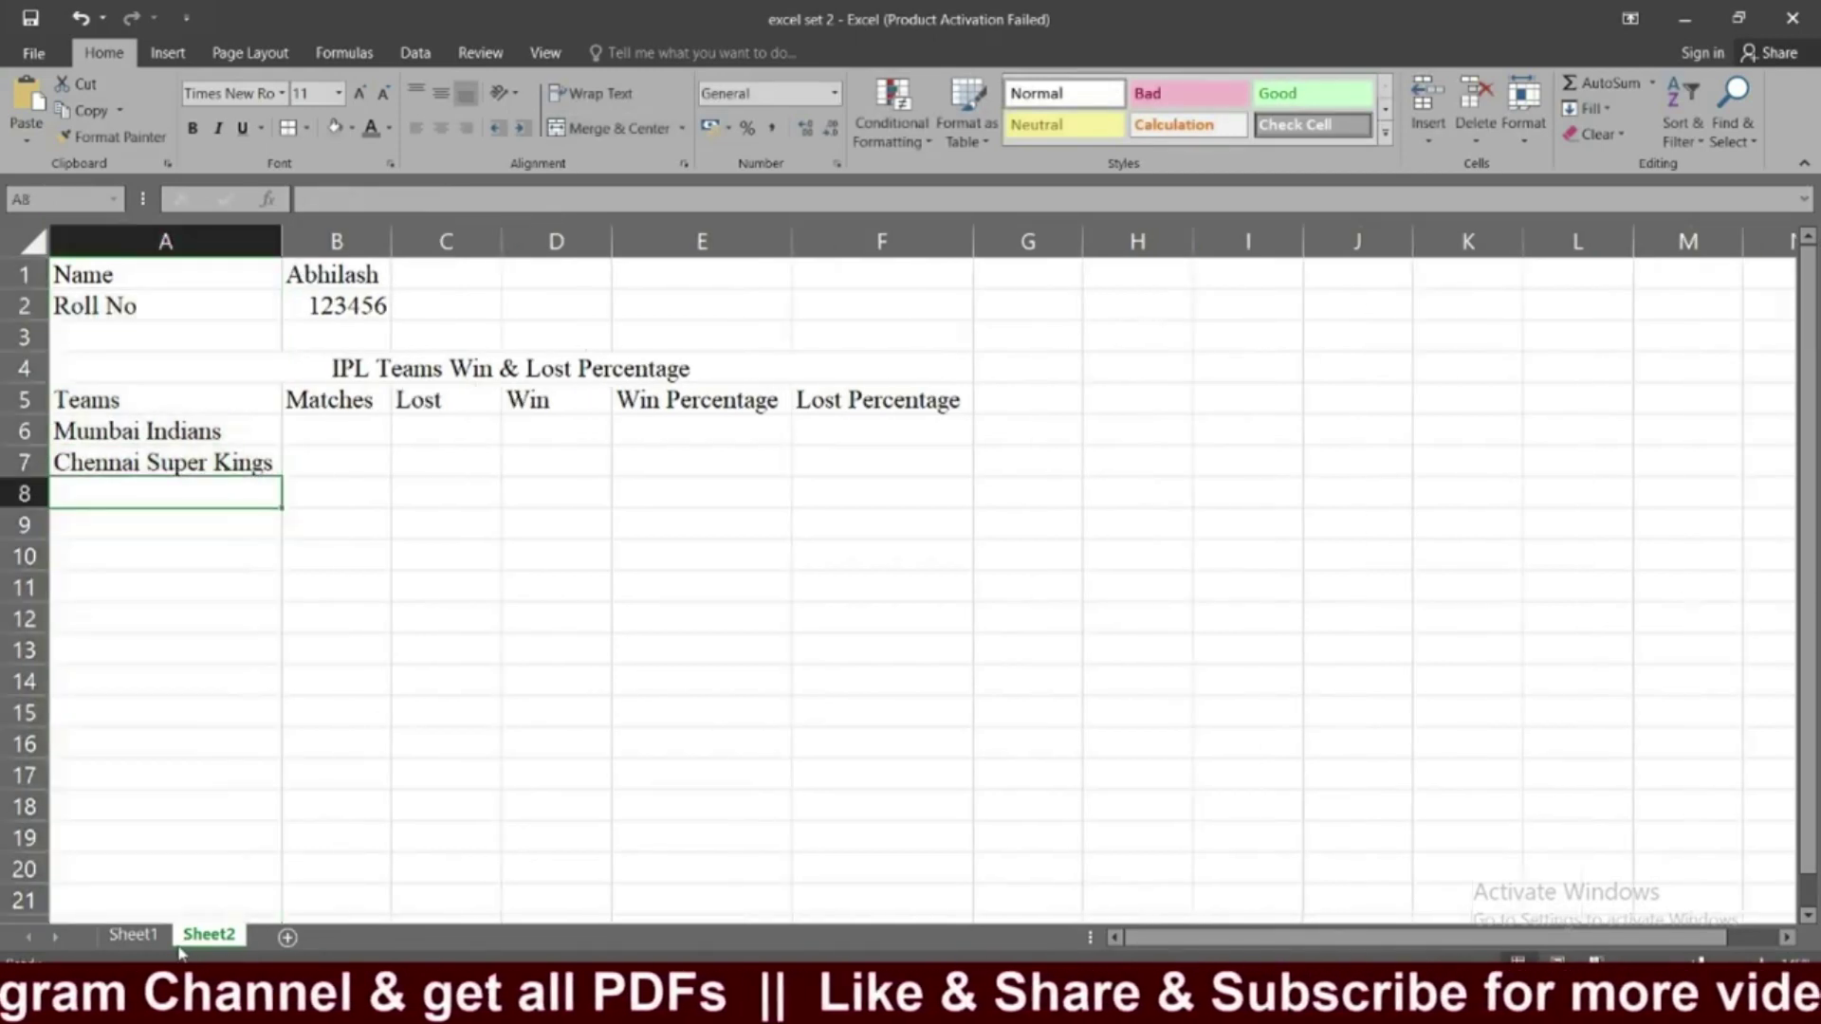
Add Kolkata Knight Riders in A8 and refit column A's width.
click(142, 937)
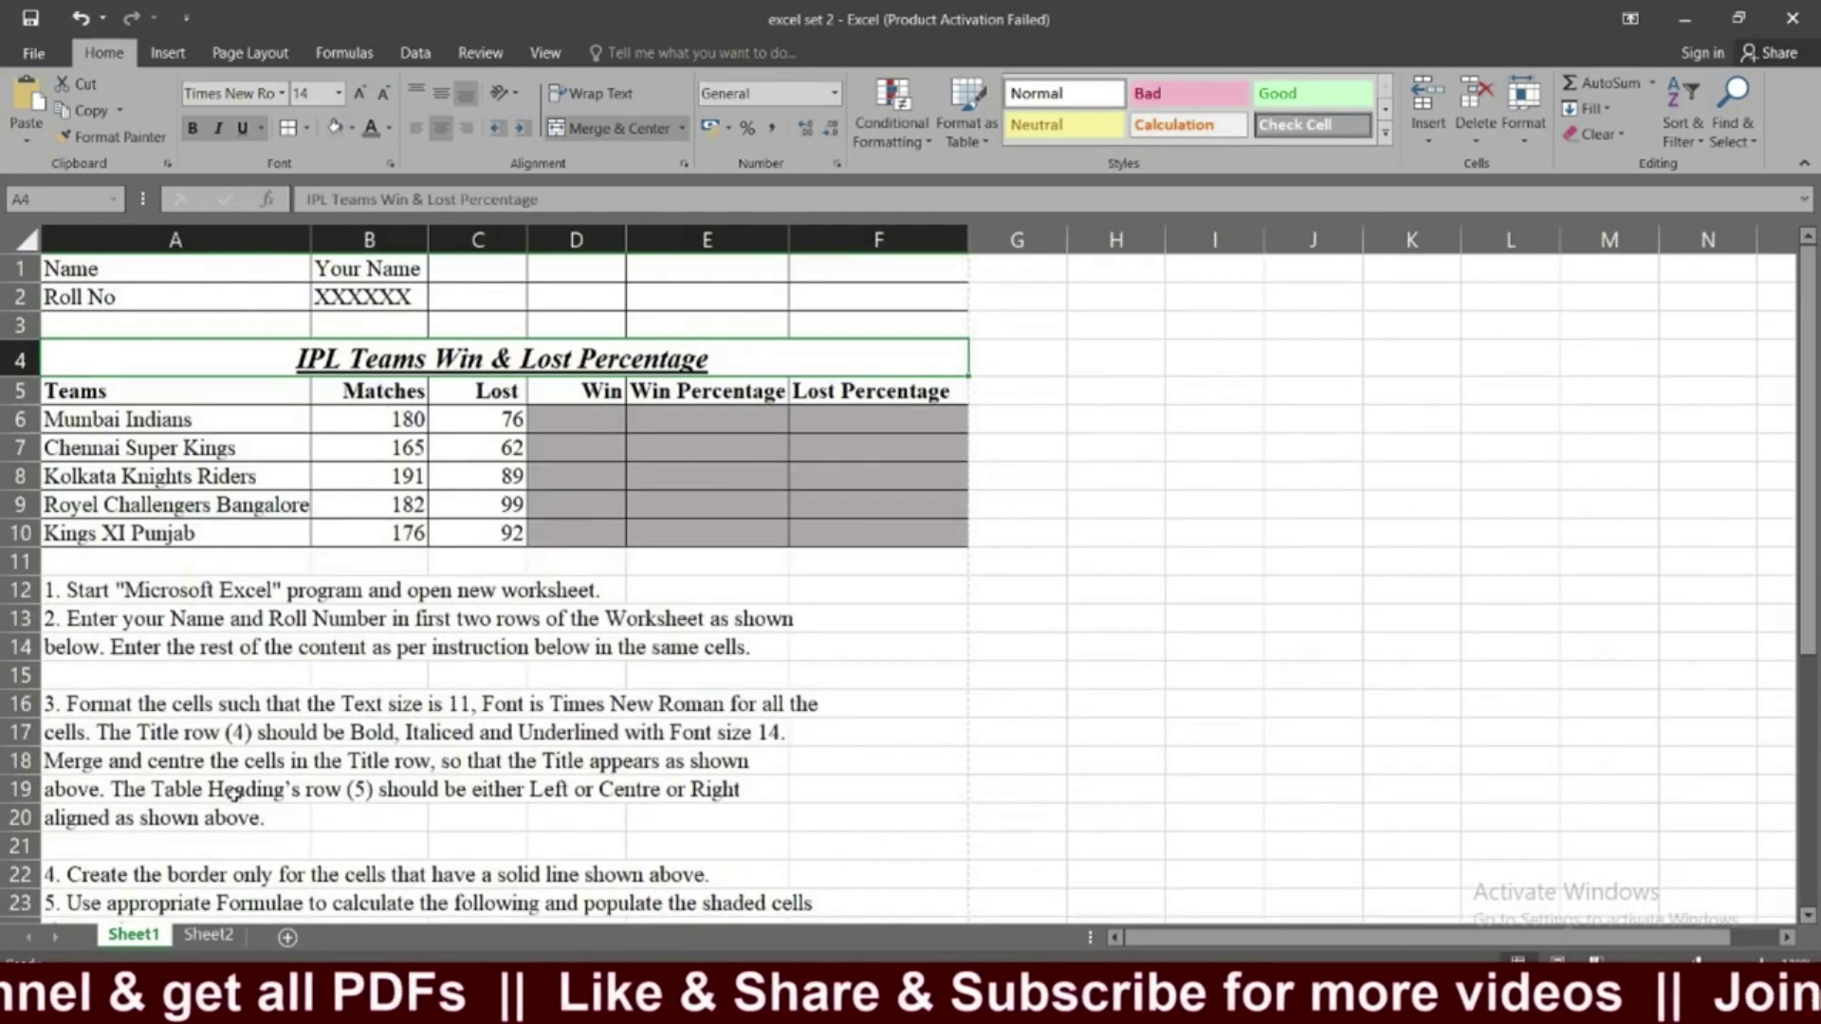
click(208, 936)
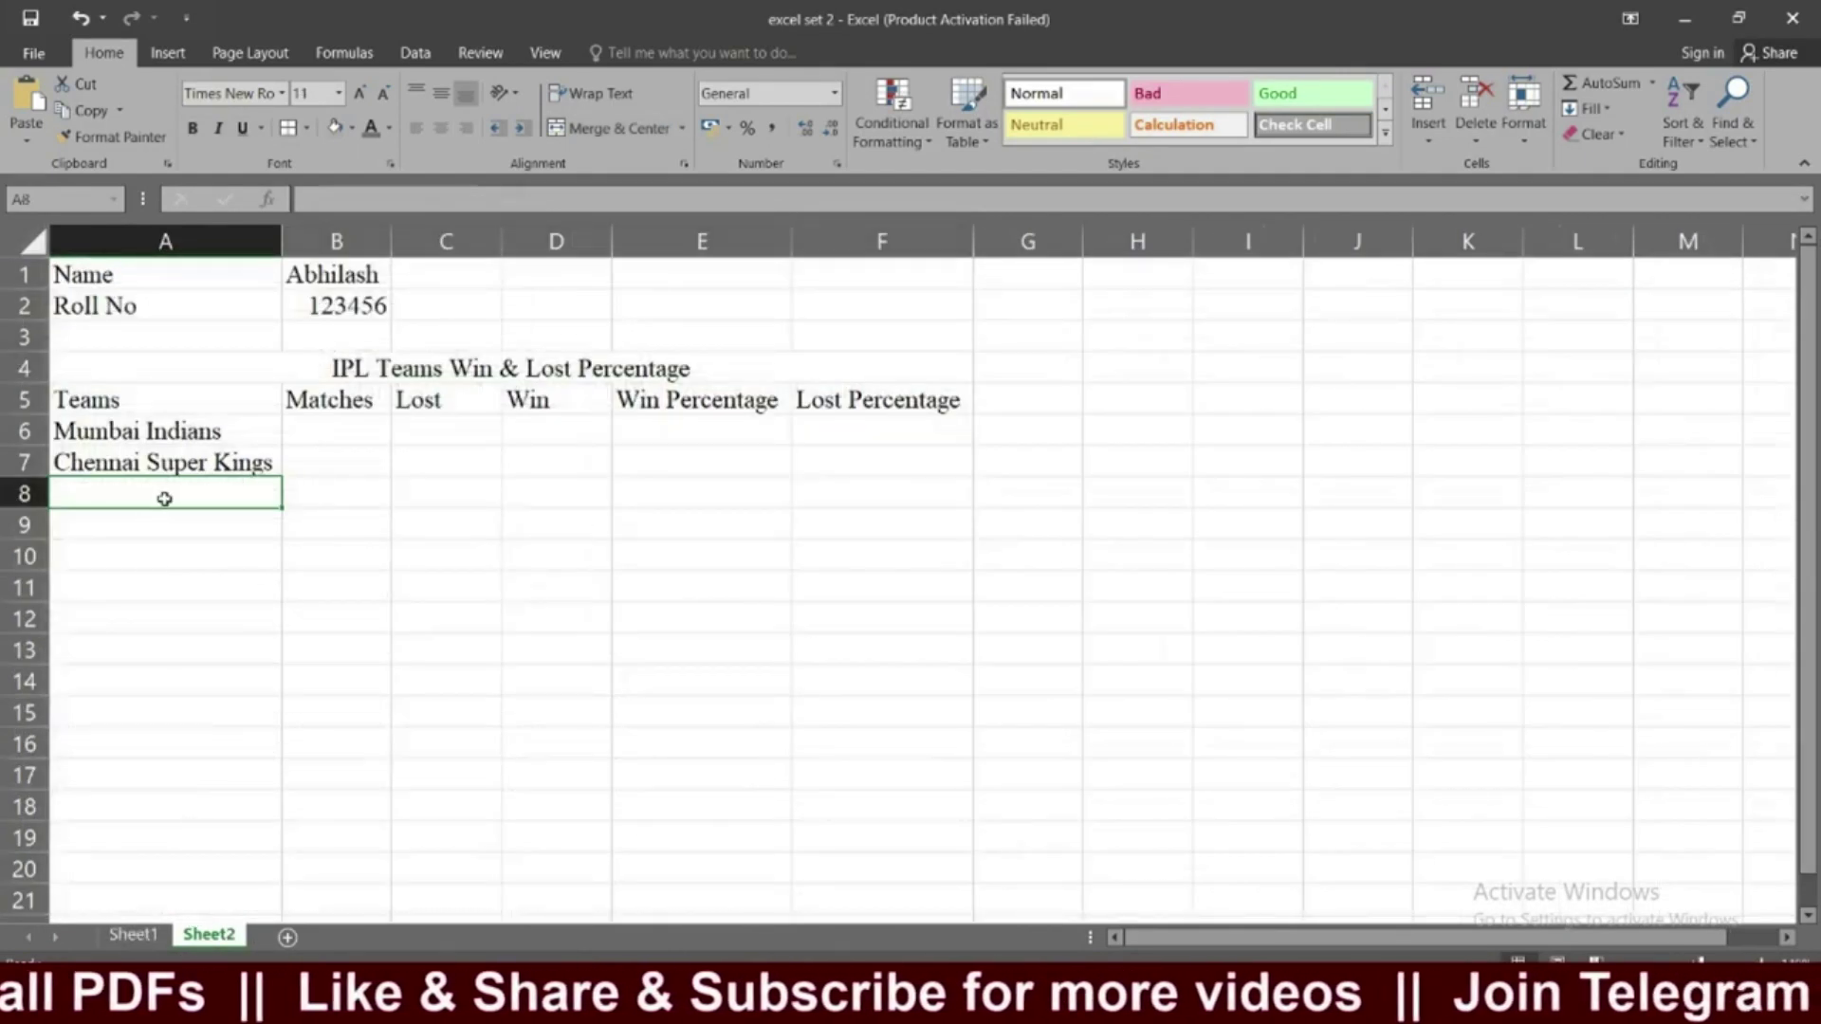
text(Kolkata Knieg)
key(BackSpace)
text(gh)
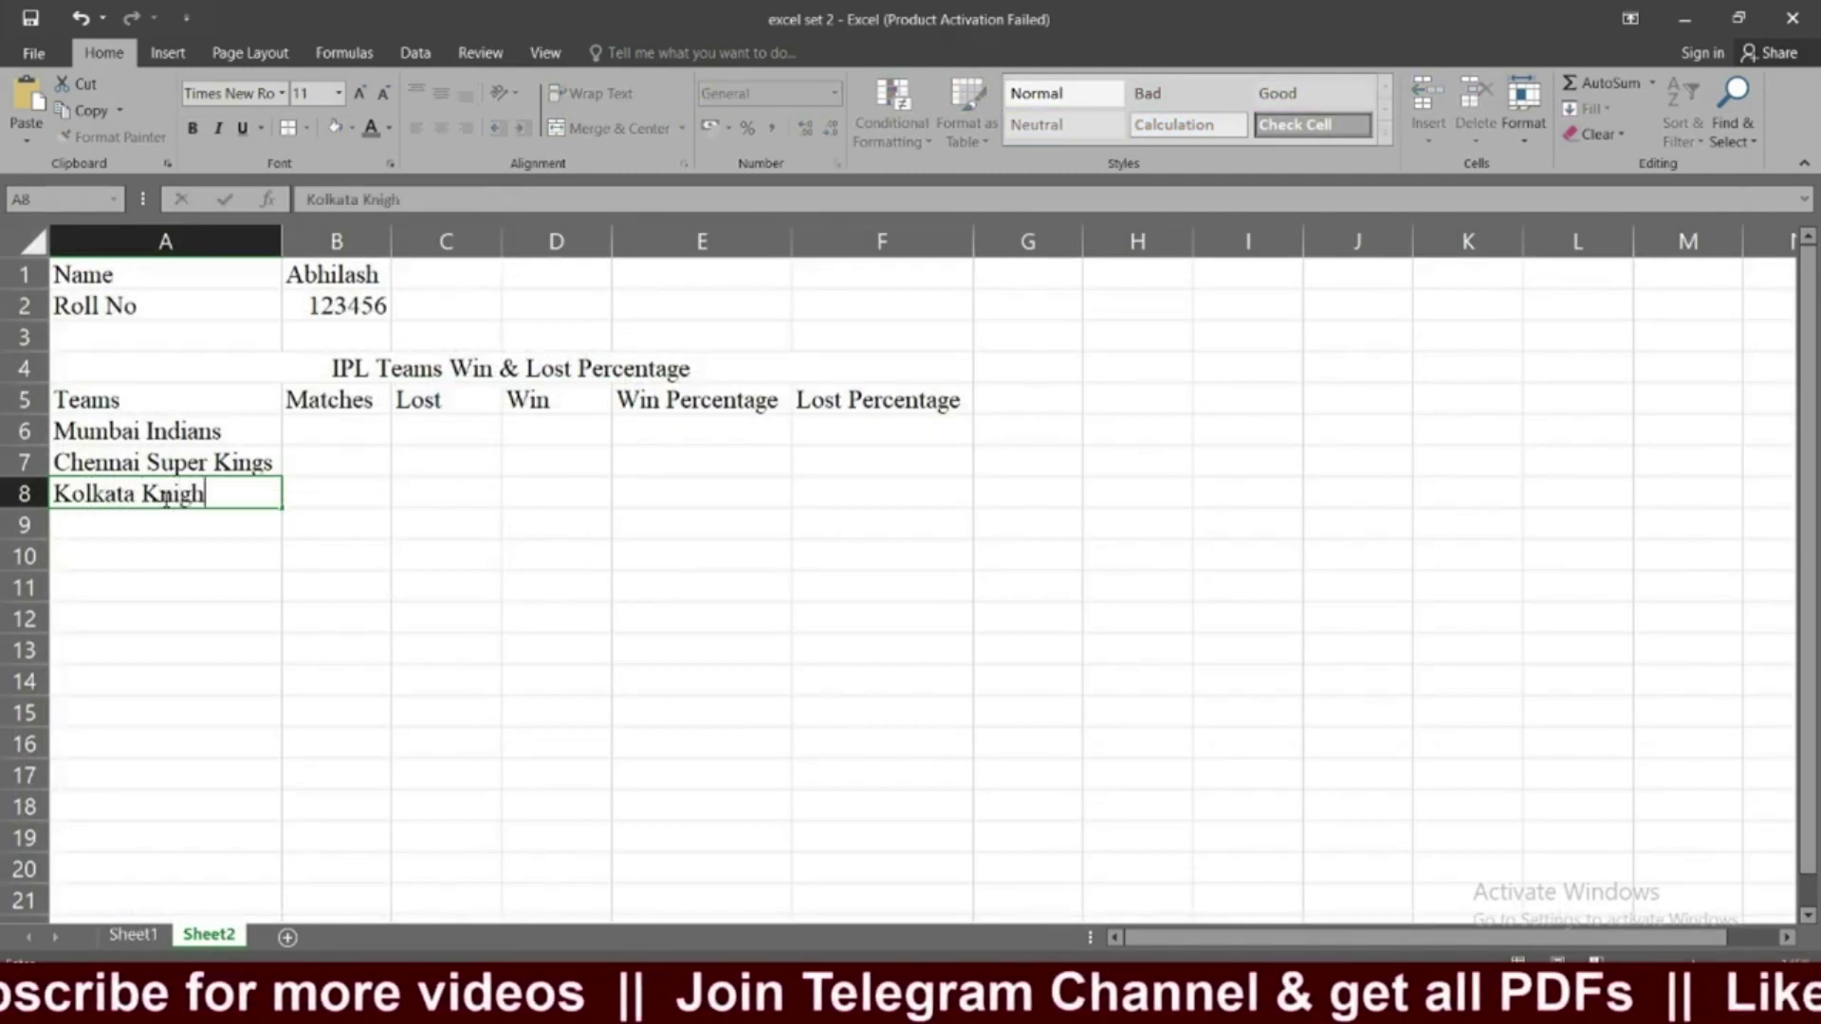
text(t Riders)
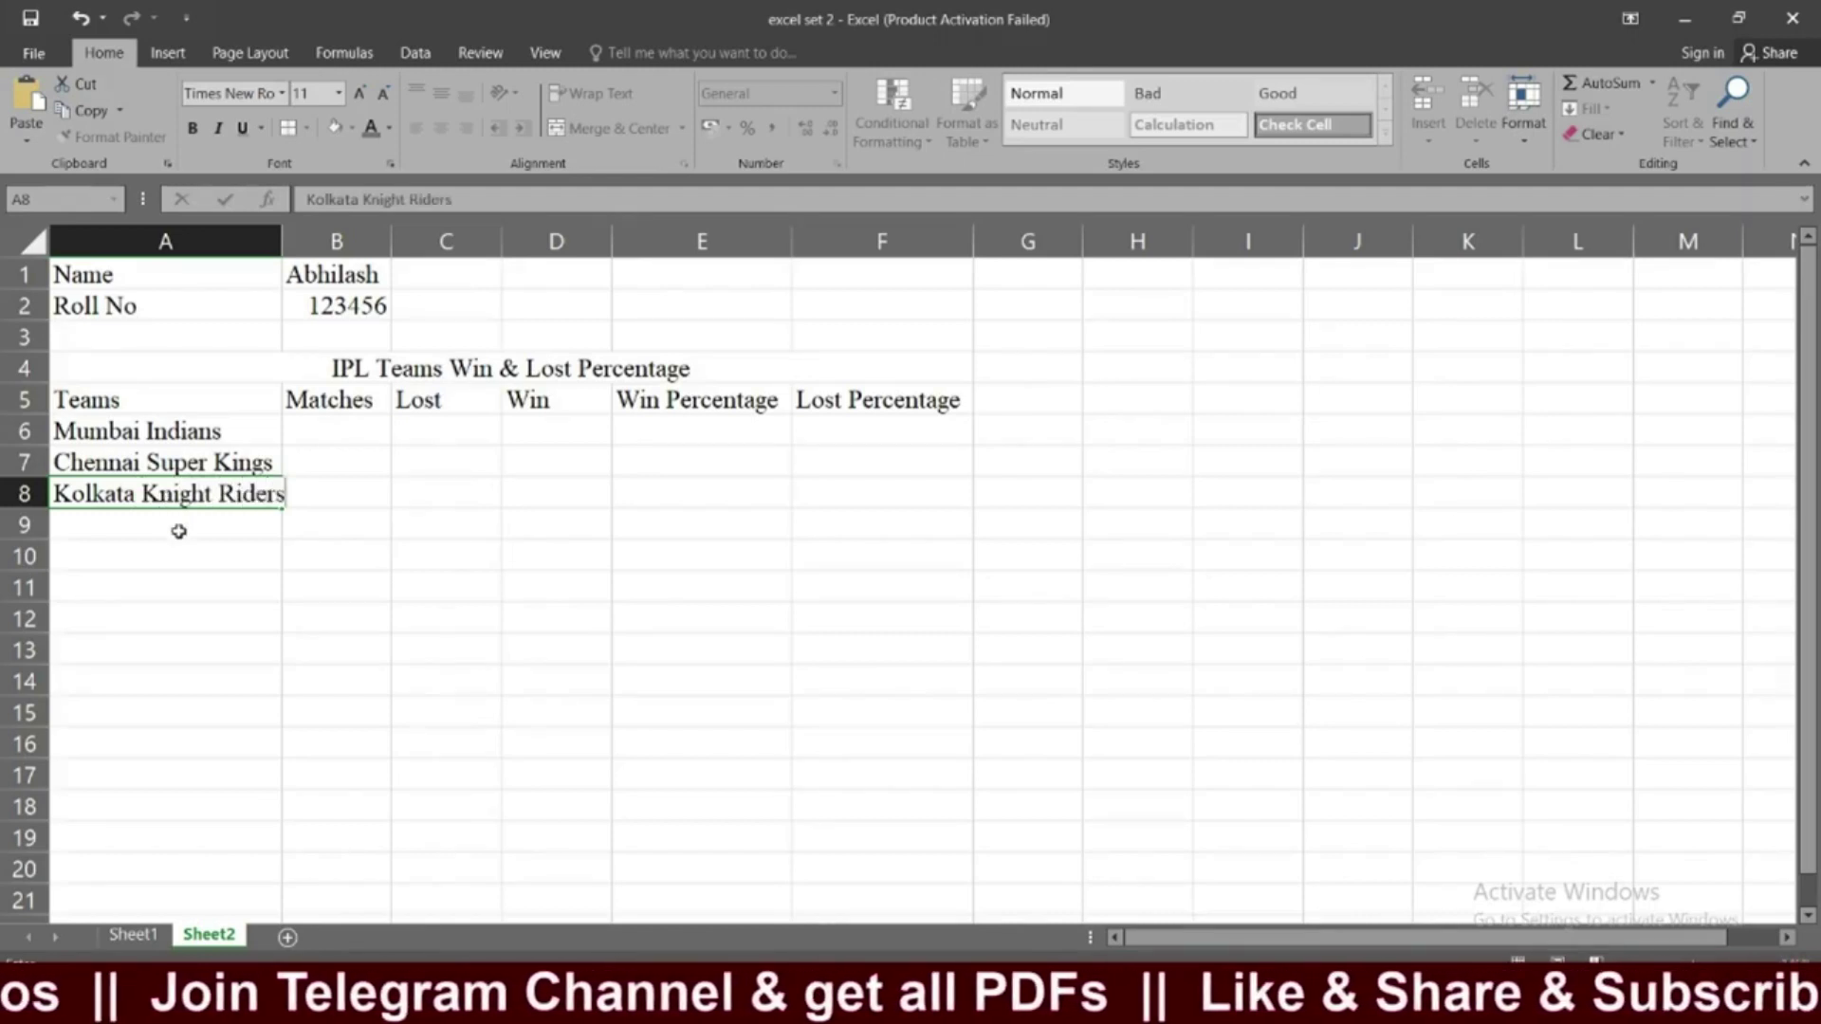
click(213, 574)
click(232, 501)
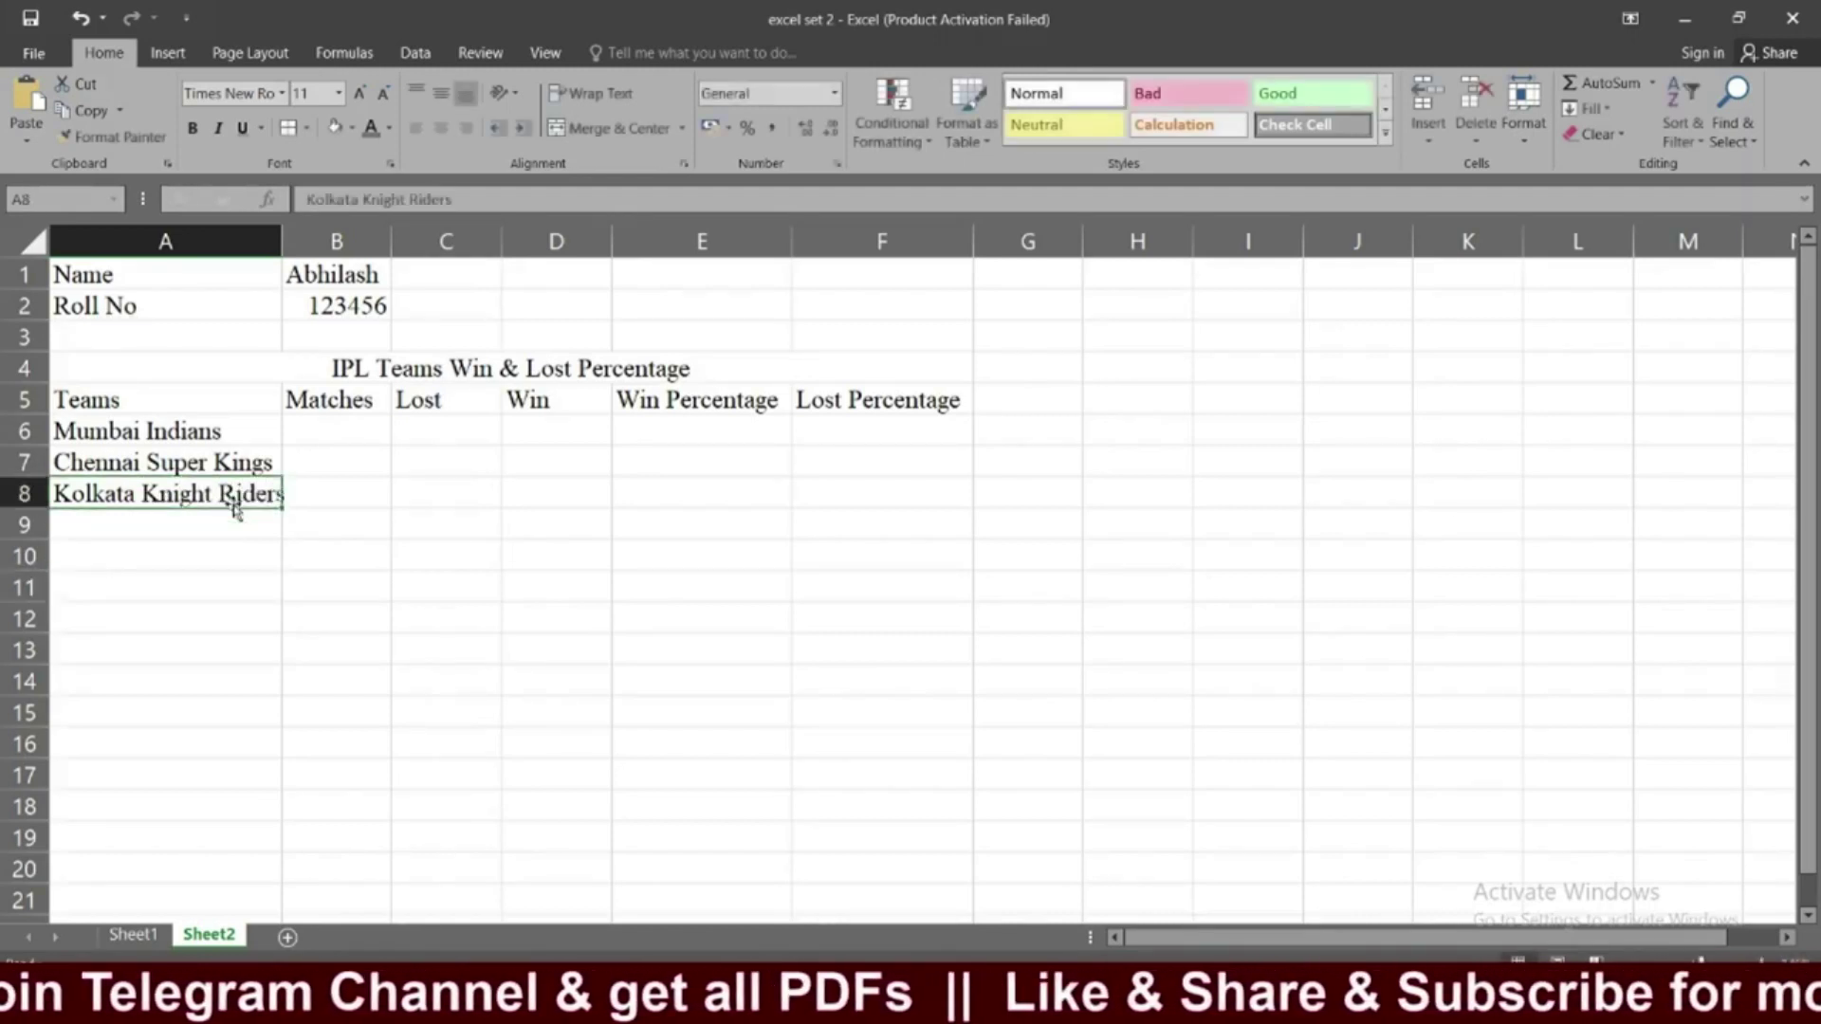
click(266, 246)
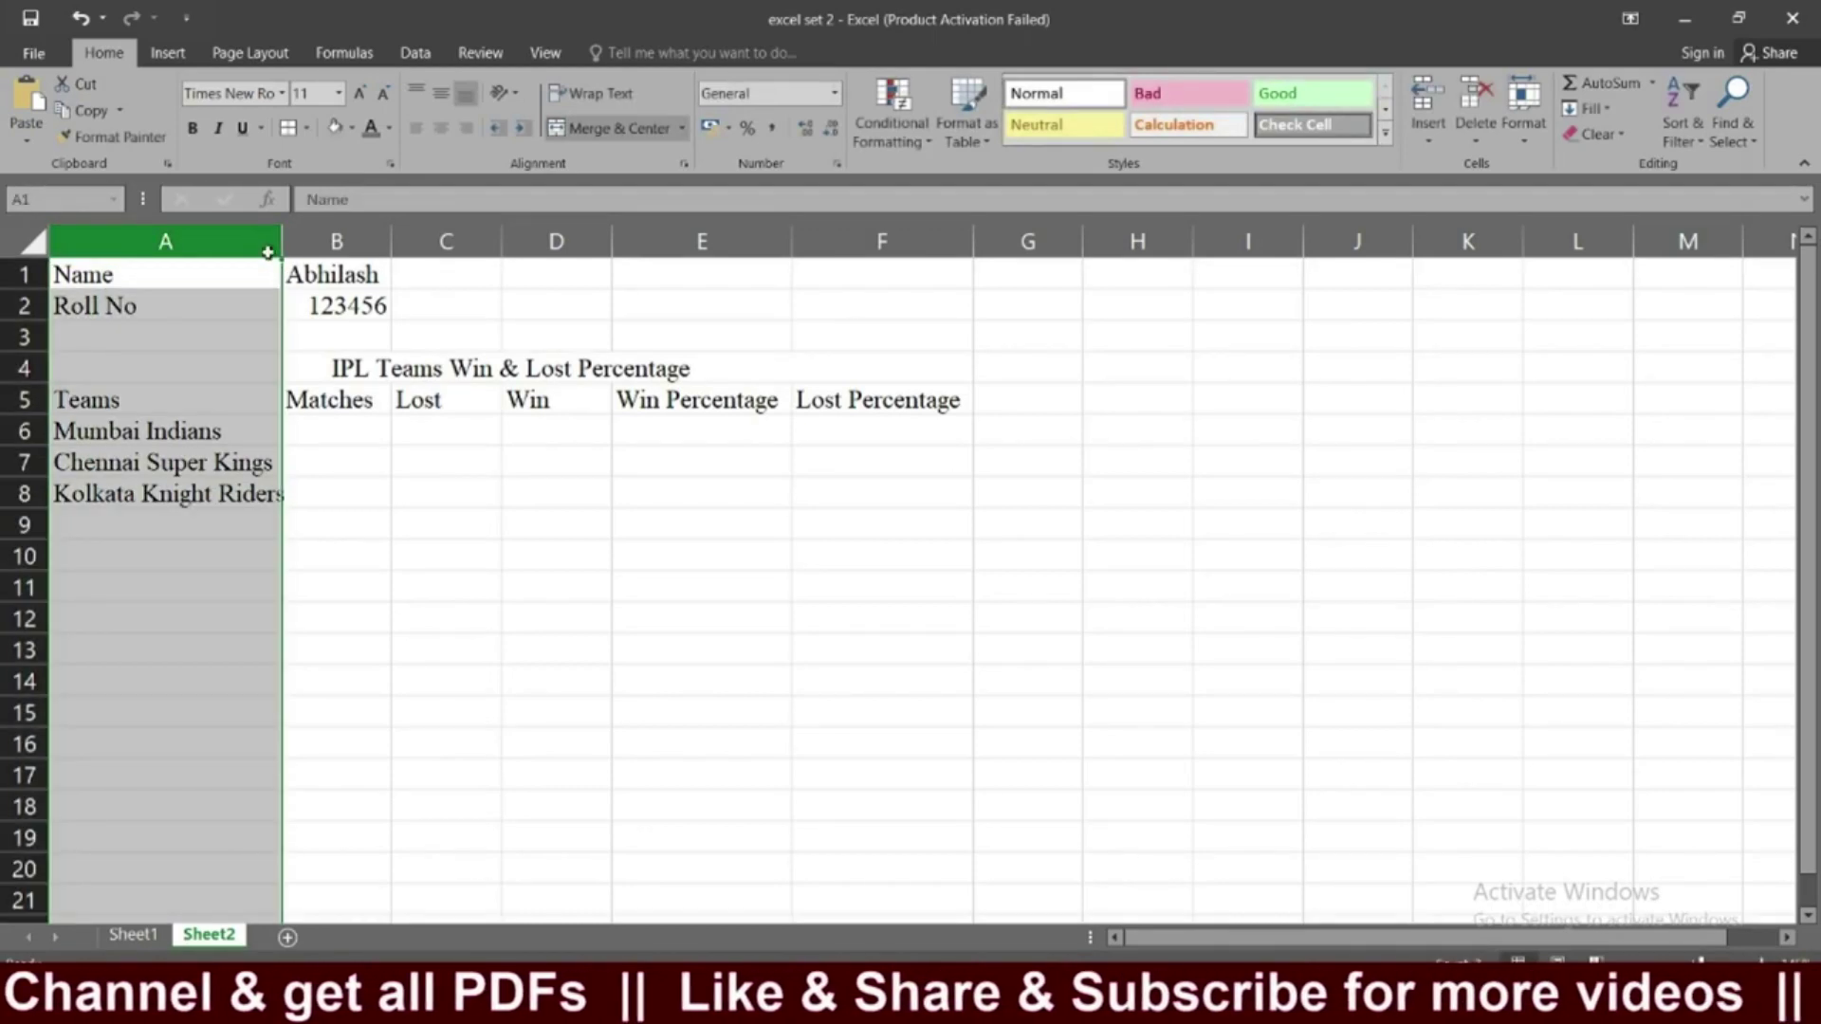
double_click(268, 248)
click(264, 496)
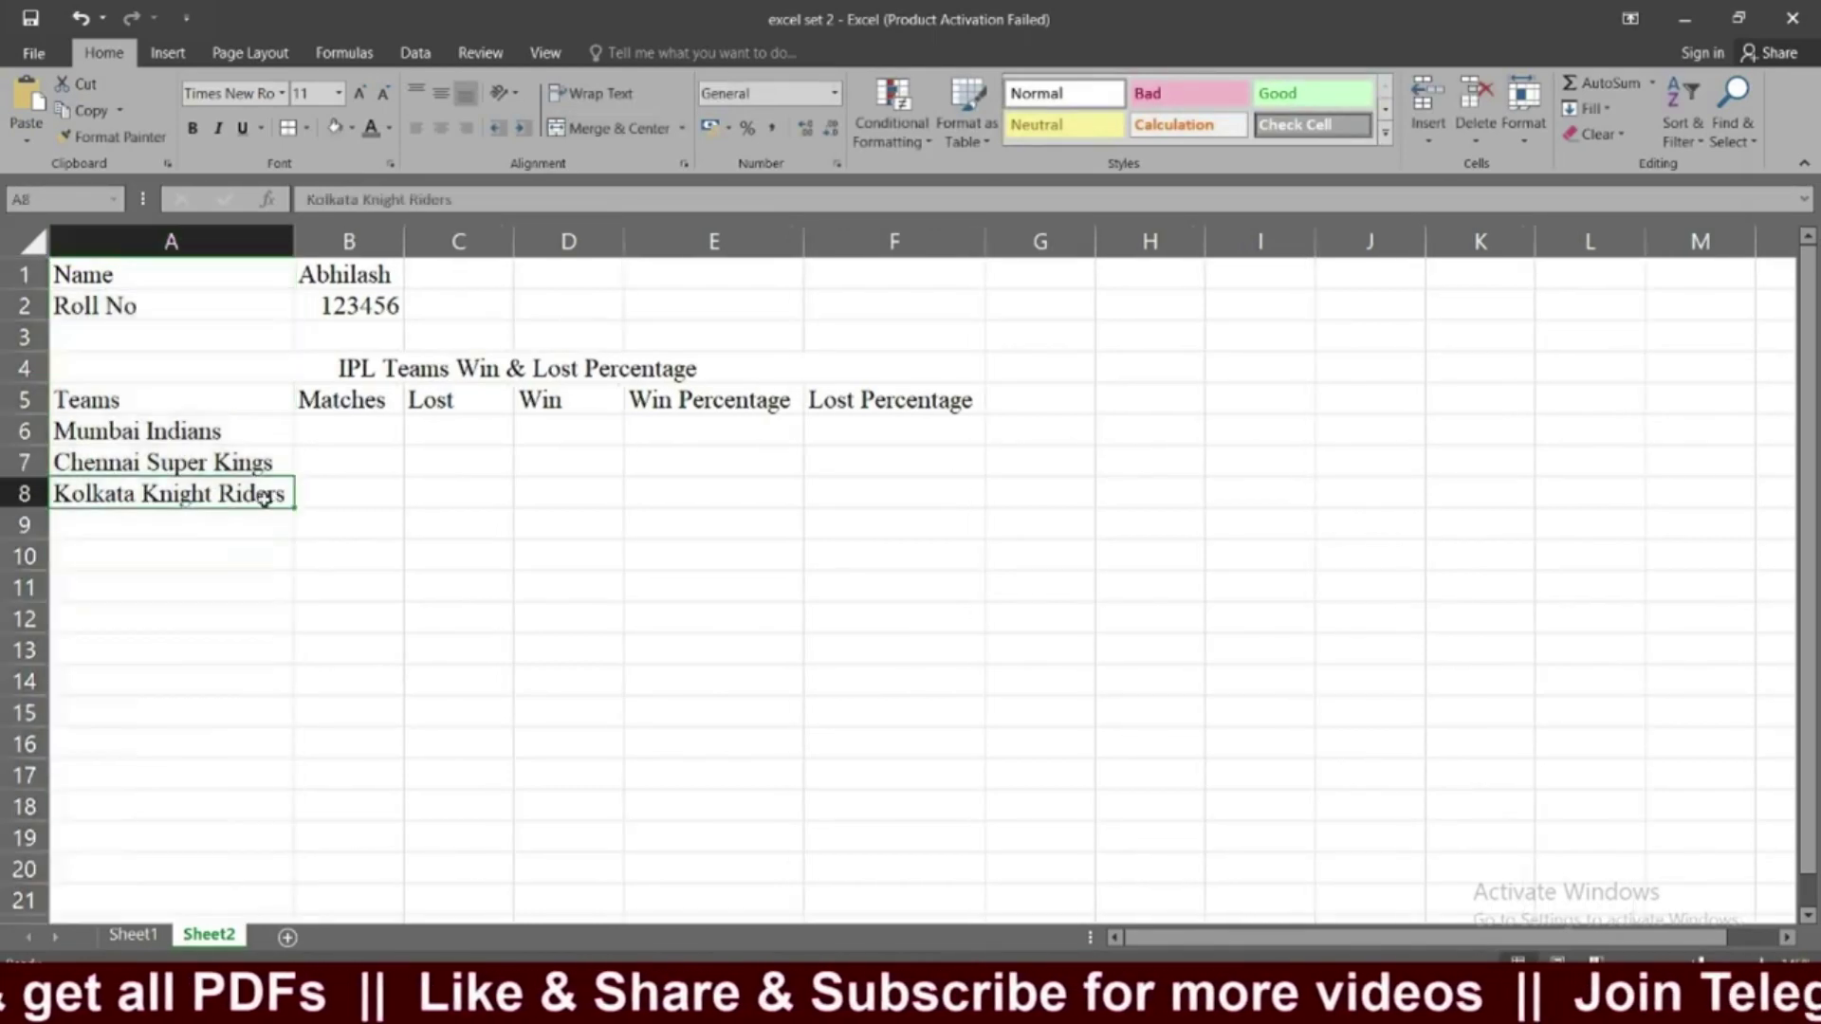
Add Royal Challengers Bangalore in A9 and widen column A to fit it.
click(133, 934)
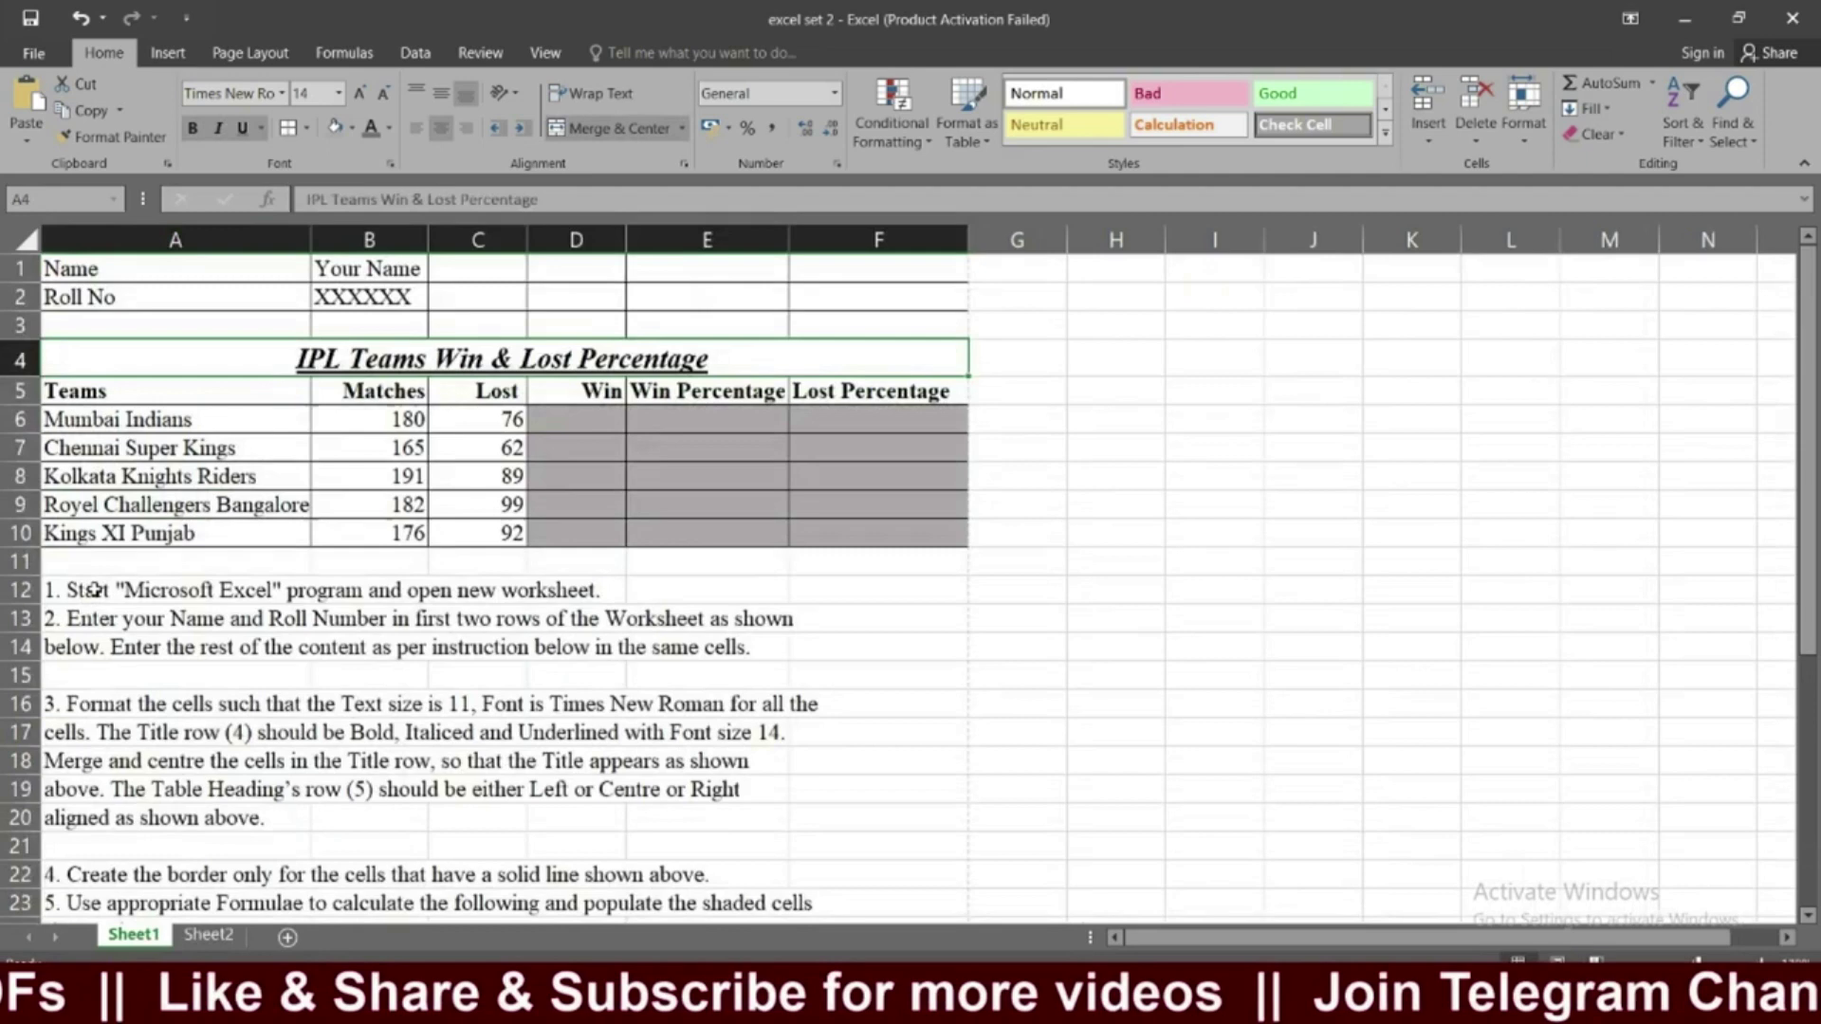
click(220, 920)
click(209, 934)
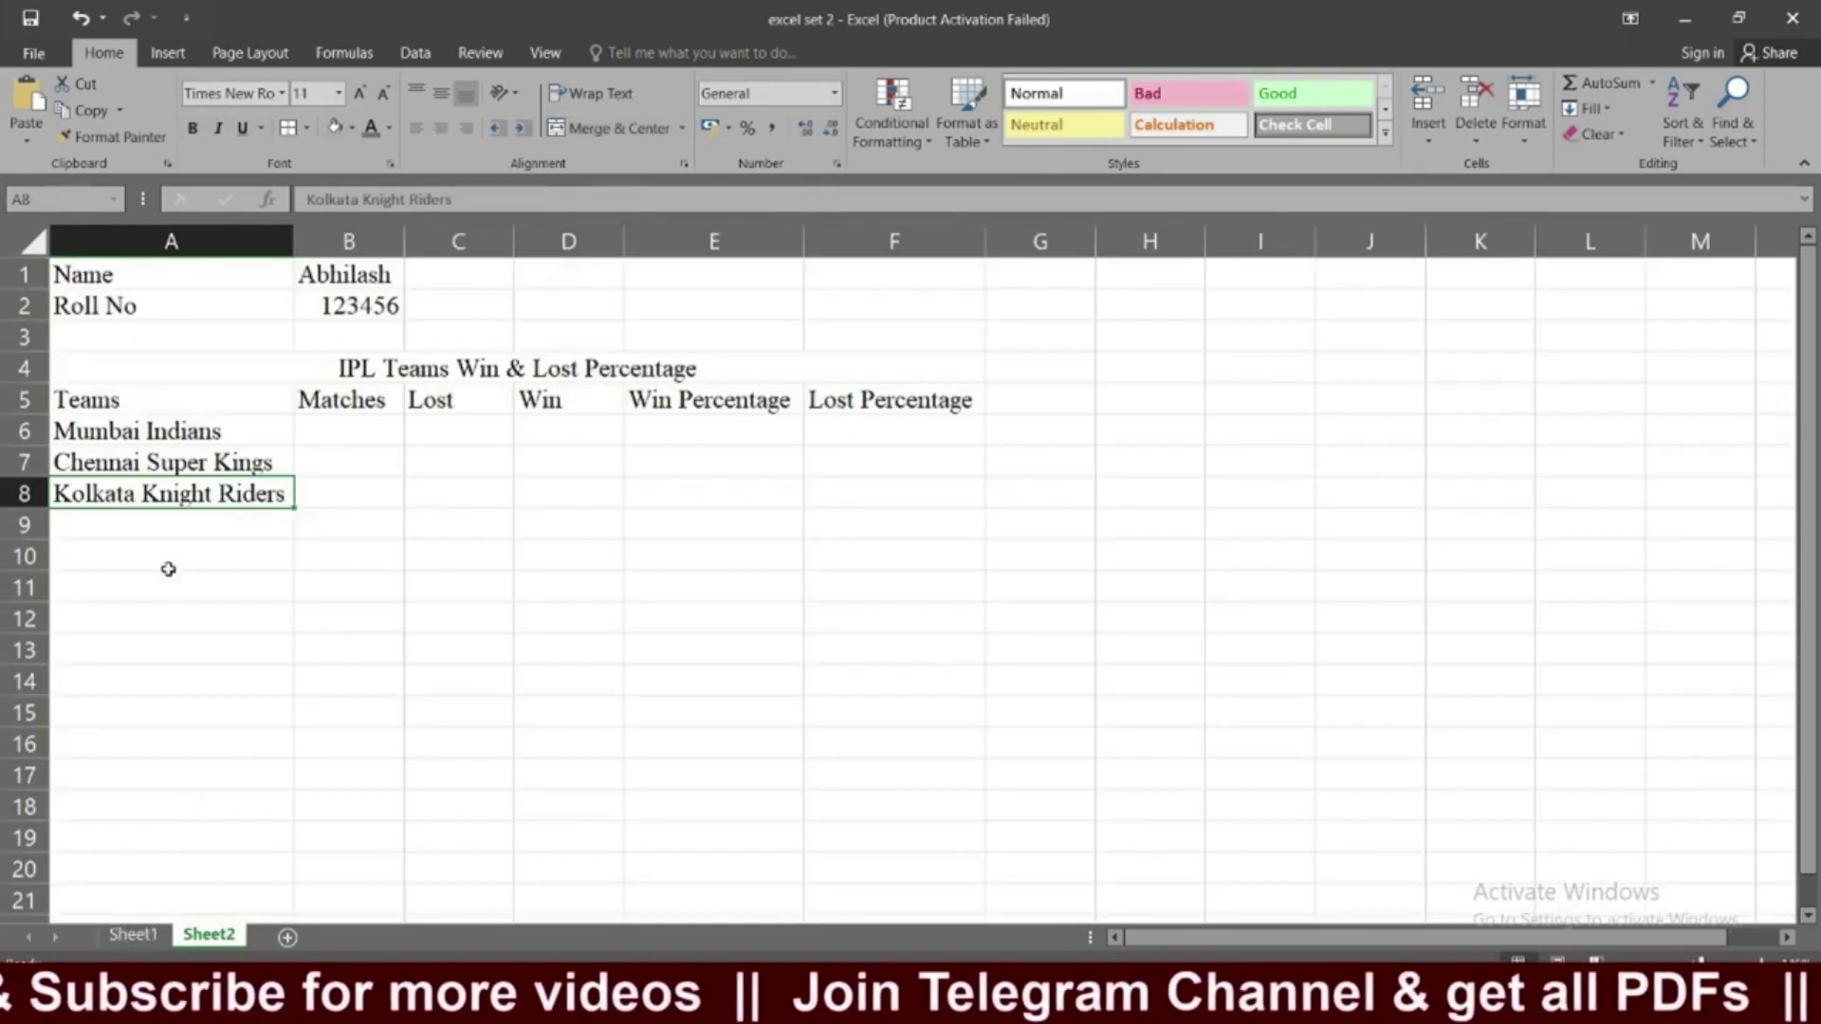
click(189, 525)
text(R)
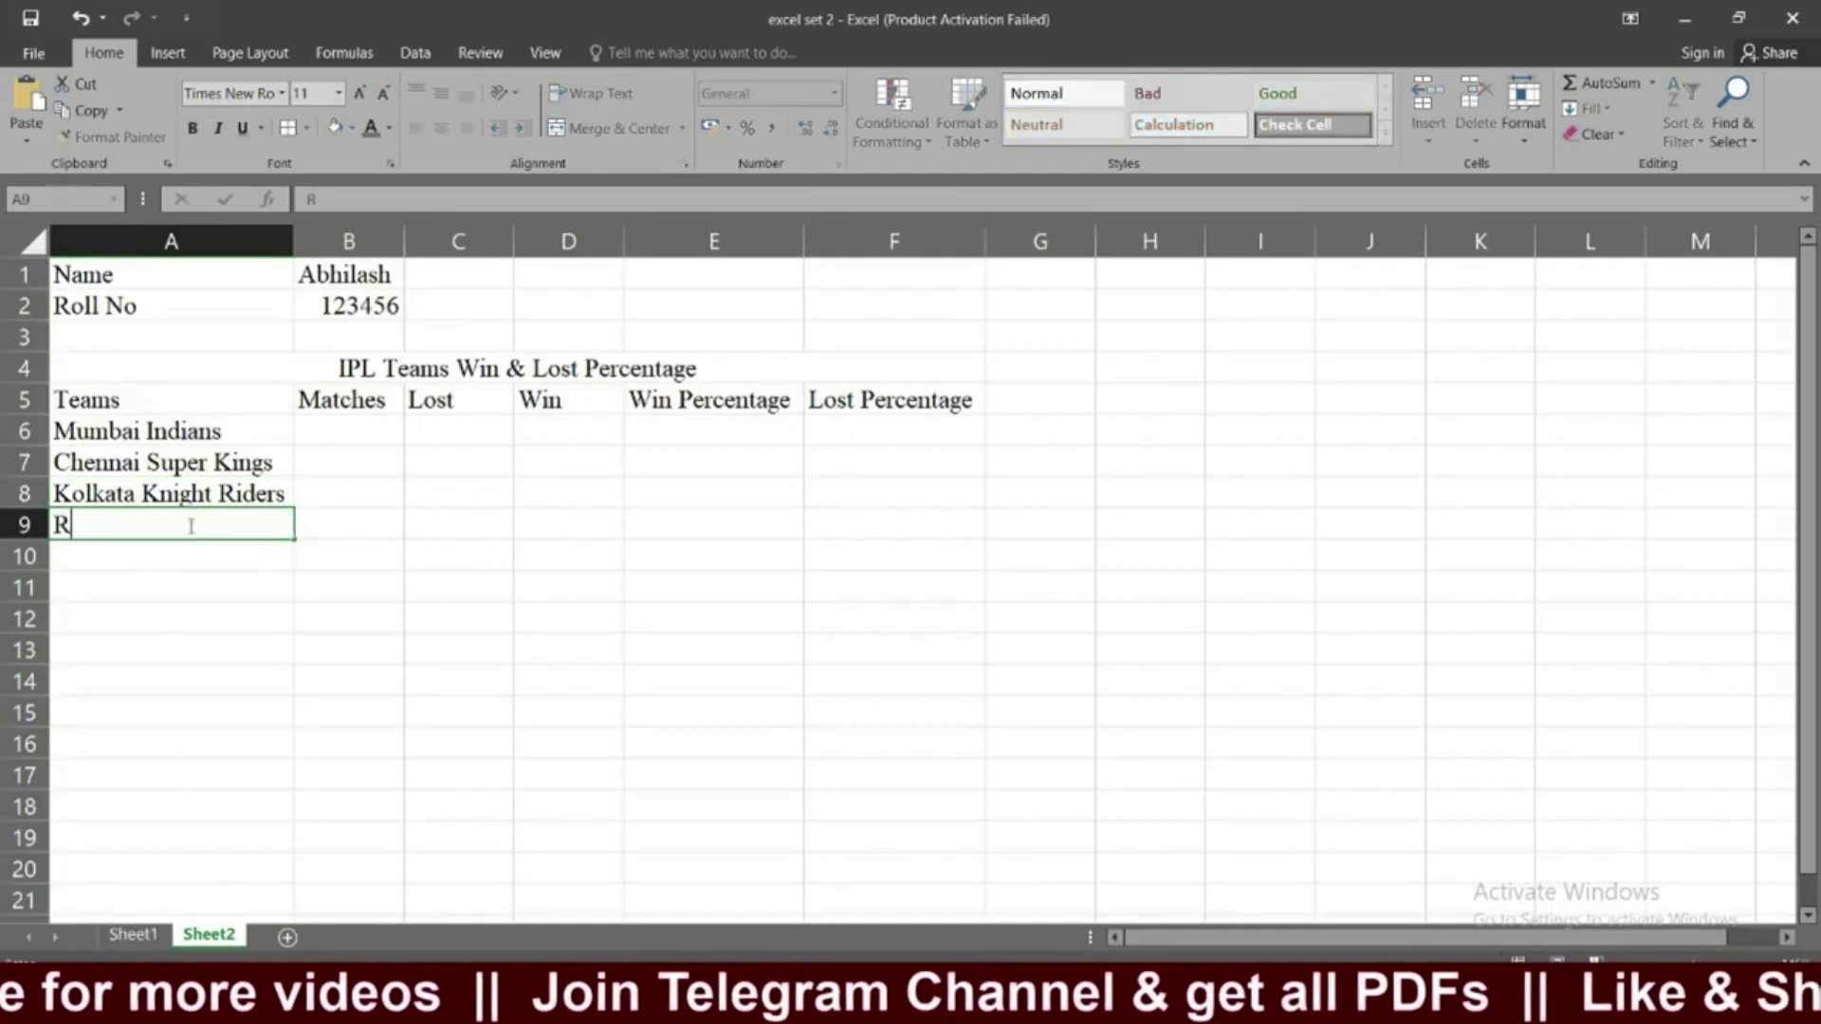
text(oya)
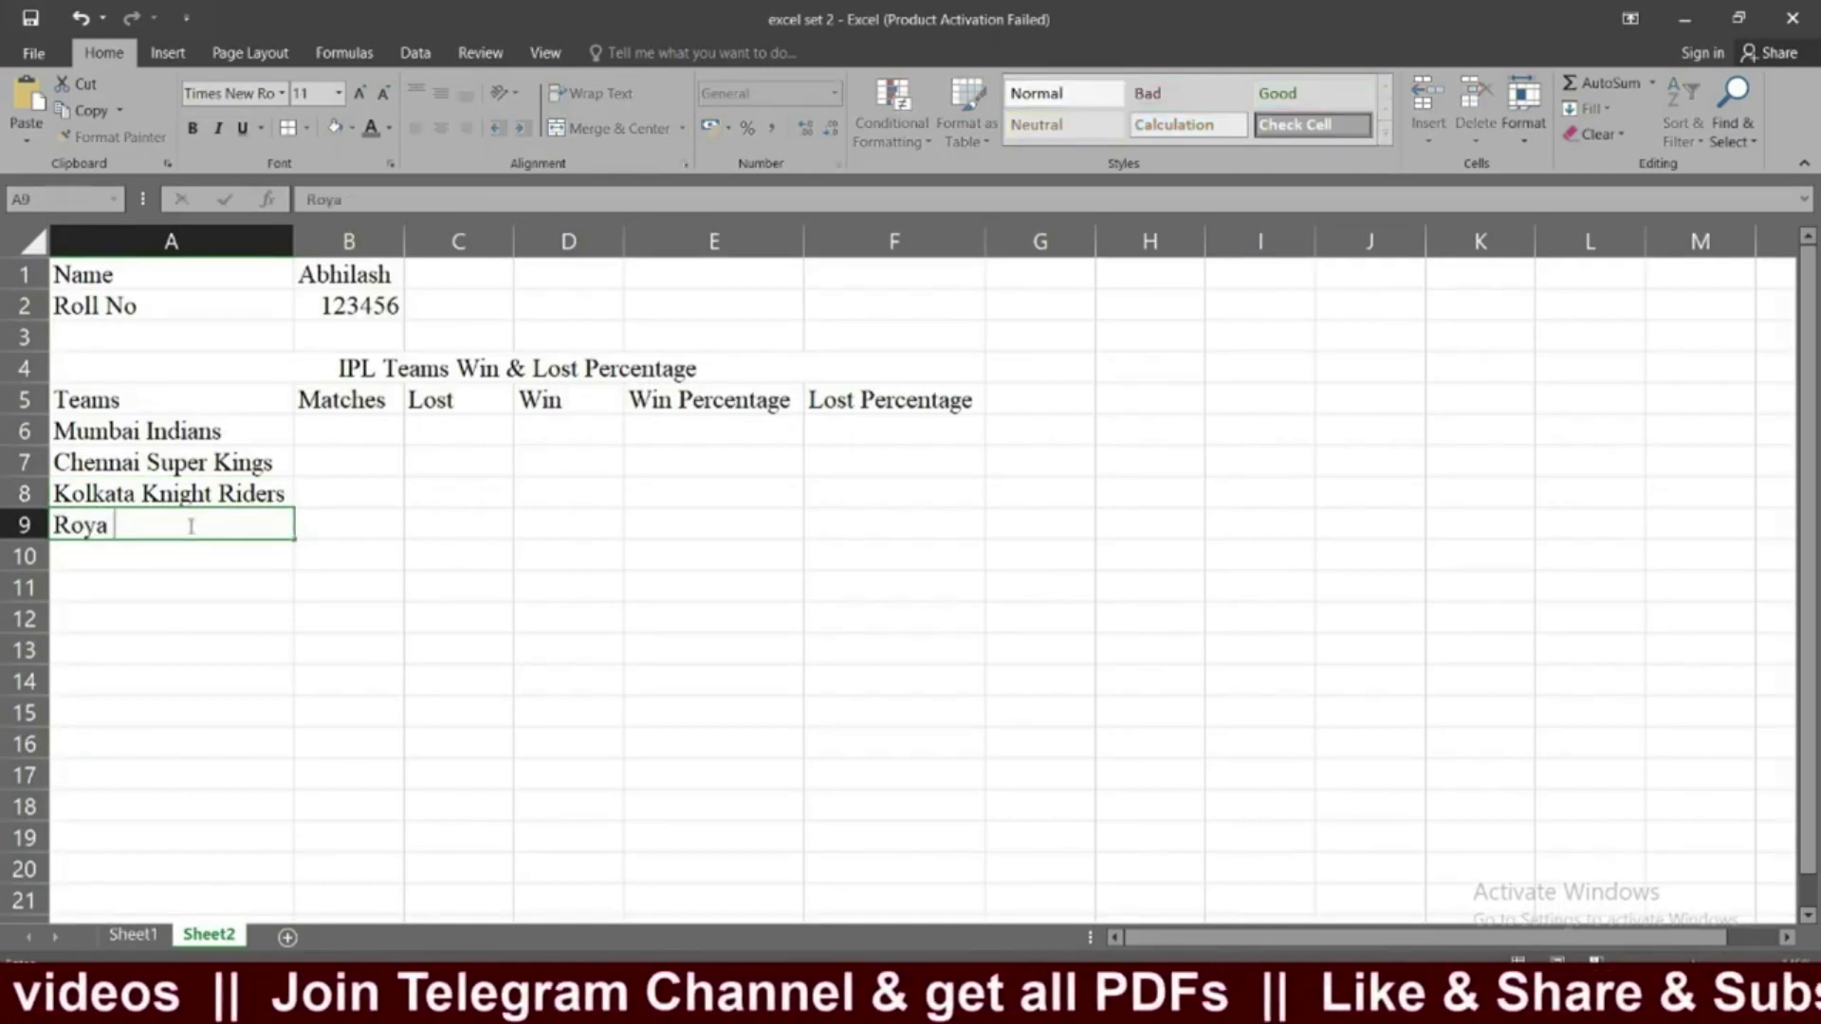
key(BackSpace)
key(BackSpace)
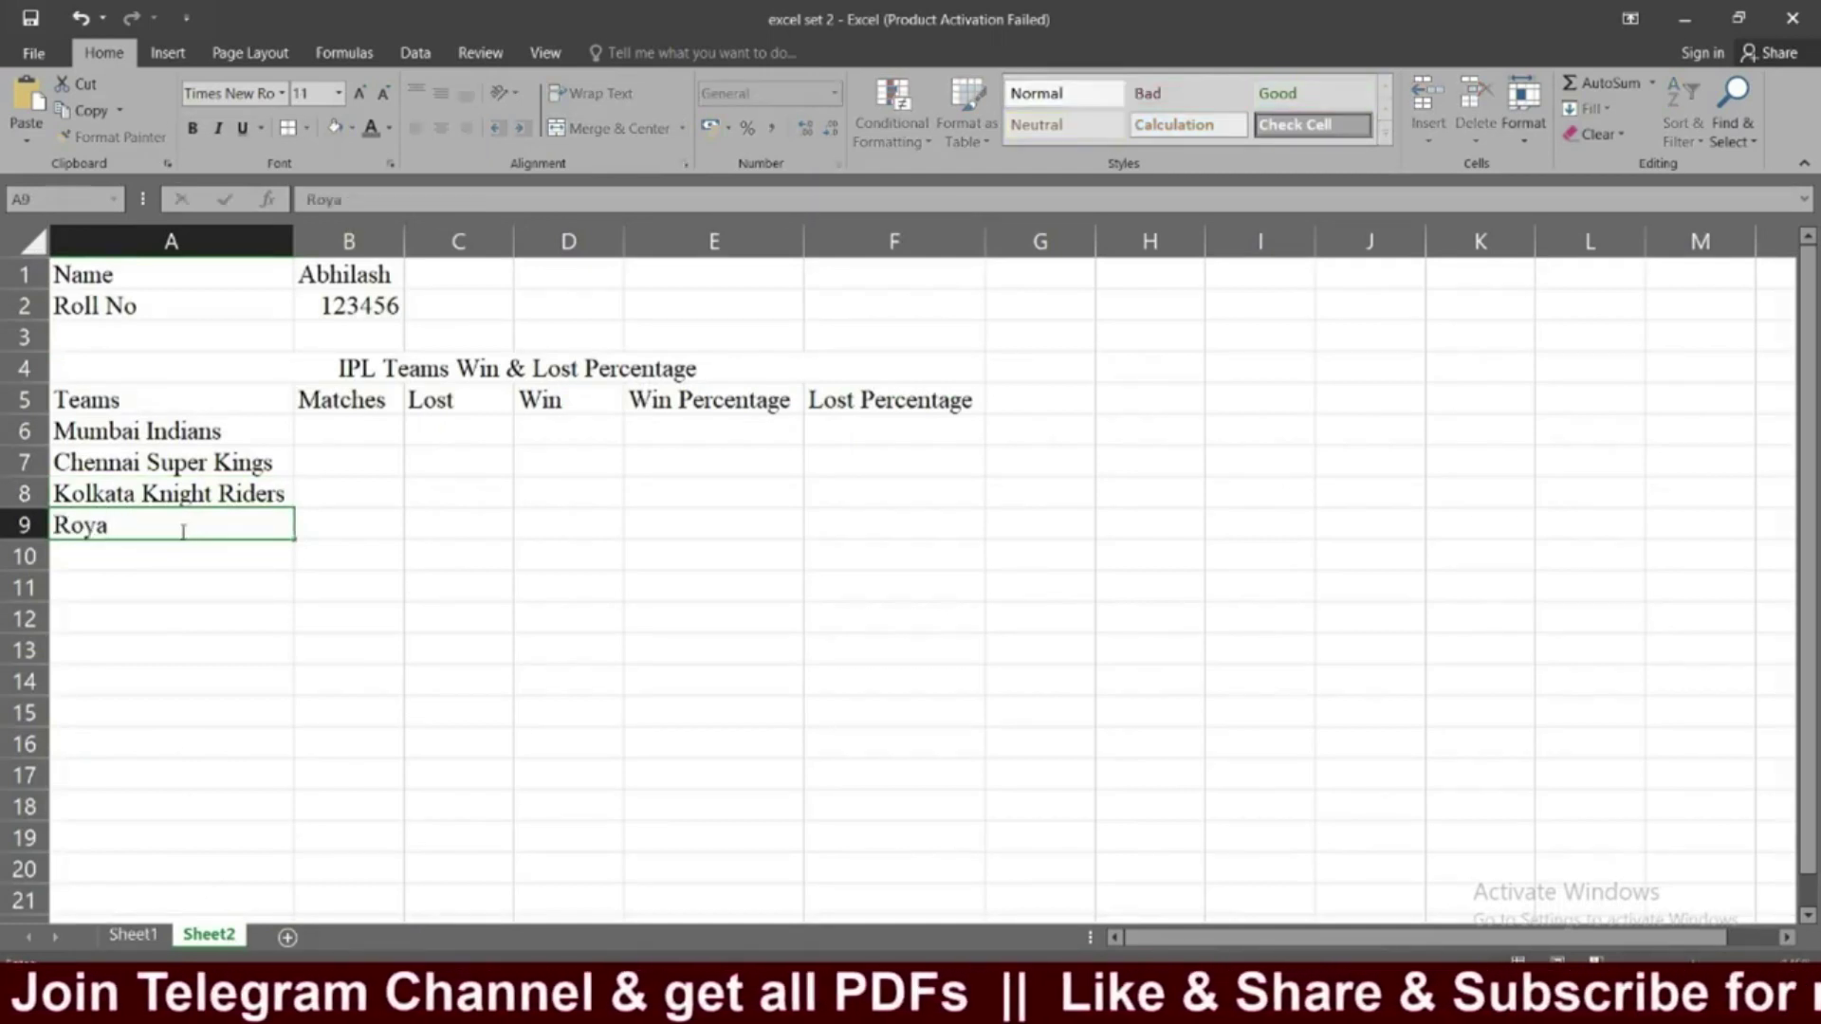
text(Challengers)
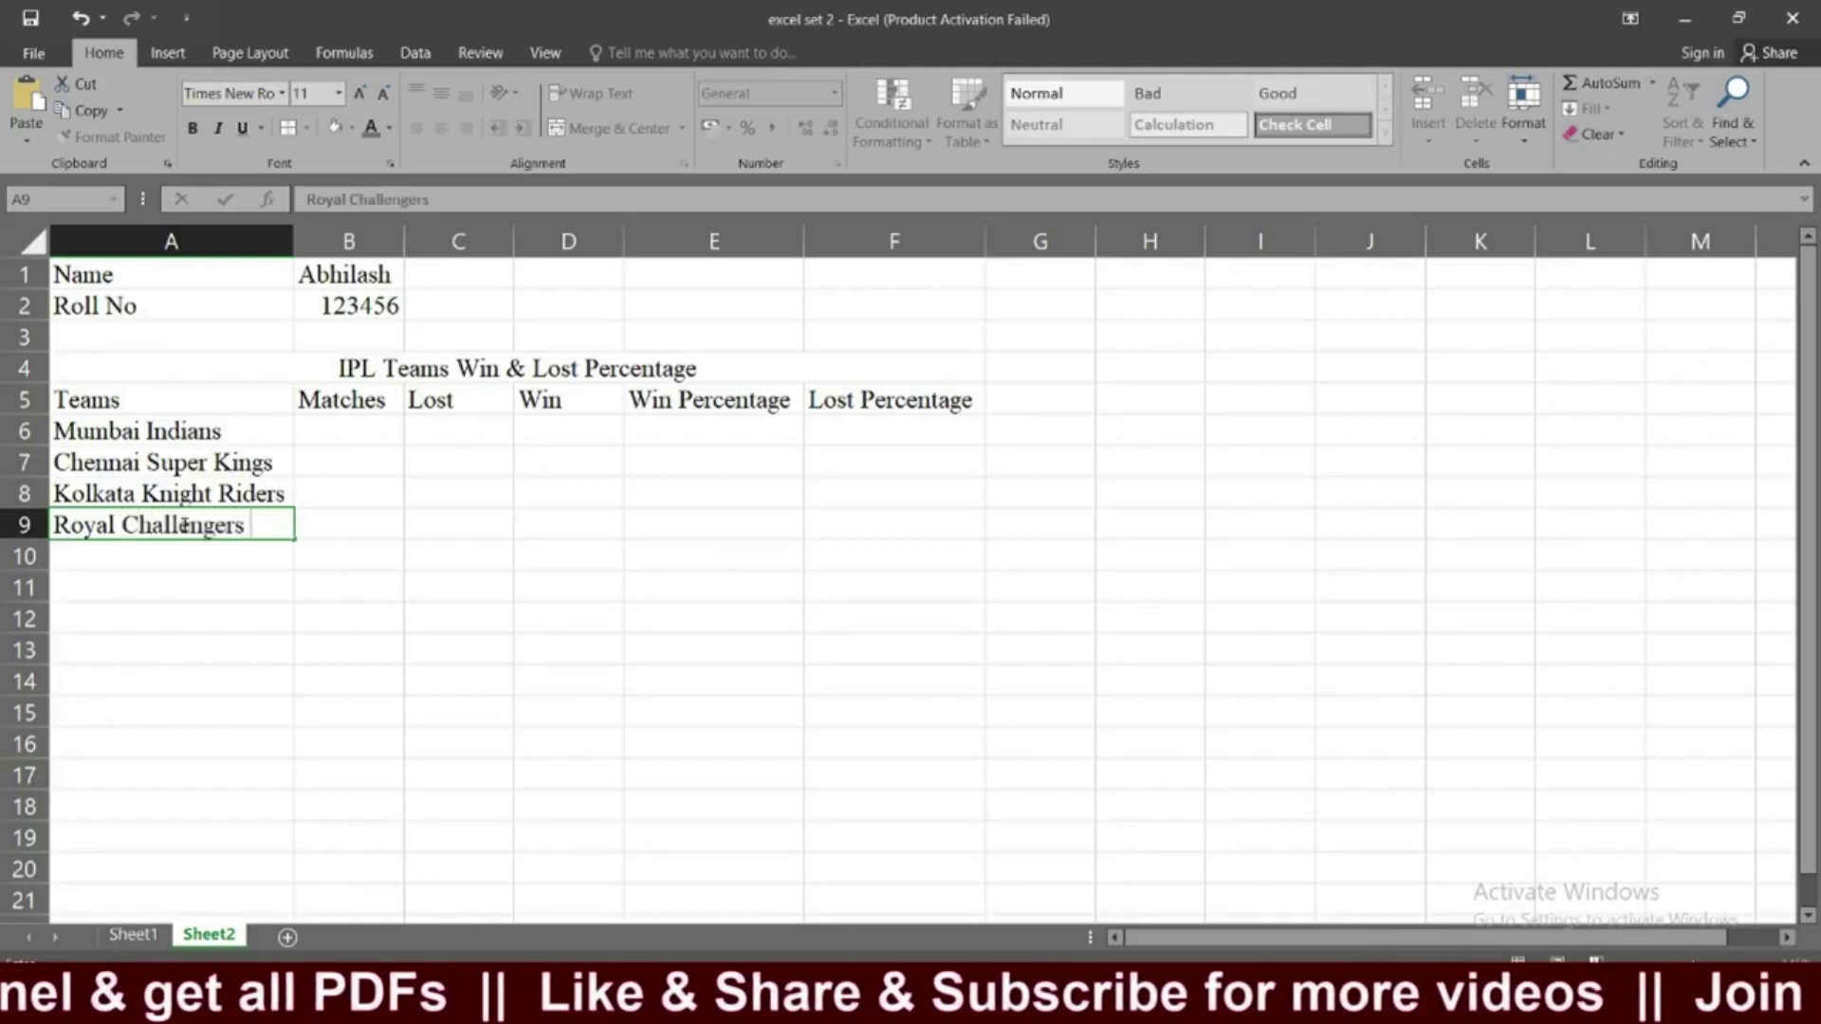
text( Banga)
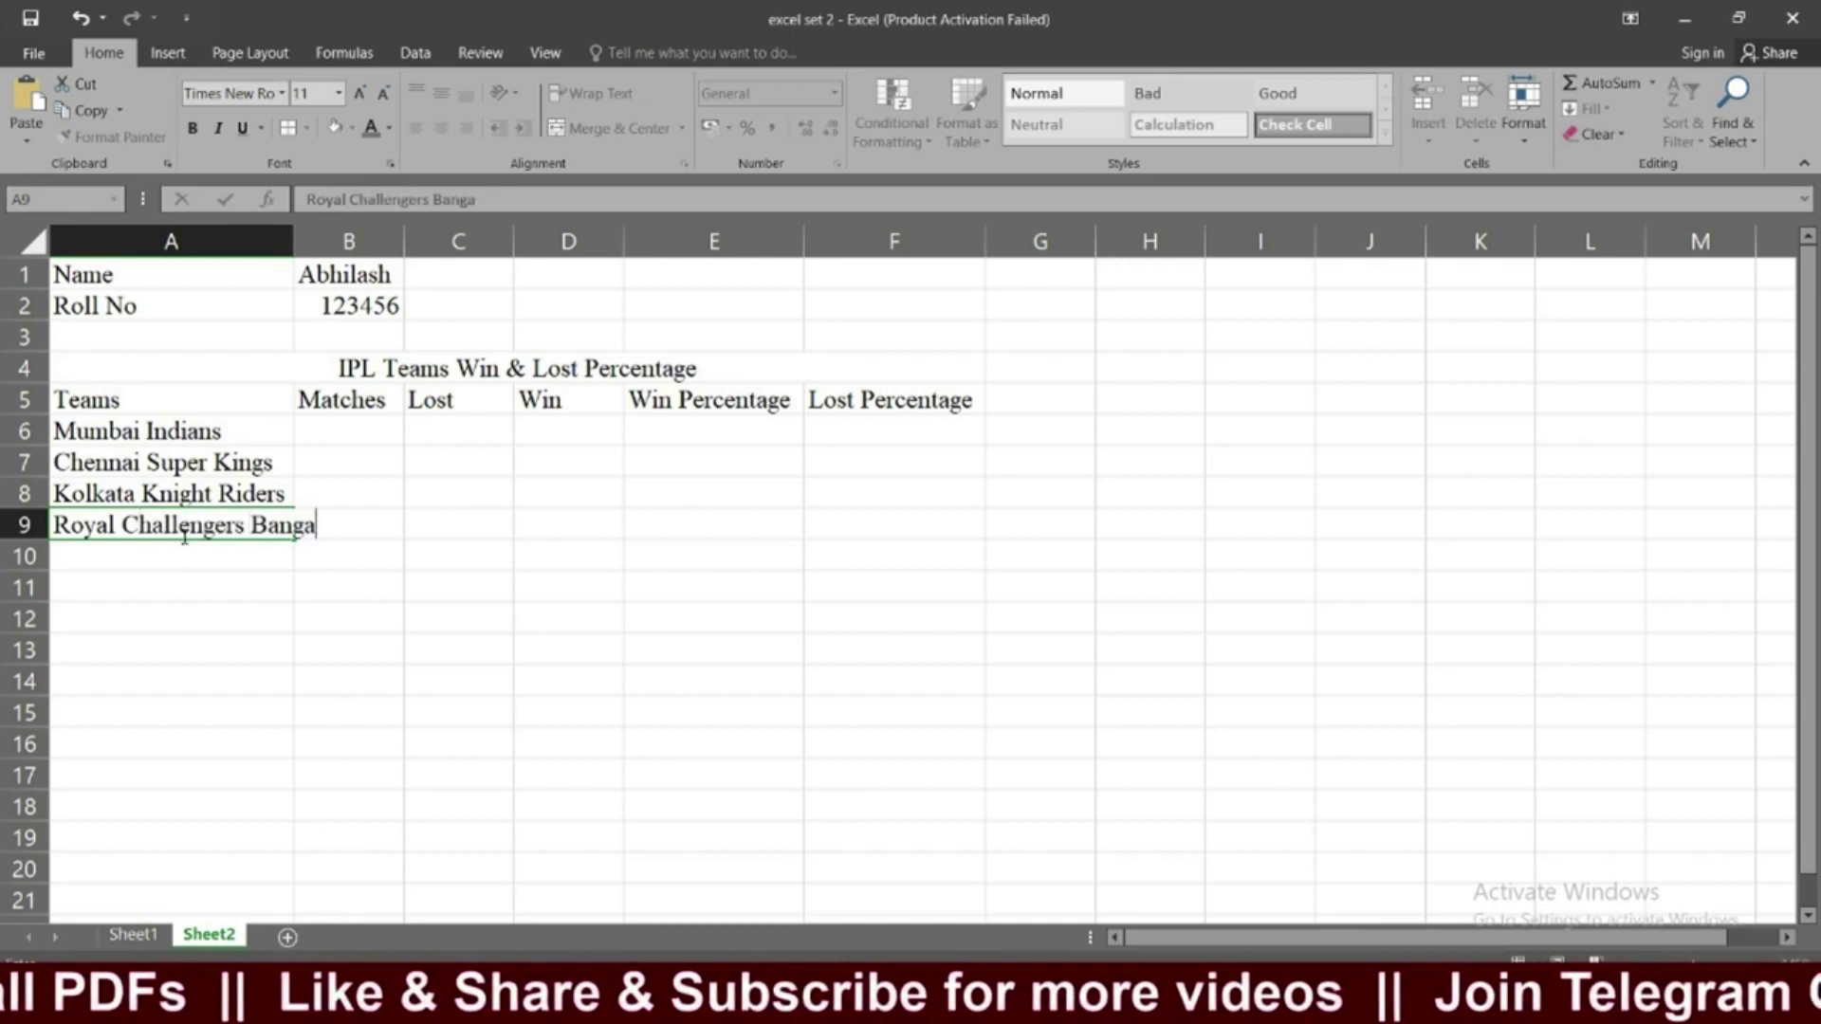
text(lore)
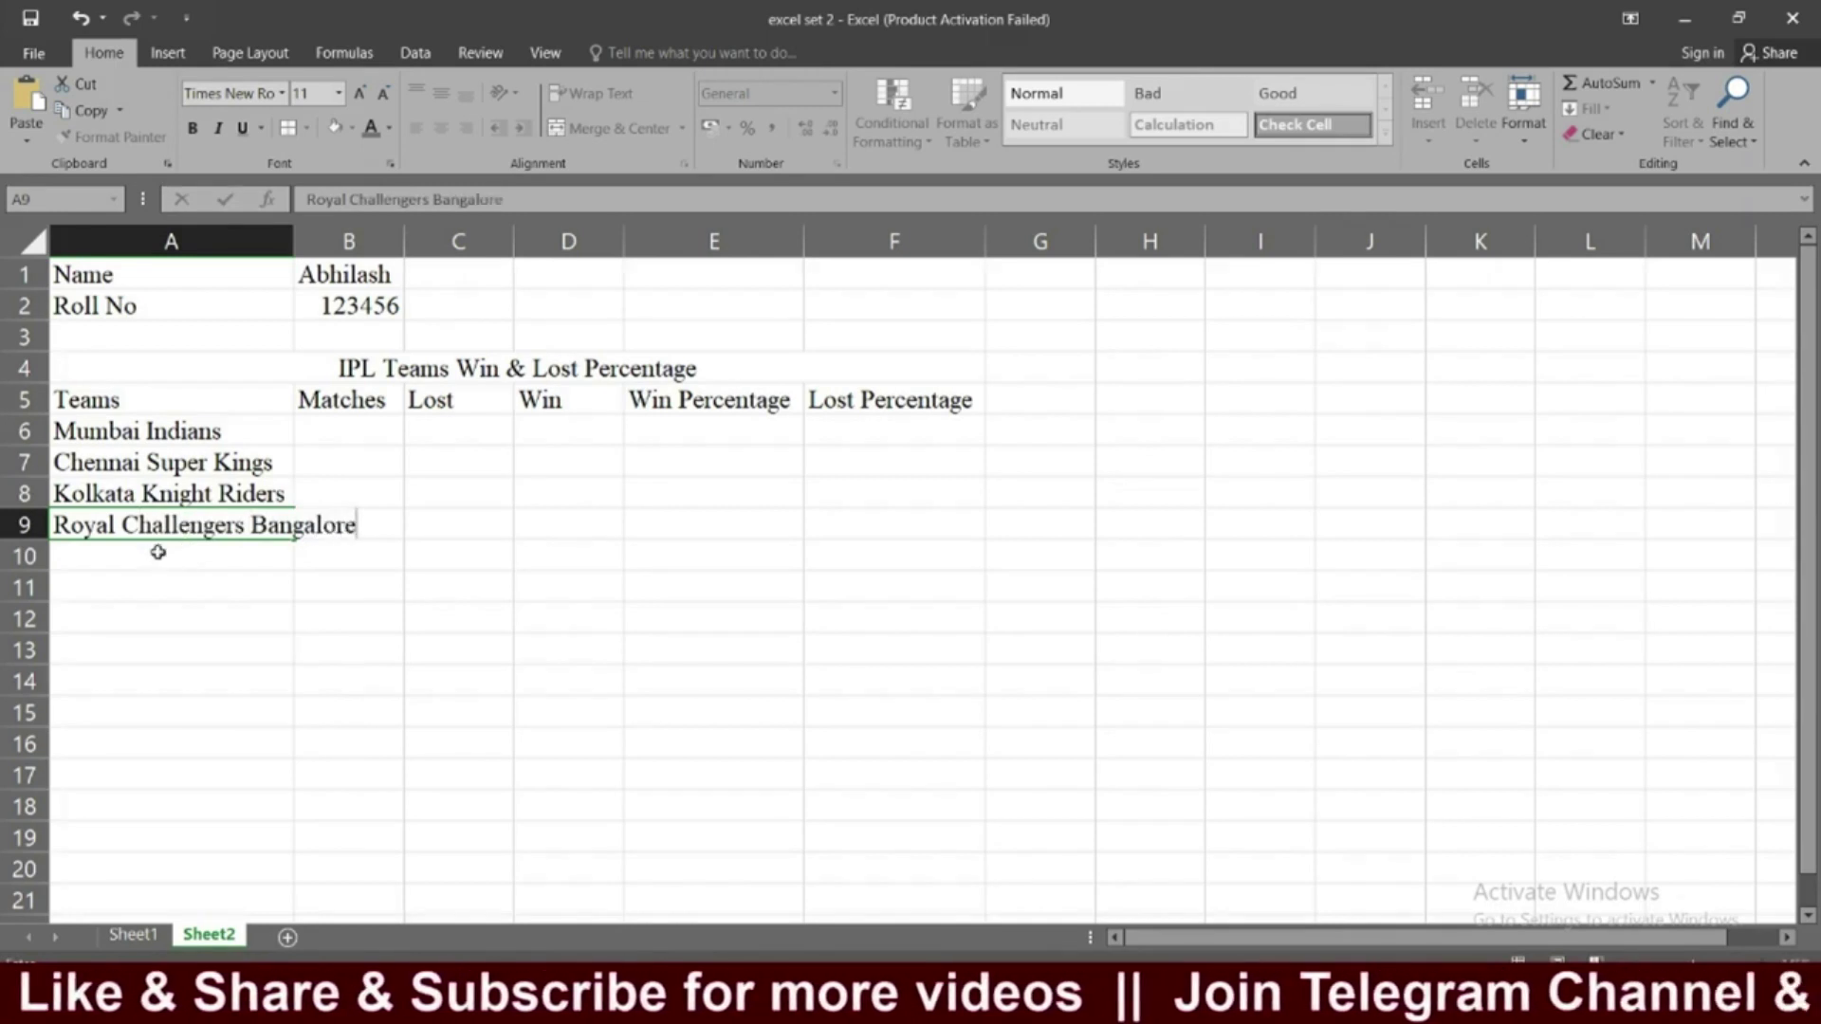
key(Return)
click(194, 510)
click(204, 531)
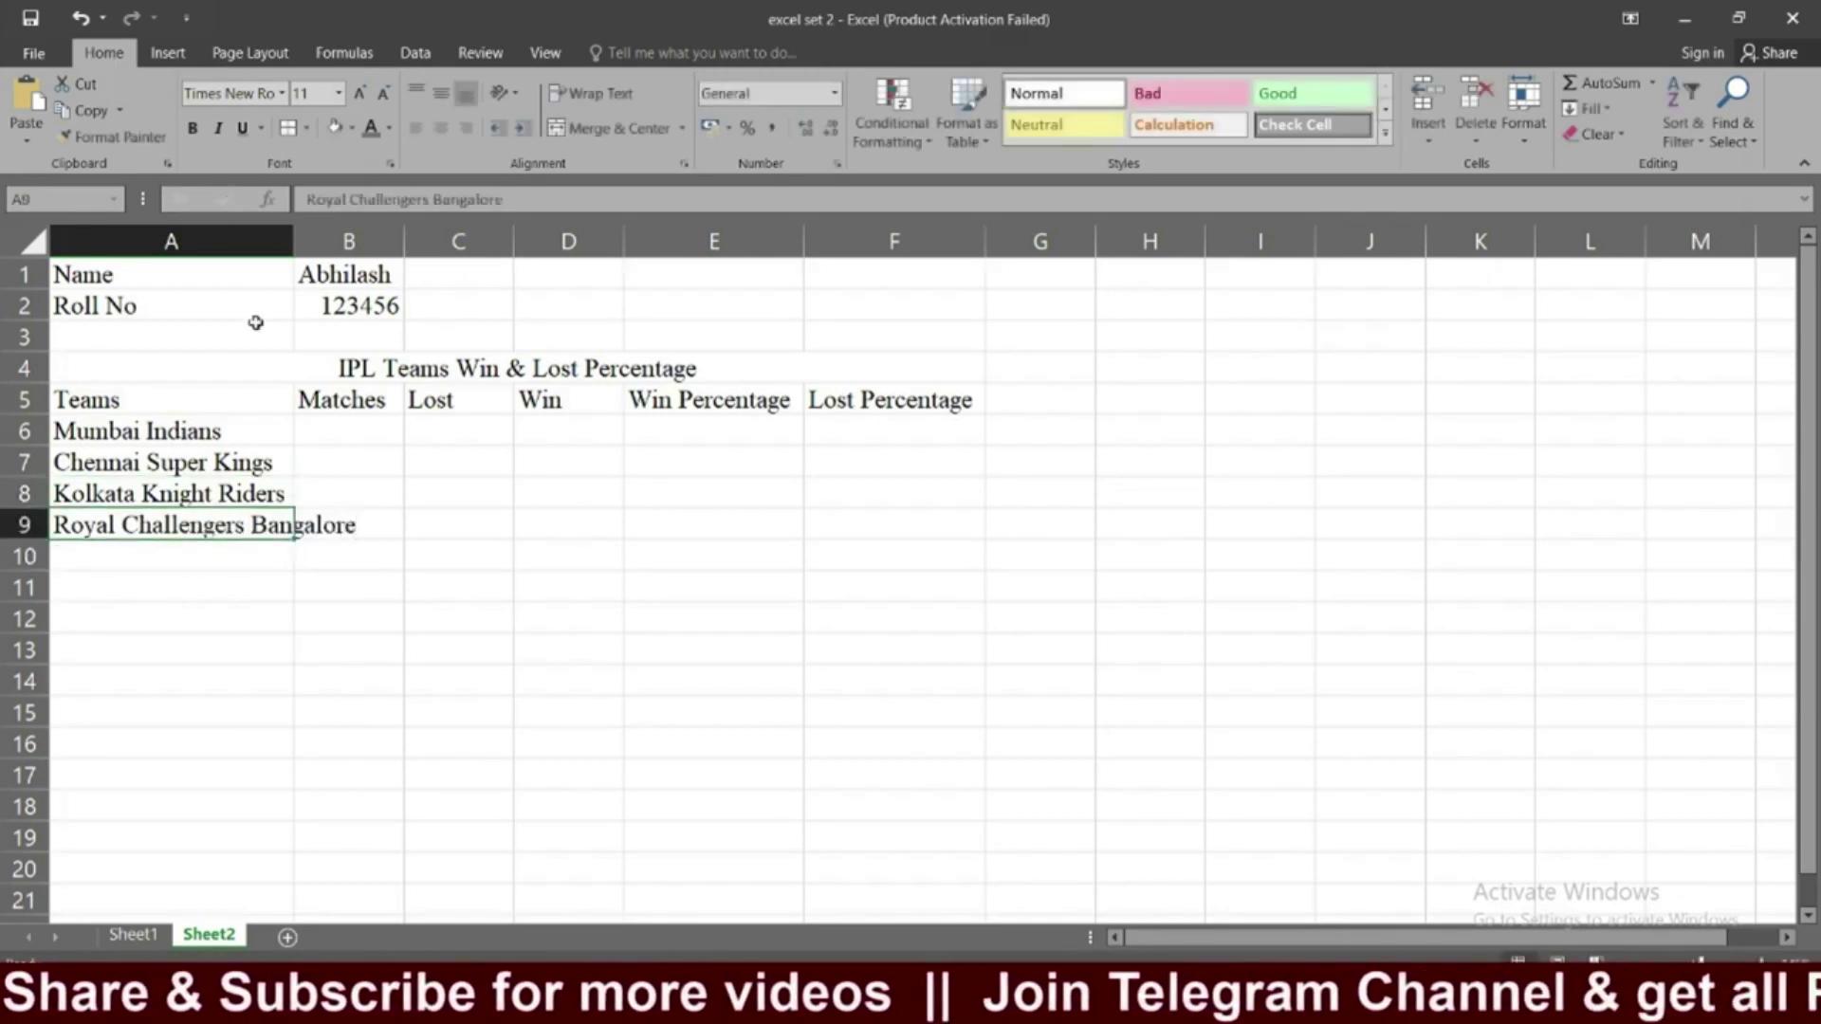
double_click(293, 240)
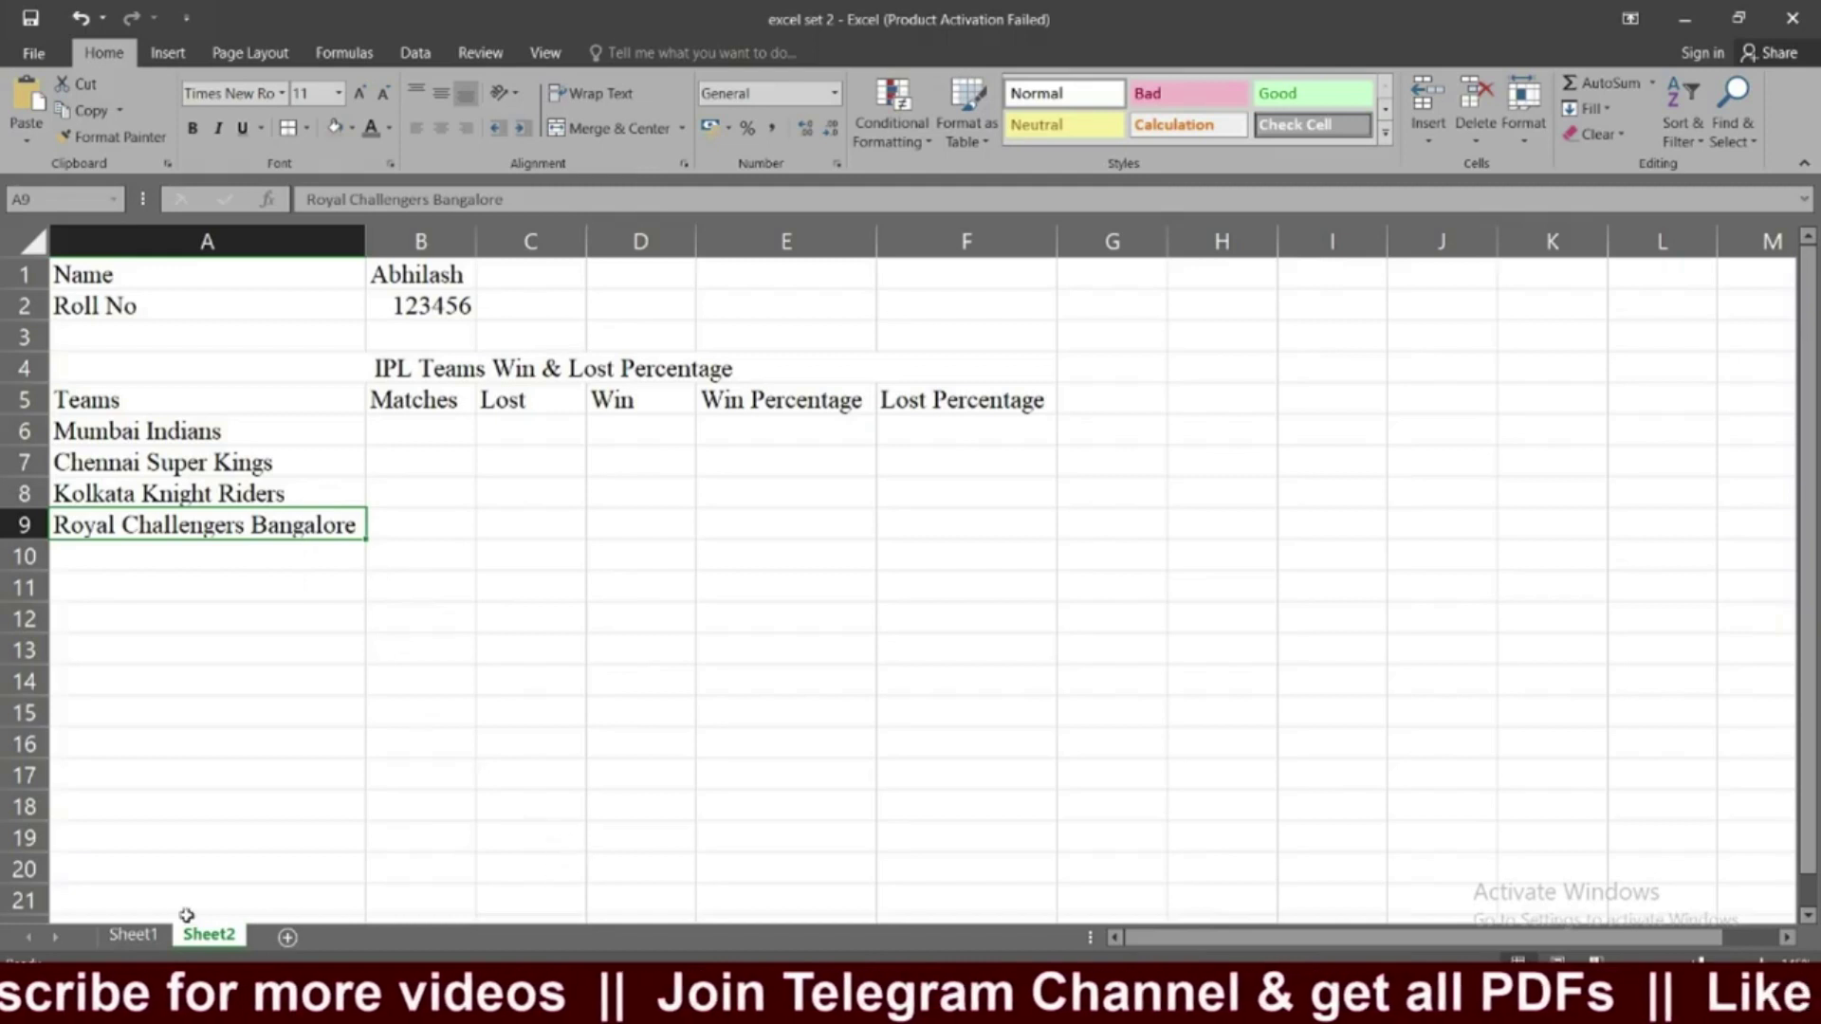
Enter Kings XI Punjab in A10 to complete the team list.
click(133, 937)
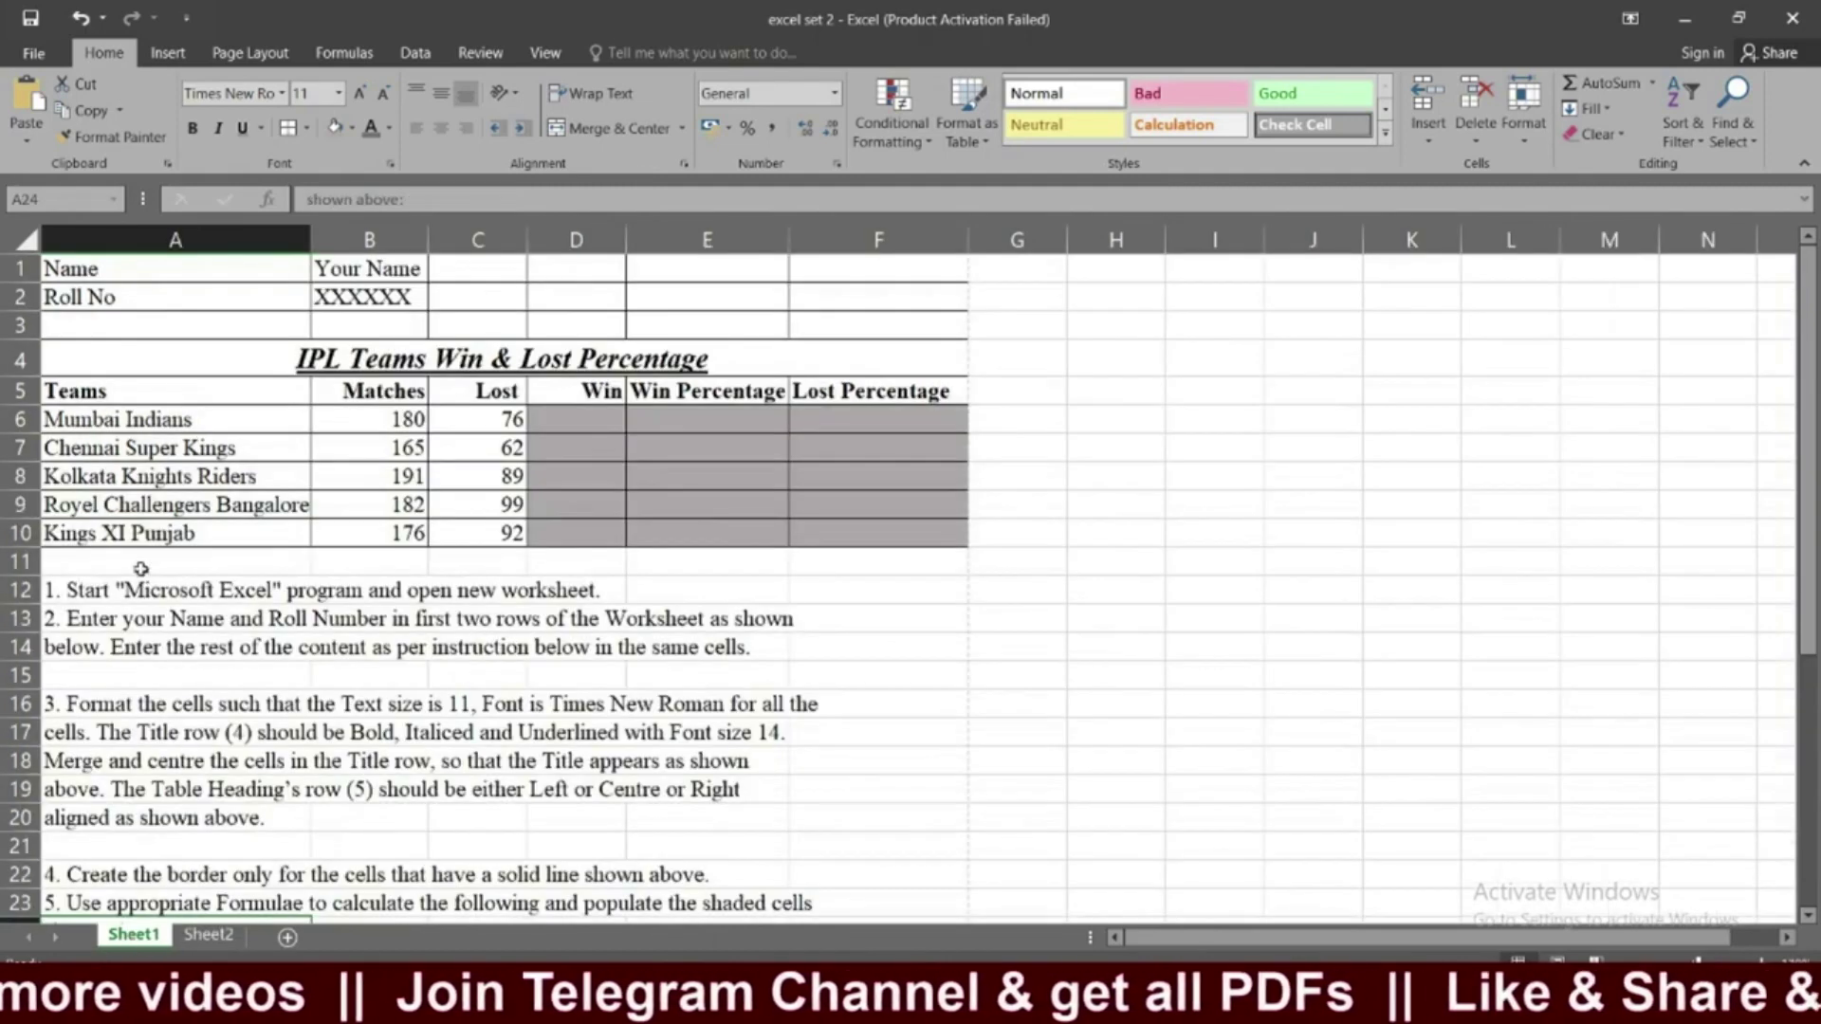
click(224, 939)
click(196, 557)
text(Kings)
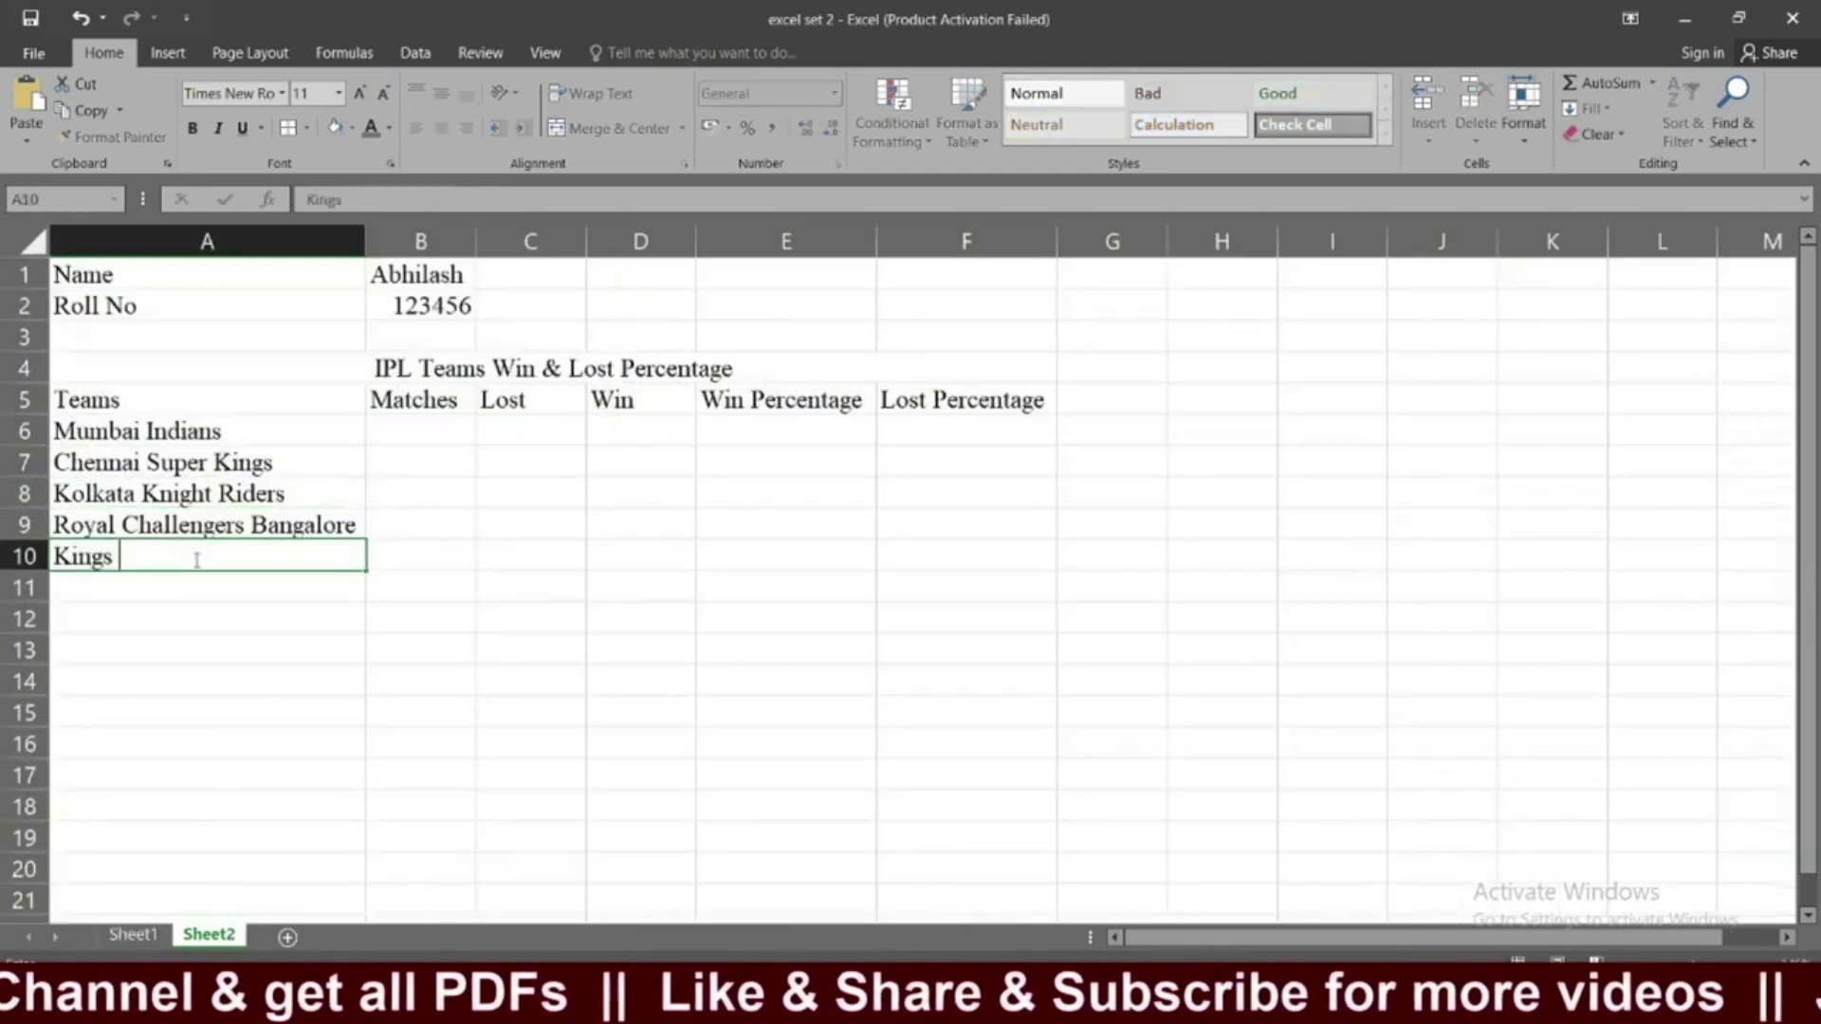
text( XI )
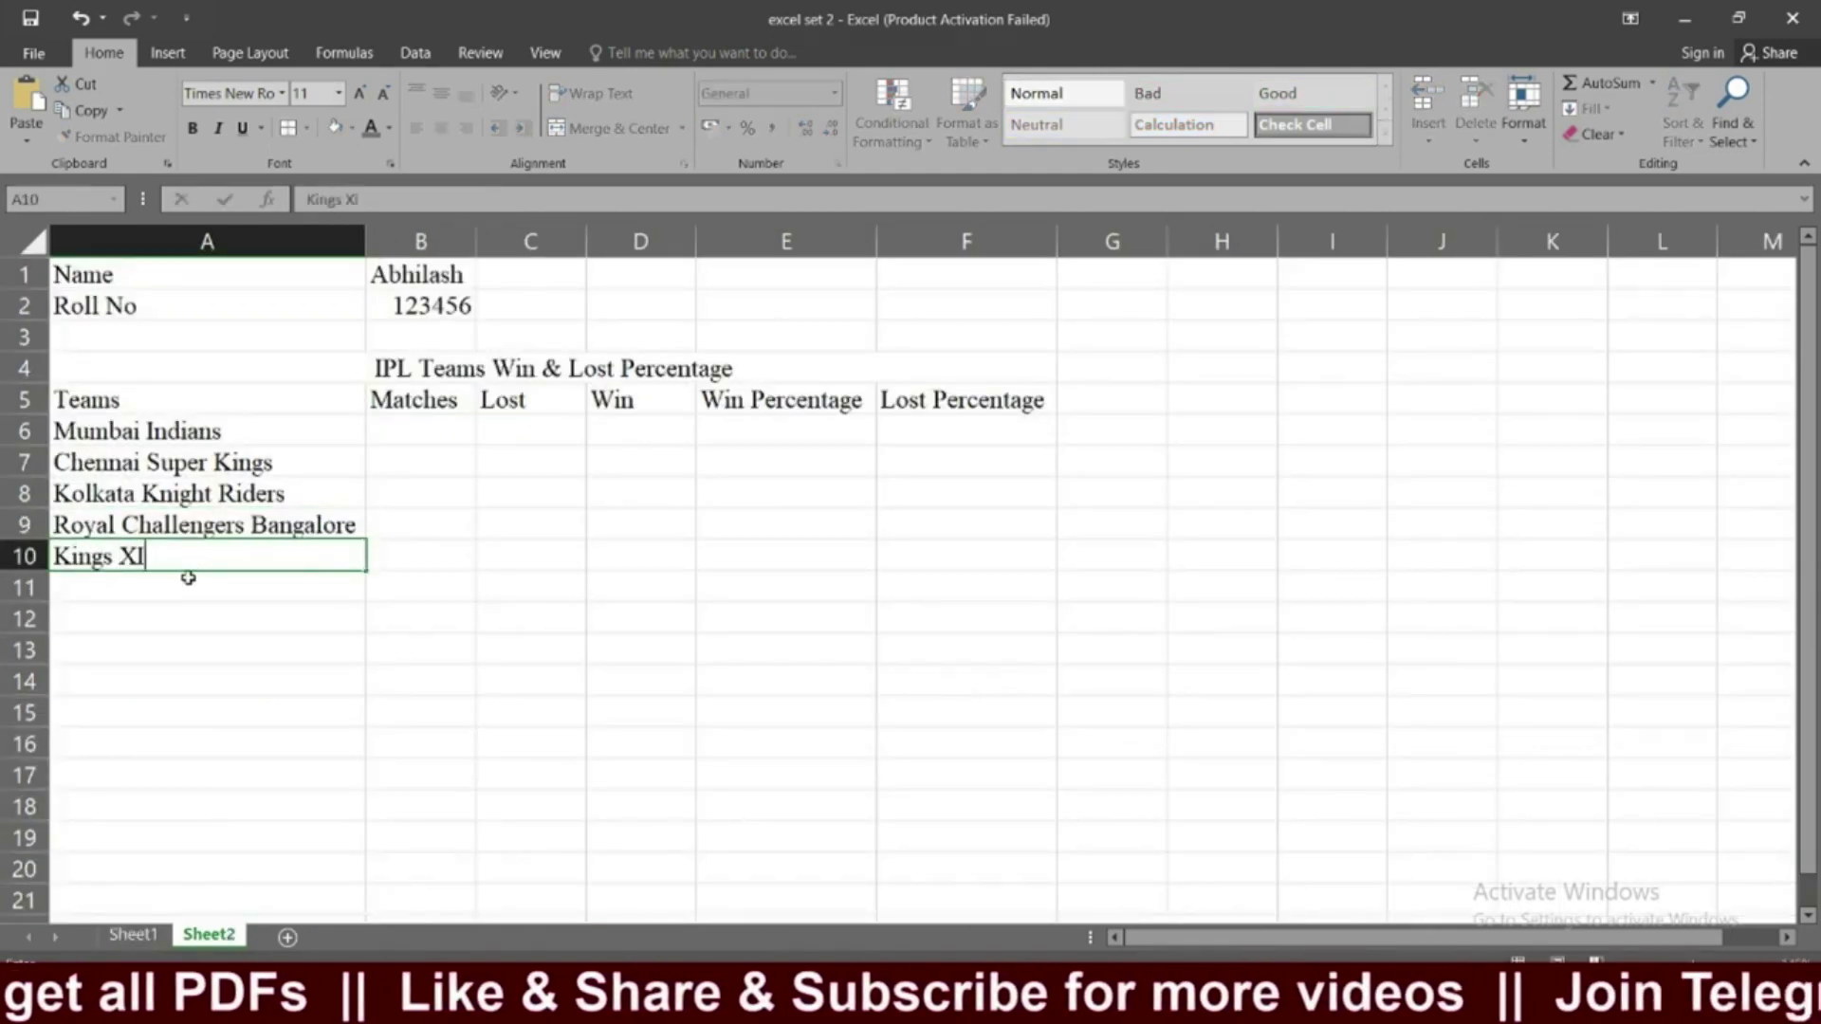
text(Punjab)
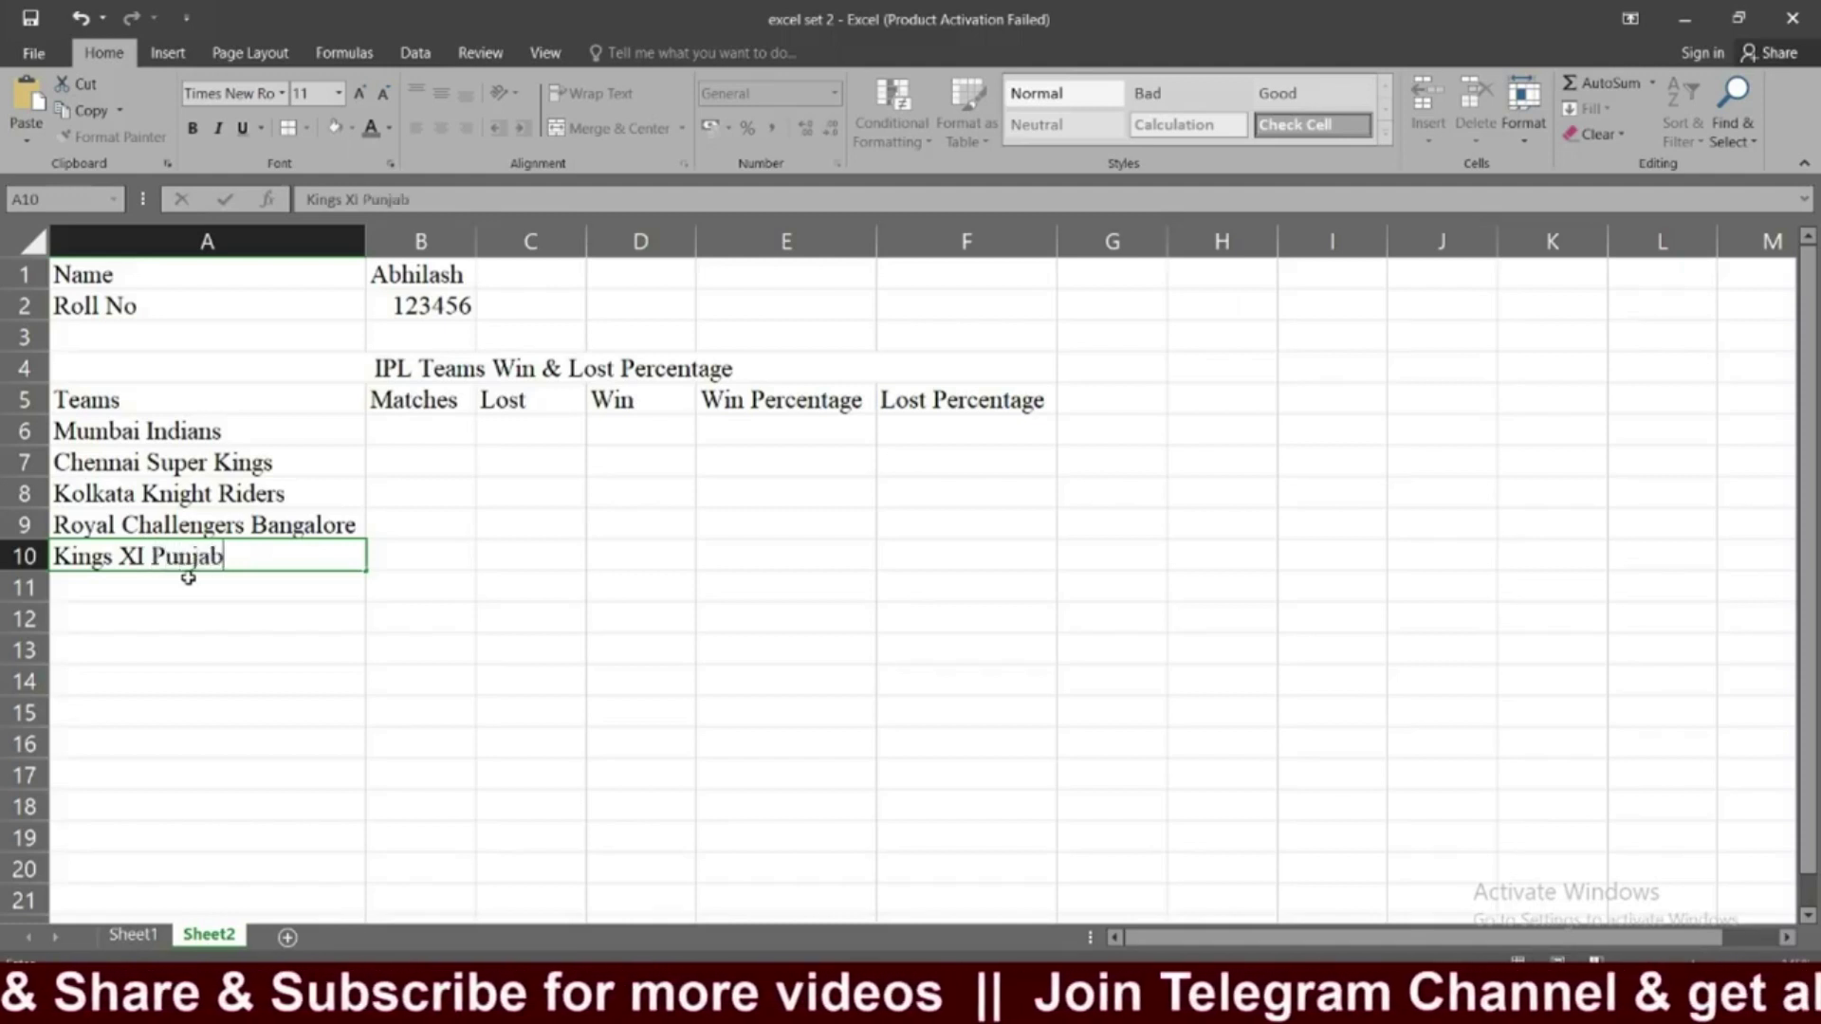
key(Return)
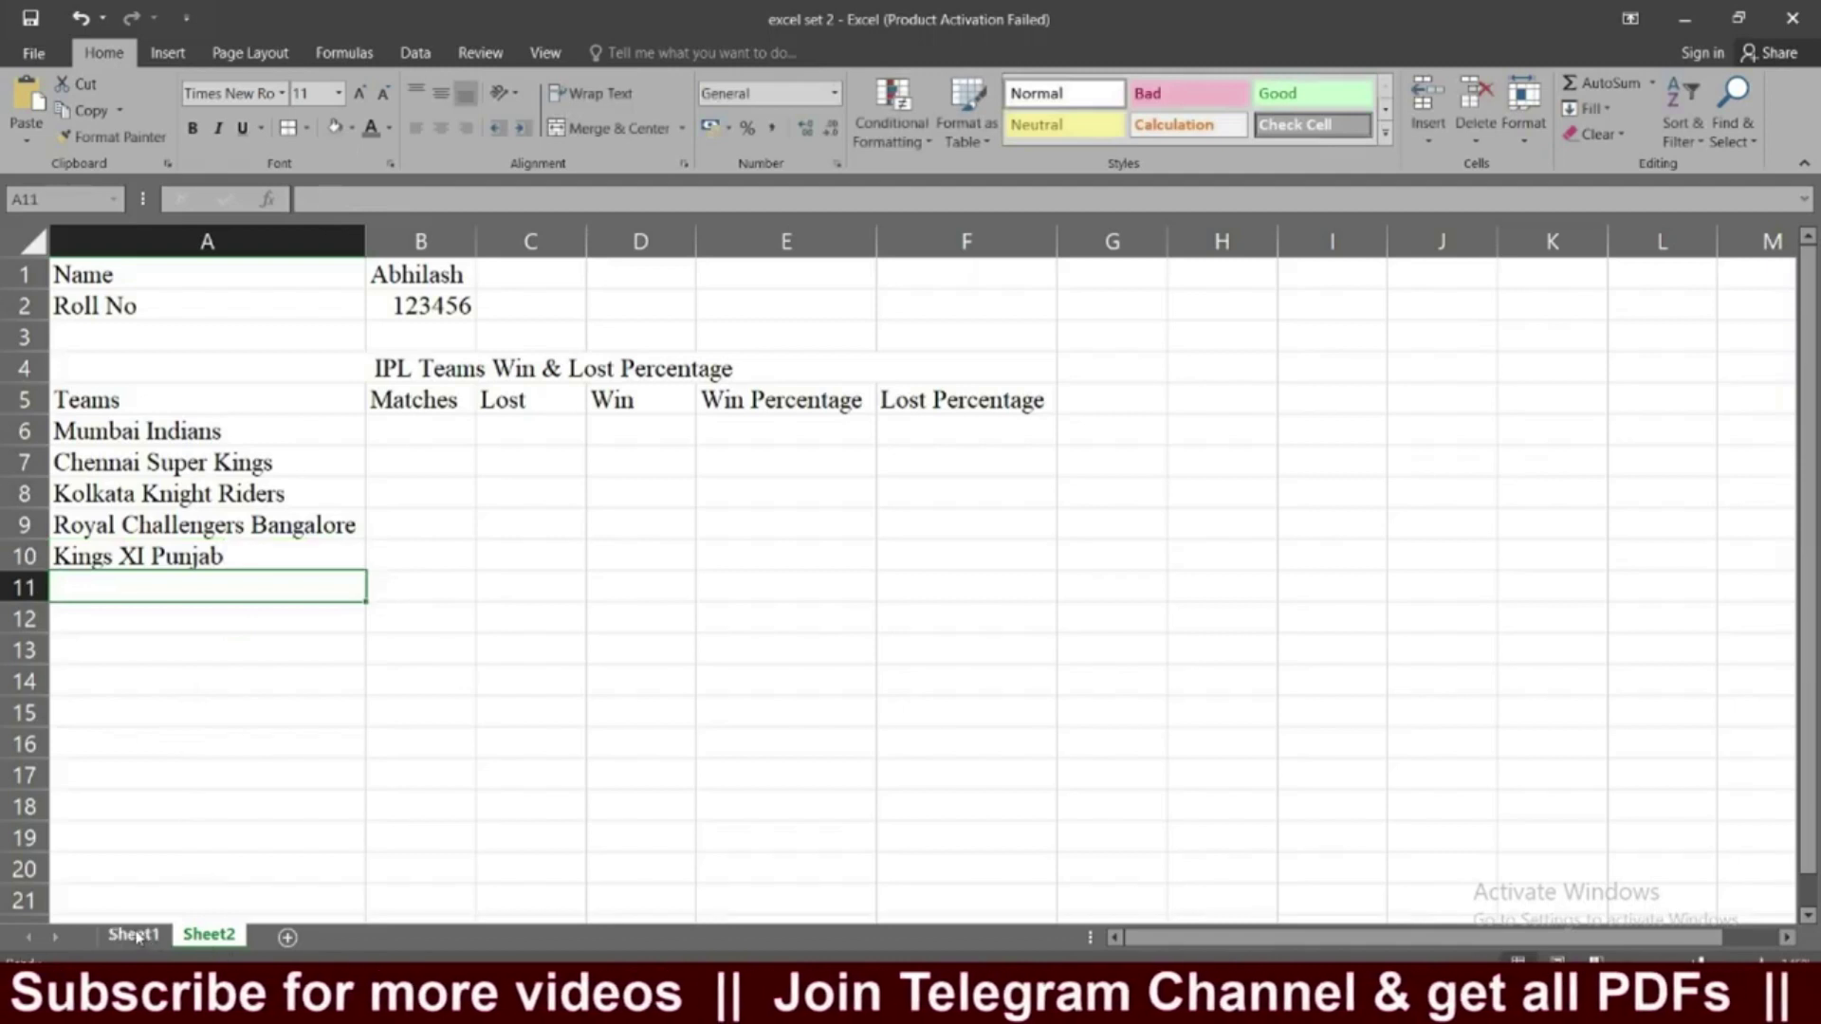
click(134, 935)
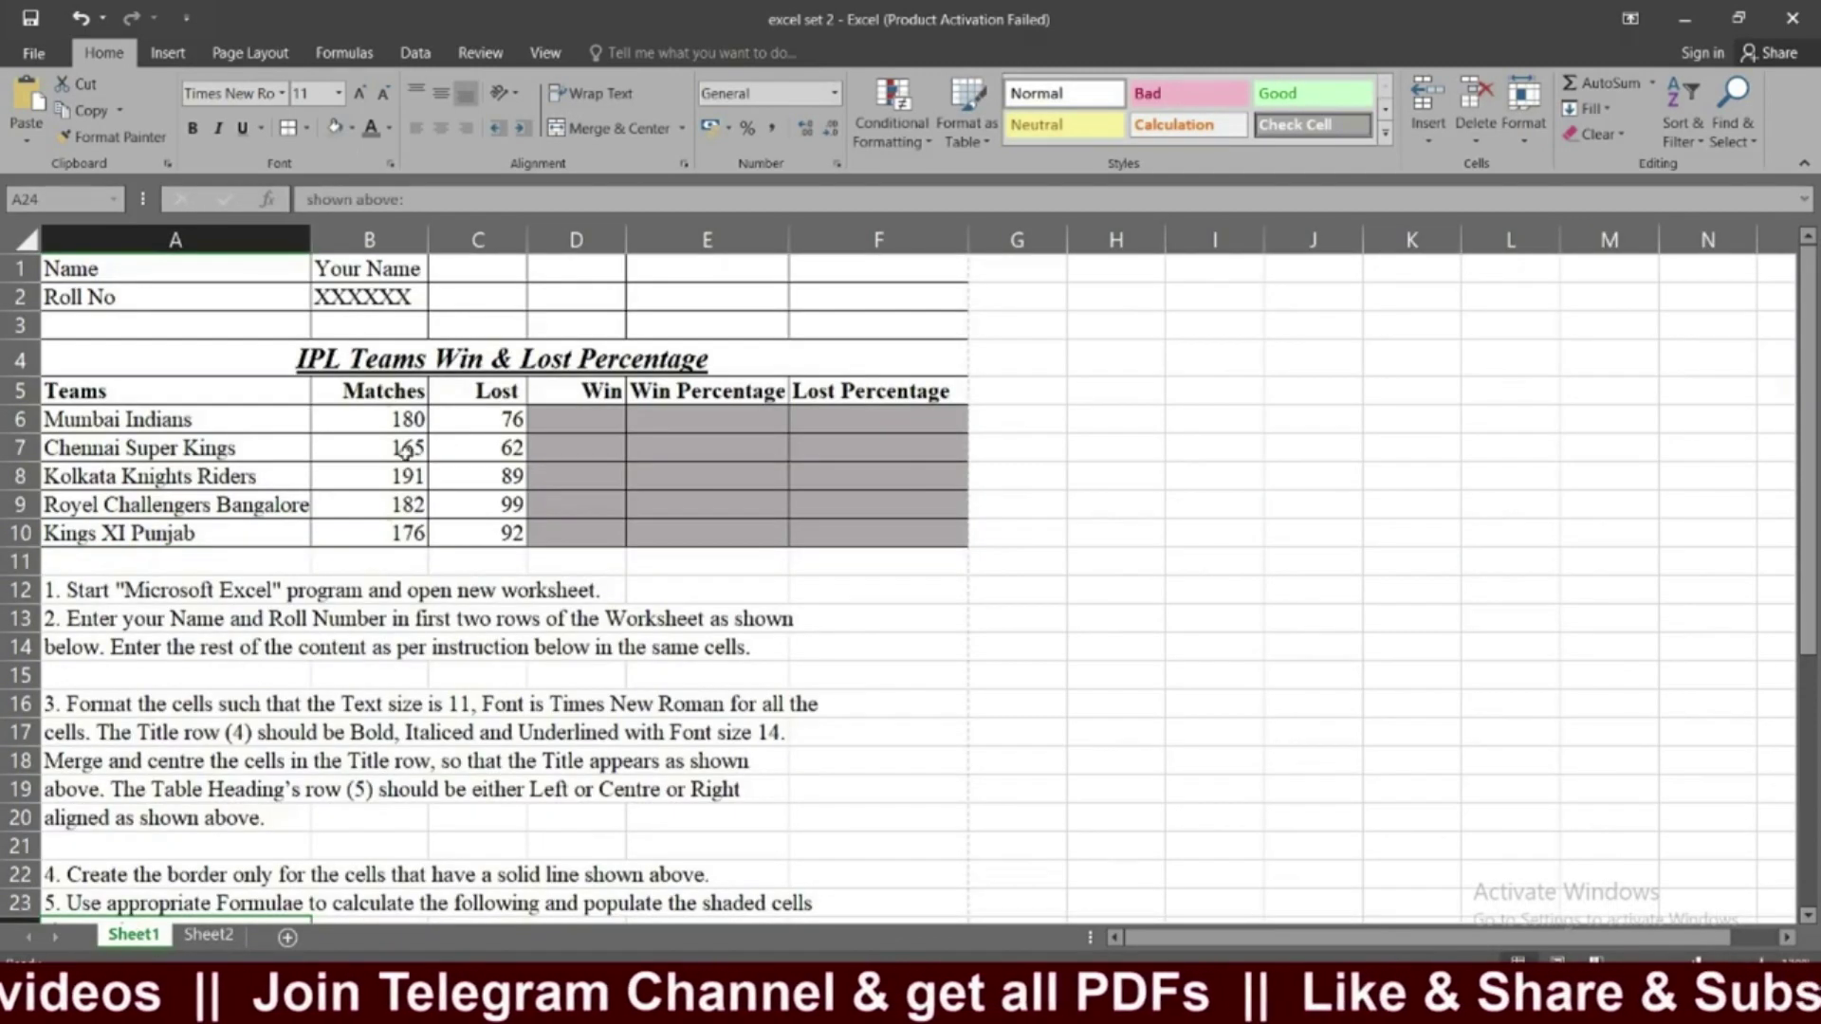
click(208, 936)
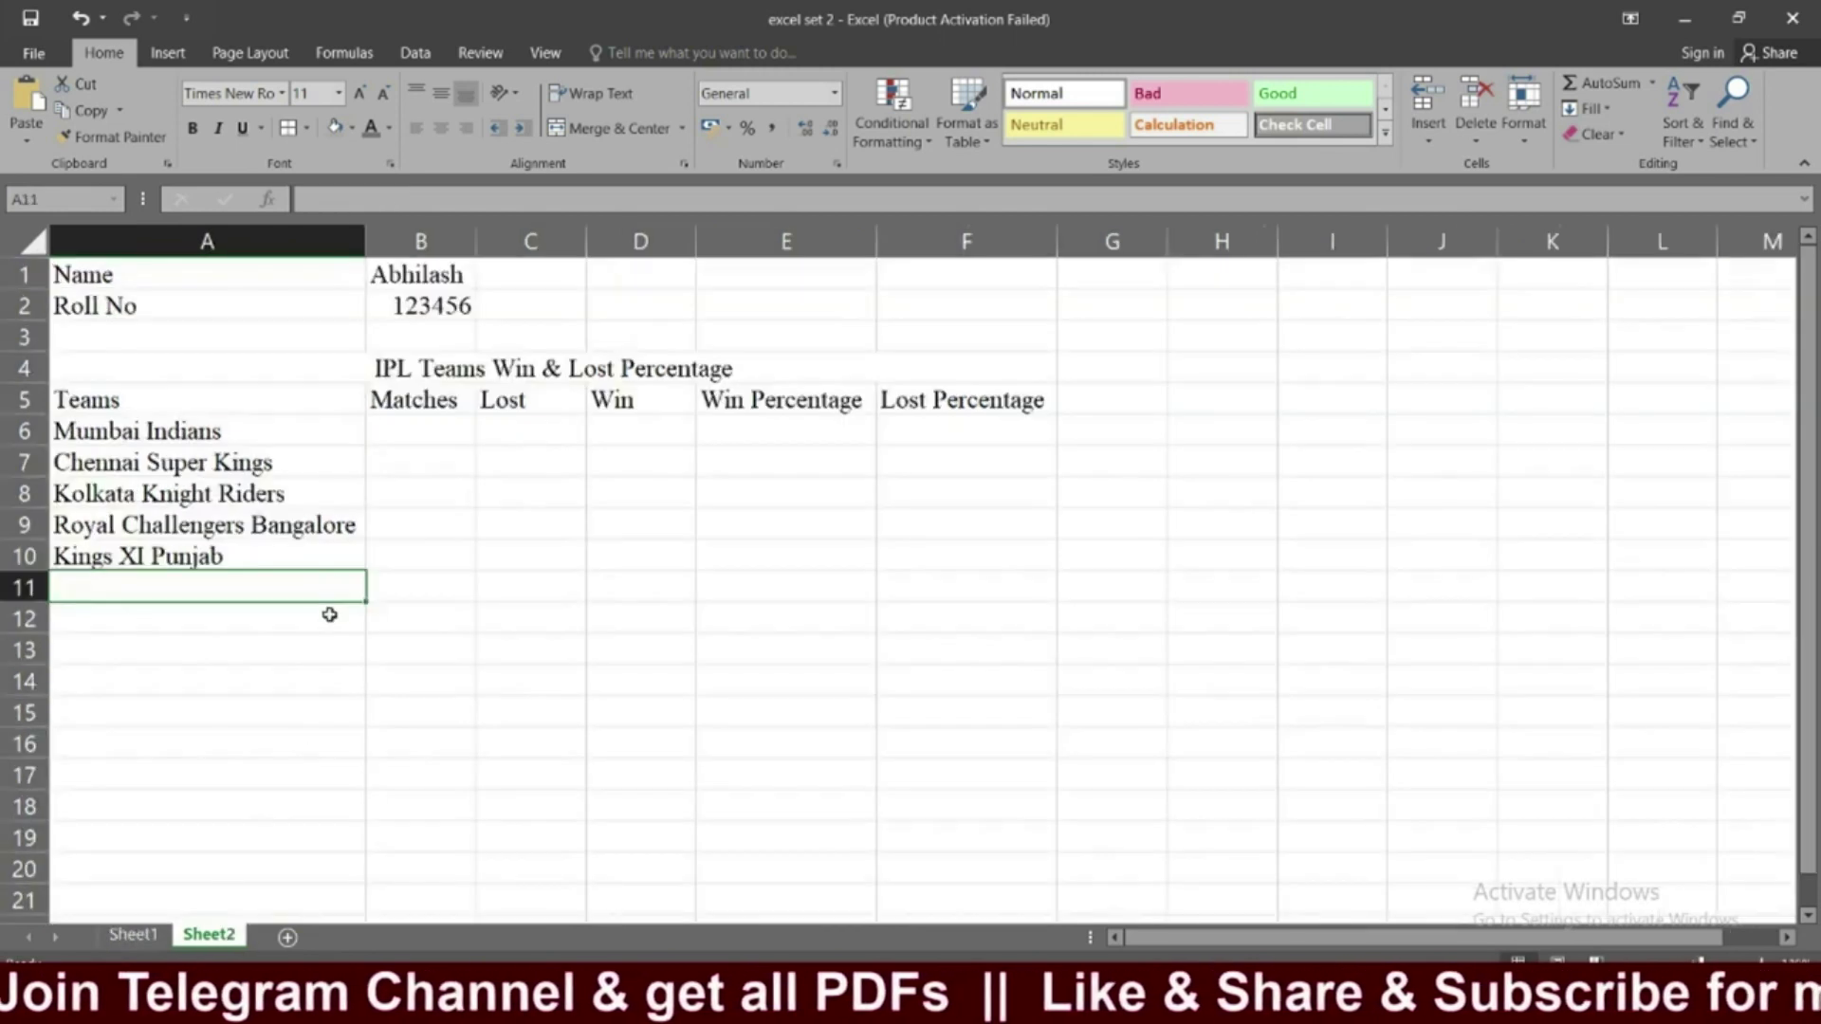
Enter match counts 180 and 165 in B6:B7.
click(404, 432)
text(180)
click(426, 465)
text(1)
key(BackSpace)
text(65)
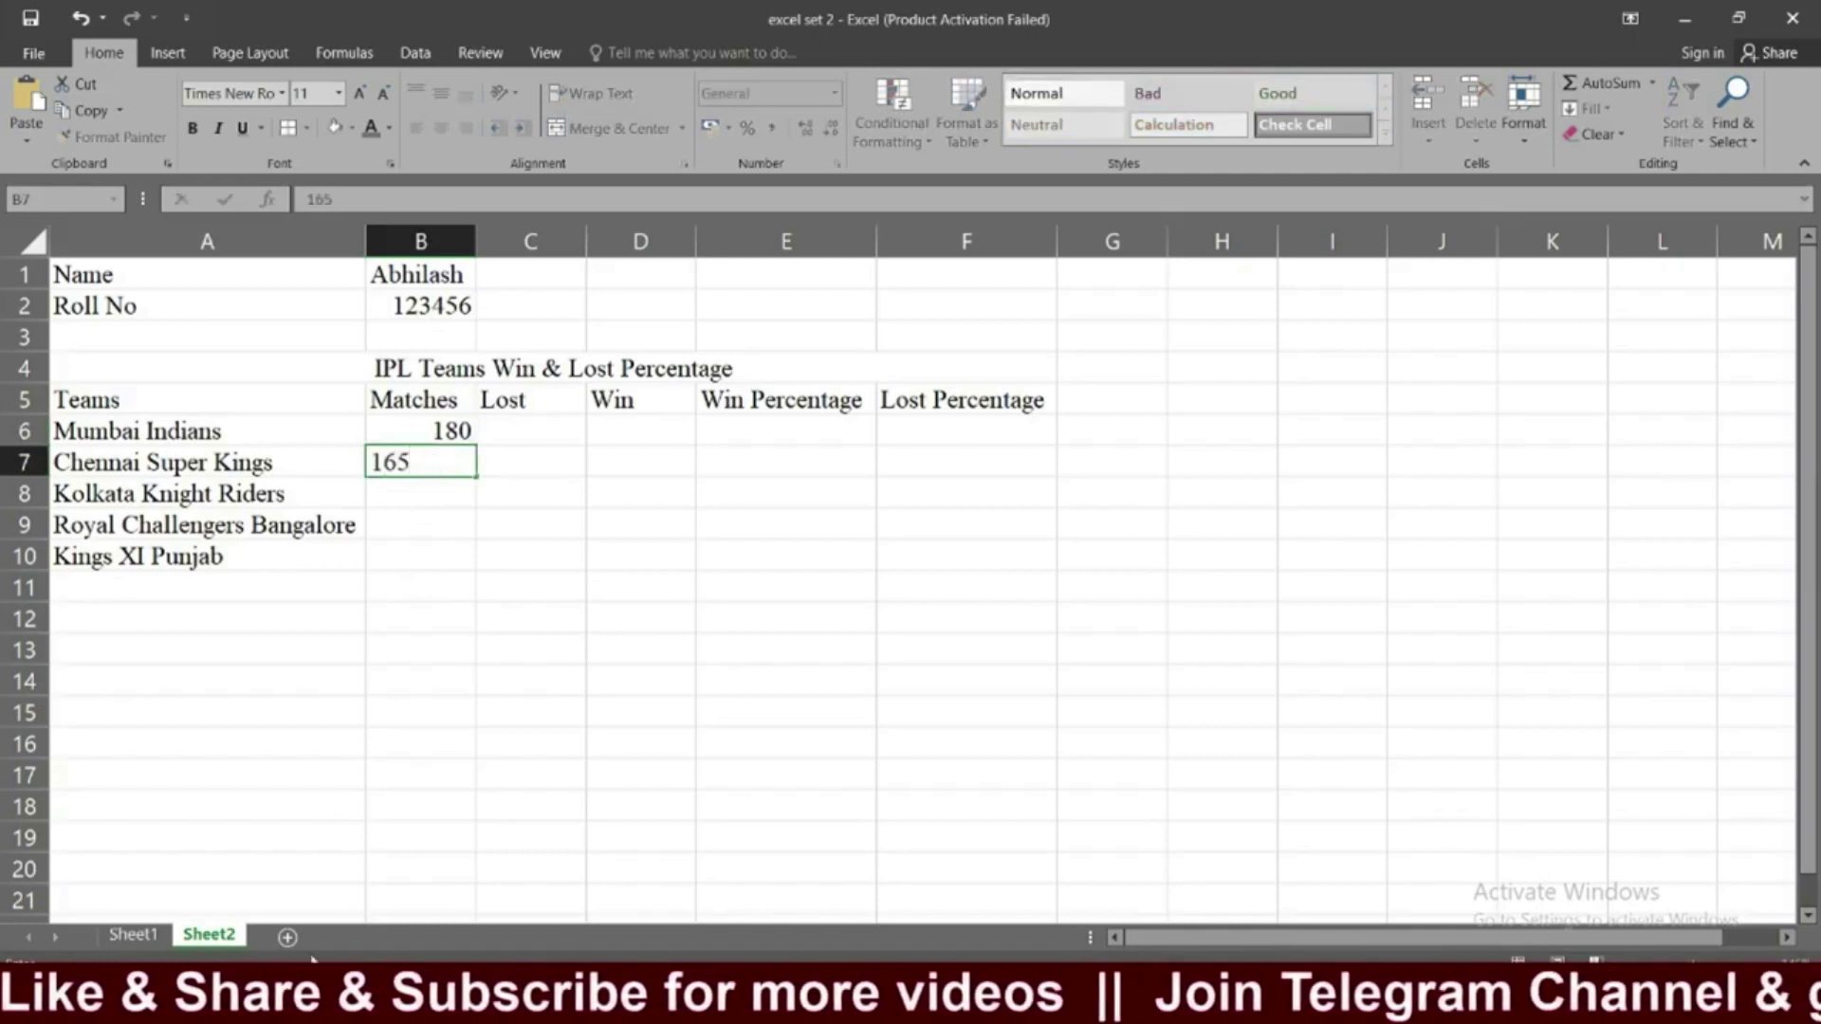
click(140, 919)
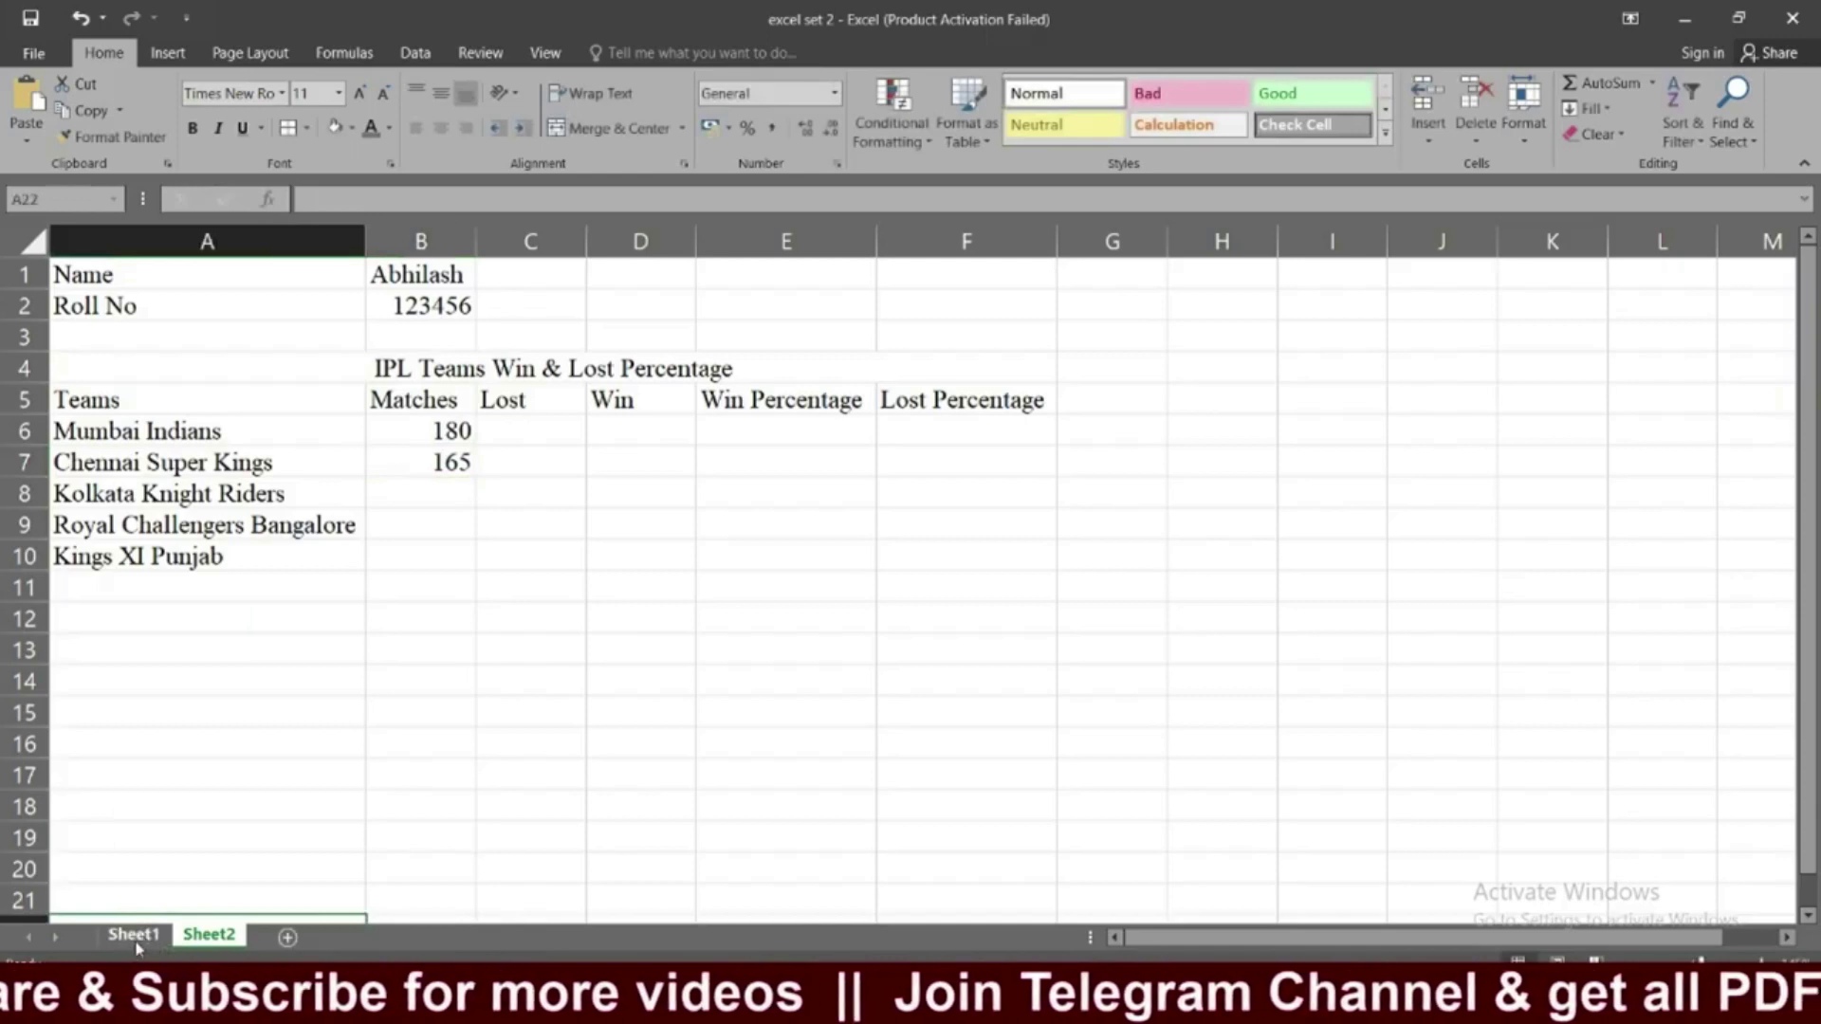
click(136, 939)
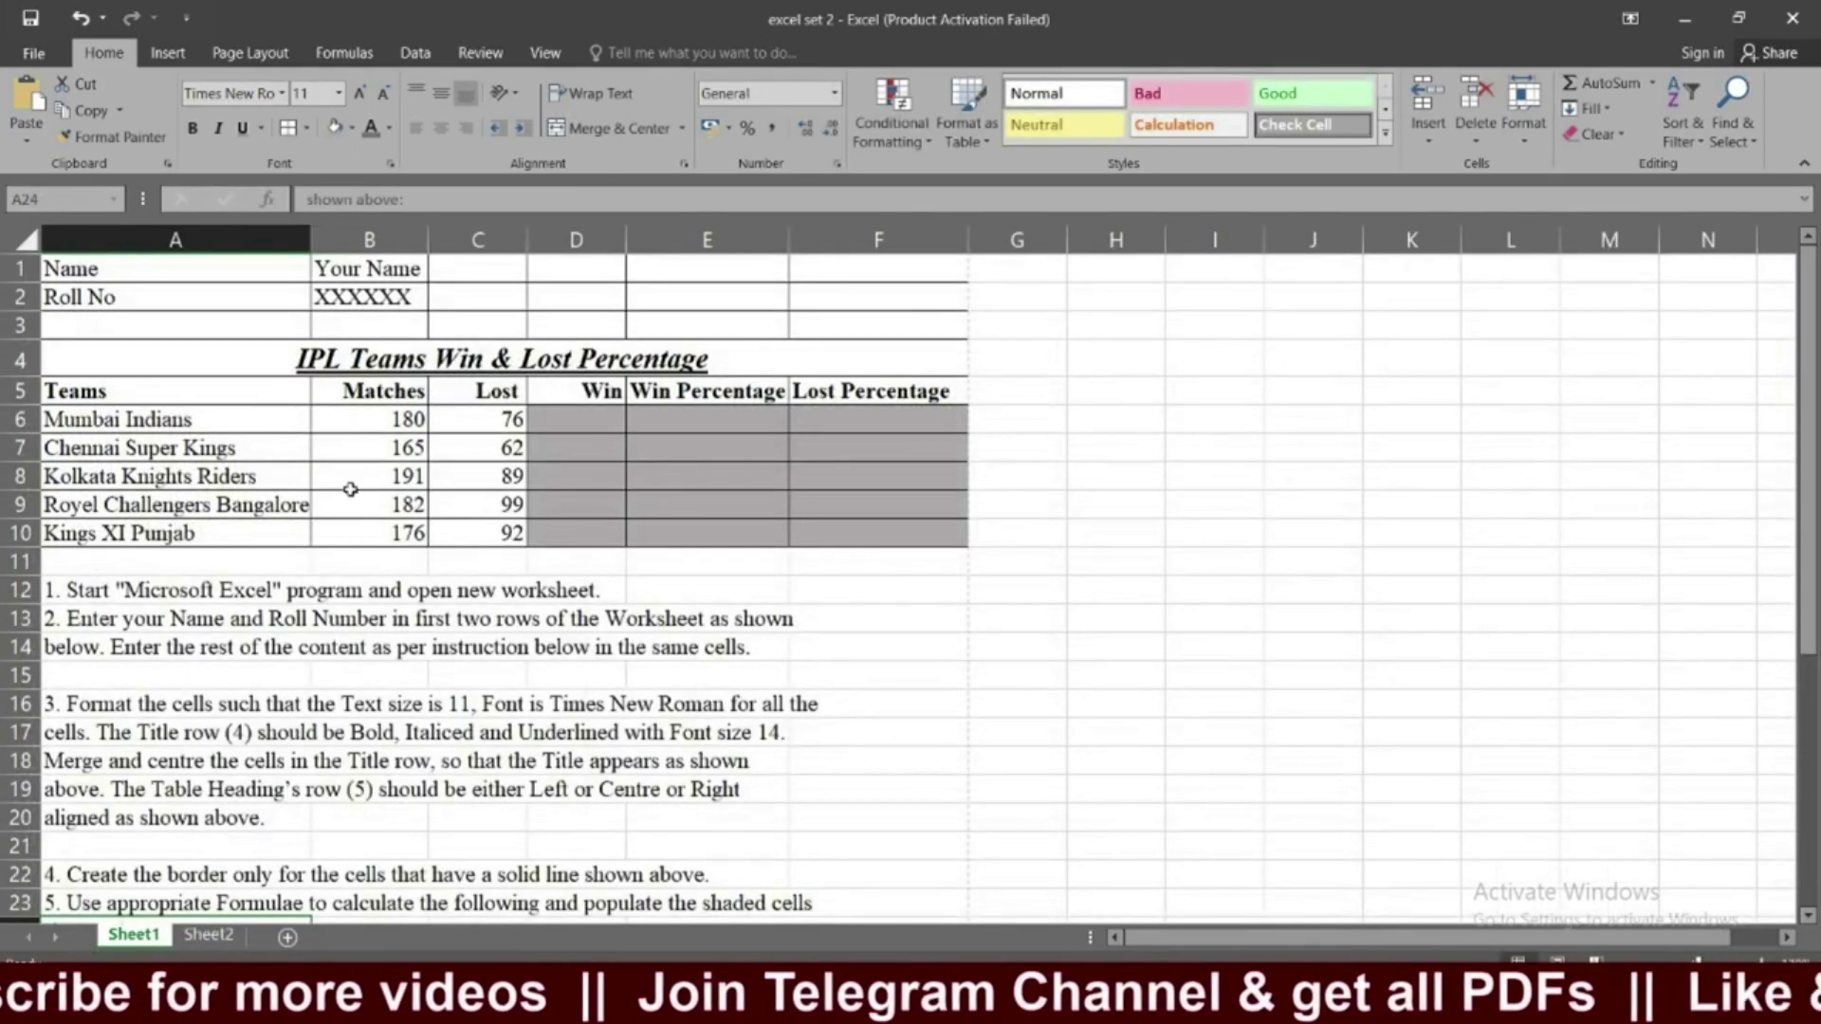
click(201, 936)
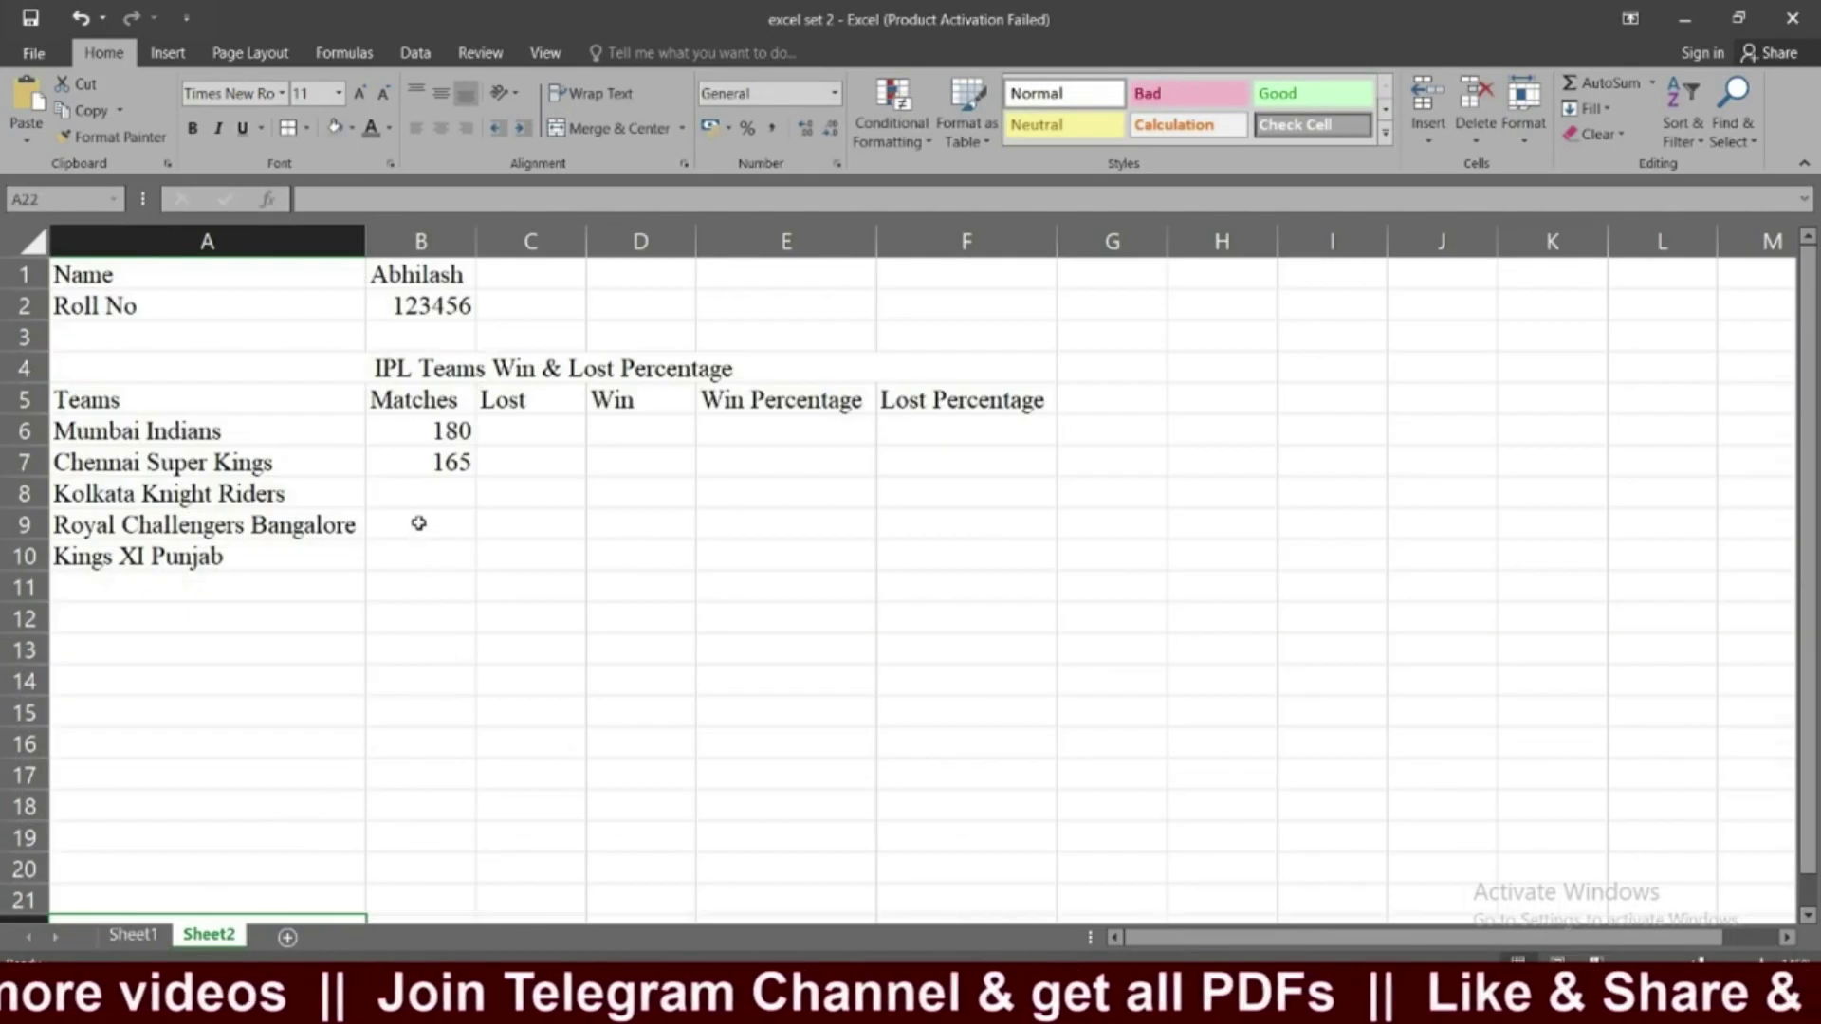
Enter match counts 191, 182 and 176 in B8:B10.
click(431, 492)
text(191)
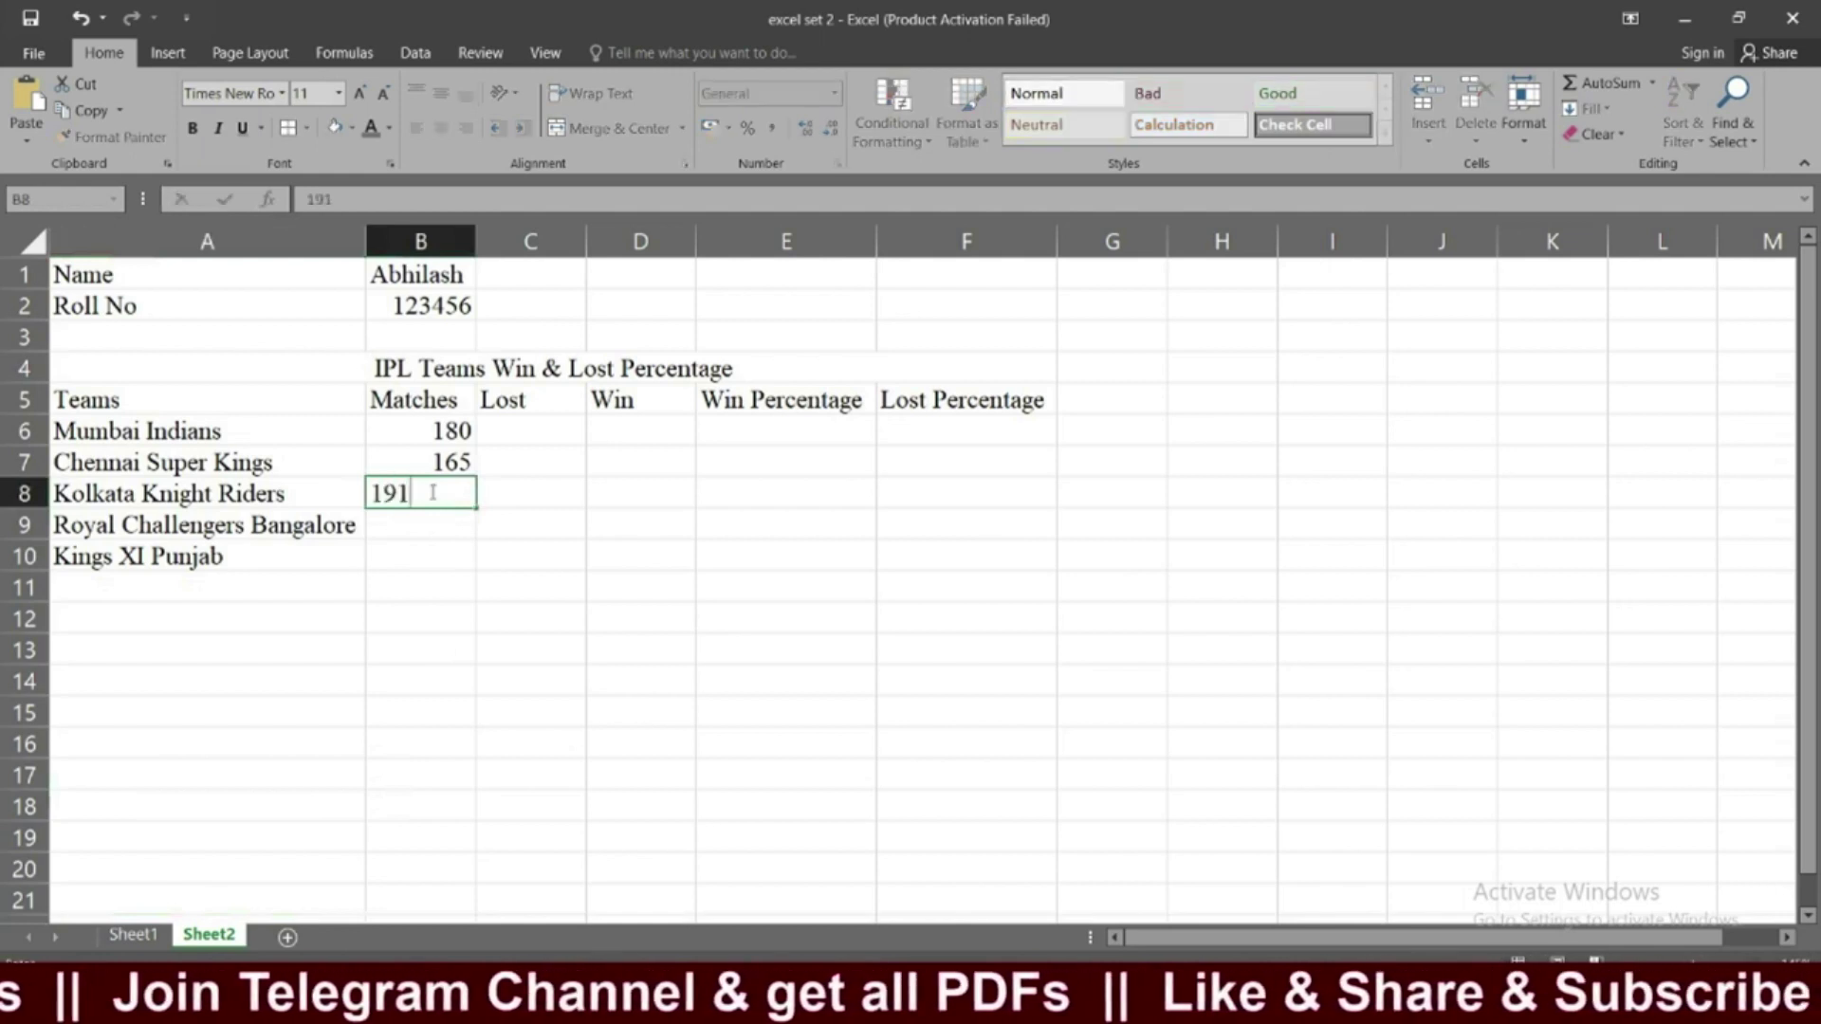
key(Return)
text(182)
key(Return)
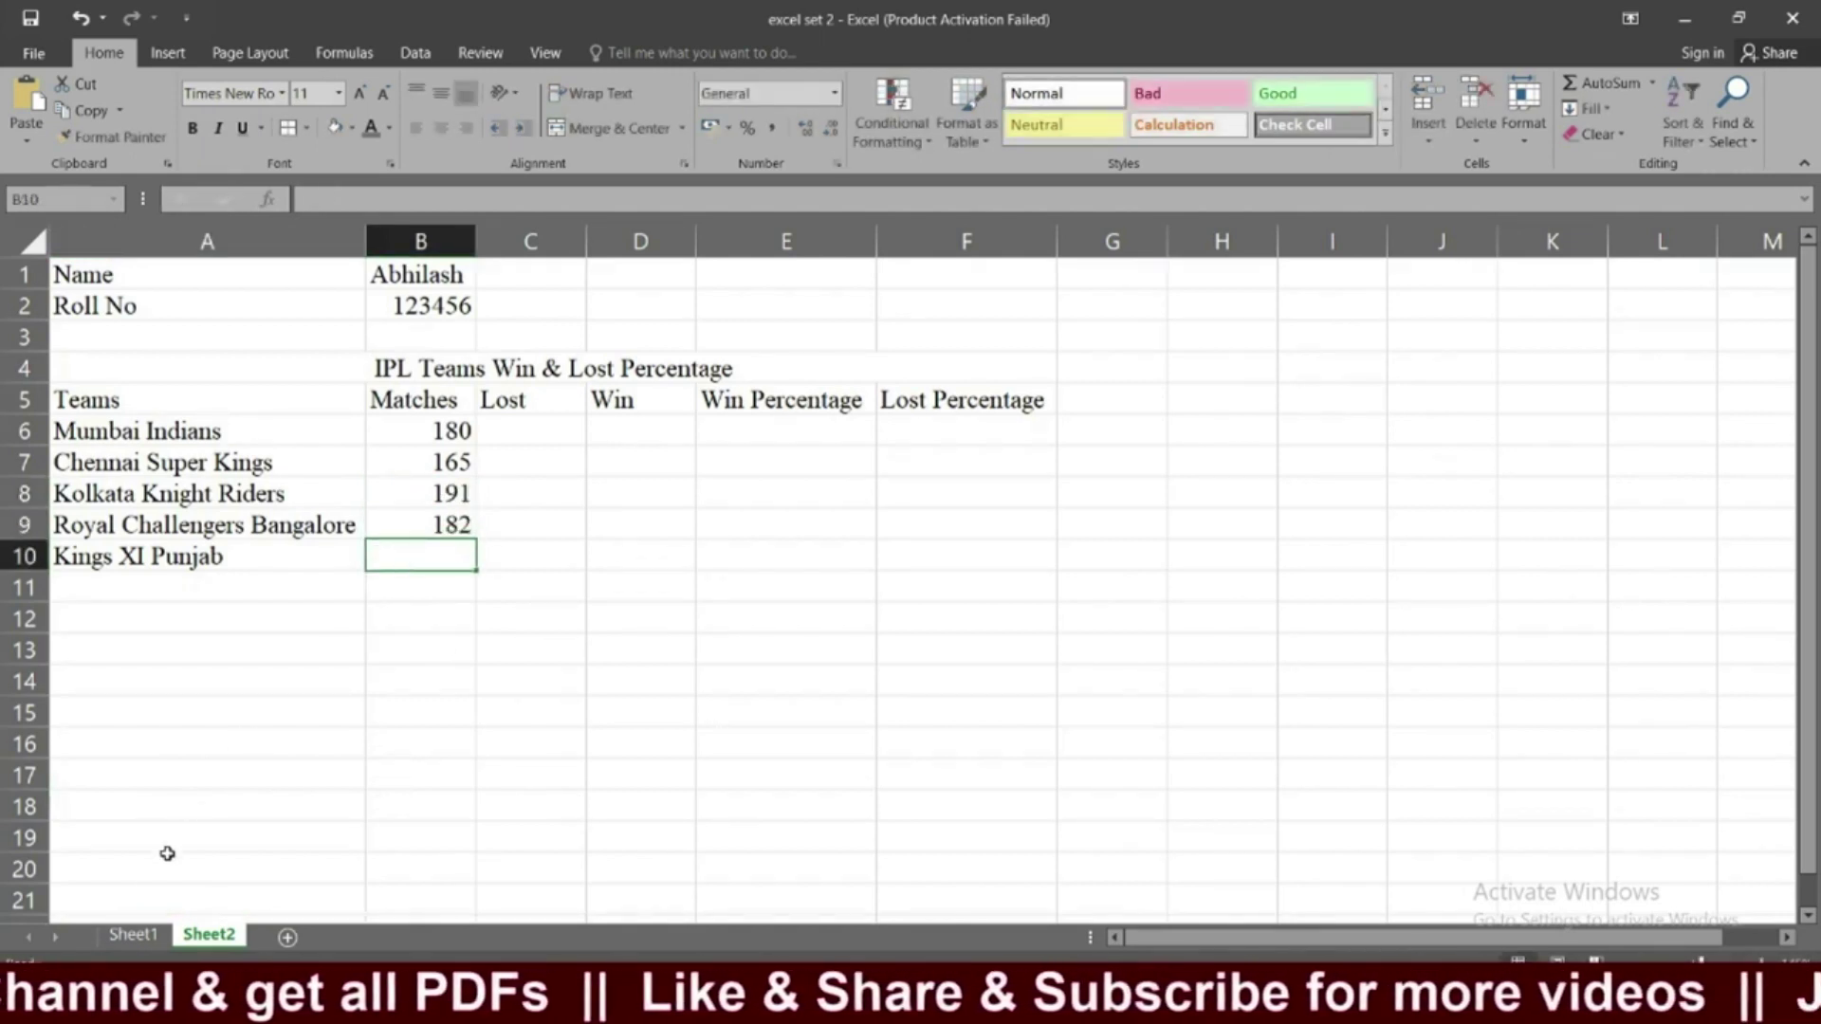
click(133, 936)
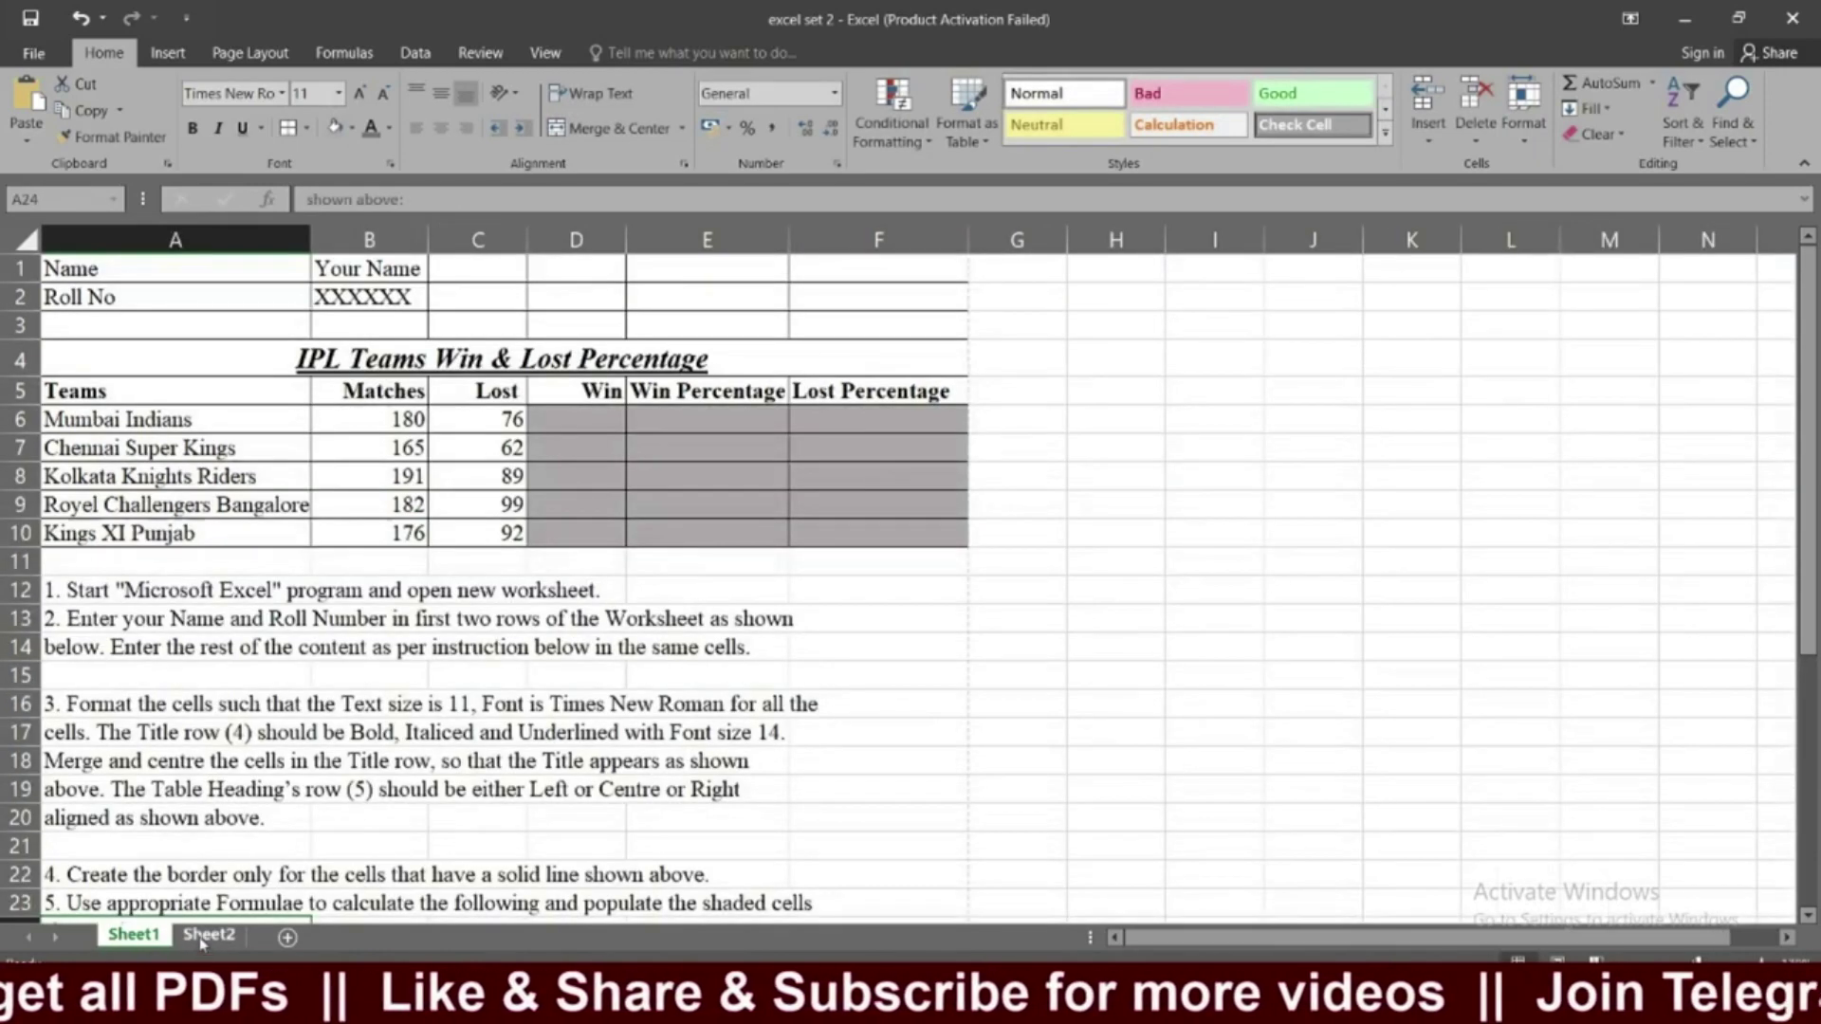
click(209, 935)
text(176)
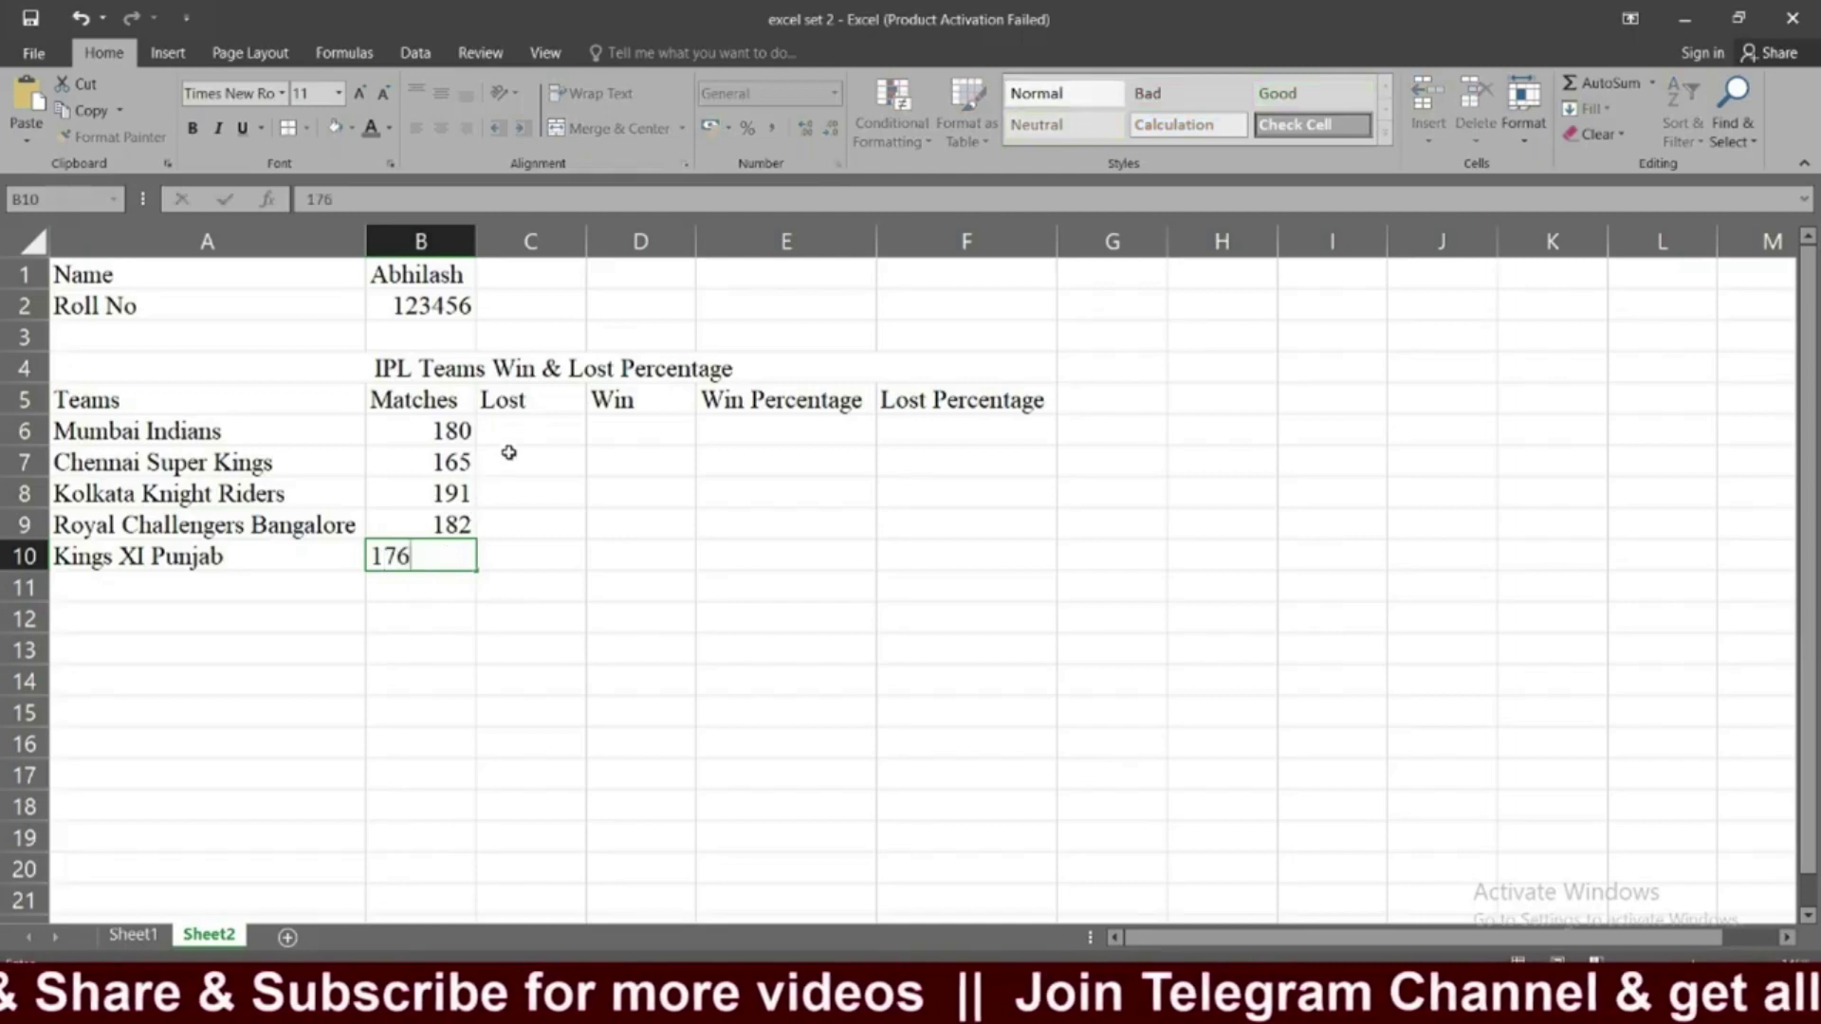
click(517, 425)
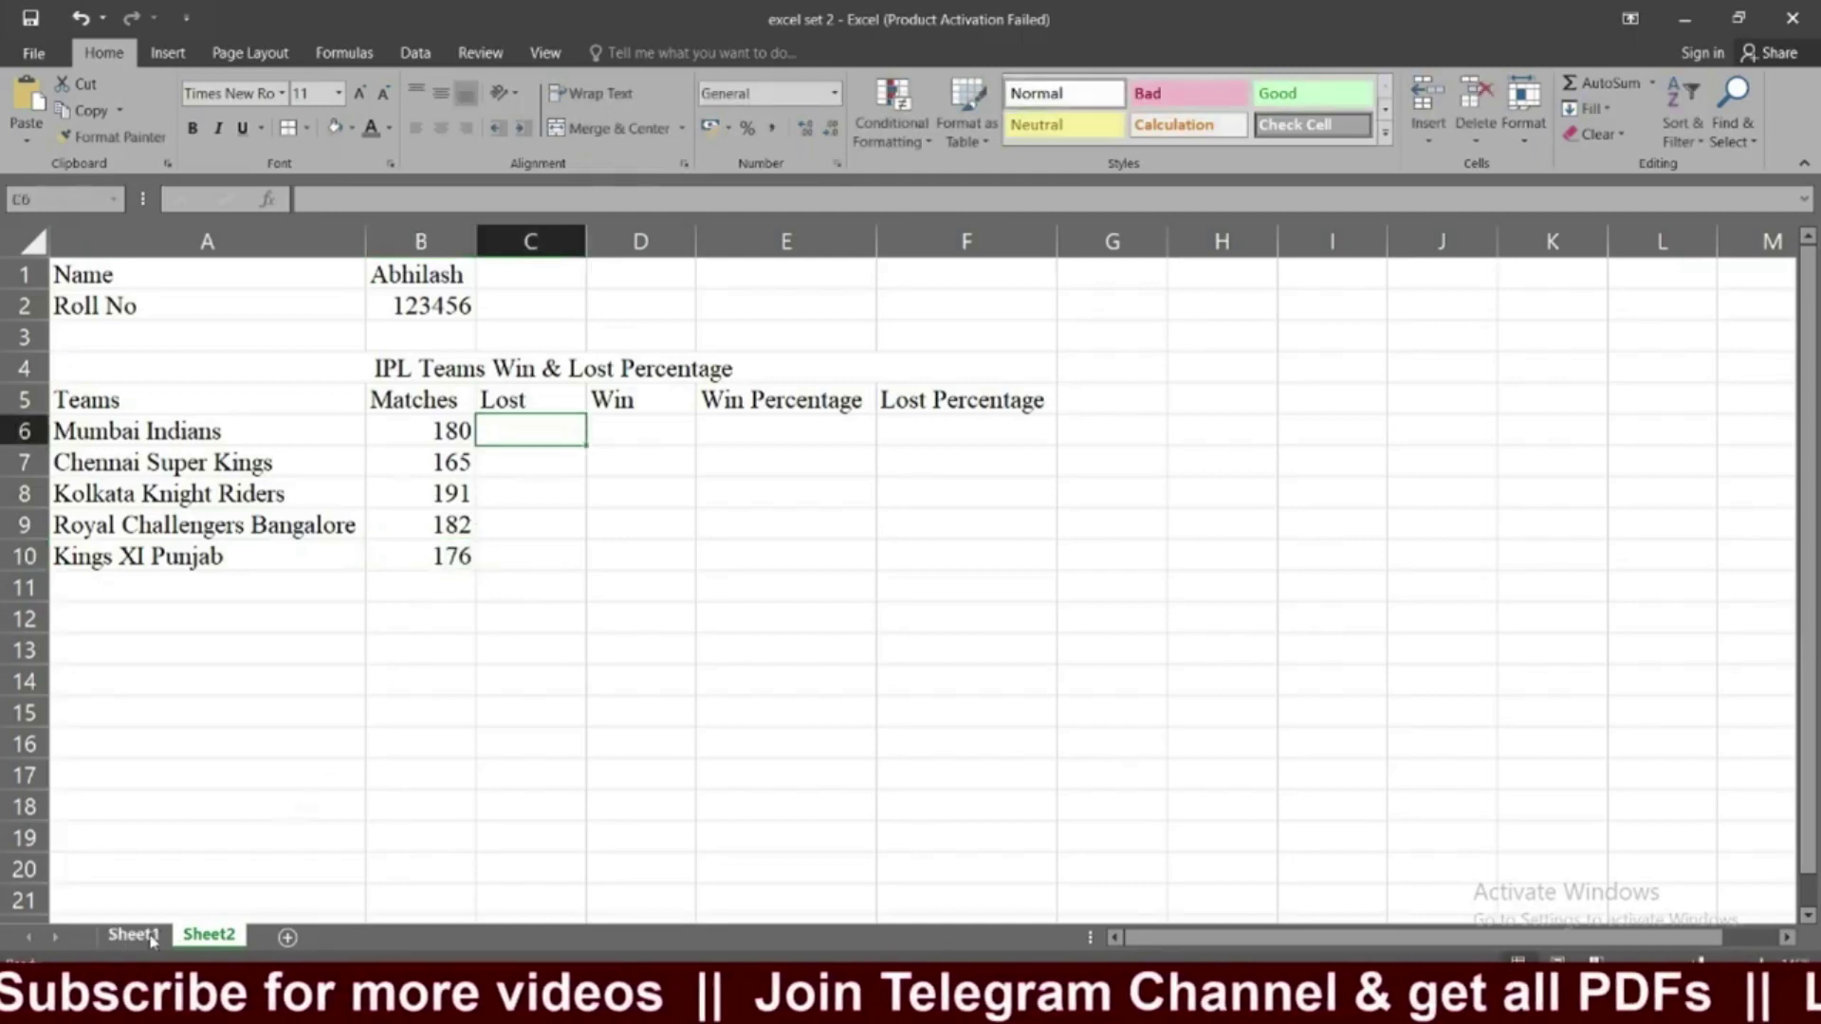
Enter Lost values 76 and 62 in C6 and C7 after checking them on Sheet1.
click(154, 935)
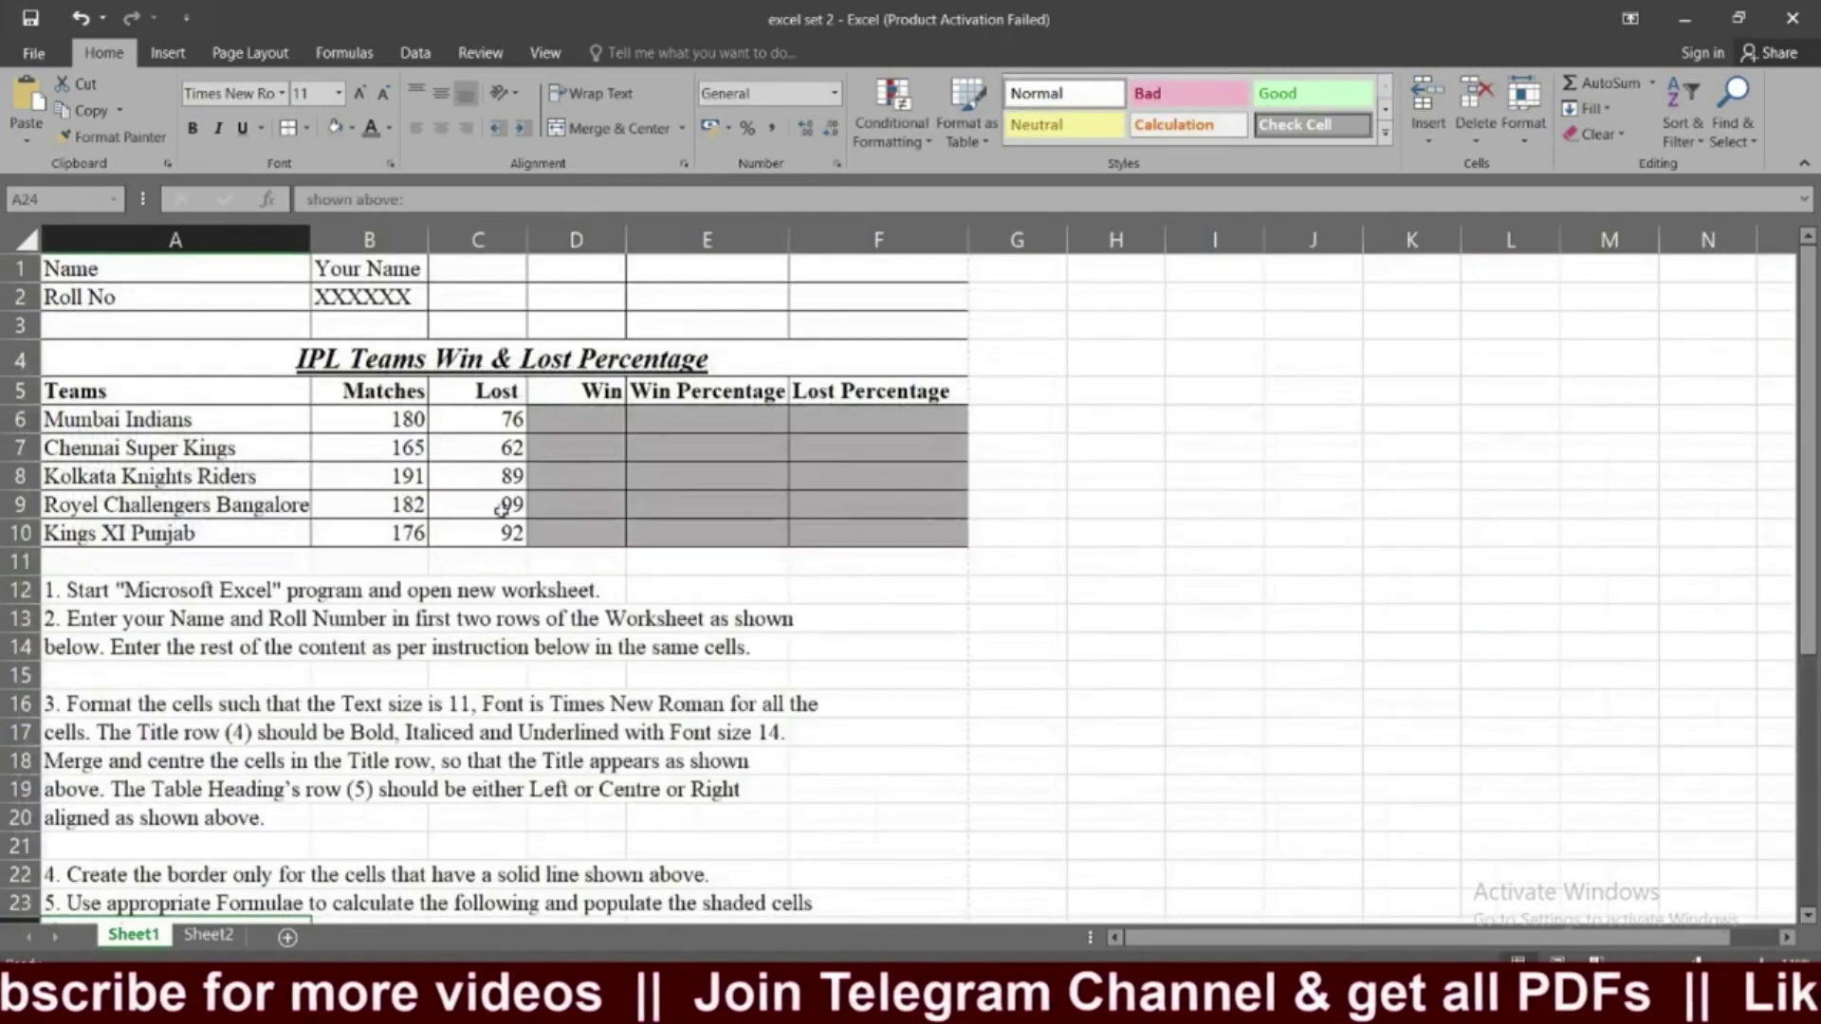
click(198, 936)
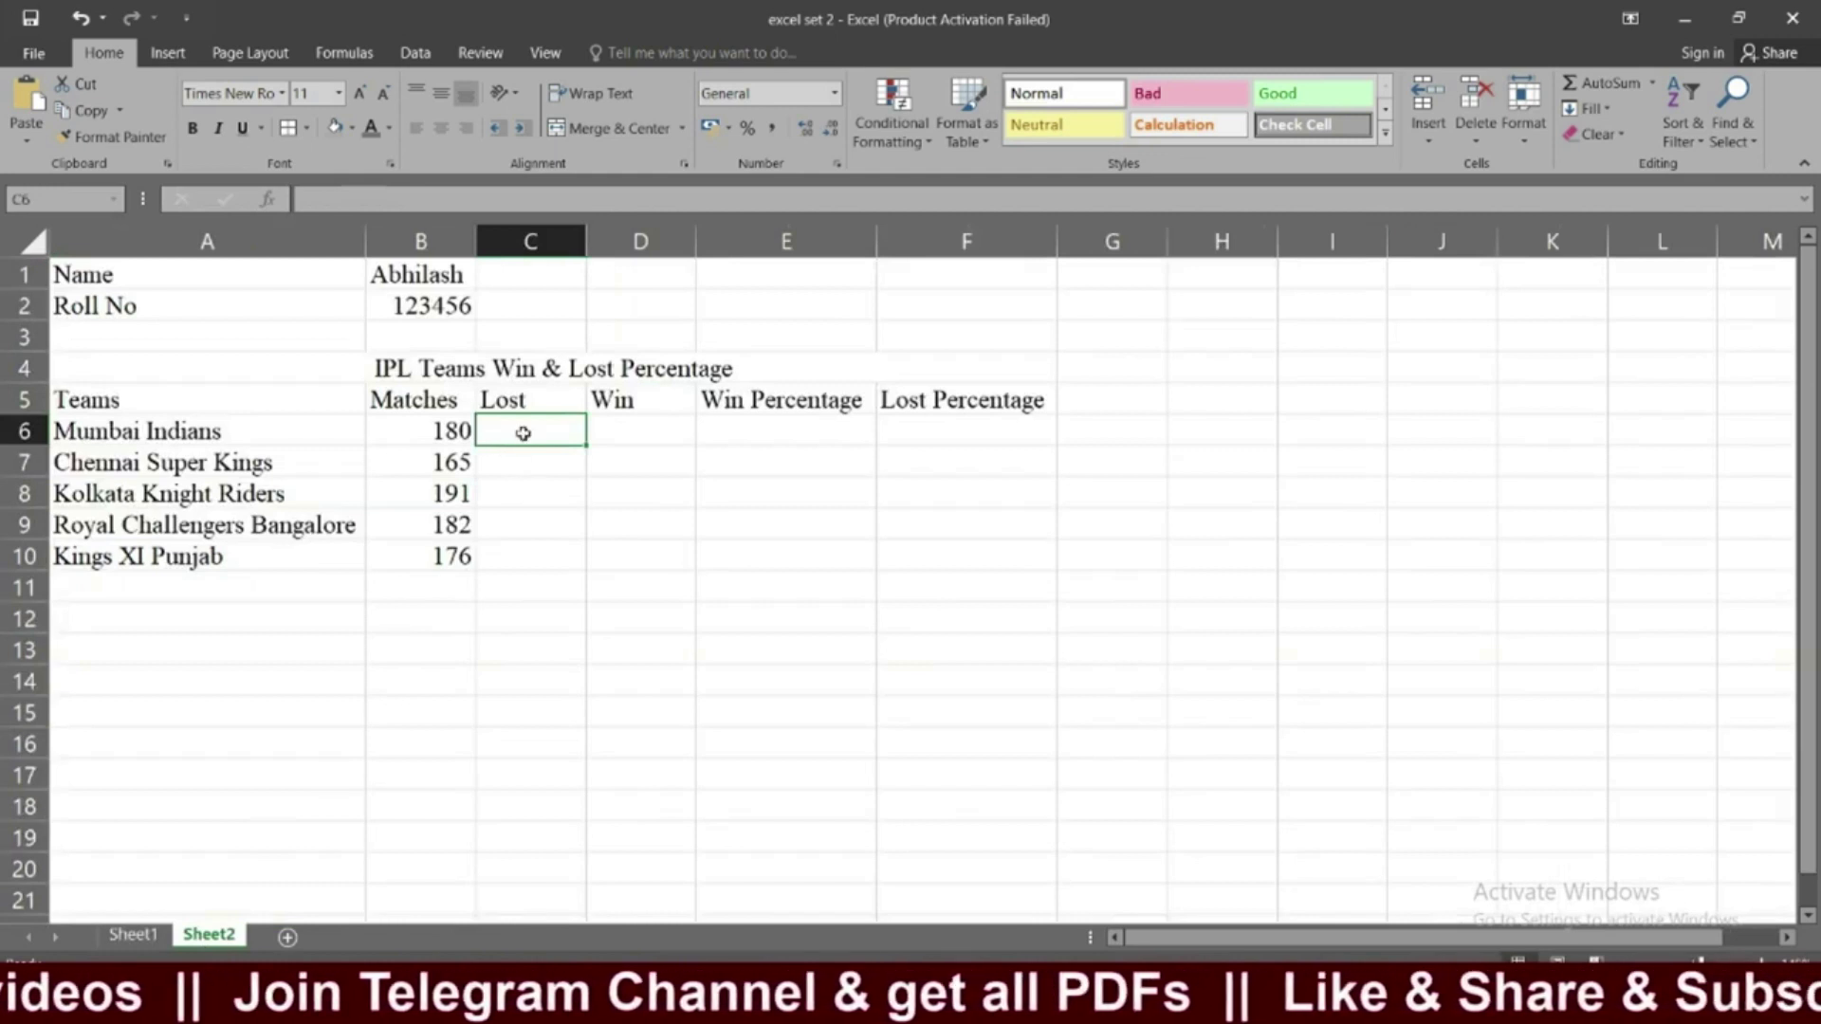
text(76)
key(Return)
text(62)
key(Return)
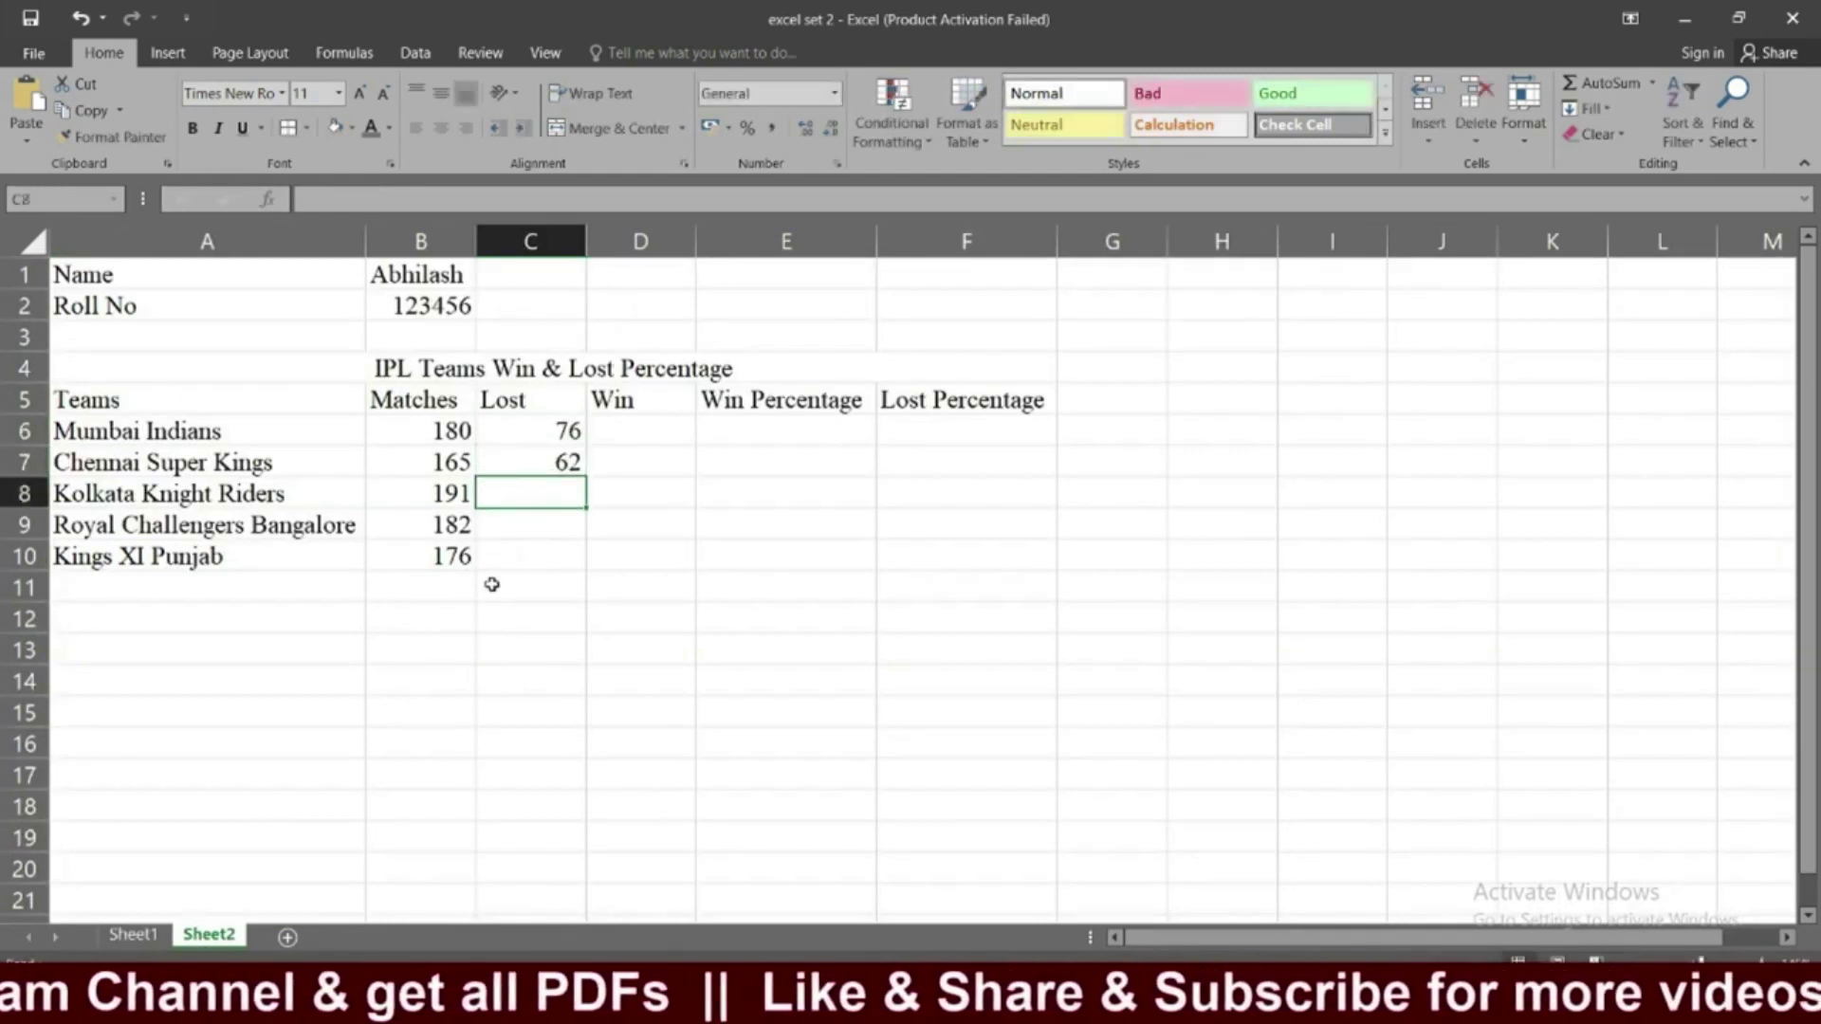
Enter the remaining Lost values 89, 99 and 92 in C8:C10, verifying against Sheet1.
click(134, 935)
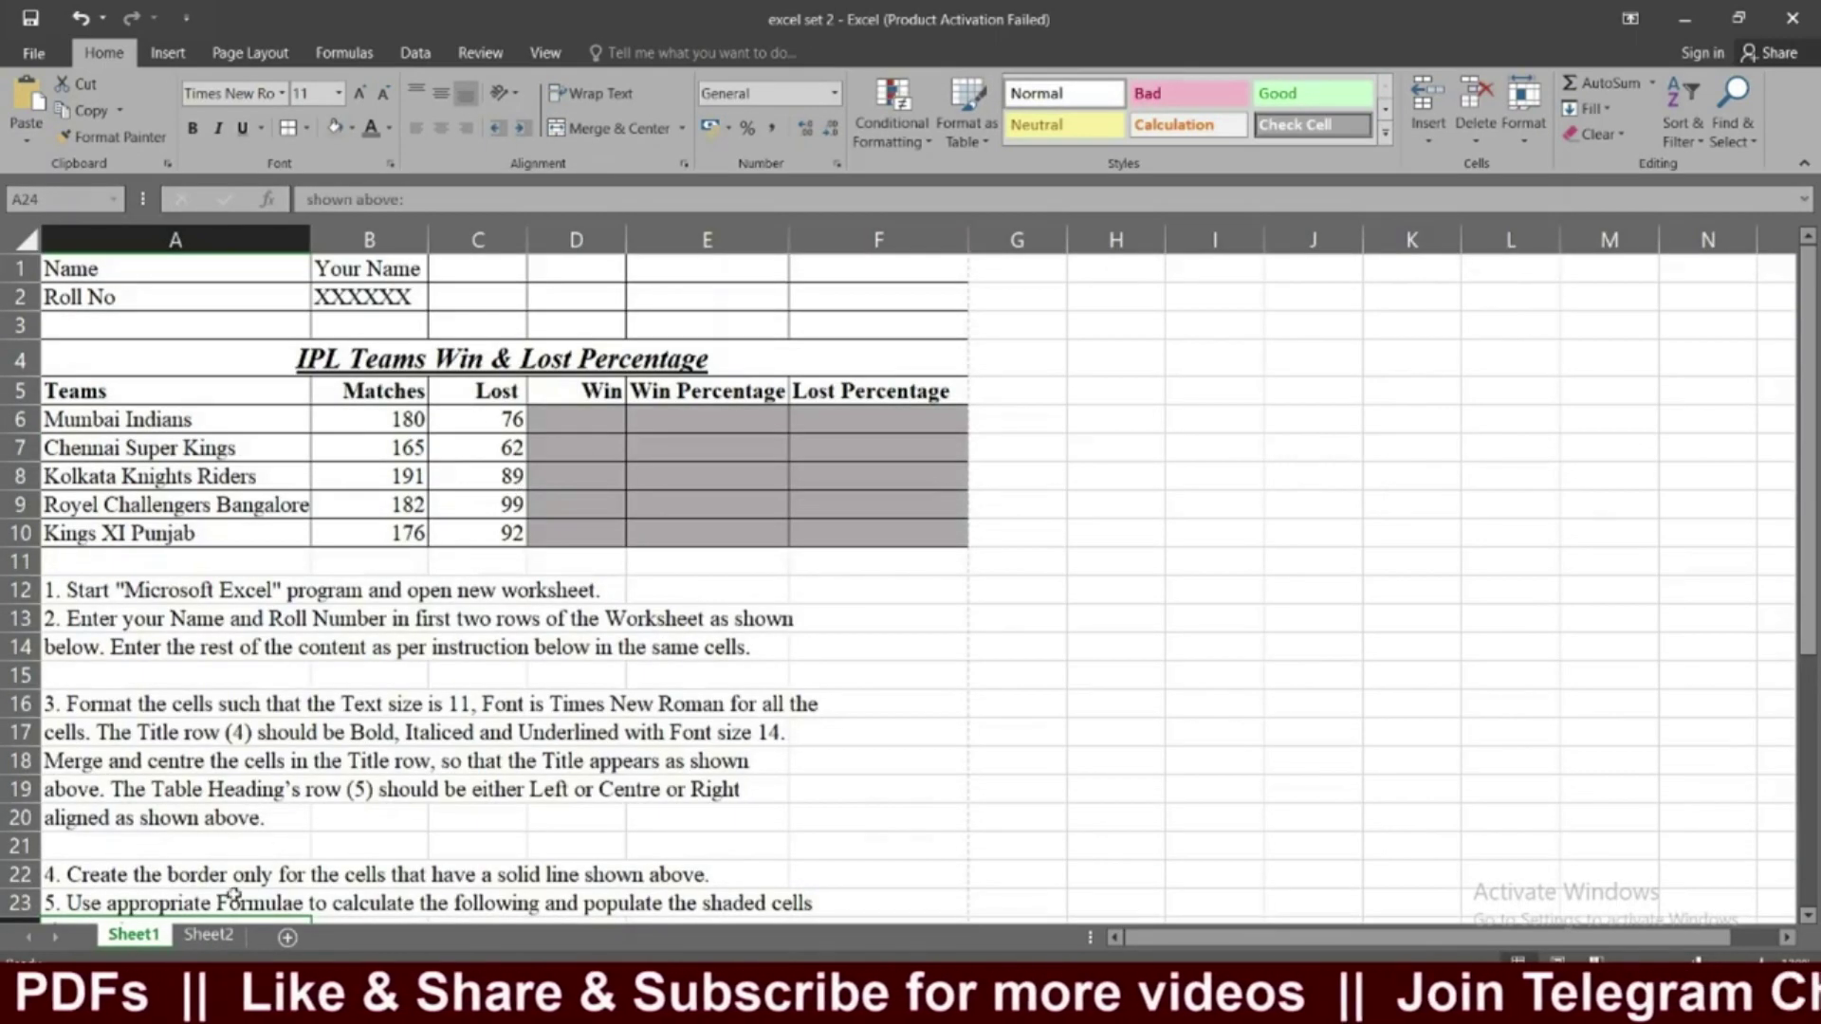
click(208, 936)
click(532, 491)
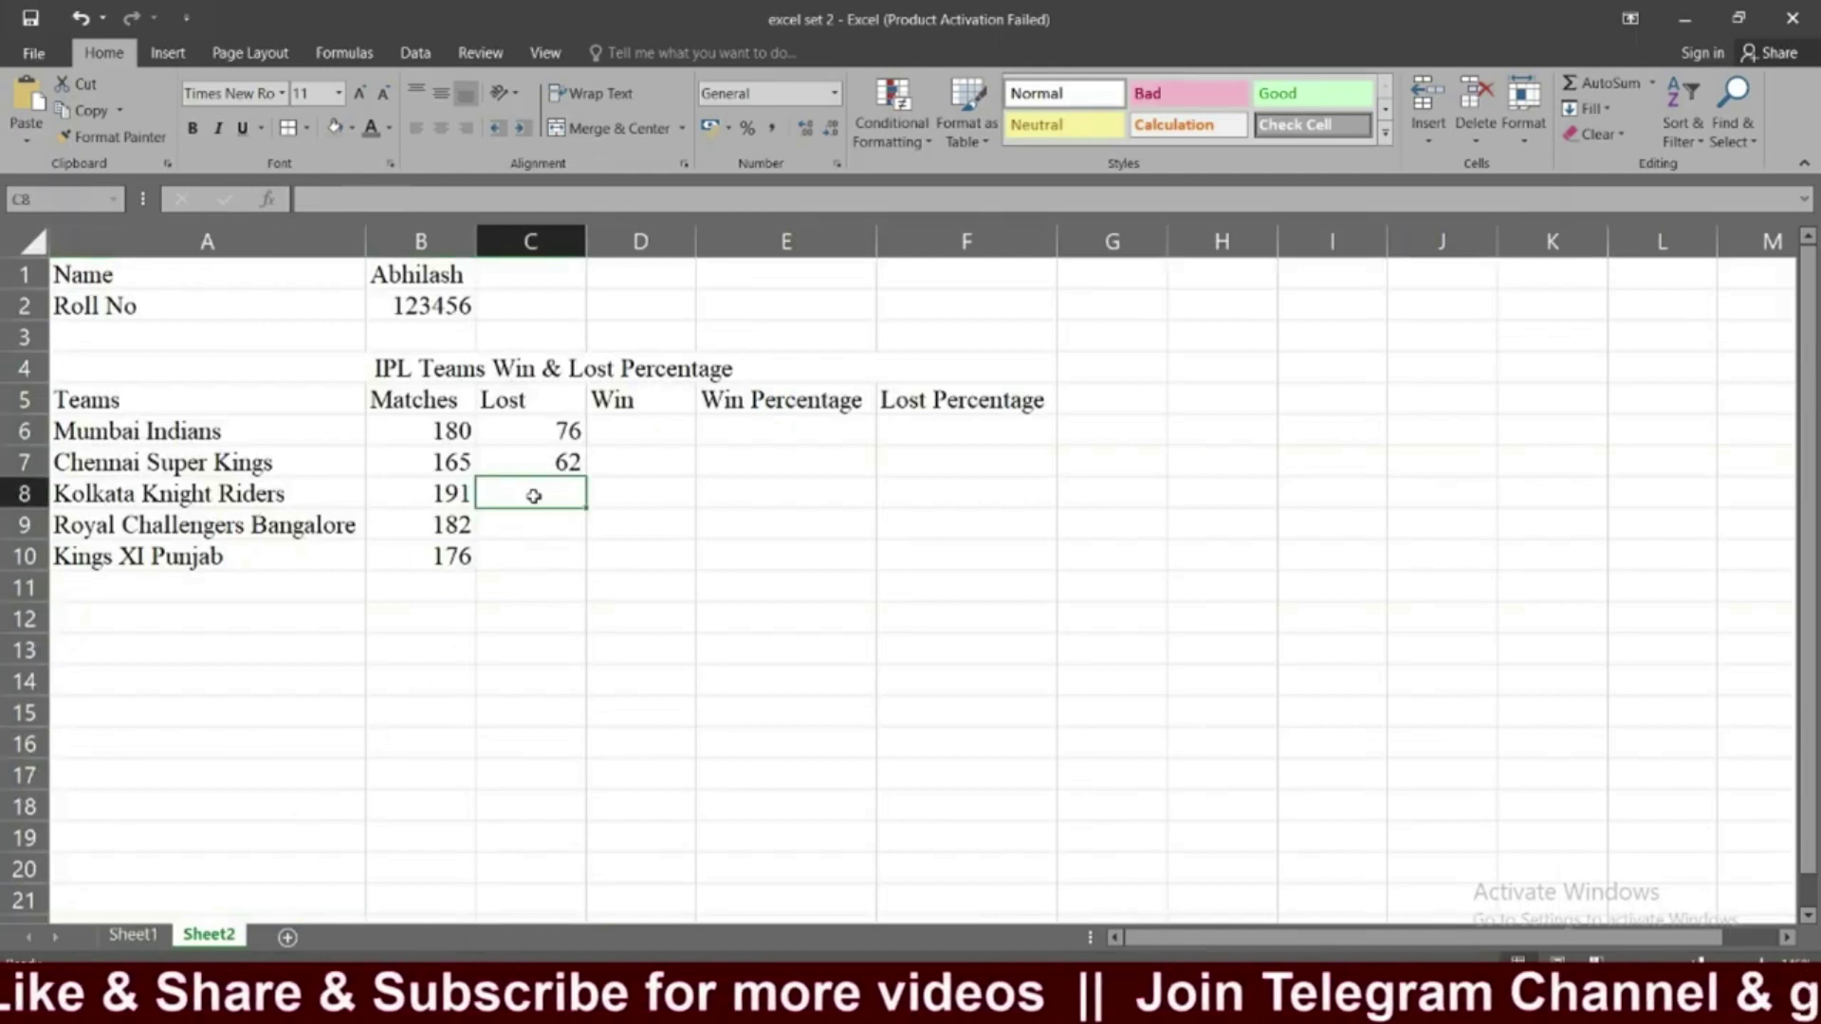
text(89)
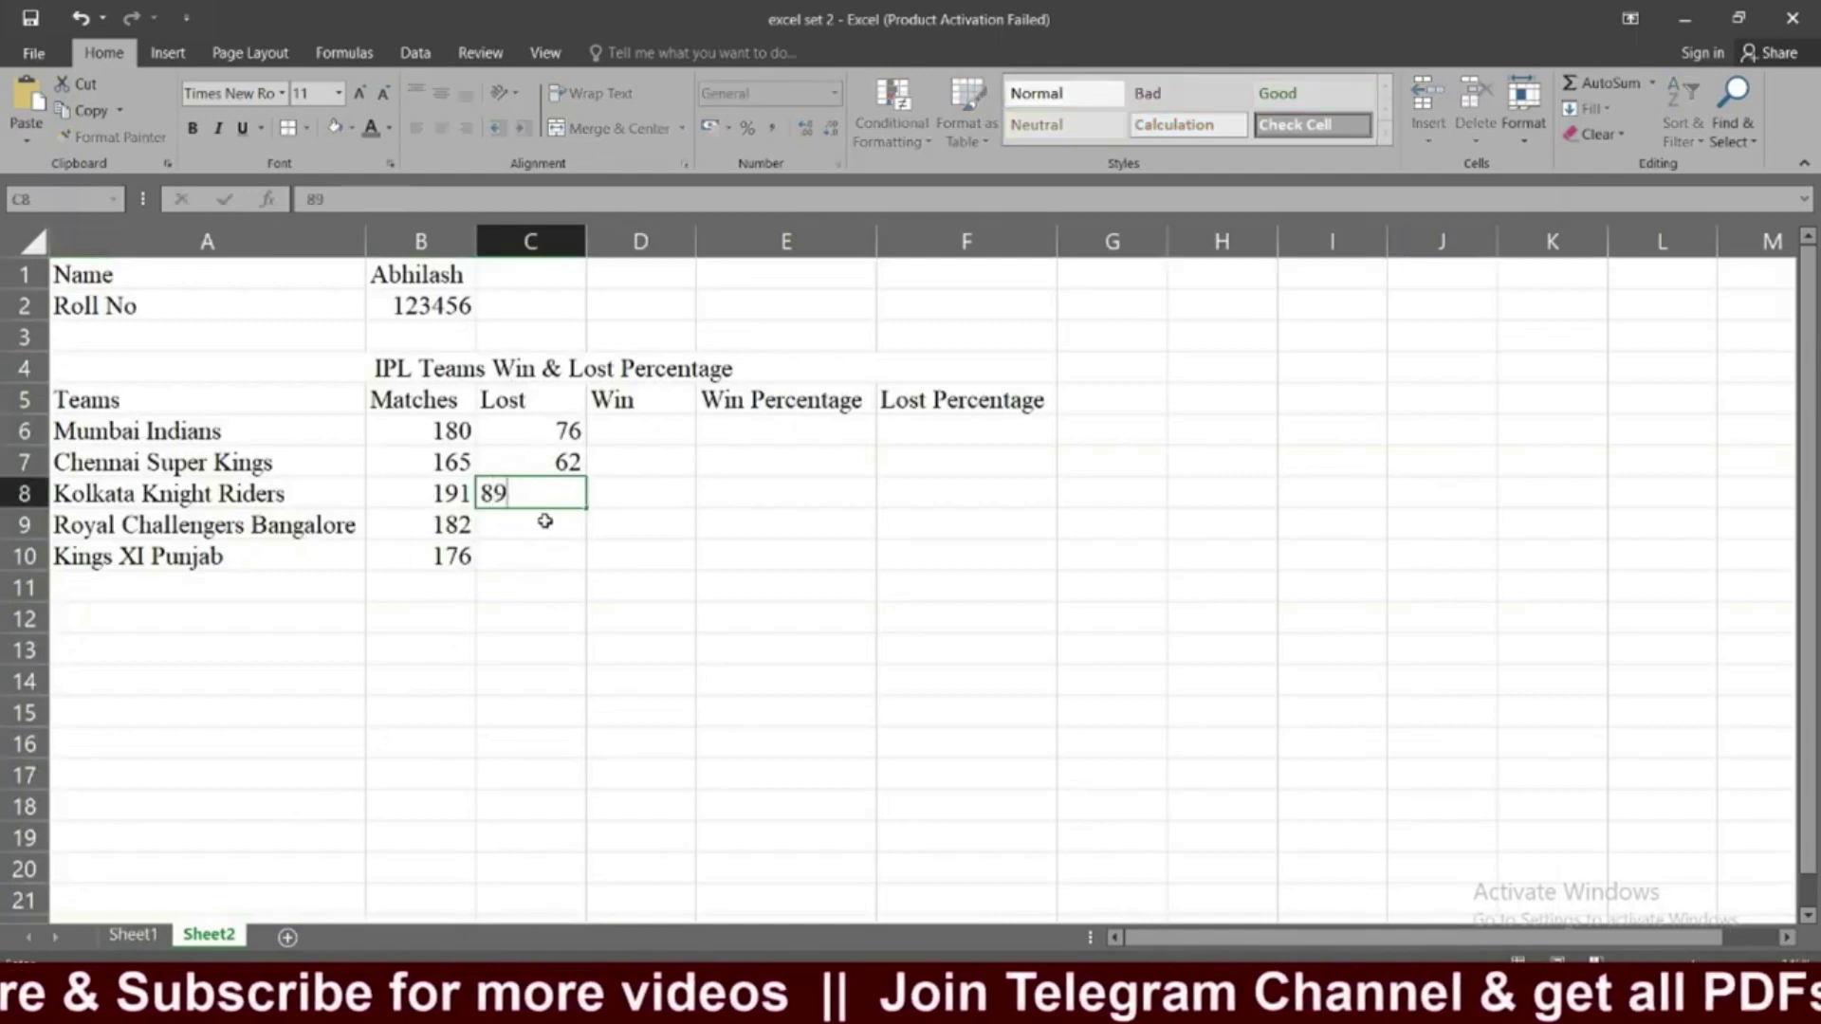
click(543, 517)
text(99)
click(132, 935)
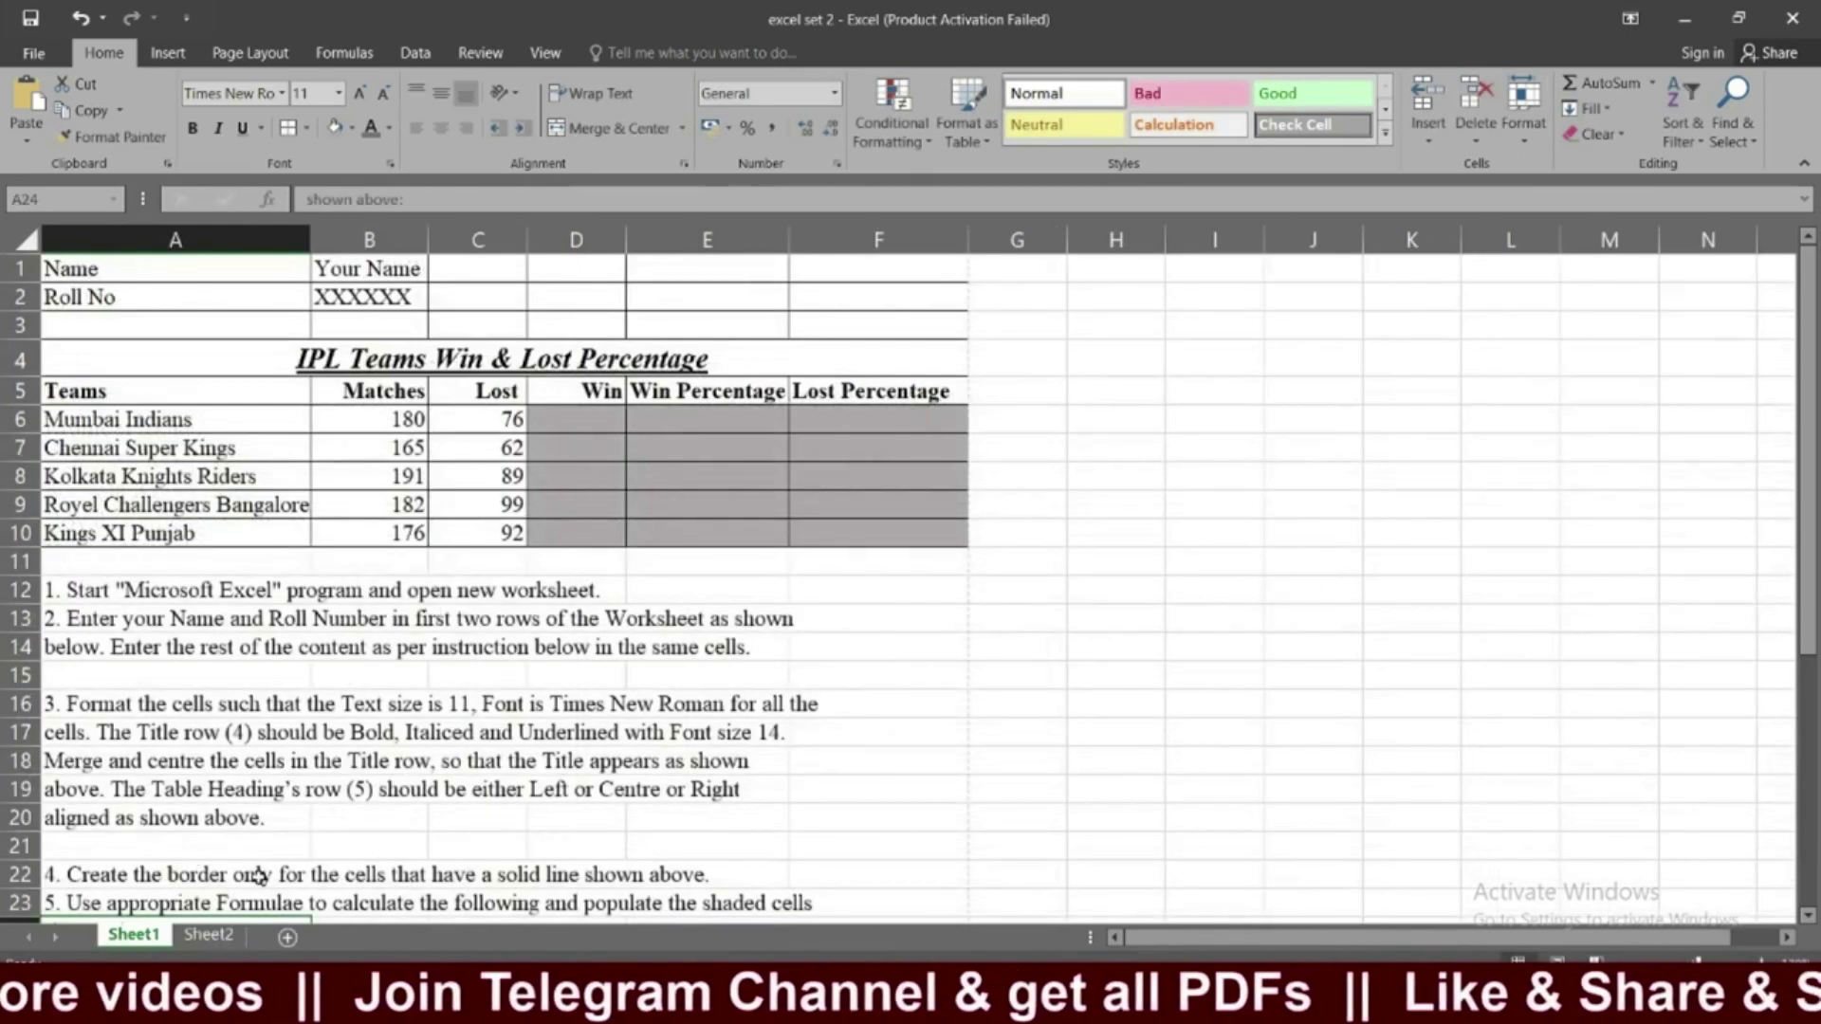
click(209, 935)
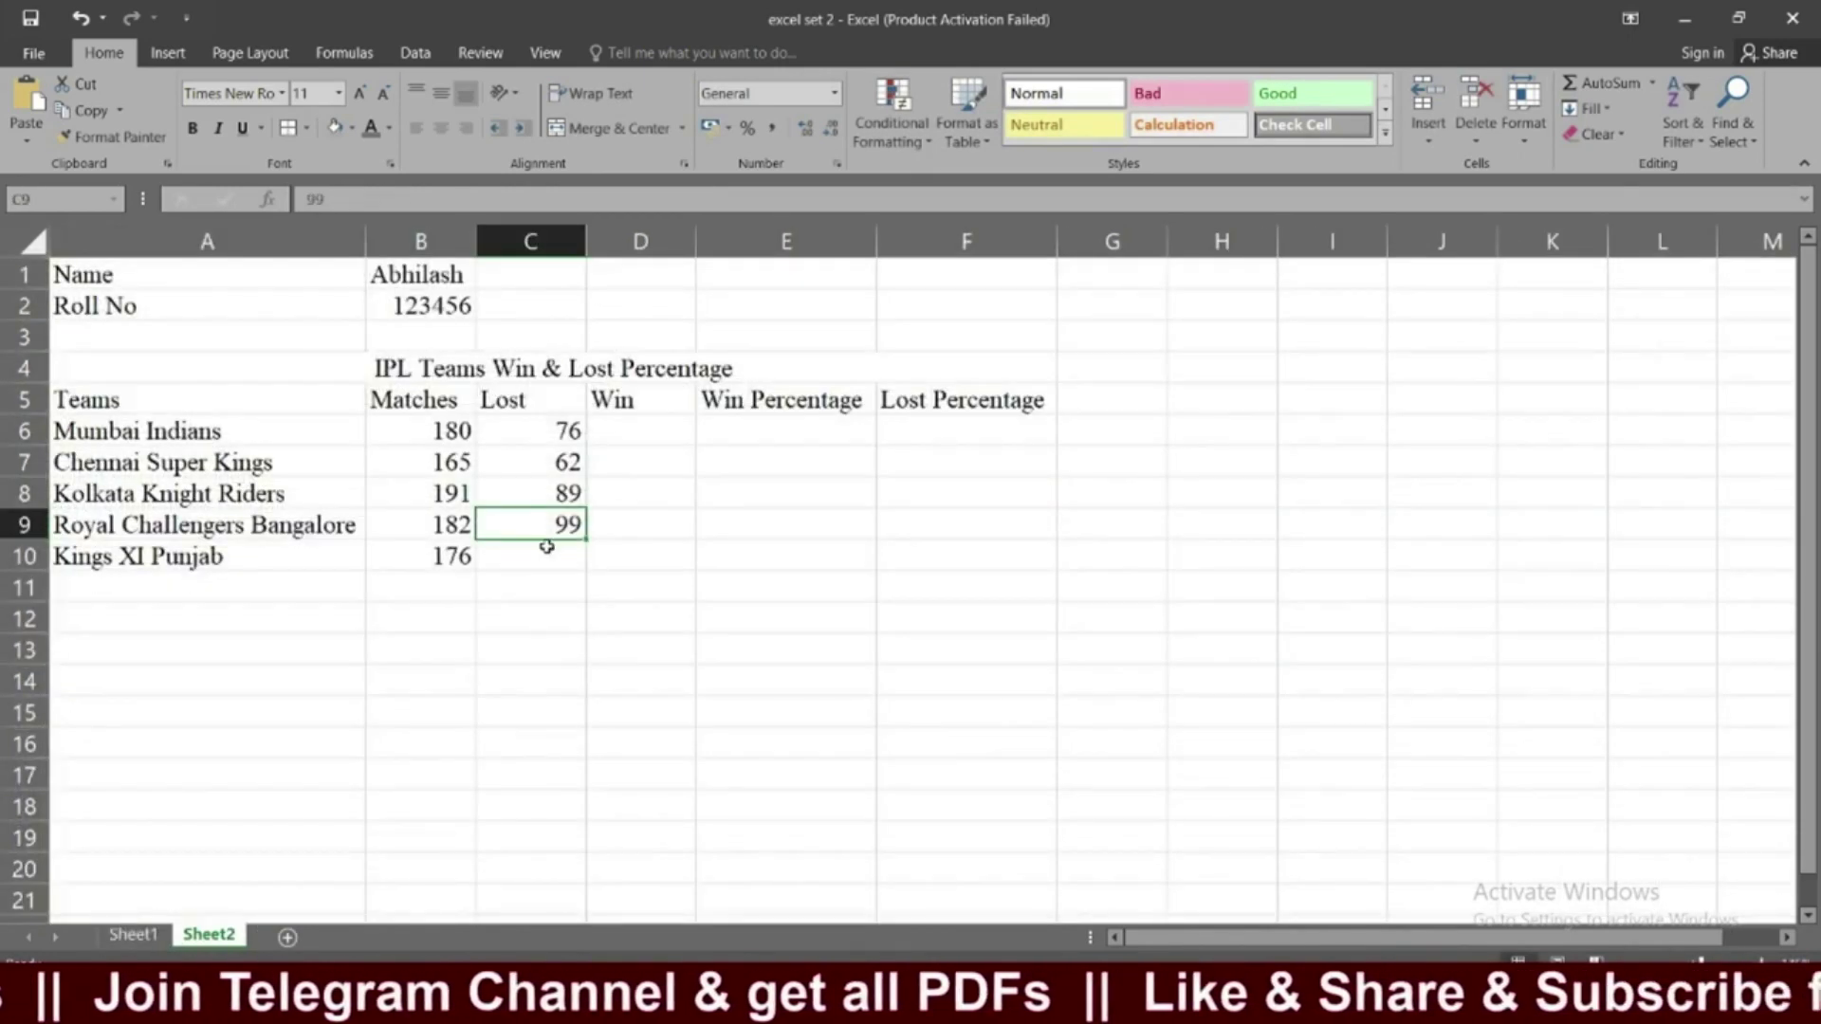
click(546, 558)
text(92)
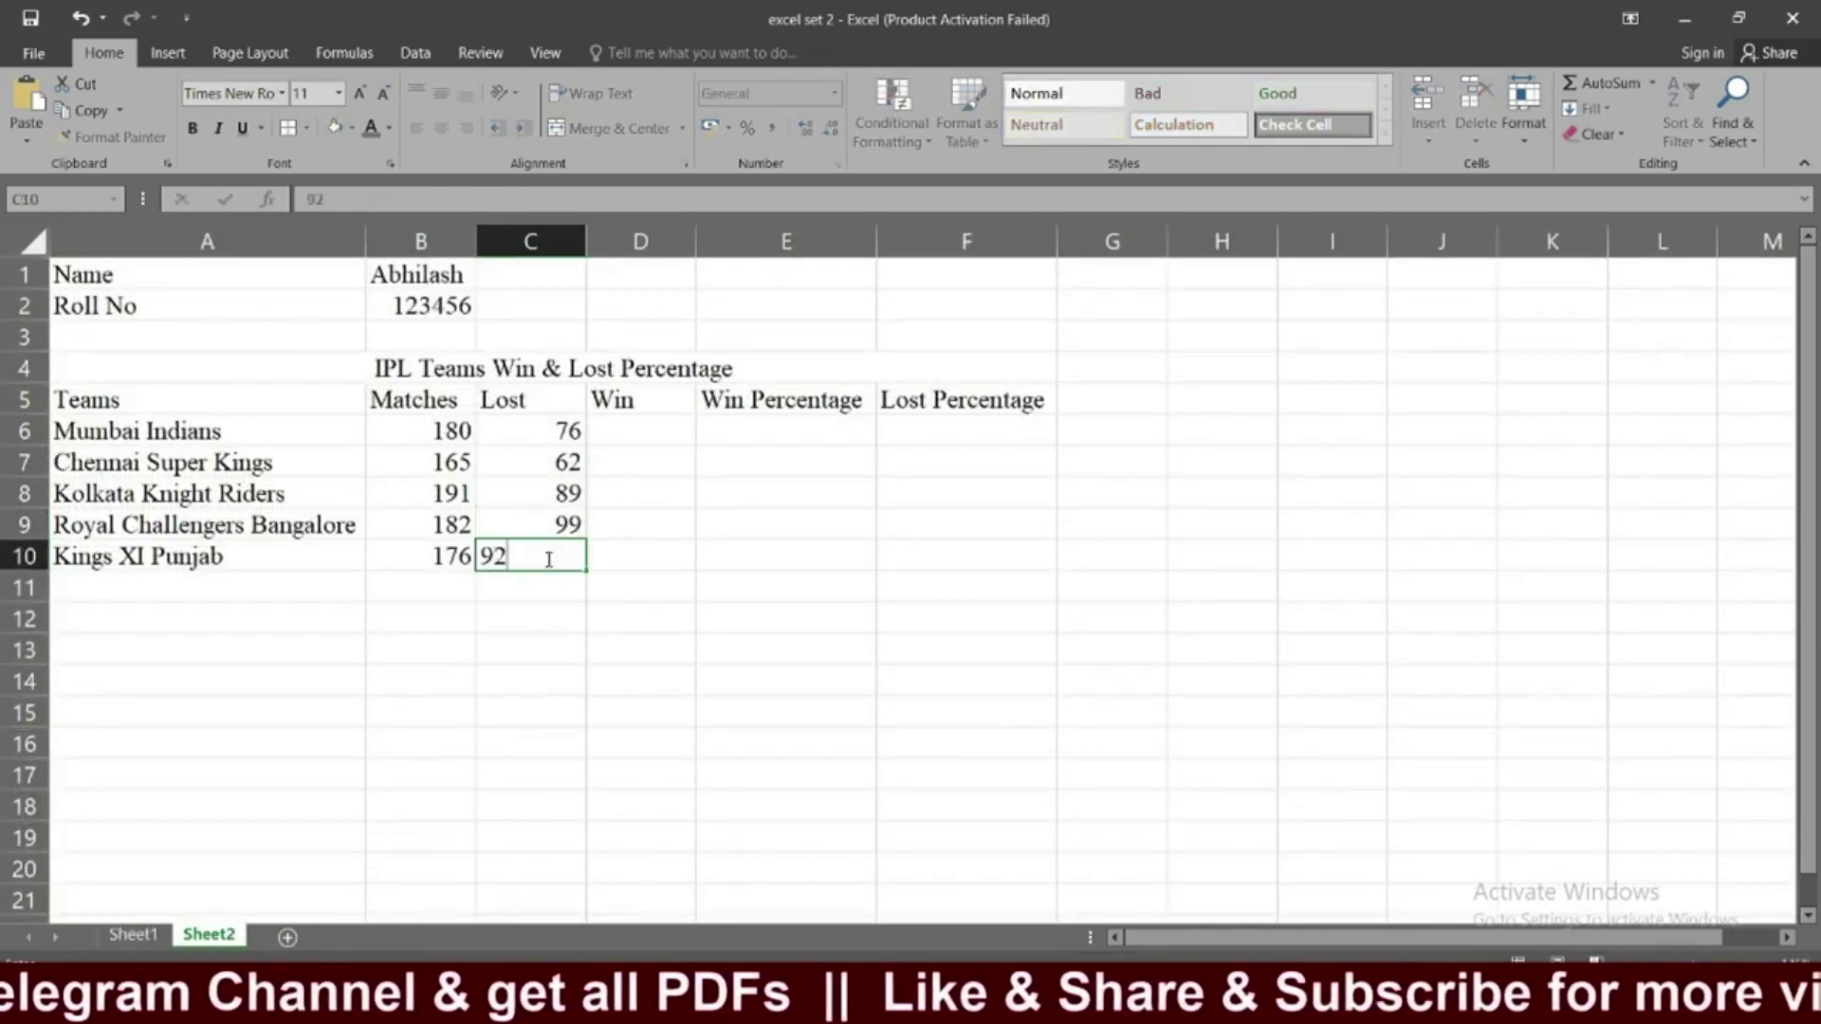
click(624, 437)
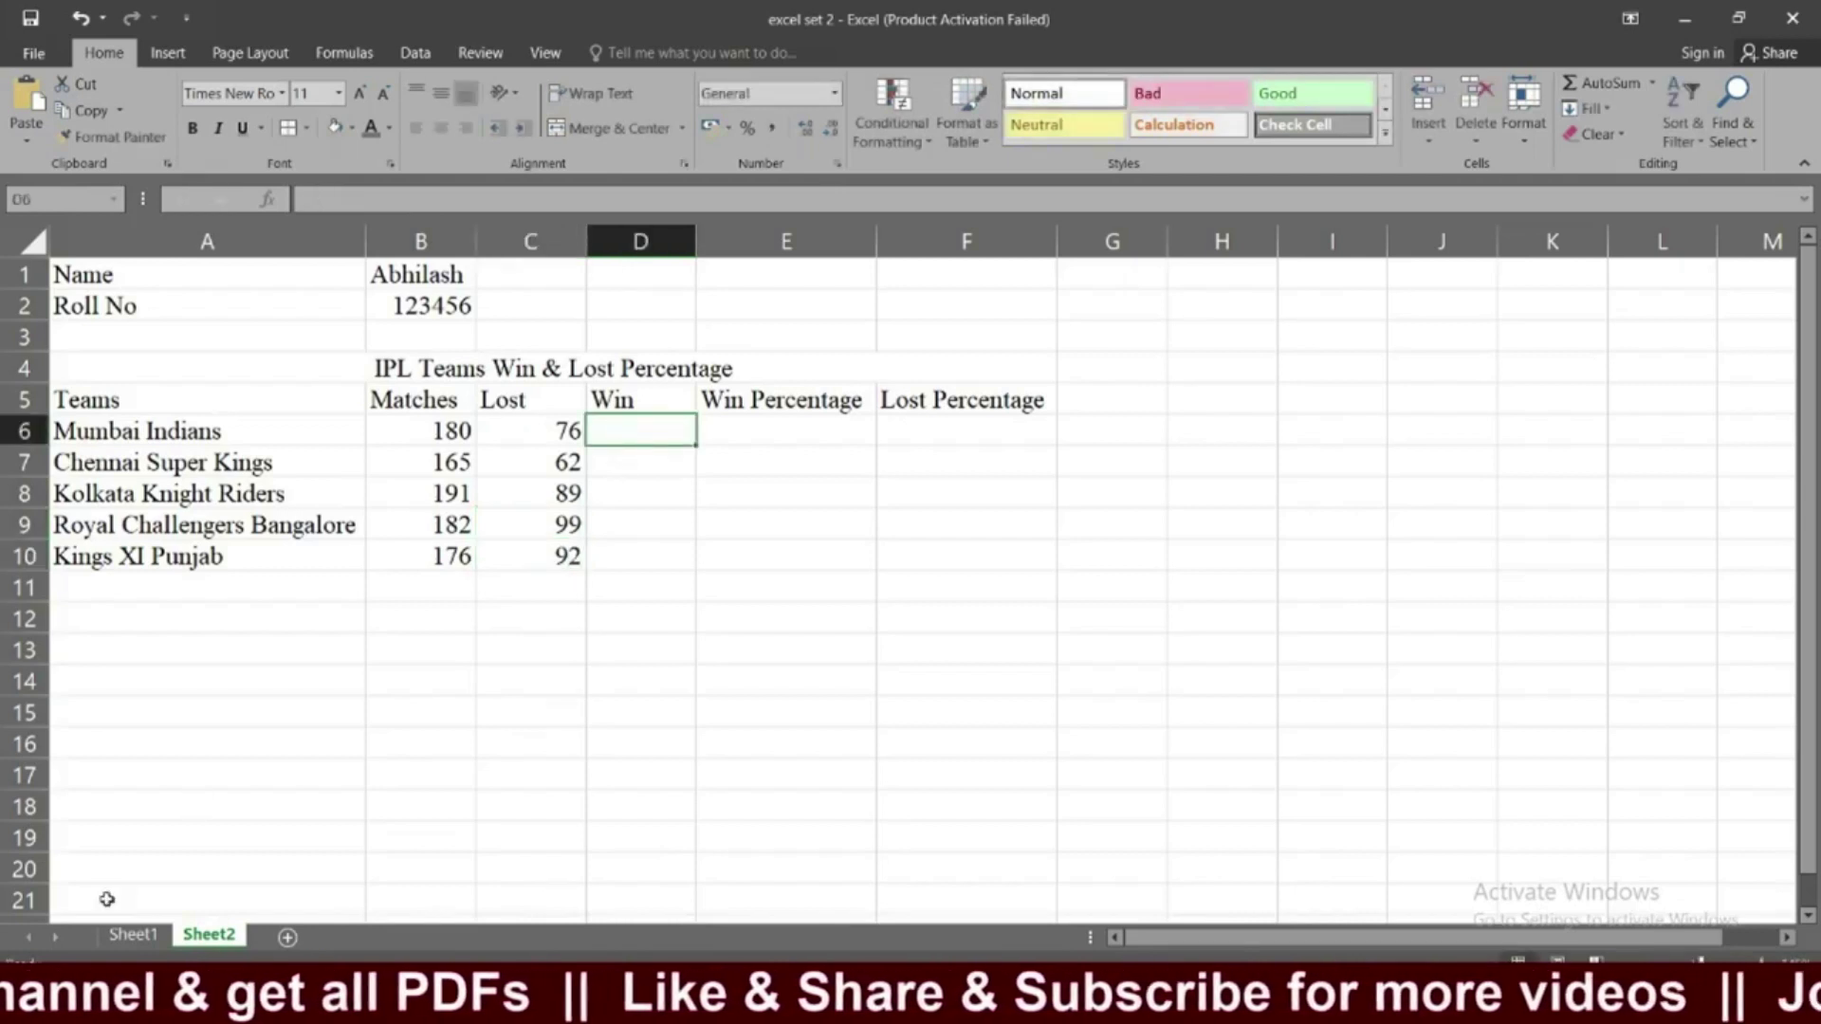
click(119, 937)
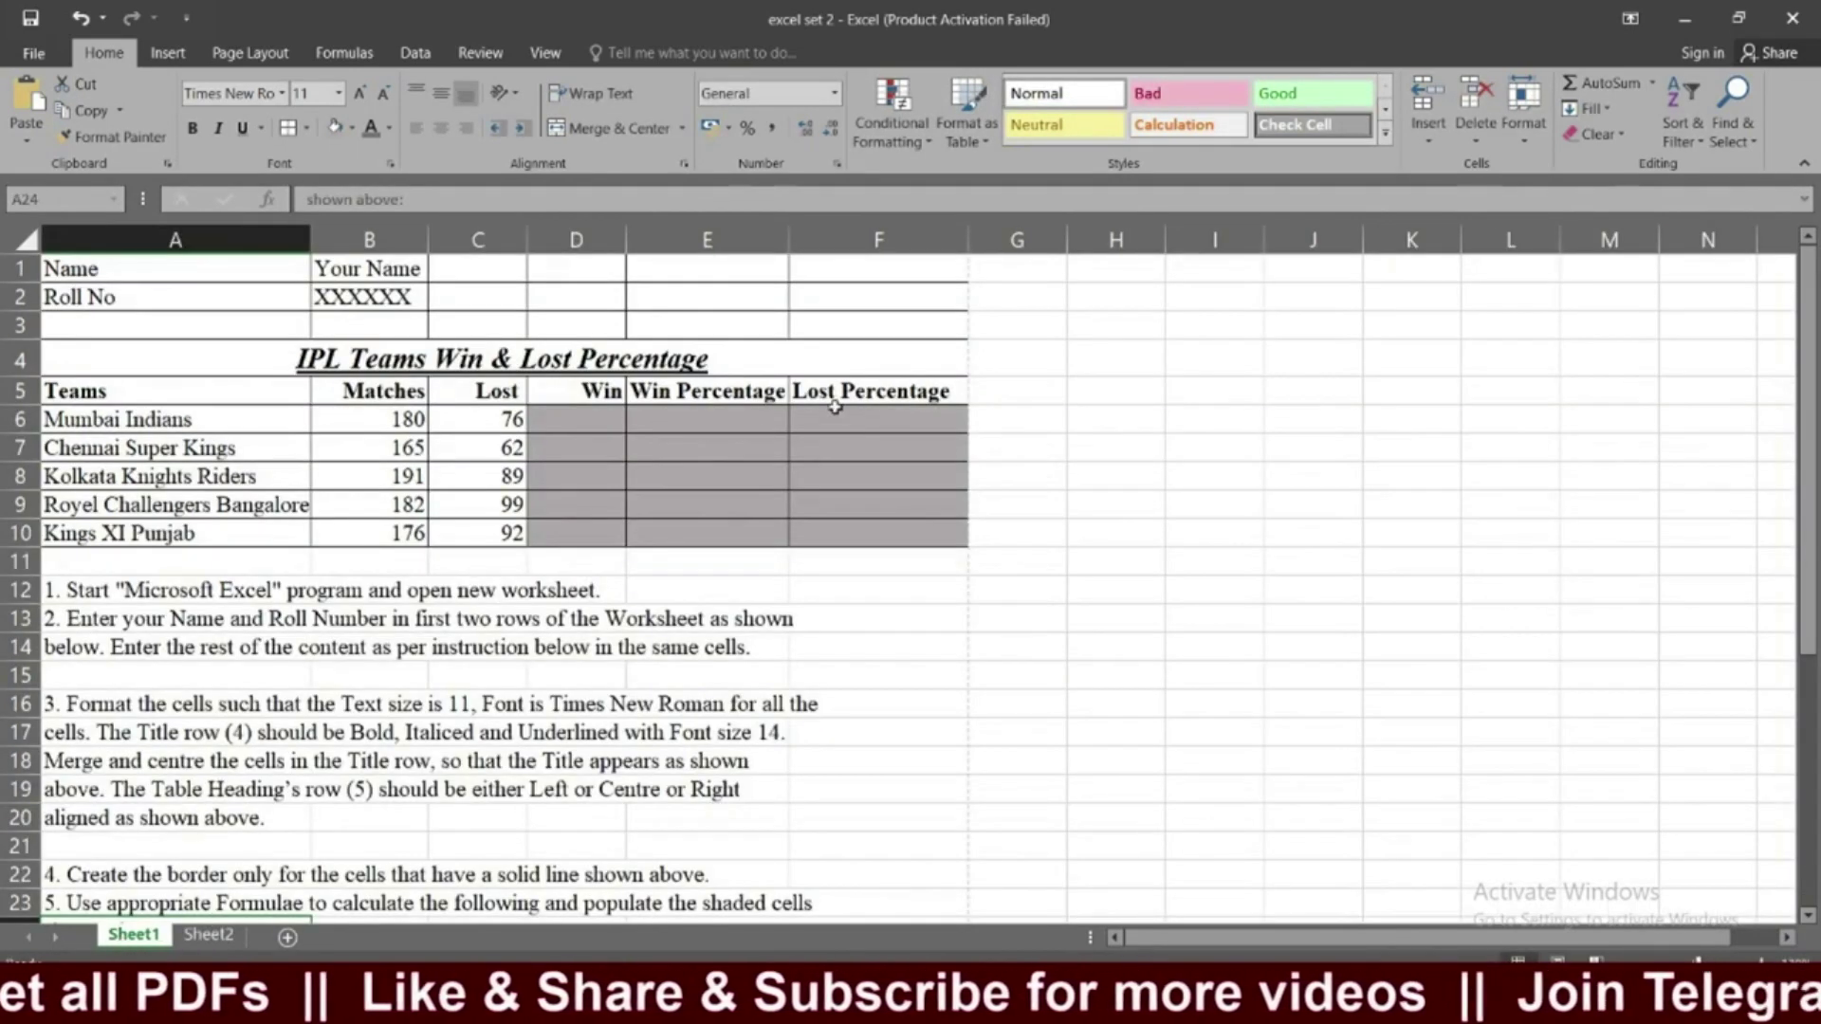
click(210, 935)
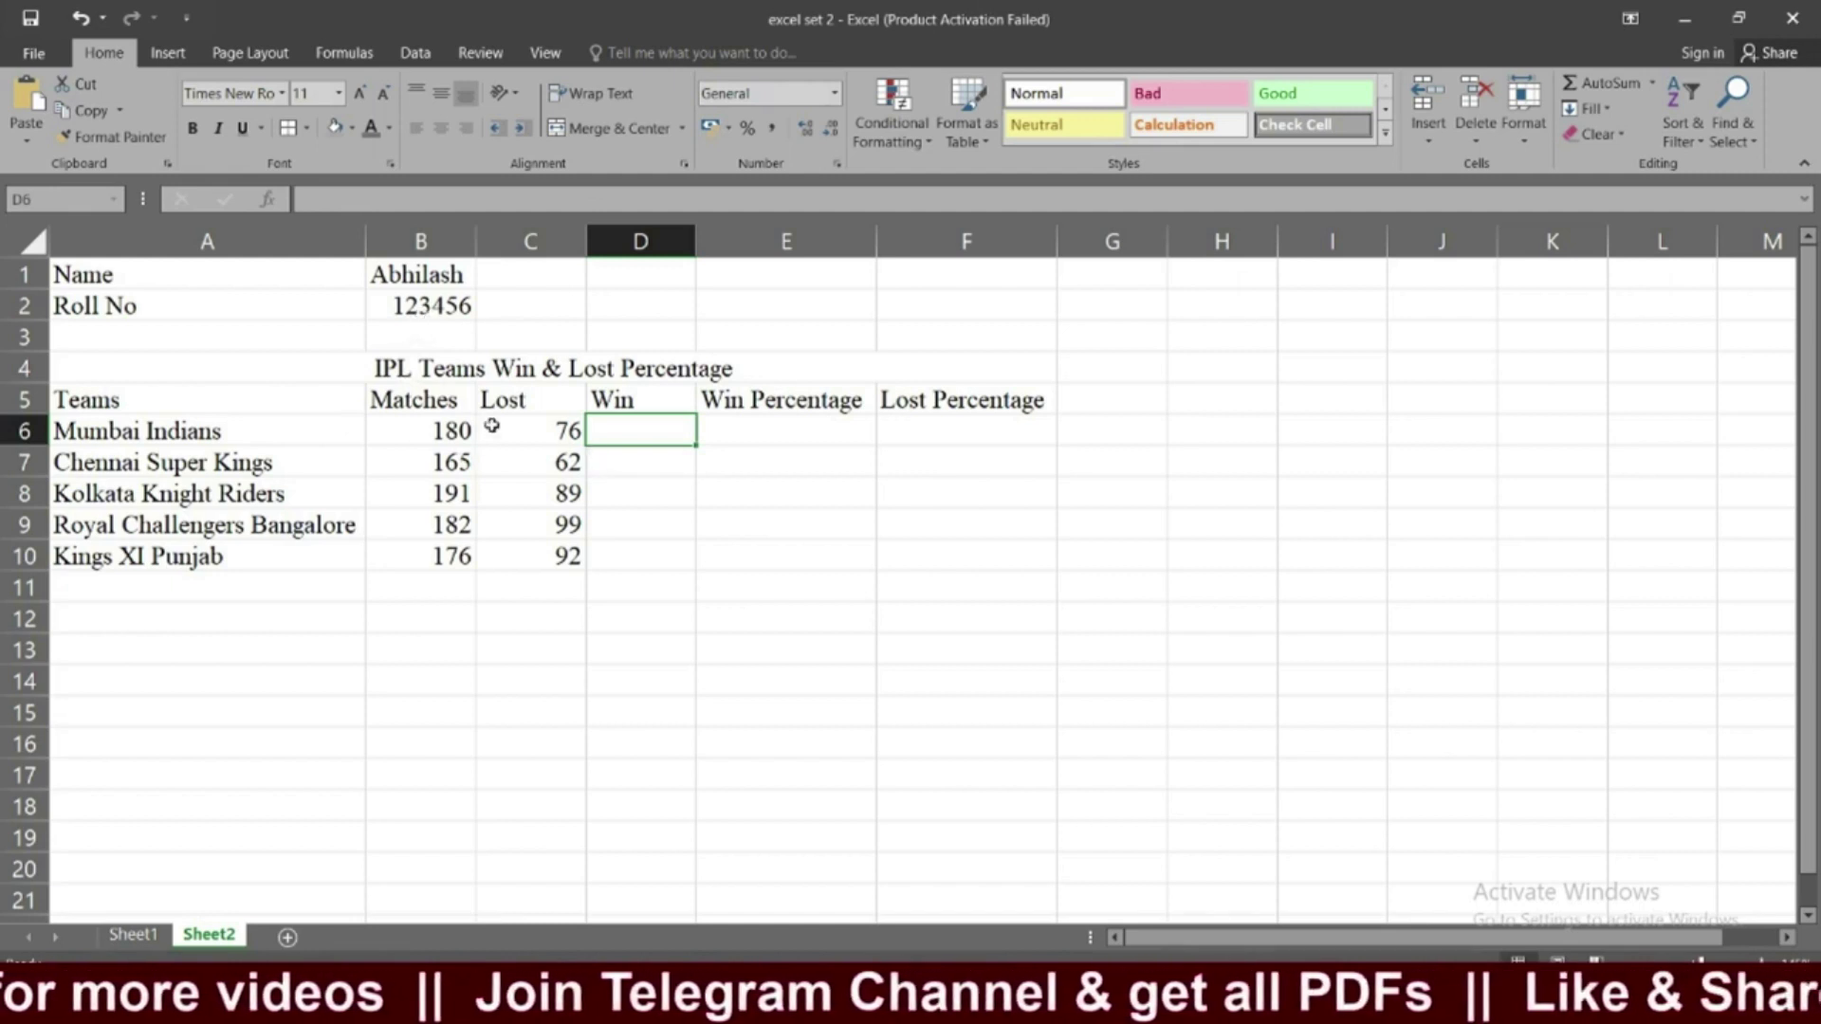
click(410, 306)
Top- and left-align the roll number in B2, then check the reference title's font on Sheet1.
click(418, 91)
click(415, 128)
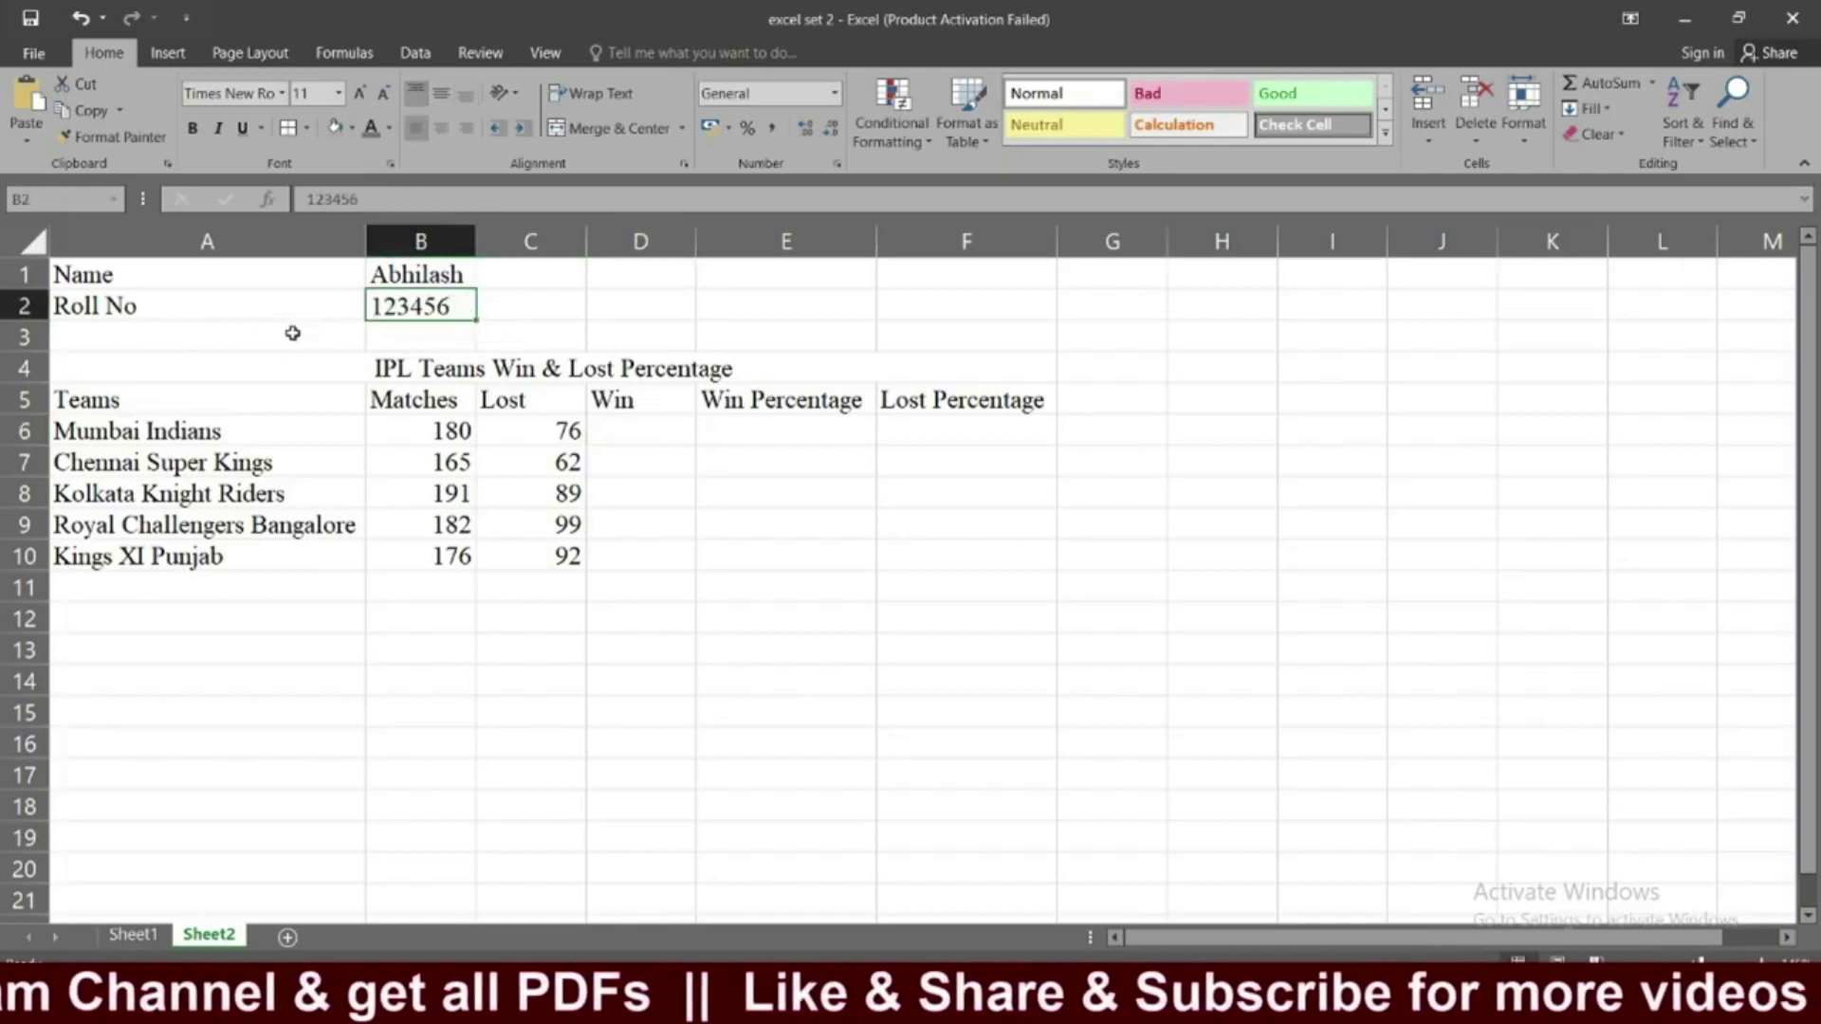
click(375, 361)
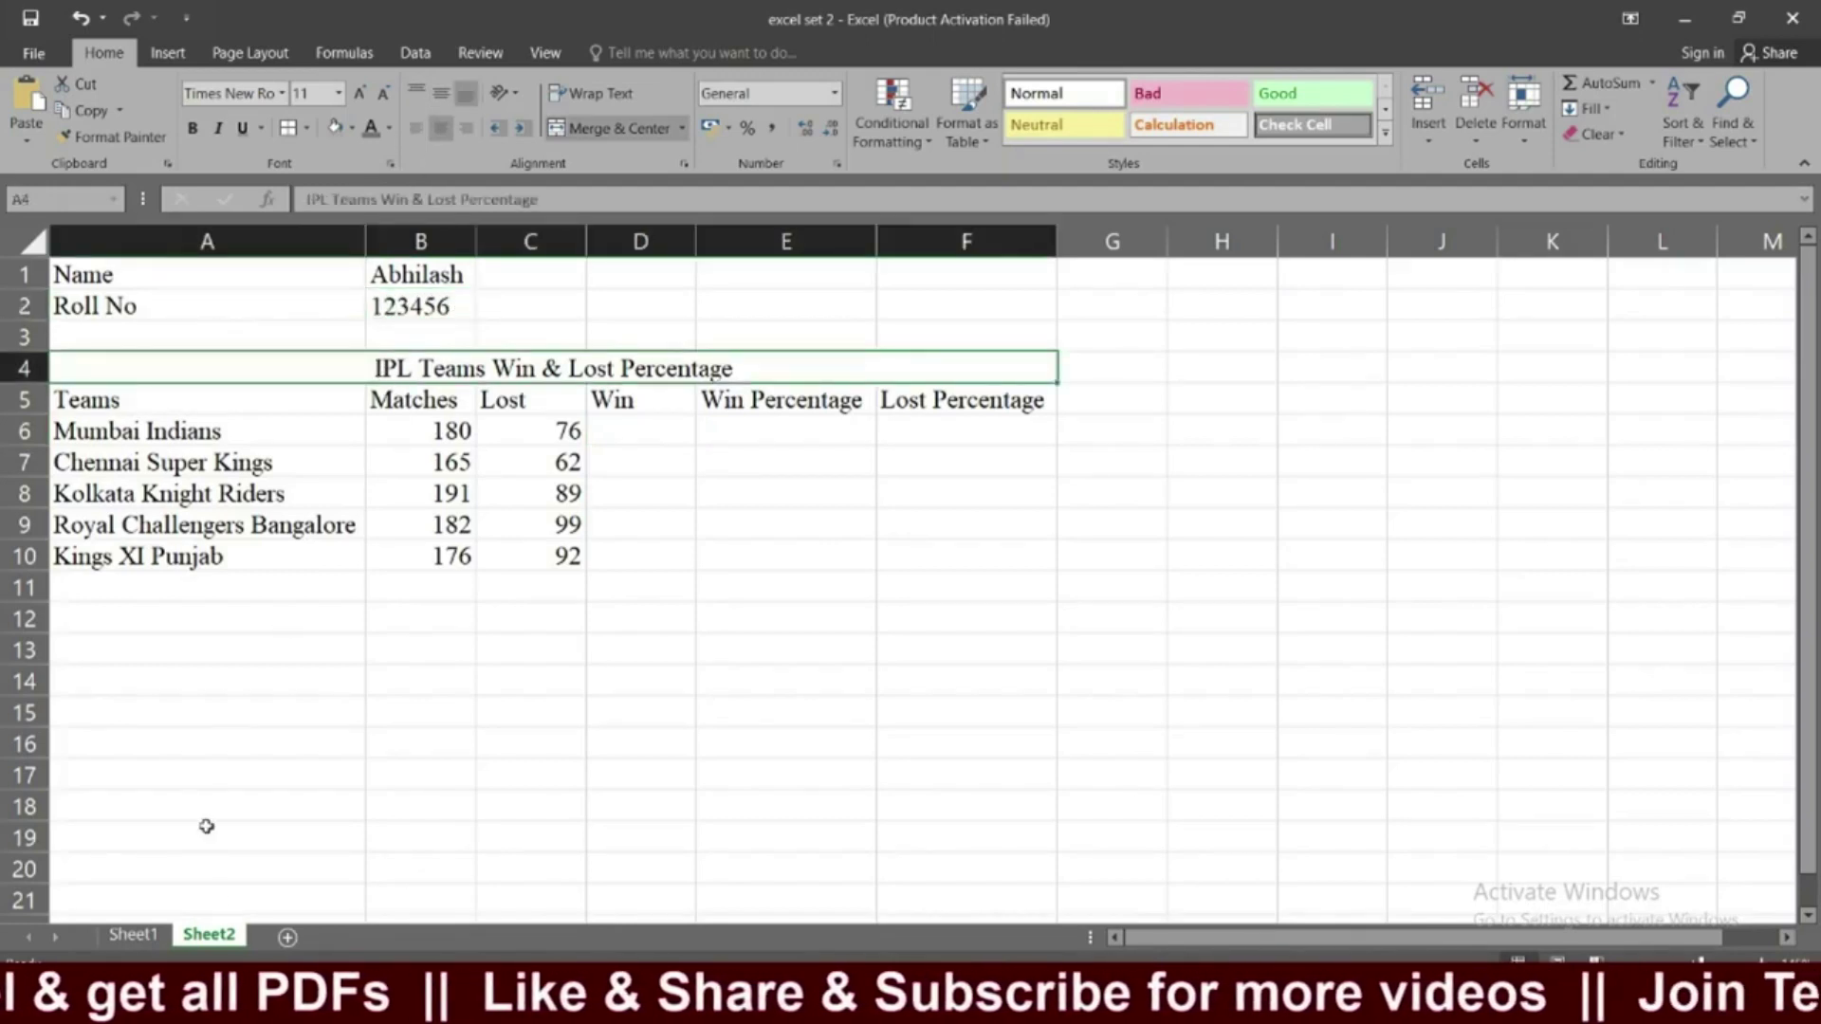
click(133, 935)
scroll(220, 513, down, 2)
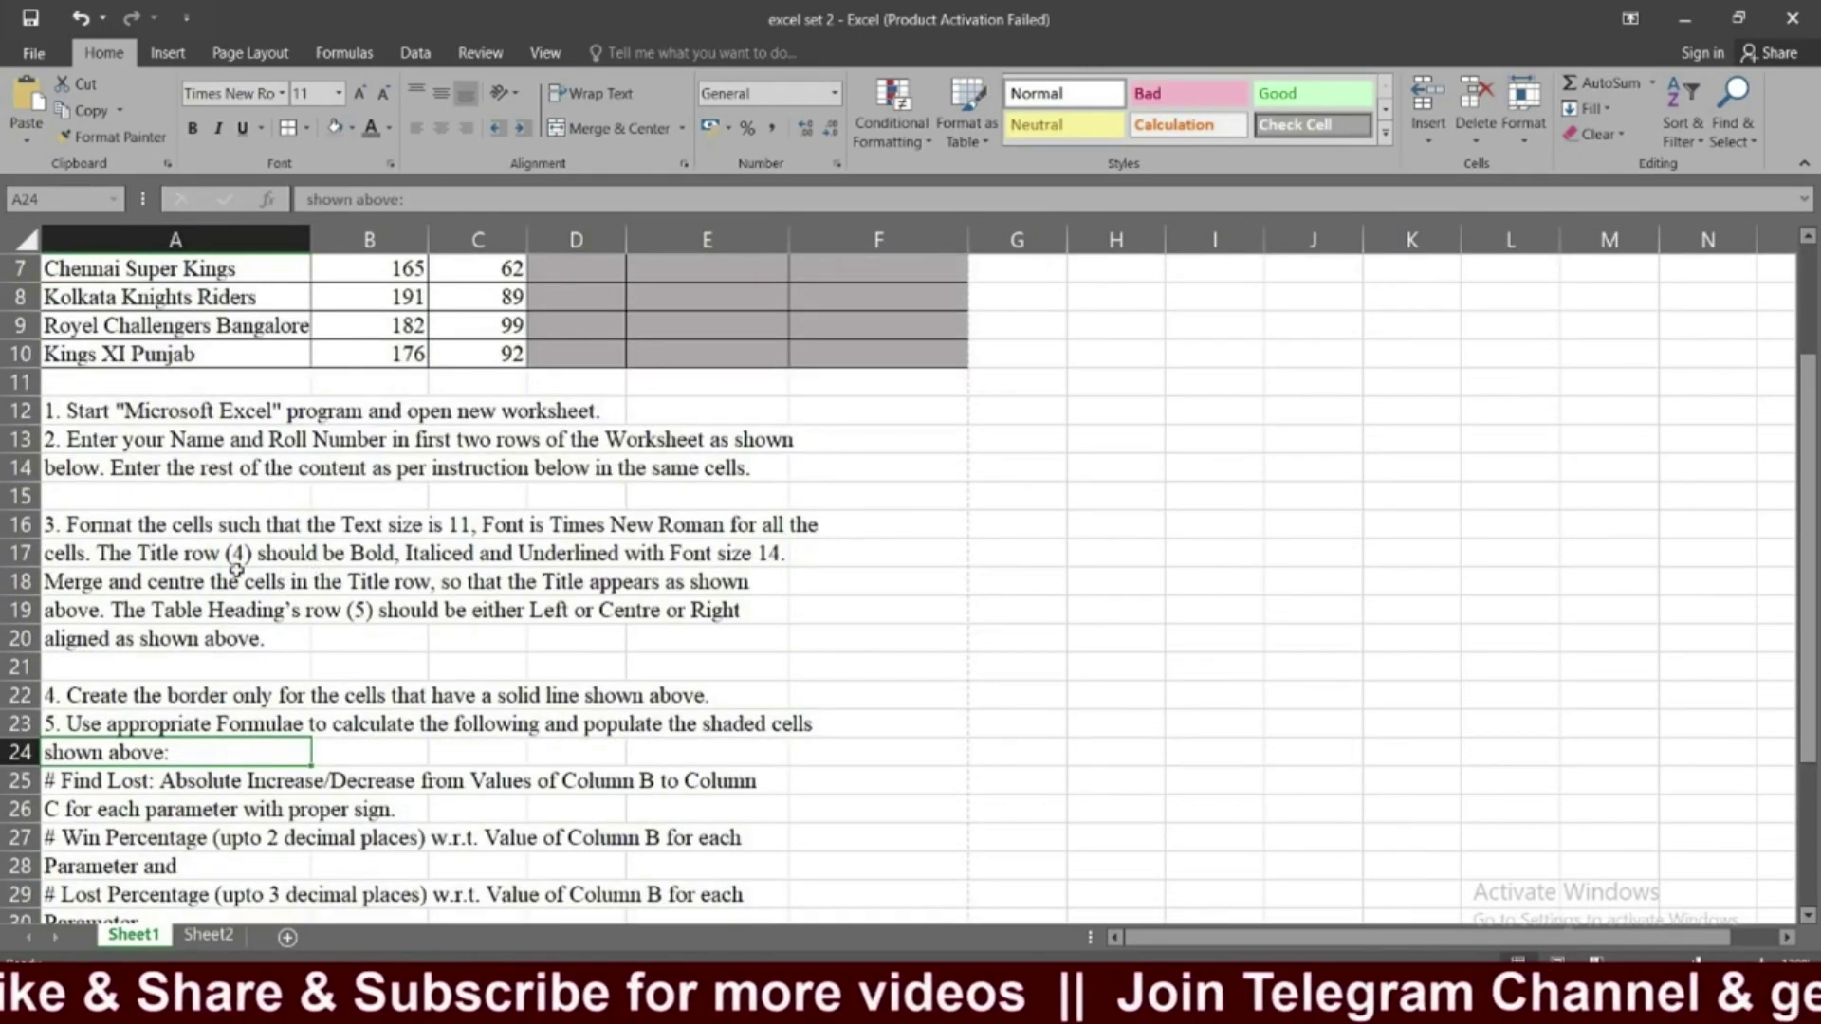
scroll(232, 559, up, 2)
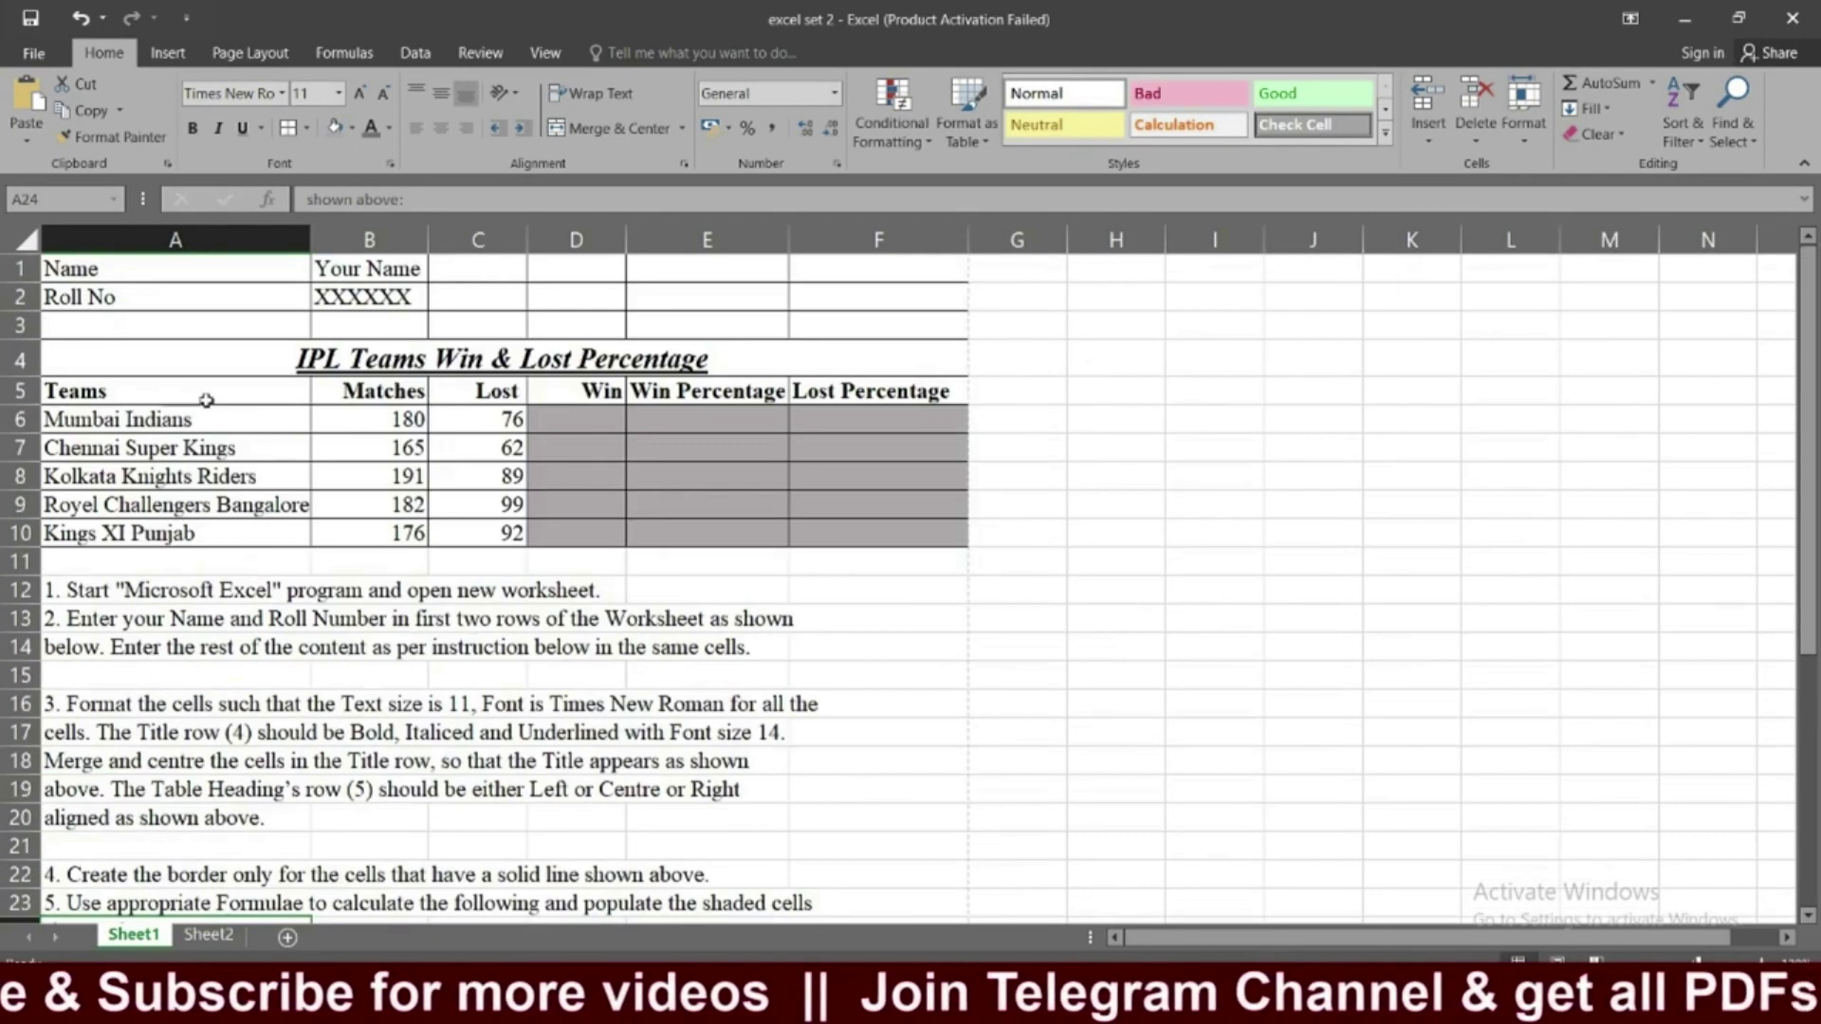
click(367, 366)
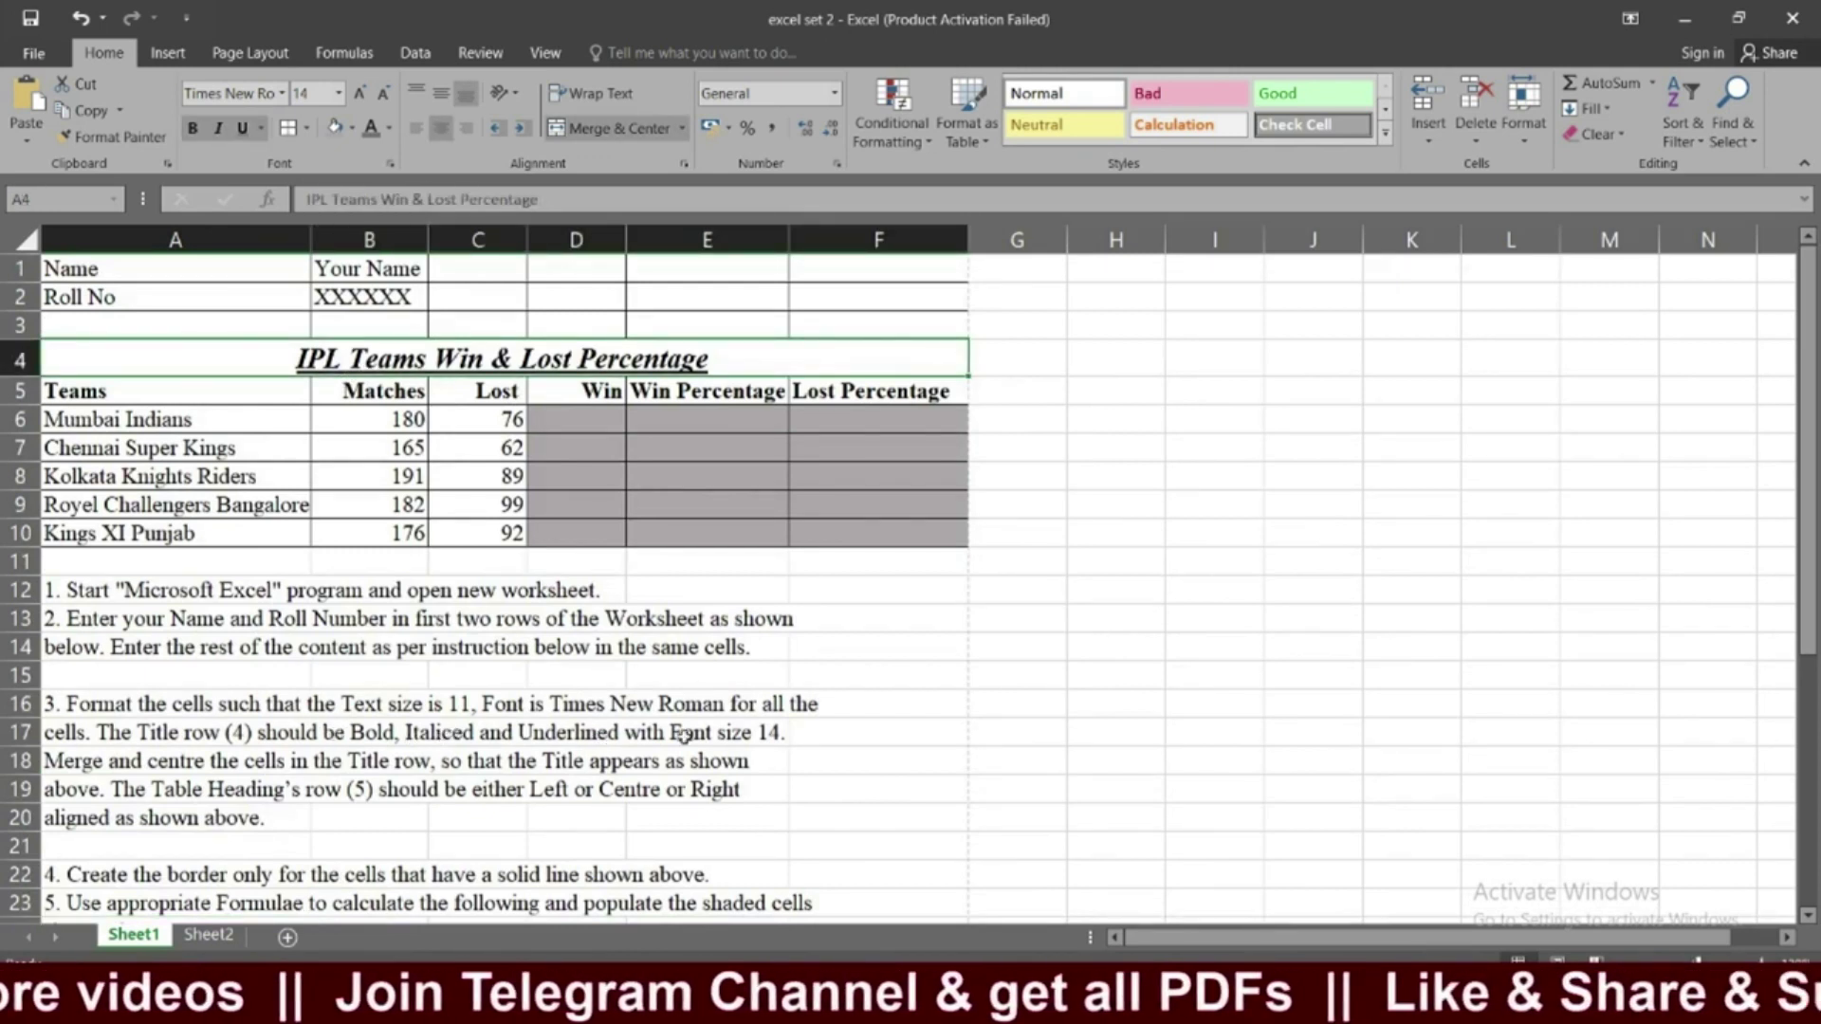
click(200, 937)
Make the A4 title text bold, italic, underlined and 14 pt.
double_click(370, 372)
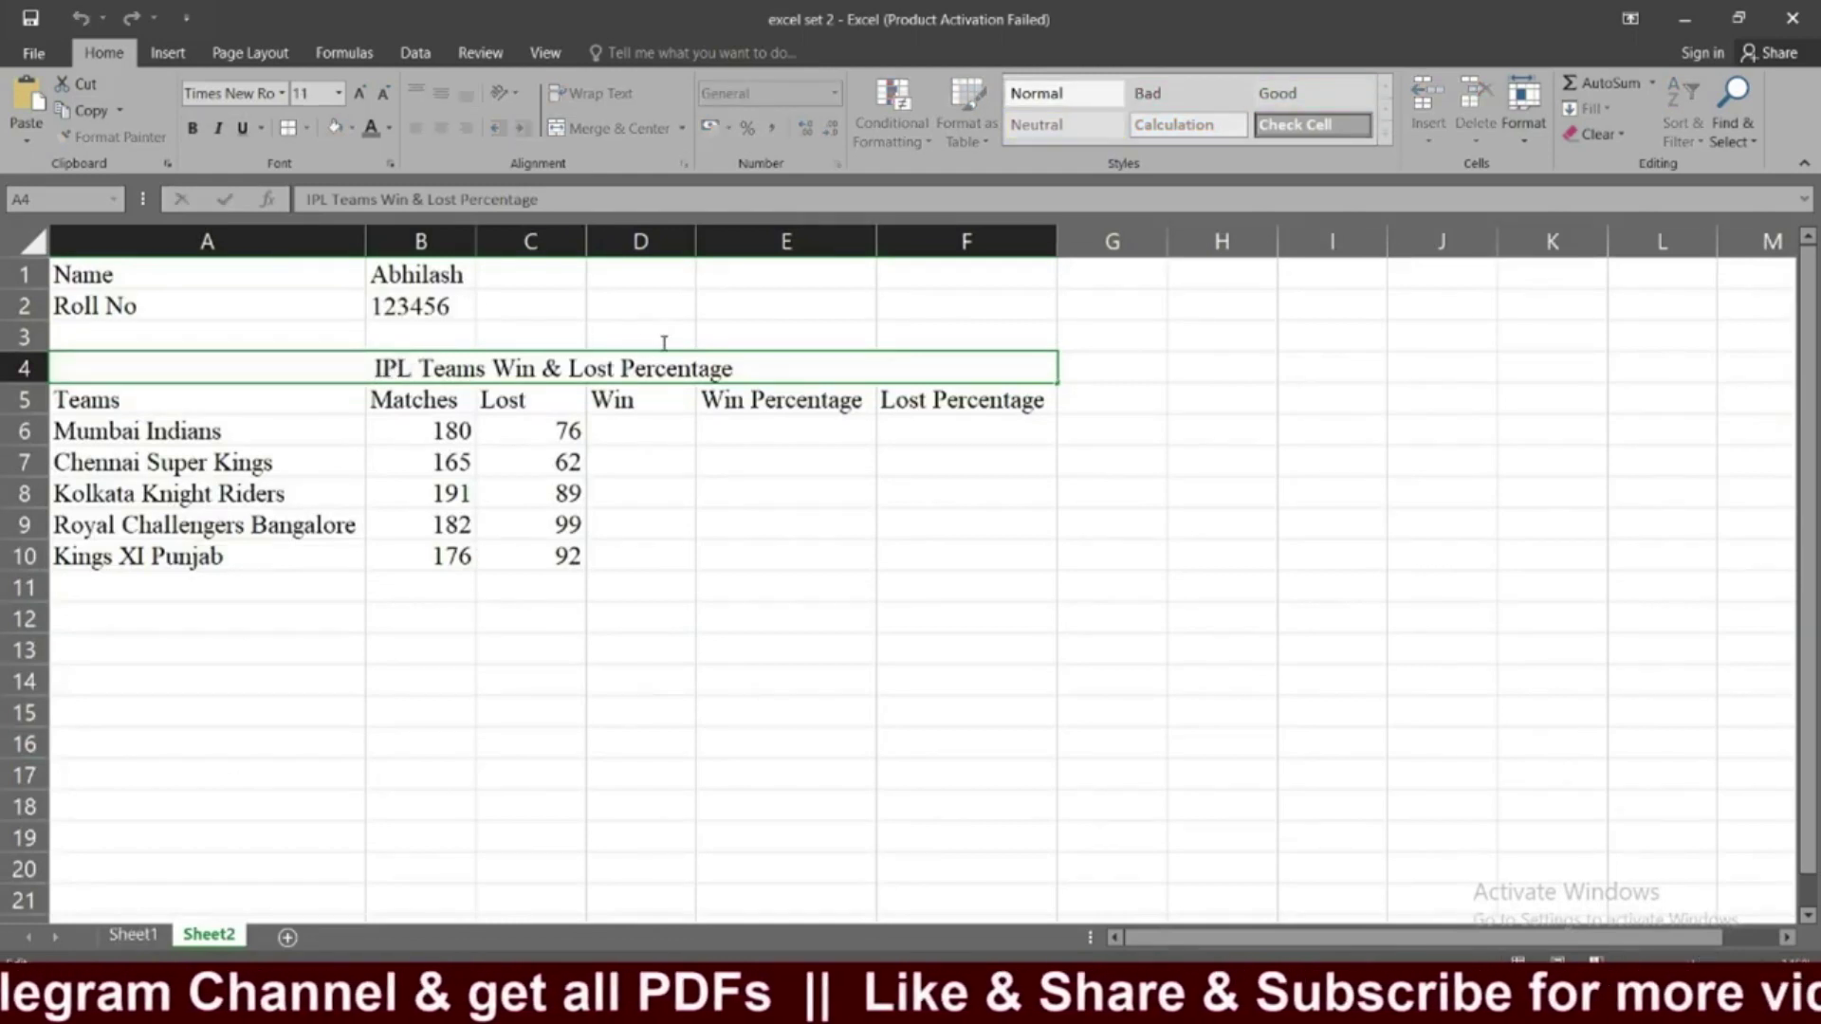
shift+click(728, 369)
click(193, 128)
click(218, 128)
click(242, 129)
click(313, 93)
text(14)
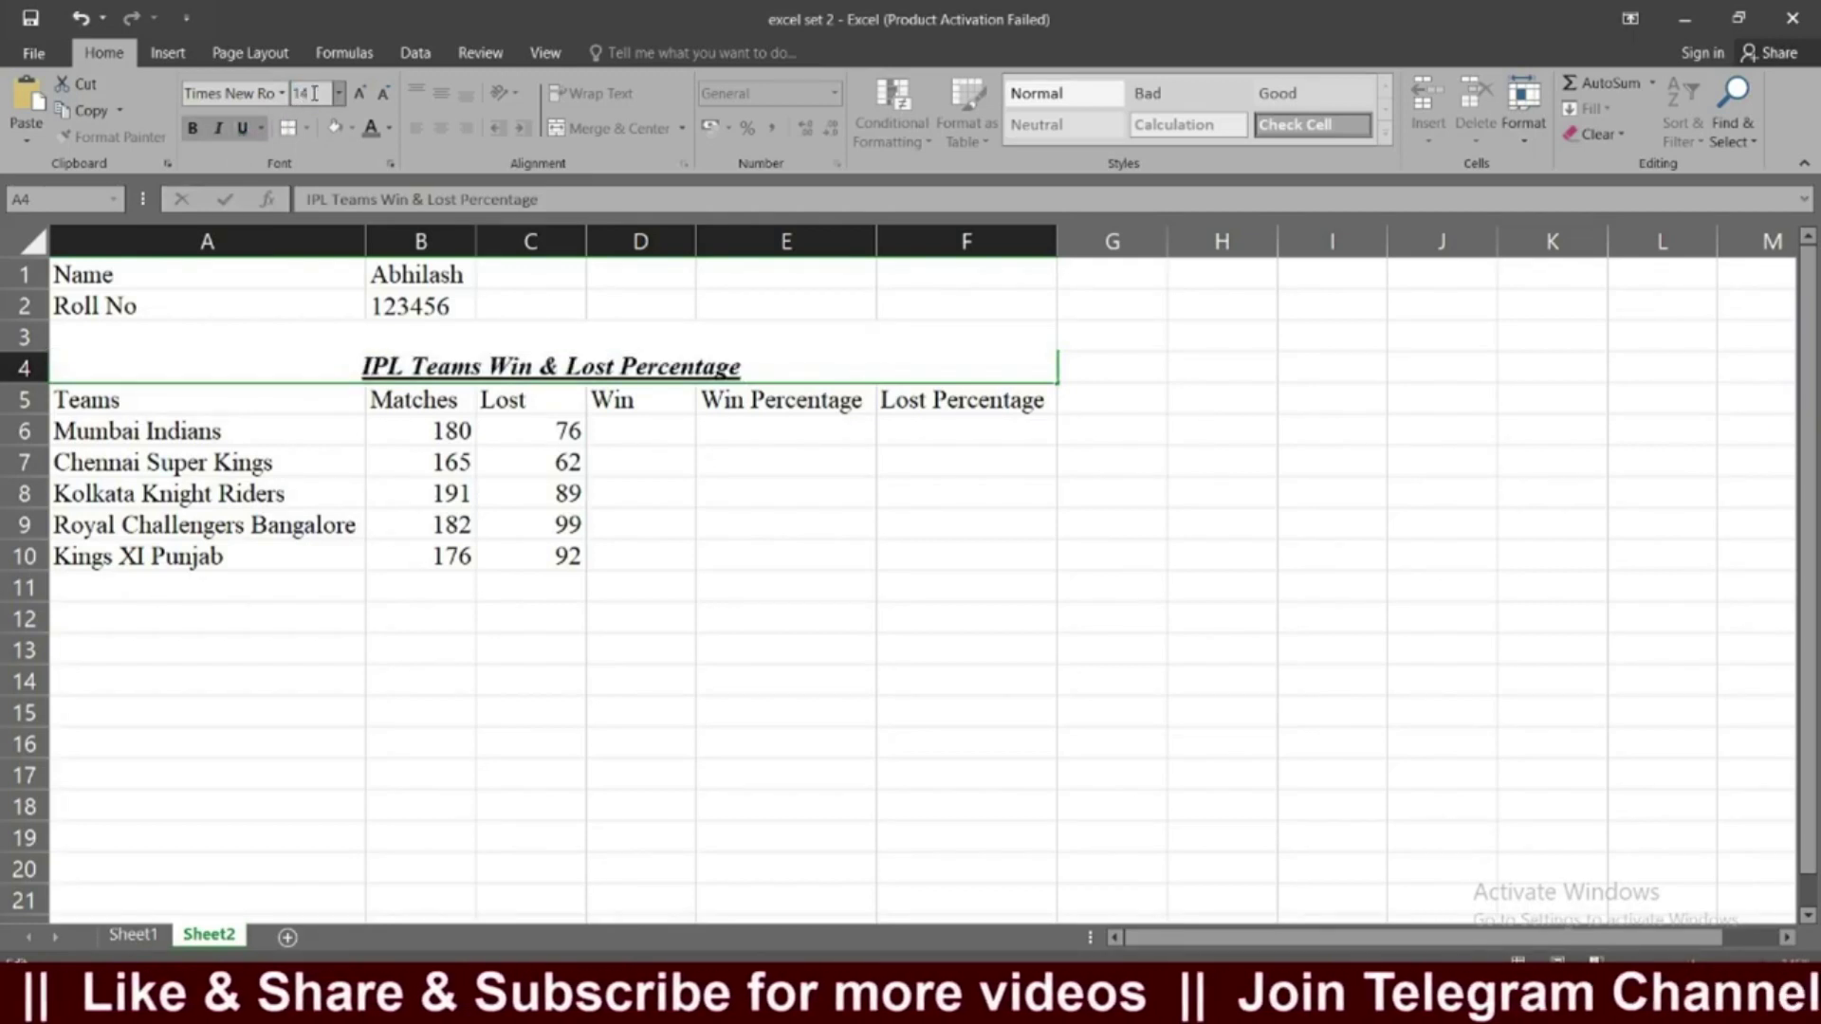
key(Return)
click(550, 438)
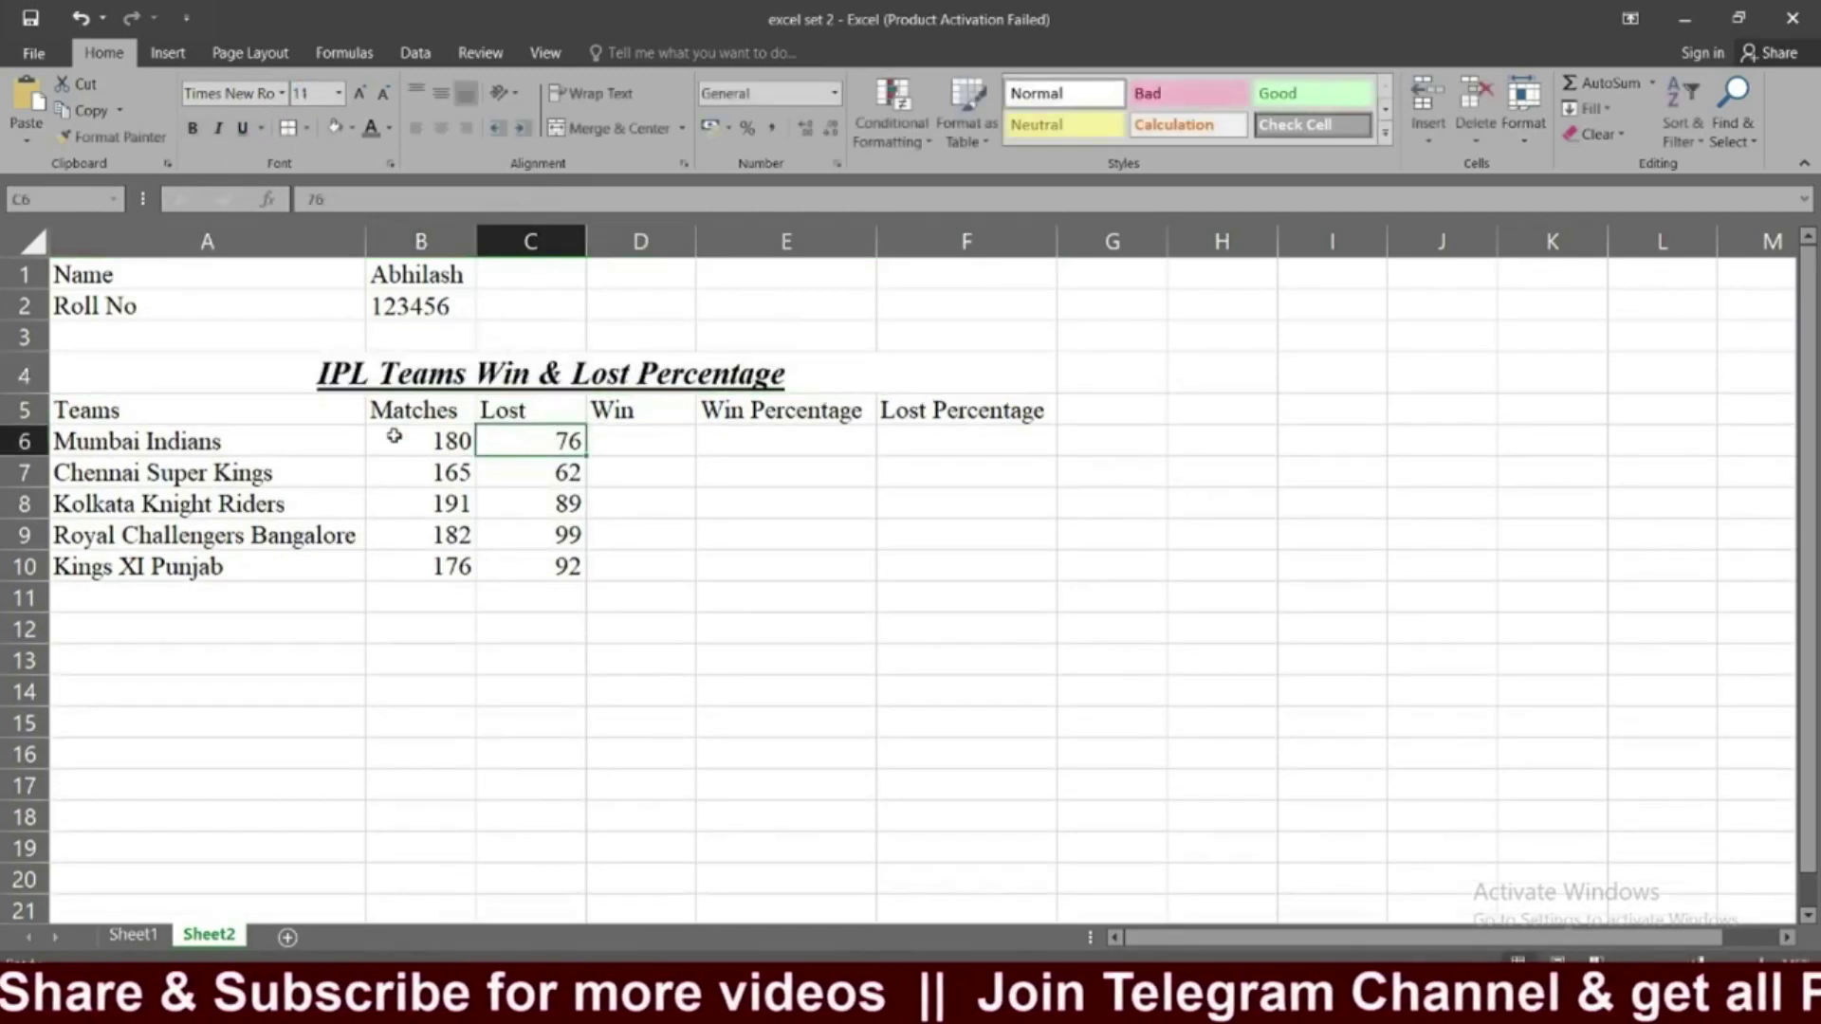
After comparing with the Sheet1 reference, right-align the row 5 headings B5:F5.
click(147, 937)
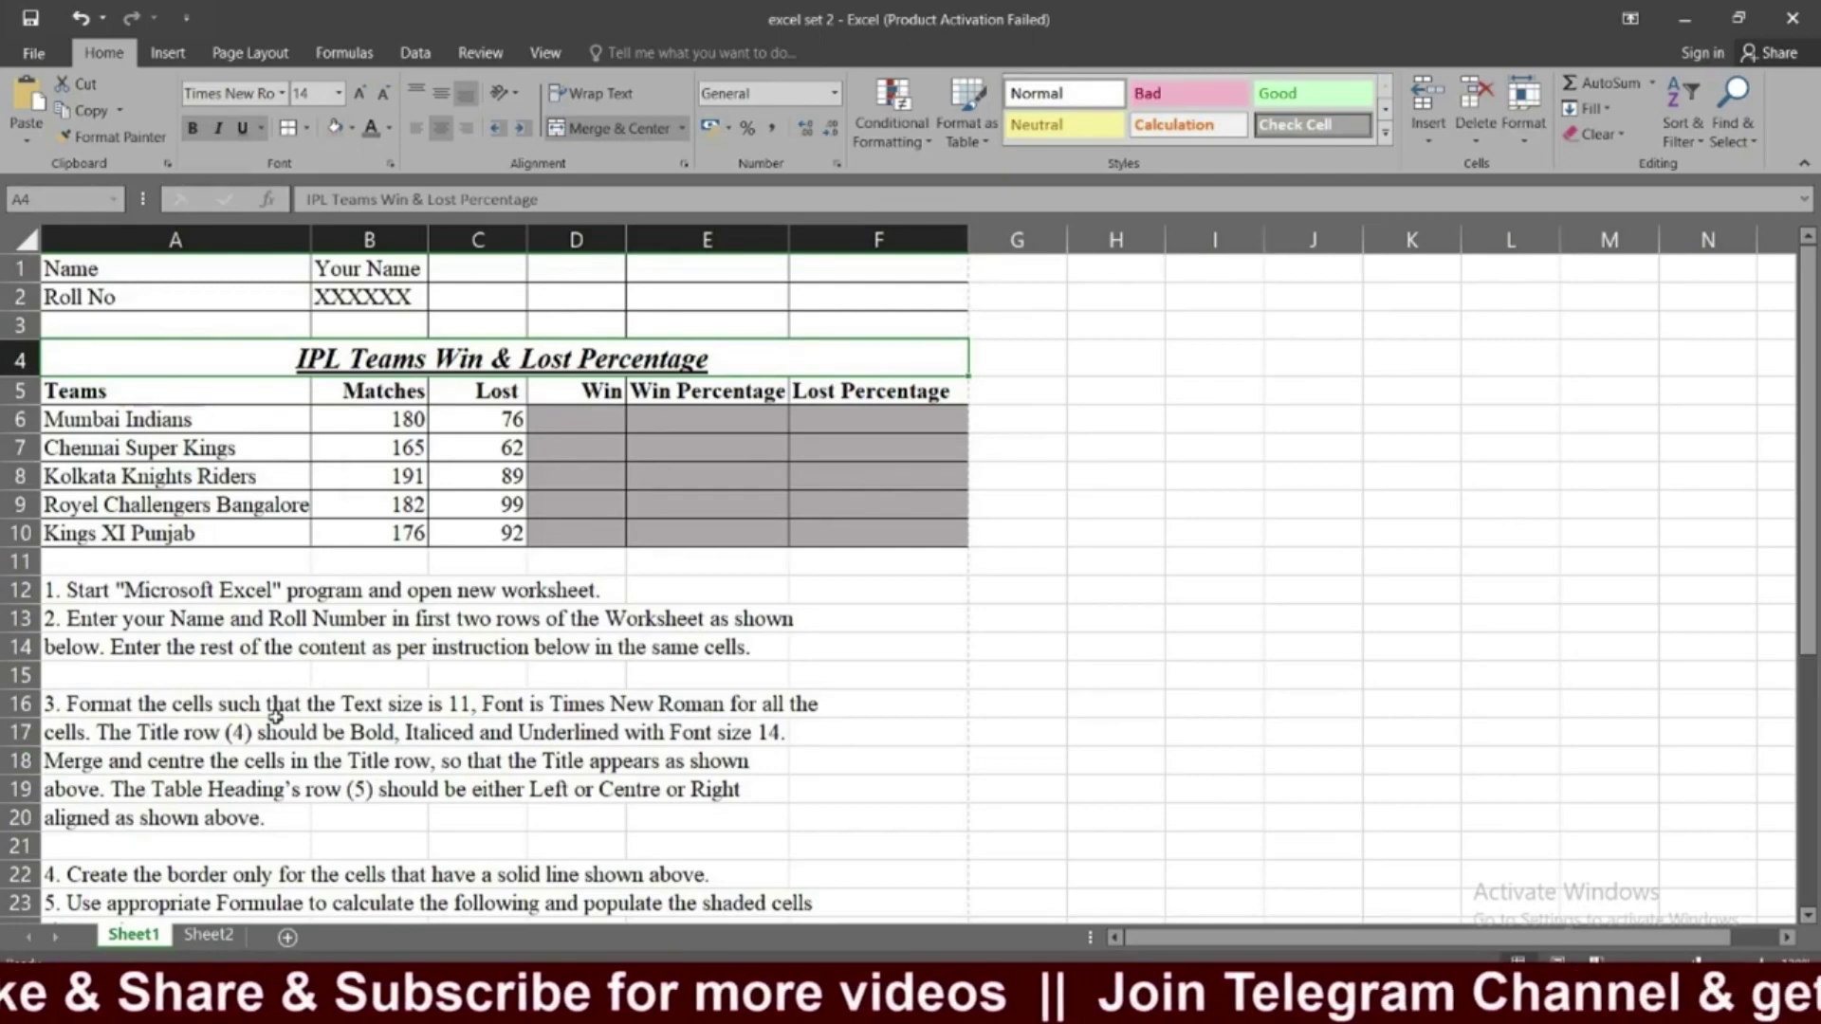
click(209, 936)
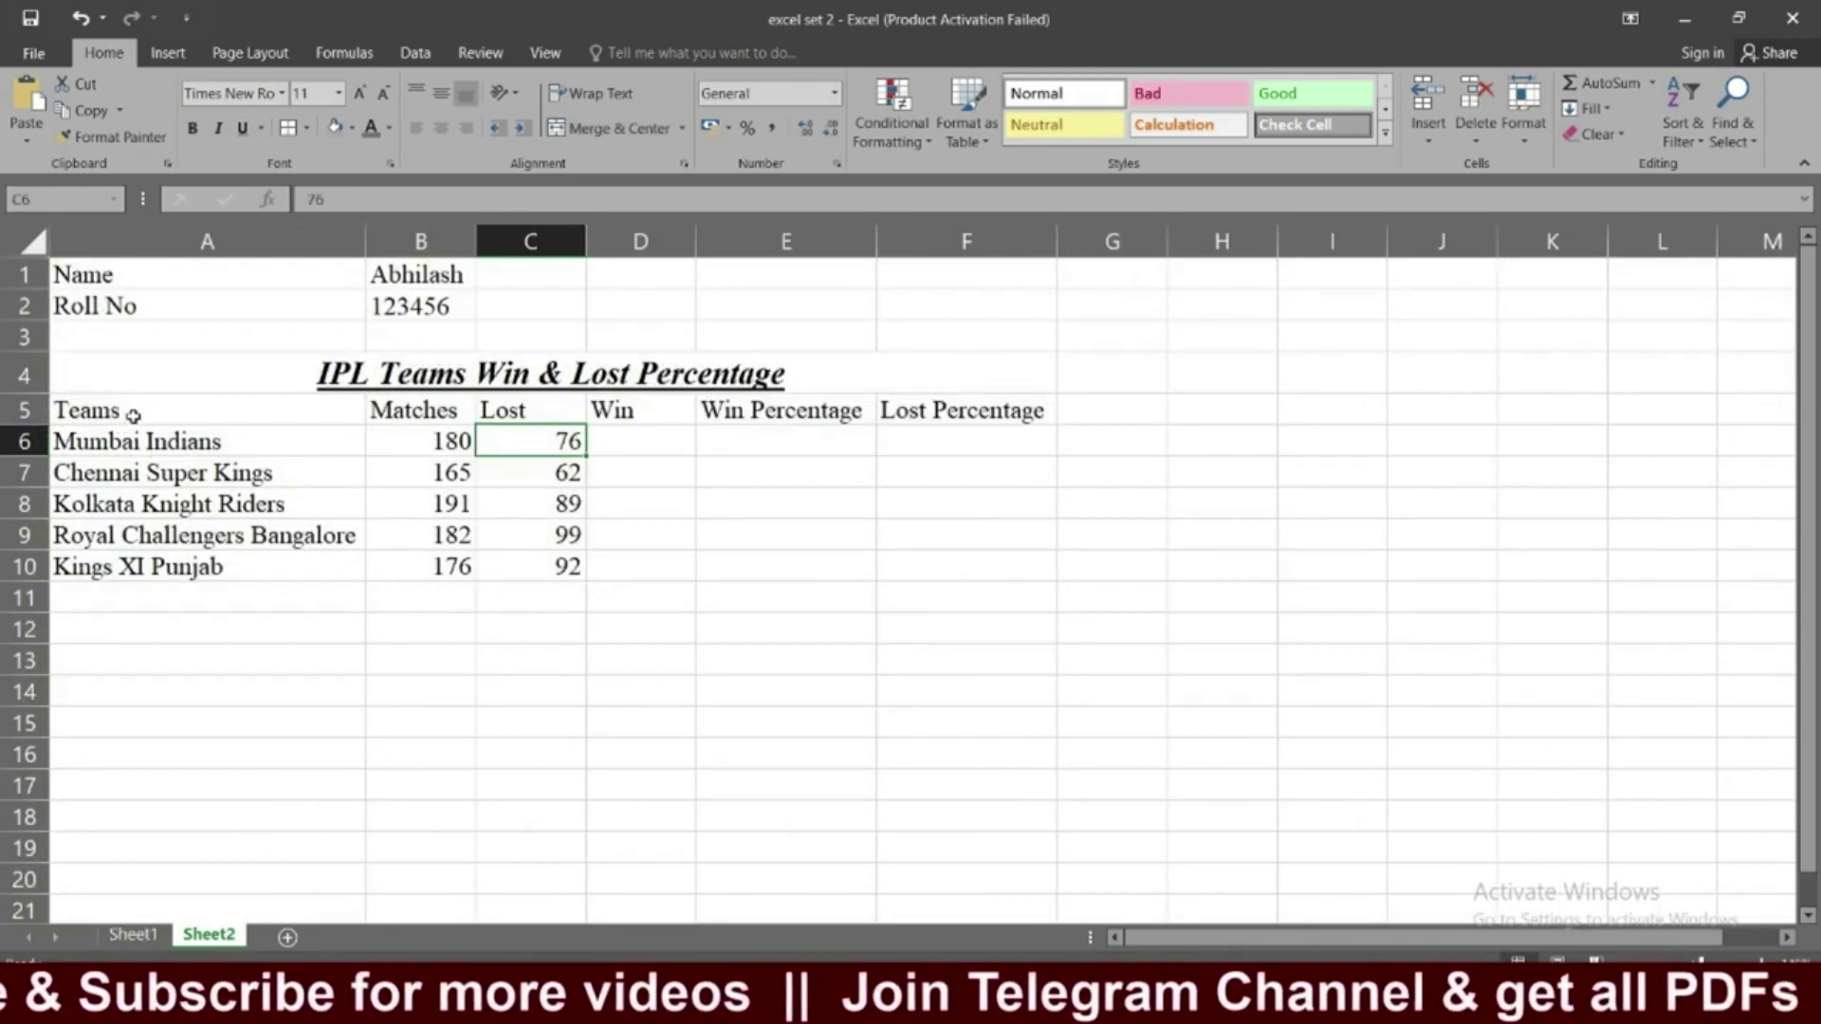
click(142, 935)
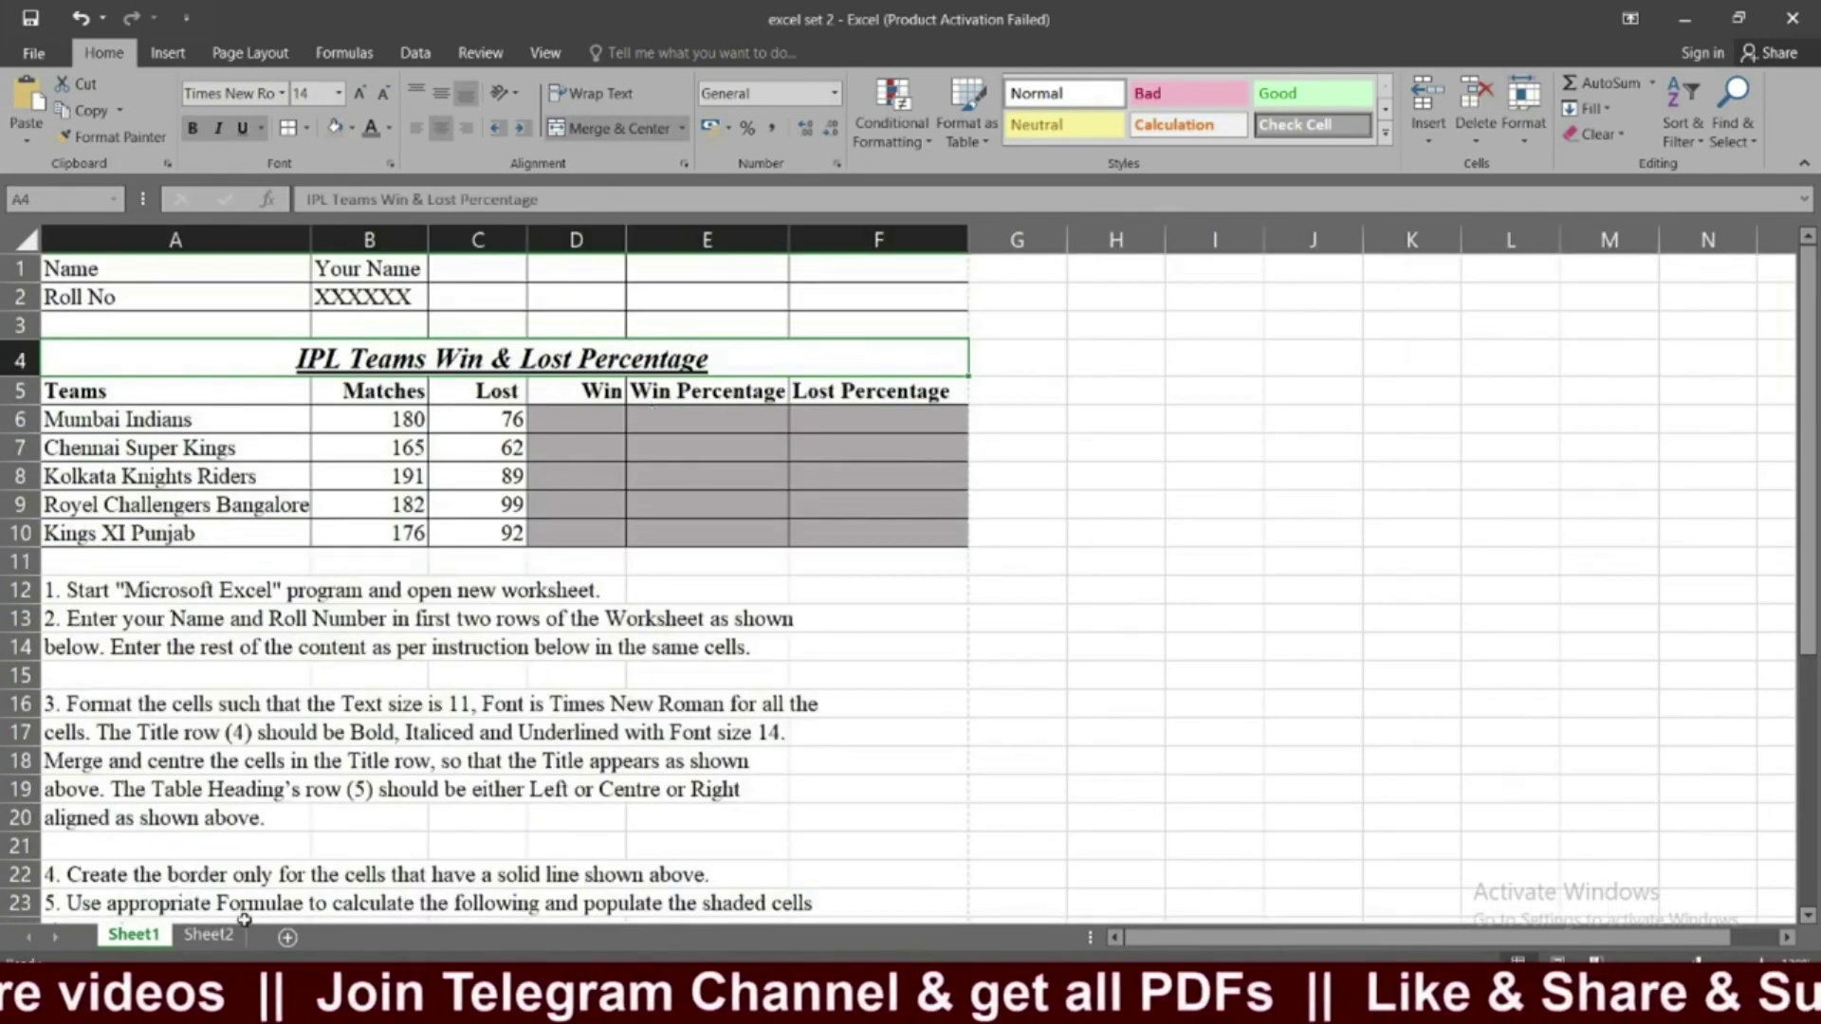
click(213, 936)
mouse_move(441, 410)
mouse_down()
mouse_move(534, 387)
mouse_move(897, 410)
mouse_up()
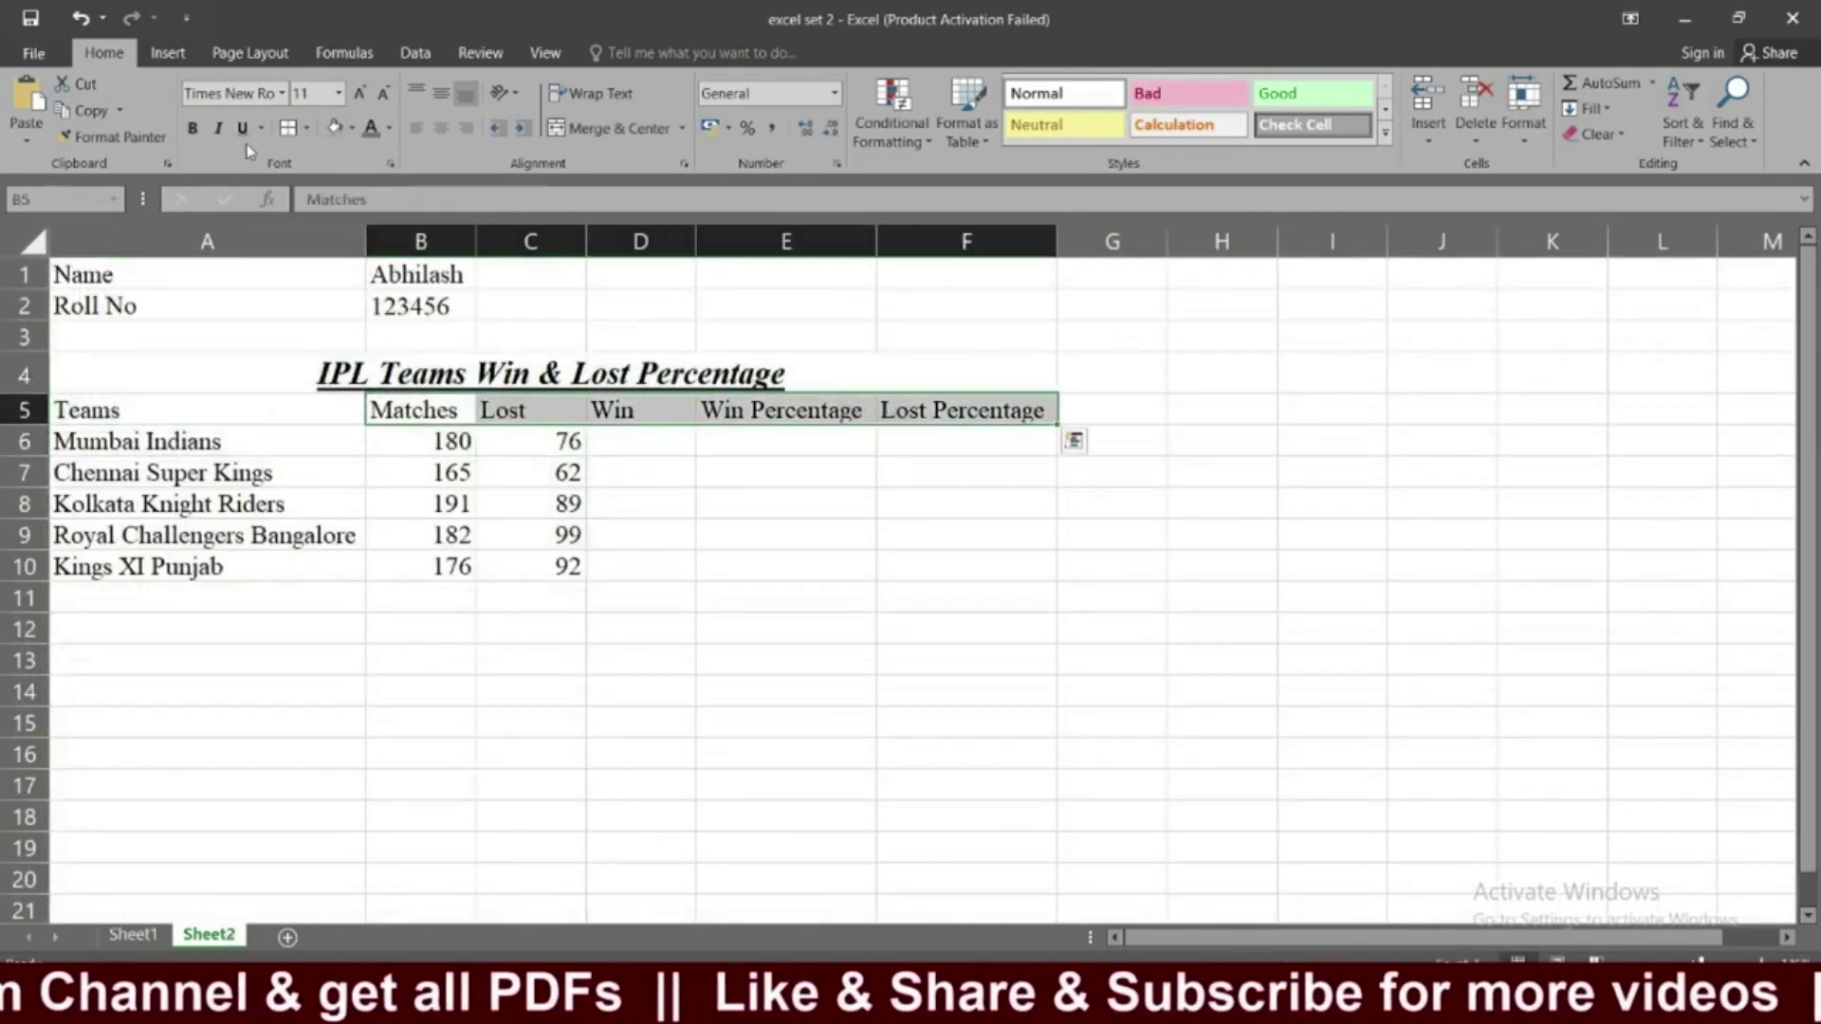
click(464, 130)
click(716, 578)
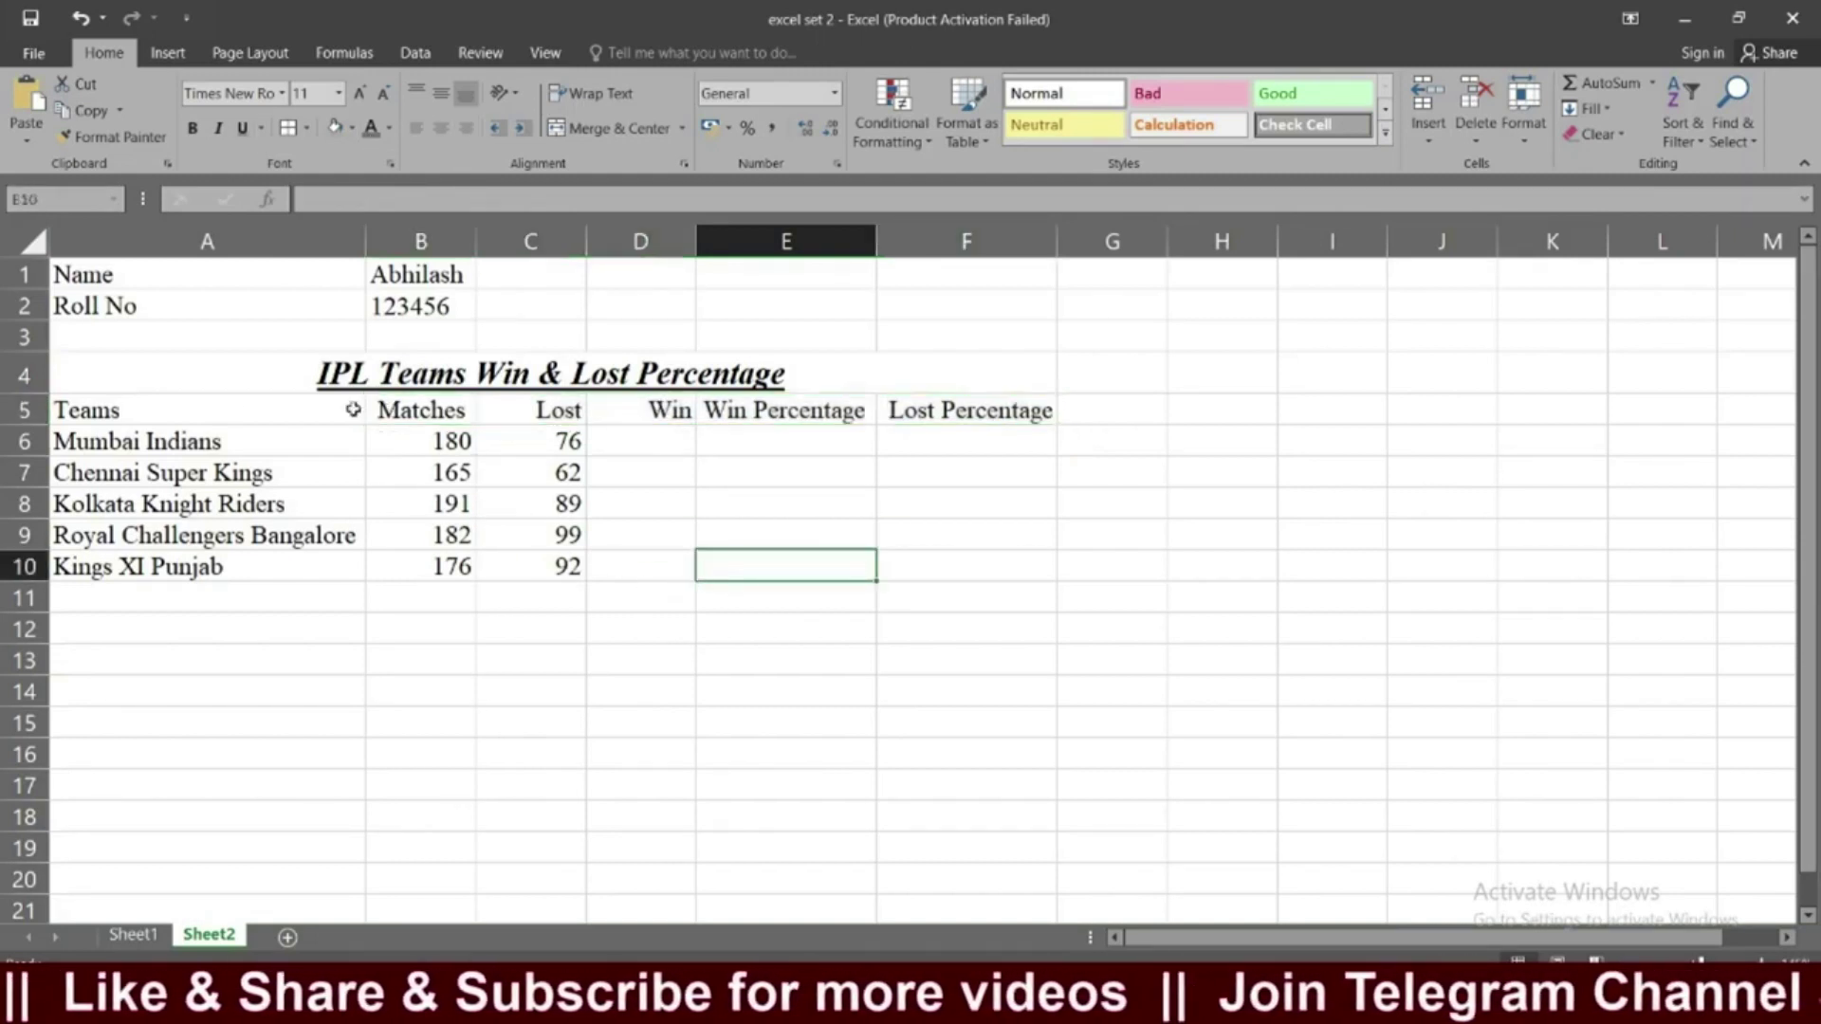
Make the row 5 headings from Teams to Lost Percentage bold.
drag(162, 410, 886, 410)
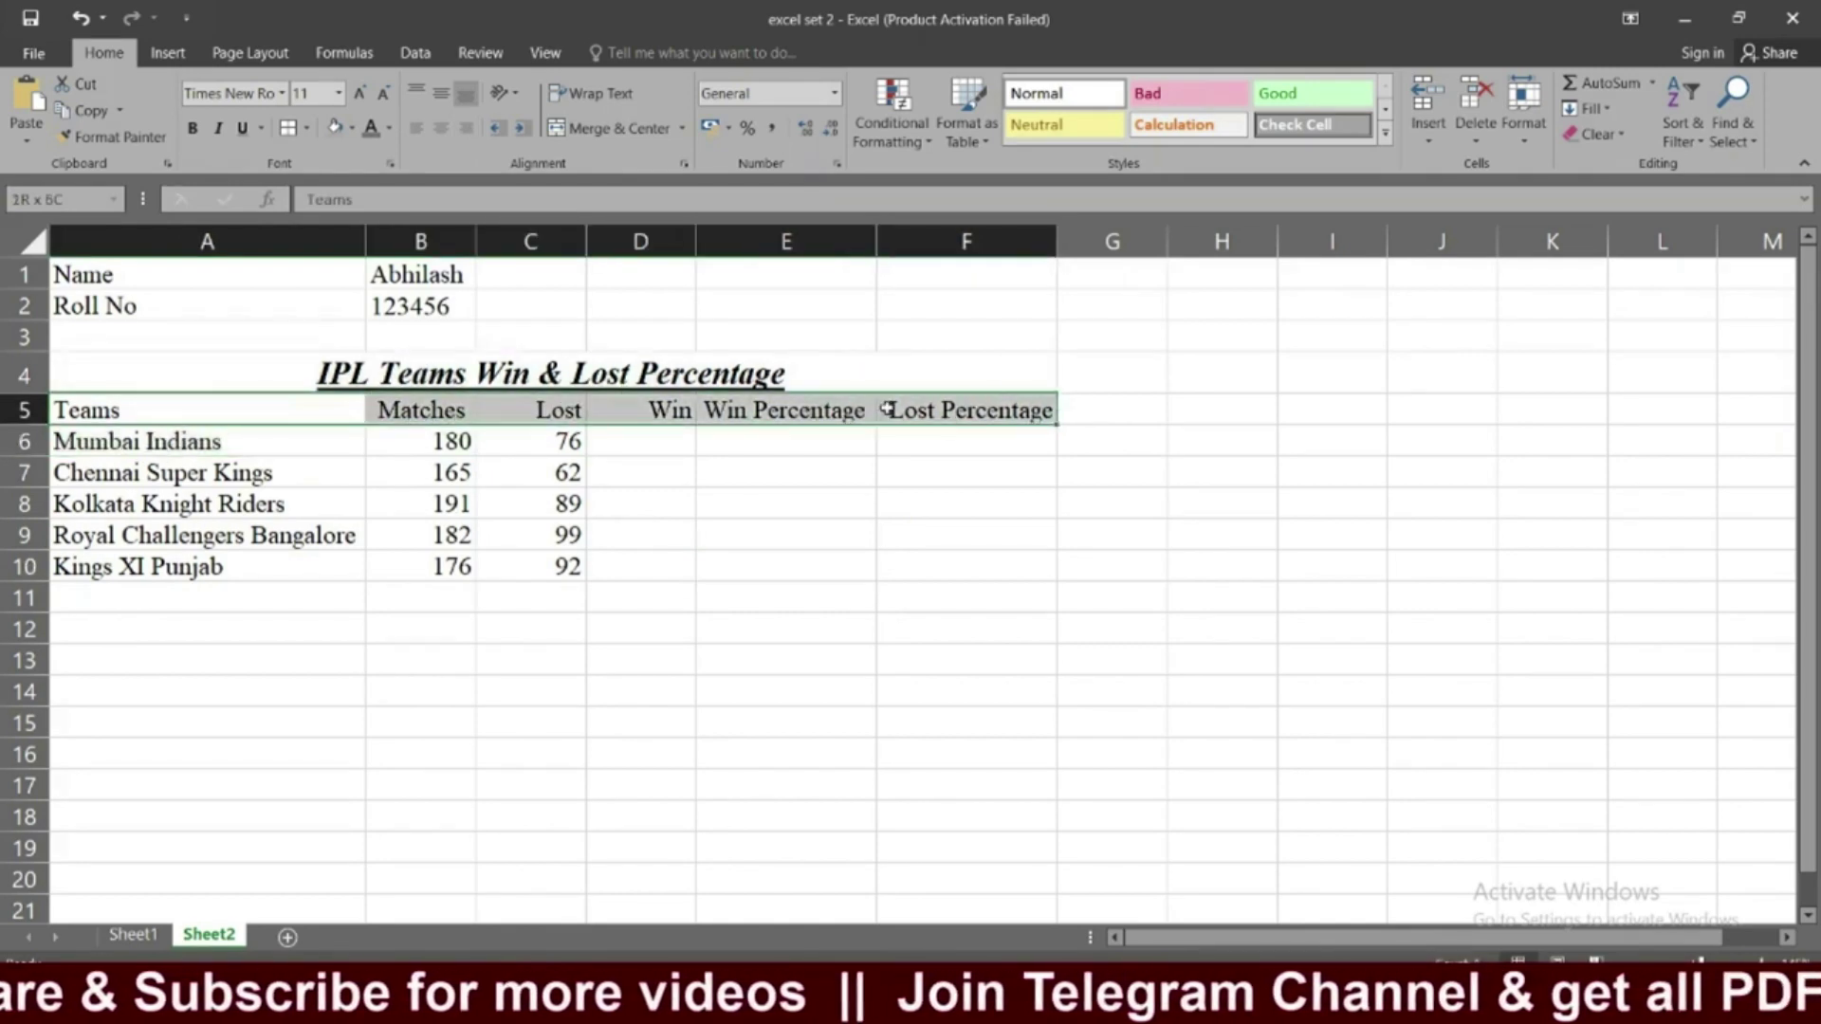
click(192, 128)
click(133, 935)
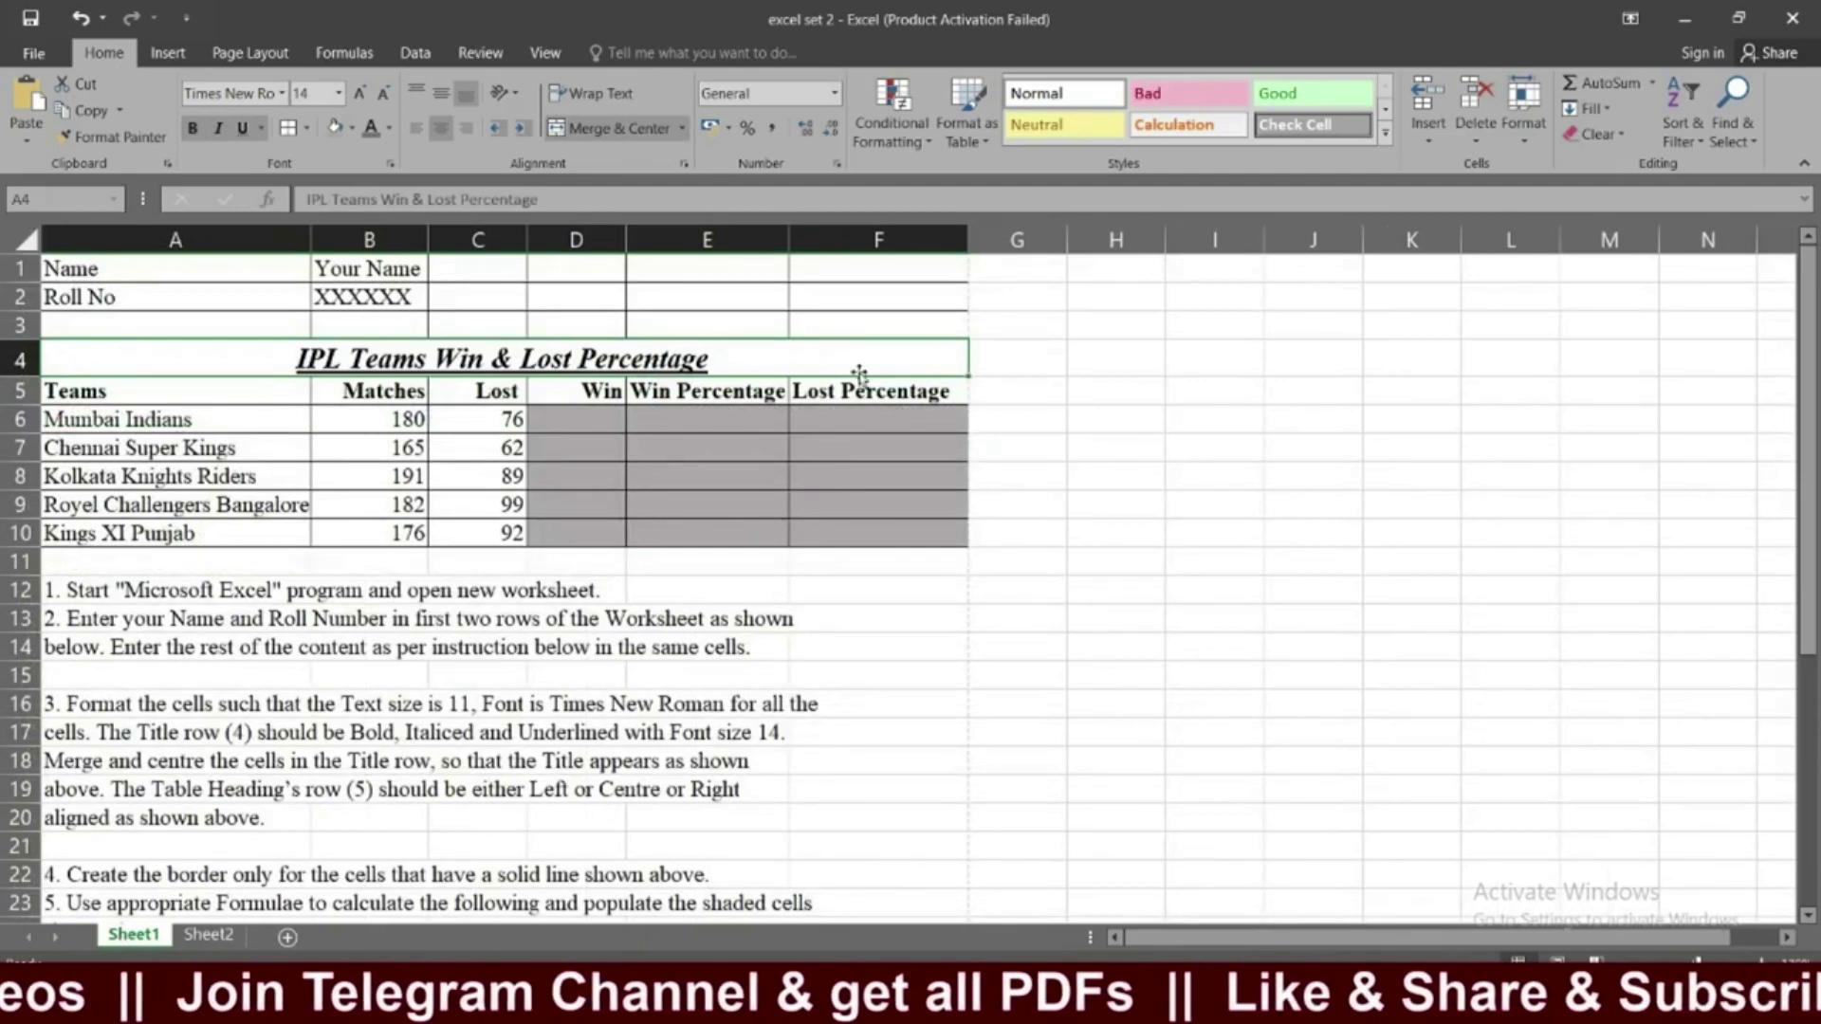
scroll(452, 661, down, 1)
scroll(610, 707, down, 1)
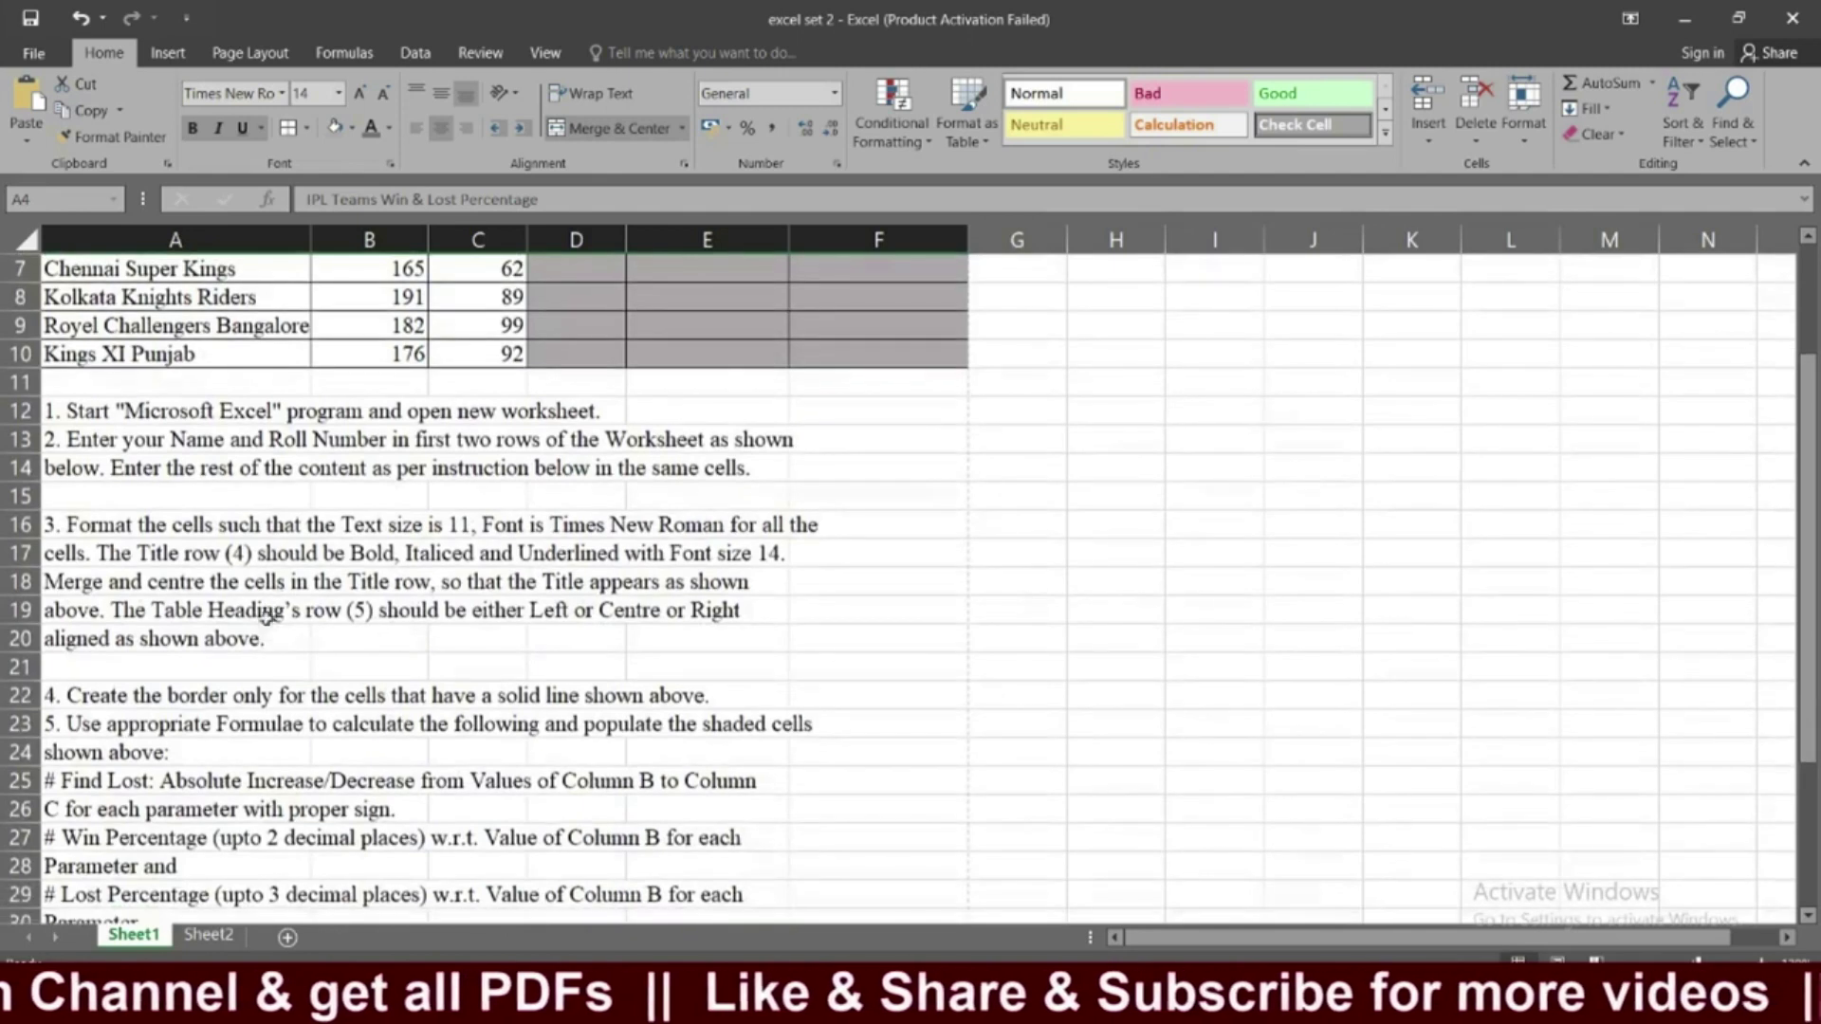
click(249, 638)
scroll(679, 408, up, 1)
scroll(679, 408, up, 1)
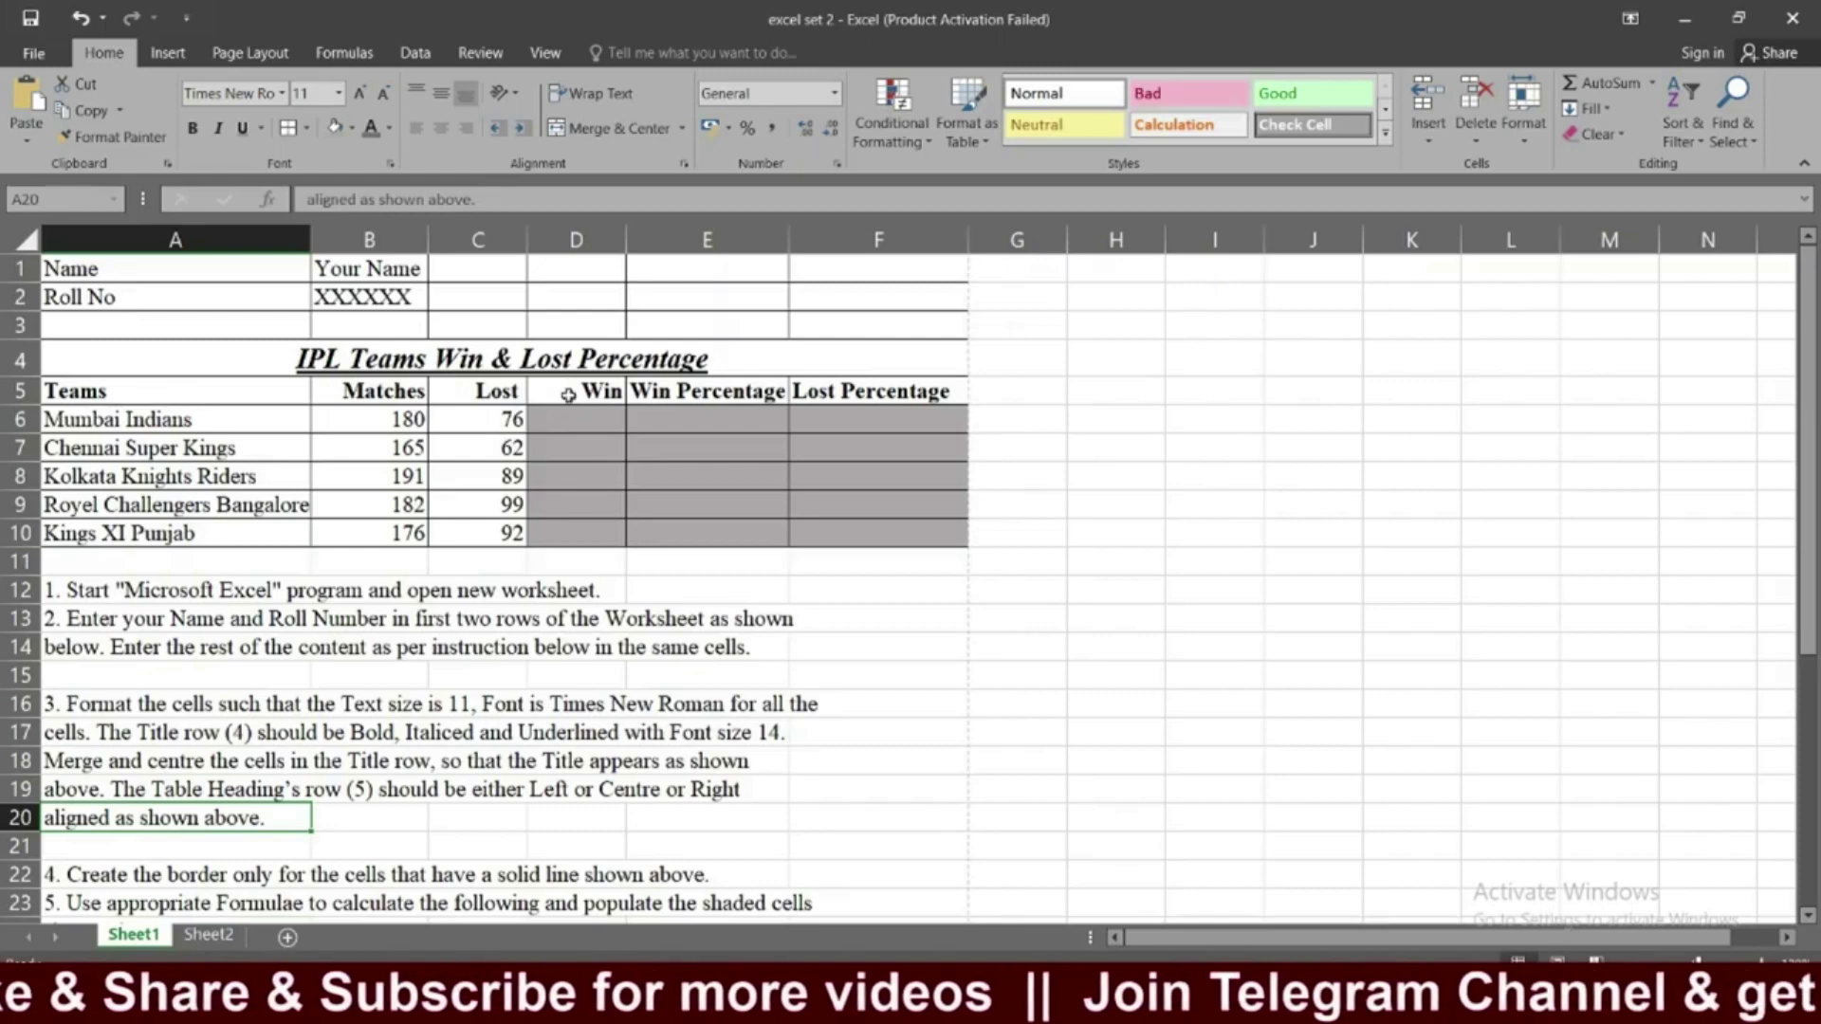
scroll(393, 495, down, 2)
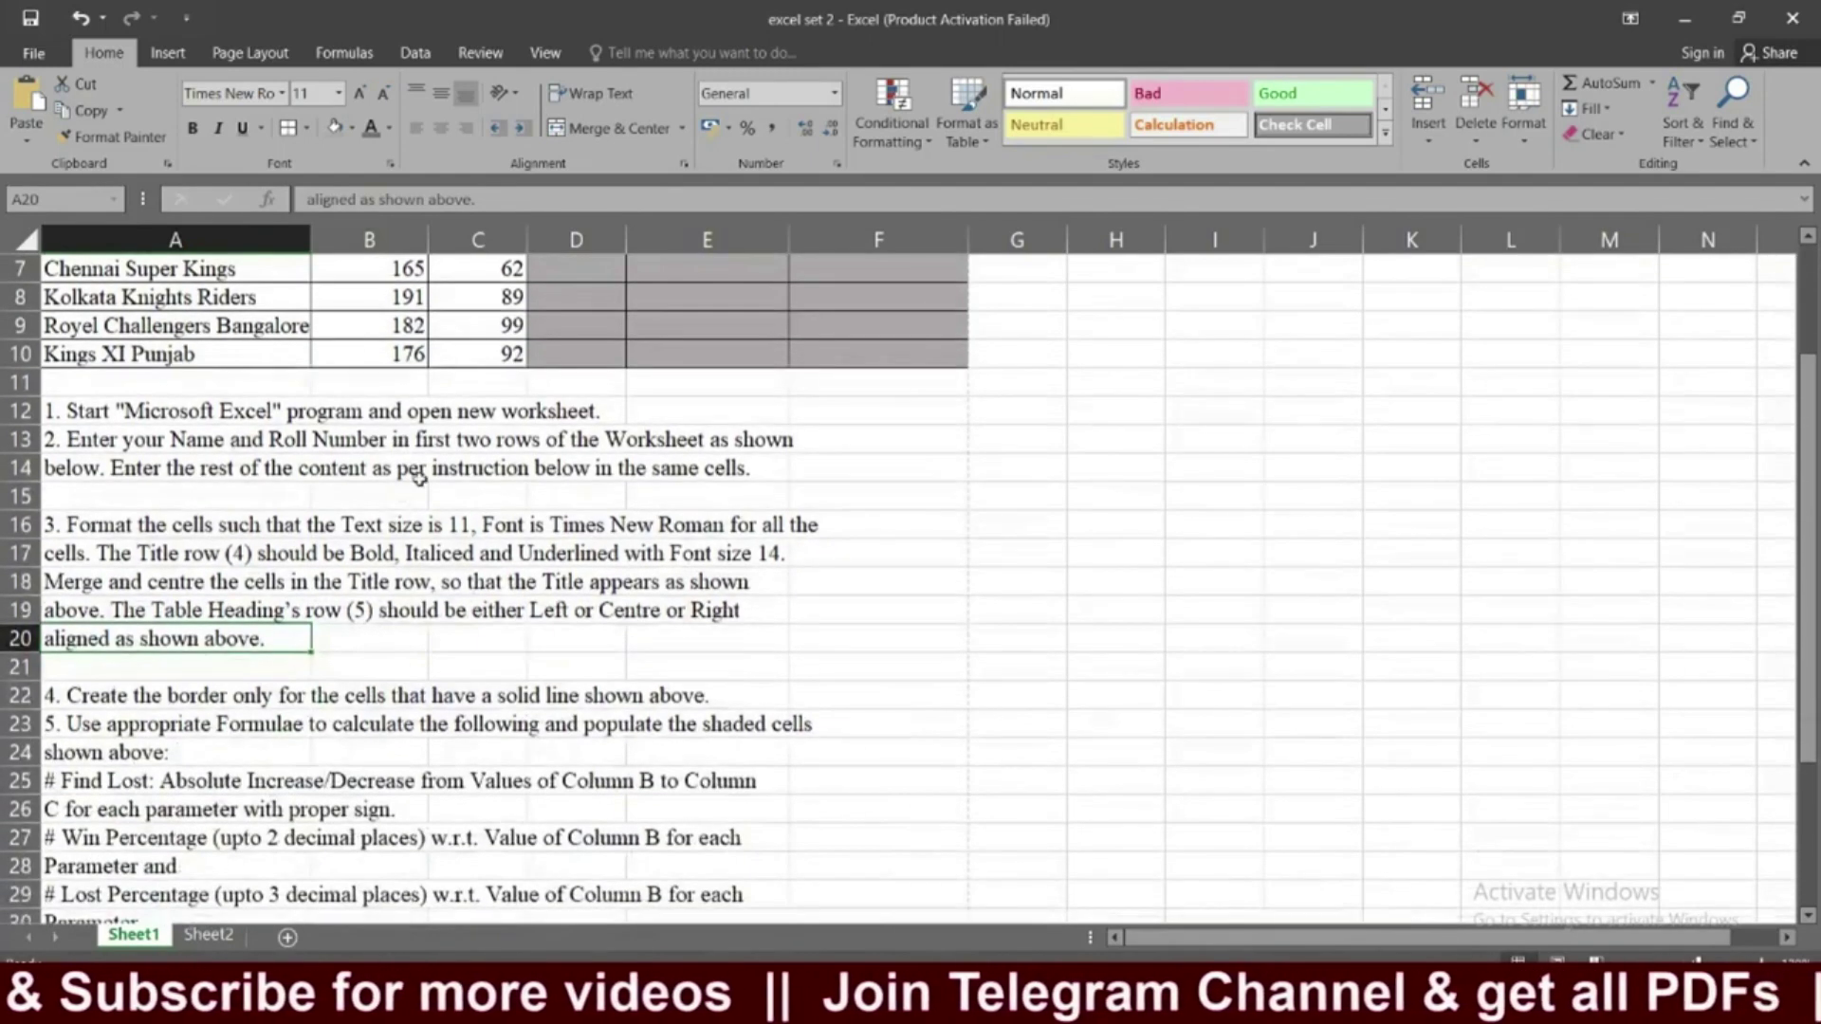
scroll(406, 490, up, 2)
scroll(304, 609, down, 2)
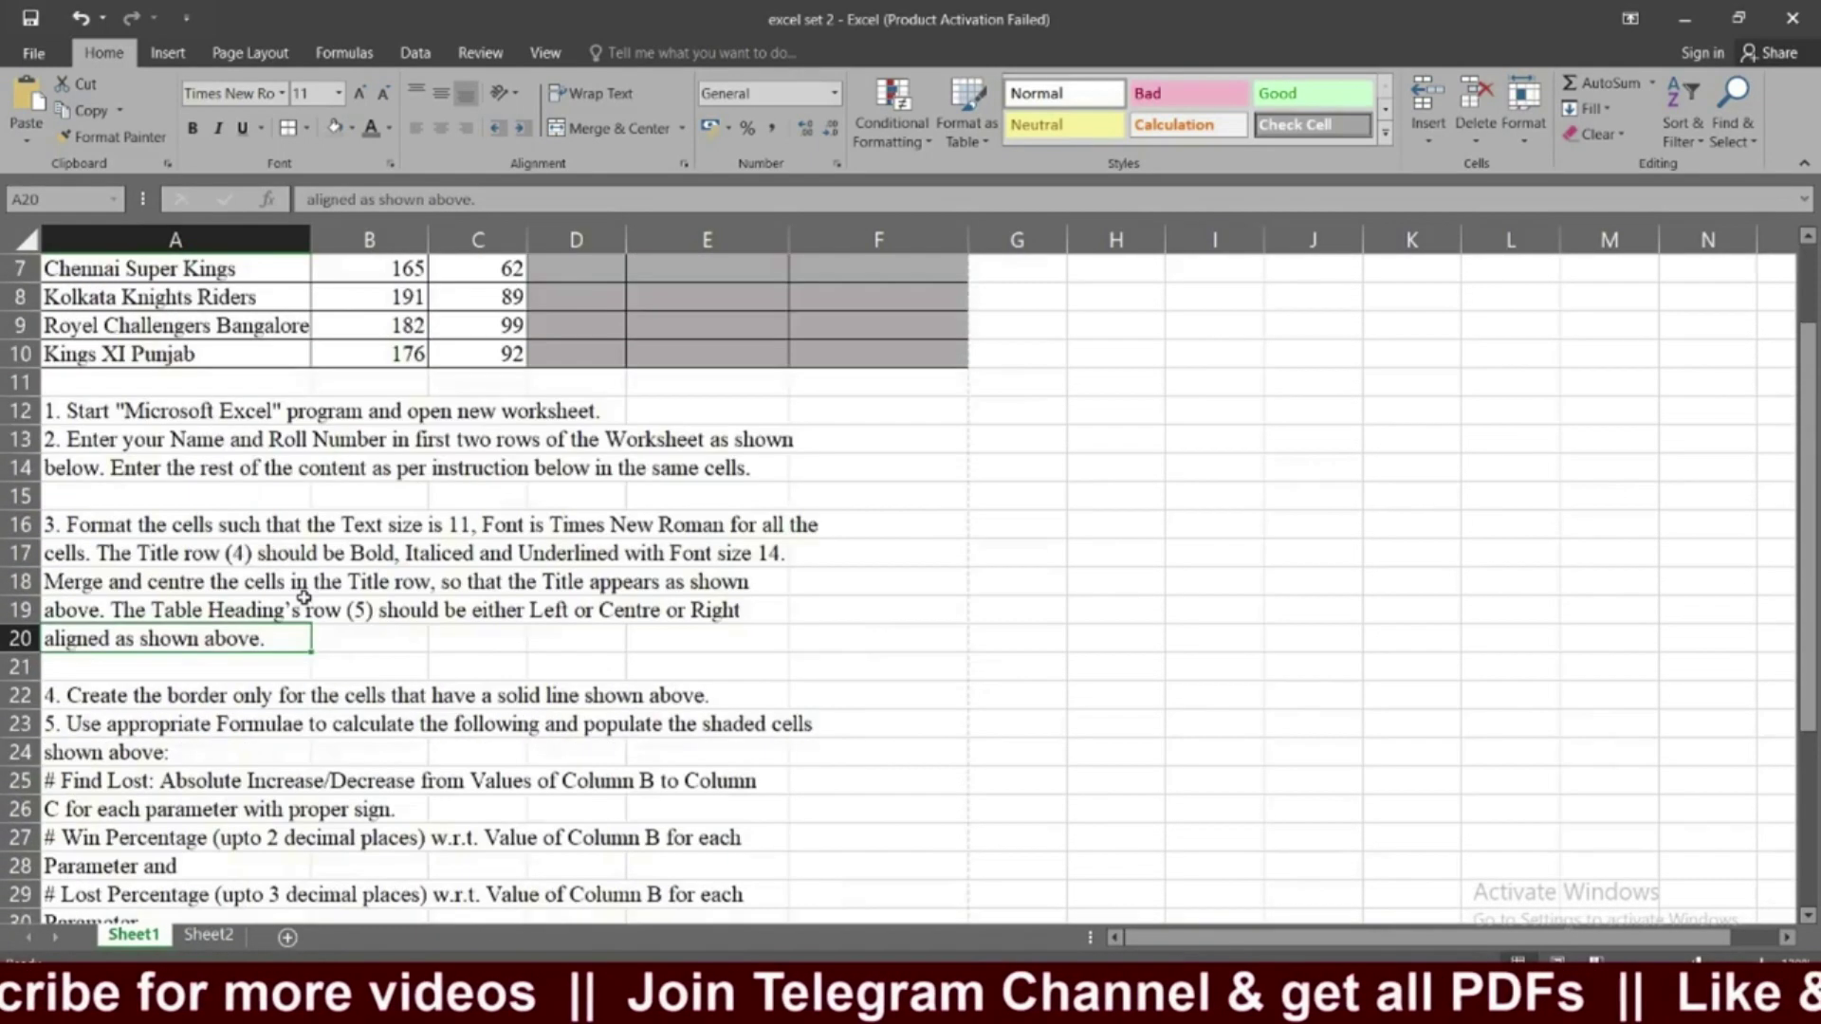
click(109, 697)
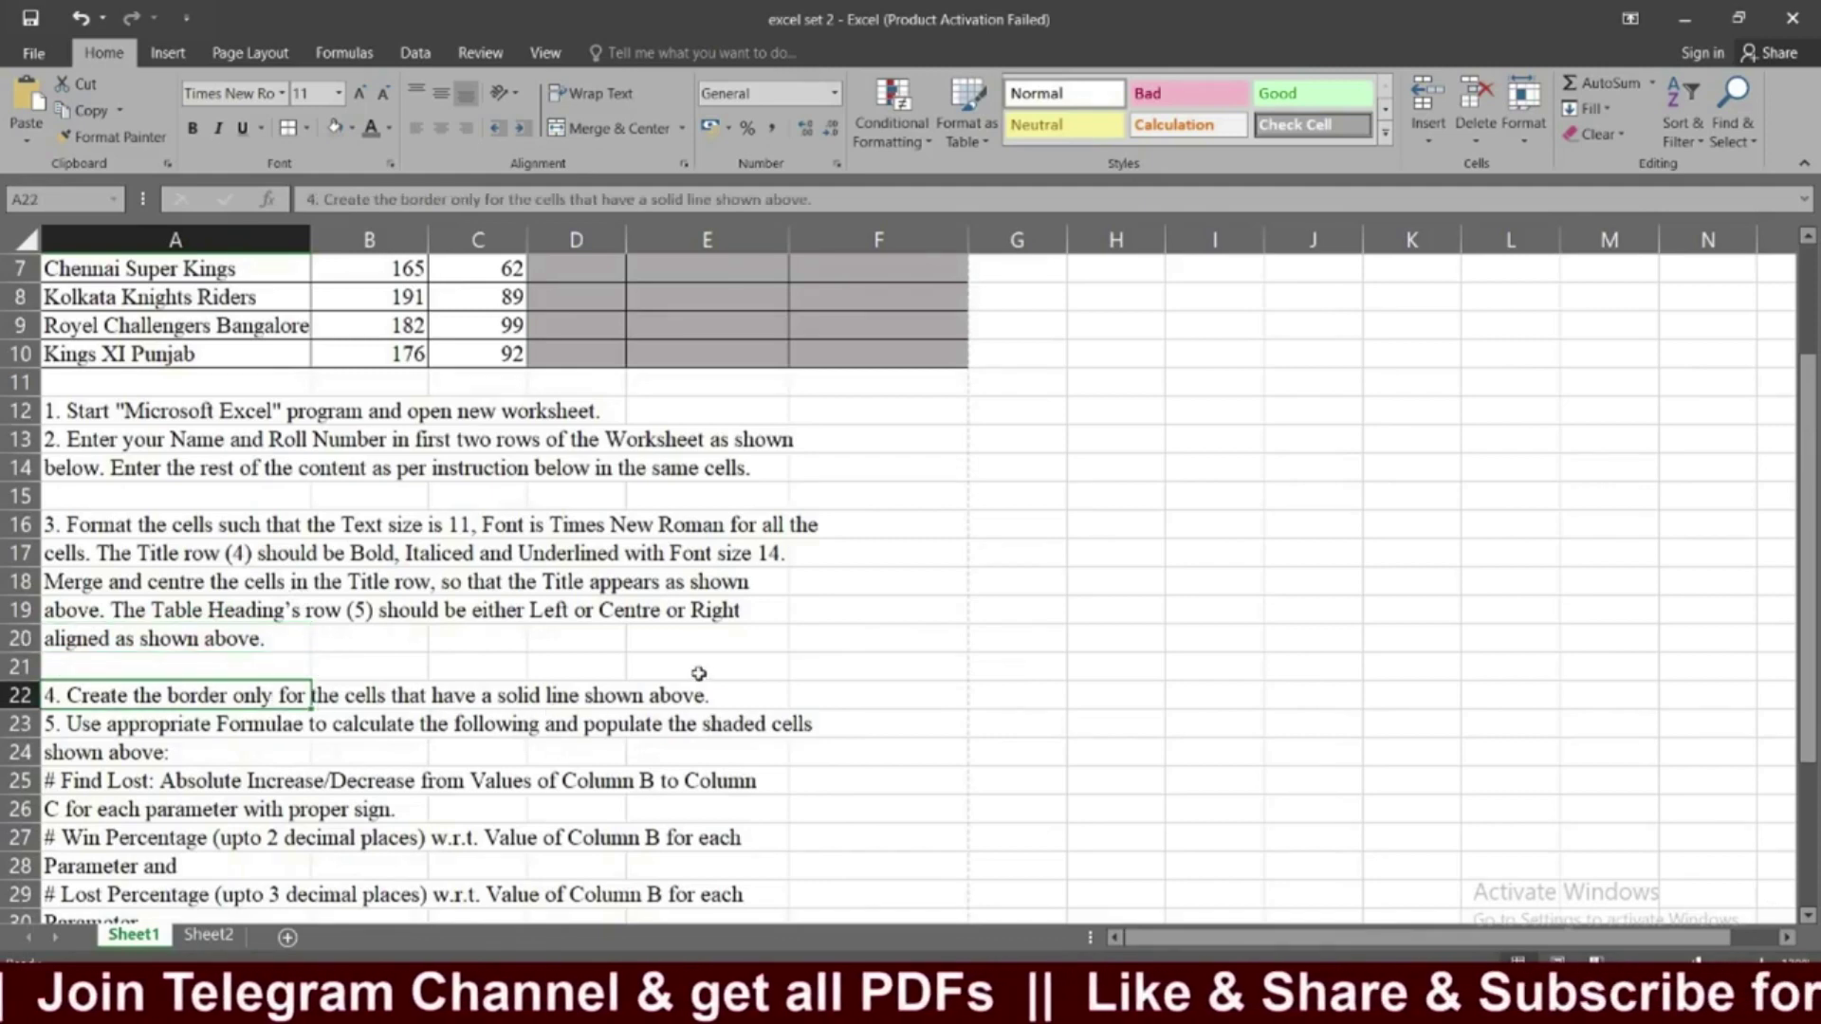
scroll(697, 664, up, 2)
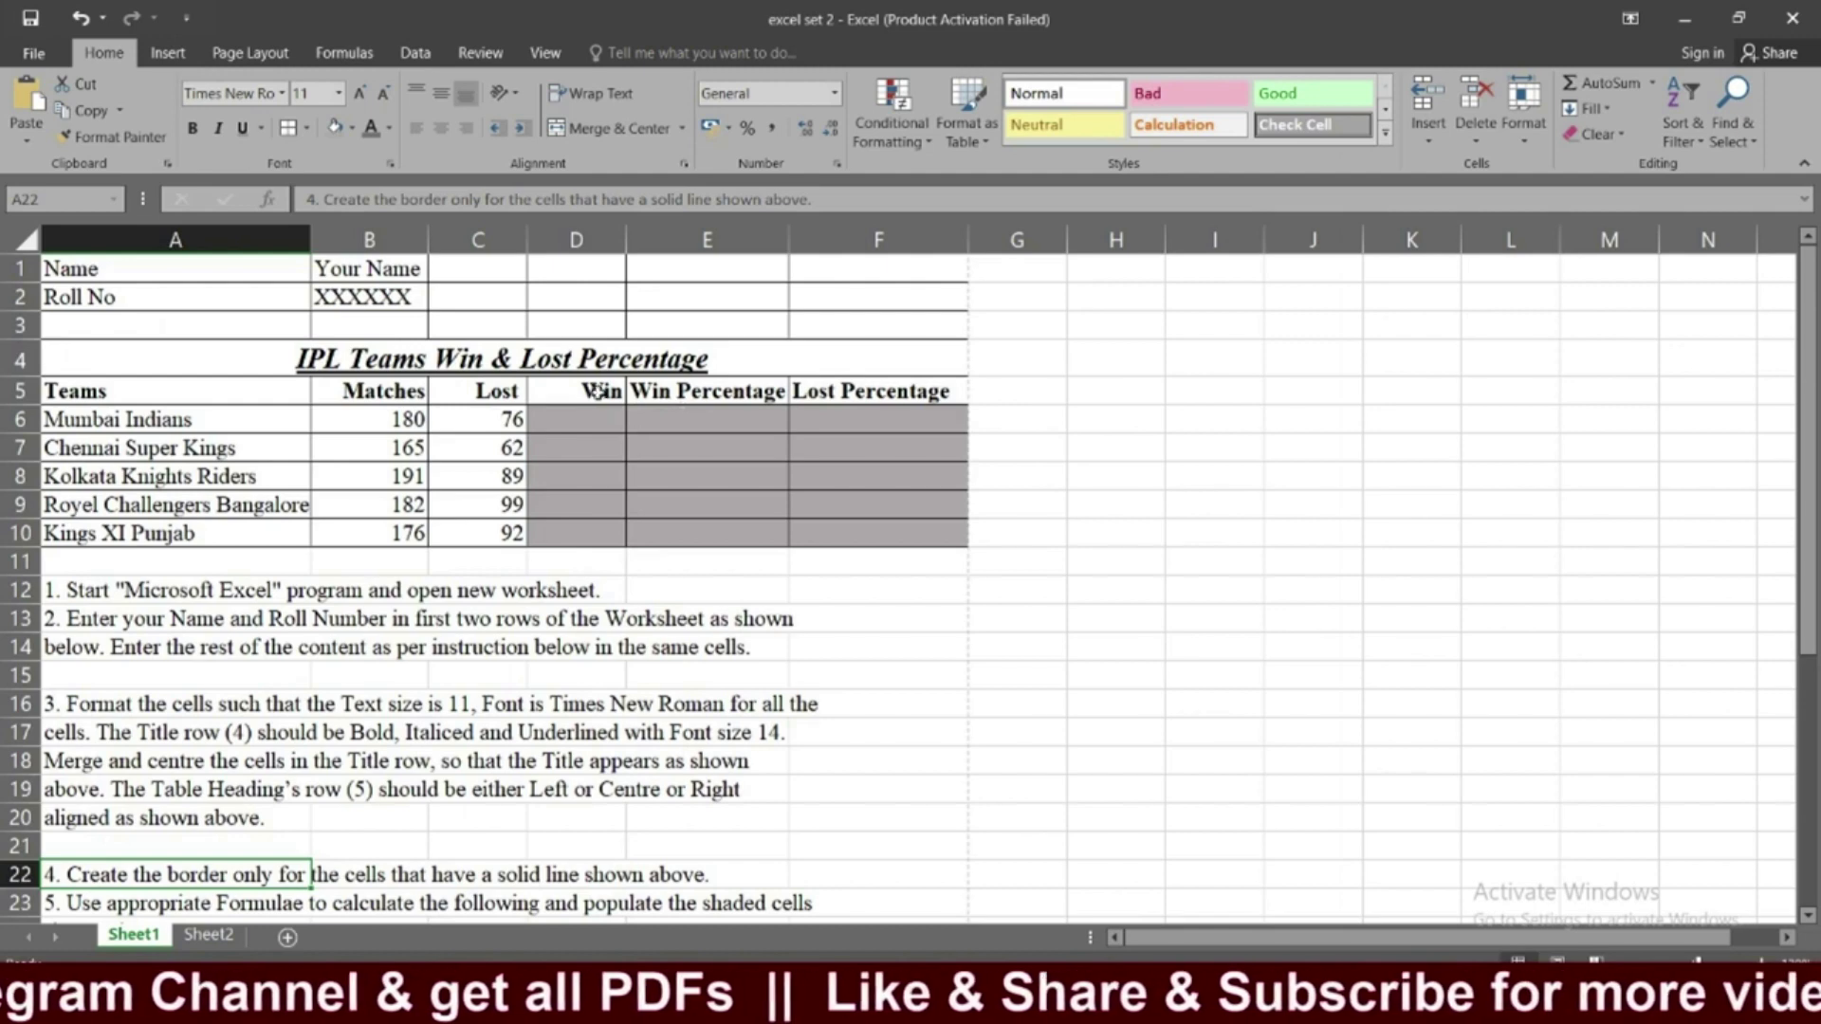
click(202, 937)
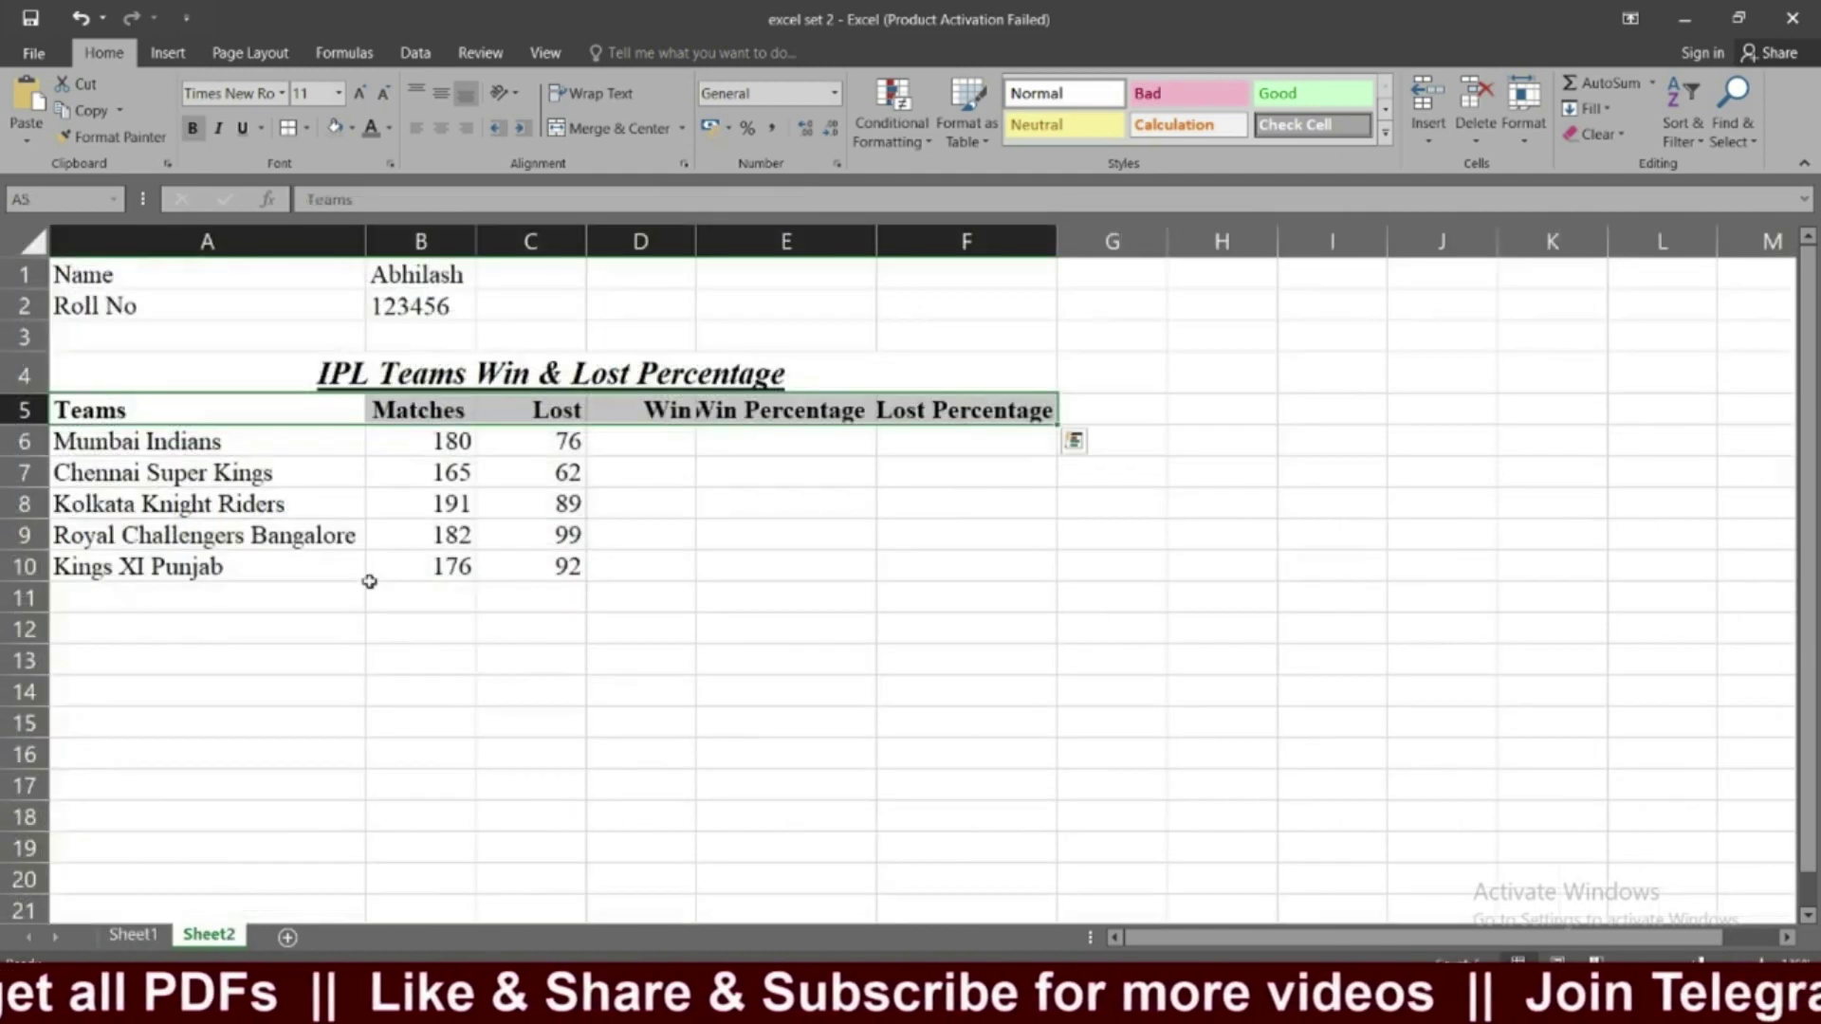
Widen columns D, E and F so Win, Win Percentage and Lost Percentage headings fit.
click(654, 446)
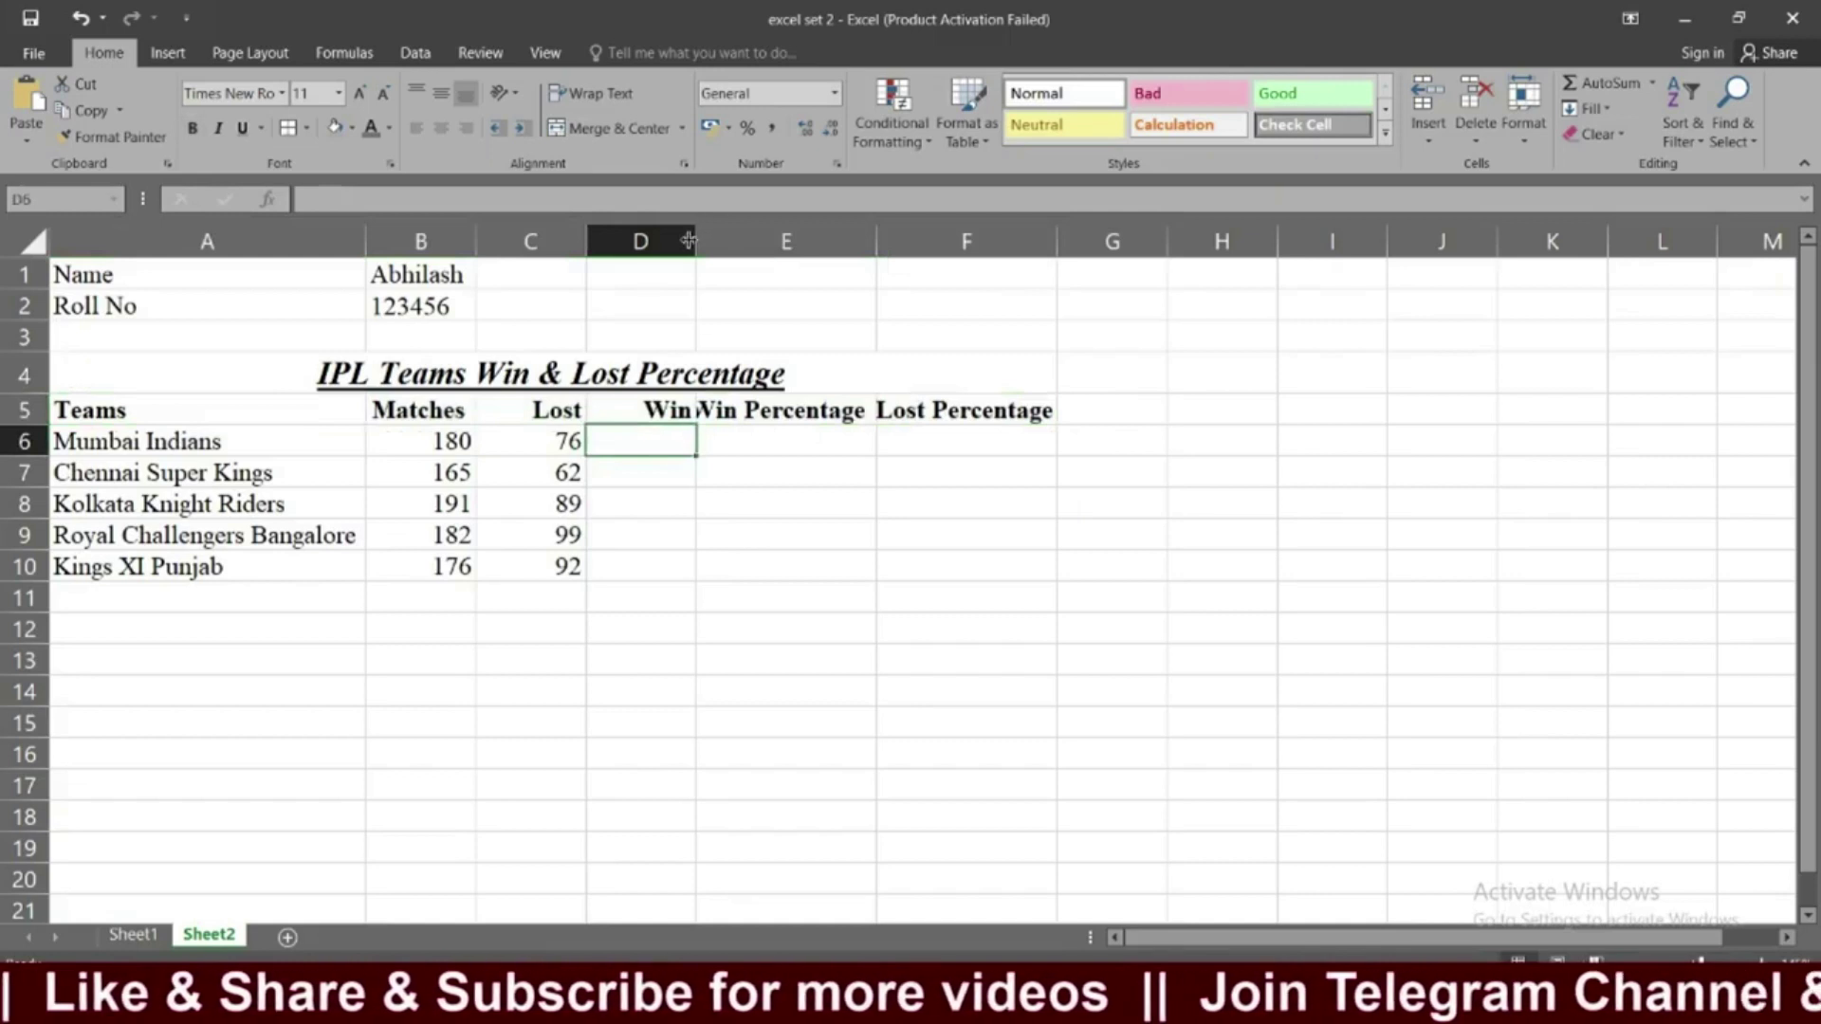
drag(689, 241, 706, 246)
click(790, 243)
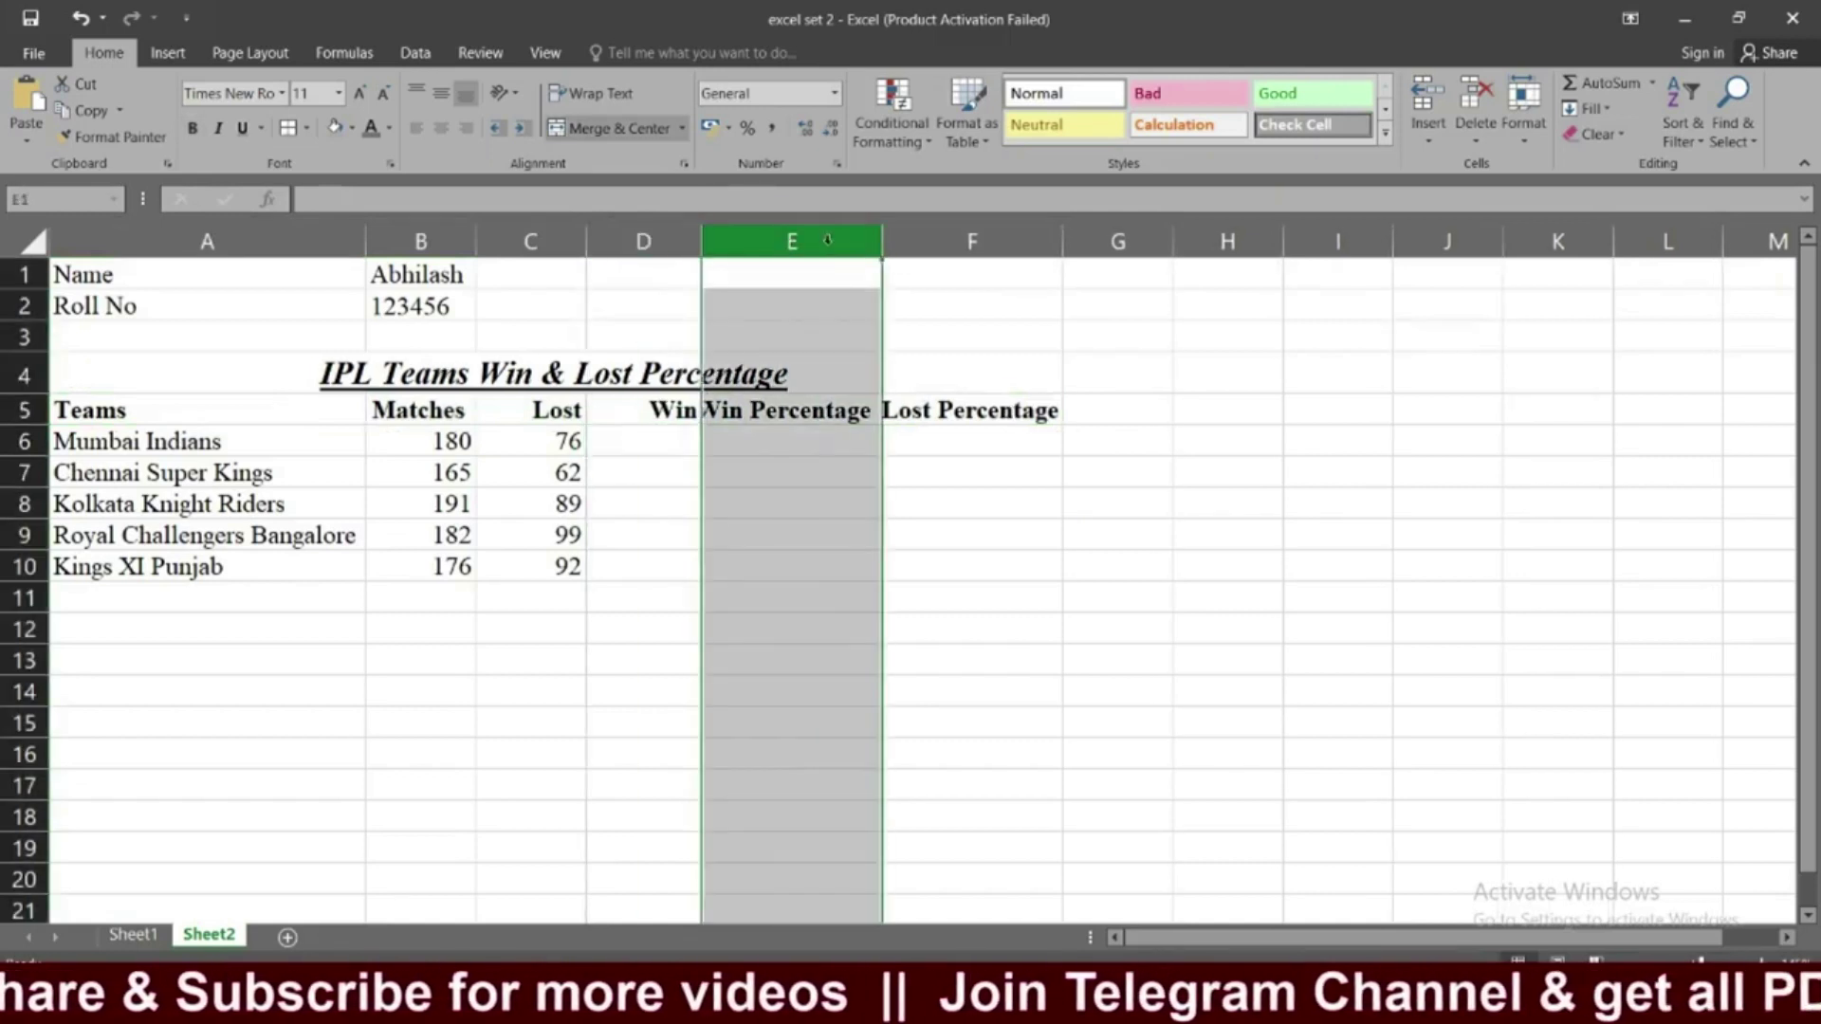
drag(882, 243, 894, 243)
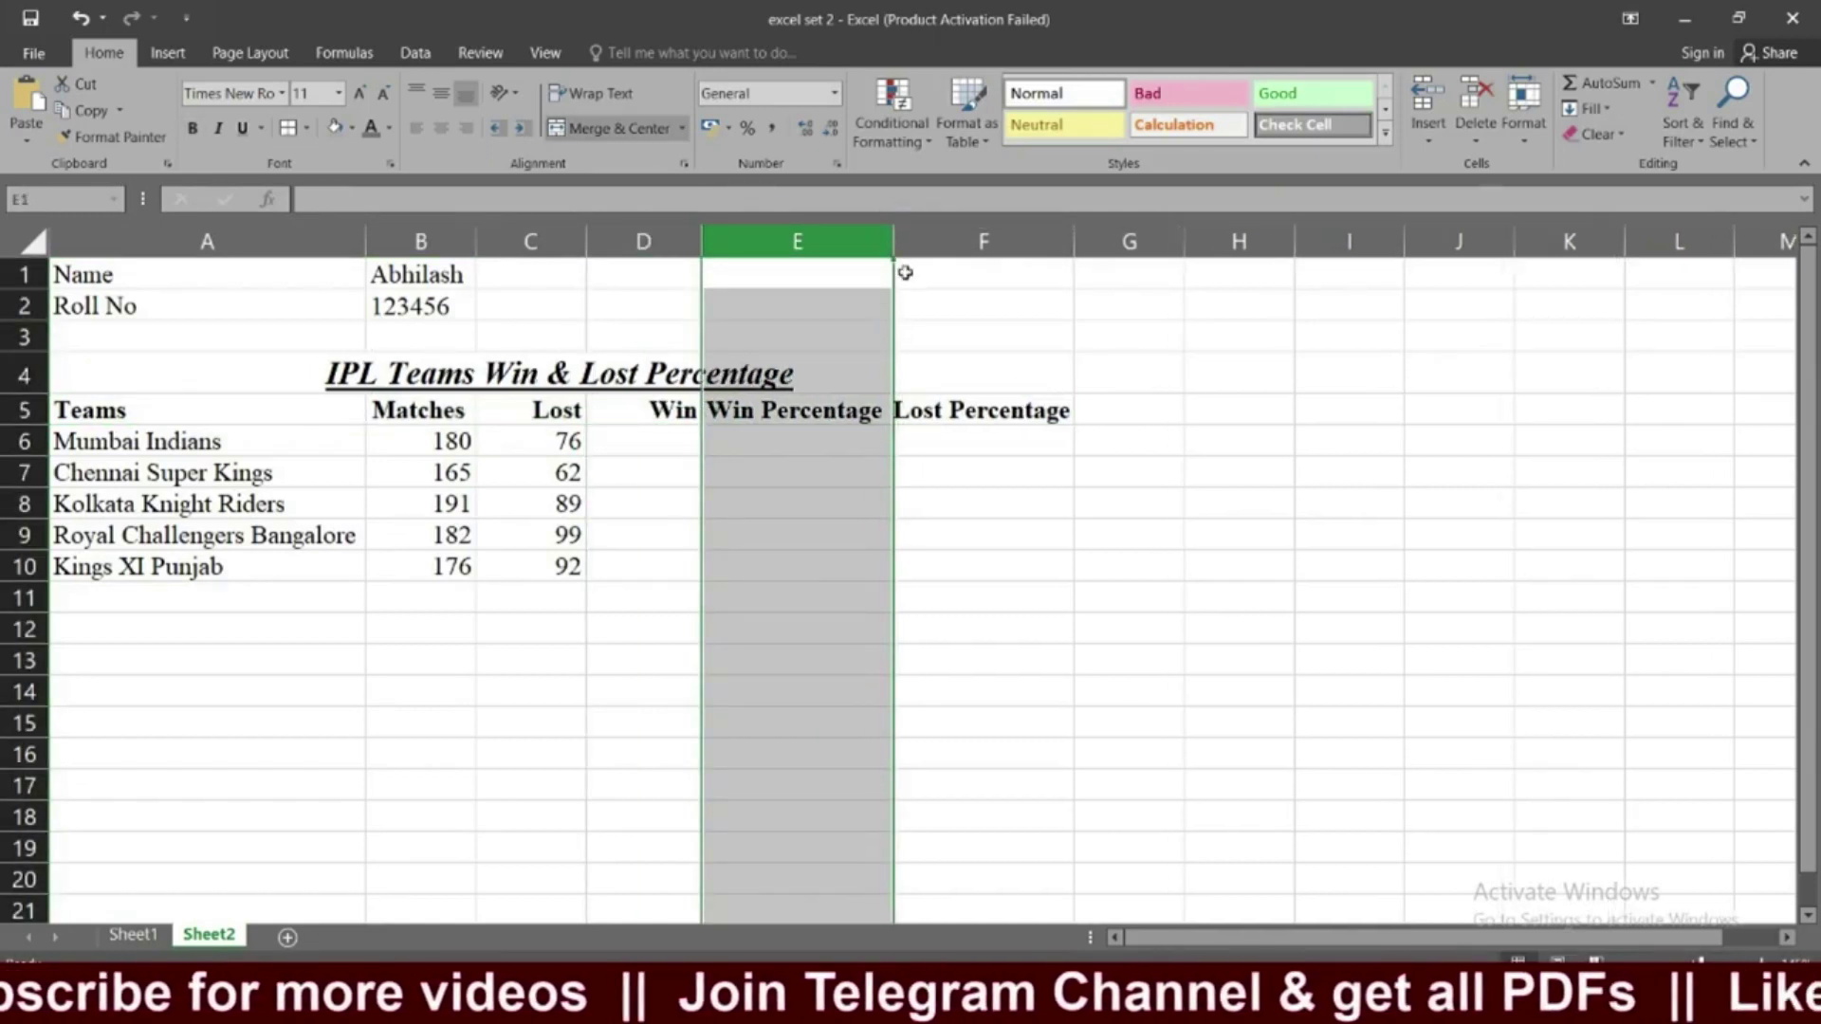
click(952, 242)
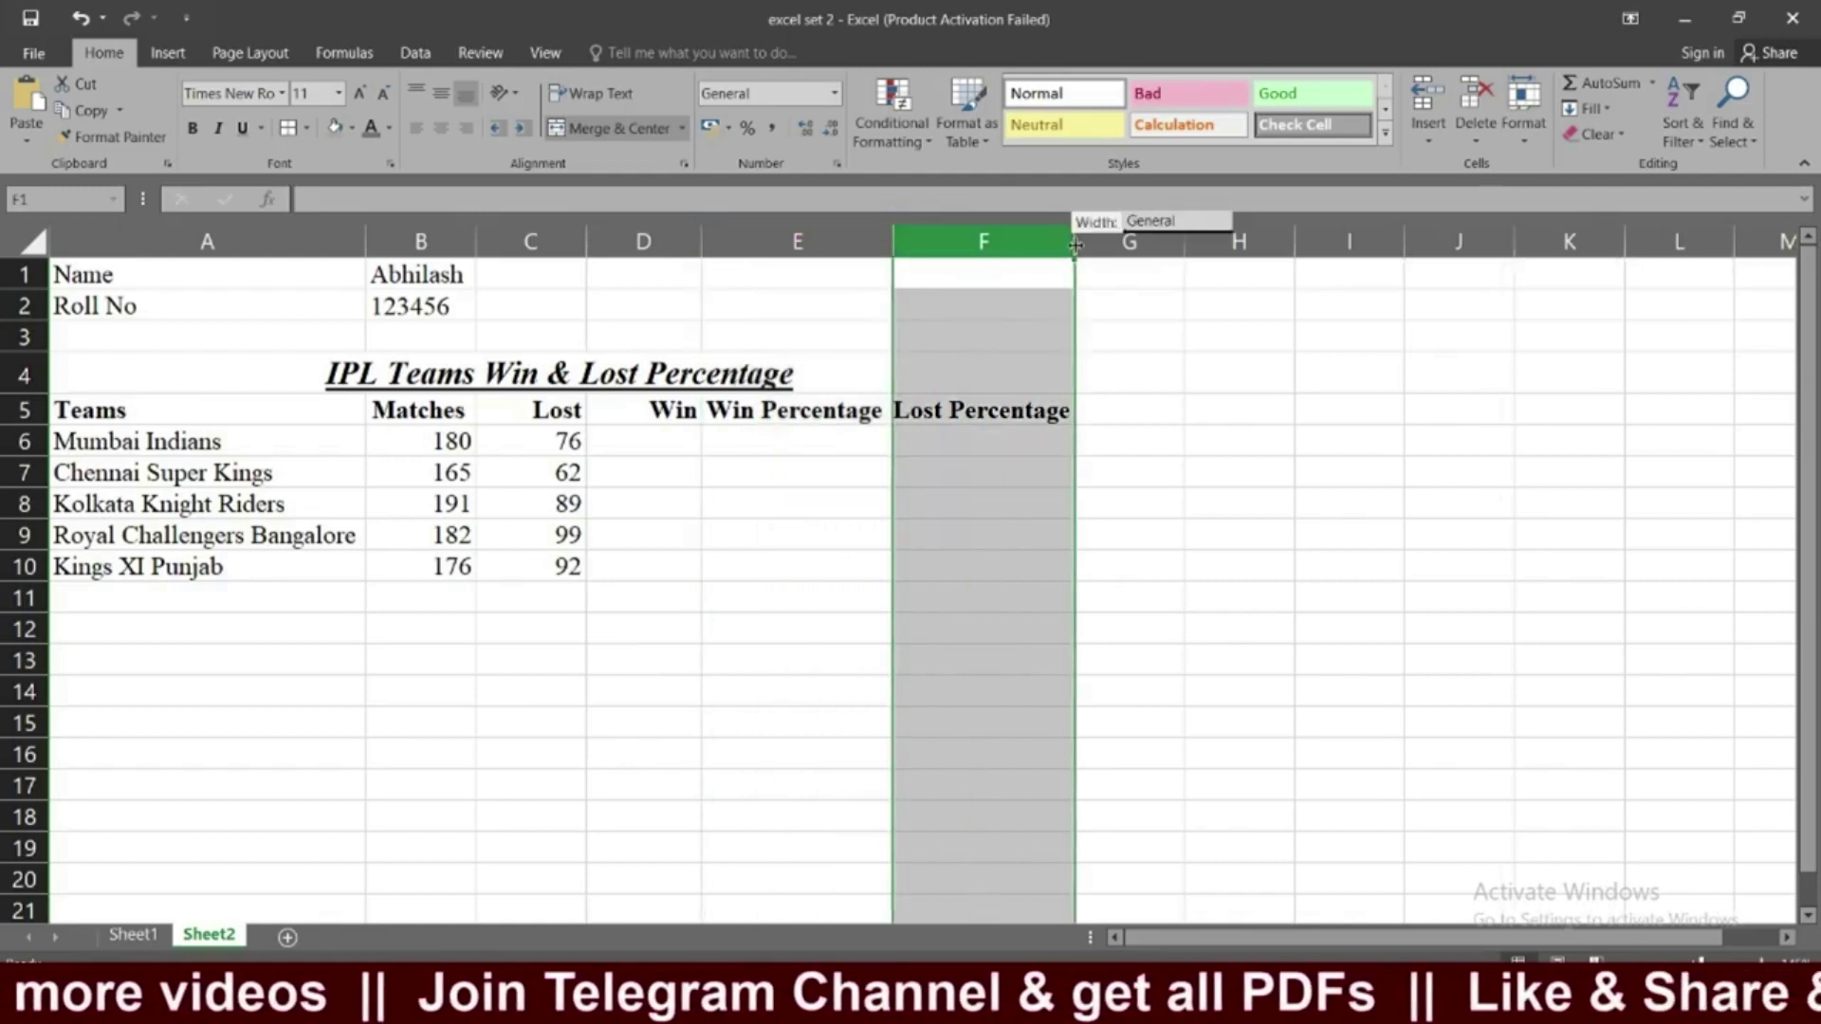
drag(1075, 243, 1086, 244)
click(812, 418)
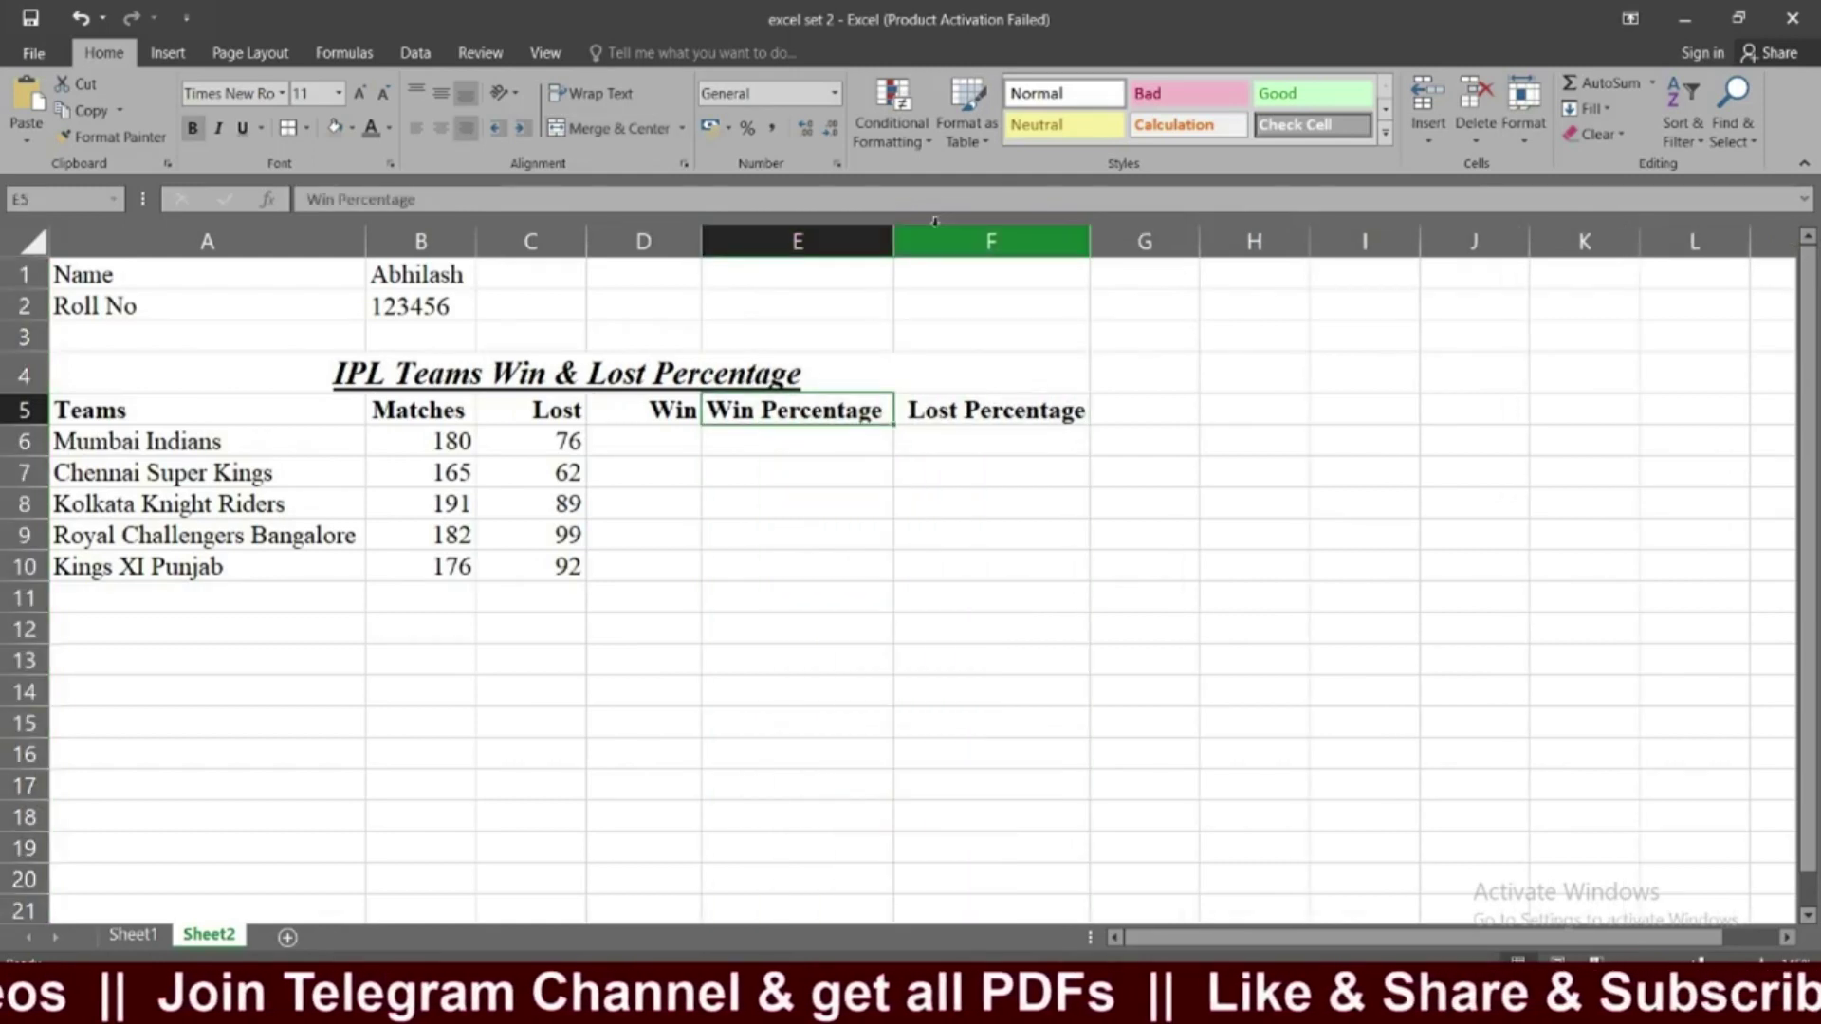
drag(893, 243, 900, 243)
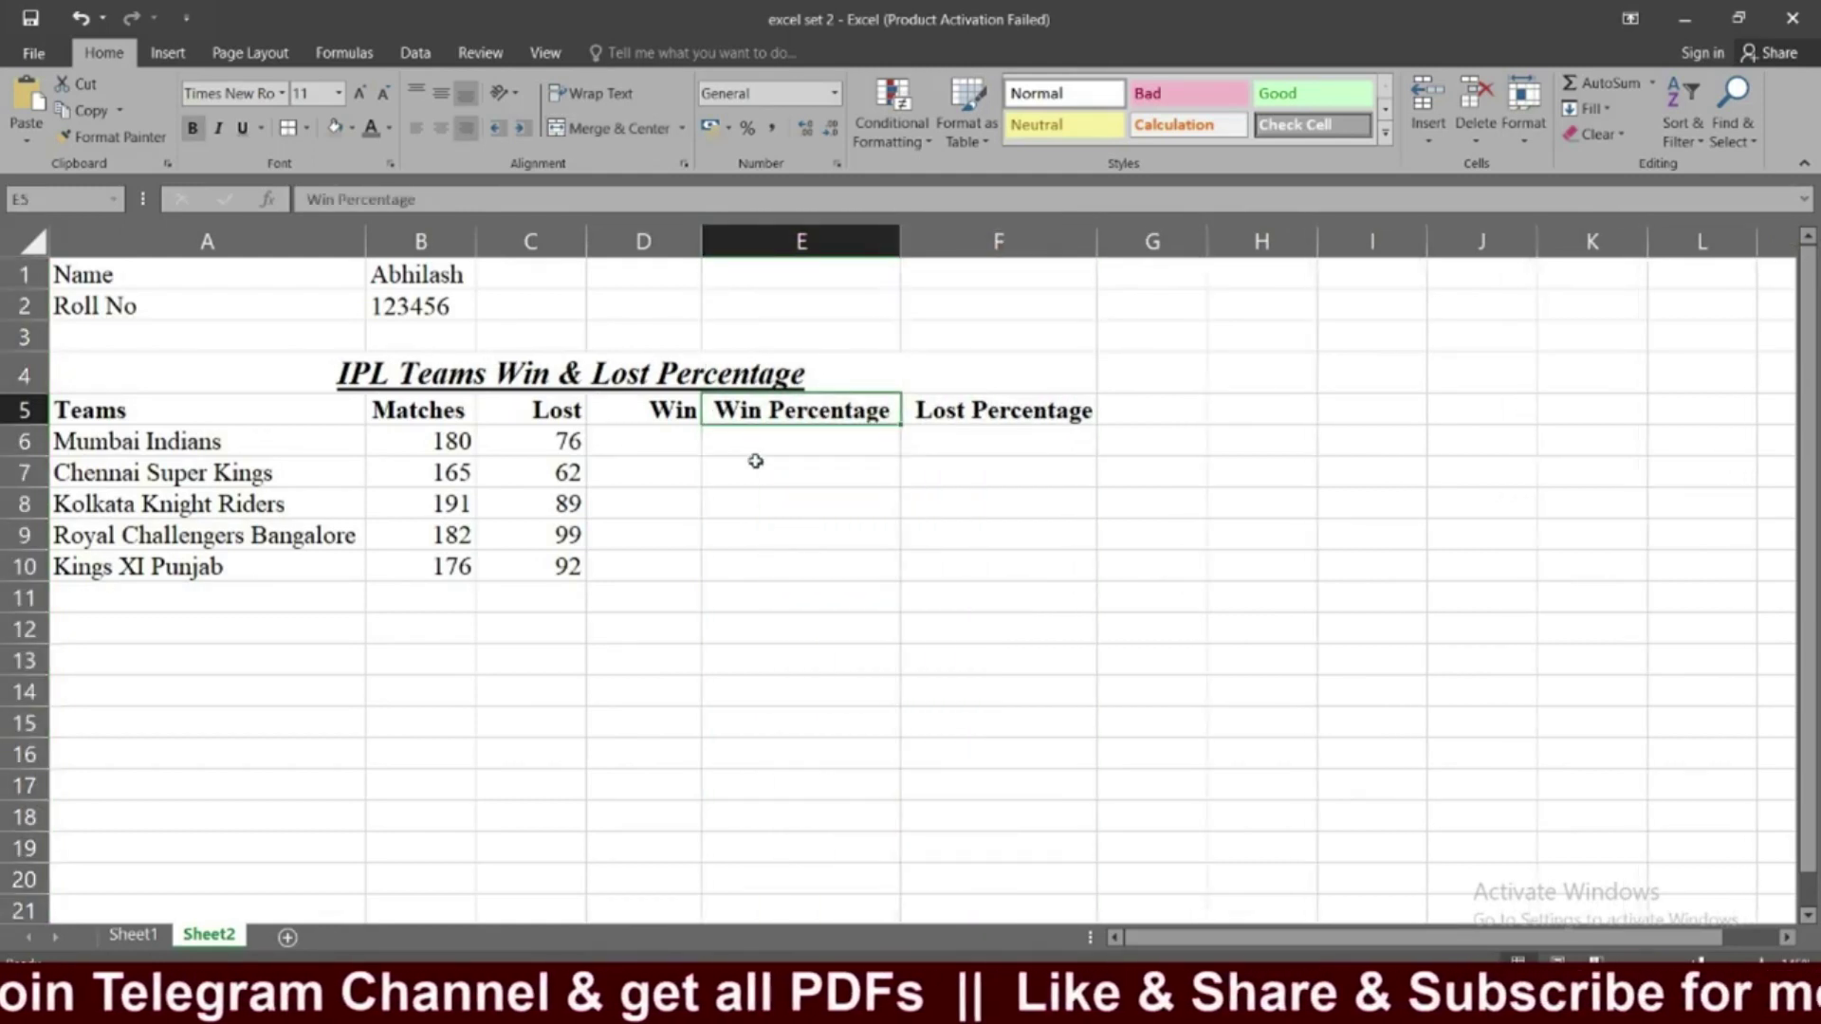
click(620, 437)
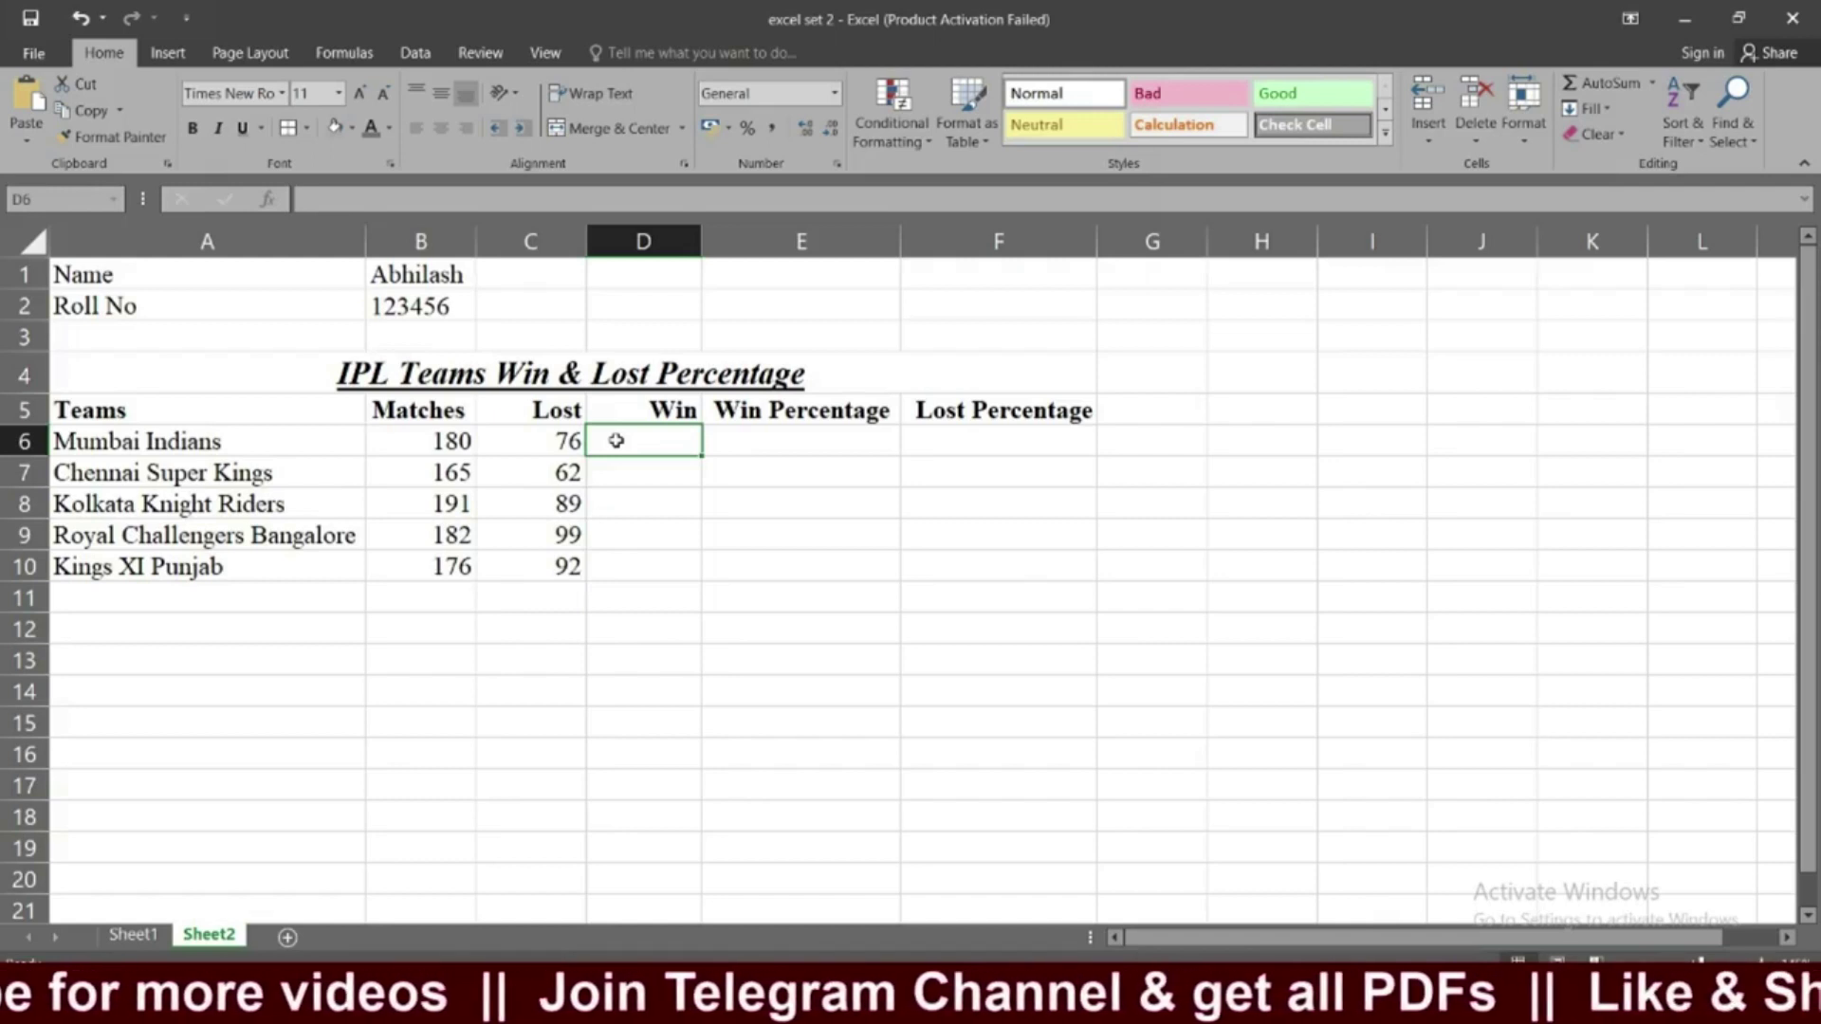
text(=)
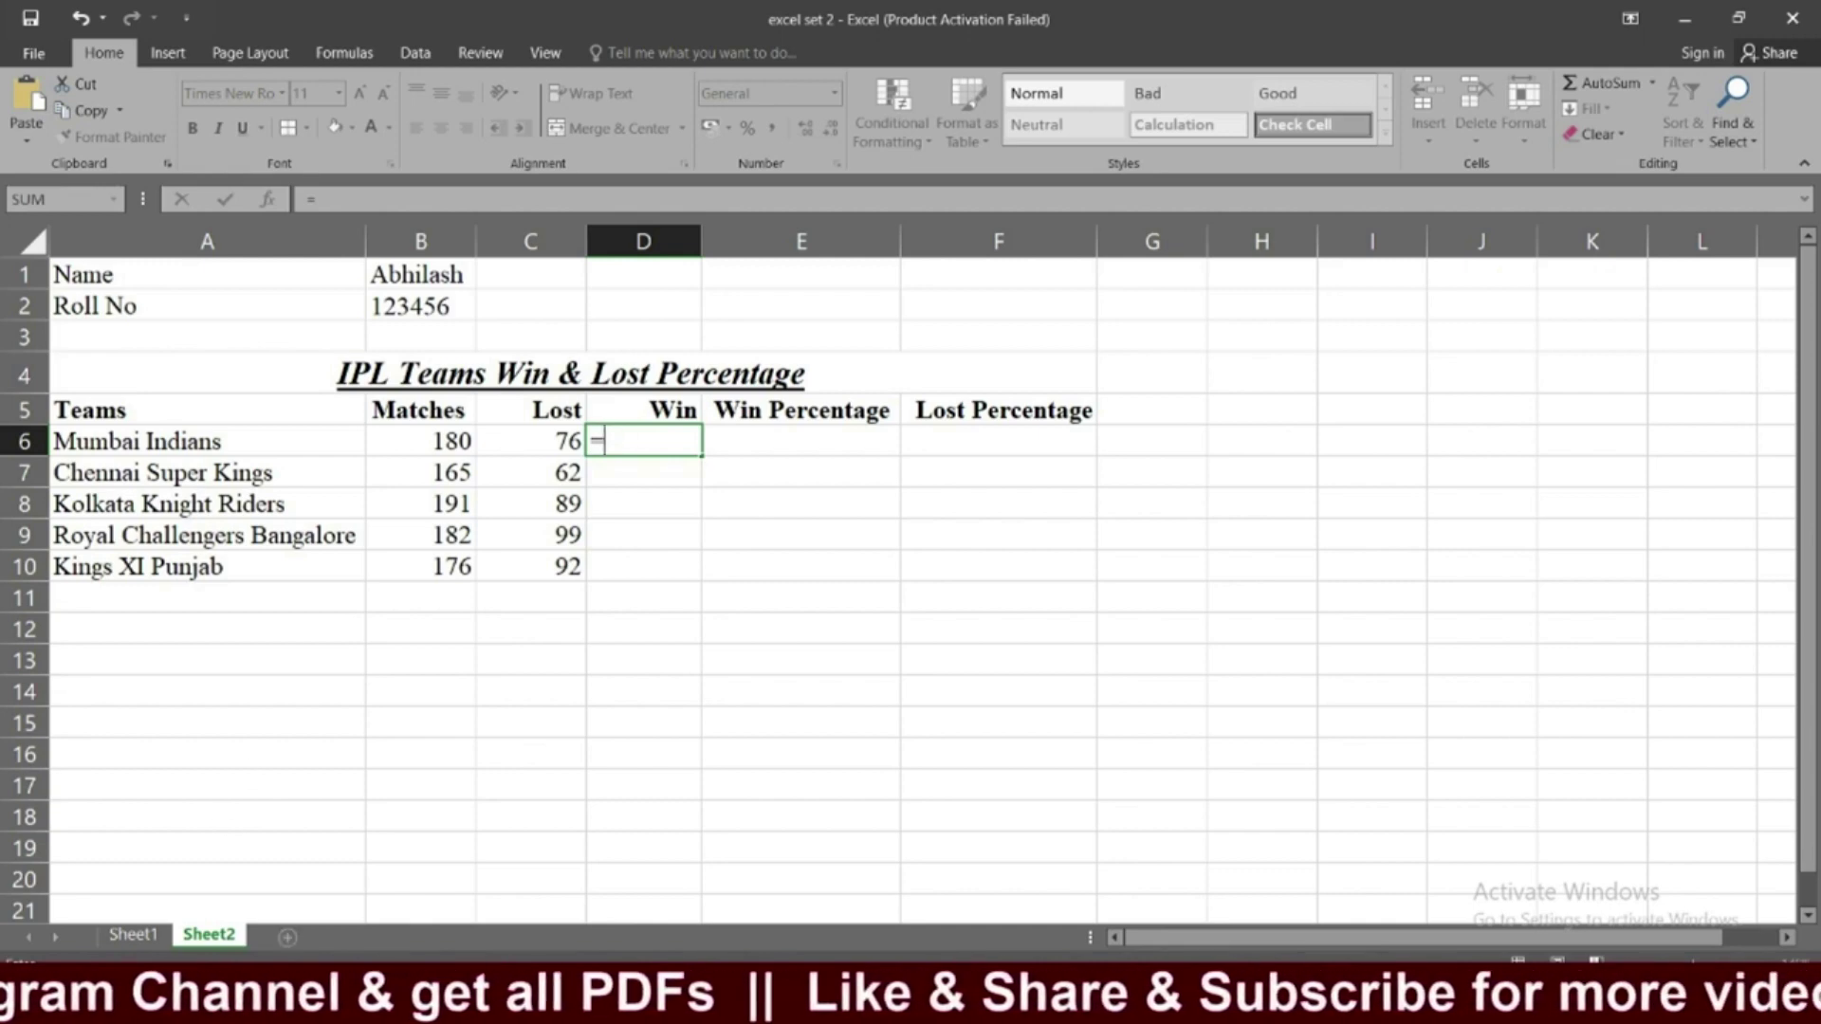
click(132, 935)
scroll(225, 755, down, 2)
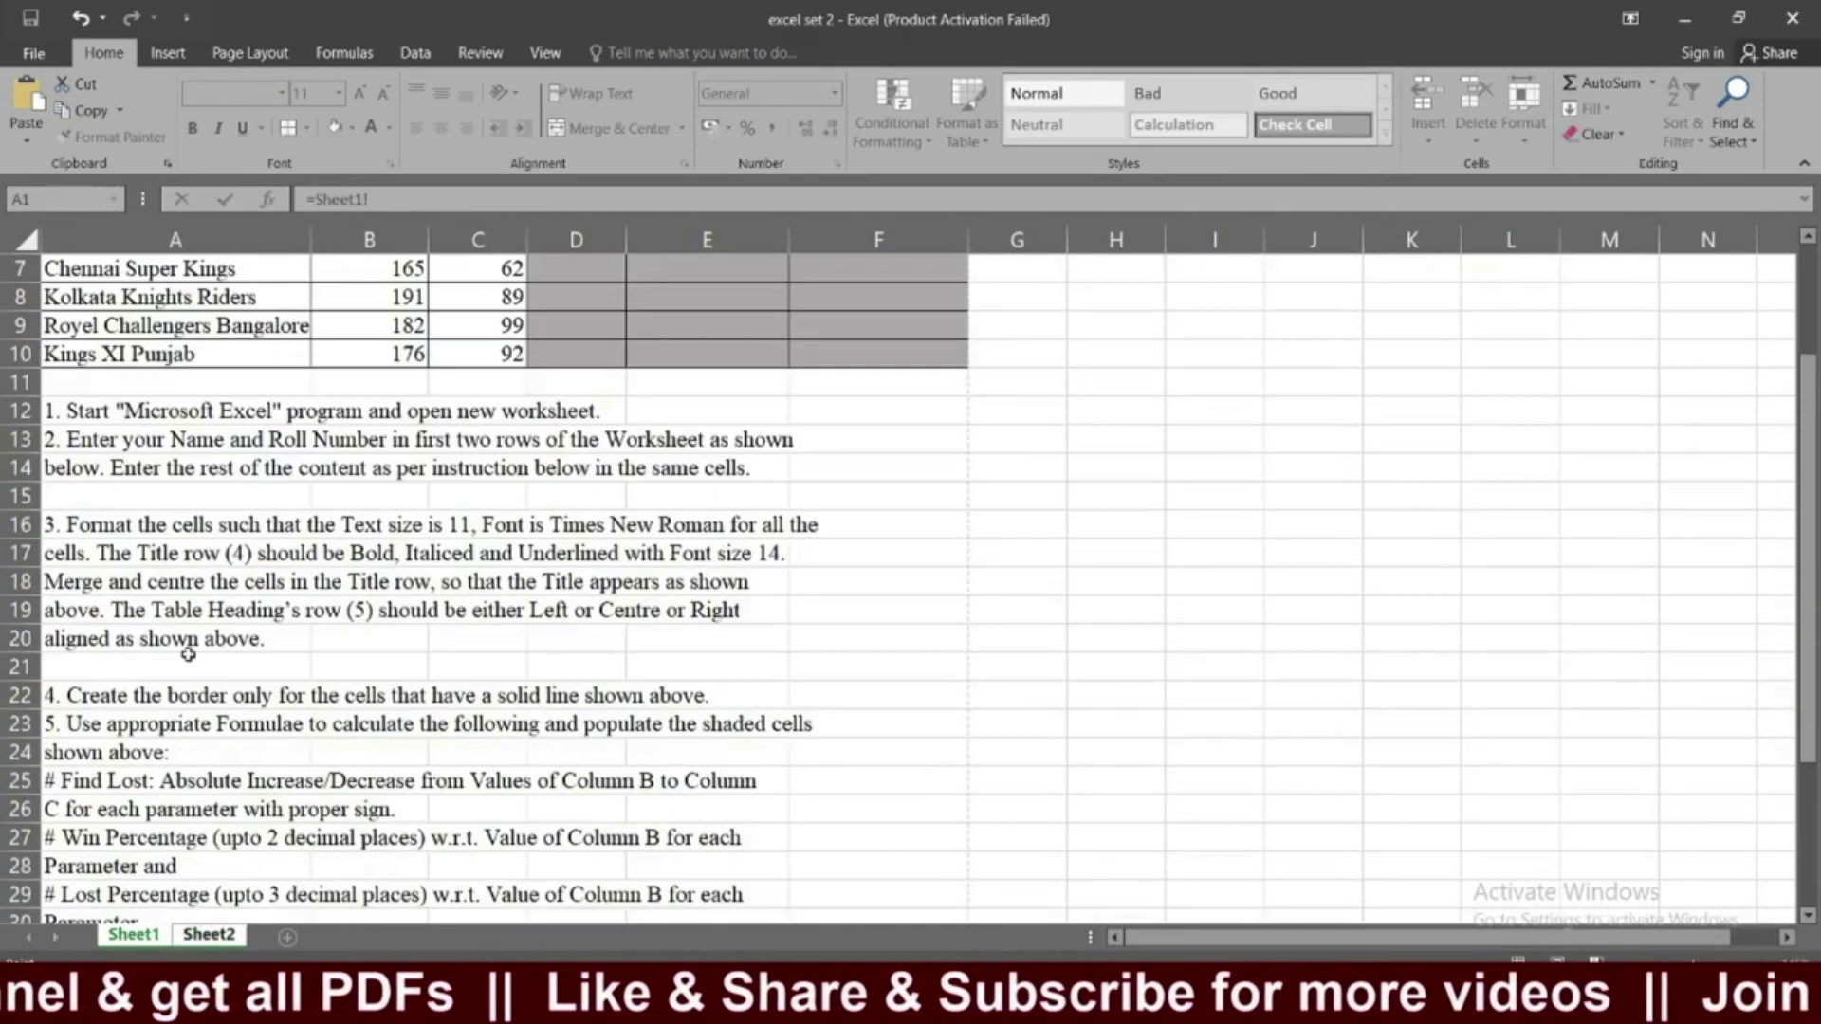
scroll(181, 654, down, 1)
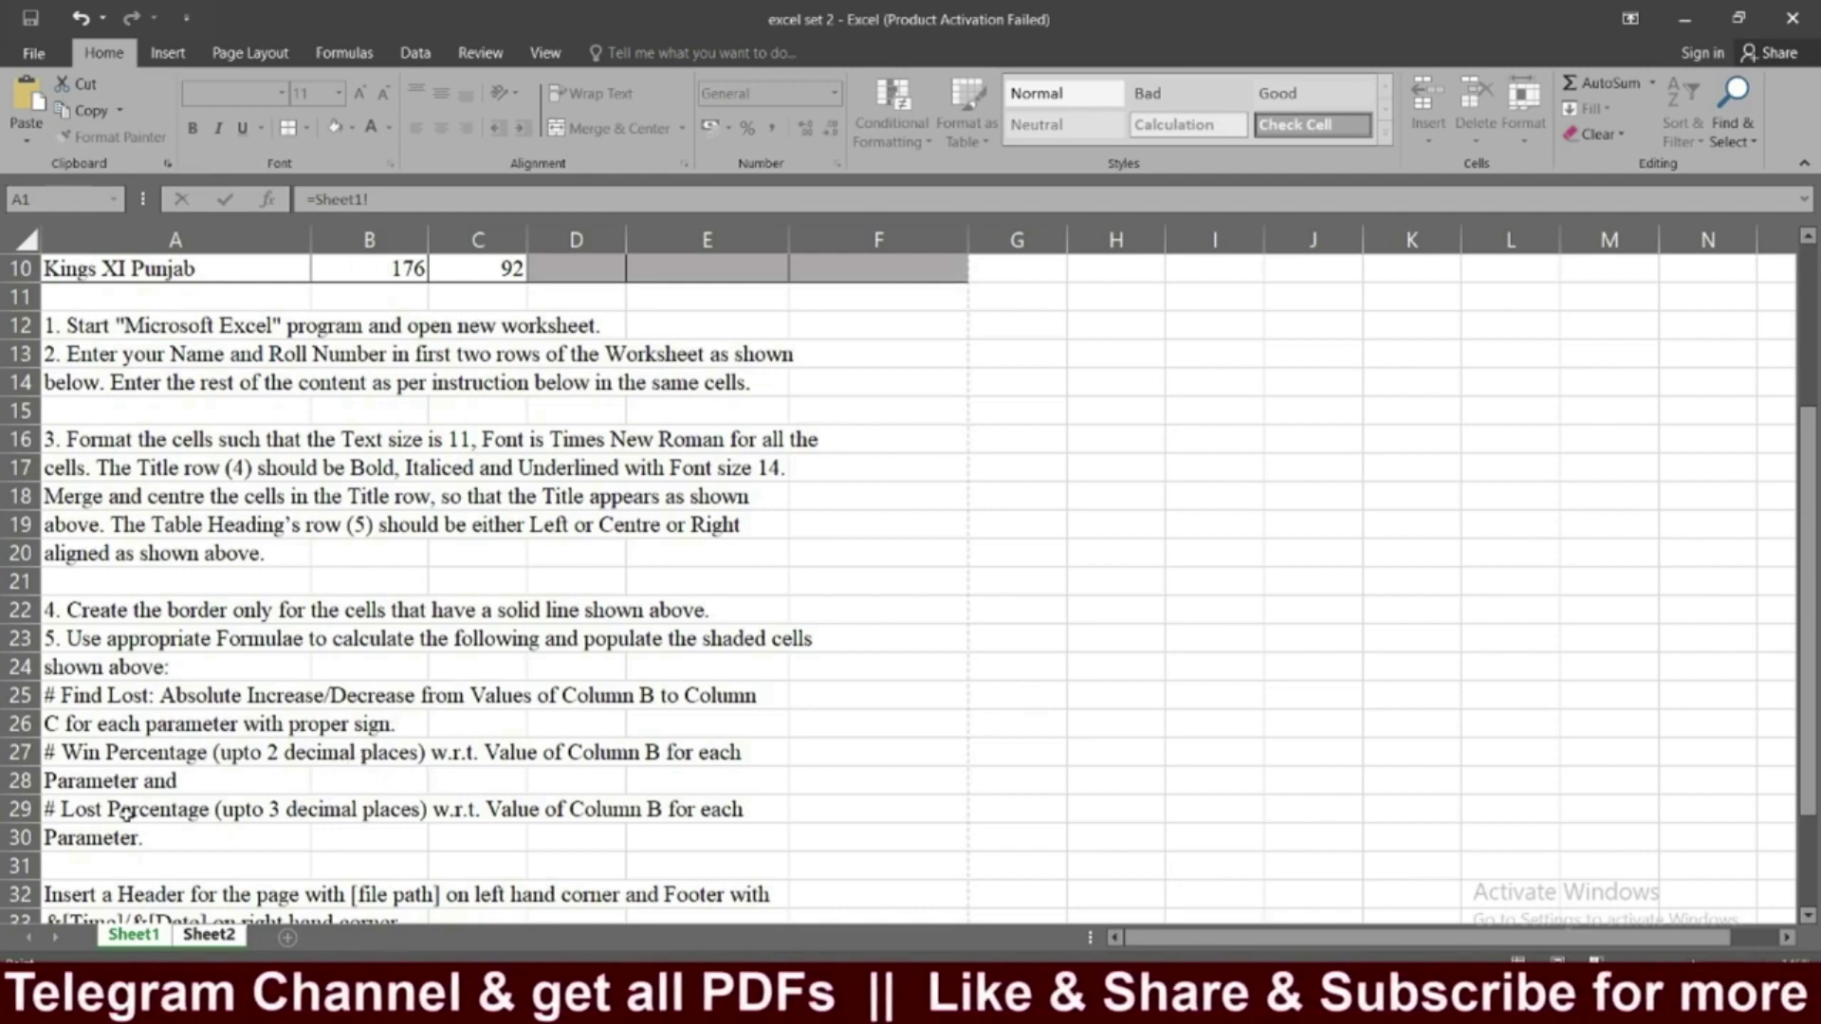
click(313, 813)
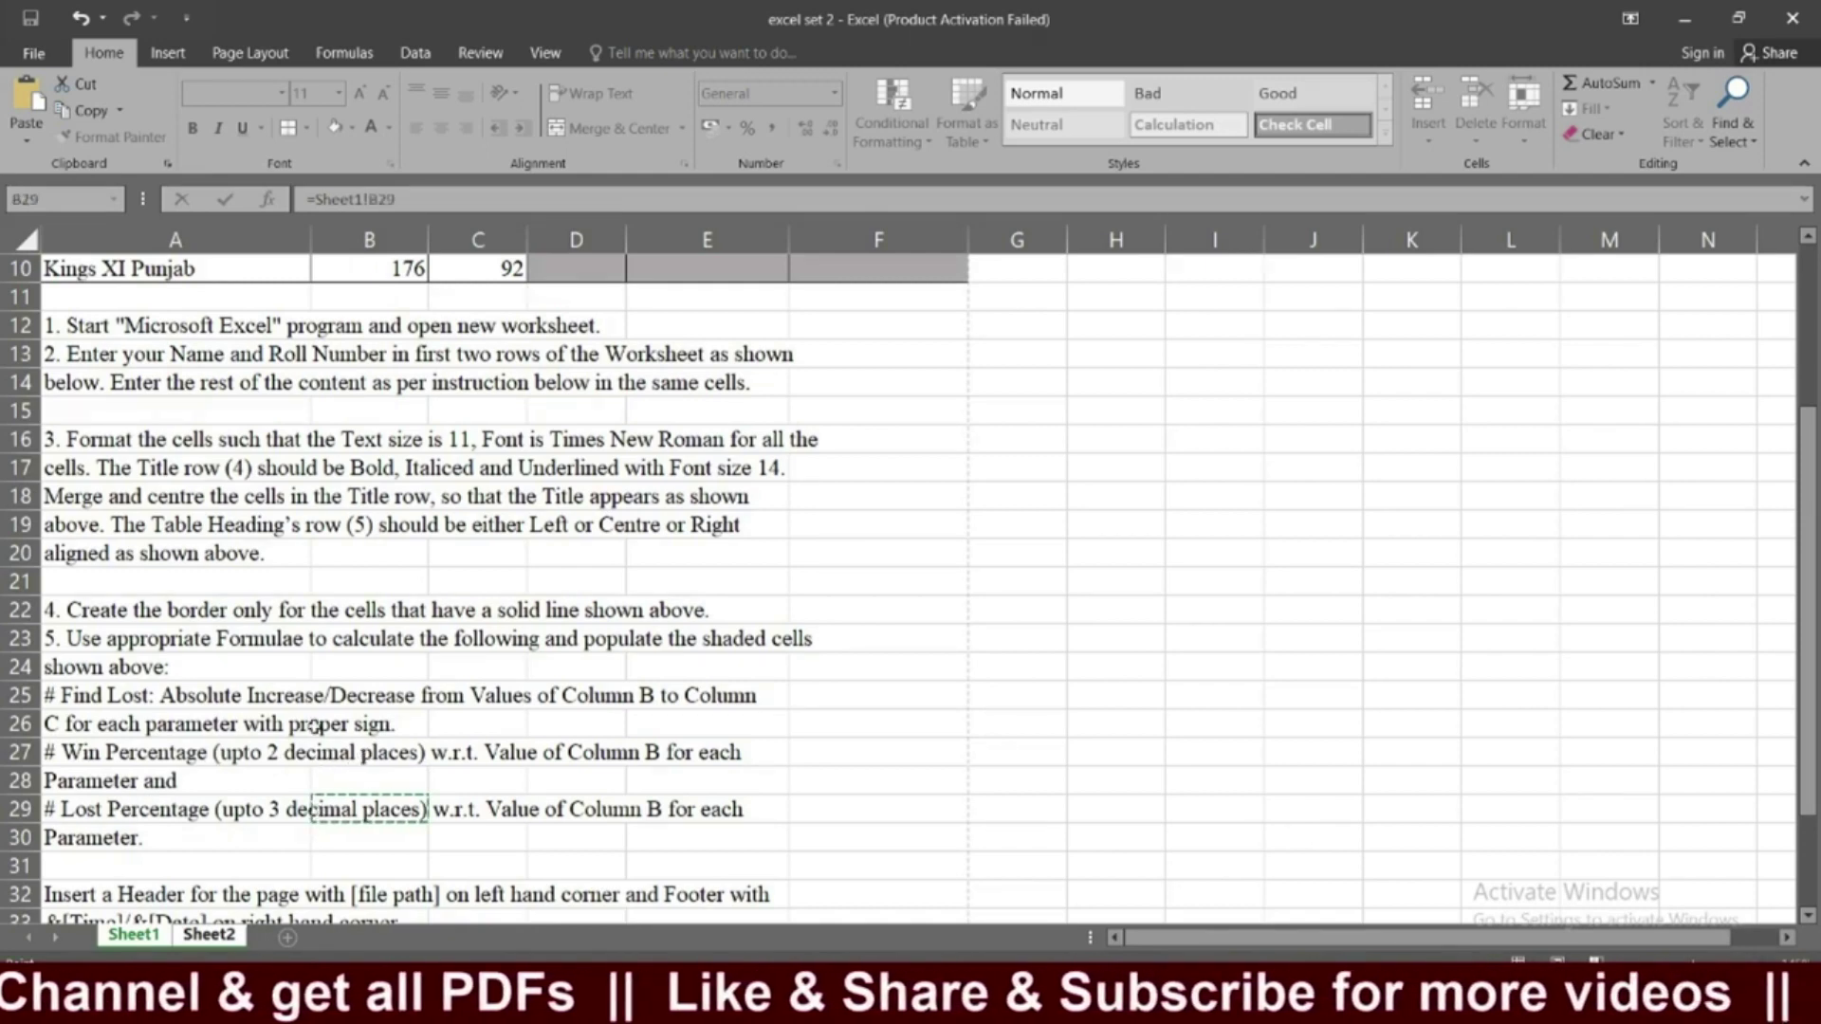
scroll(487, 744, down, 1)
click(487, 745)
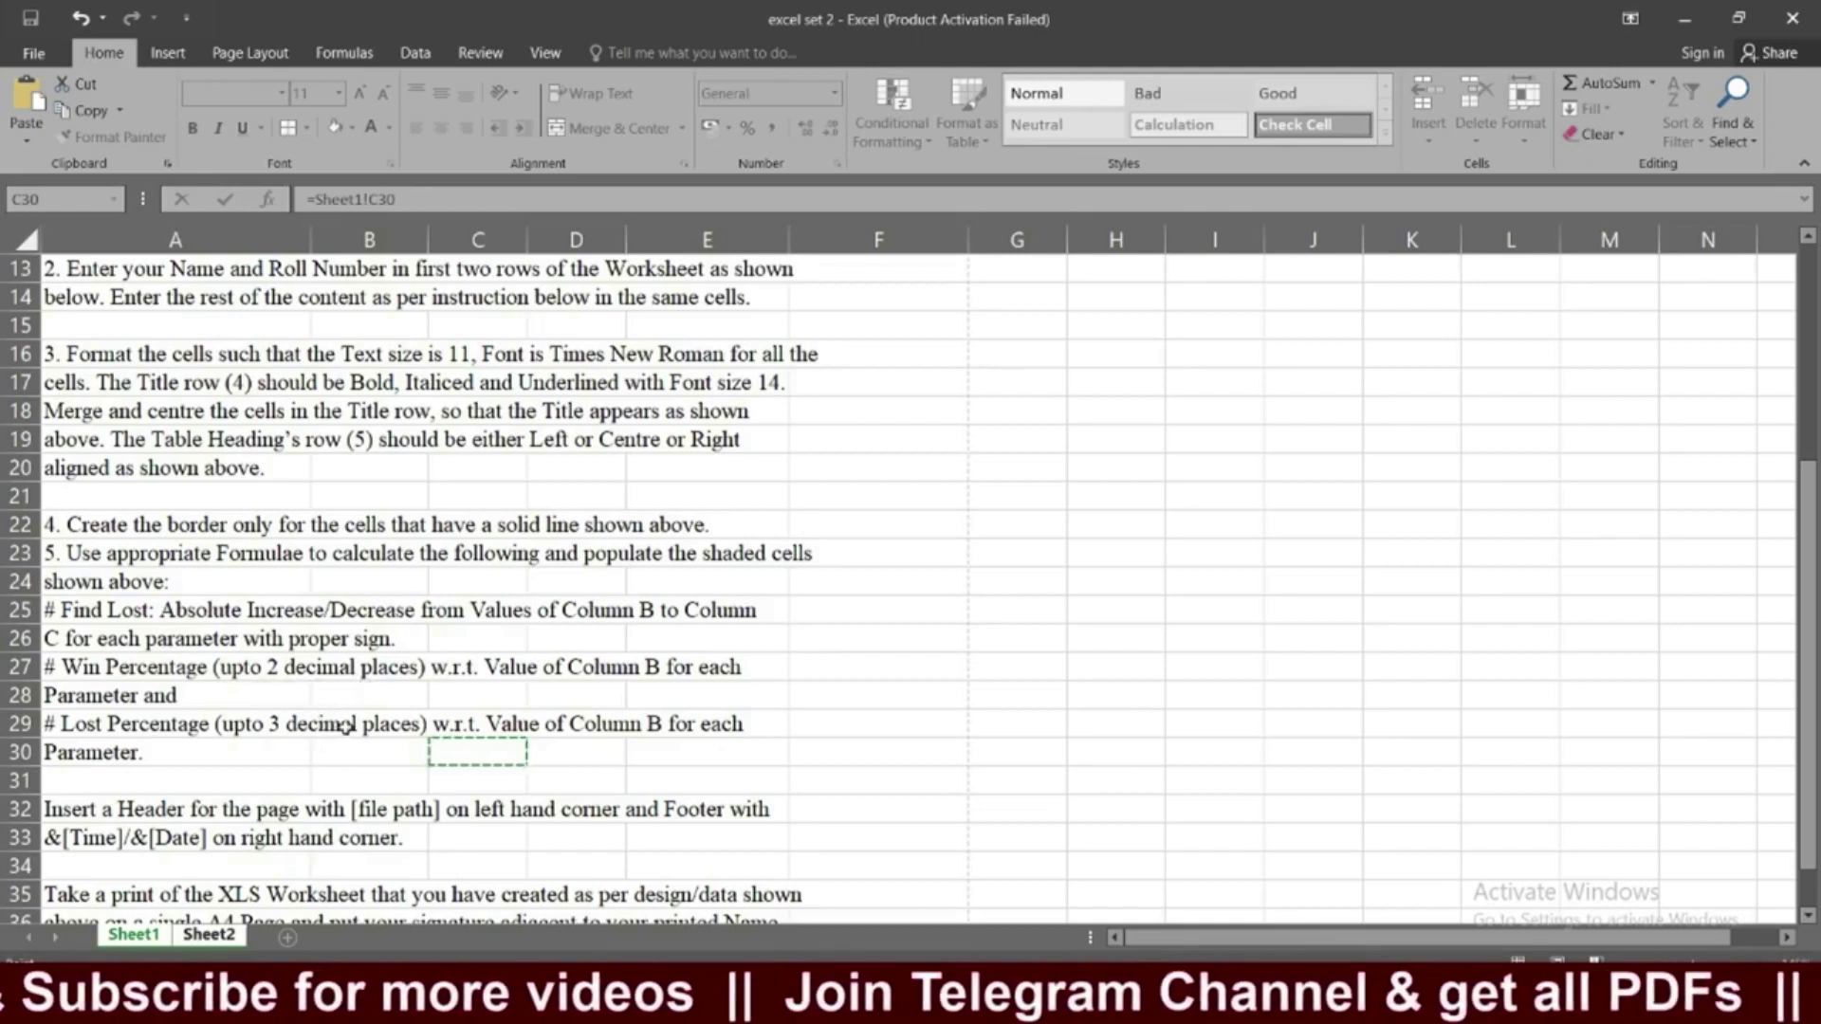
click(474, 669)
click(811, 670)
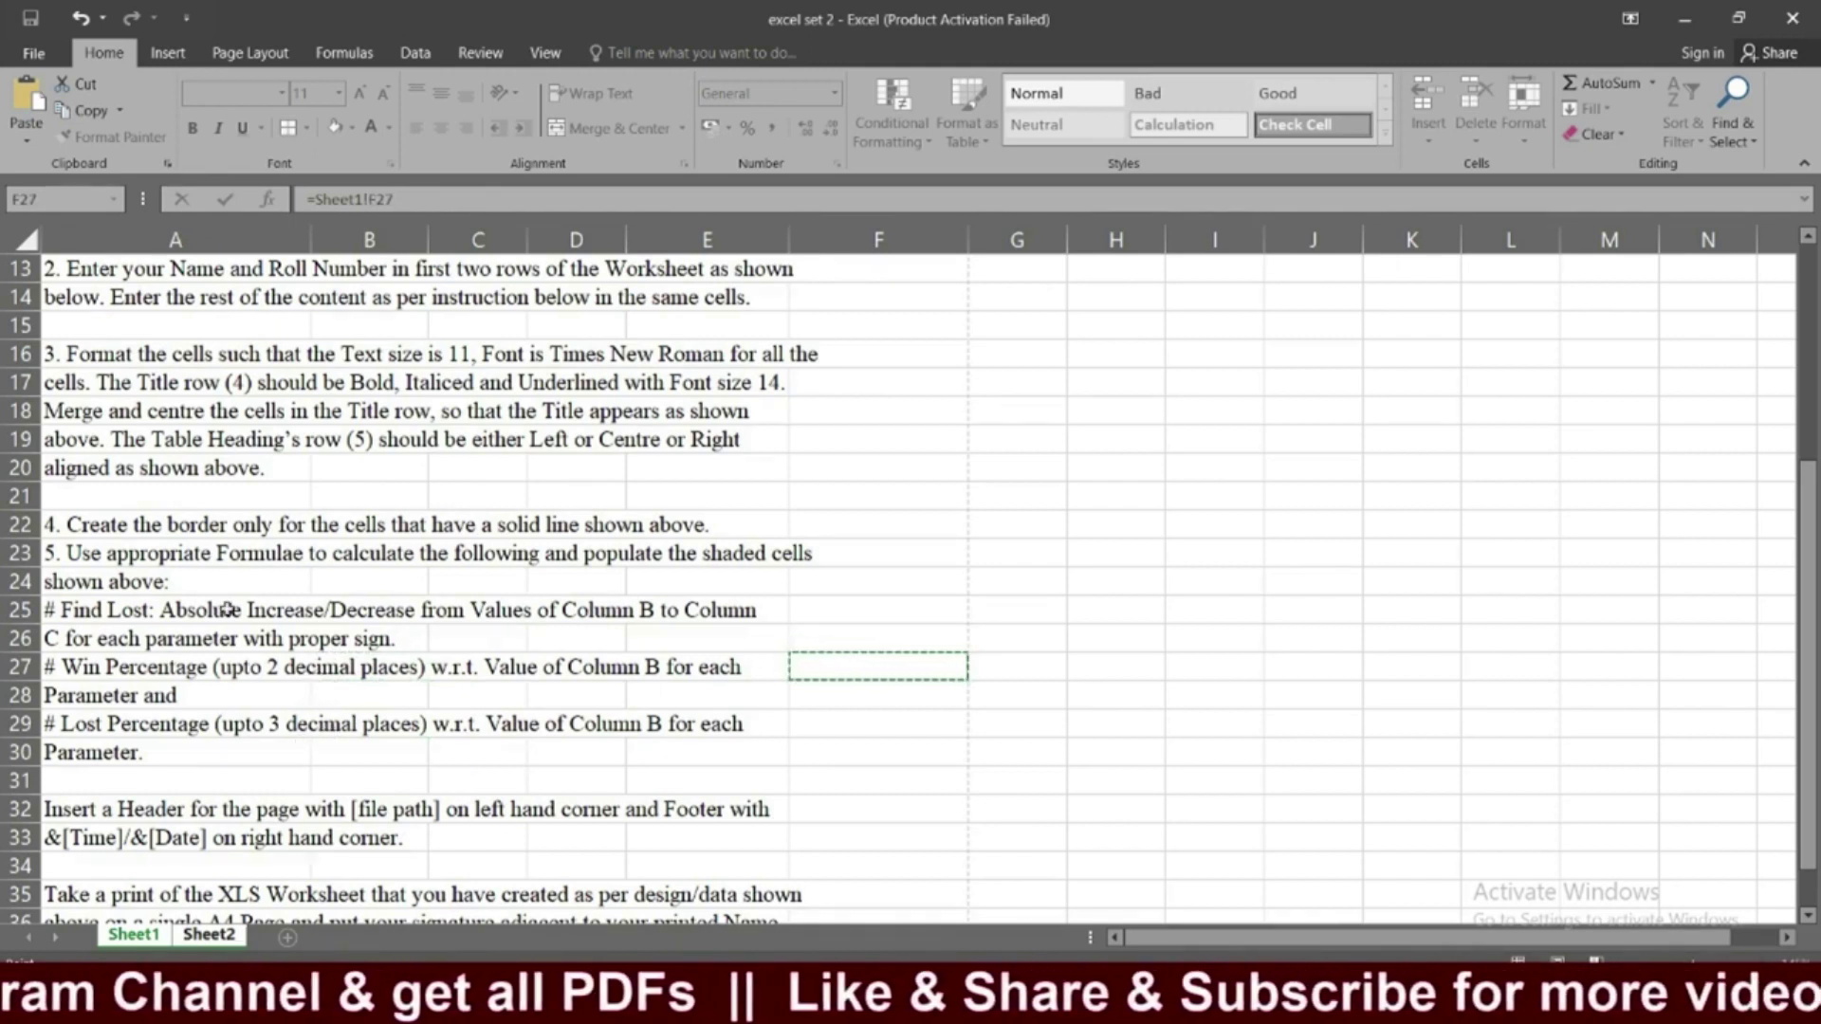
click(208, 935)
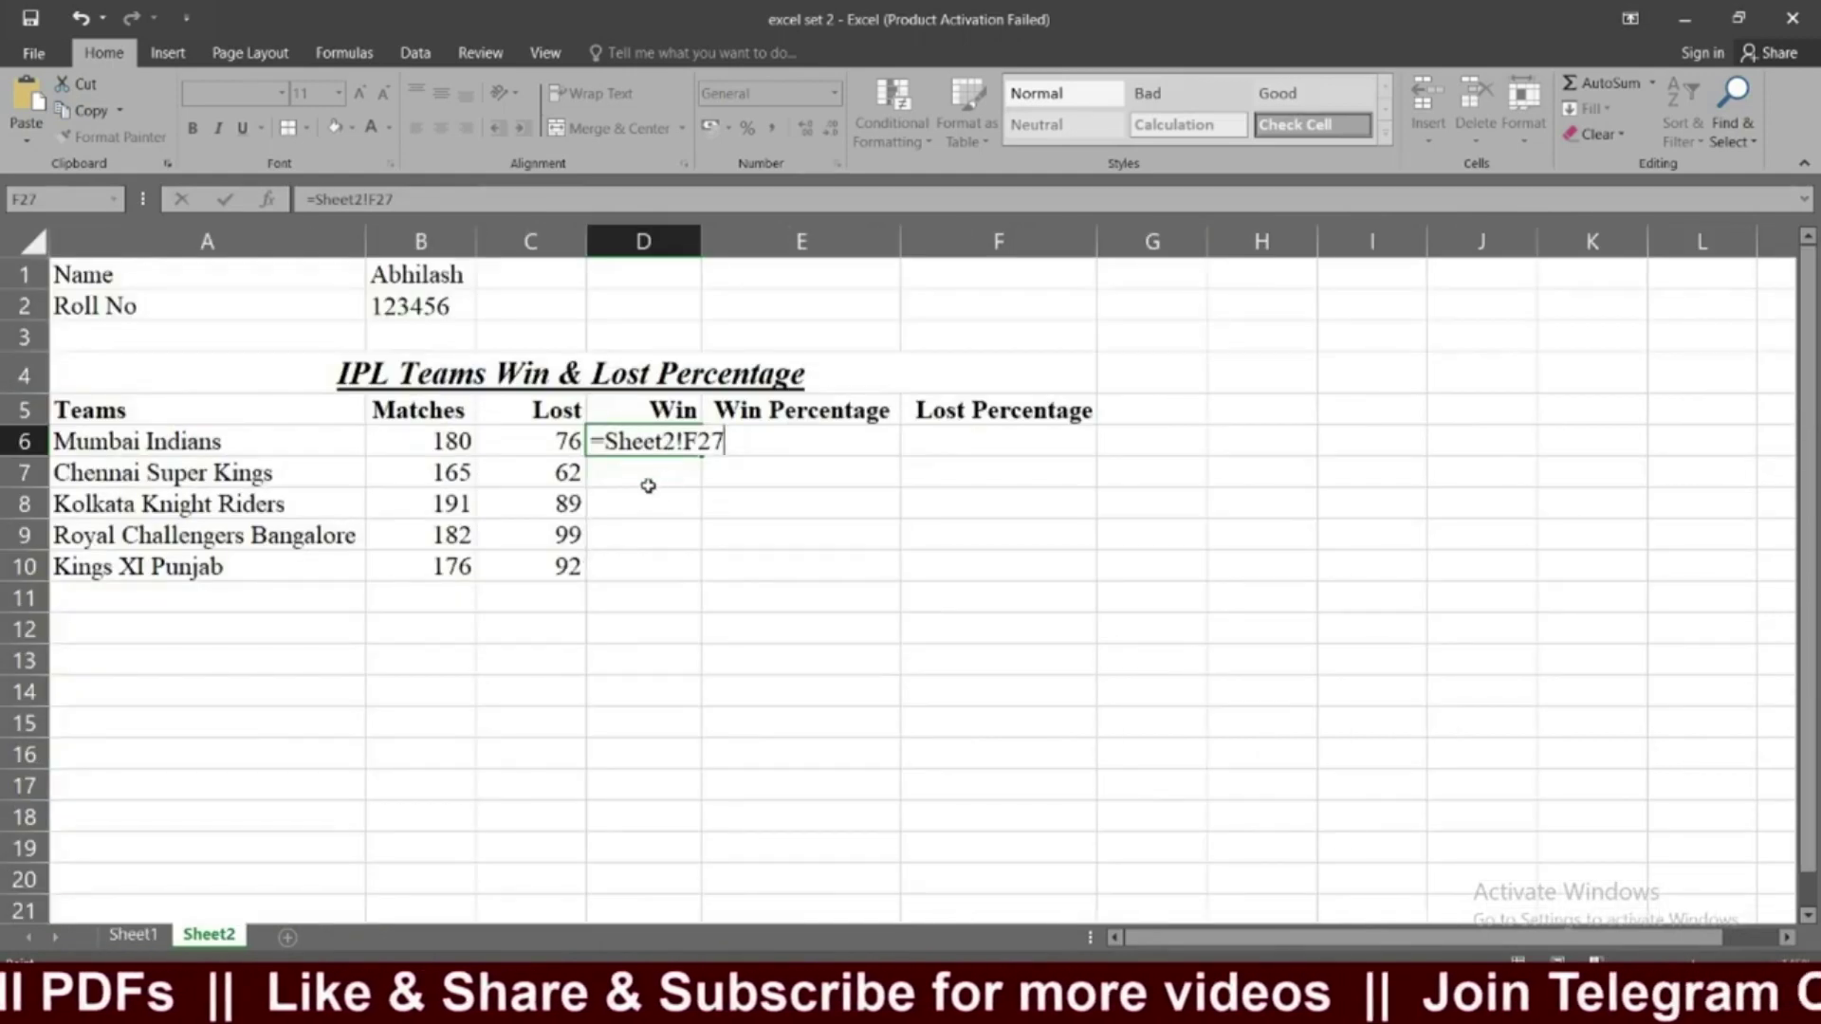
key(BackSpace)
key(BackSpace)
key(BackSpace)
key(BackSpace)
key(BackSpace)
key(BackSpace)
key(BackSpace)
key(BackSpace)
click(637, 569)
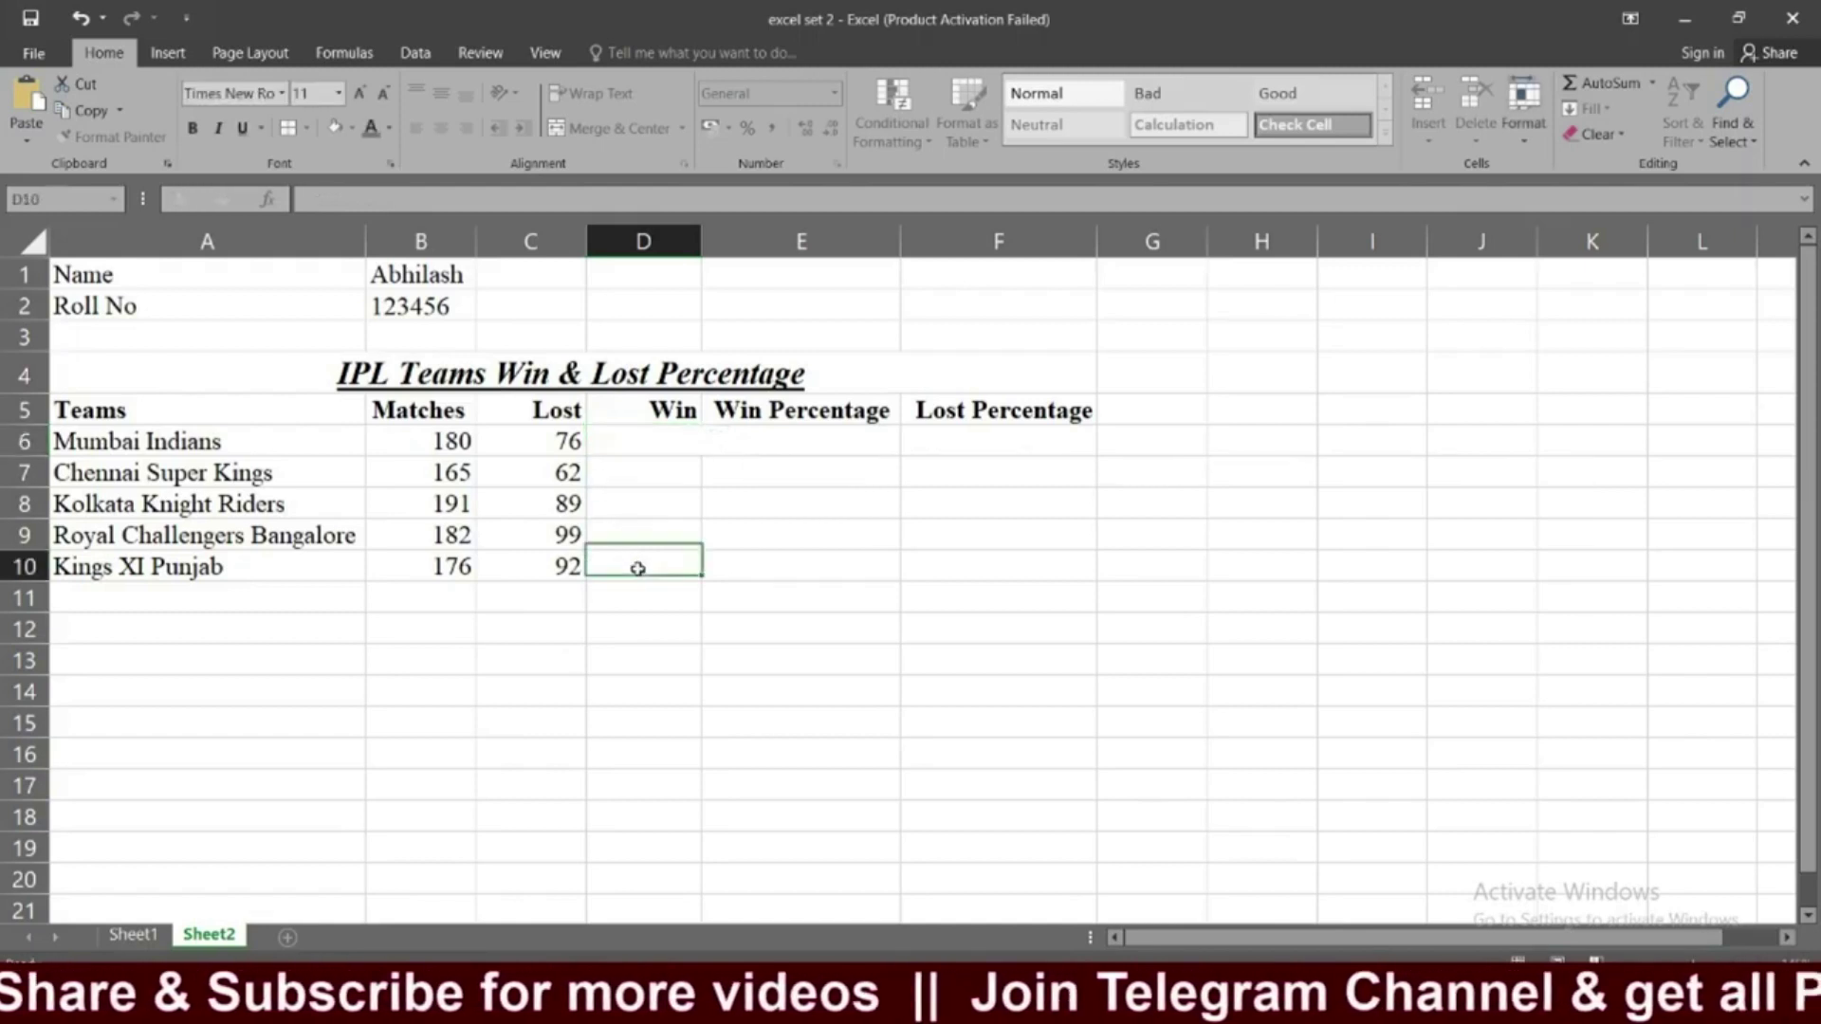
click(639, 443)
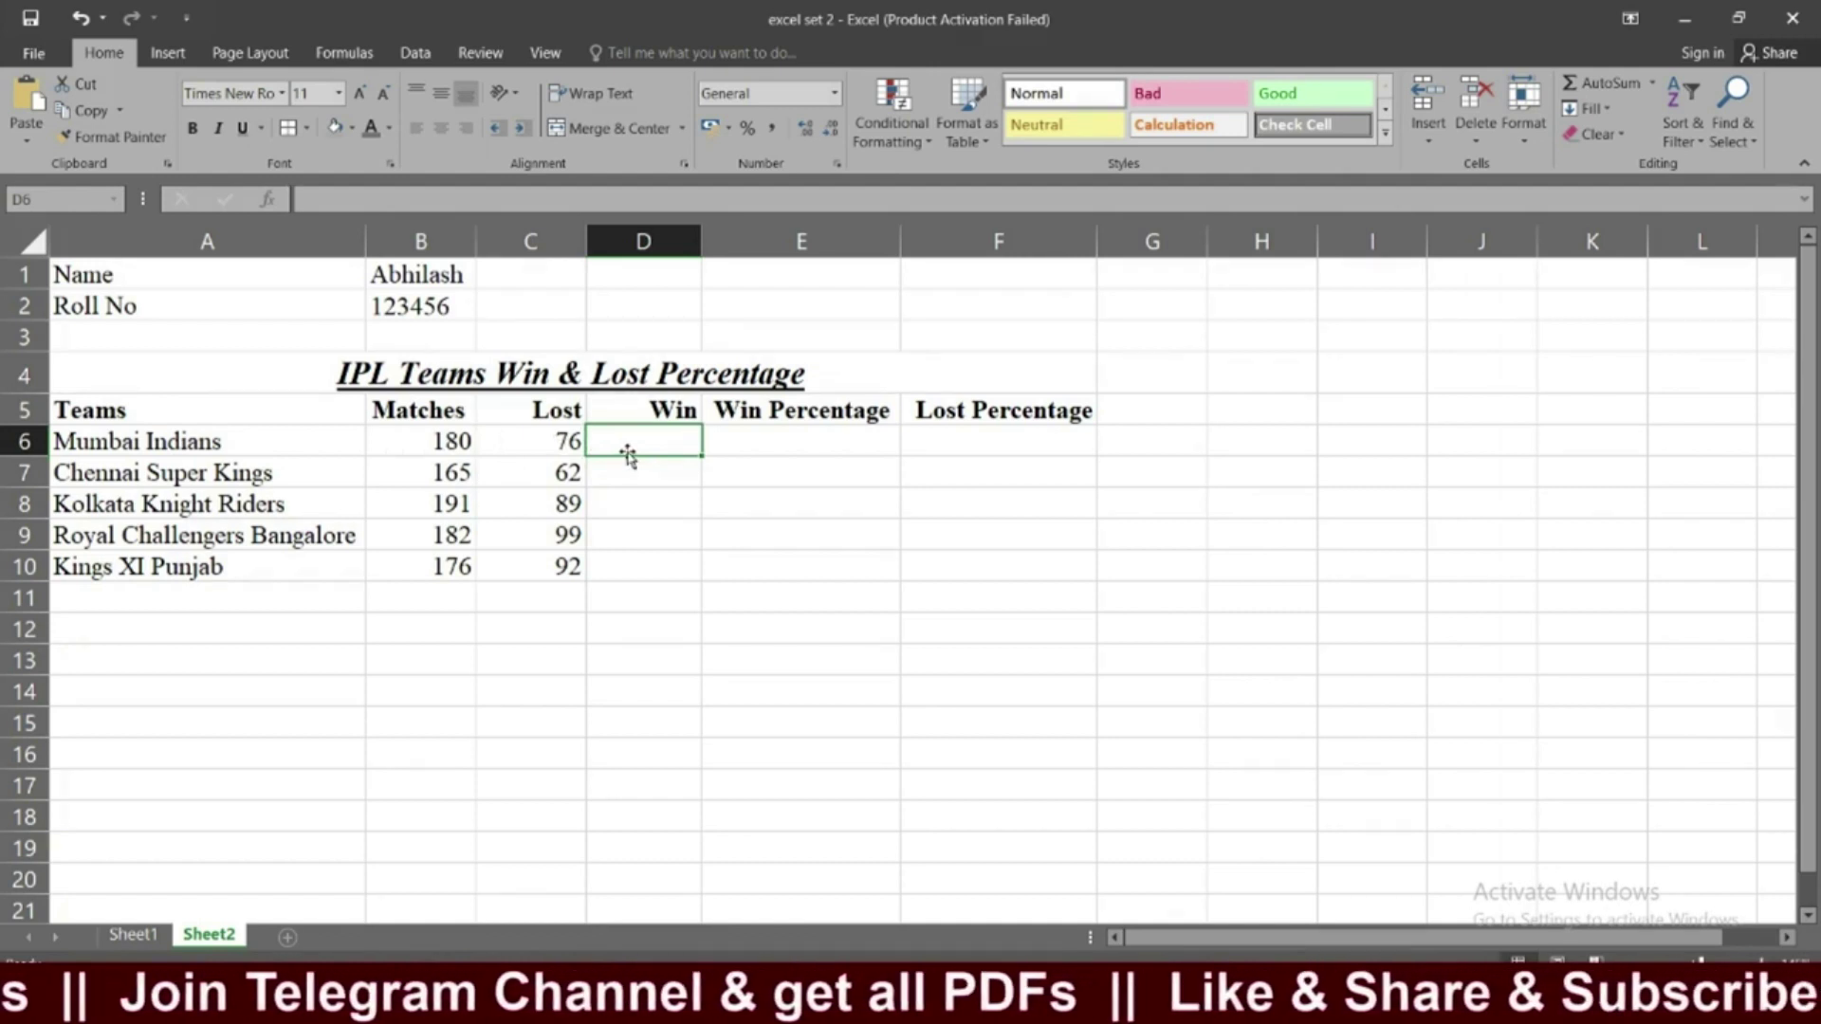
Enter =ABS(B6-C6) in D6 to compute the Win count for Mumbai Indians.
text(=abs()
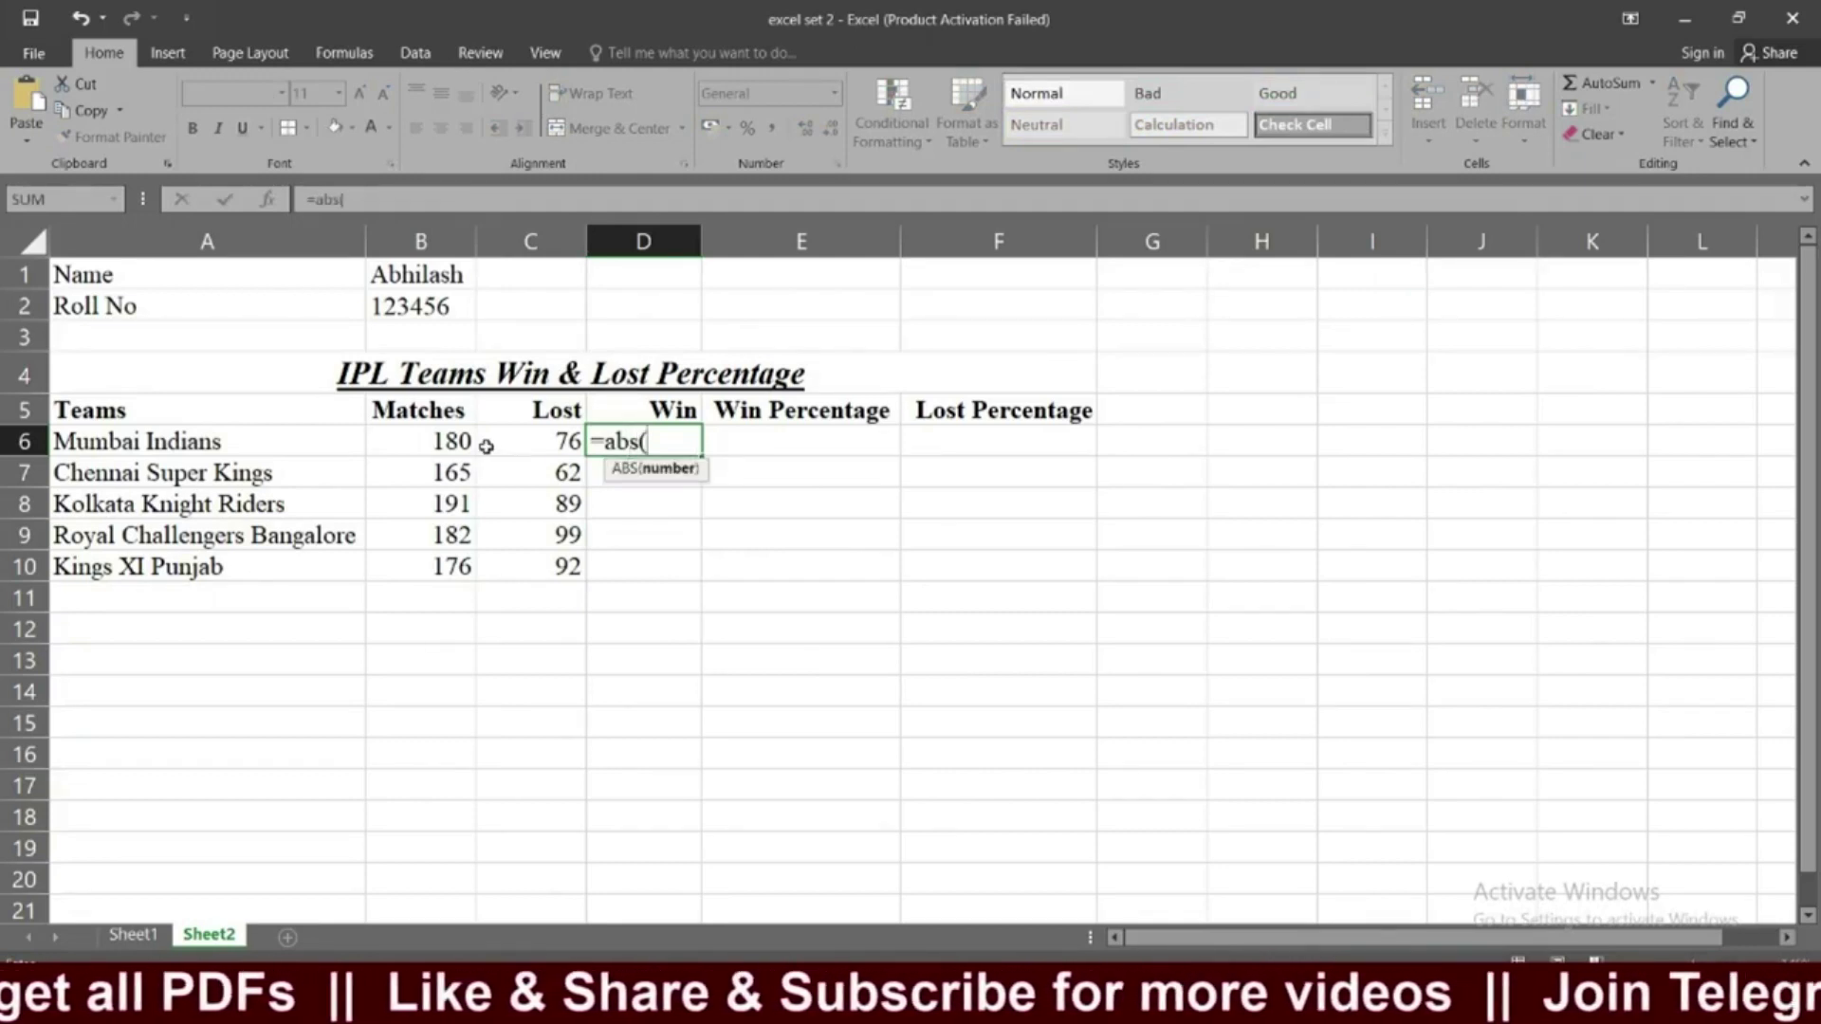
click(458, 442)
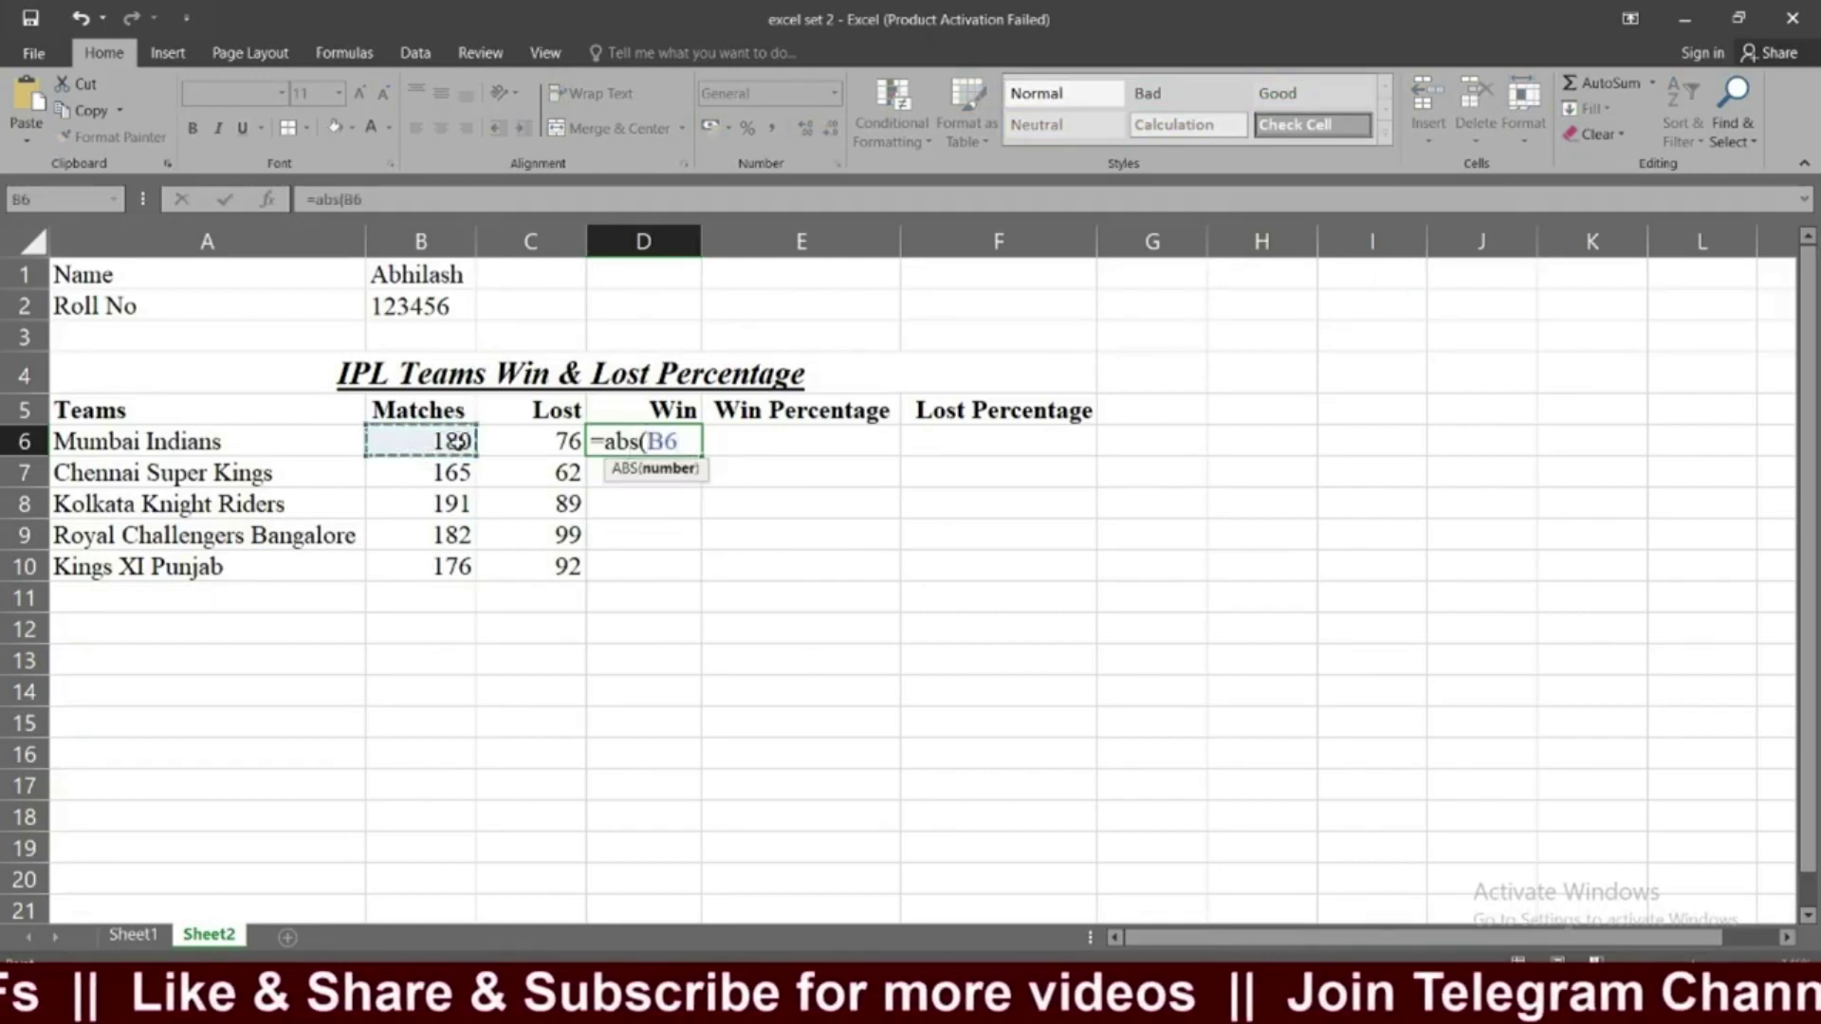
text(-)
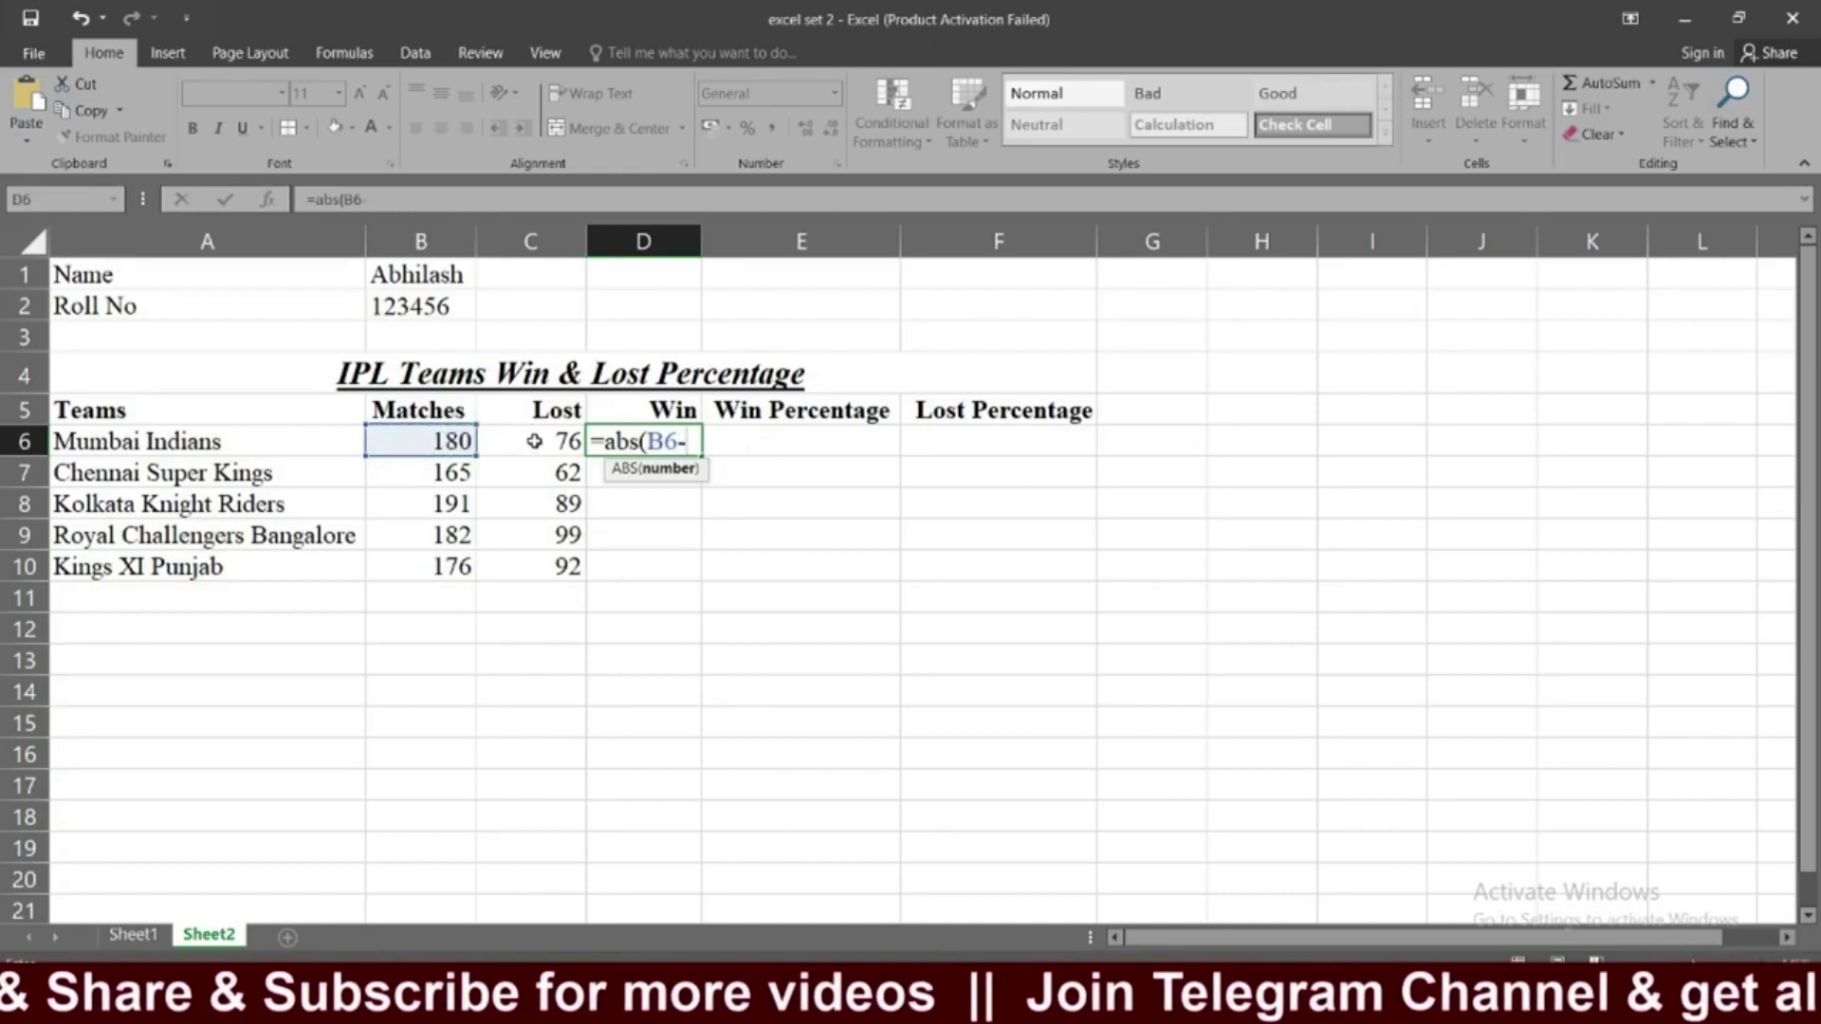
click(533, 443)
text())
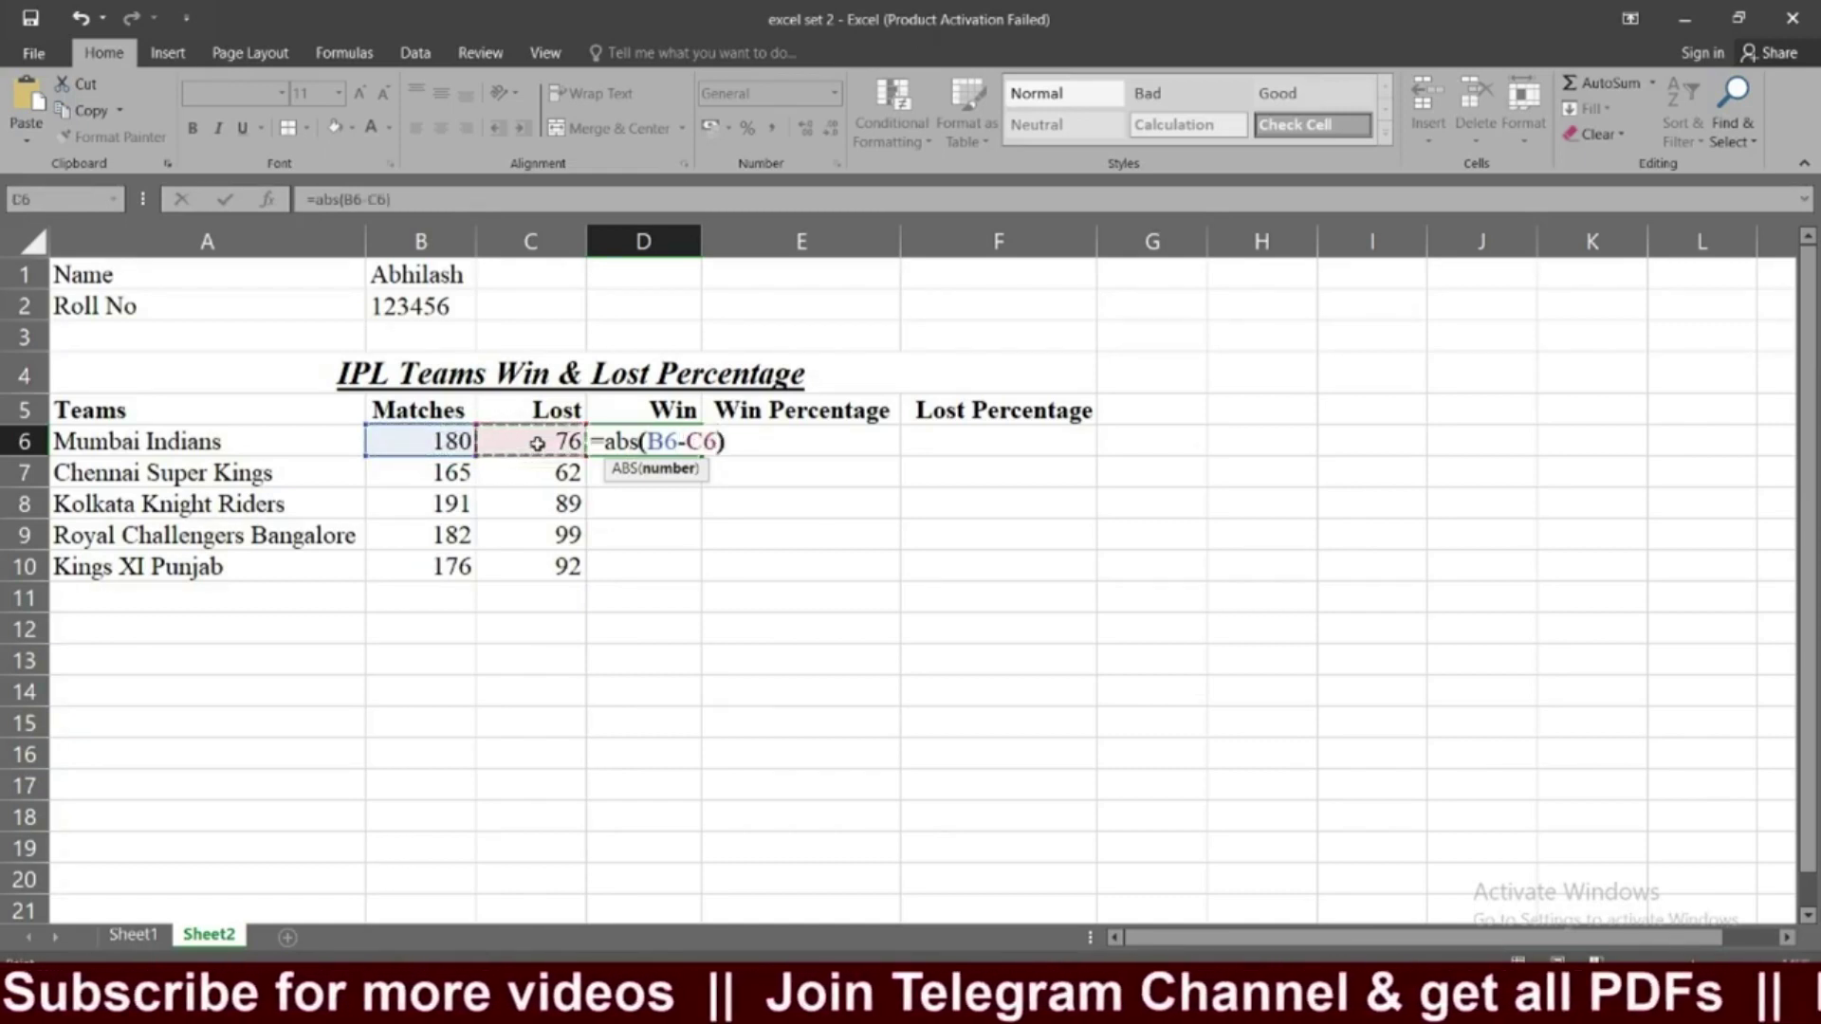
key(Return)
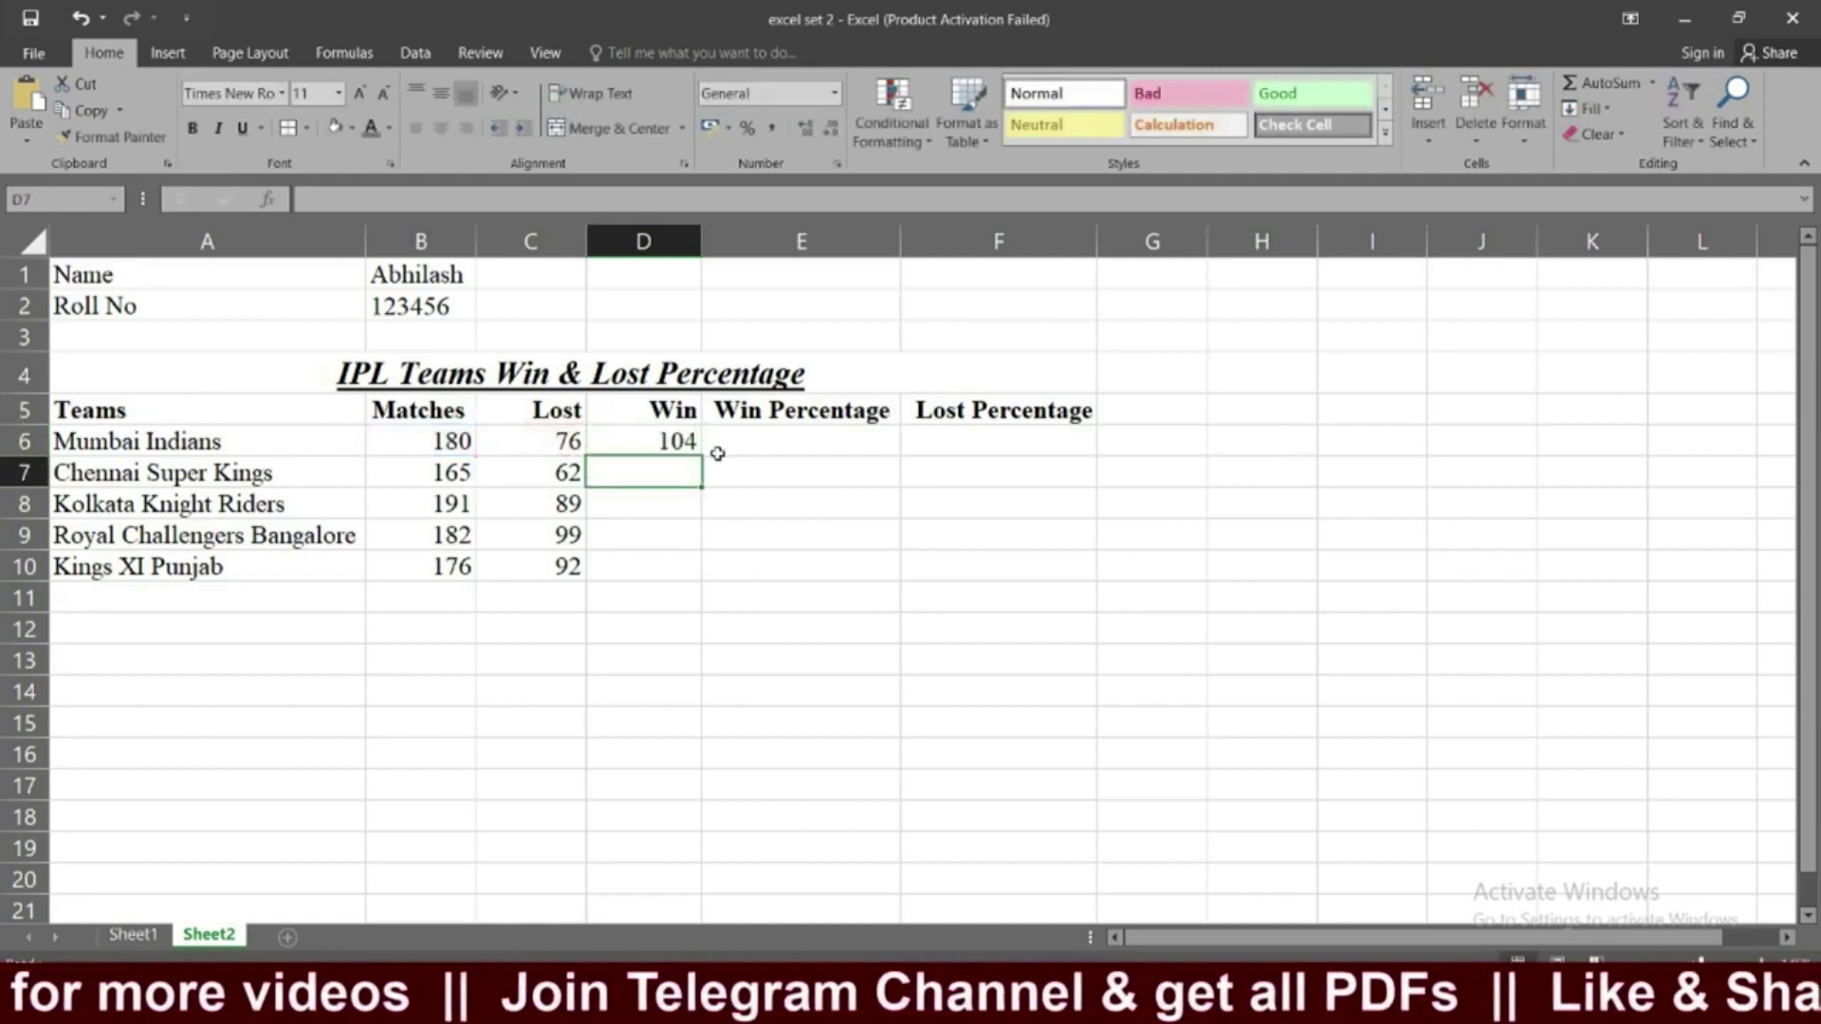
Copy the Win formula down to D10, giving 104, 103, 102, 83 and 84.
click(692, 444)
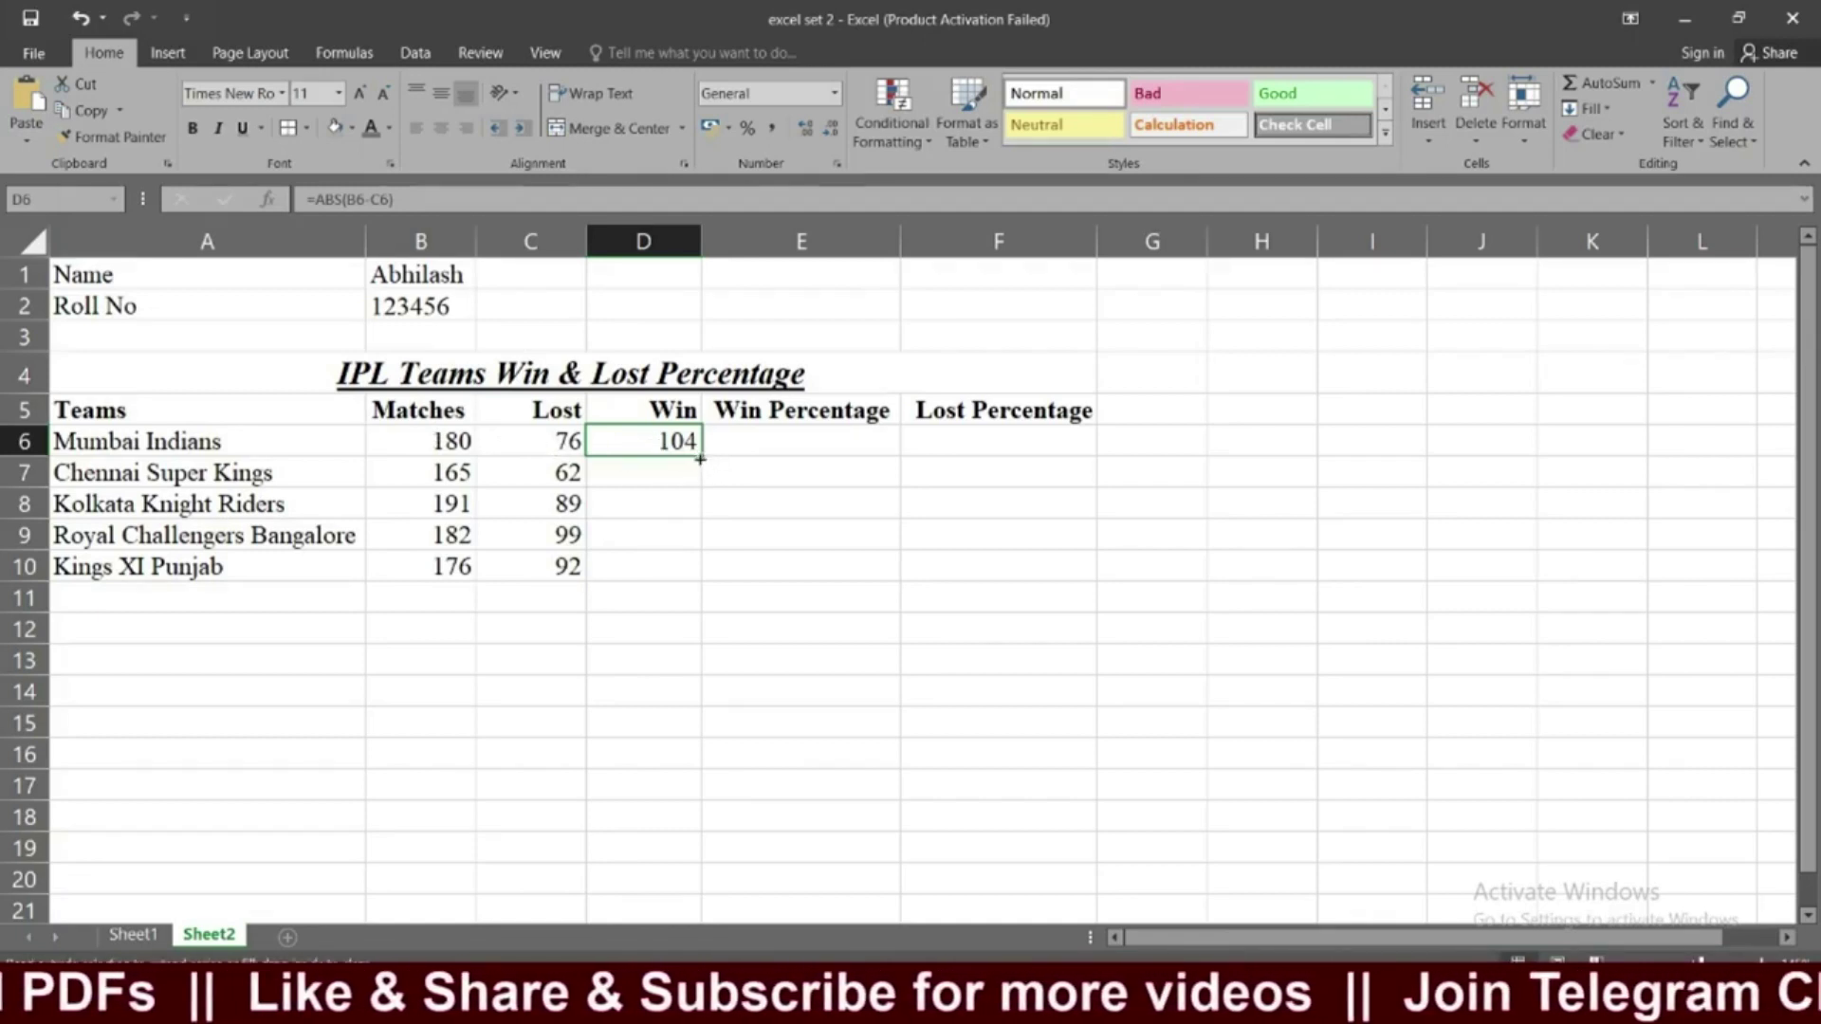
drag(700, 459, 704, 578)
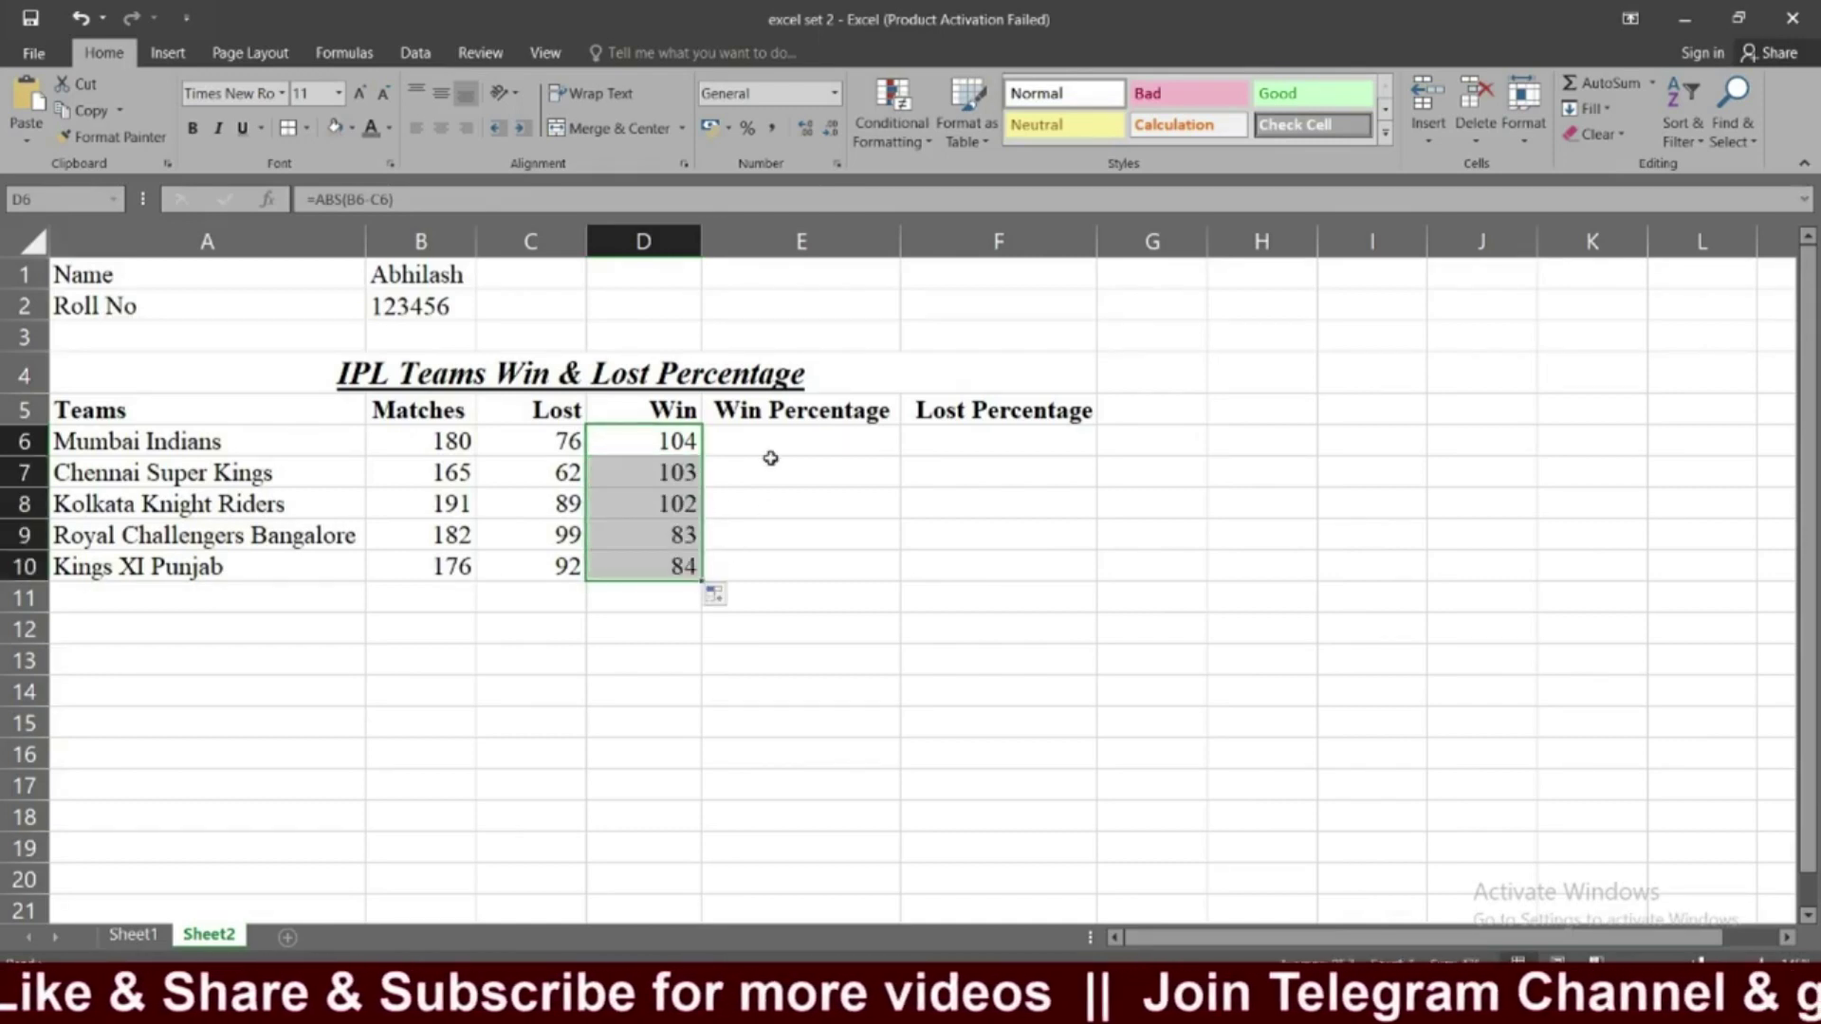
click(662, 548)
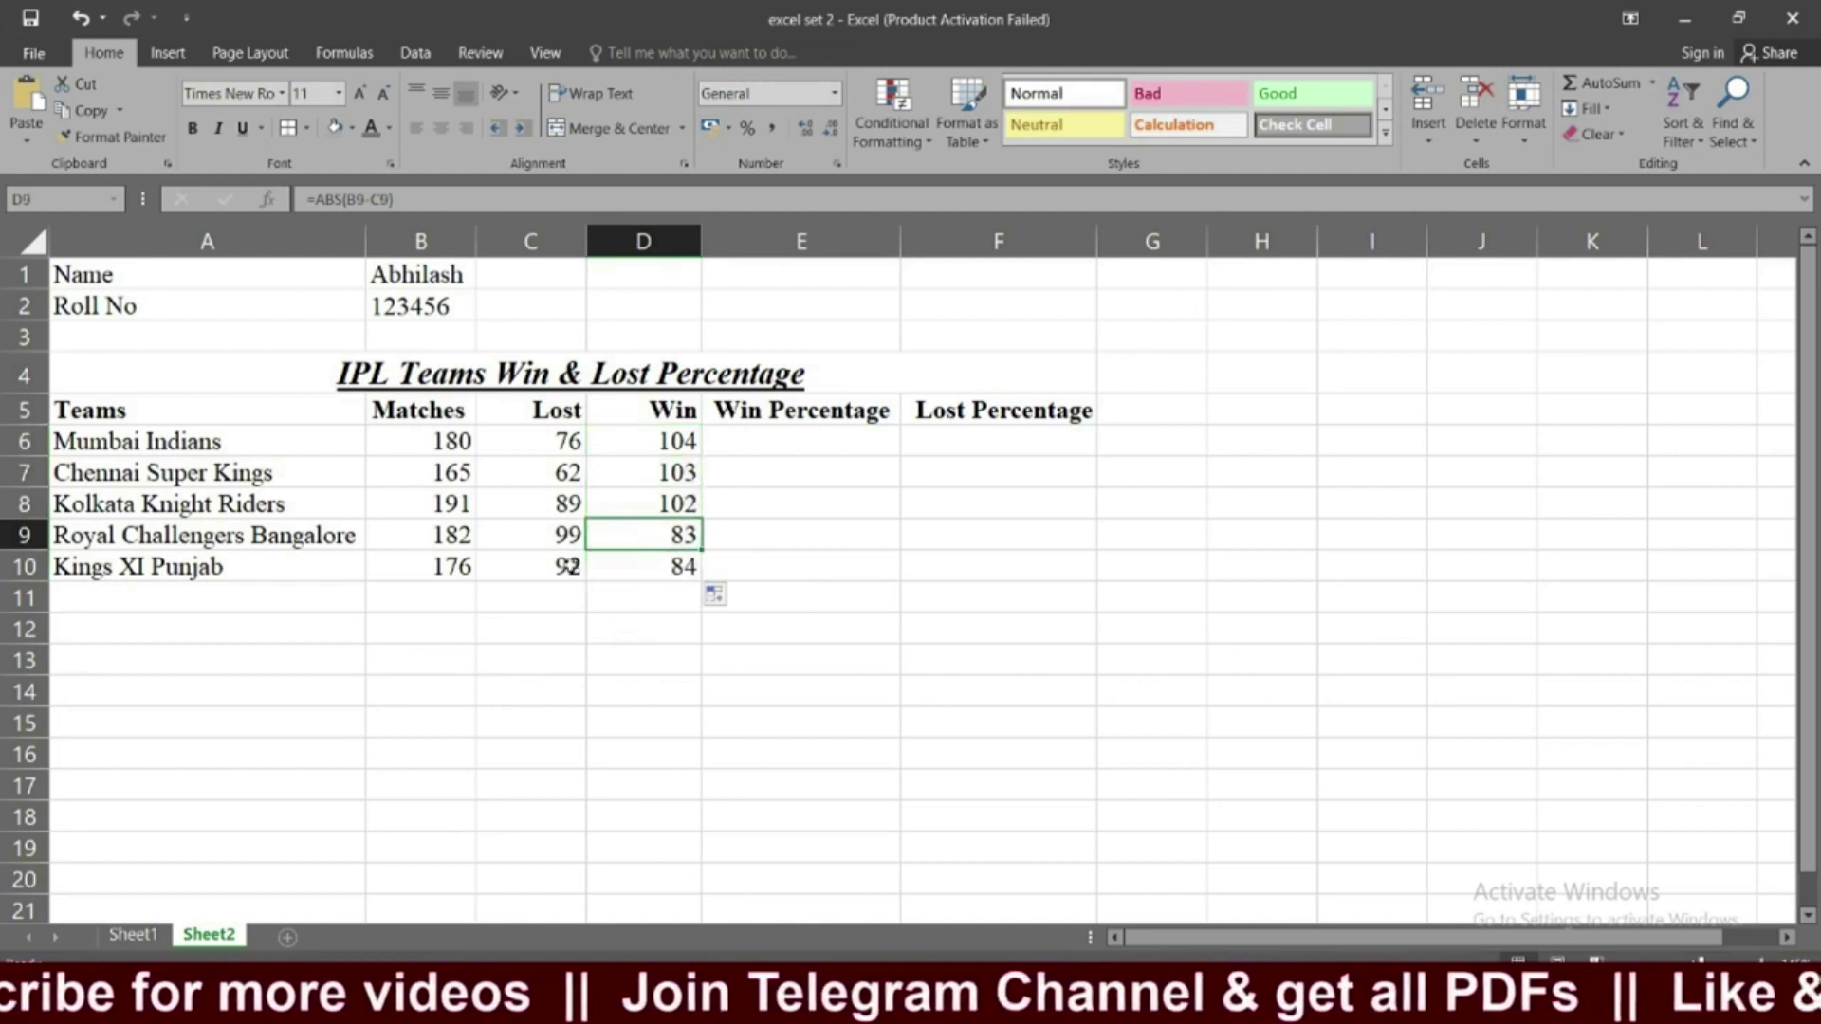
click(755, 441)
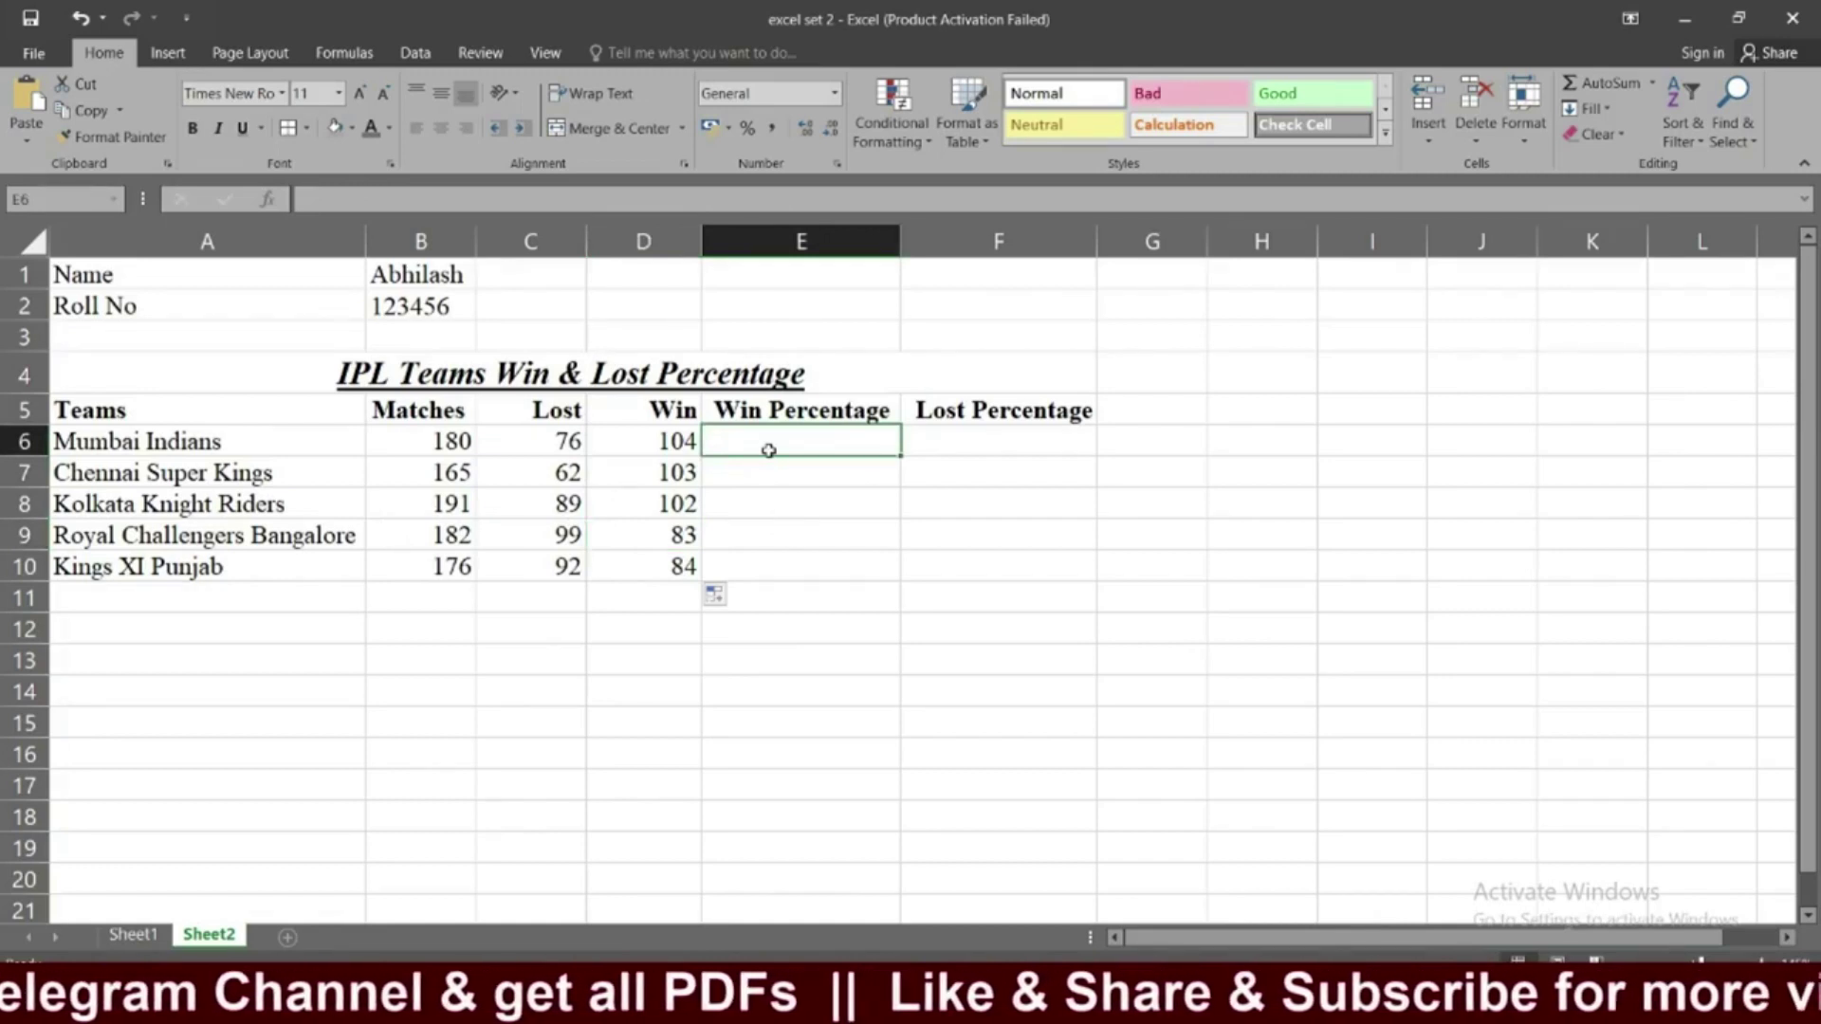
text(=)
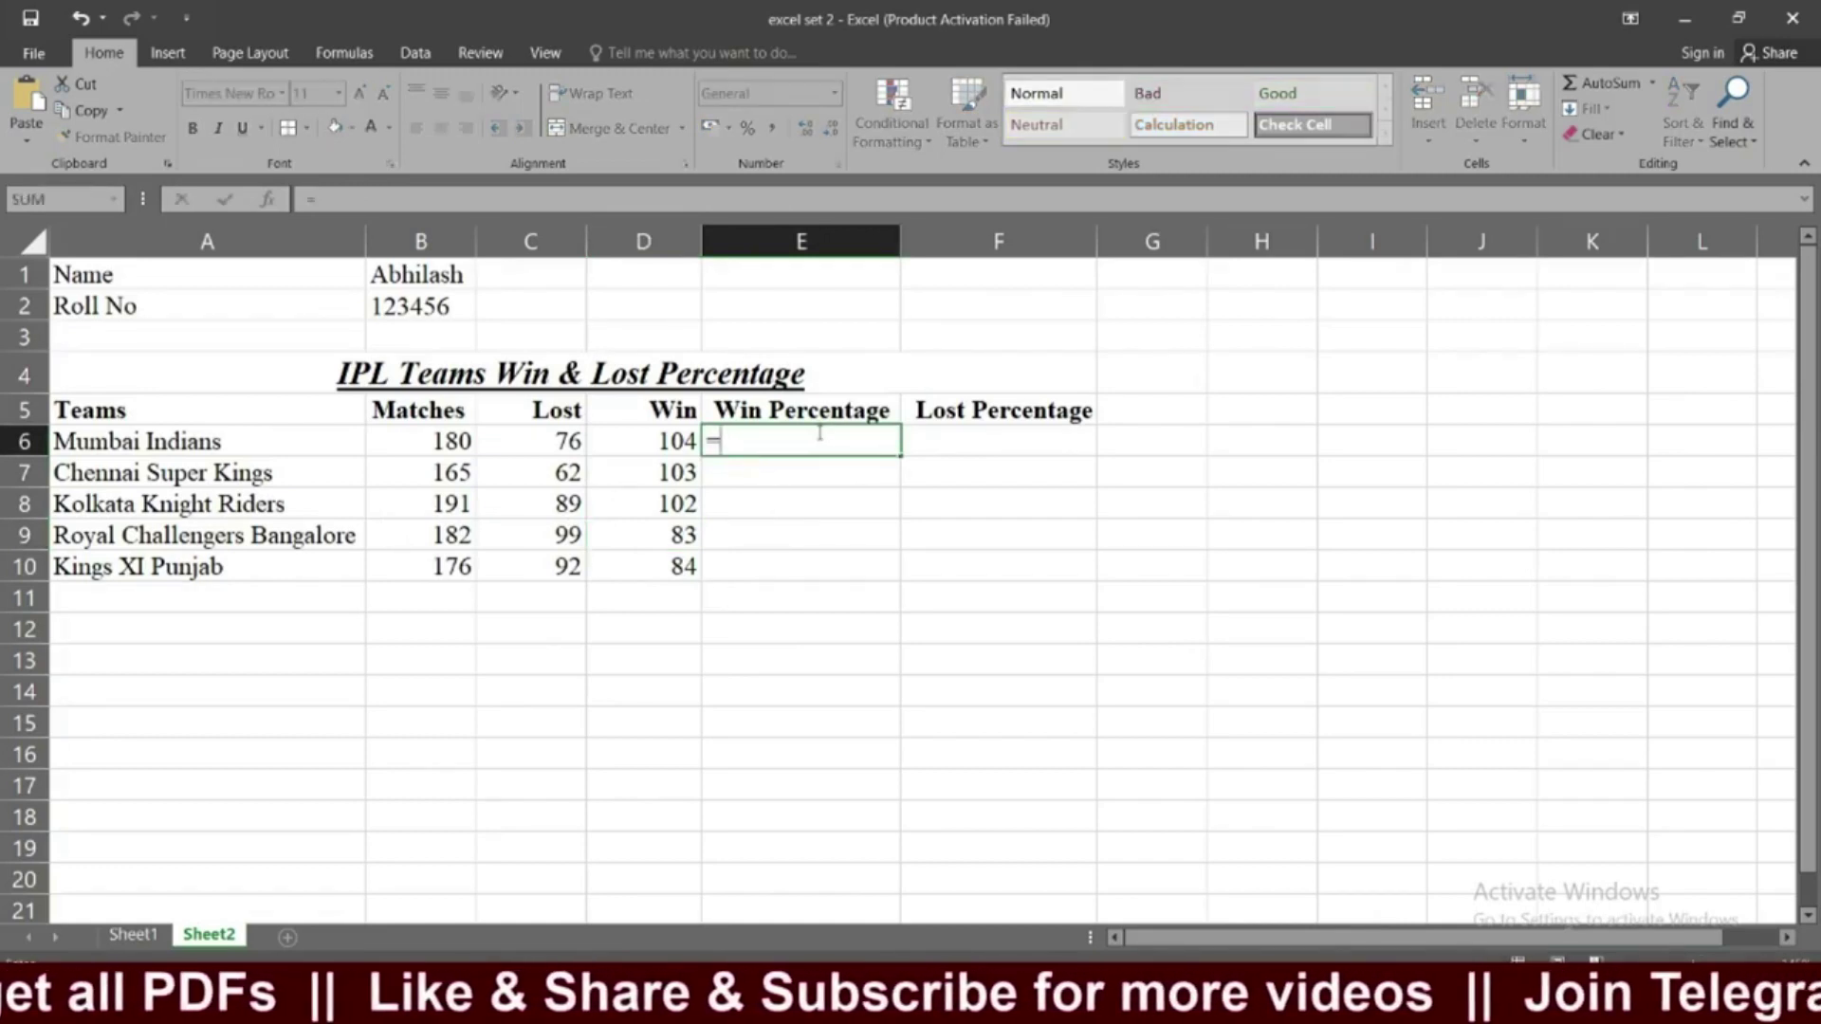
Complete E6 as =D6/B6%, showing 57.77777778 Win Percentage for Mumbai Indians.
click(679, 444)
text(/)
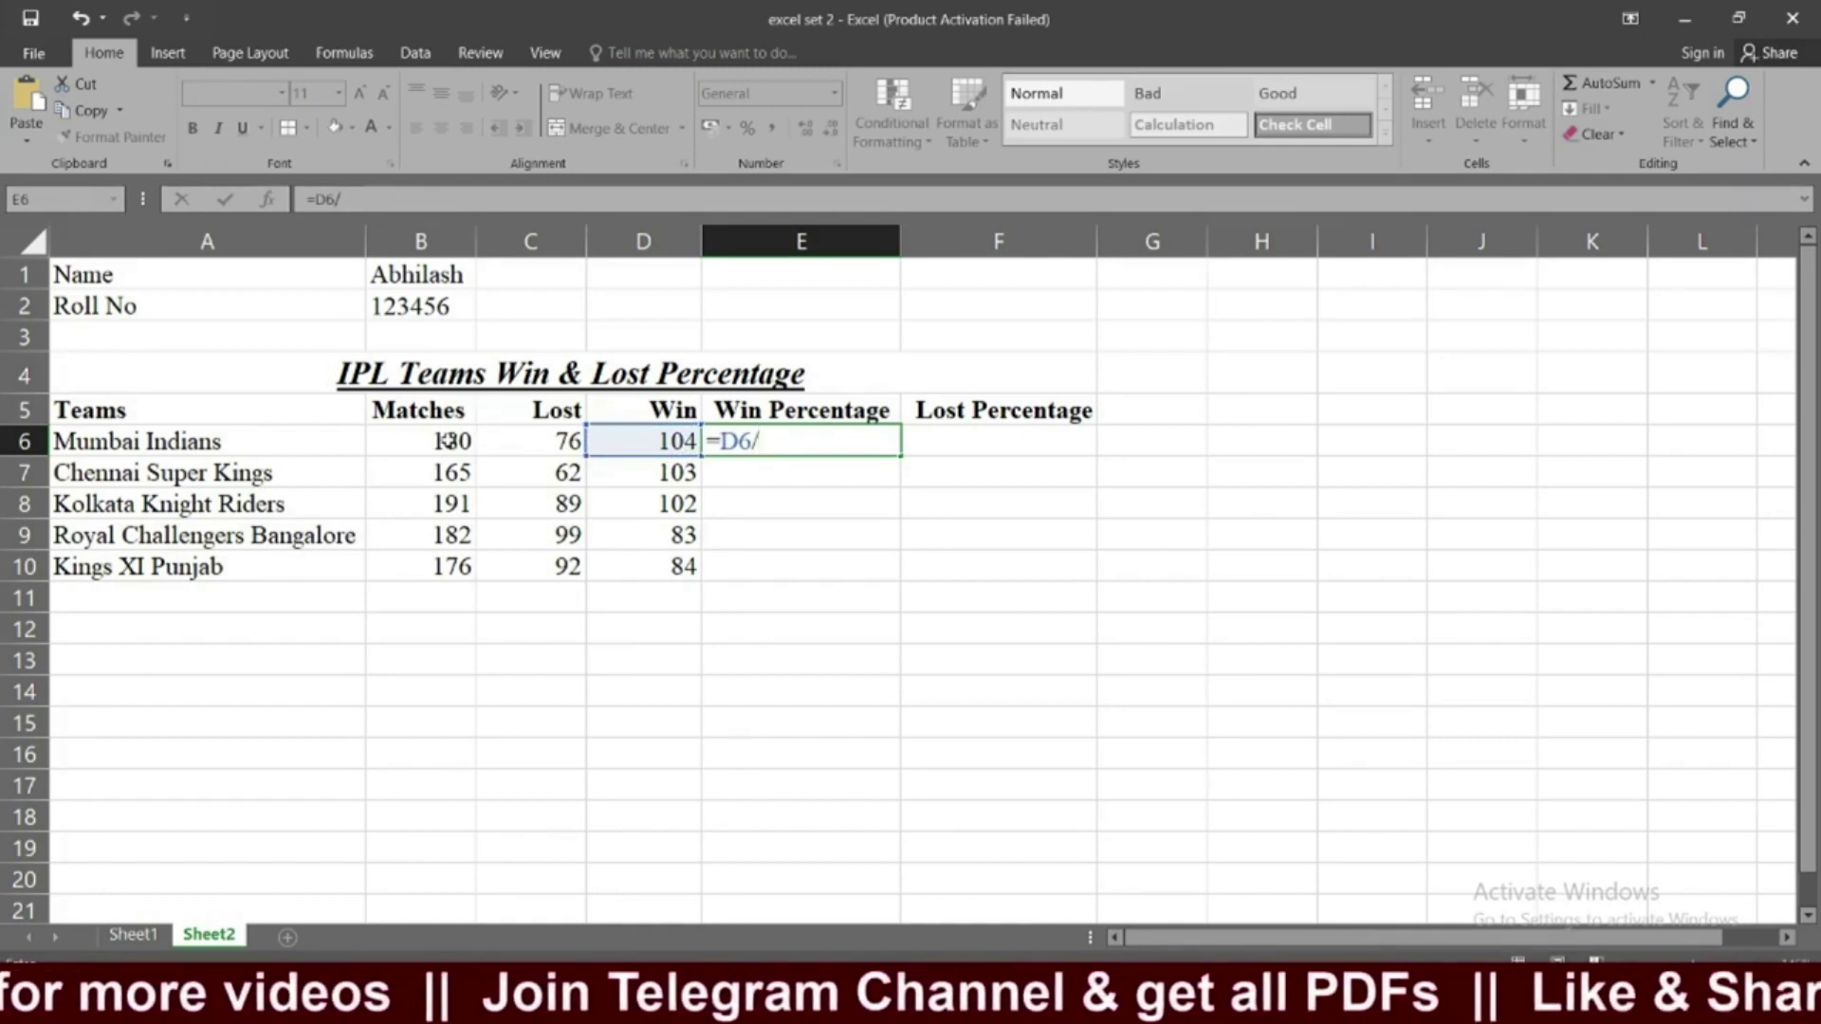
click(450, 442)
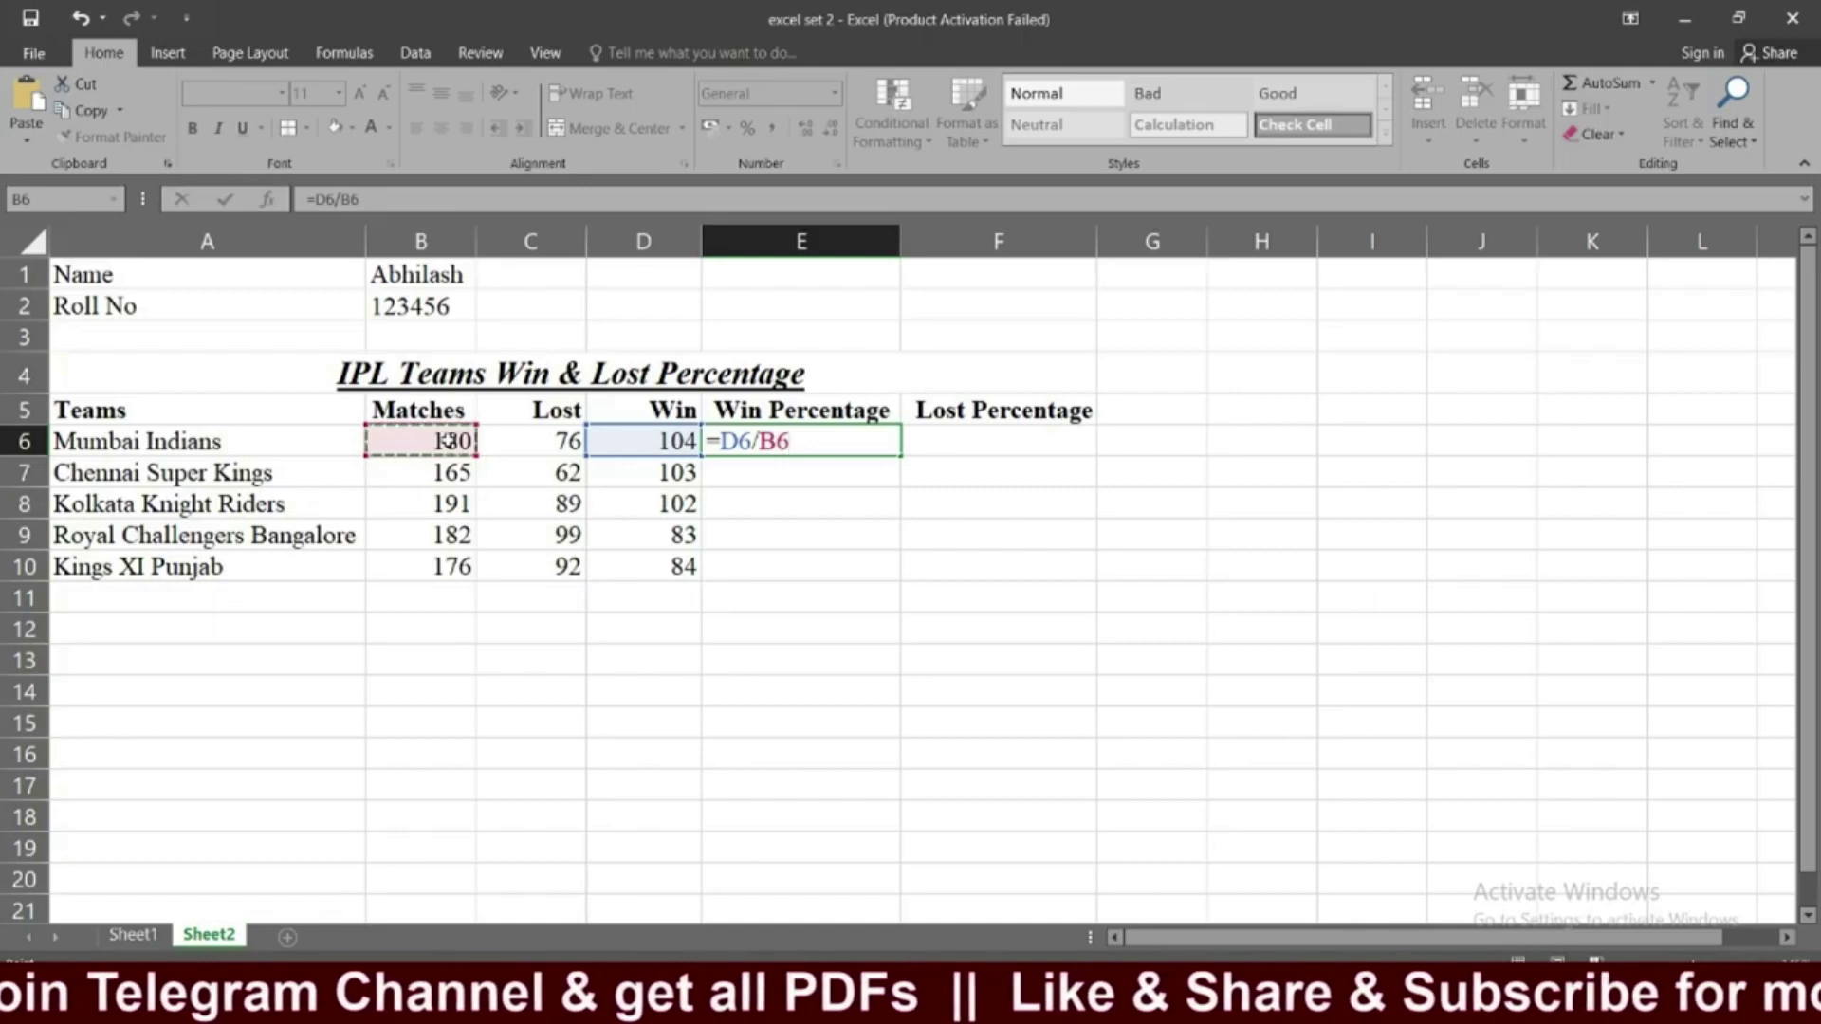
text(%)
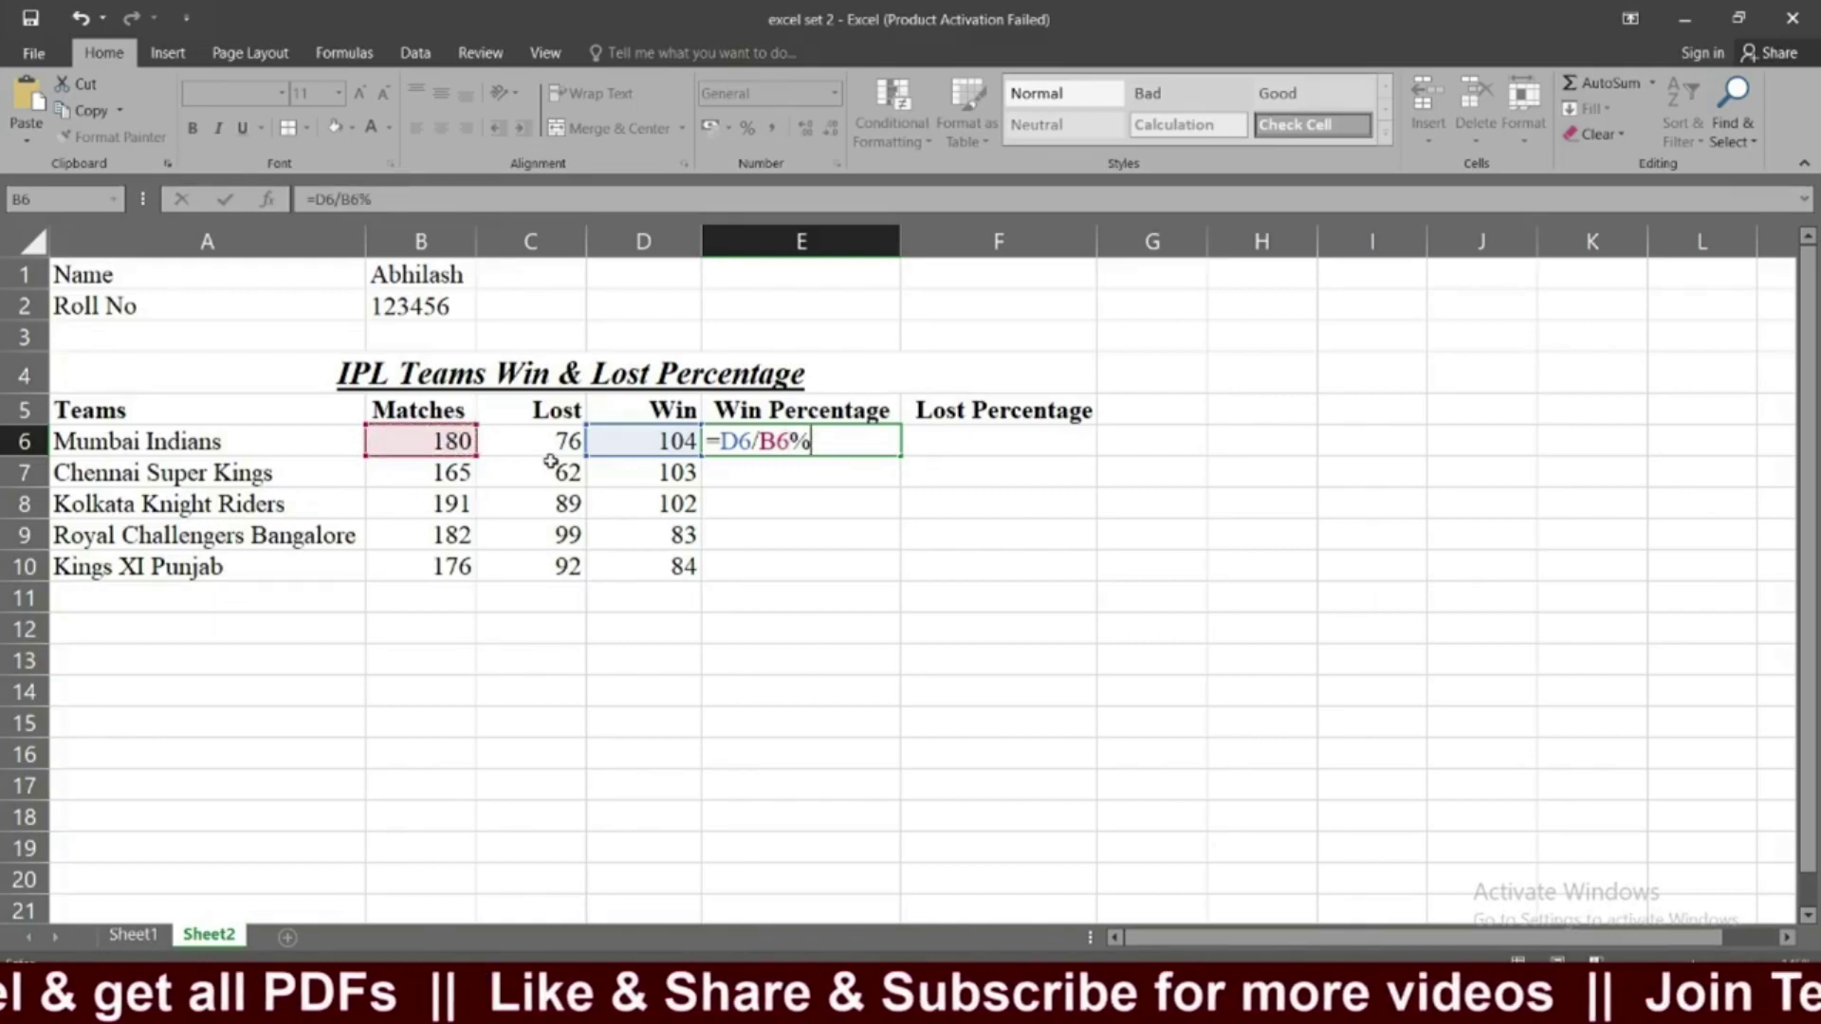
key(Return)
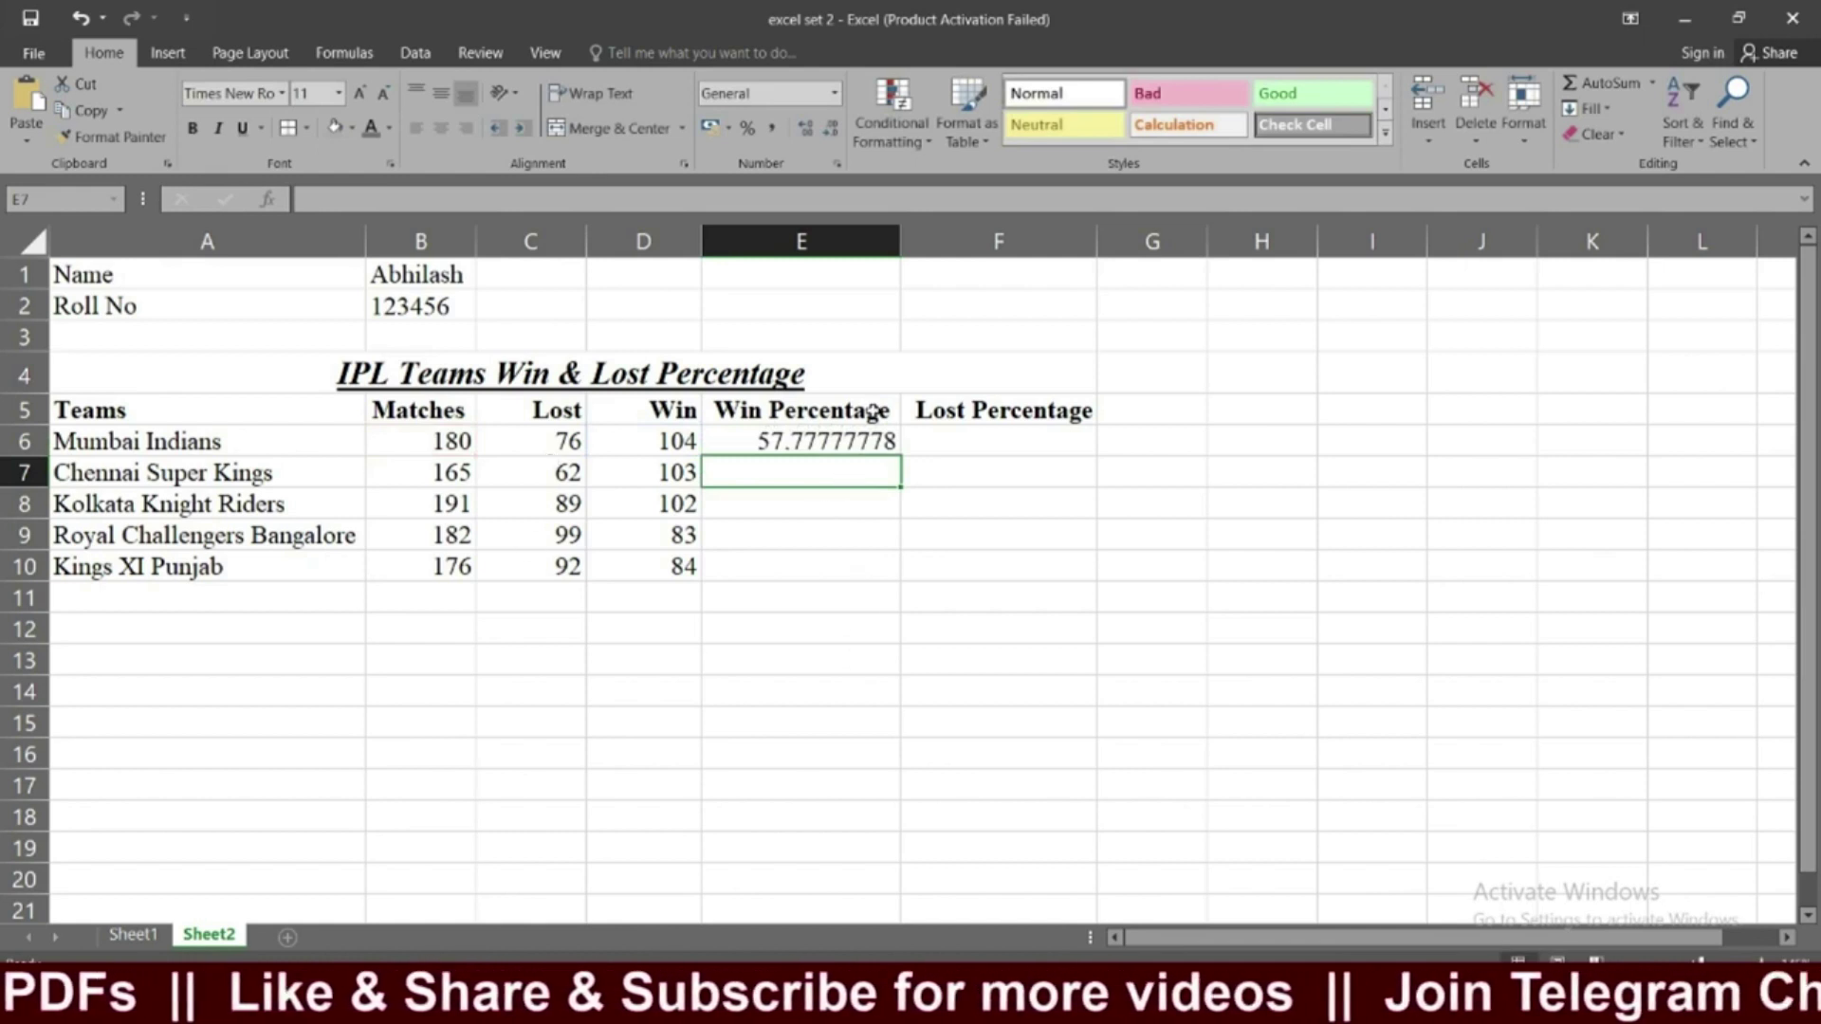
click(869, 438)
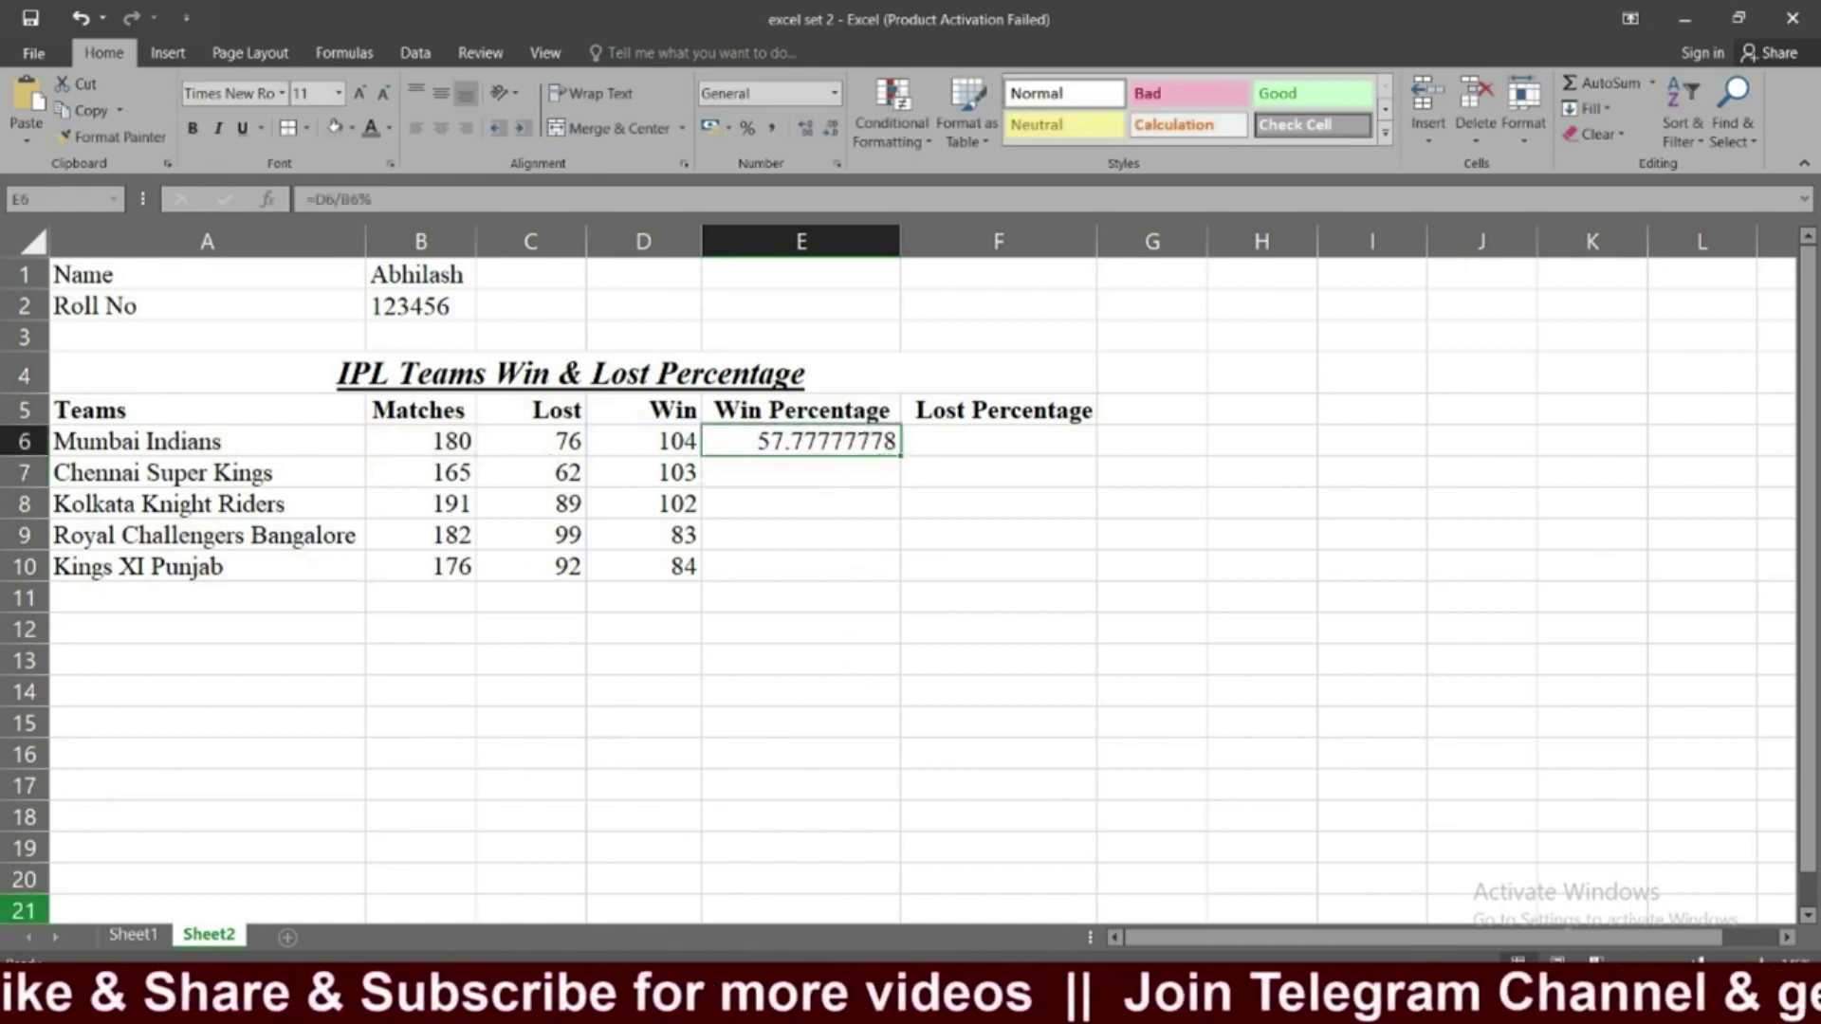
click(152, 937)
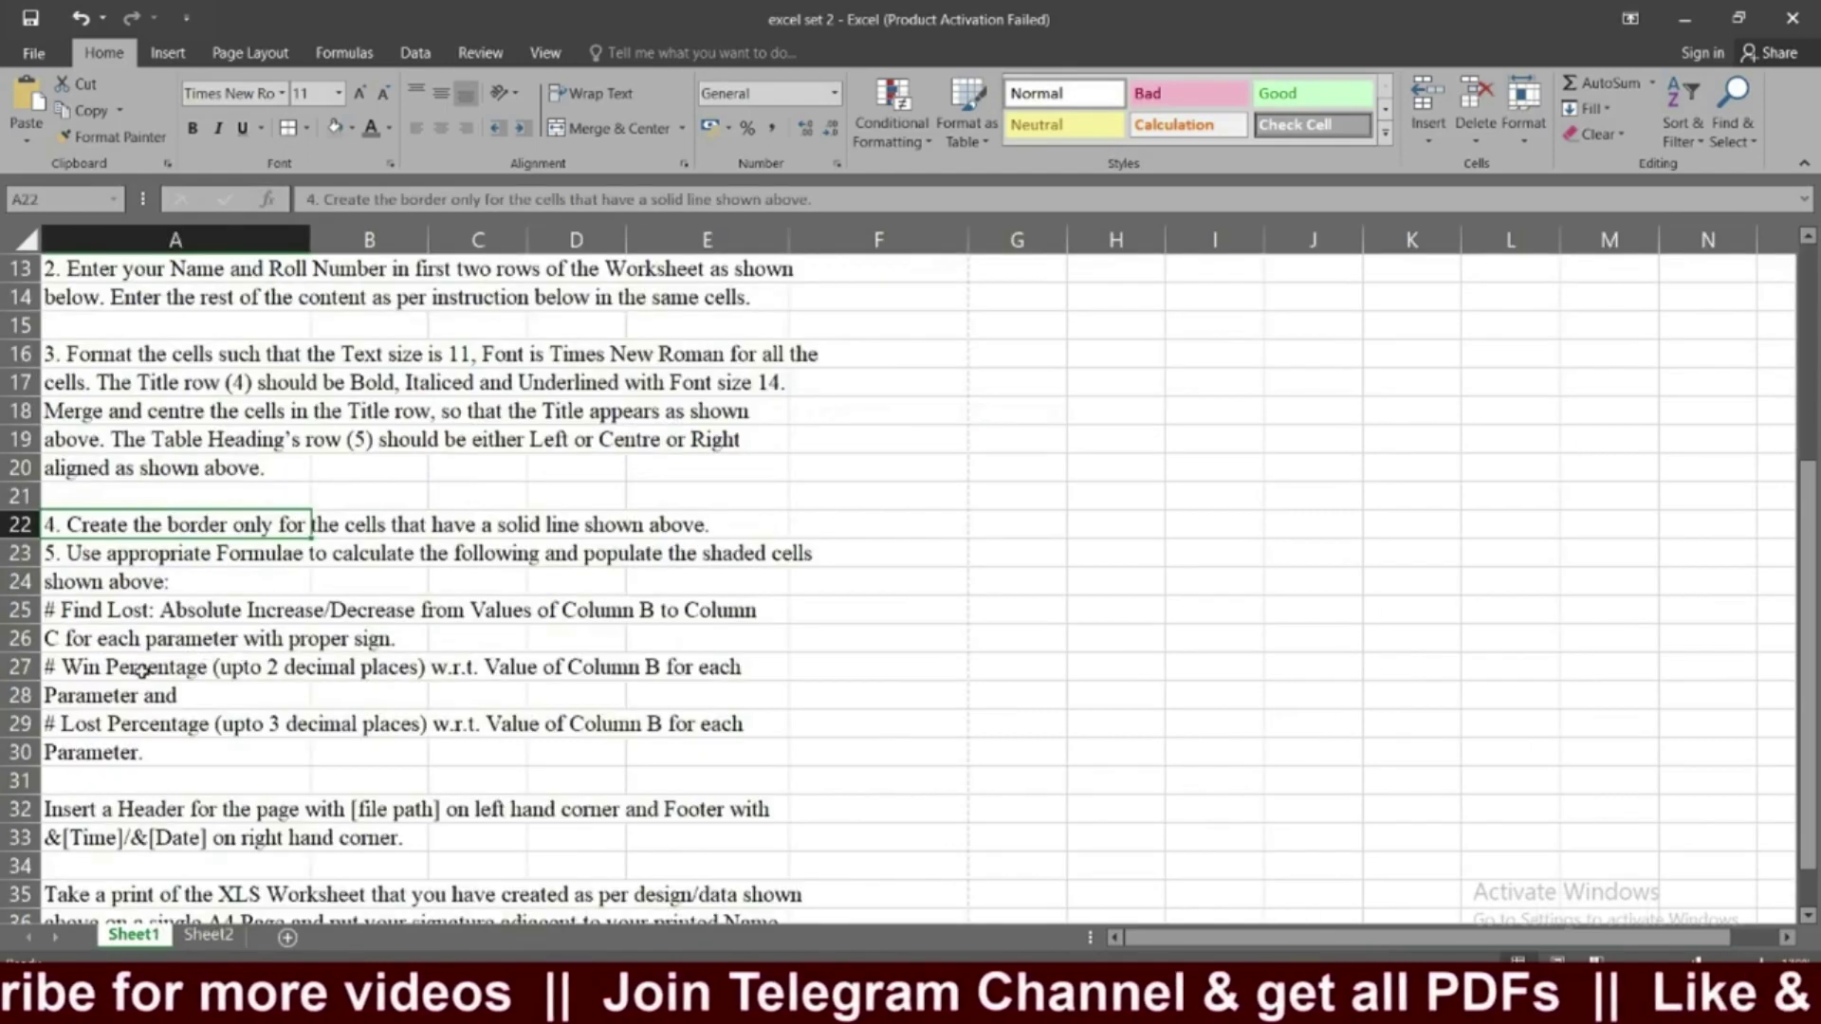
click(278, 667)
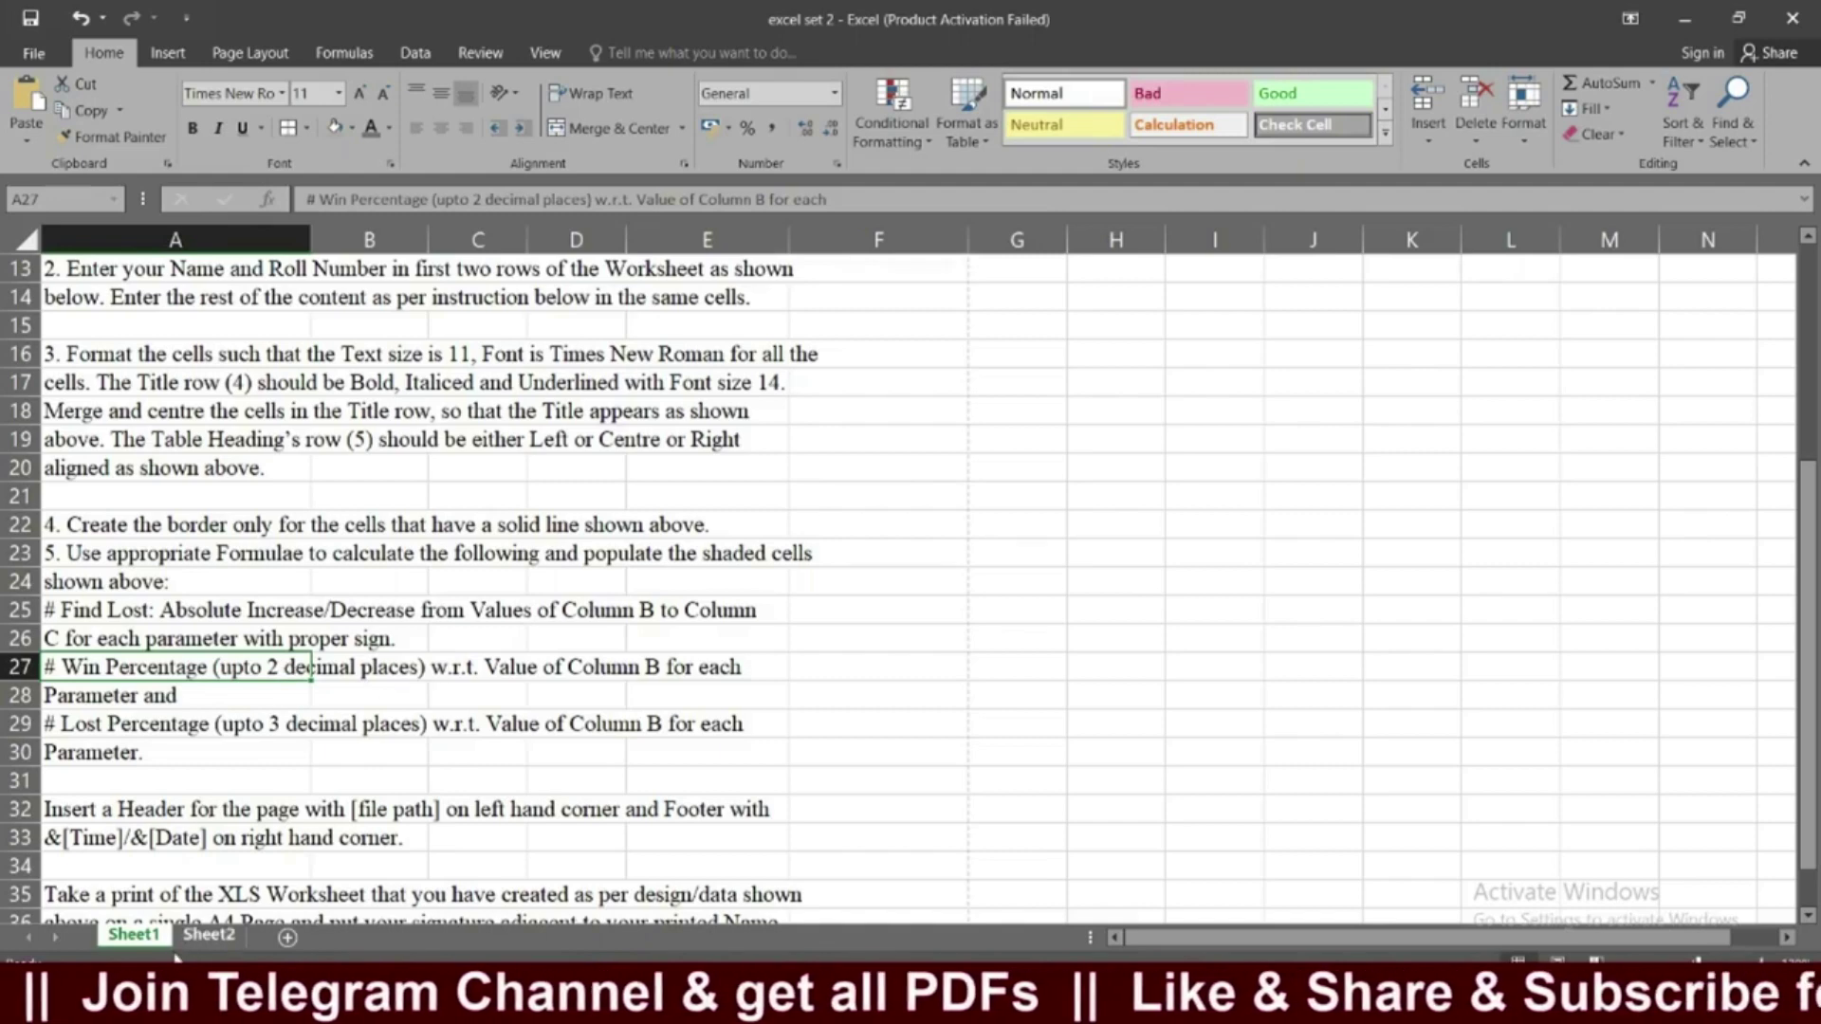
click(208, 936)
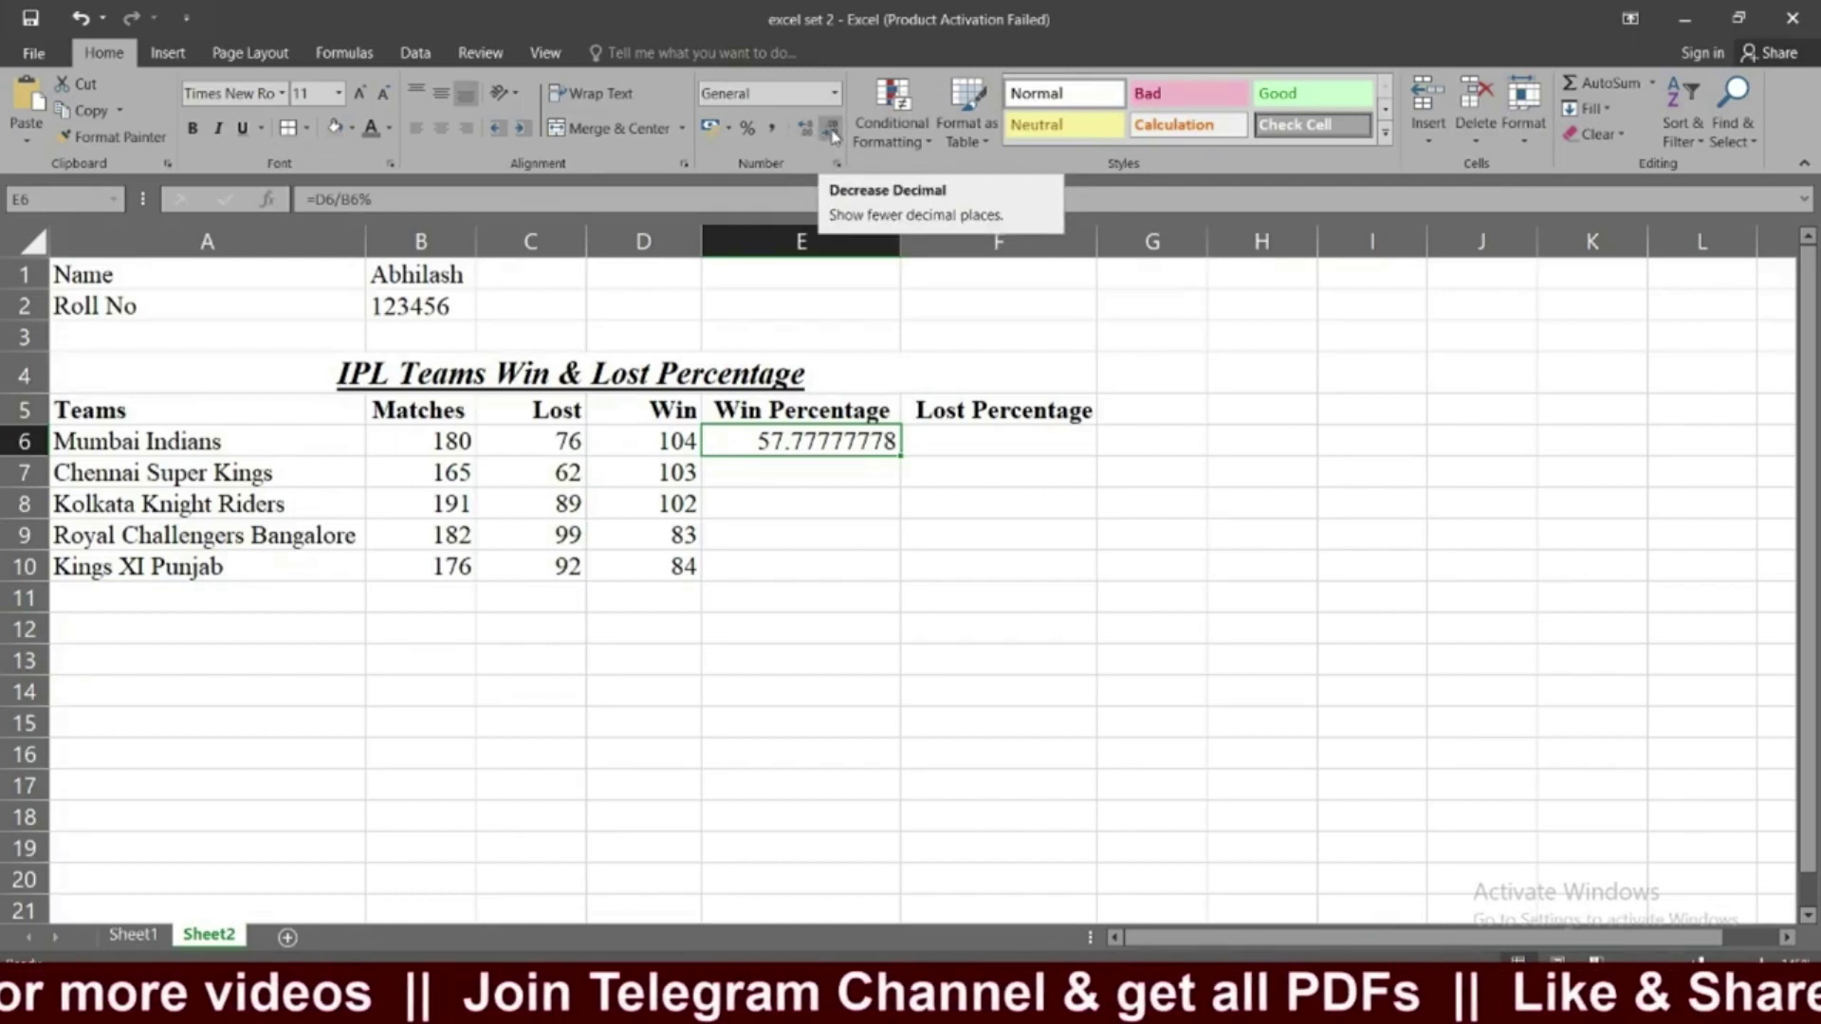
Reduce the E6 Win Percentage to two decimal places.
click(833, 133)
click(832, 133)
click(833, 132)
click(832, 133)
click(833, 133)
click(832, 133)
Fill Win Percentage down to E10: 57.78, 62.42, 53.40, 45.60 and 47.73.
click(863, 493)
click(887, 442)
drag(892, 466, 887, 574)
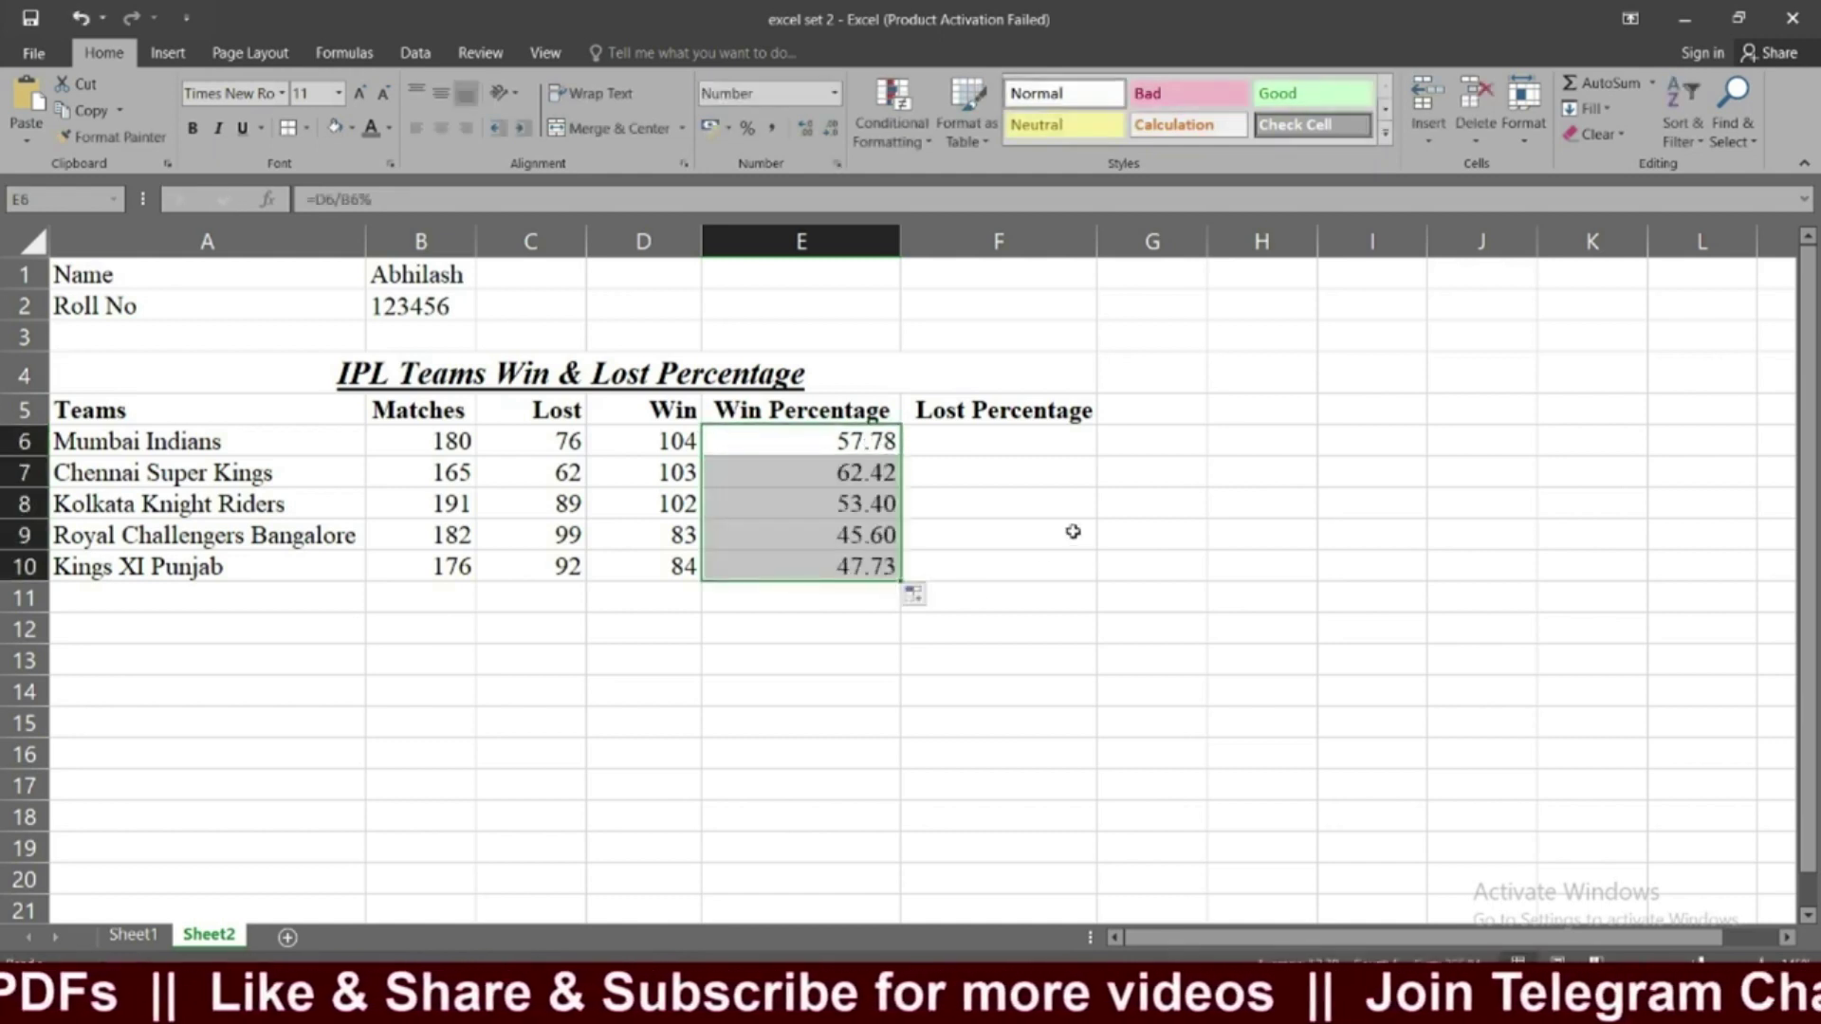
click(808, 607)
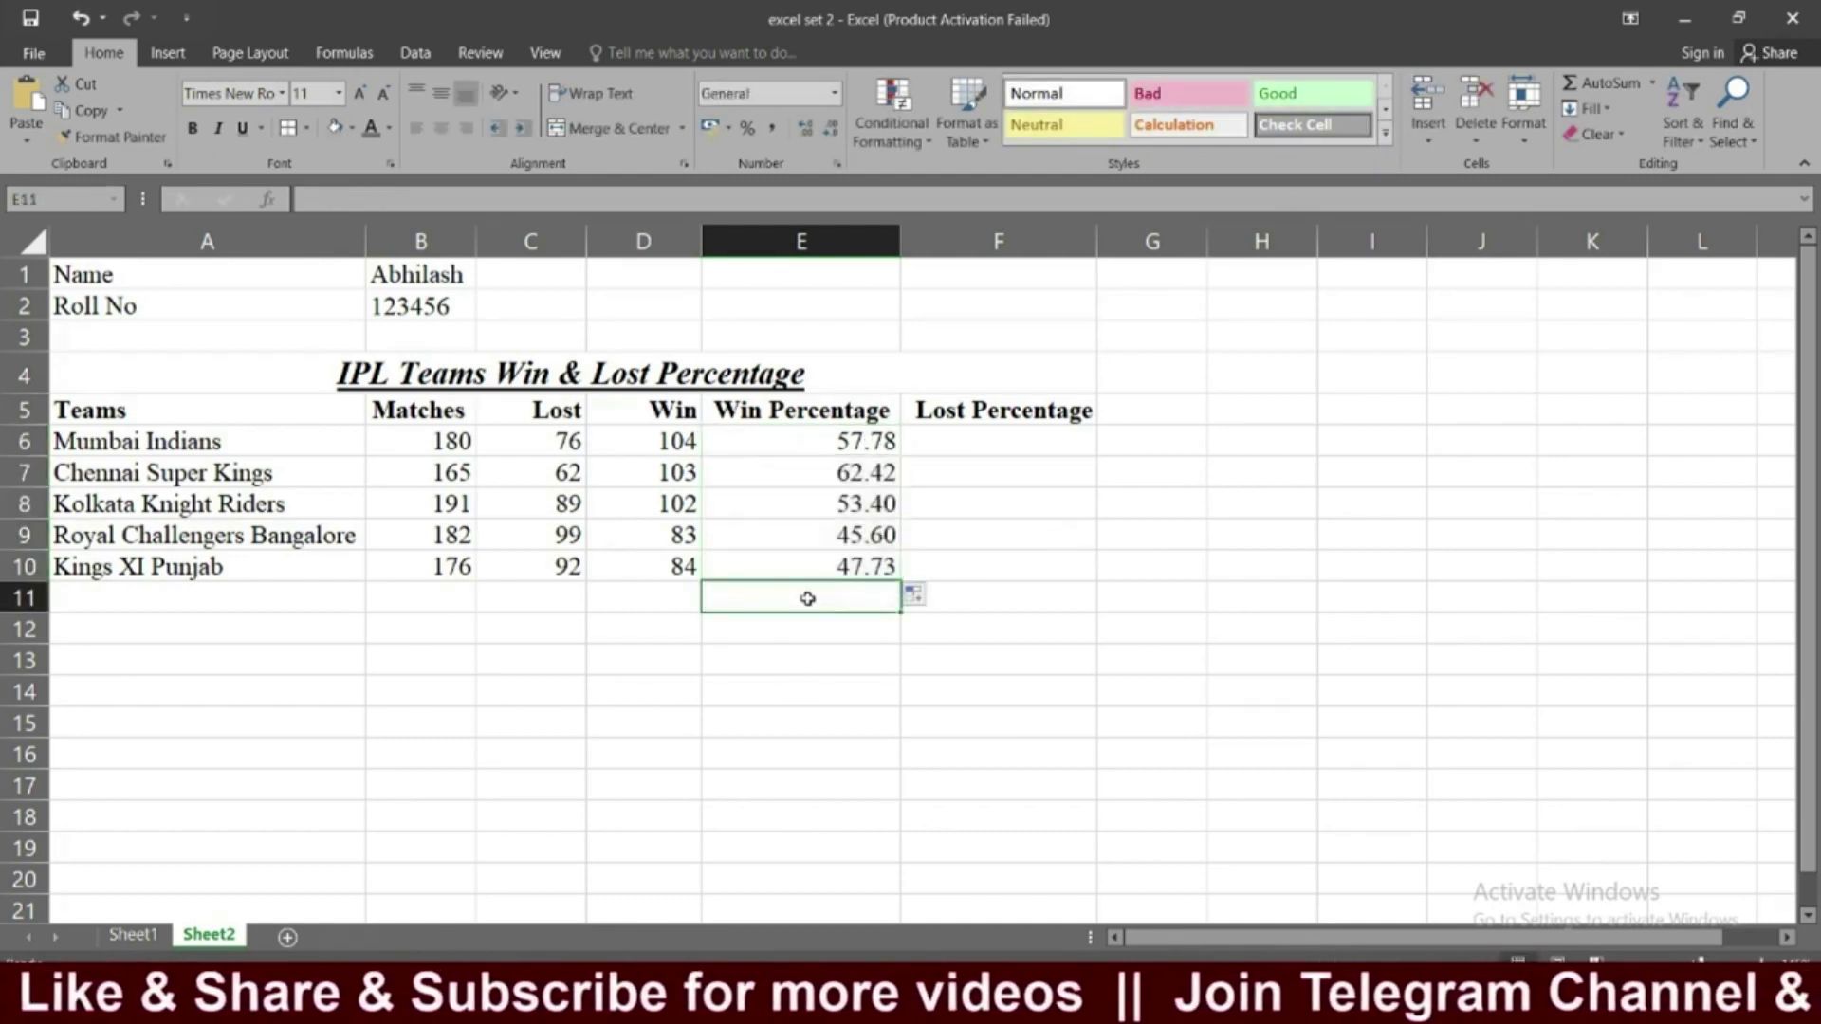
click(835, 442)
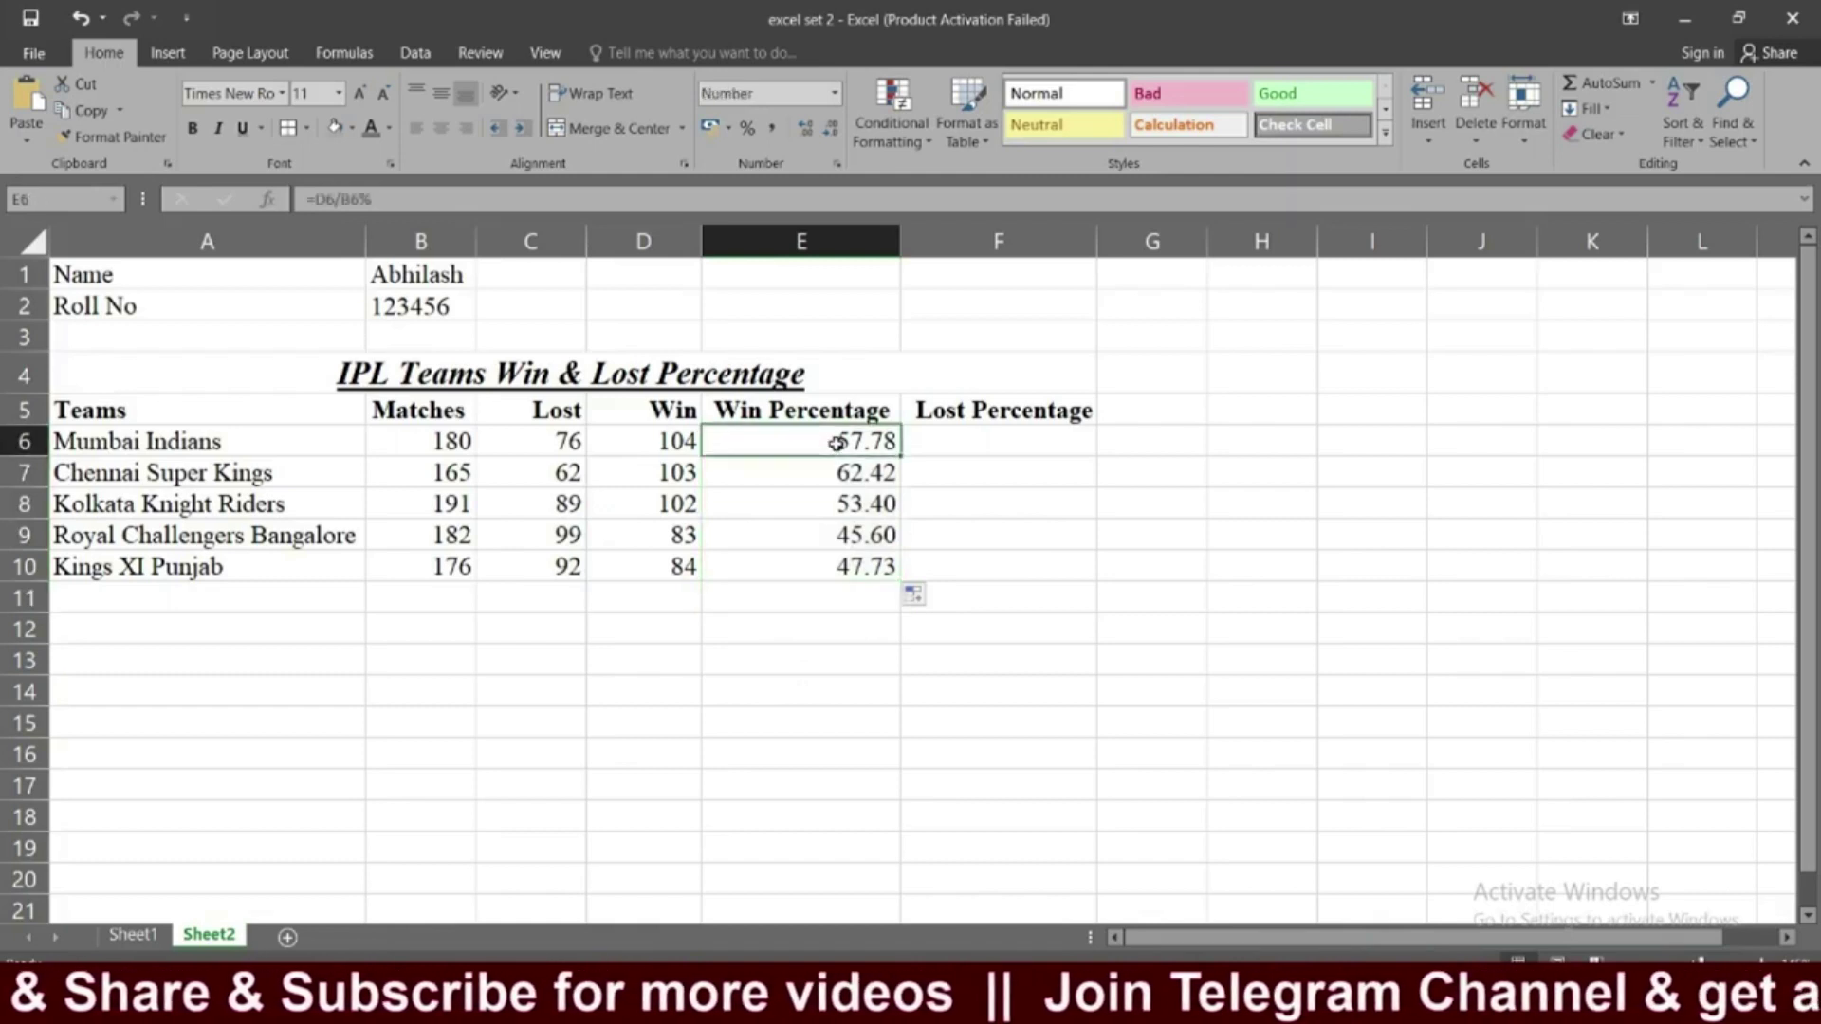
click(987, 443)
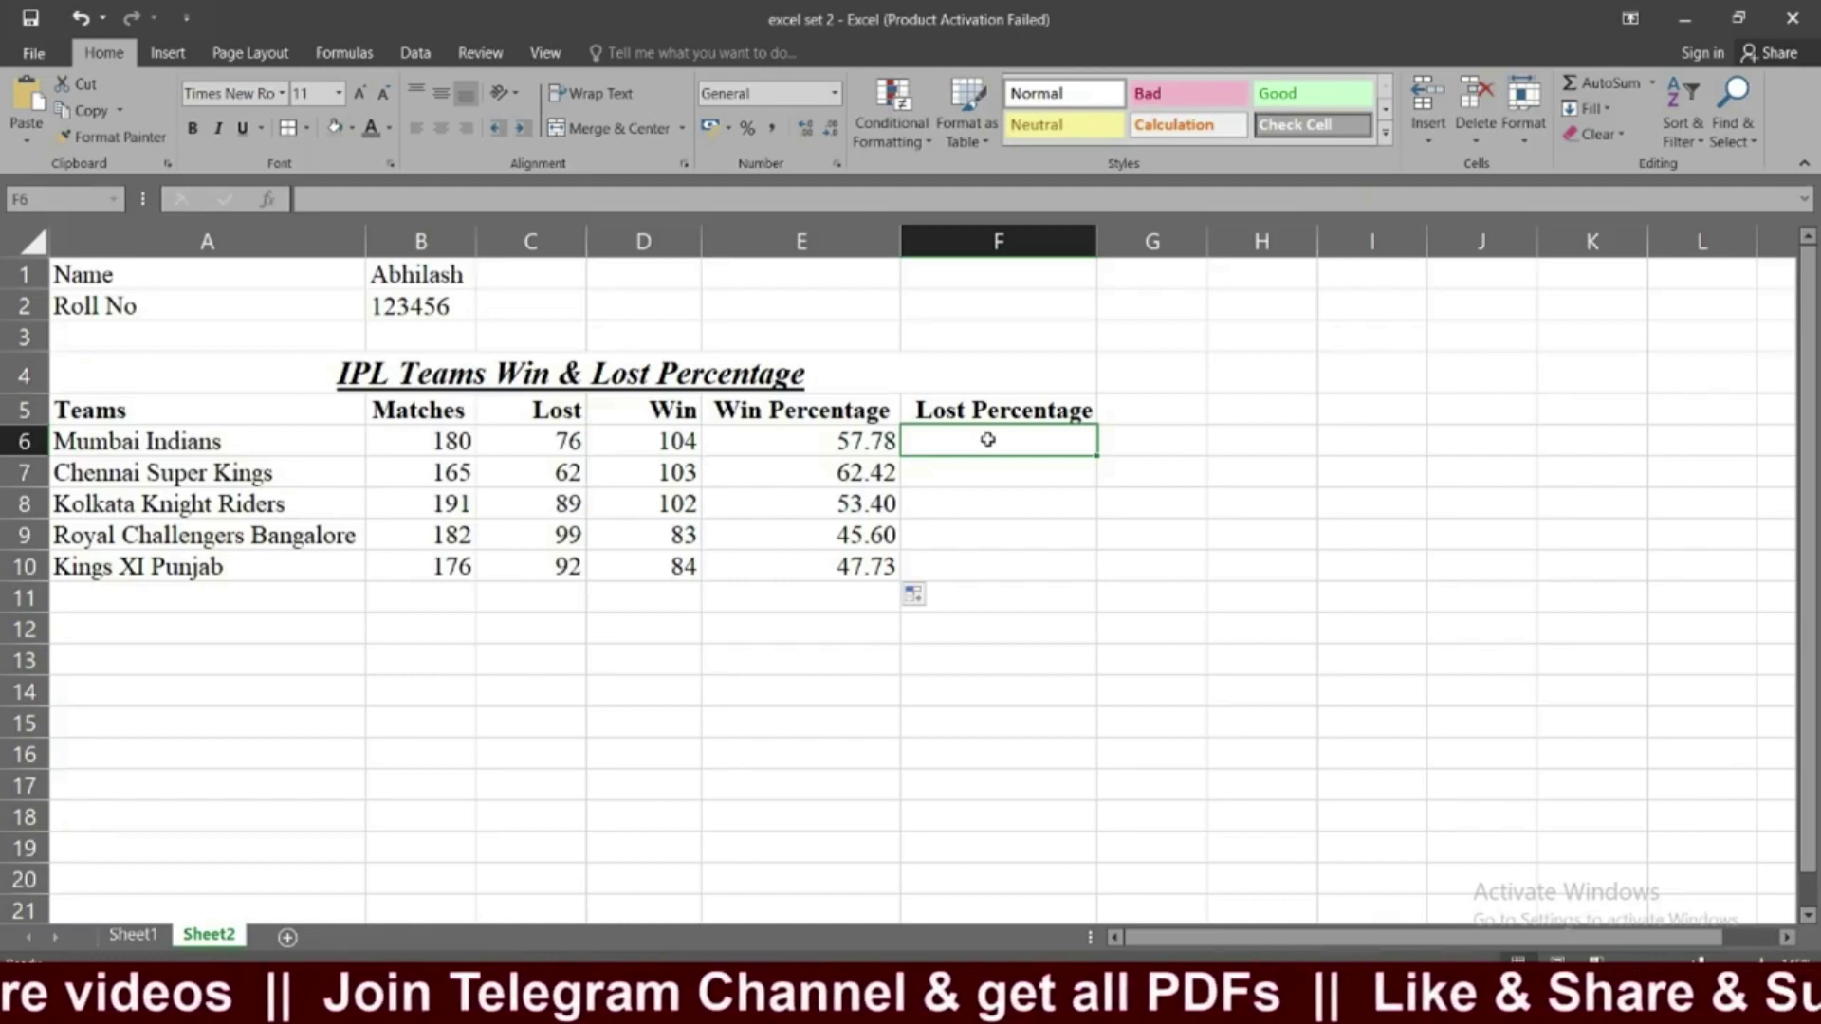
Enter =C6/B6% in F6, showing 42.22222222 Lost Percentage for Mumbai Indians.
text(=)
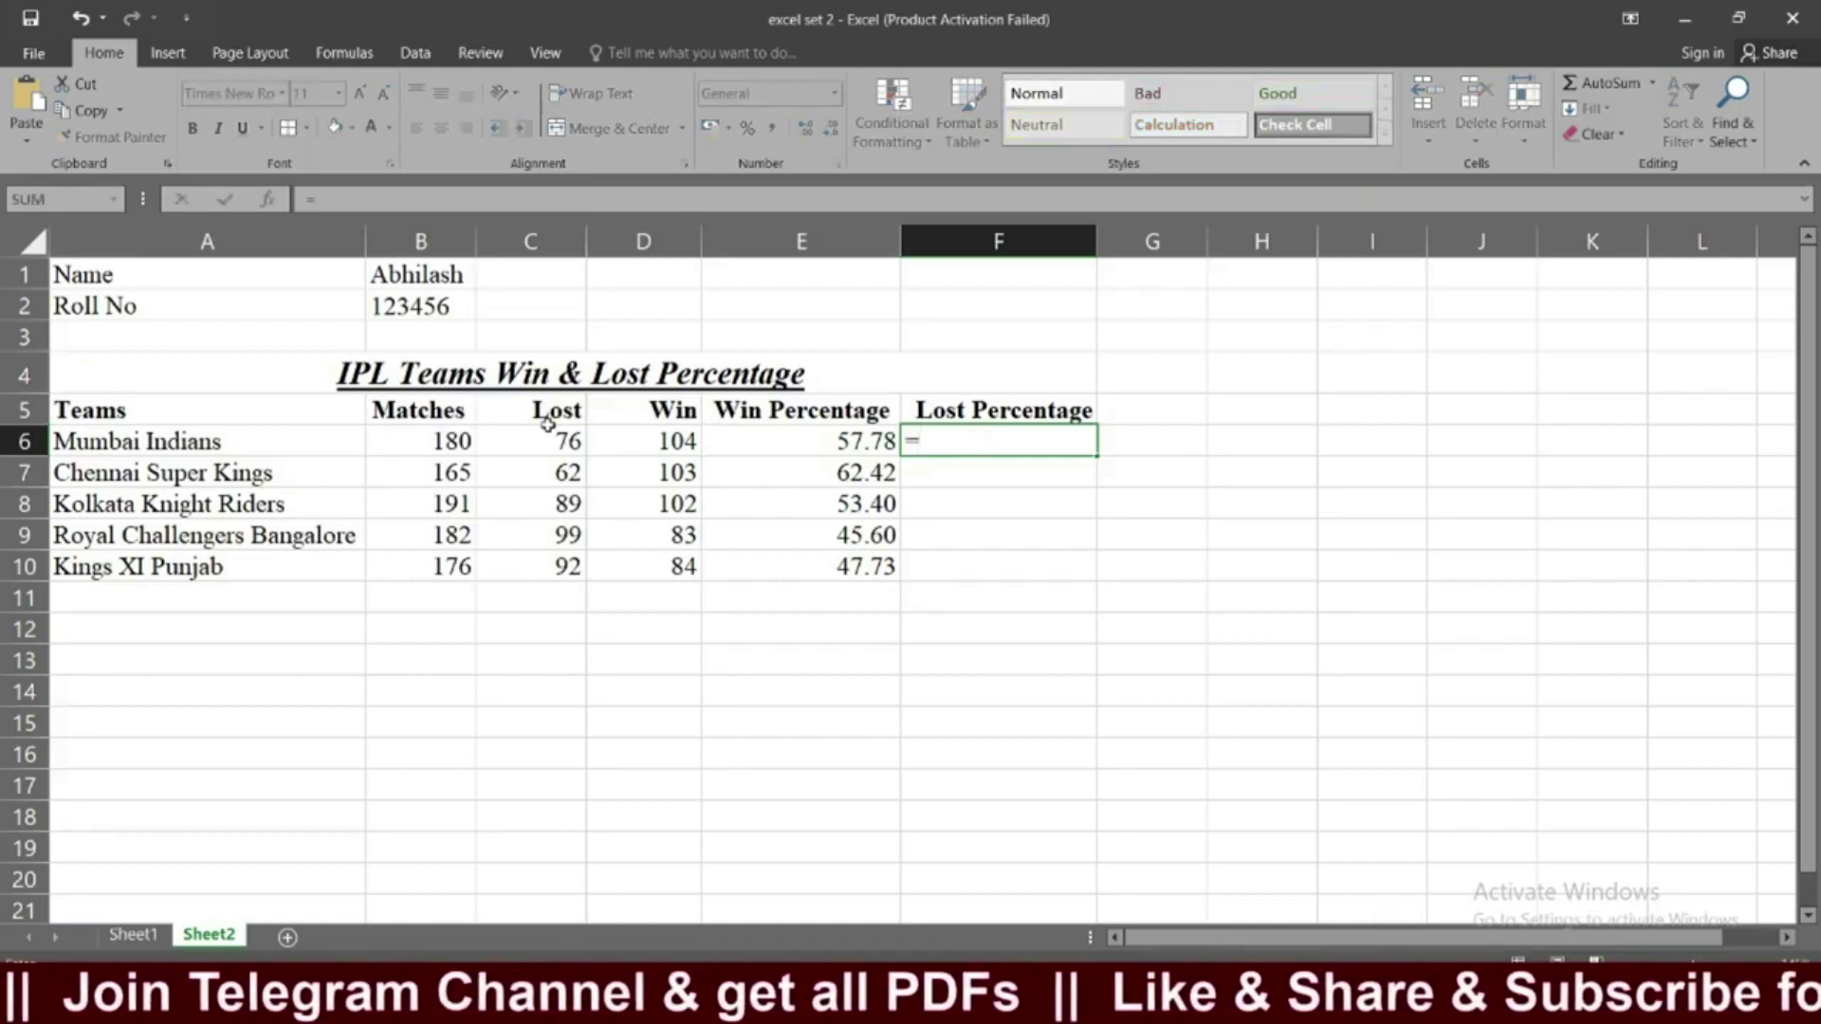
click(548, 440)
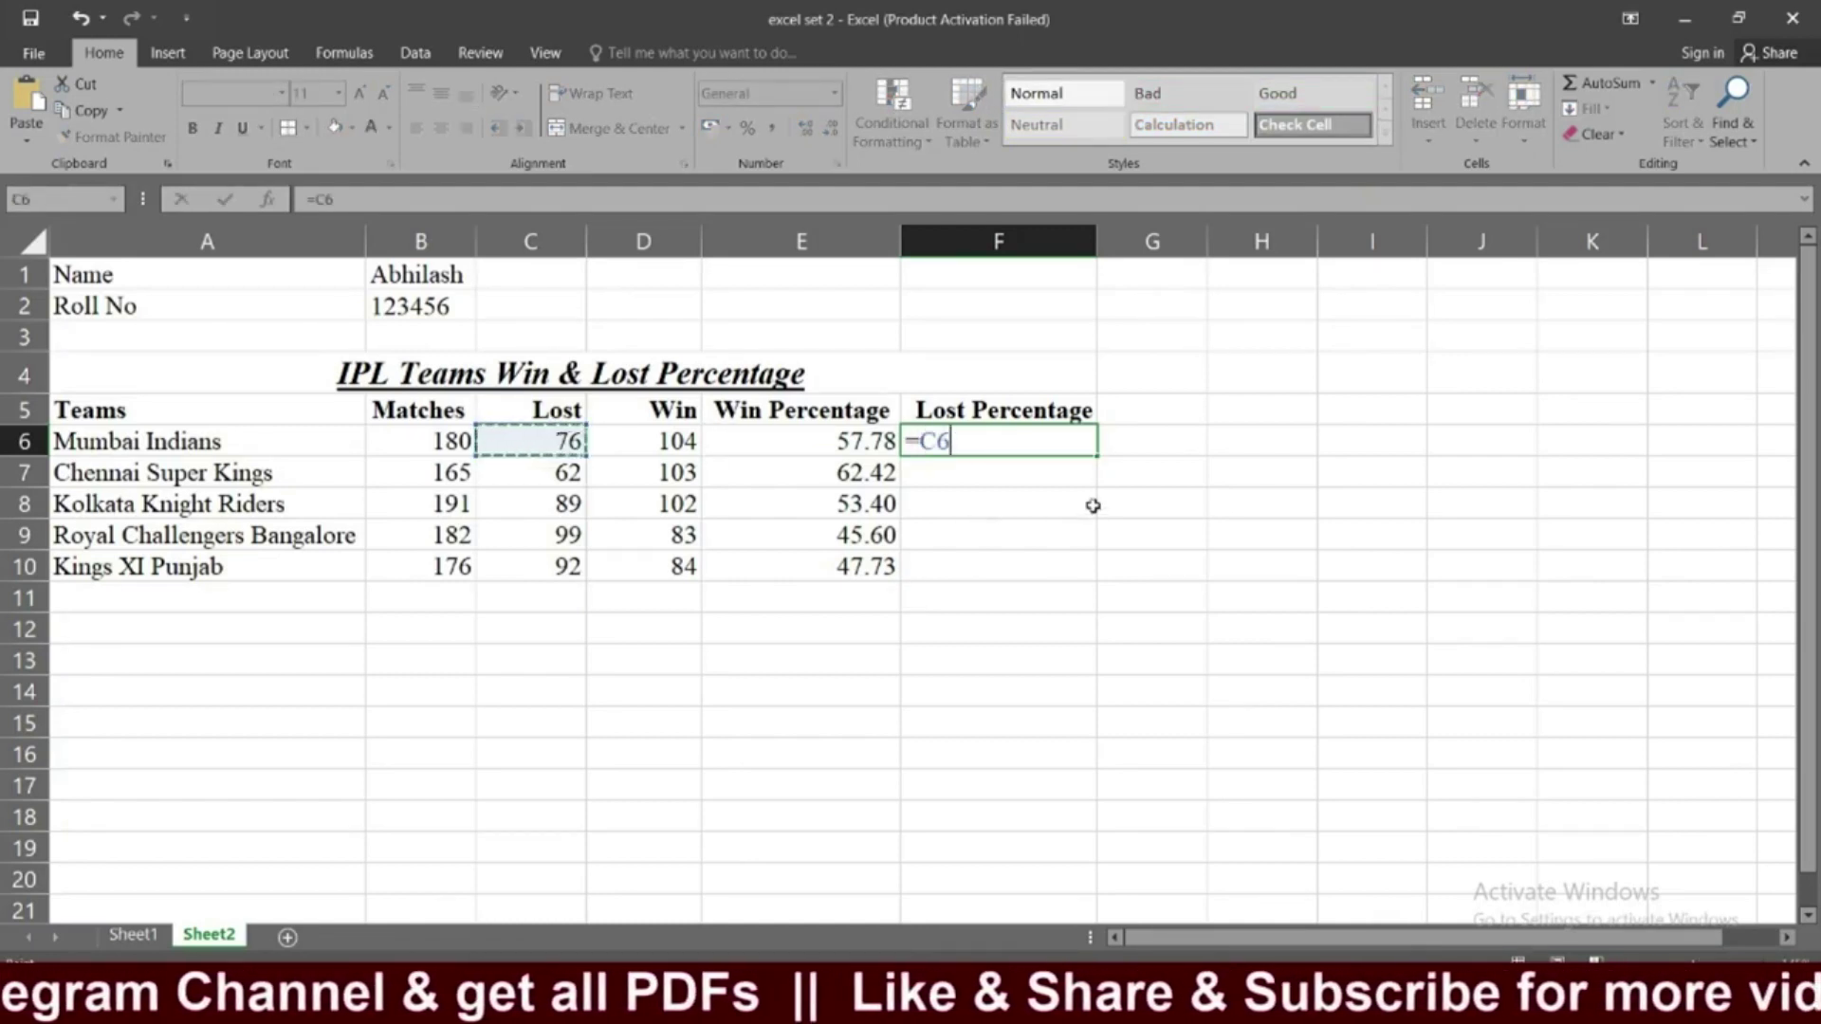
text(/)
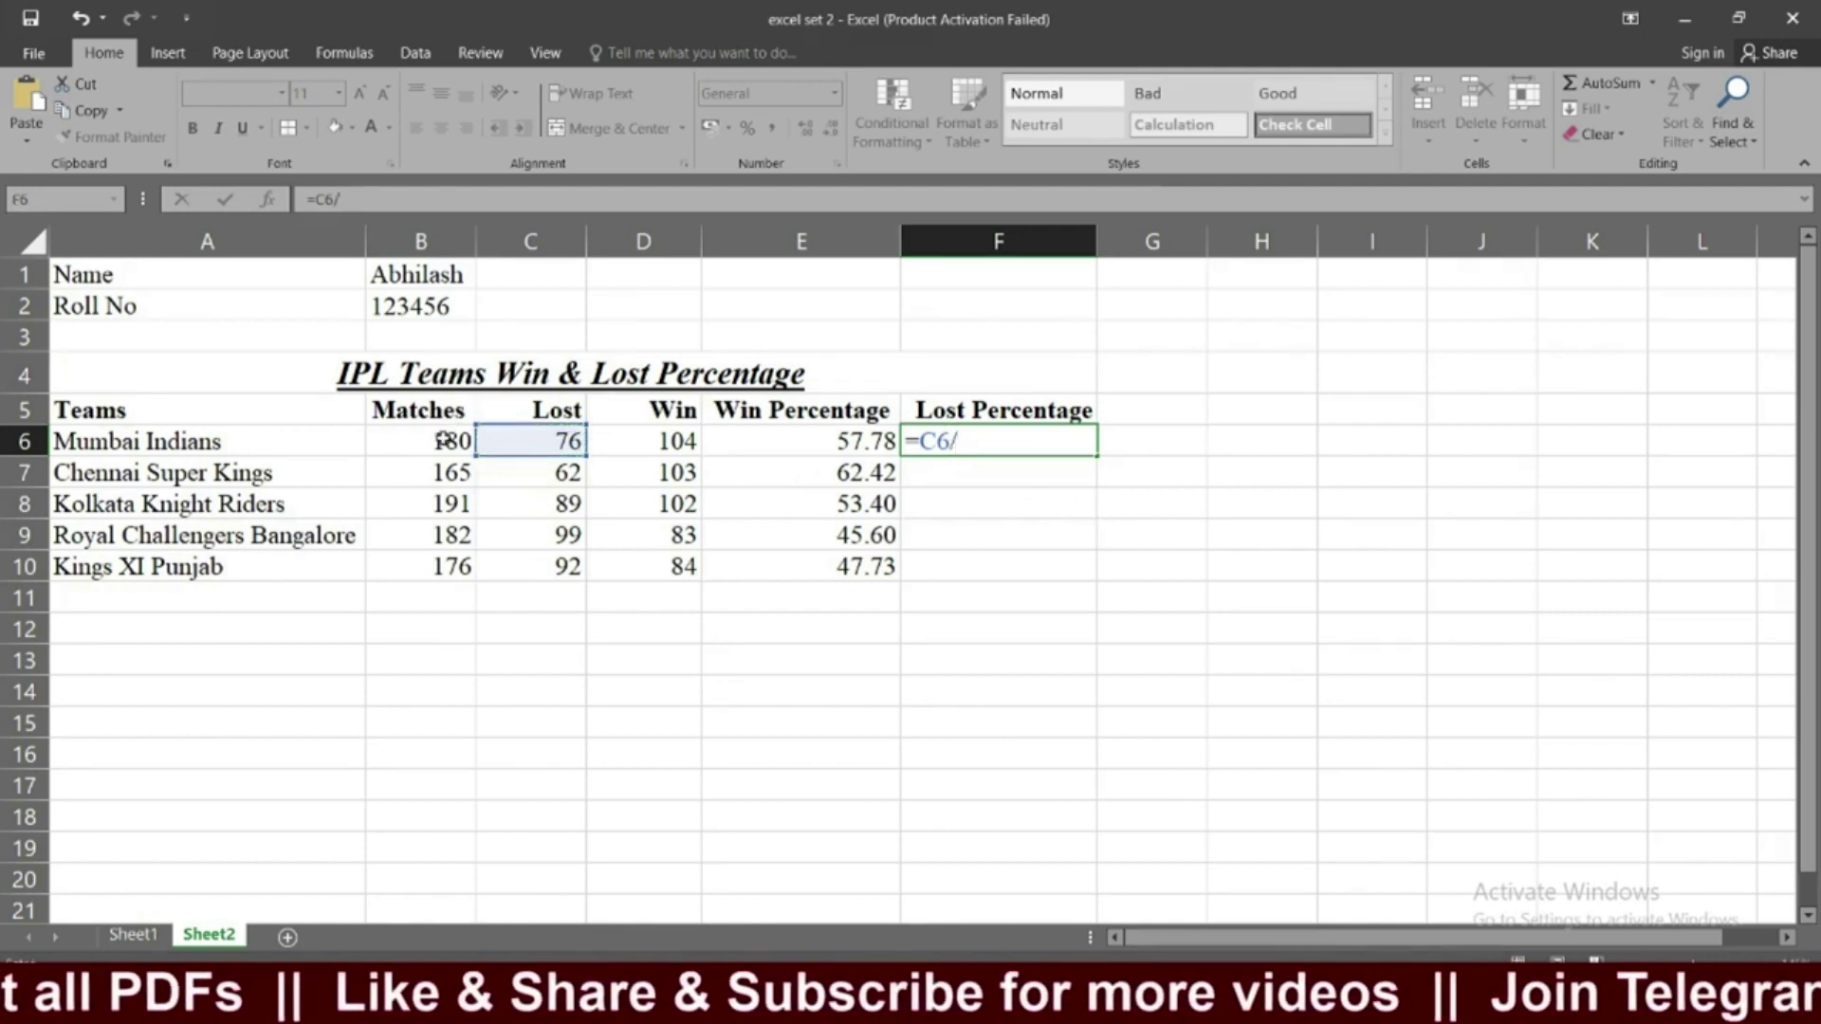
click(446, 439)
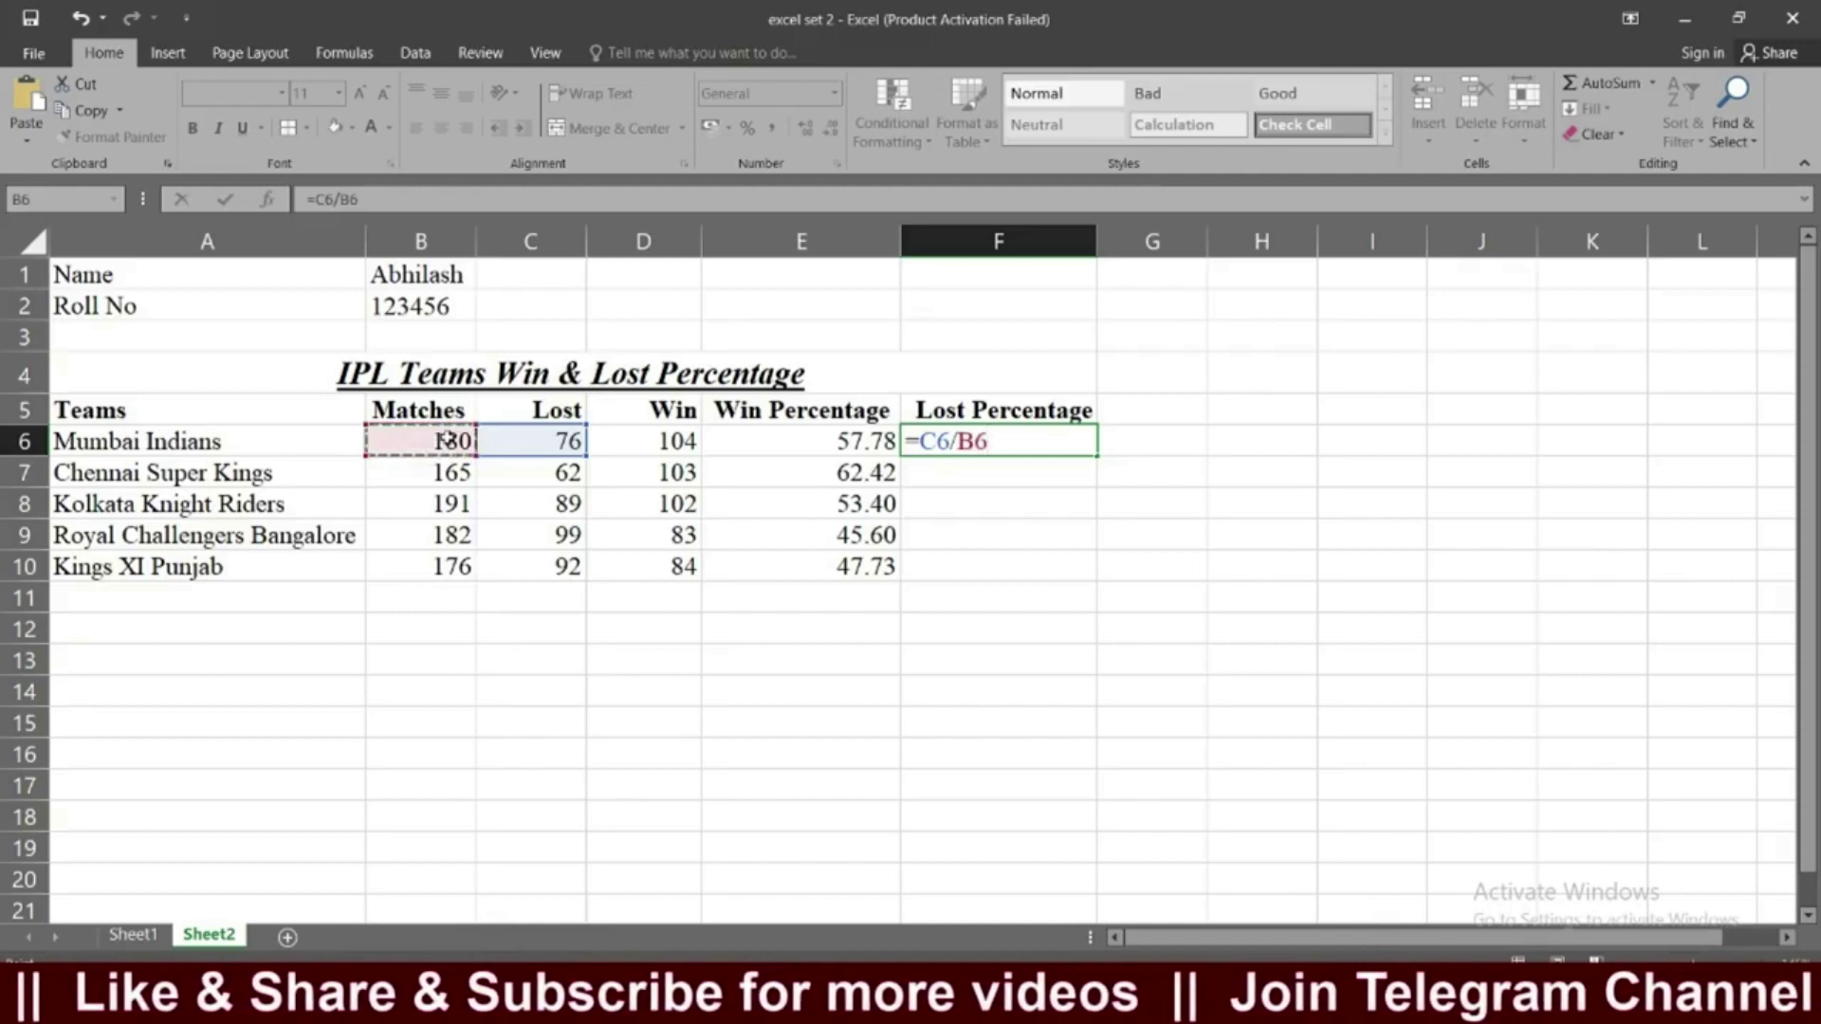
text(%)
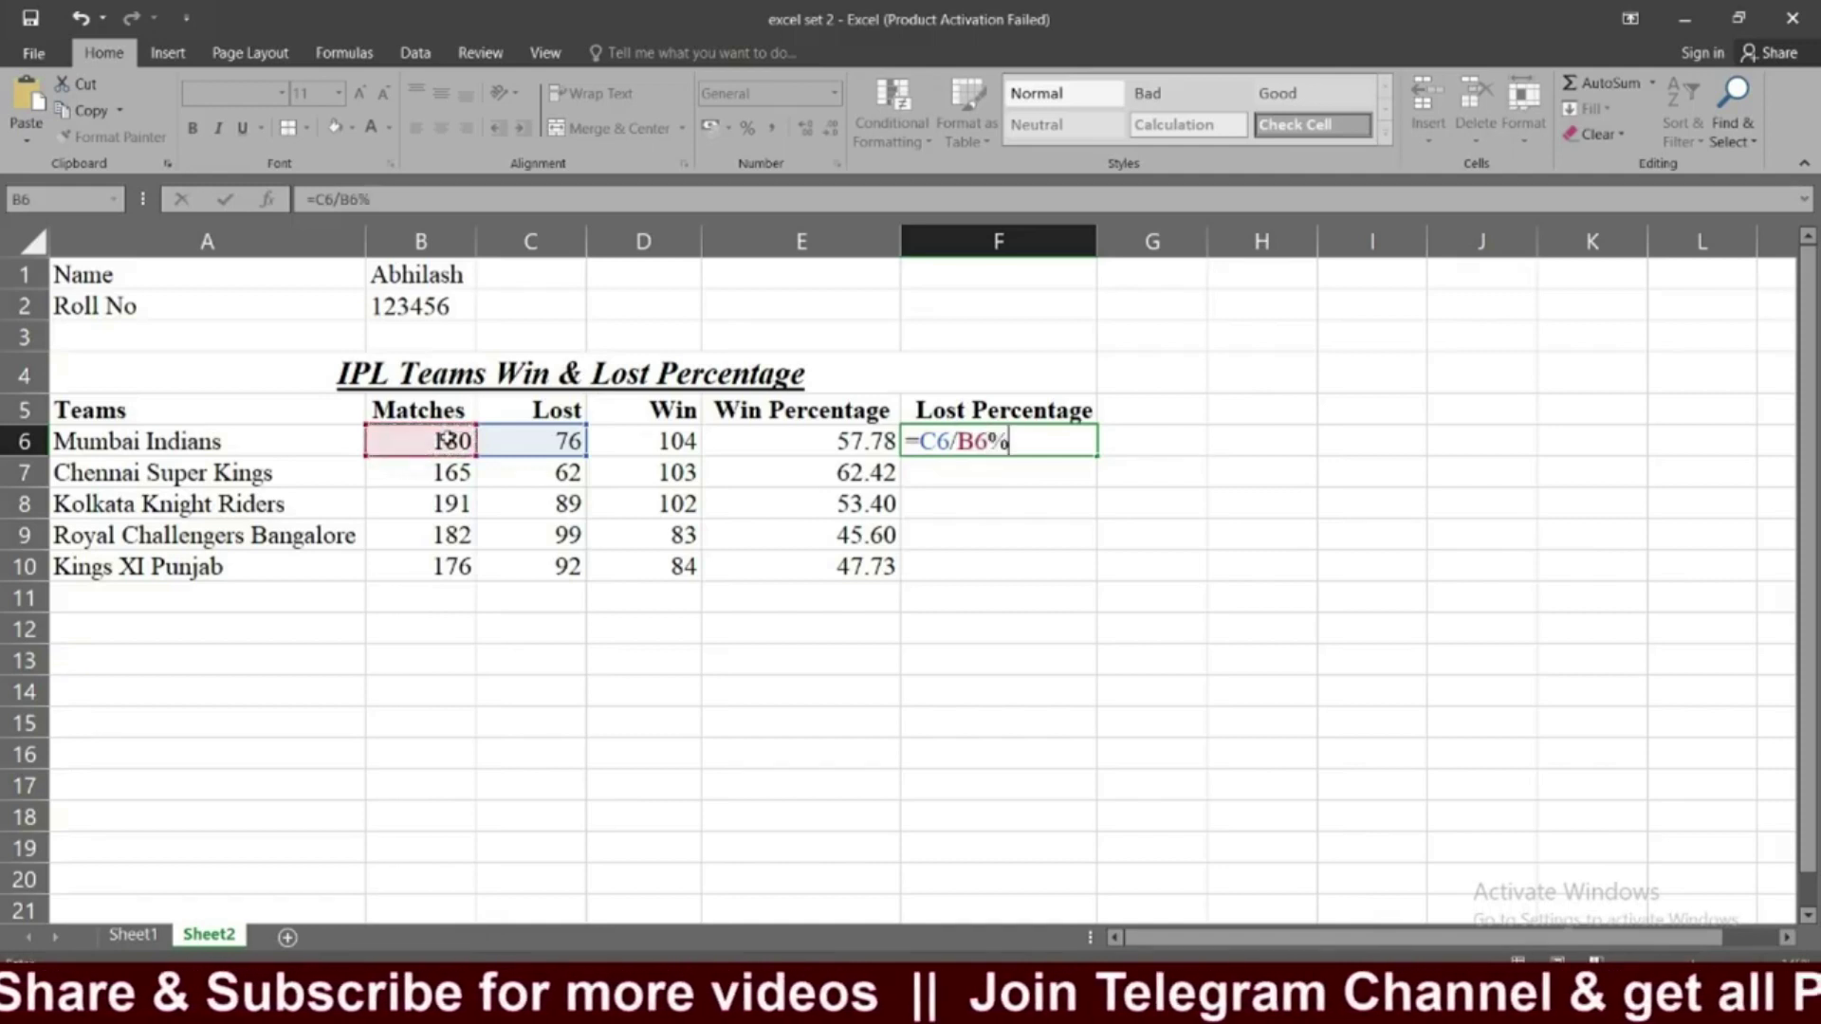
key(Return)
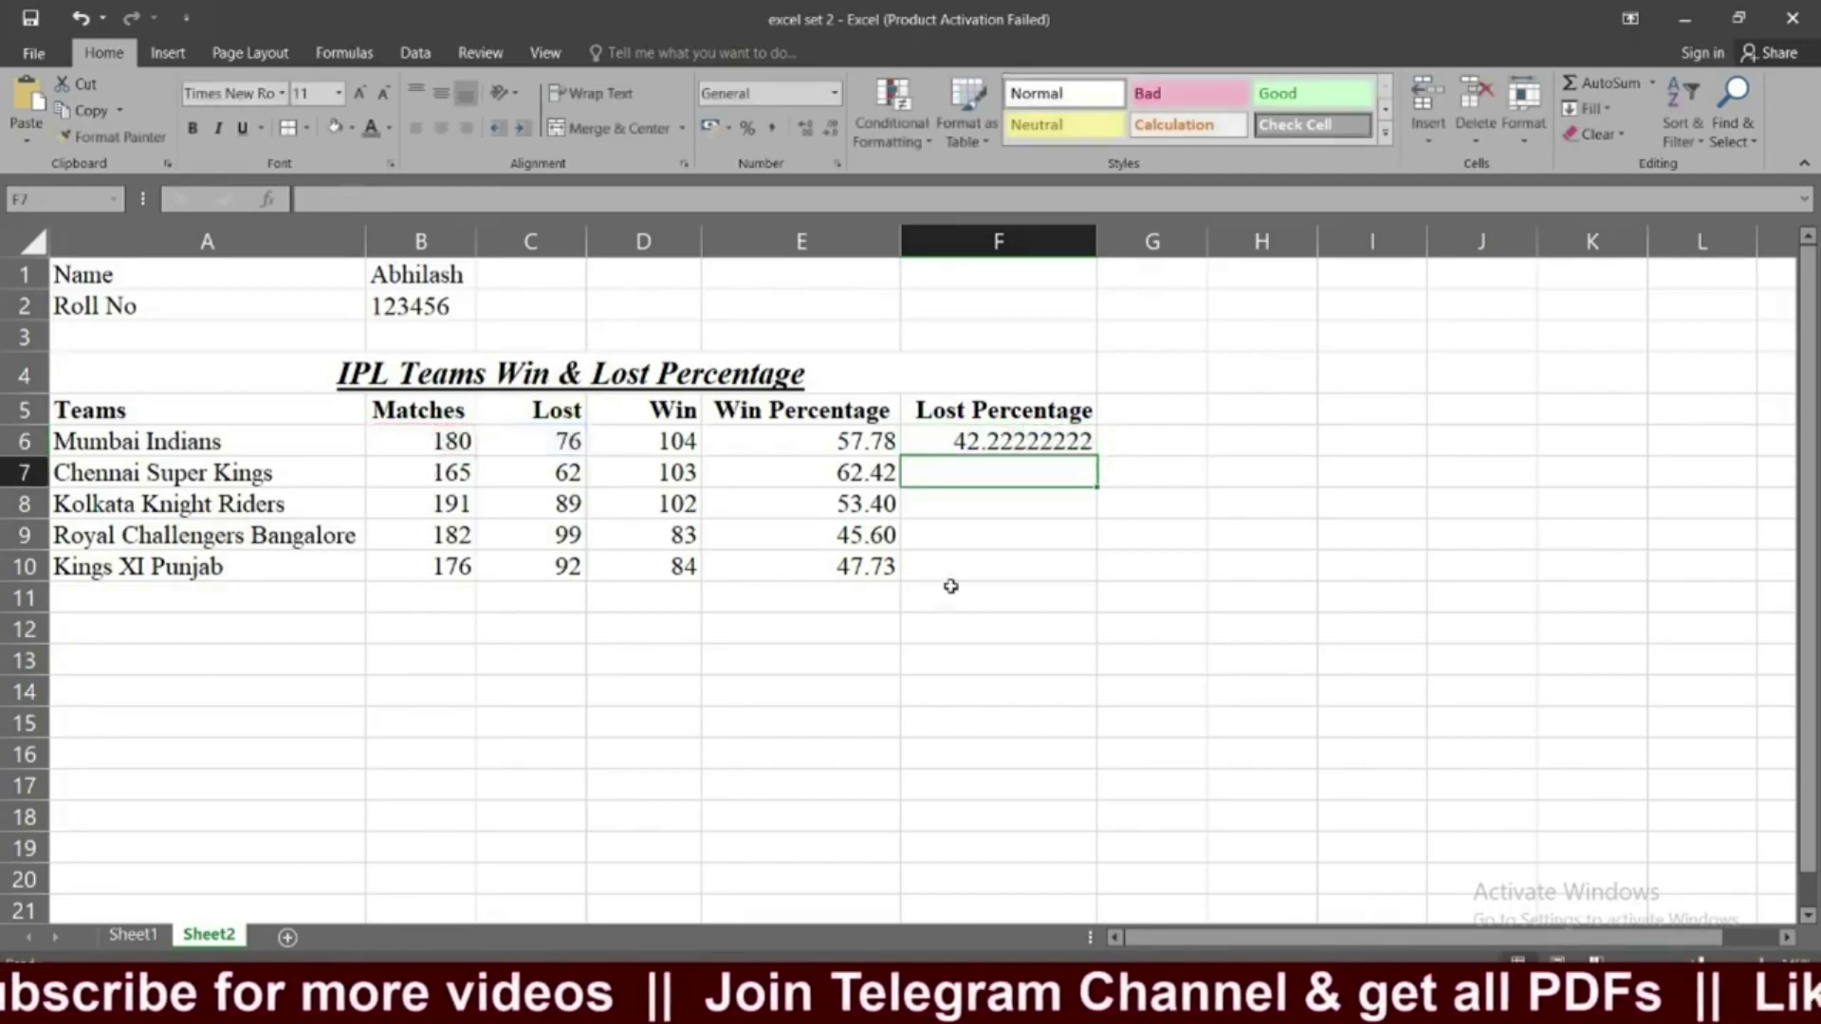
click(1024, 448)
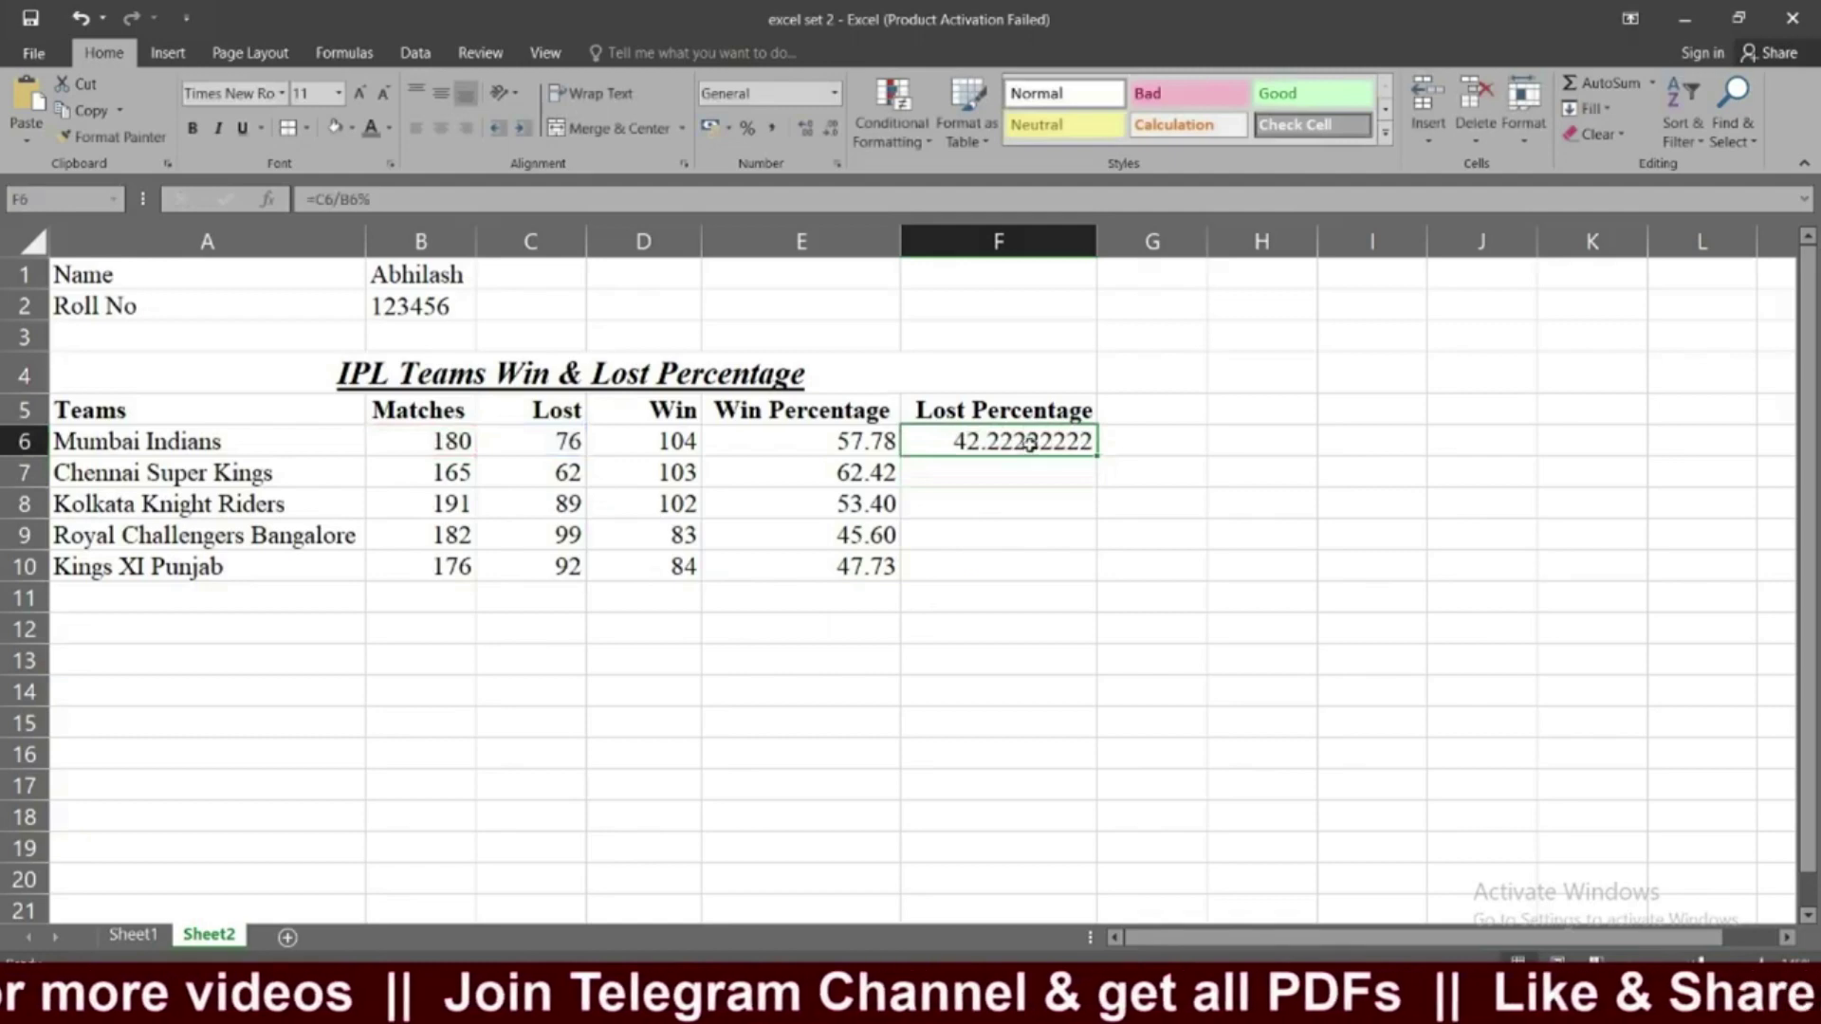
click(132, 935)
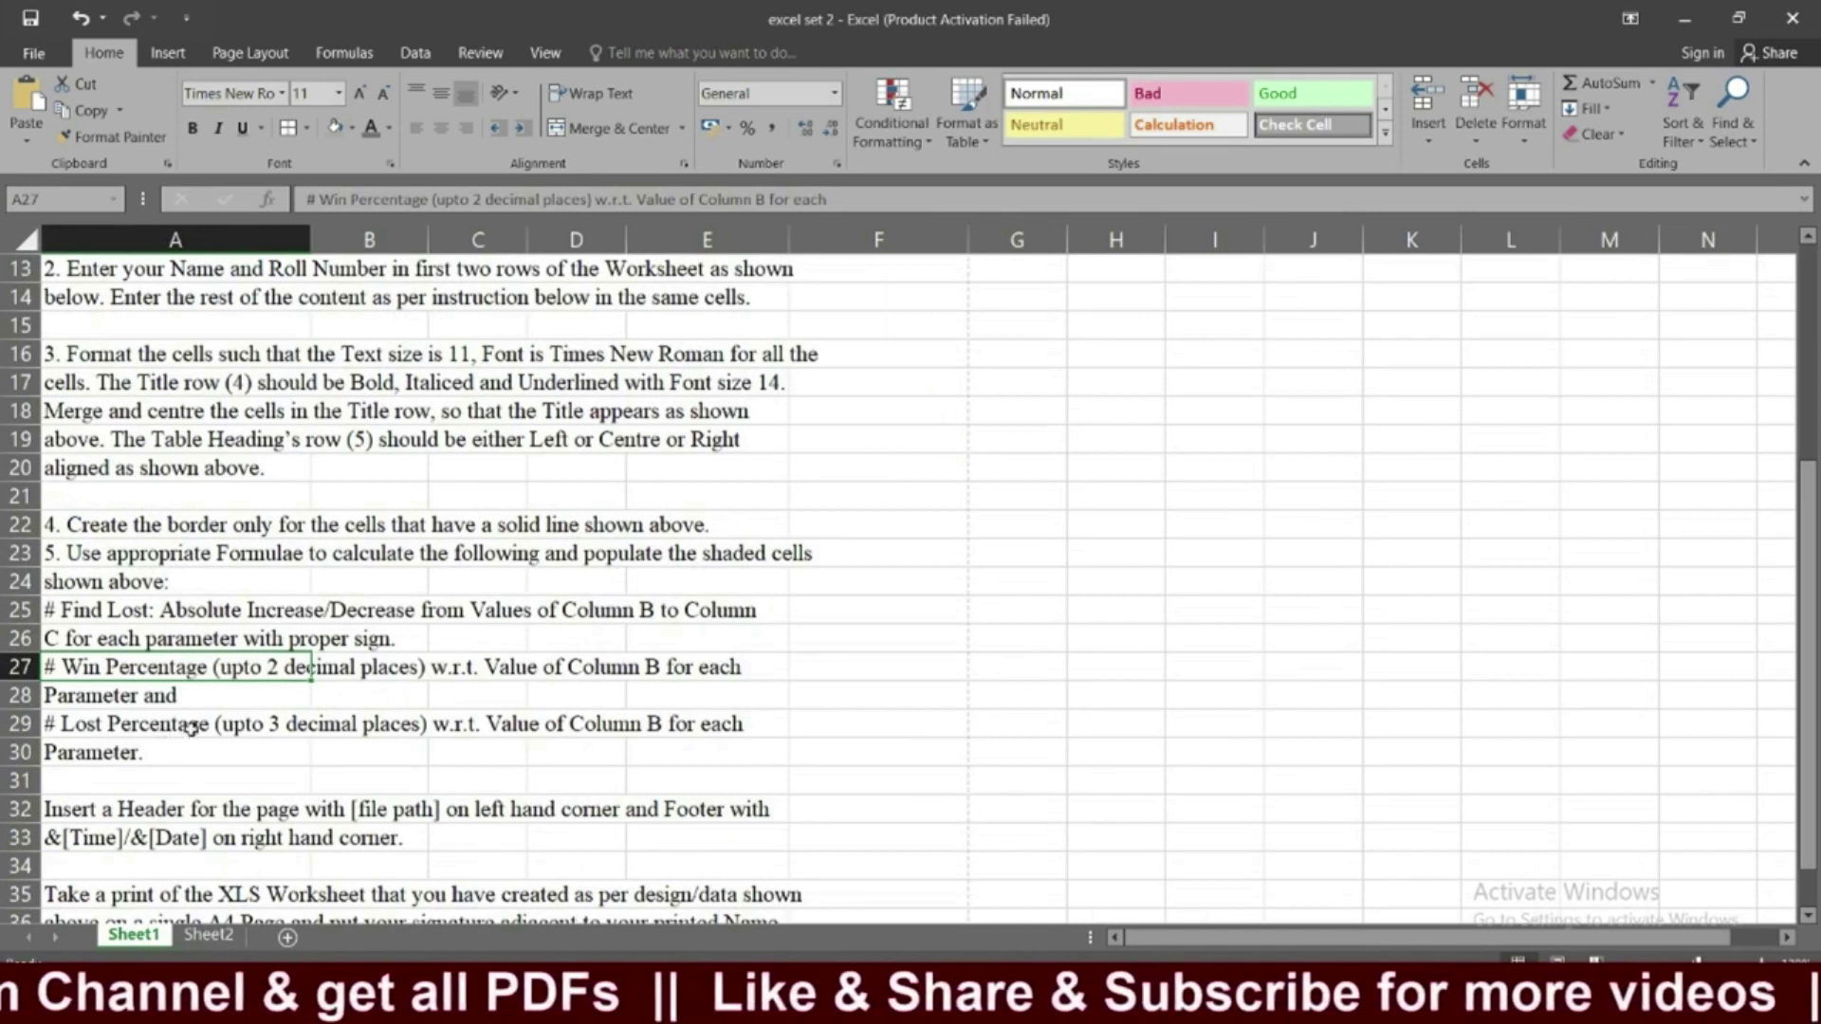
Trim F6 to three decimals and fill down to F10: 42.222, 37.576, 46.597, 54.396, 52.273.
click(284, 724)
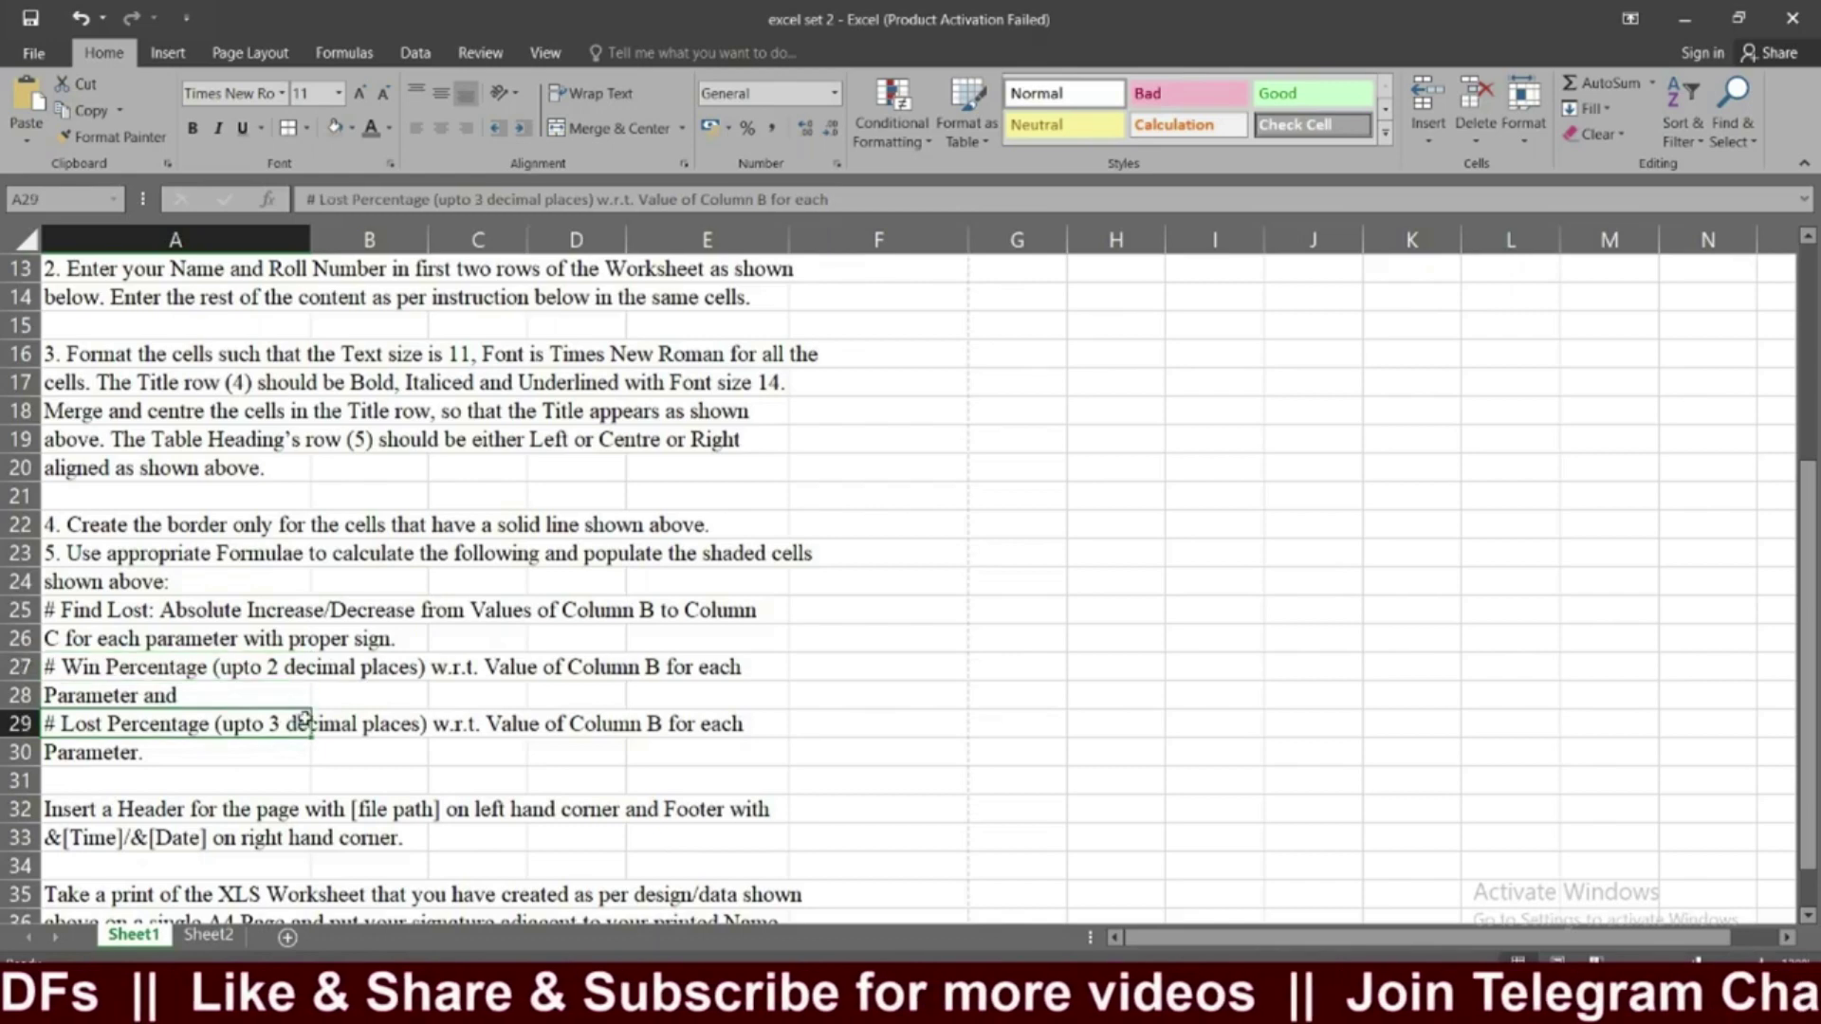
click(344, 726)
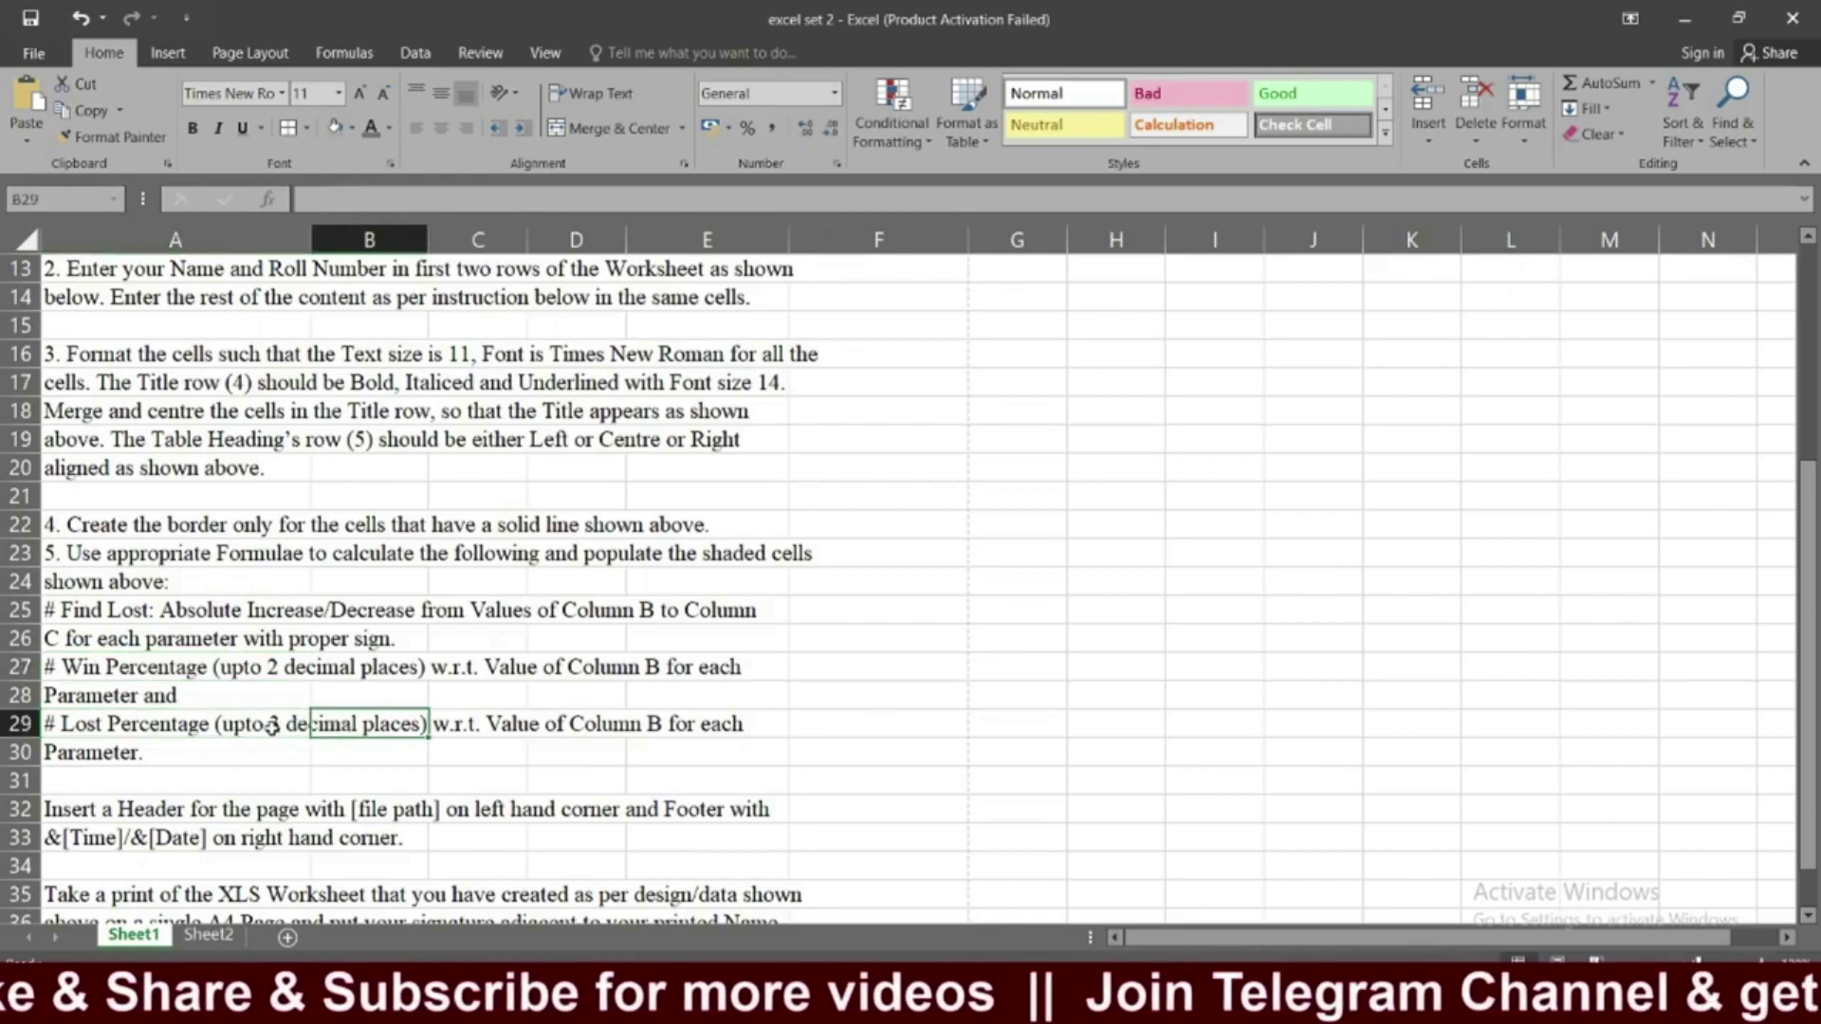
click(209, 935)
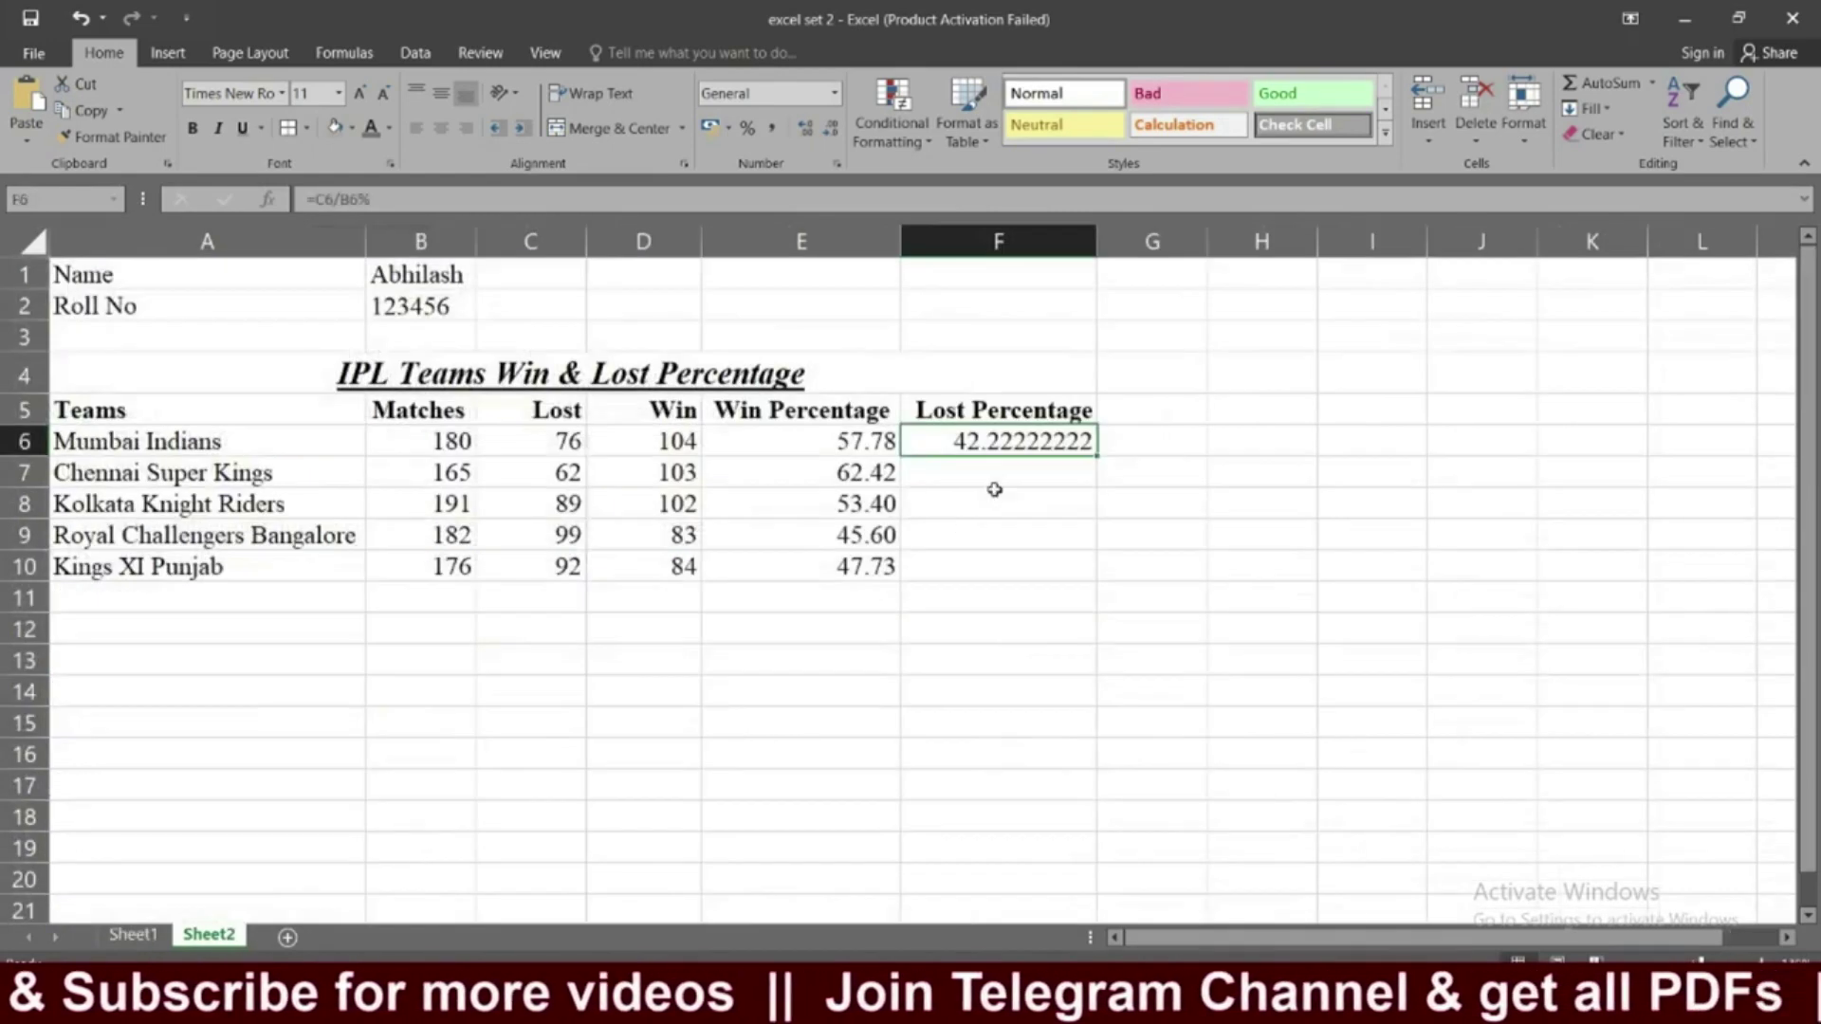
click(830, 133)
click(830, 133)
click(829, 133)
click(830, 132)
click(830, 132)
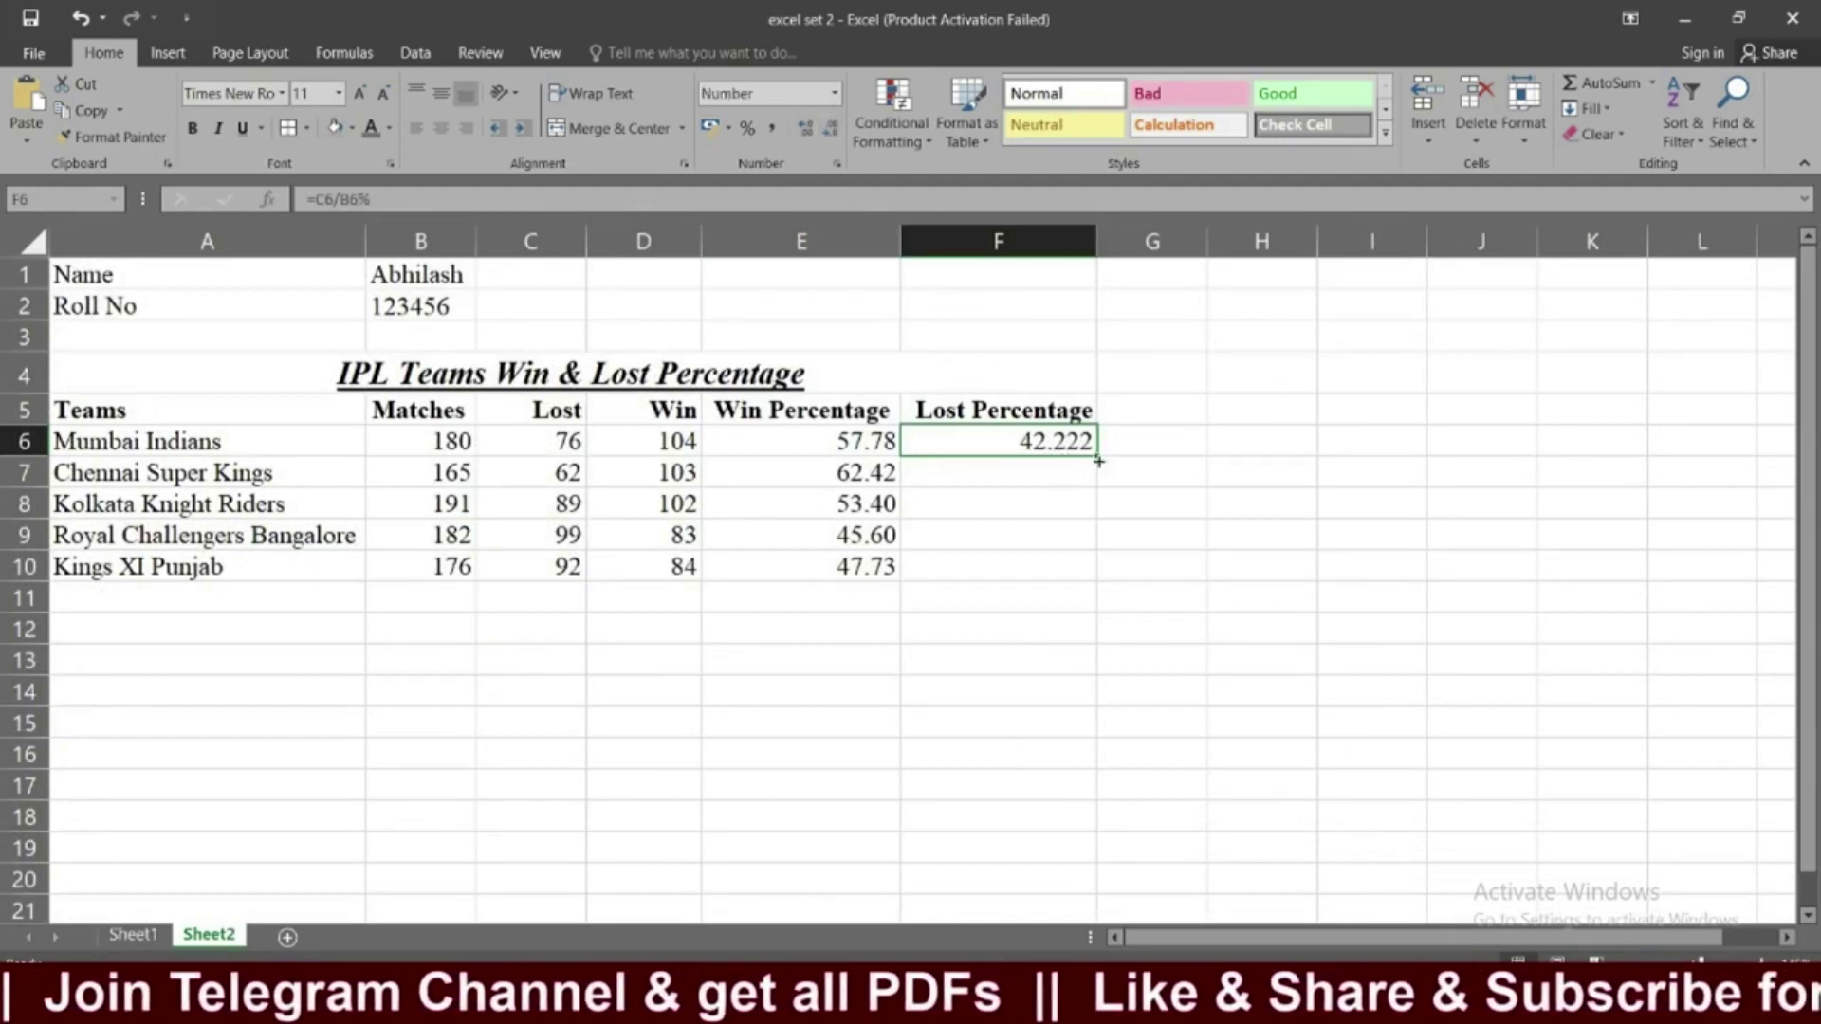
drag(1094, 459, 1076, 574)
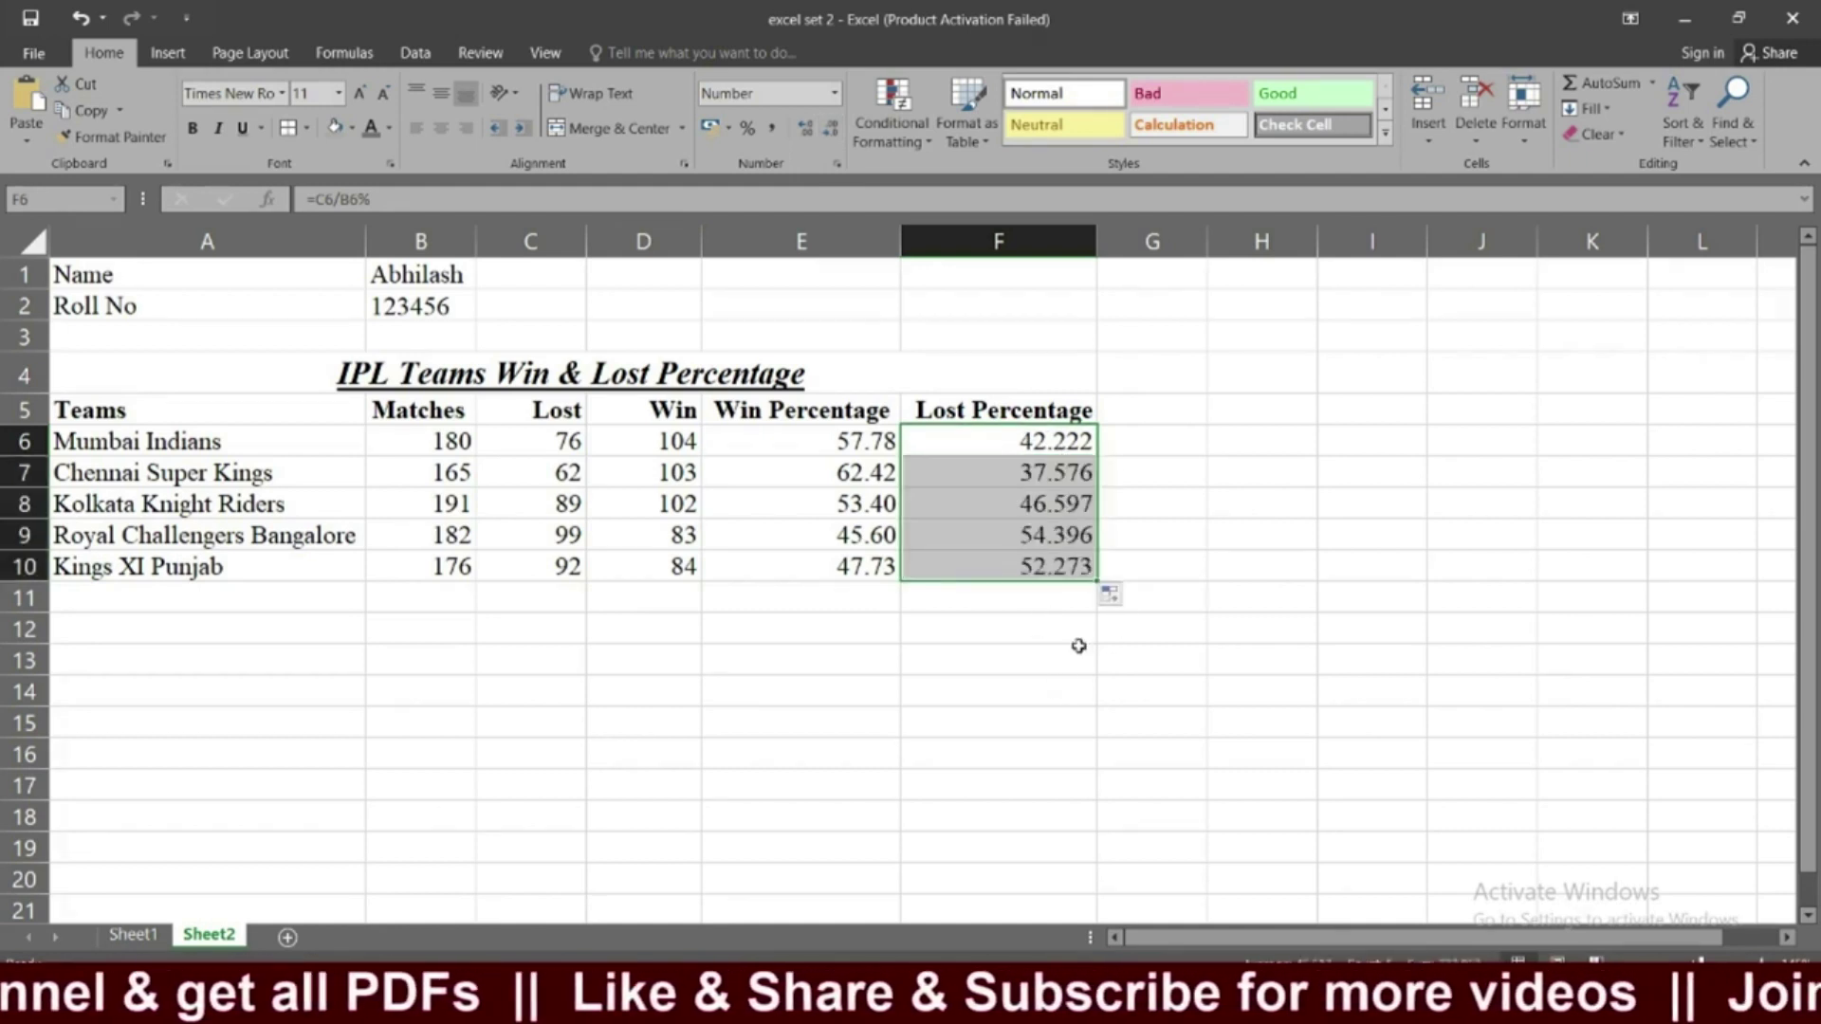
click(520, 576)
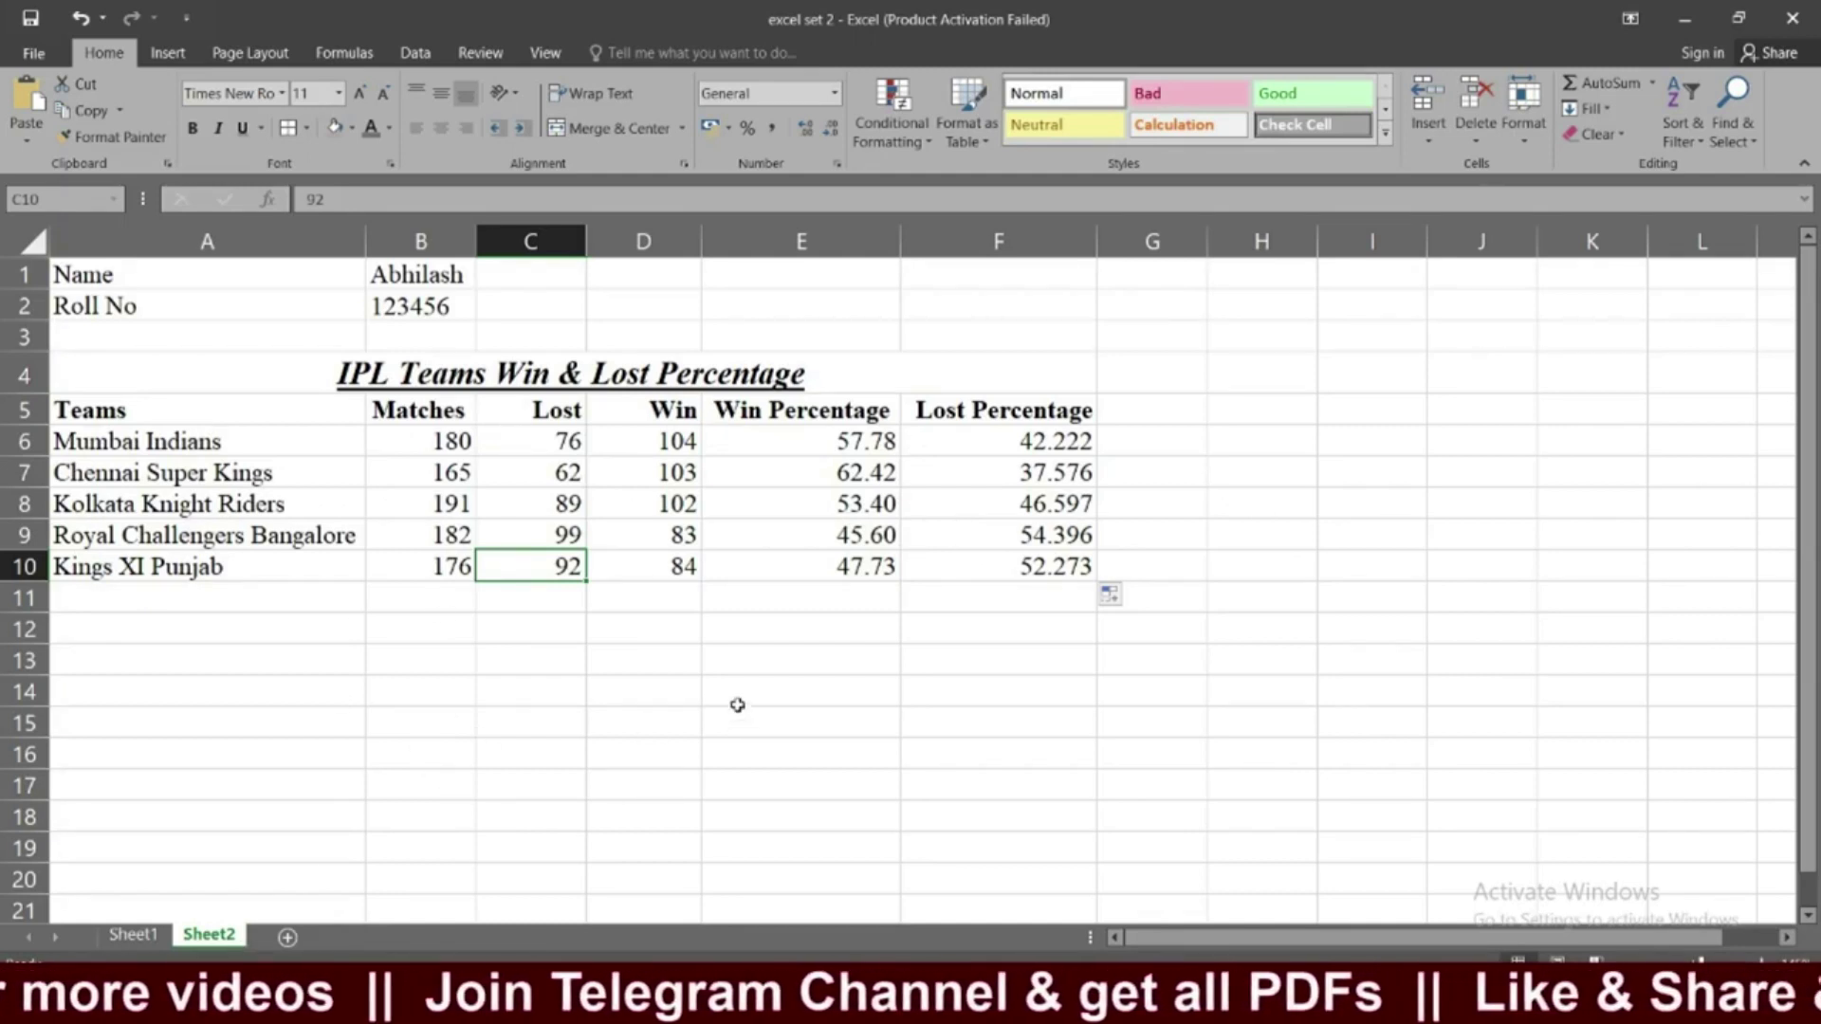
Review the Sheet1 instructions, locating the border requirement in row 22, then return to Sheet2.
click(150, 941)
scroll(360, 683, down, 2)
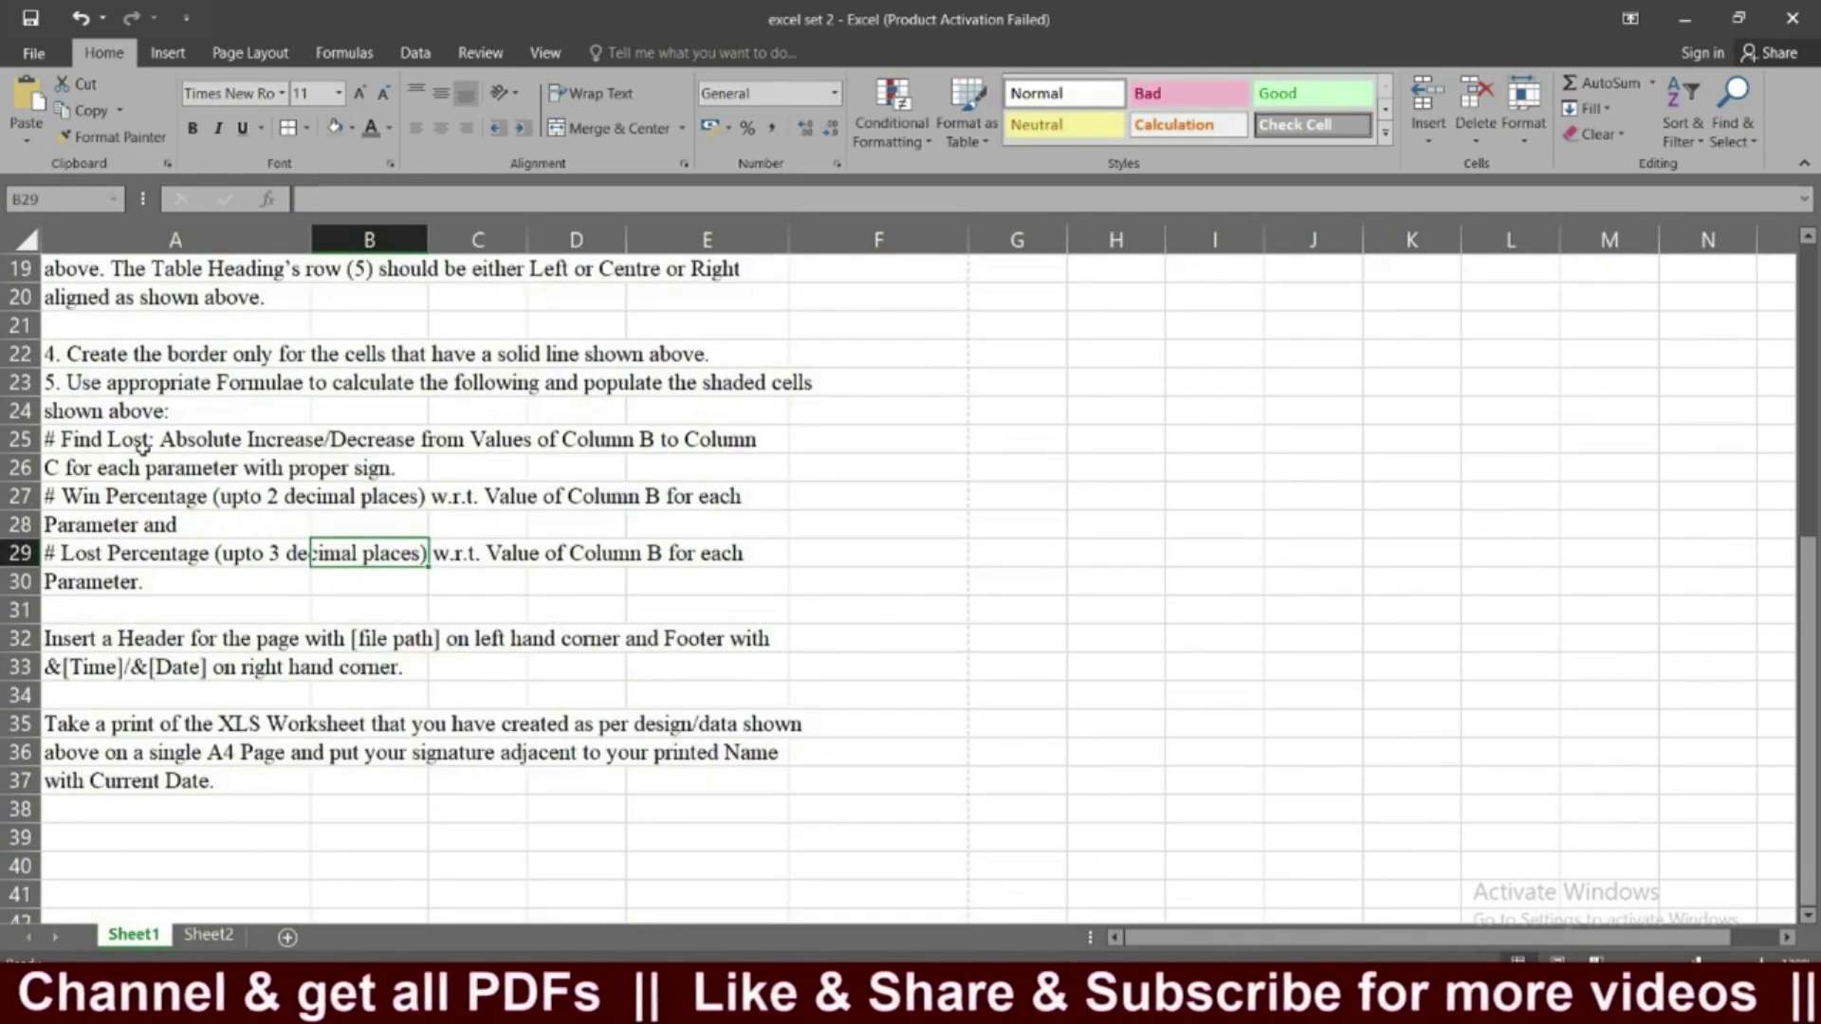
scroll(208, 469, up, 1)
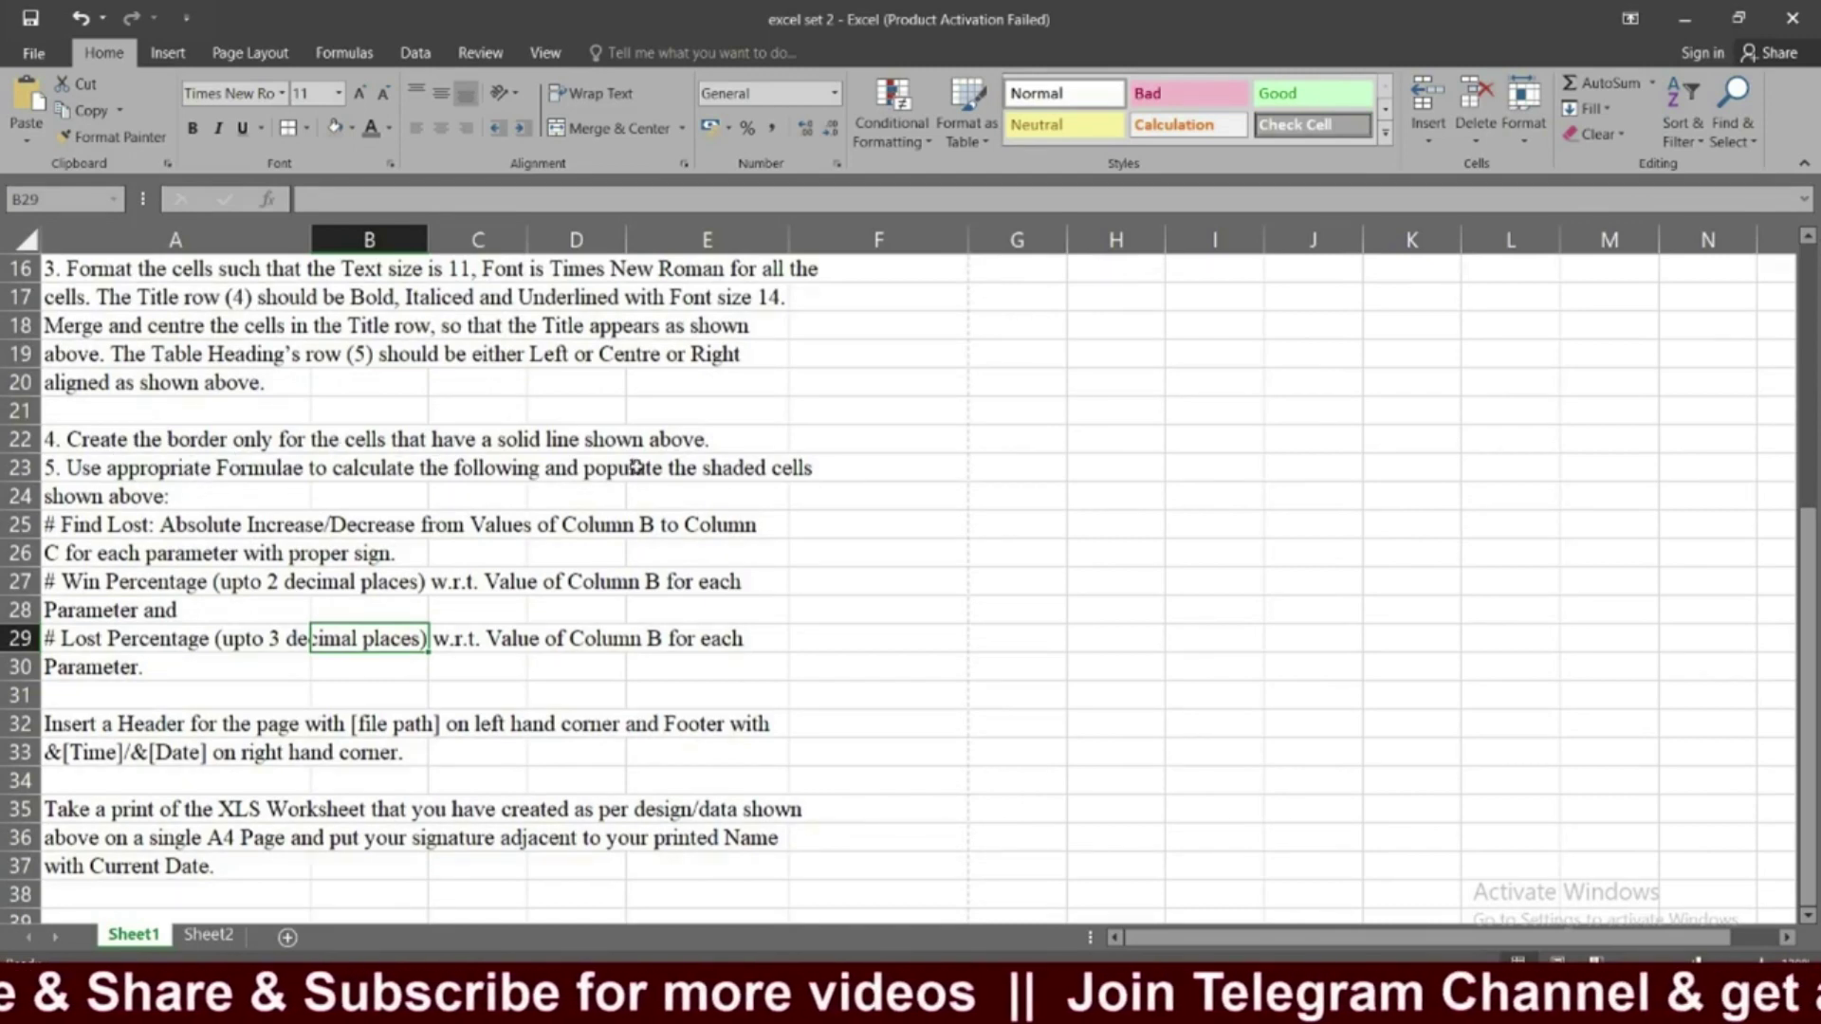
scroll(711, 474, up, 5)
click(1138, 531)
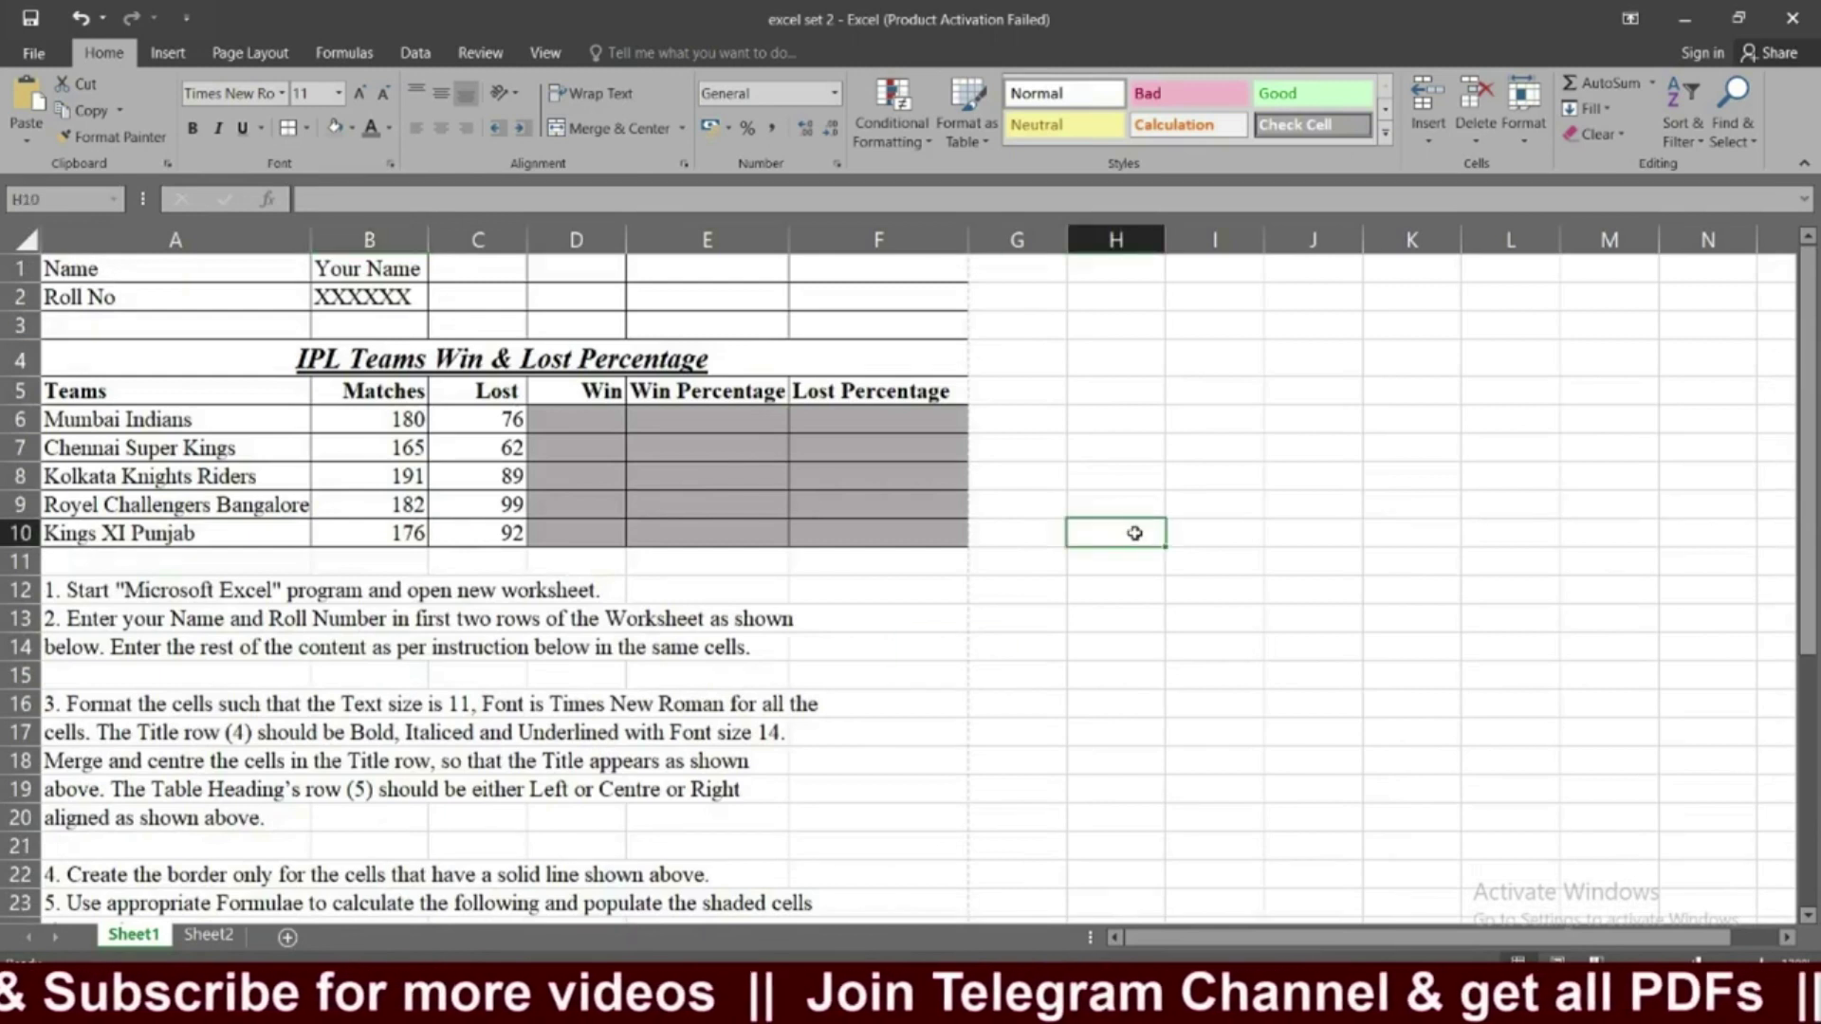
click(903, 649)
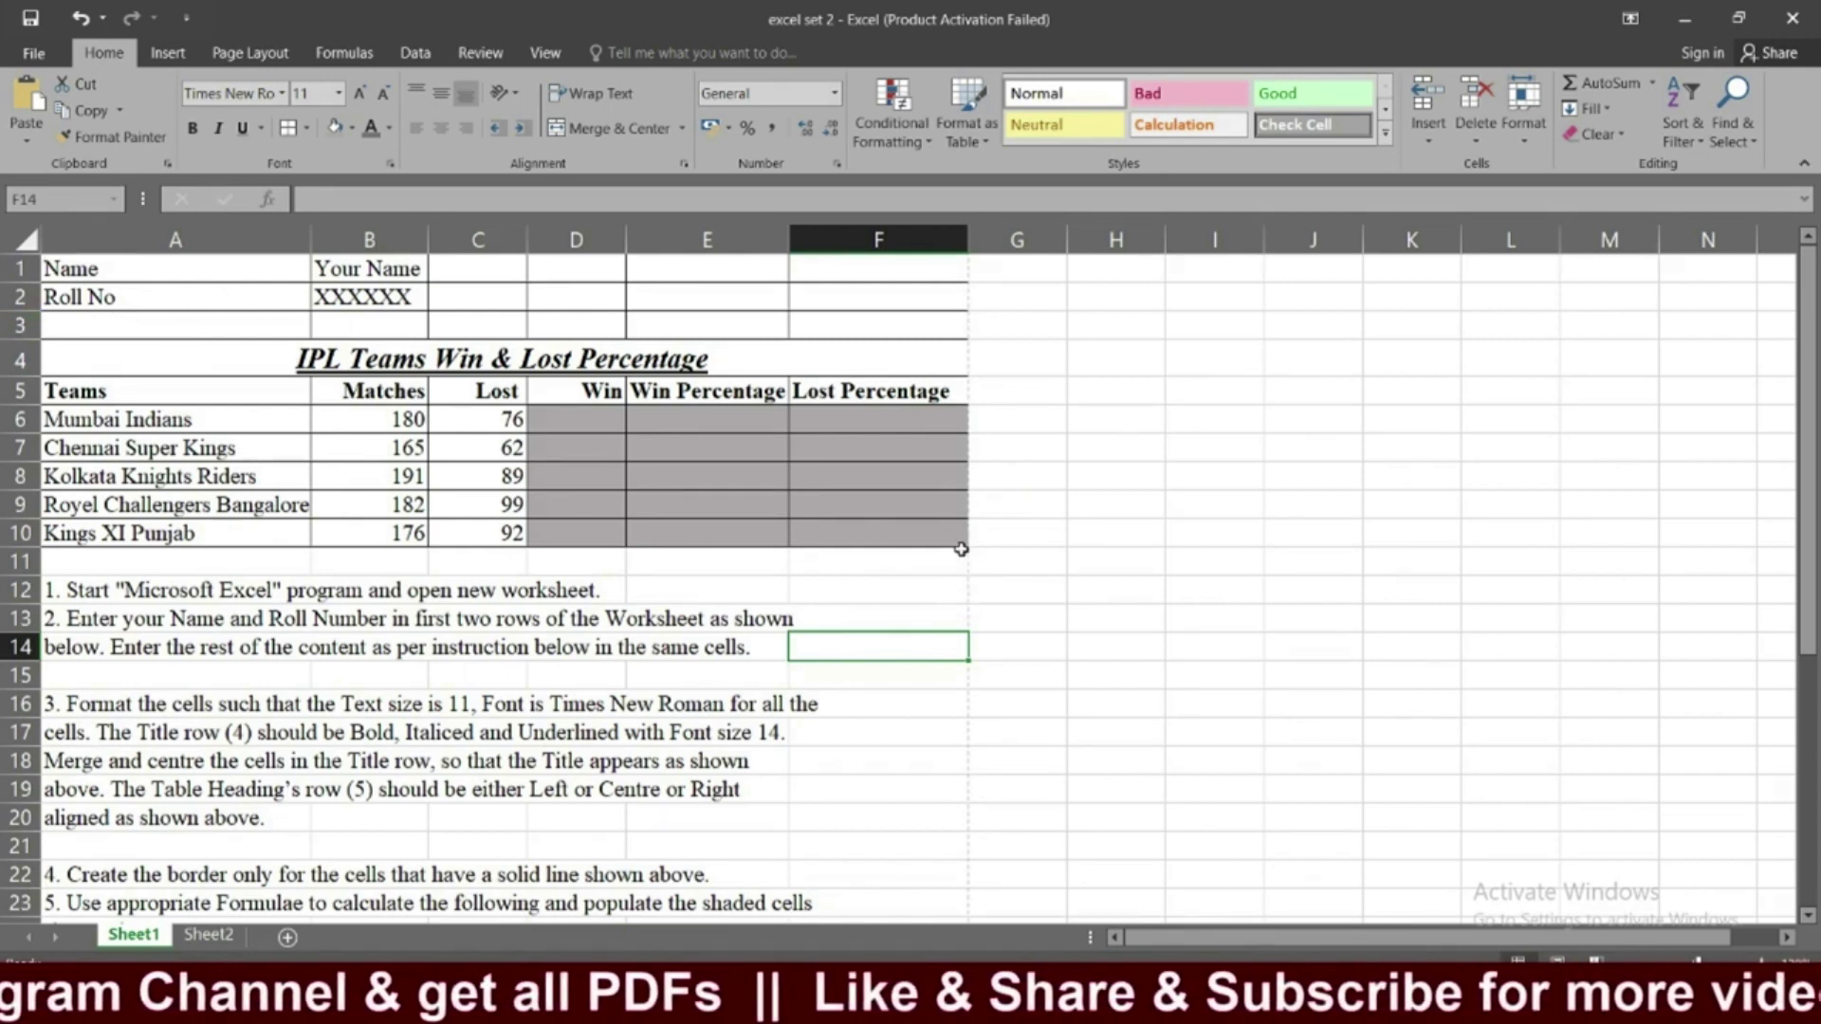
click(927, 589)
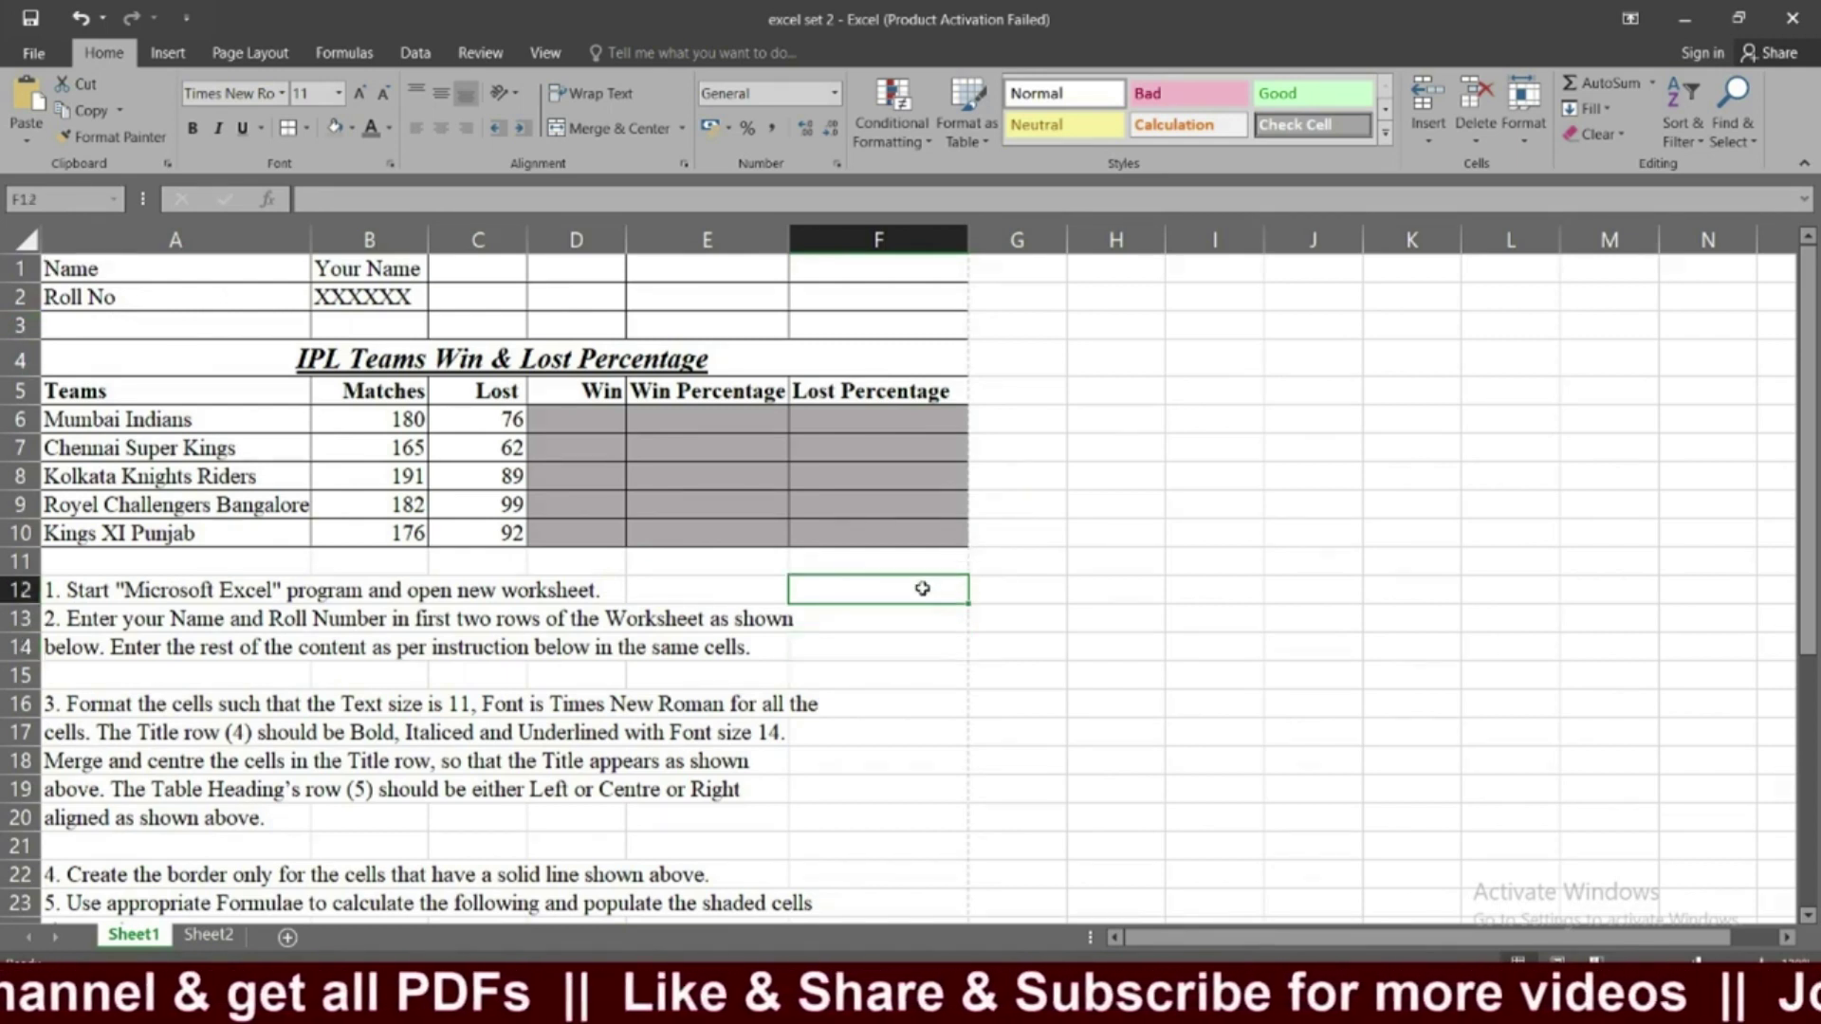
click(913, 638)
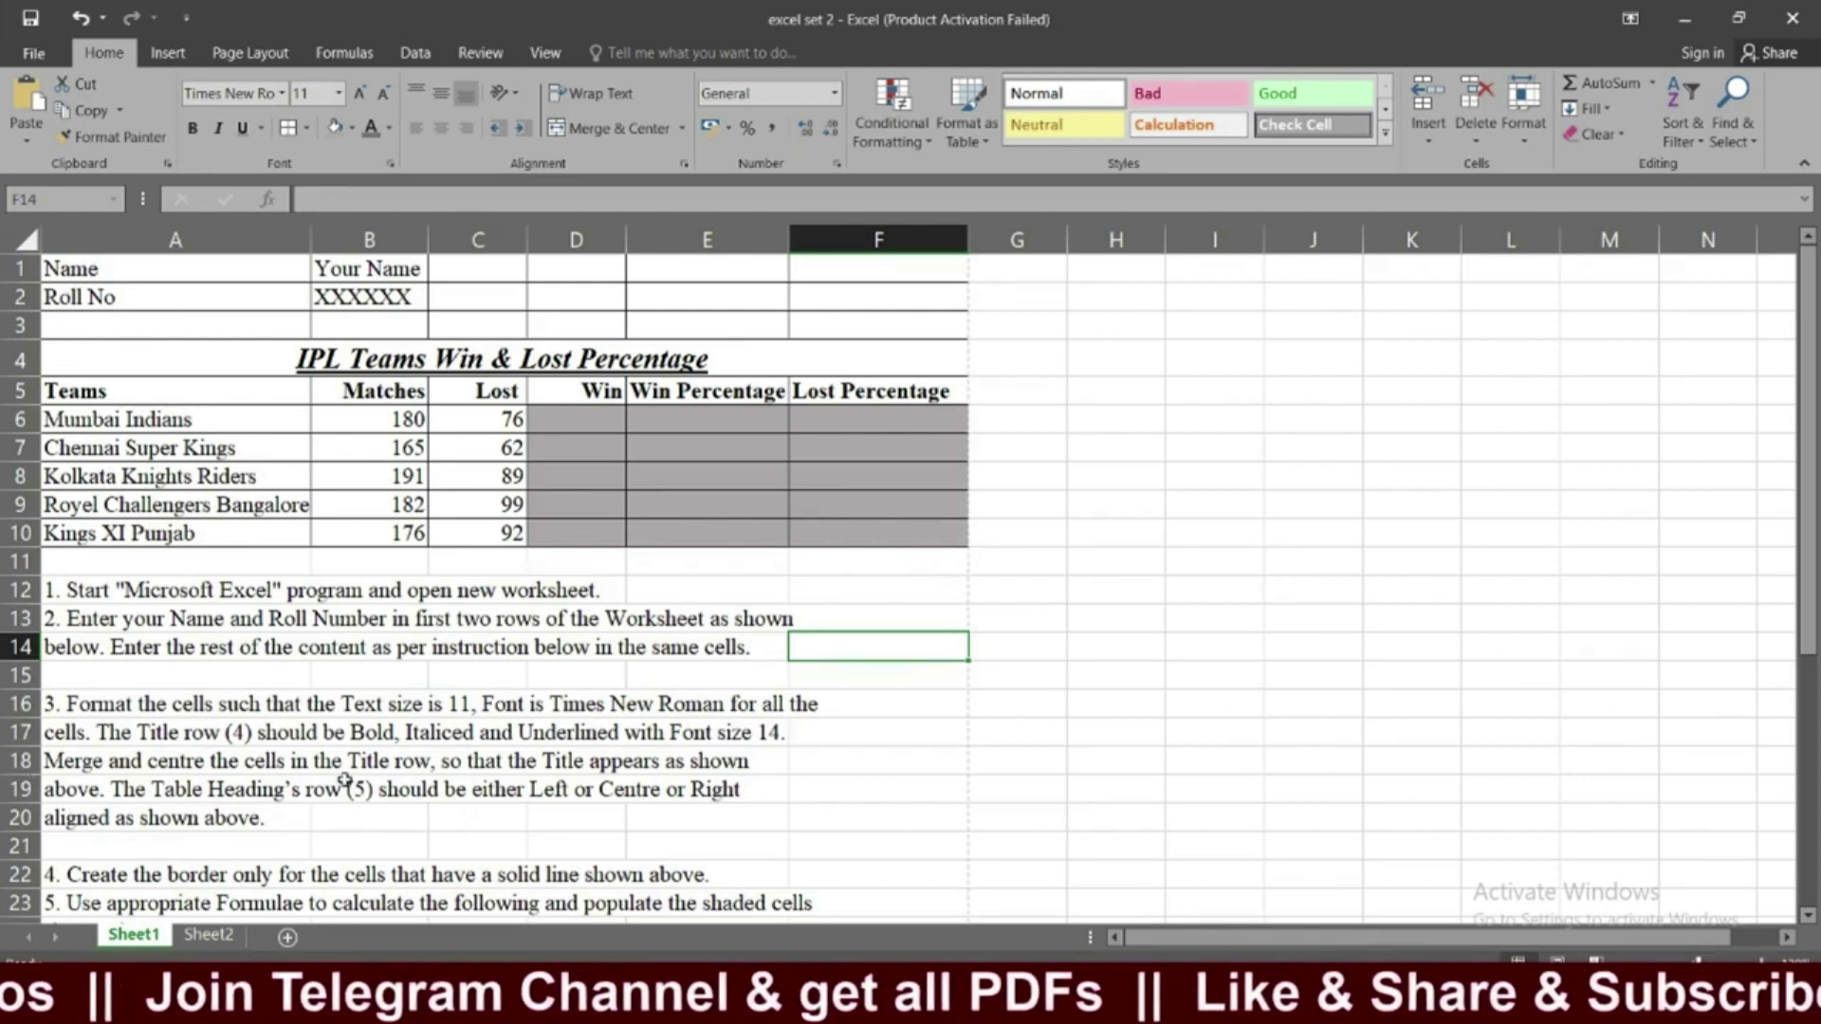
click(361, 882)
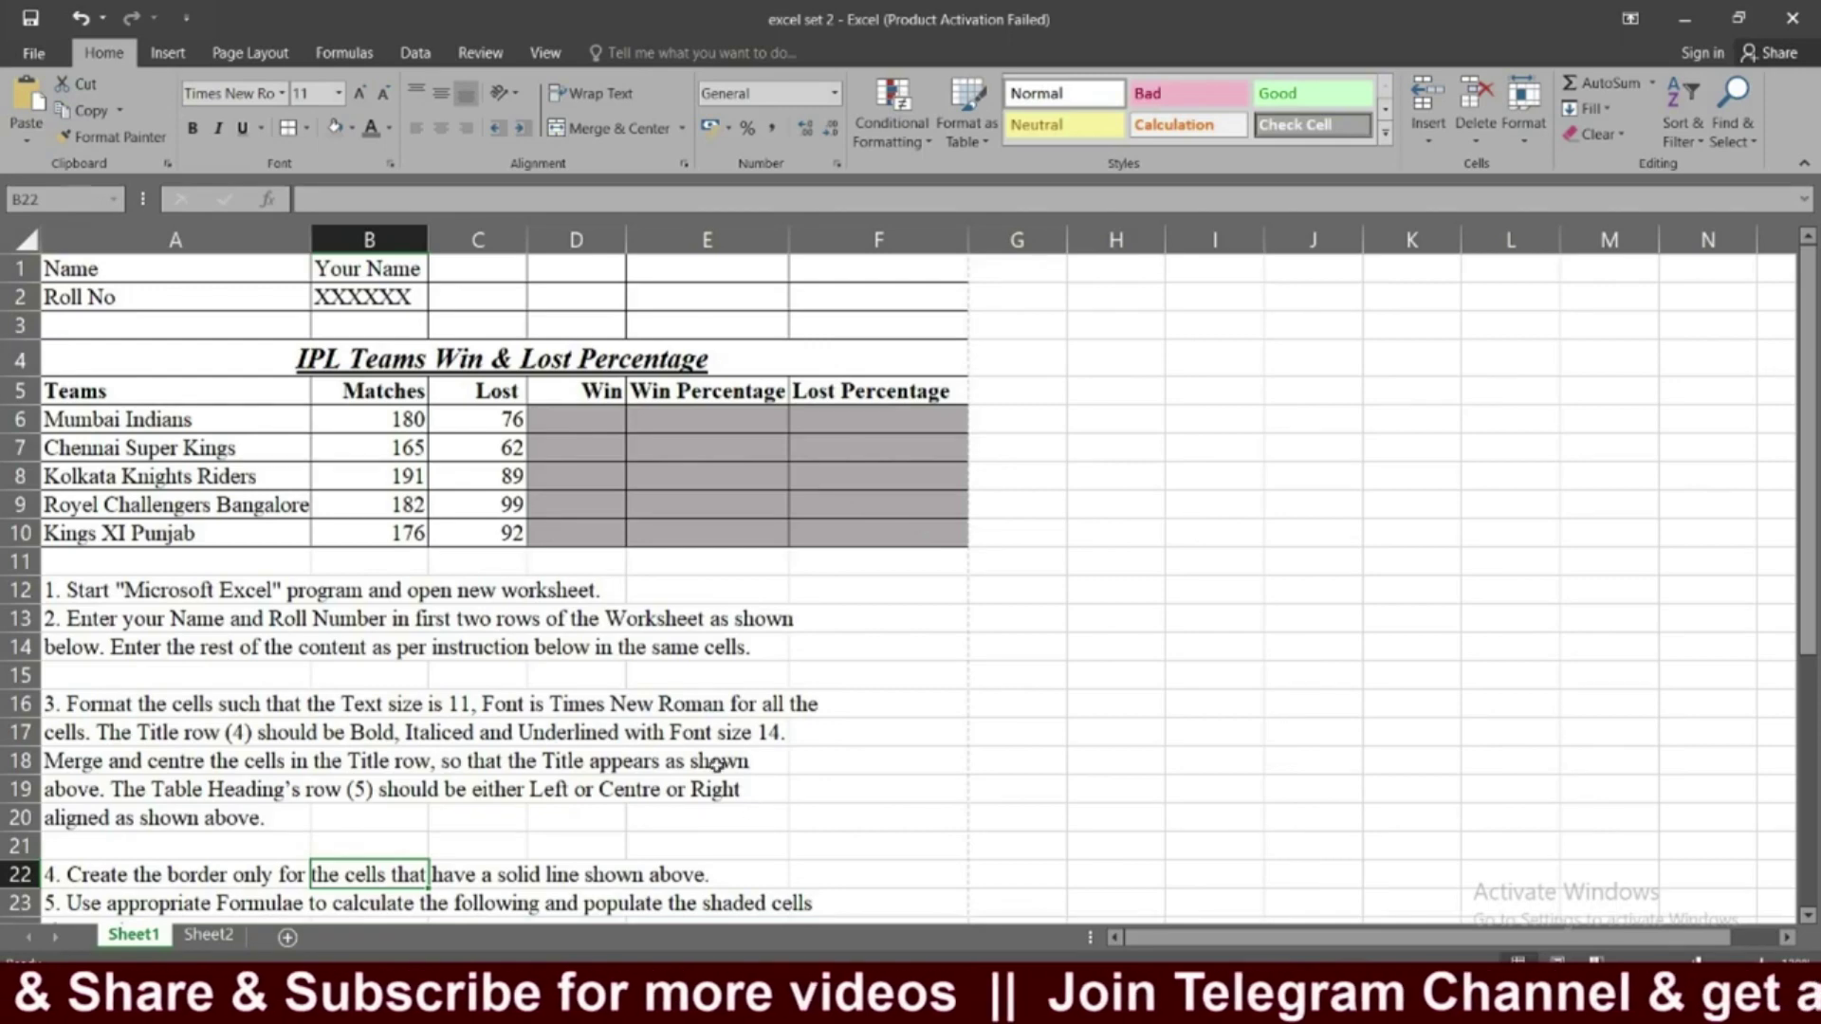
scroll(645, 754, down, 1)
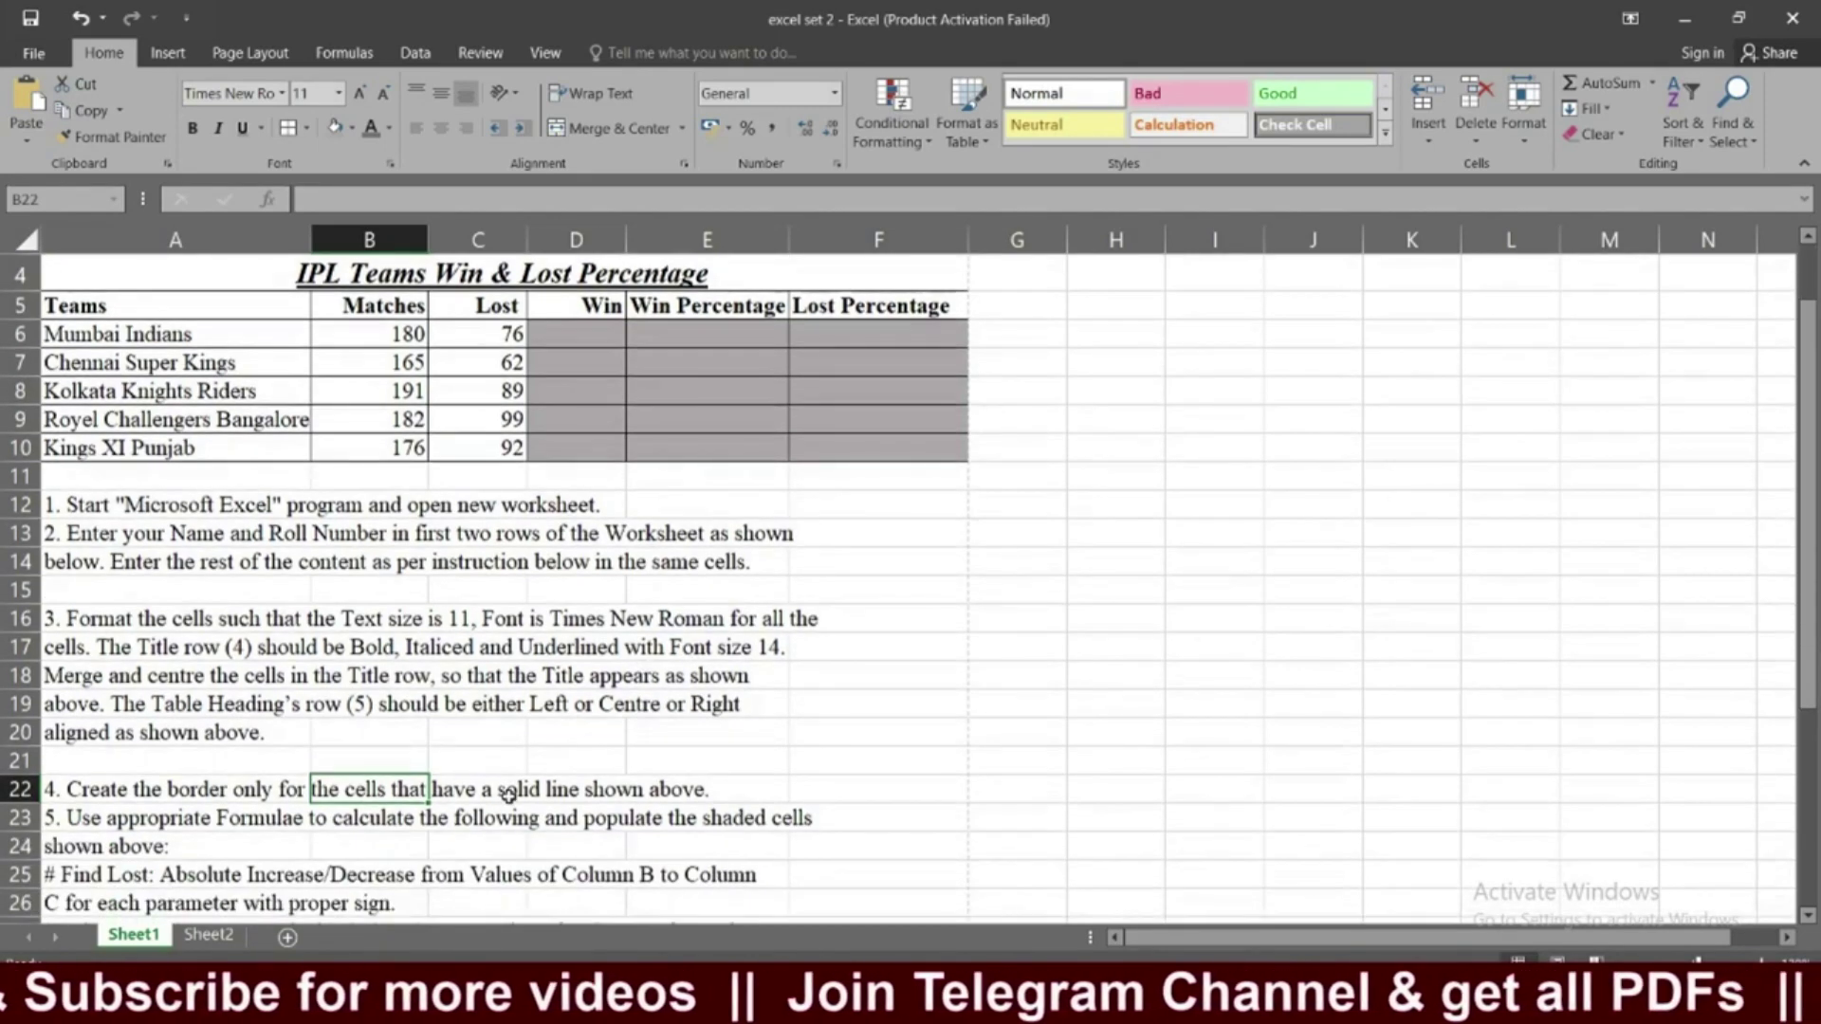
click(513, 793)
scroll(513, 793, up, 1)
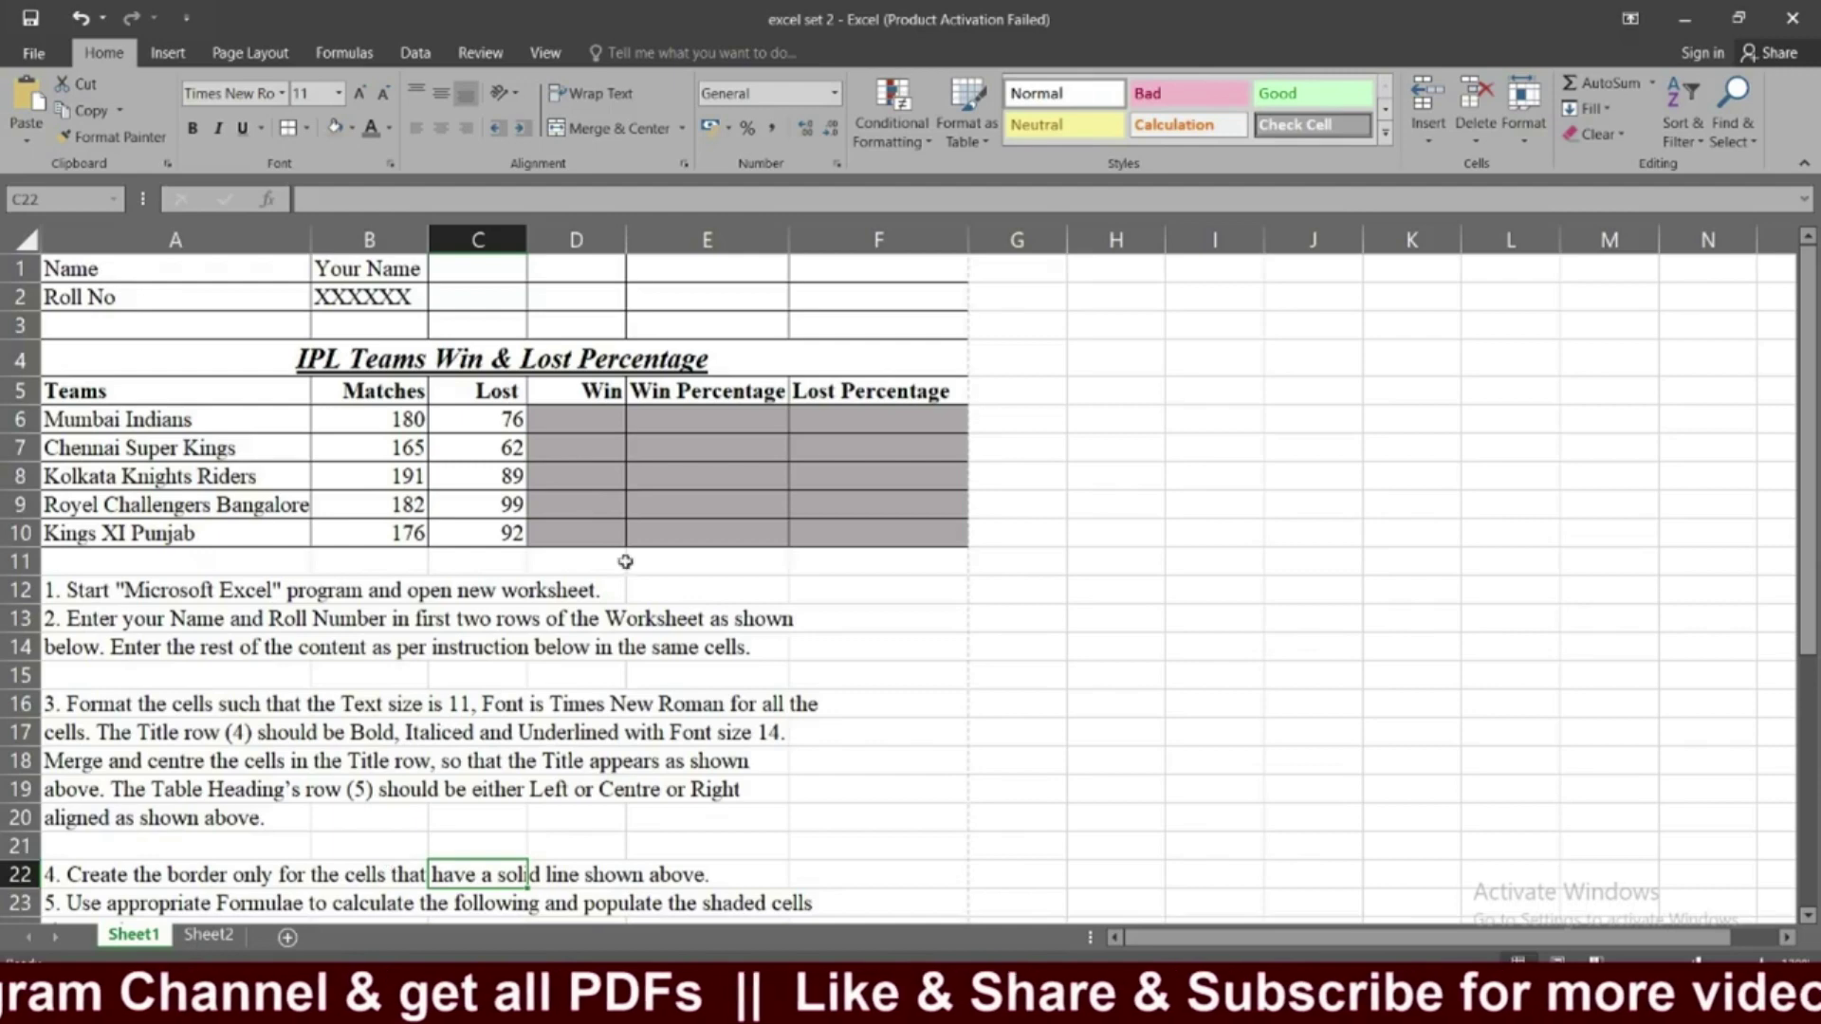
click(208, 936)
Apply All Borders to every cell of the IPL table on Sheet2.
drag(85, 305, 825, 566)
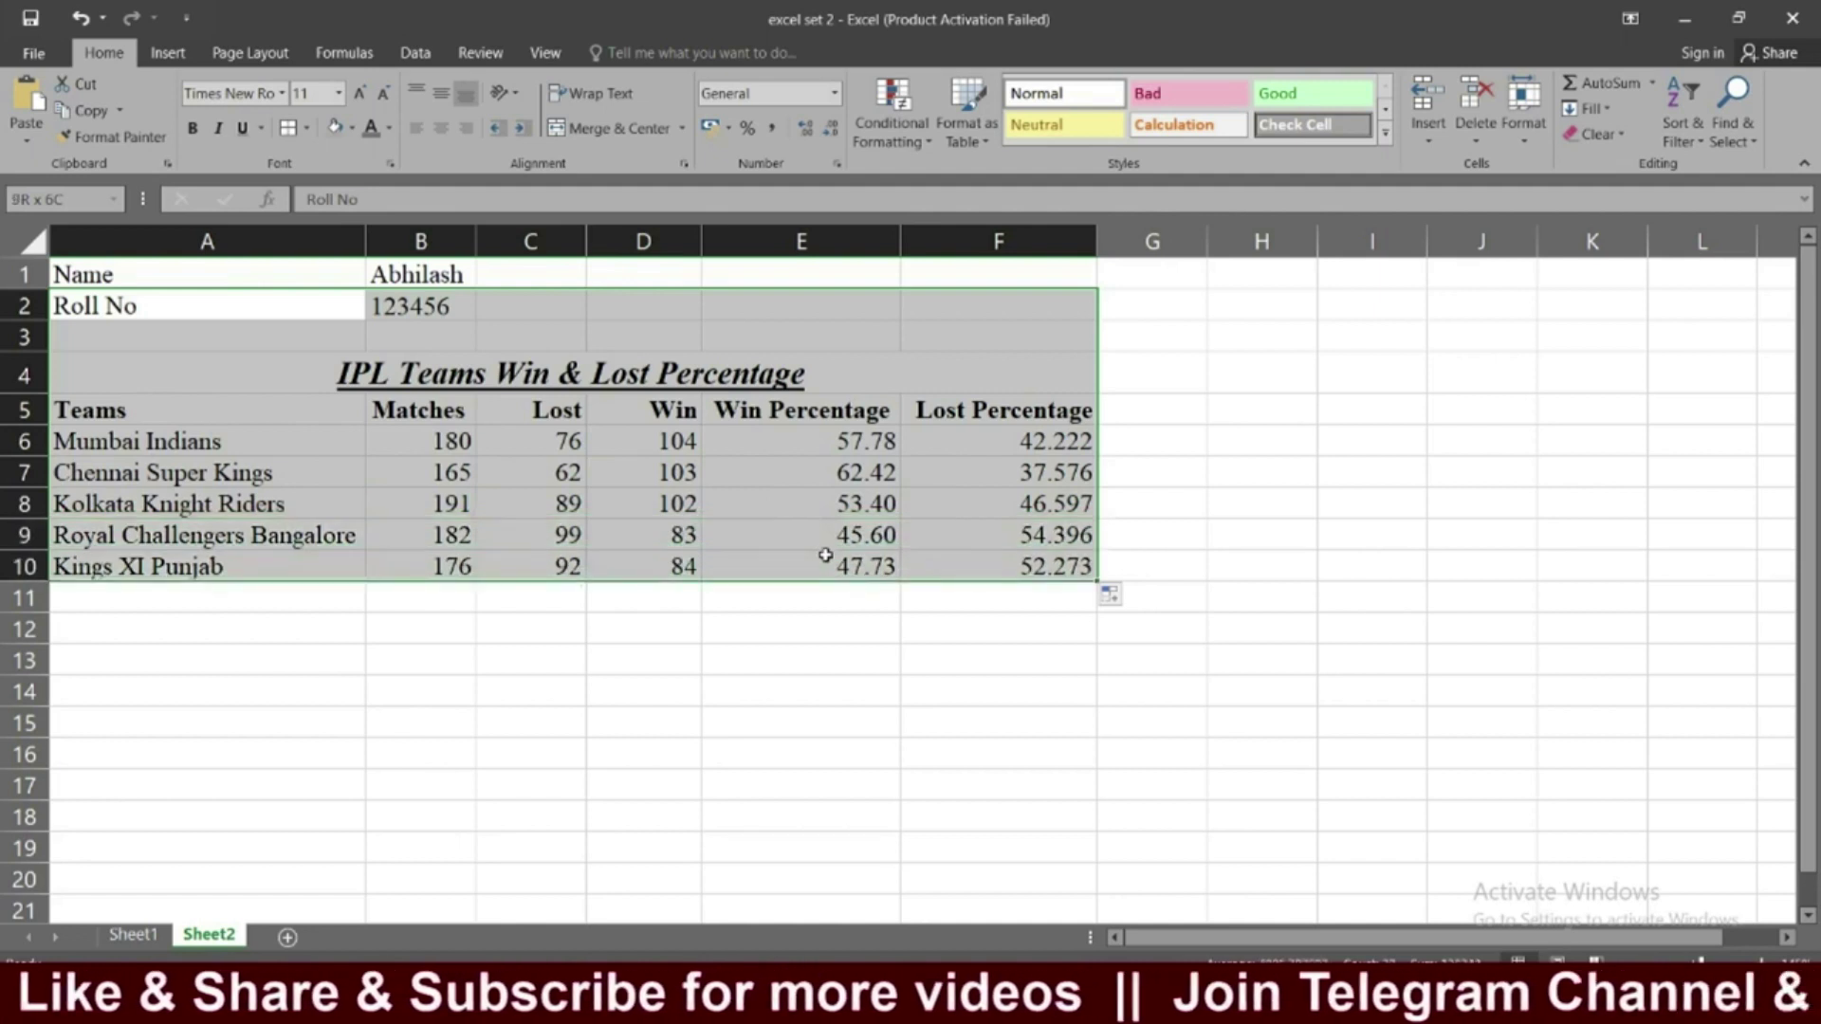
click(310, 128)
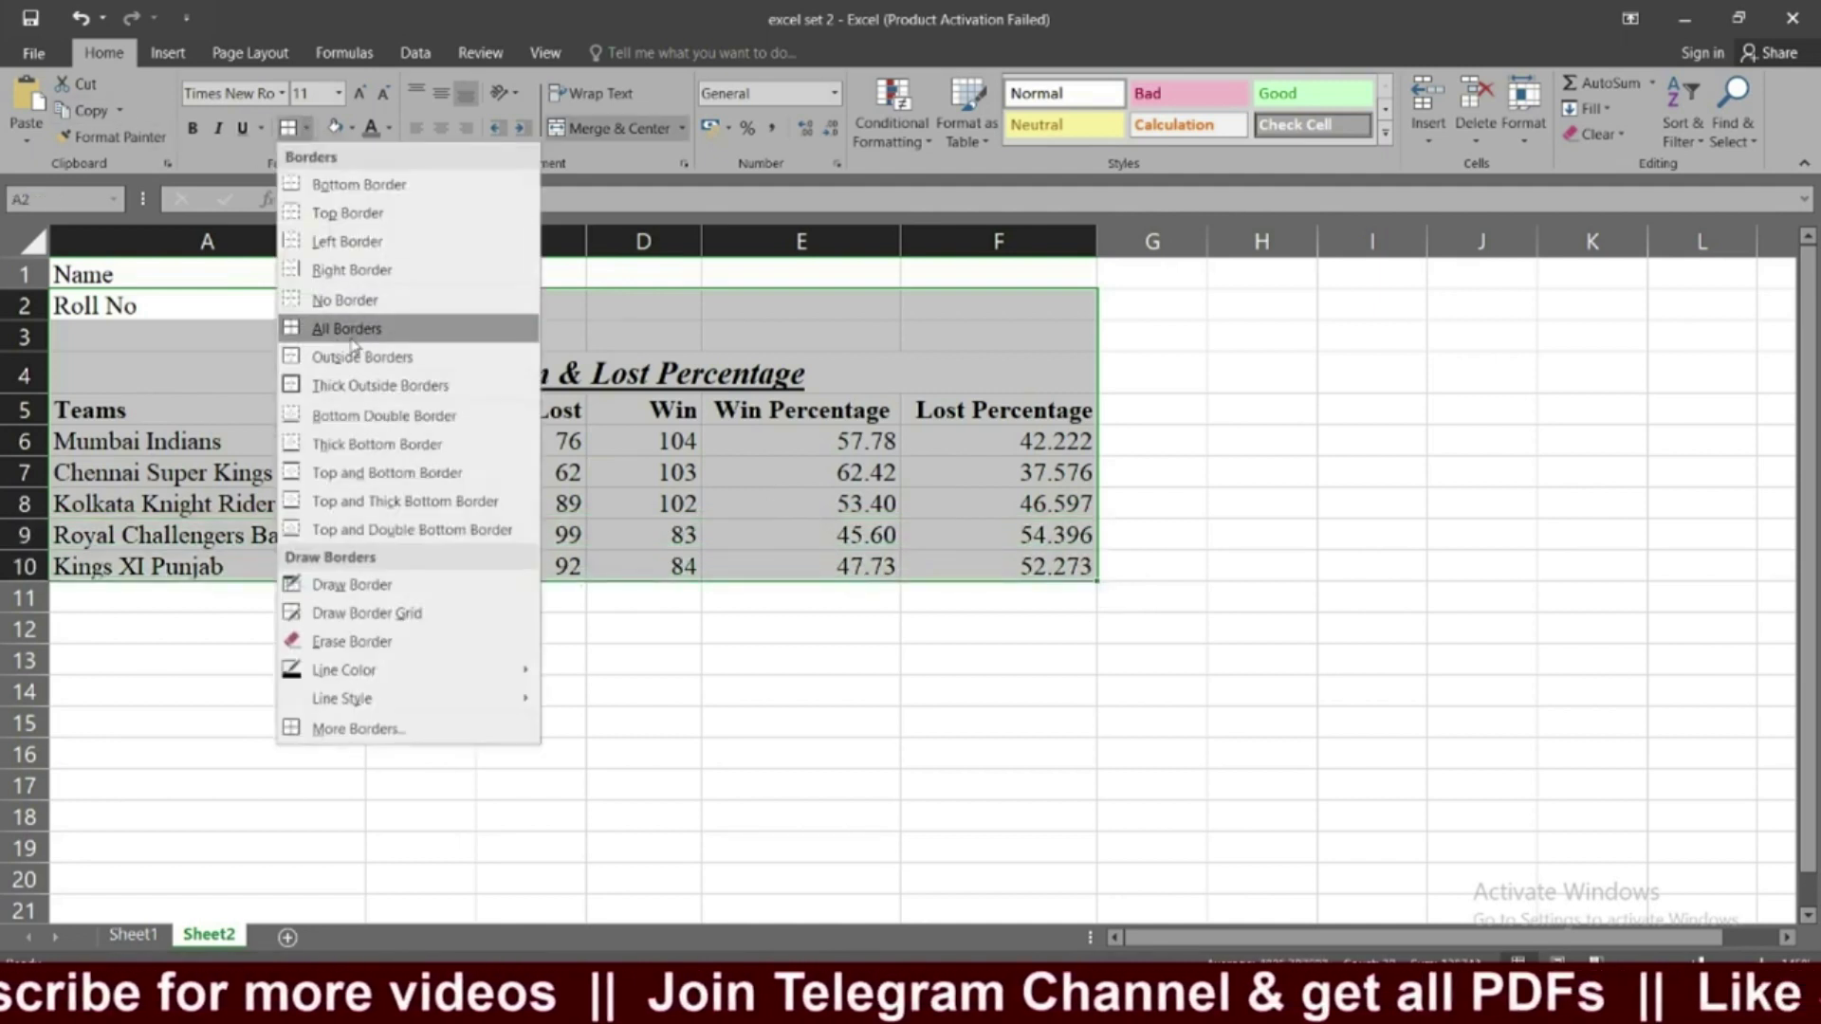
click(353, 328)
click(603, 667)
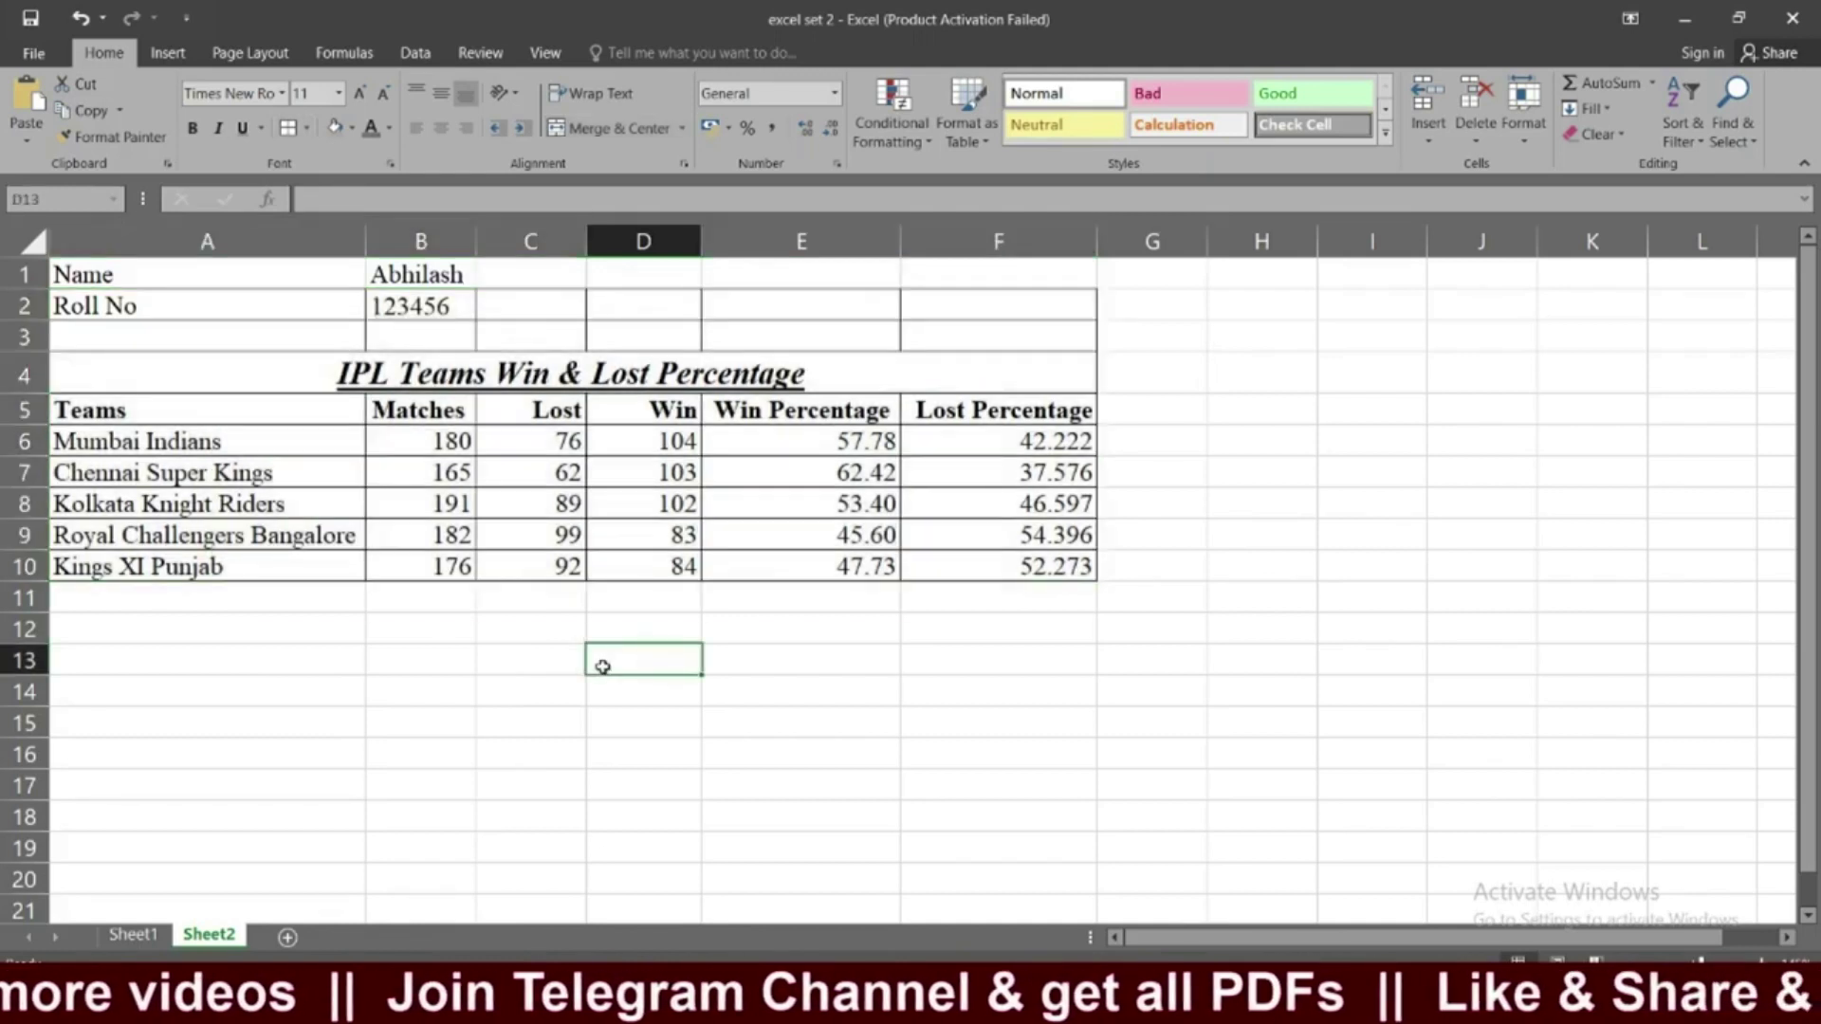
click(489, 274)
mouse_move(735, 334)
mouse_down()
mouse_move(754, 382)
mouse_move(853, 467)
mouse_move(851, 534)
mouse_up()
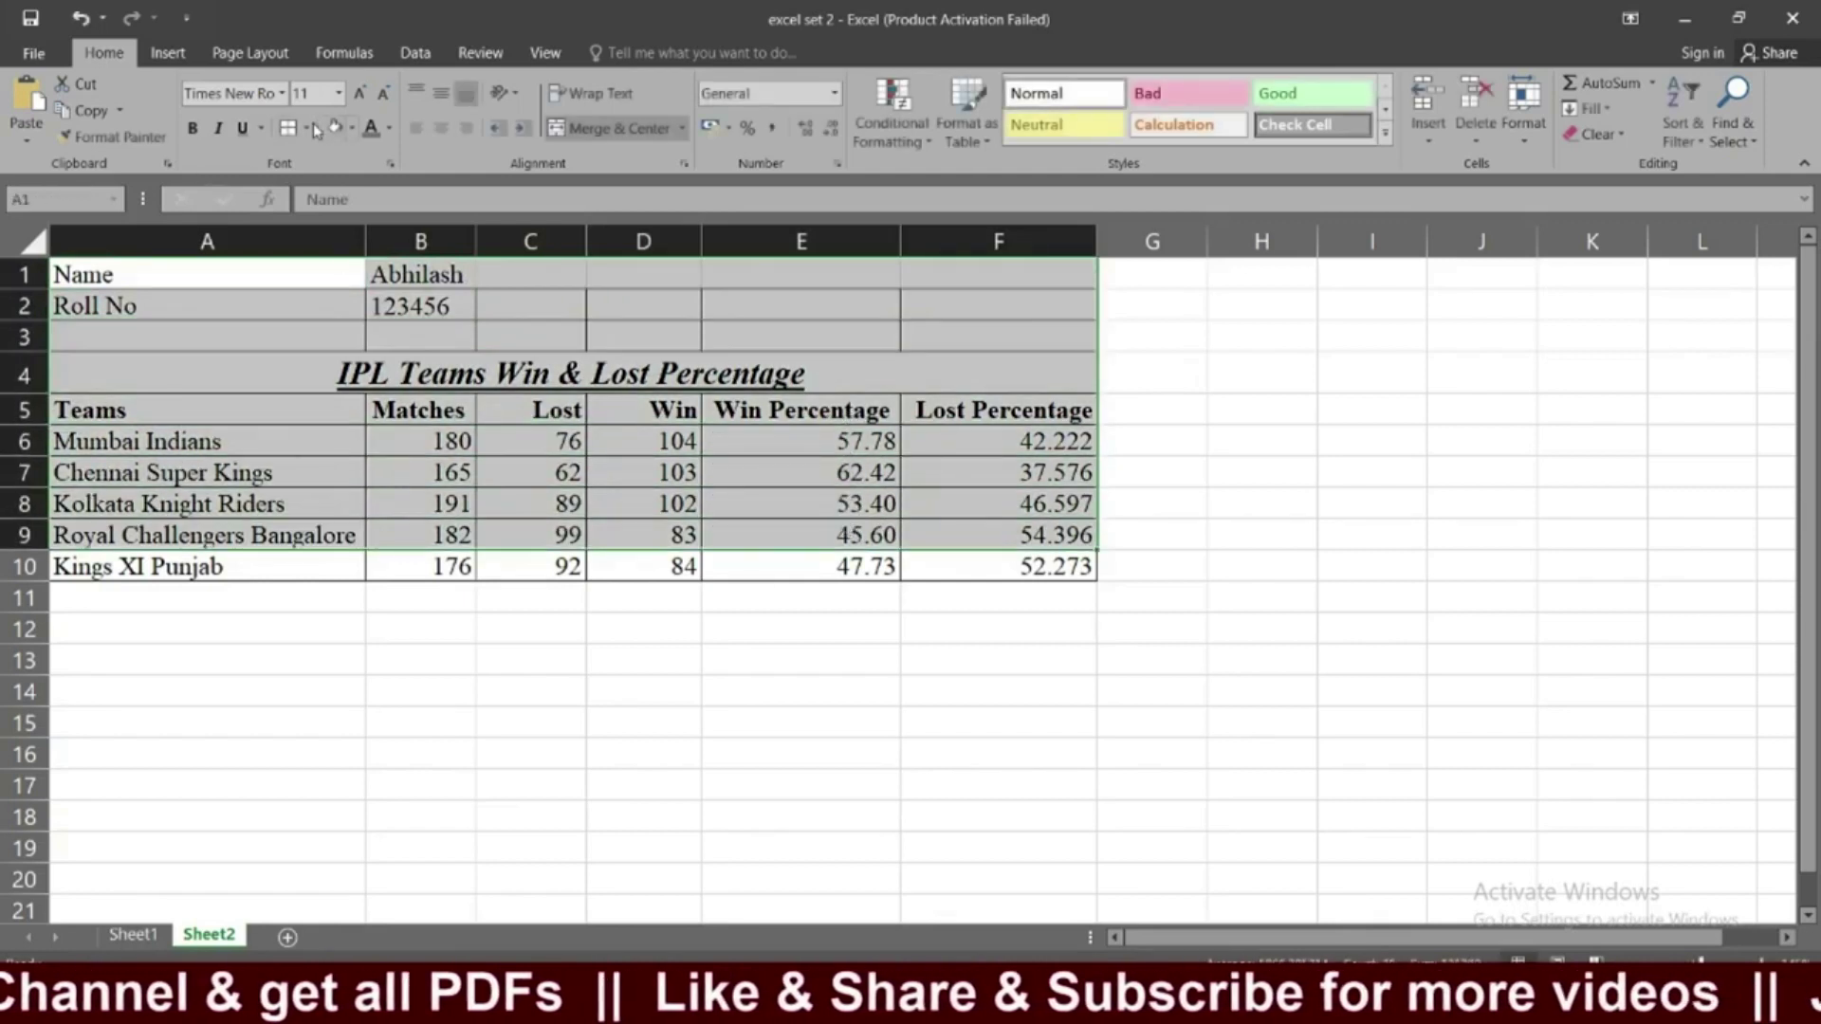
click(444, 567)
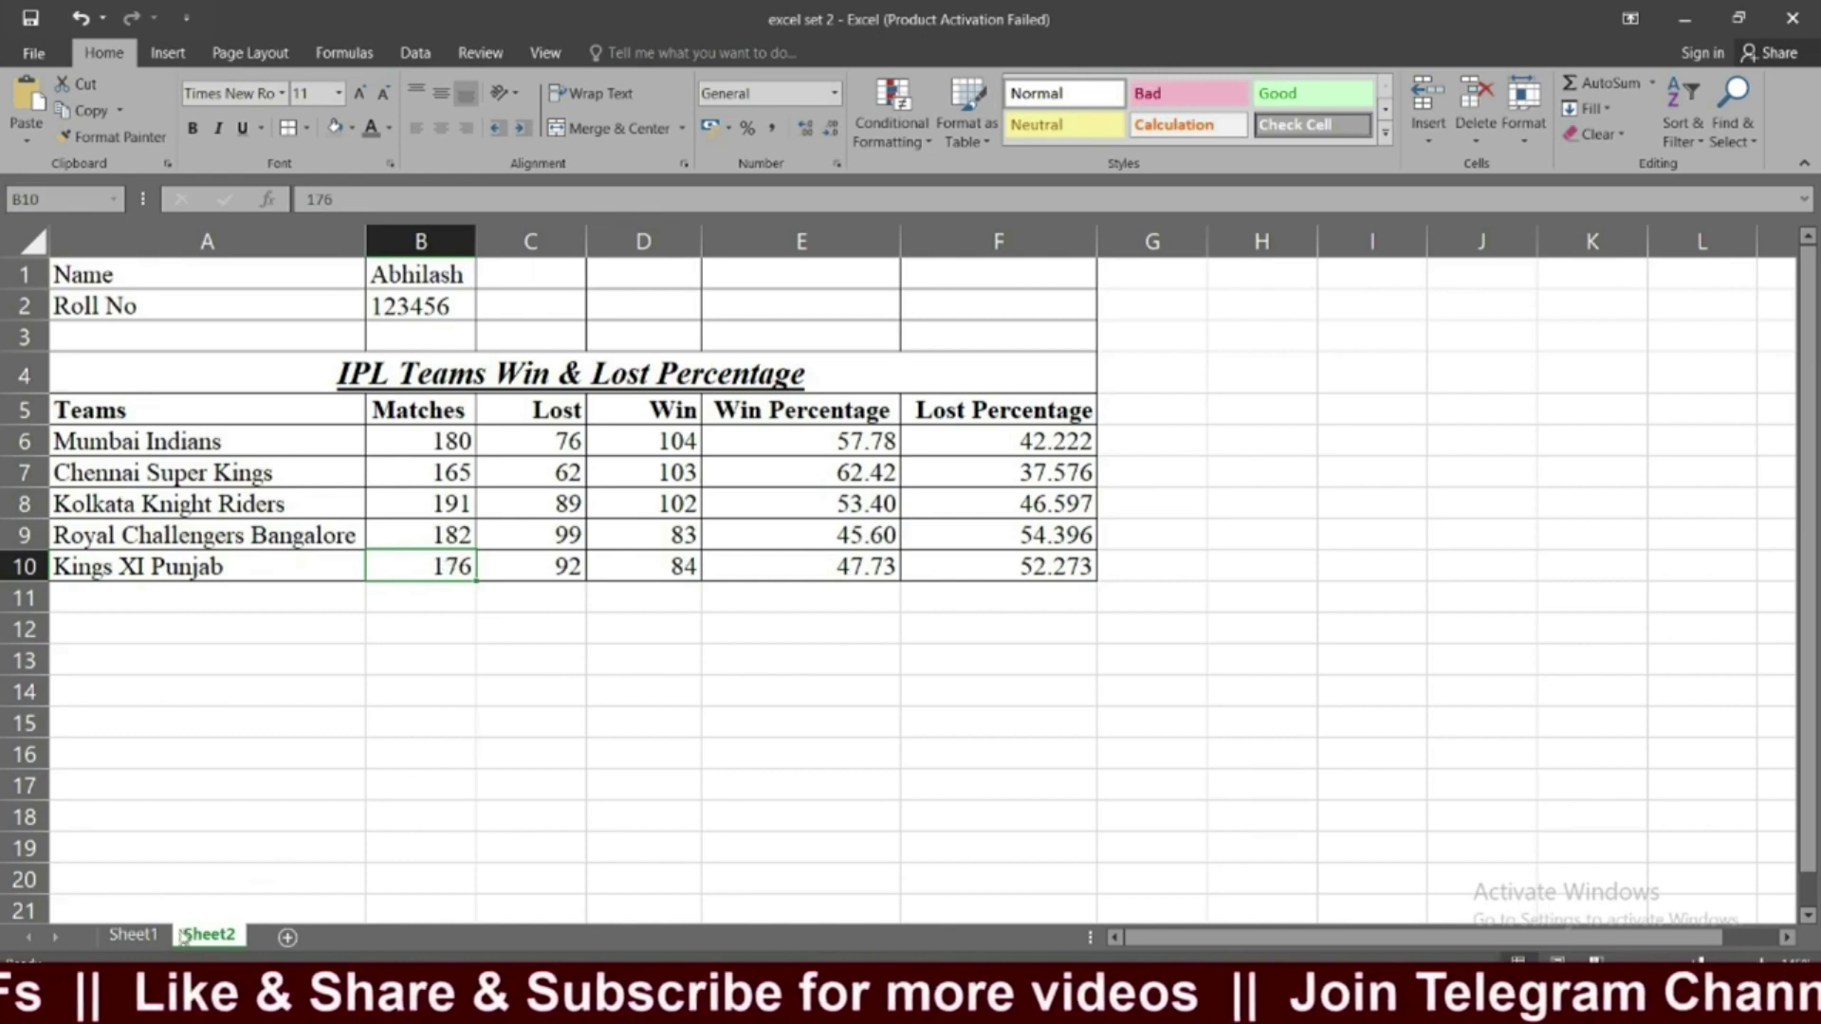
Go back to Sheet1 and scroll through the assignment instructions.
click(152, 935)
scroll(237, 579, down, 1)
scroll(233, 569, down, 1)
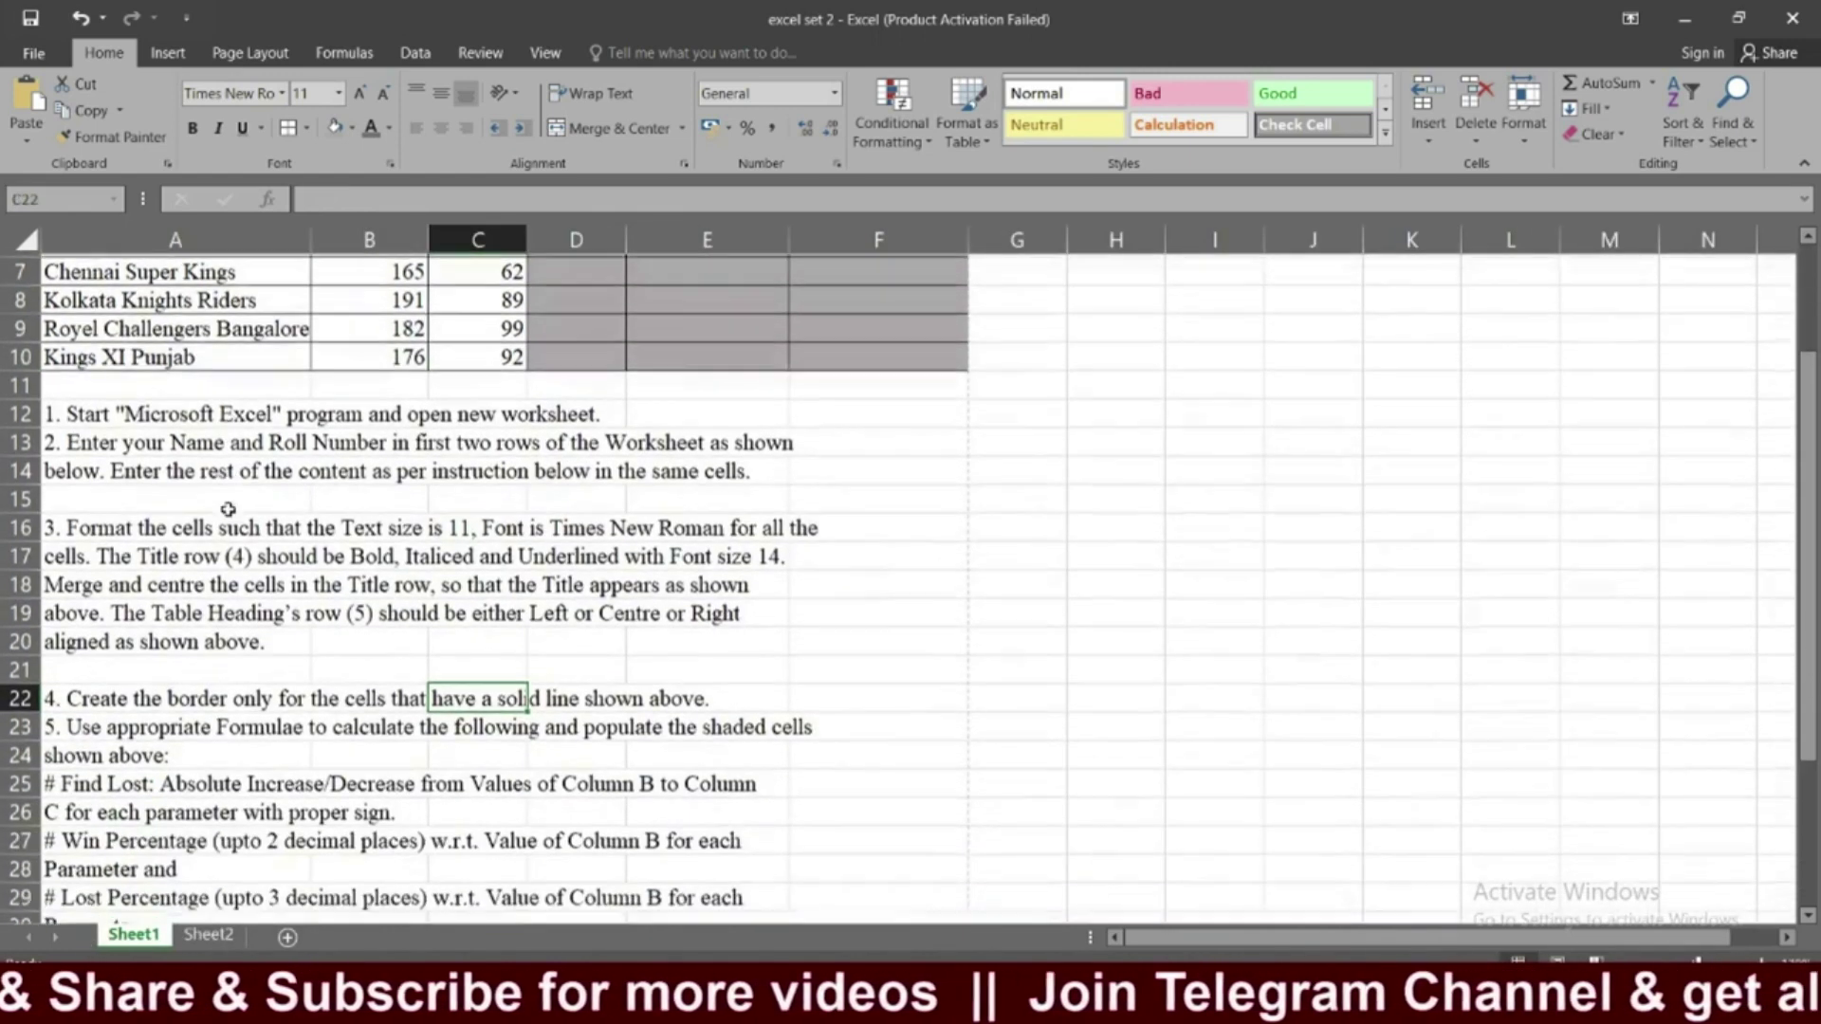
Put the workbook's file path, C:\Users\Admin\Desktop\excel set 2, in Sheet2's left page header.
scroll(287, 658, down, 1)
scroll(287, 658, down, 1)
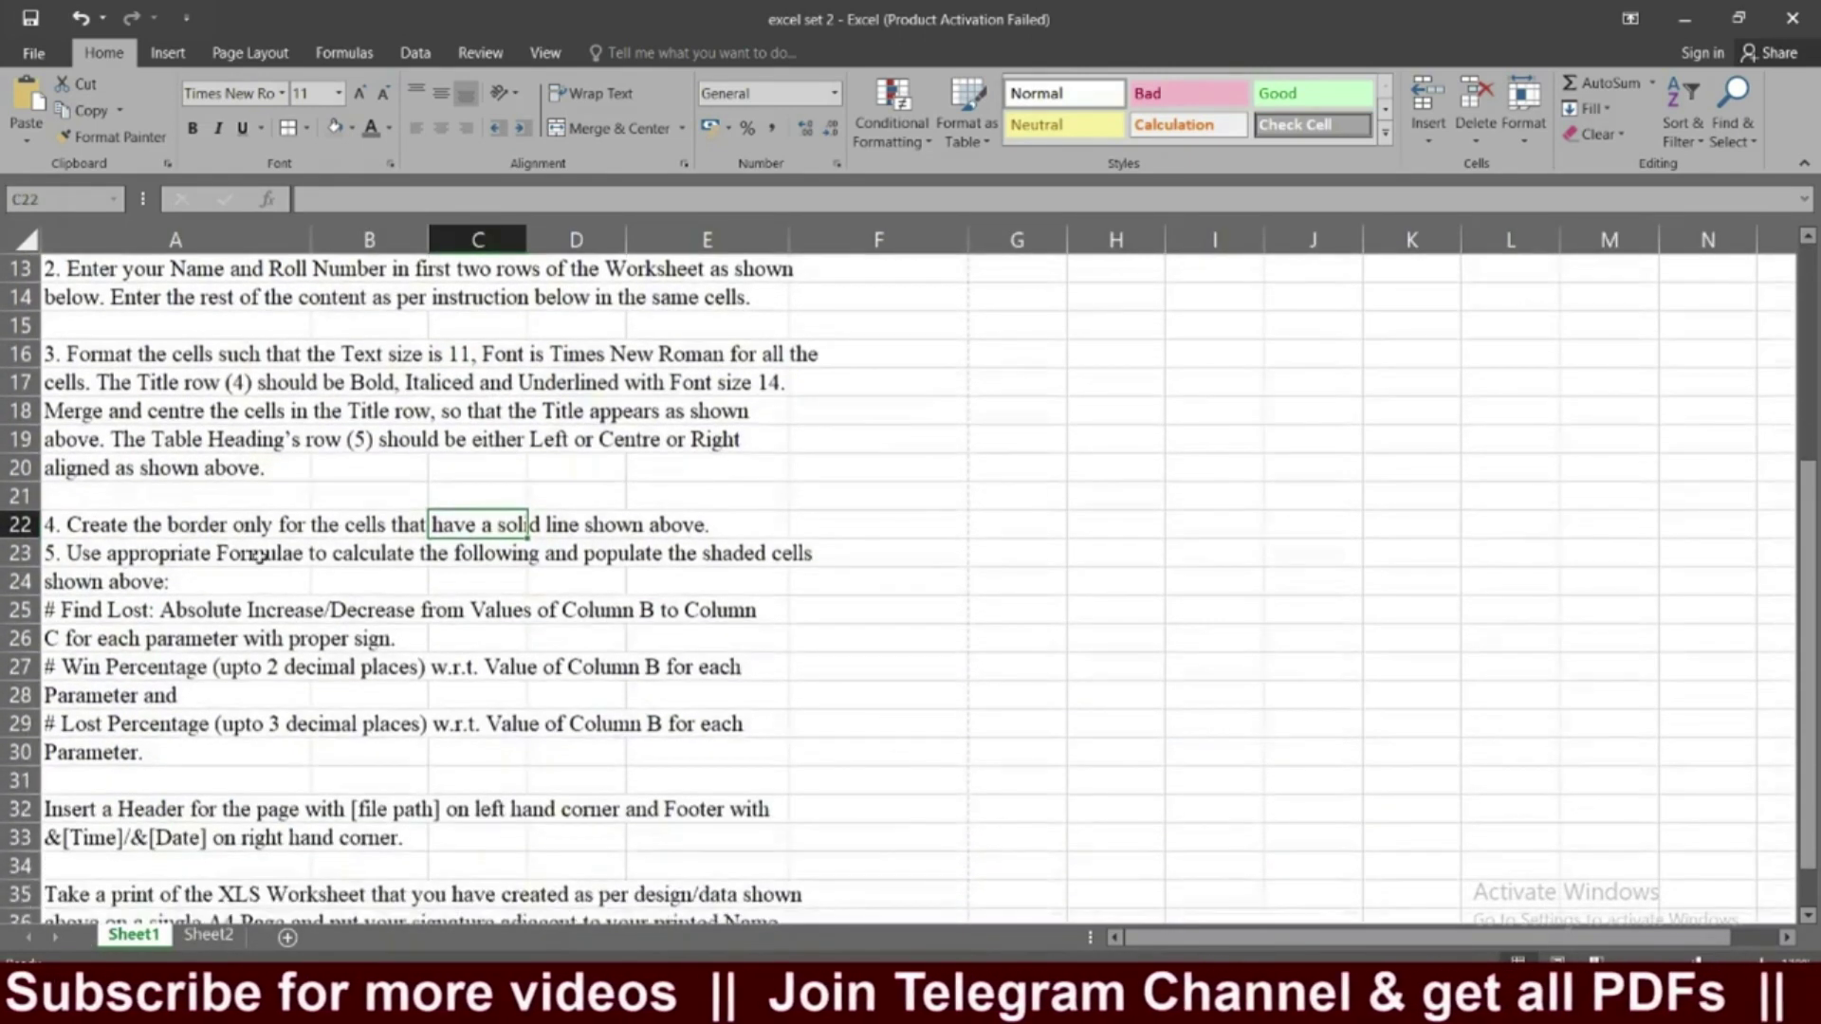
scroll(200, 583, down, 1)
scroll(190, 592, down, 1)
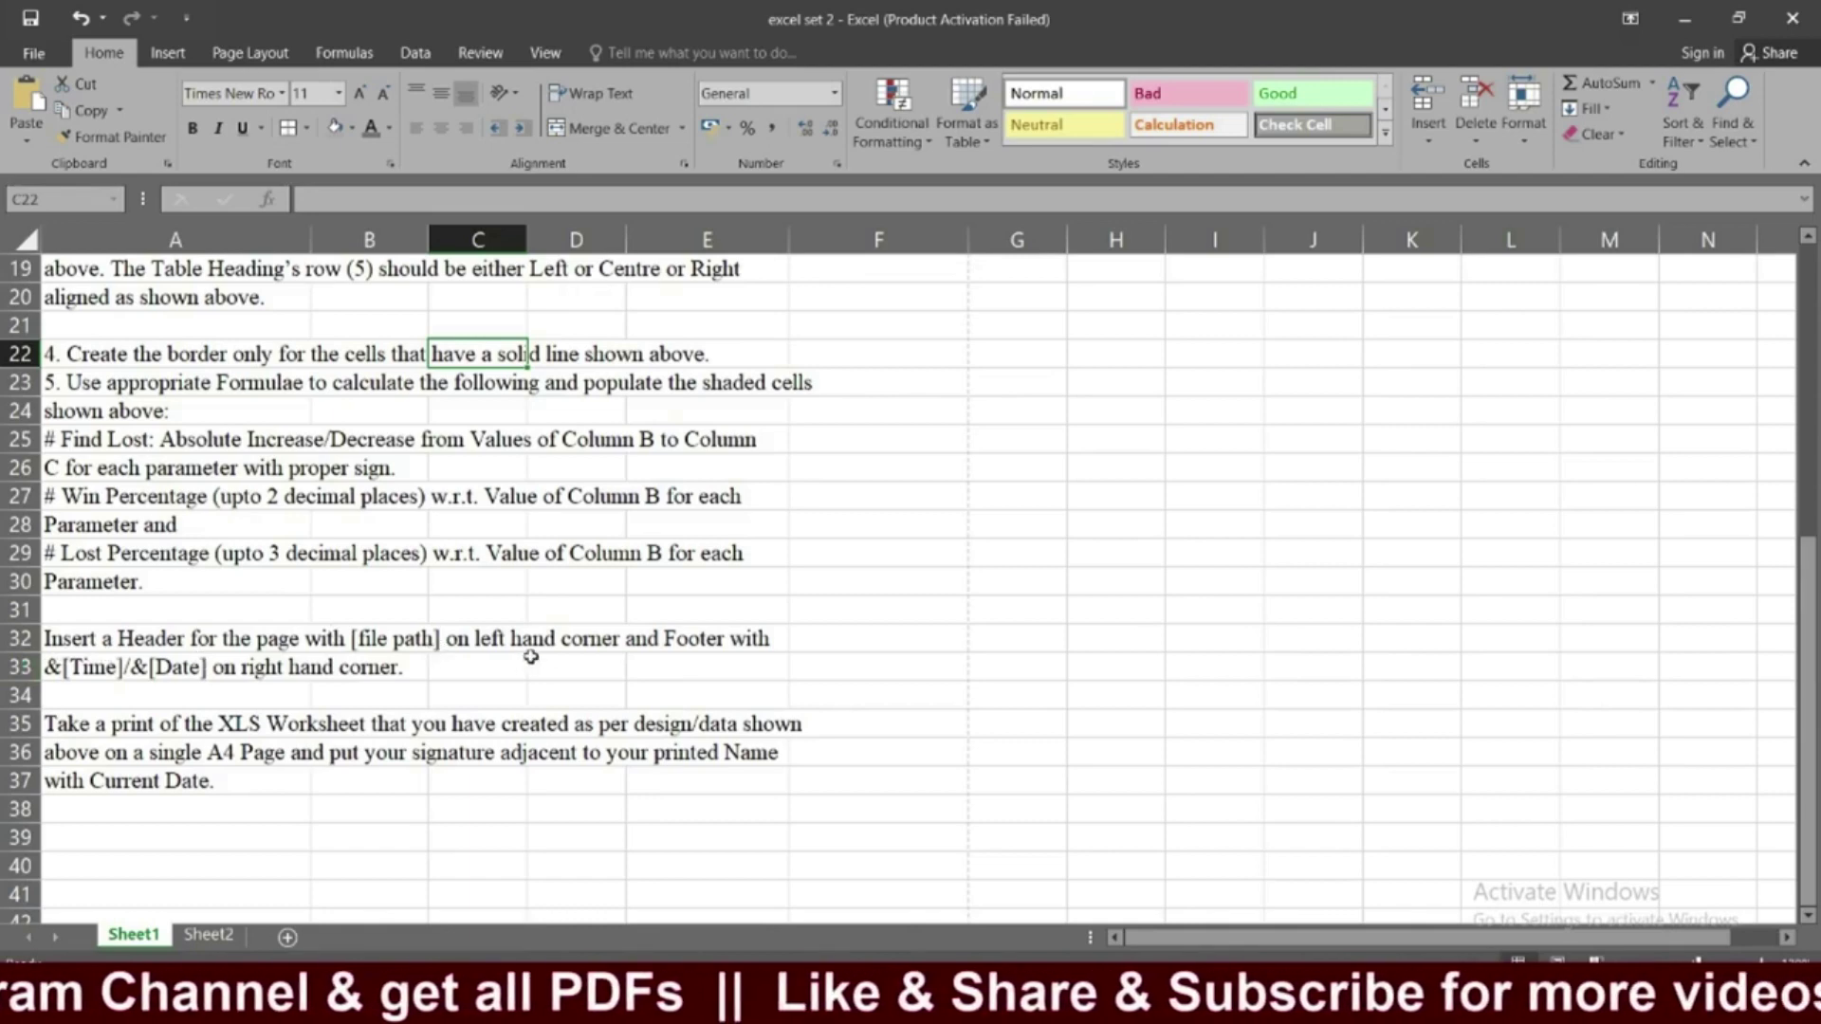
click(207, 936)
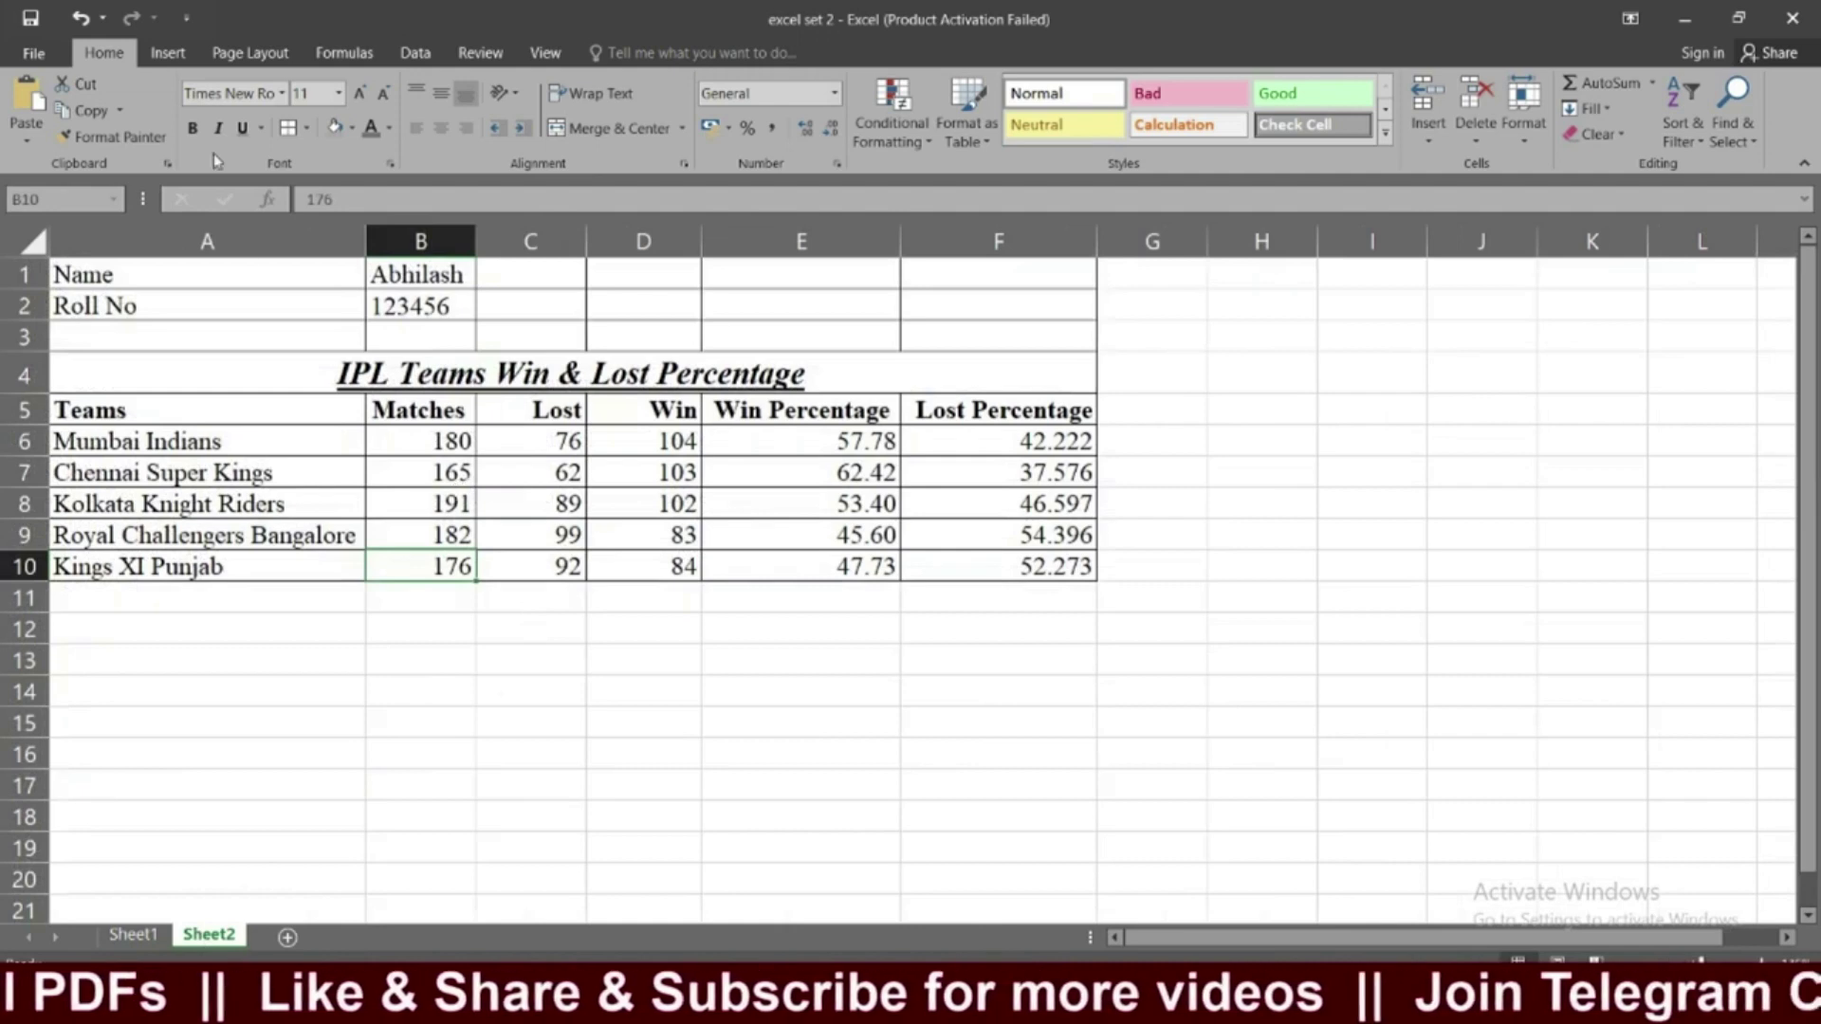
click(170, 54)
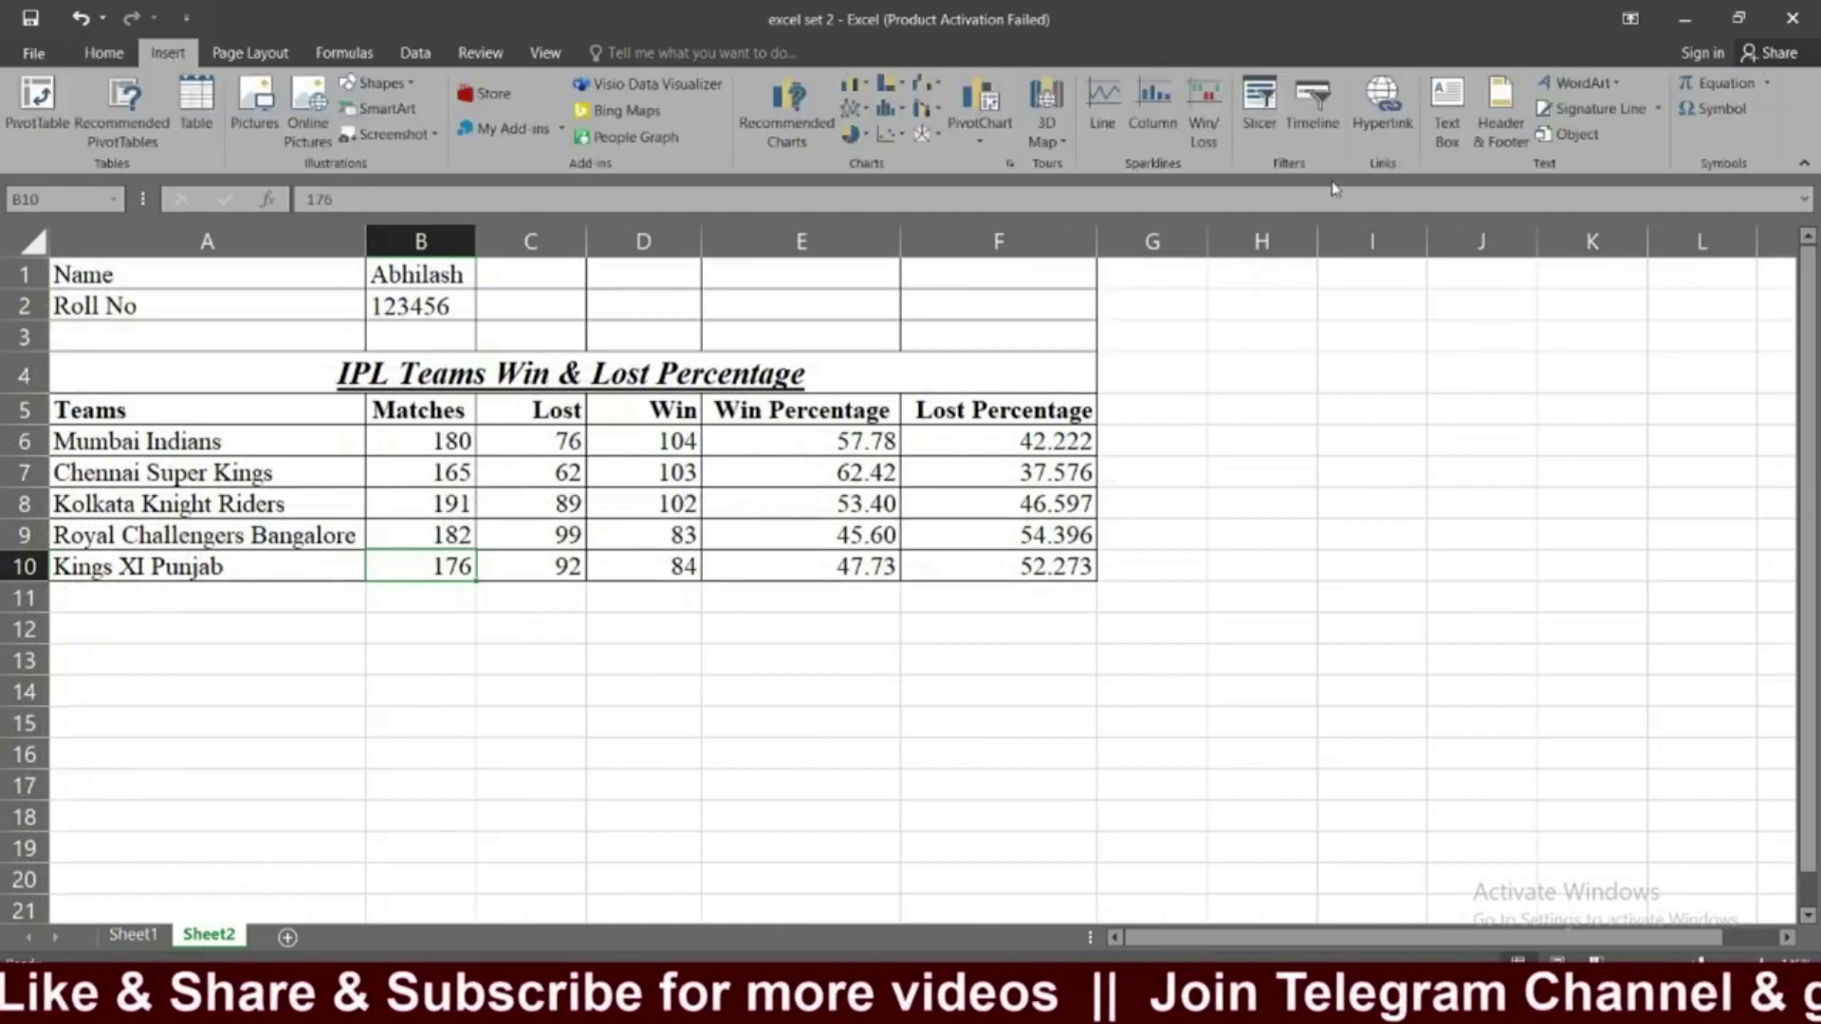
click(1499, 119)
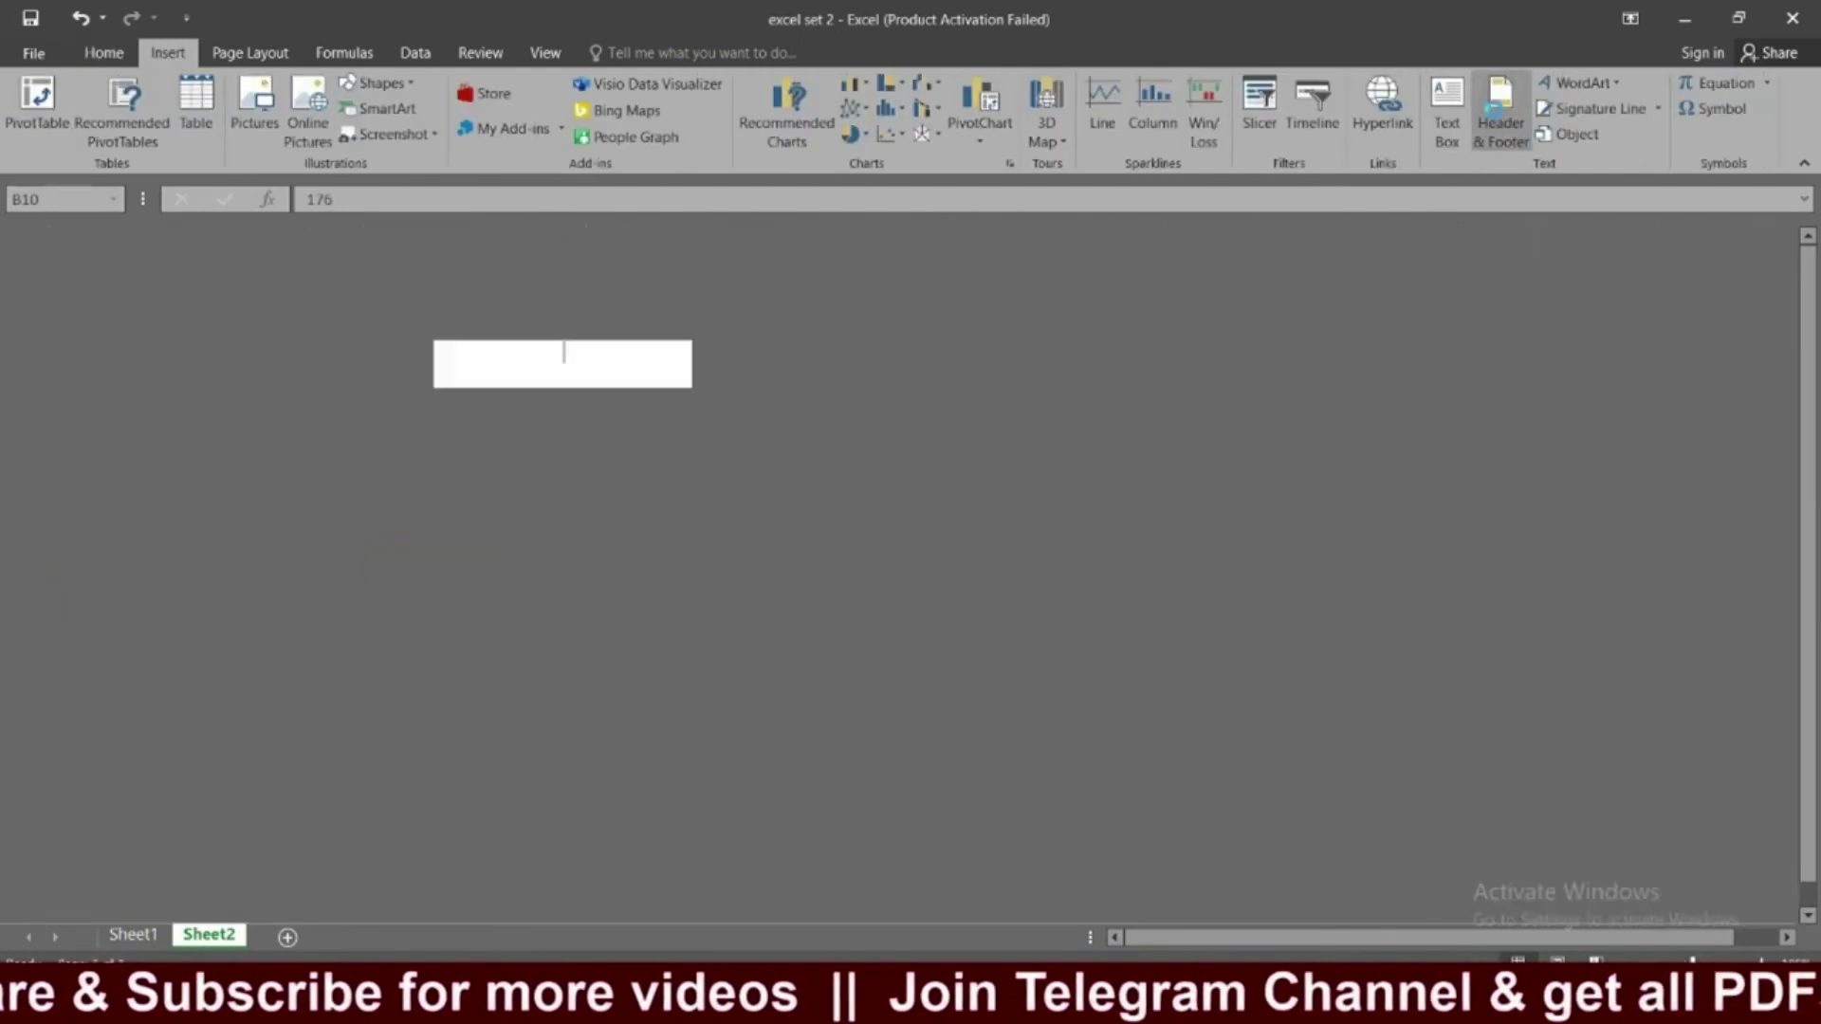
click(314, 361)
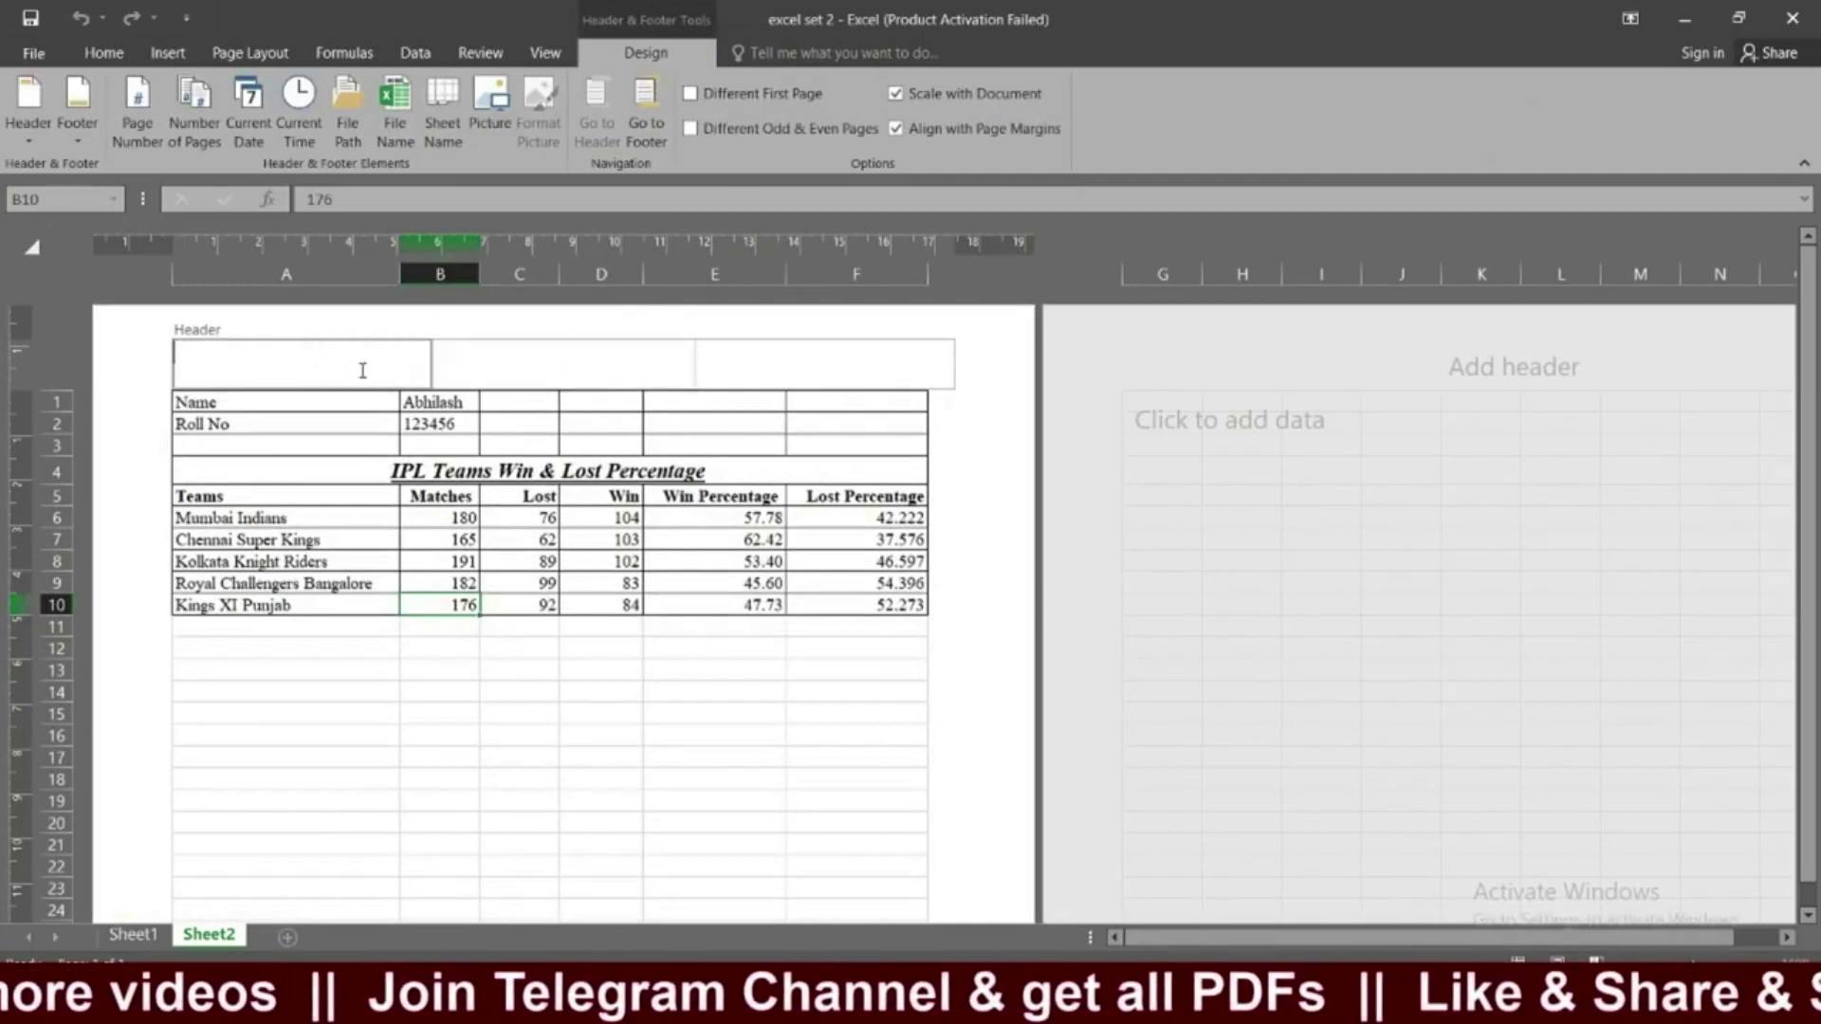
click(356, 110)
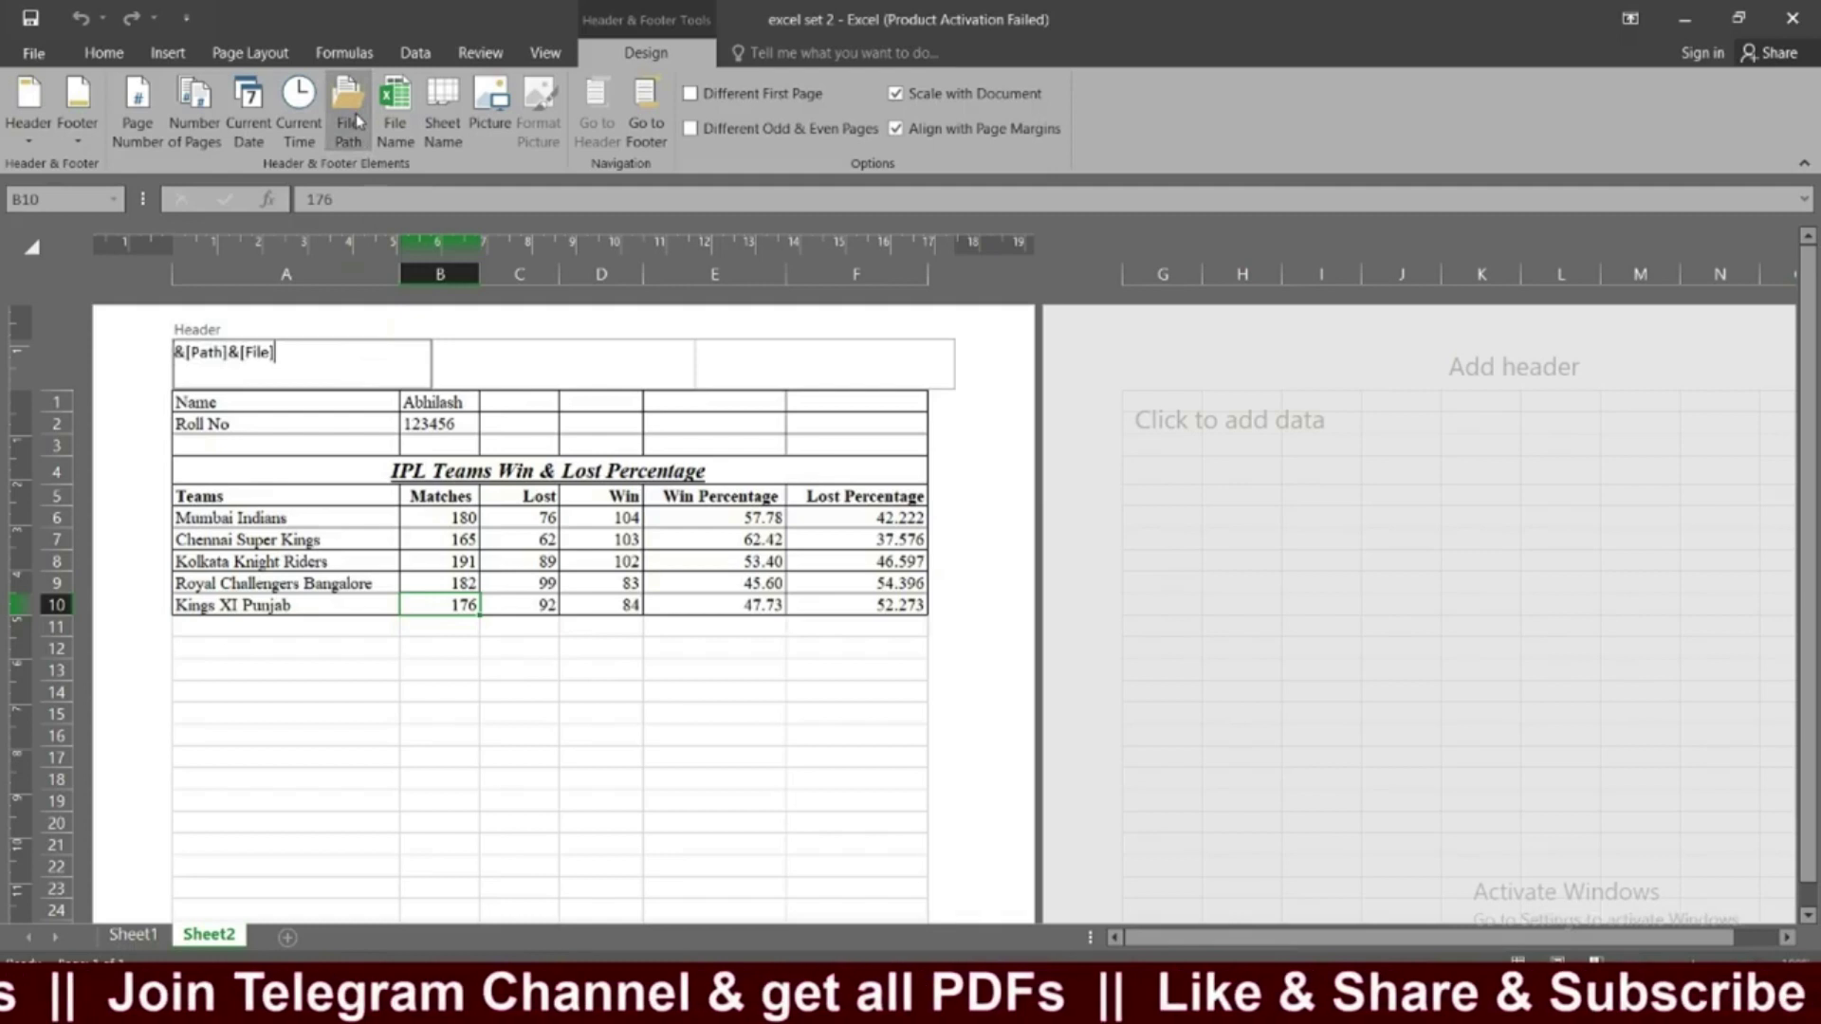
click(725, 736)
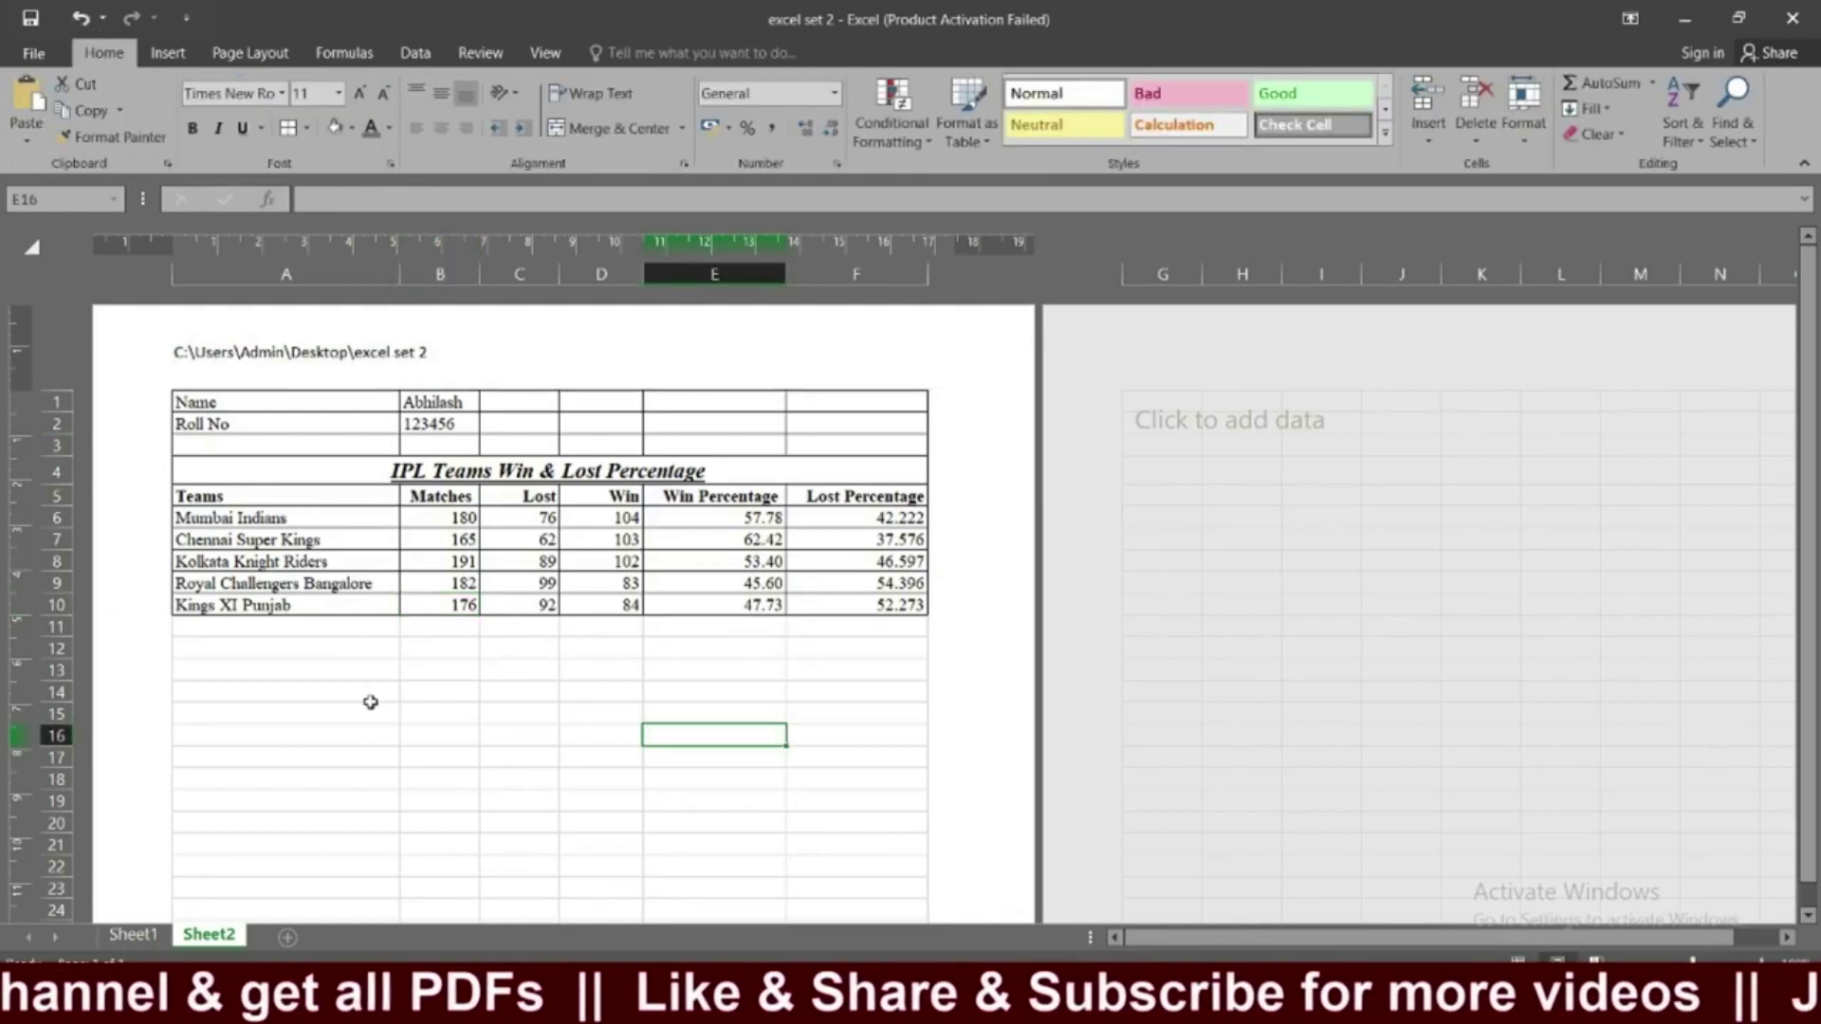
After rereading Sheet1's instructions, start editing Sheet2's page footer.
click(135, 935)
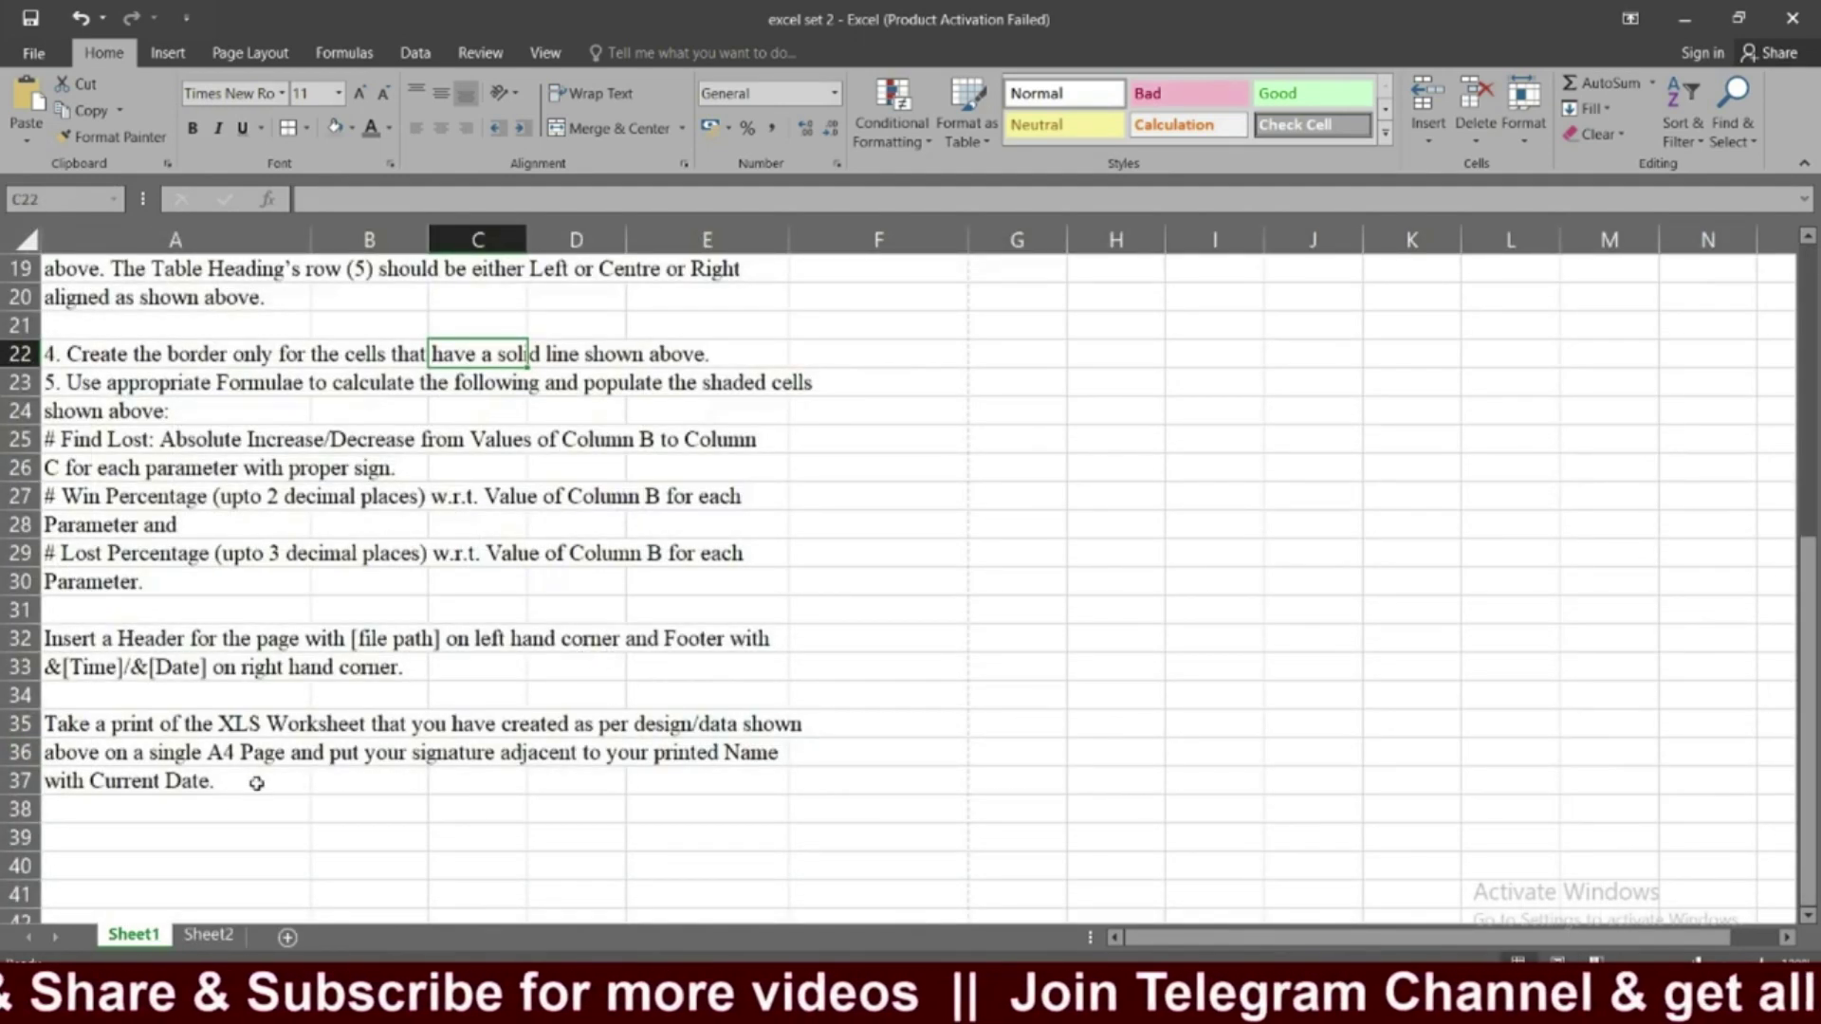
click(208, 935)
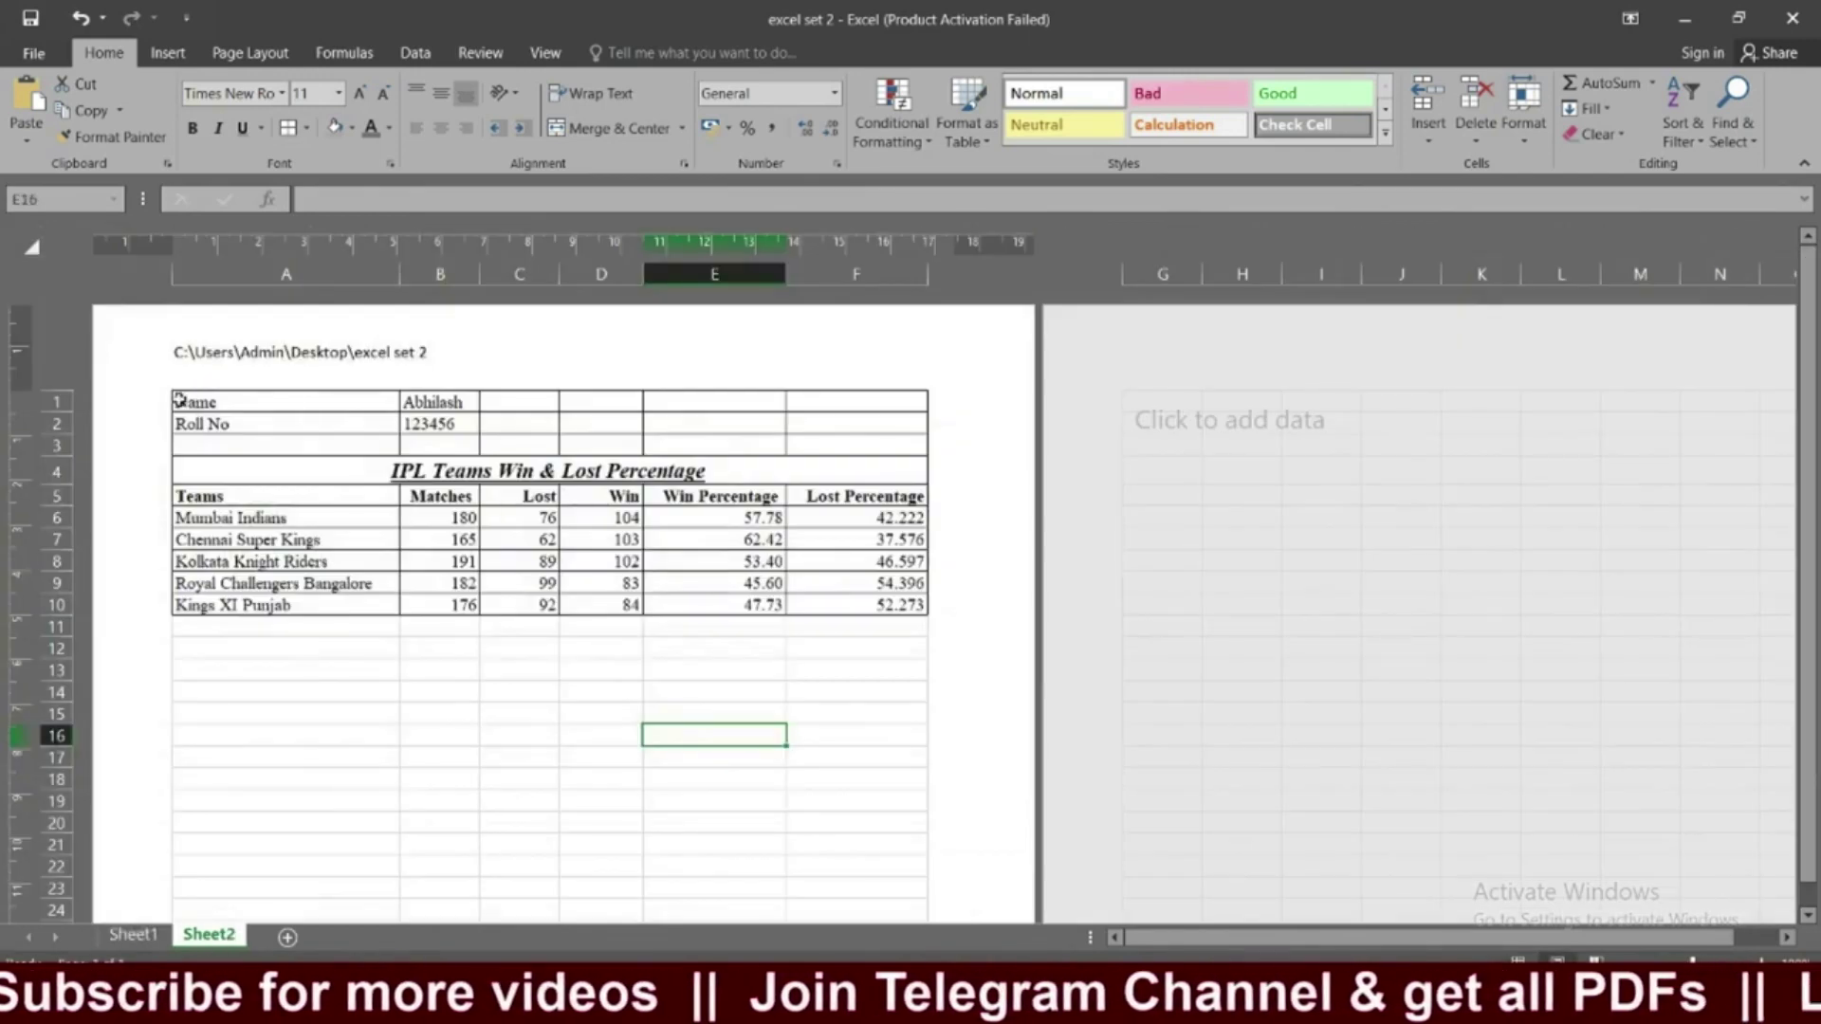
click(133, 934)
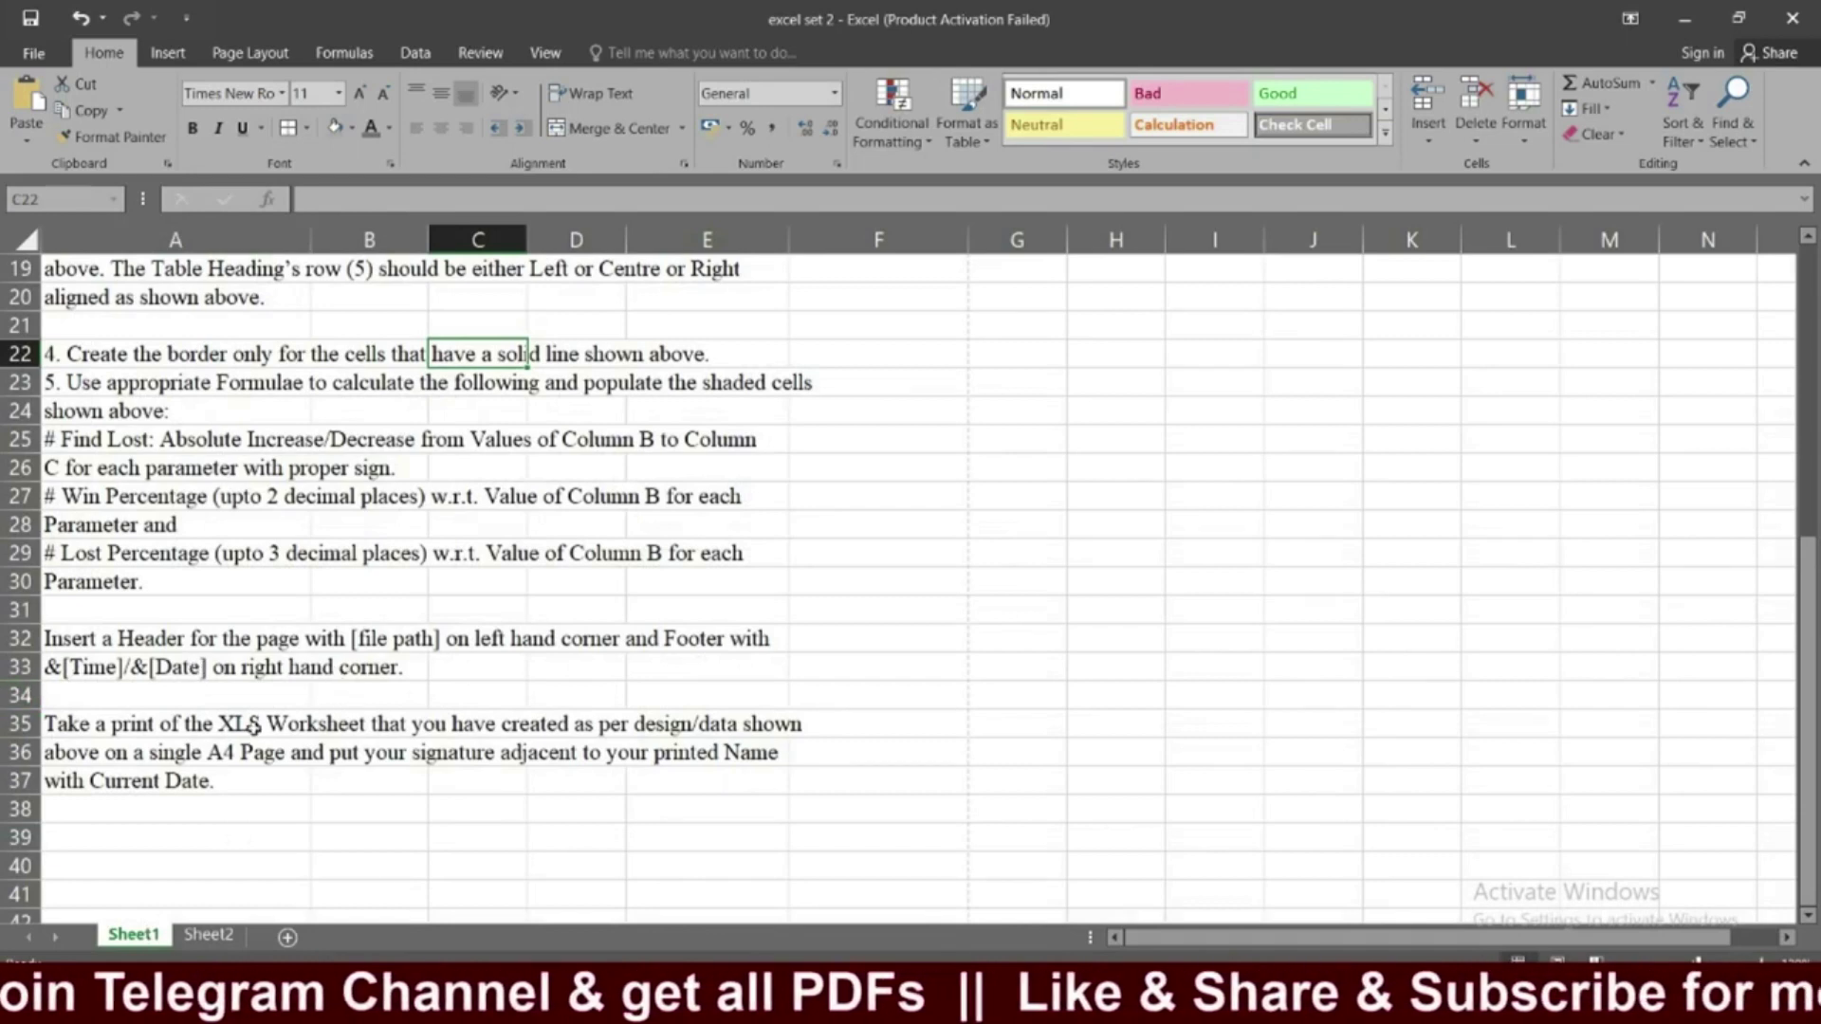
click(190, 936)
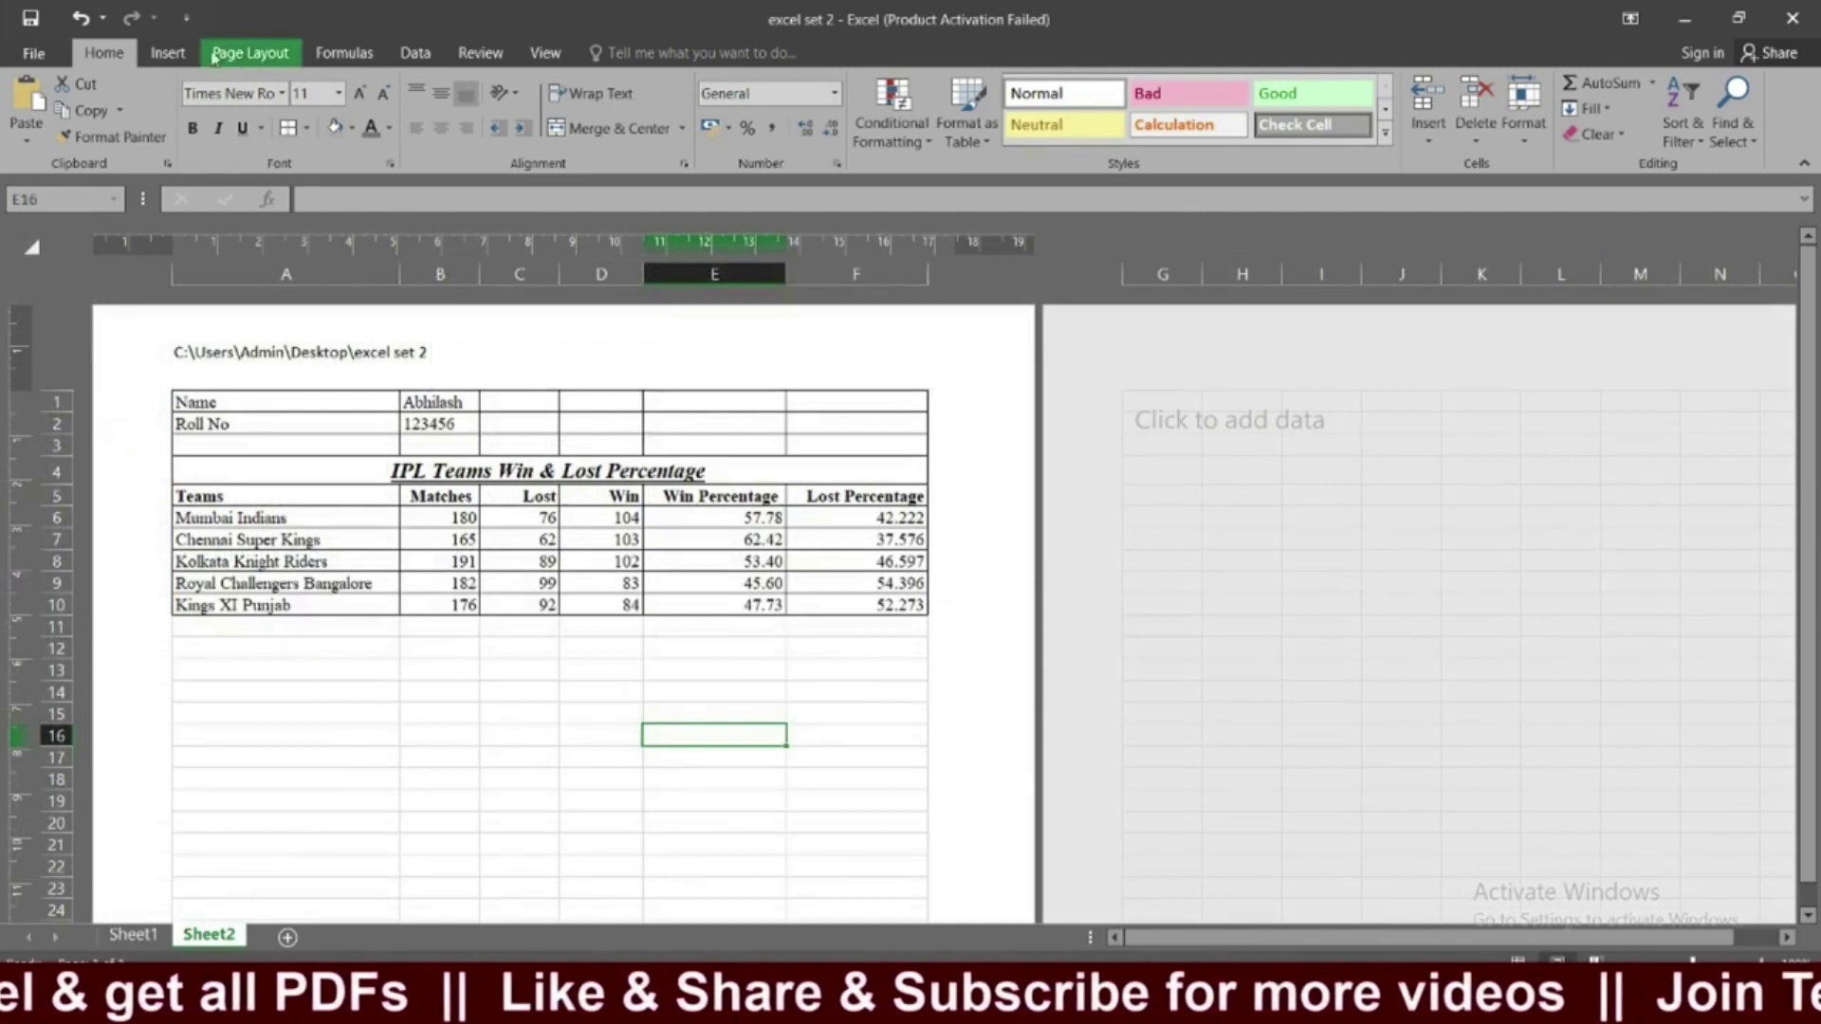
click(170, 58)
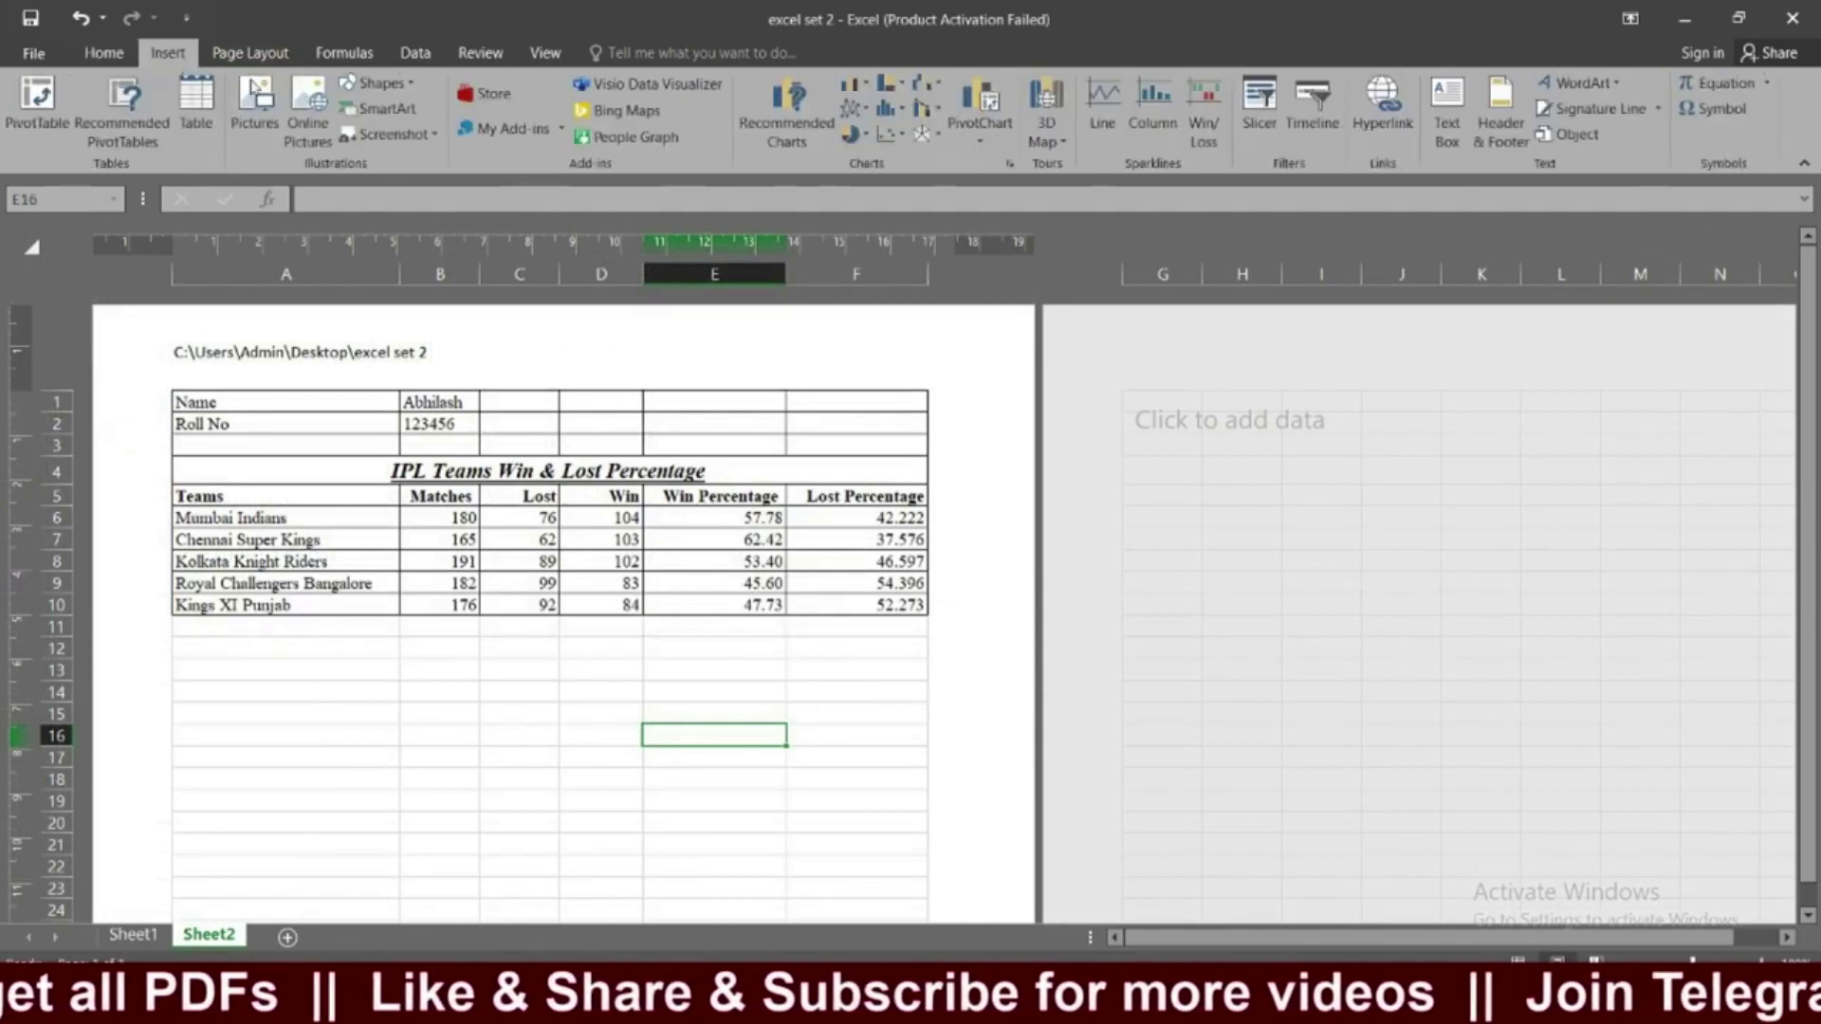
click(1500, 112)
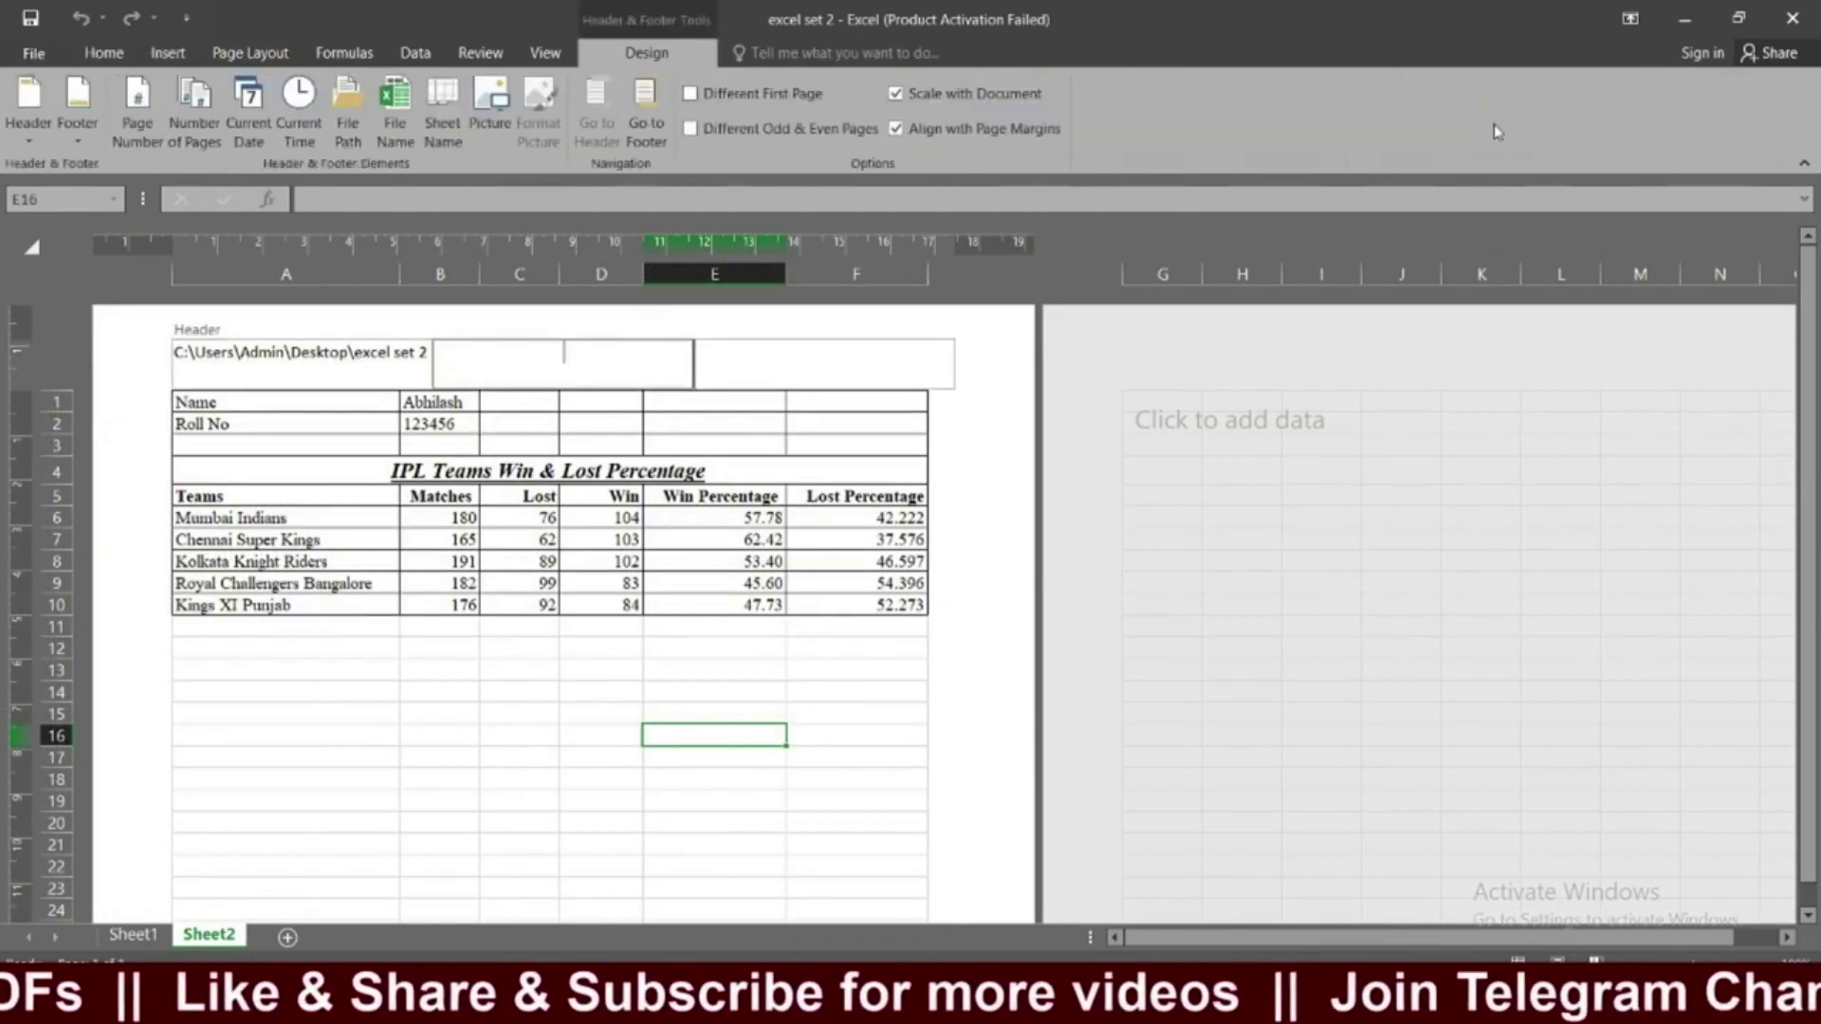
click(644, 119)
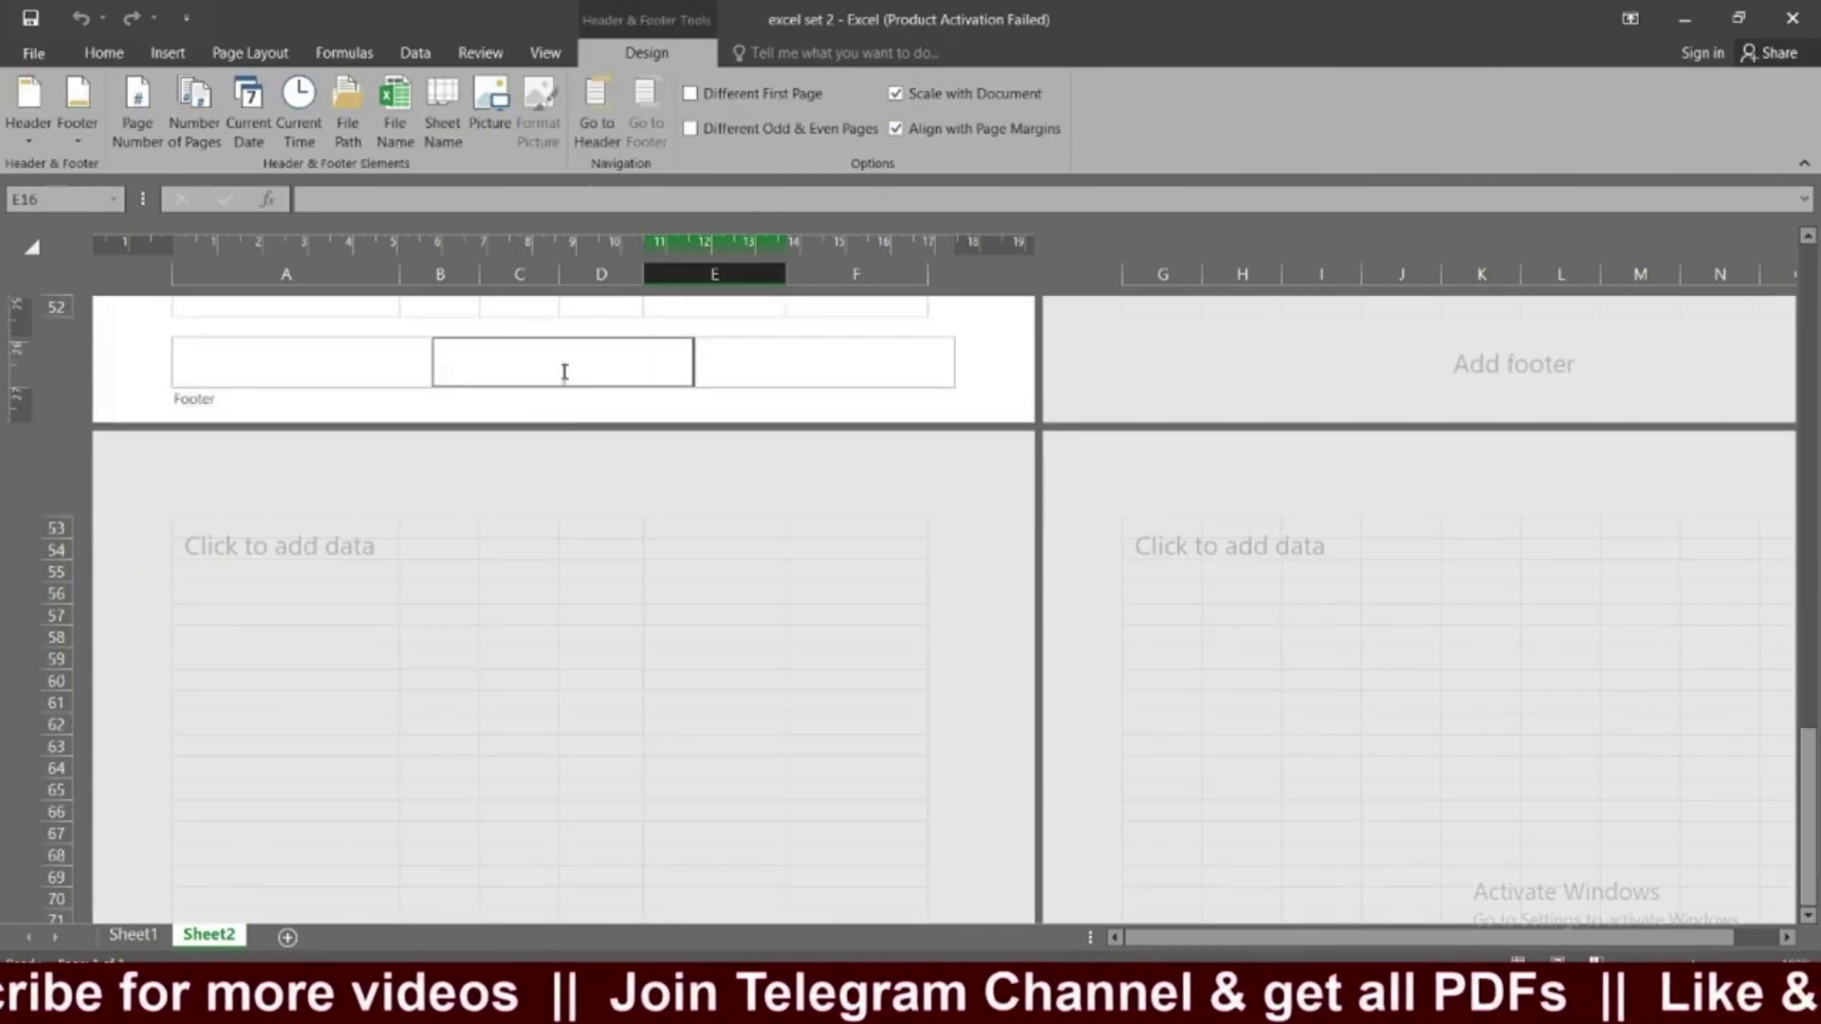
Insert the current time into Sheet2's centre footer section.
click(133, 935)
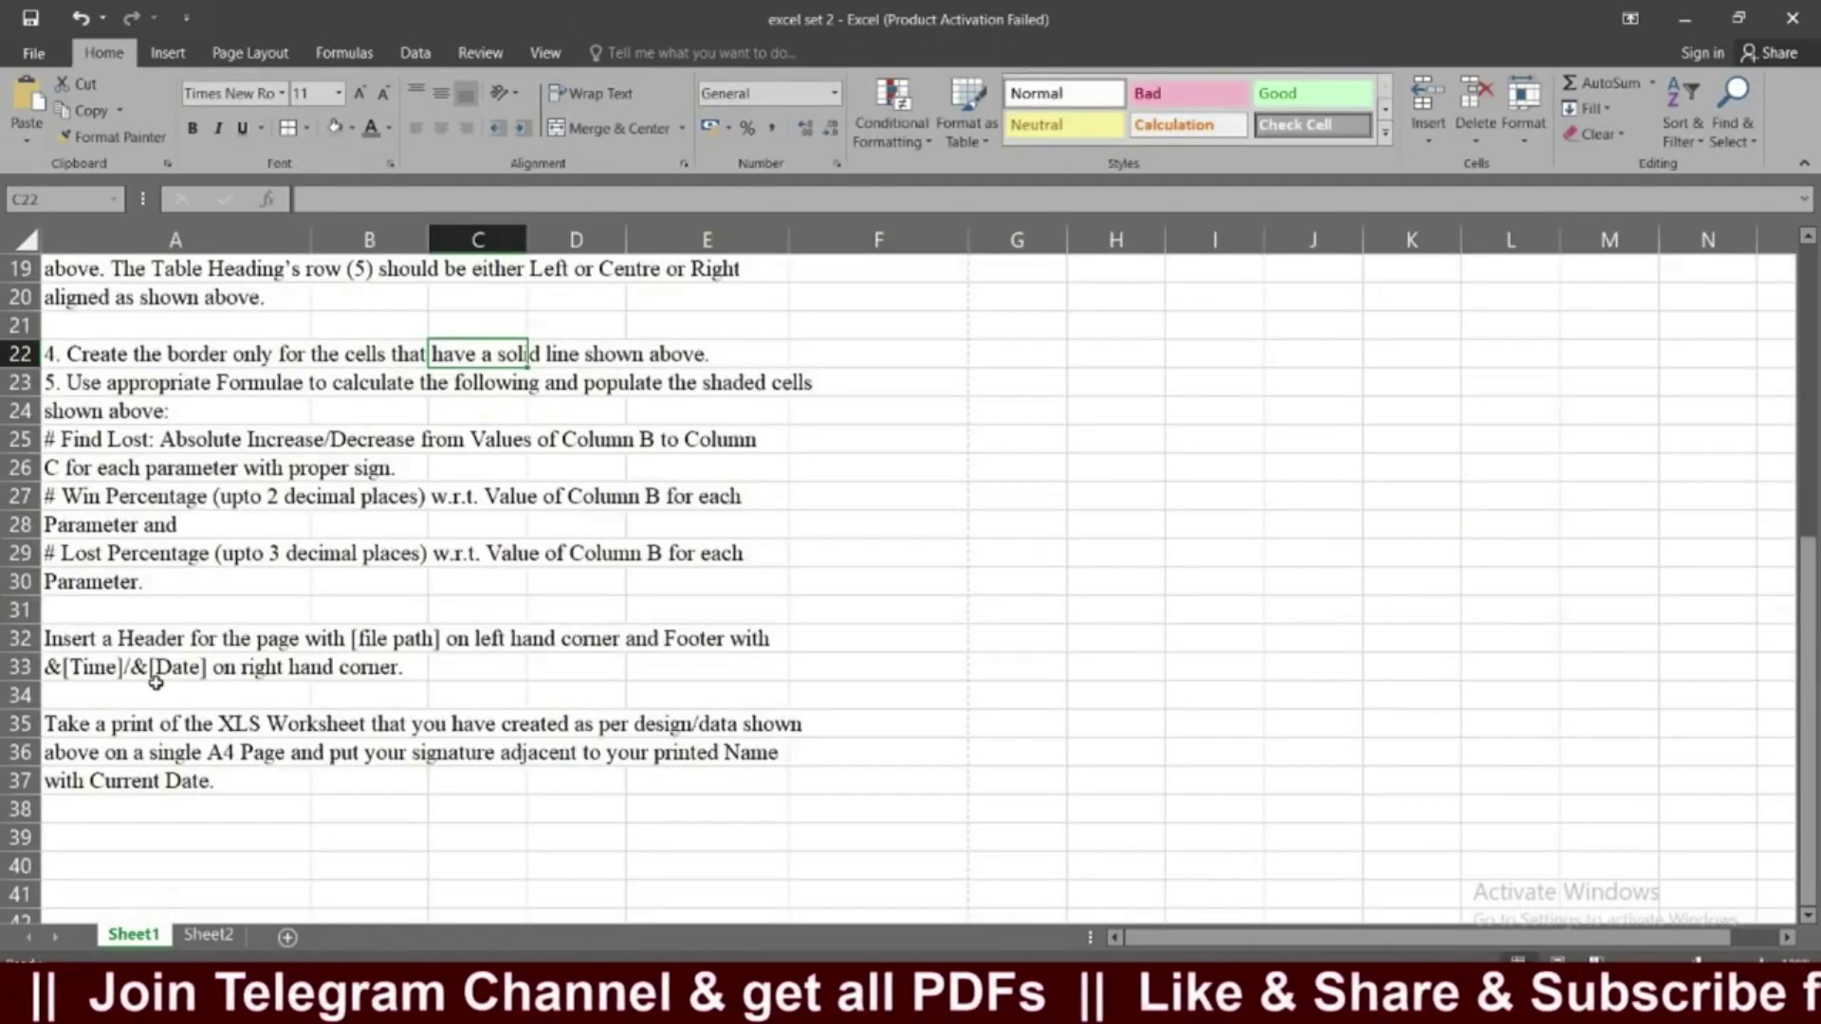
click(208, 937)
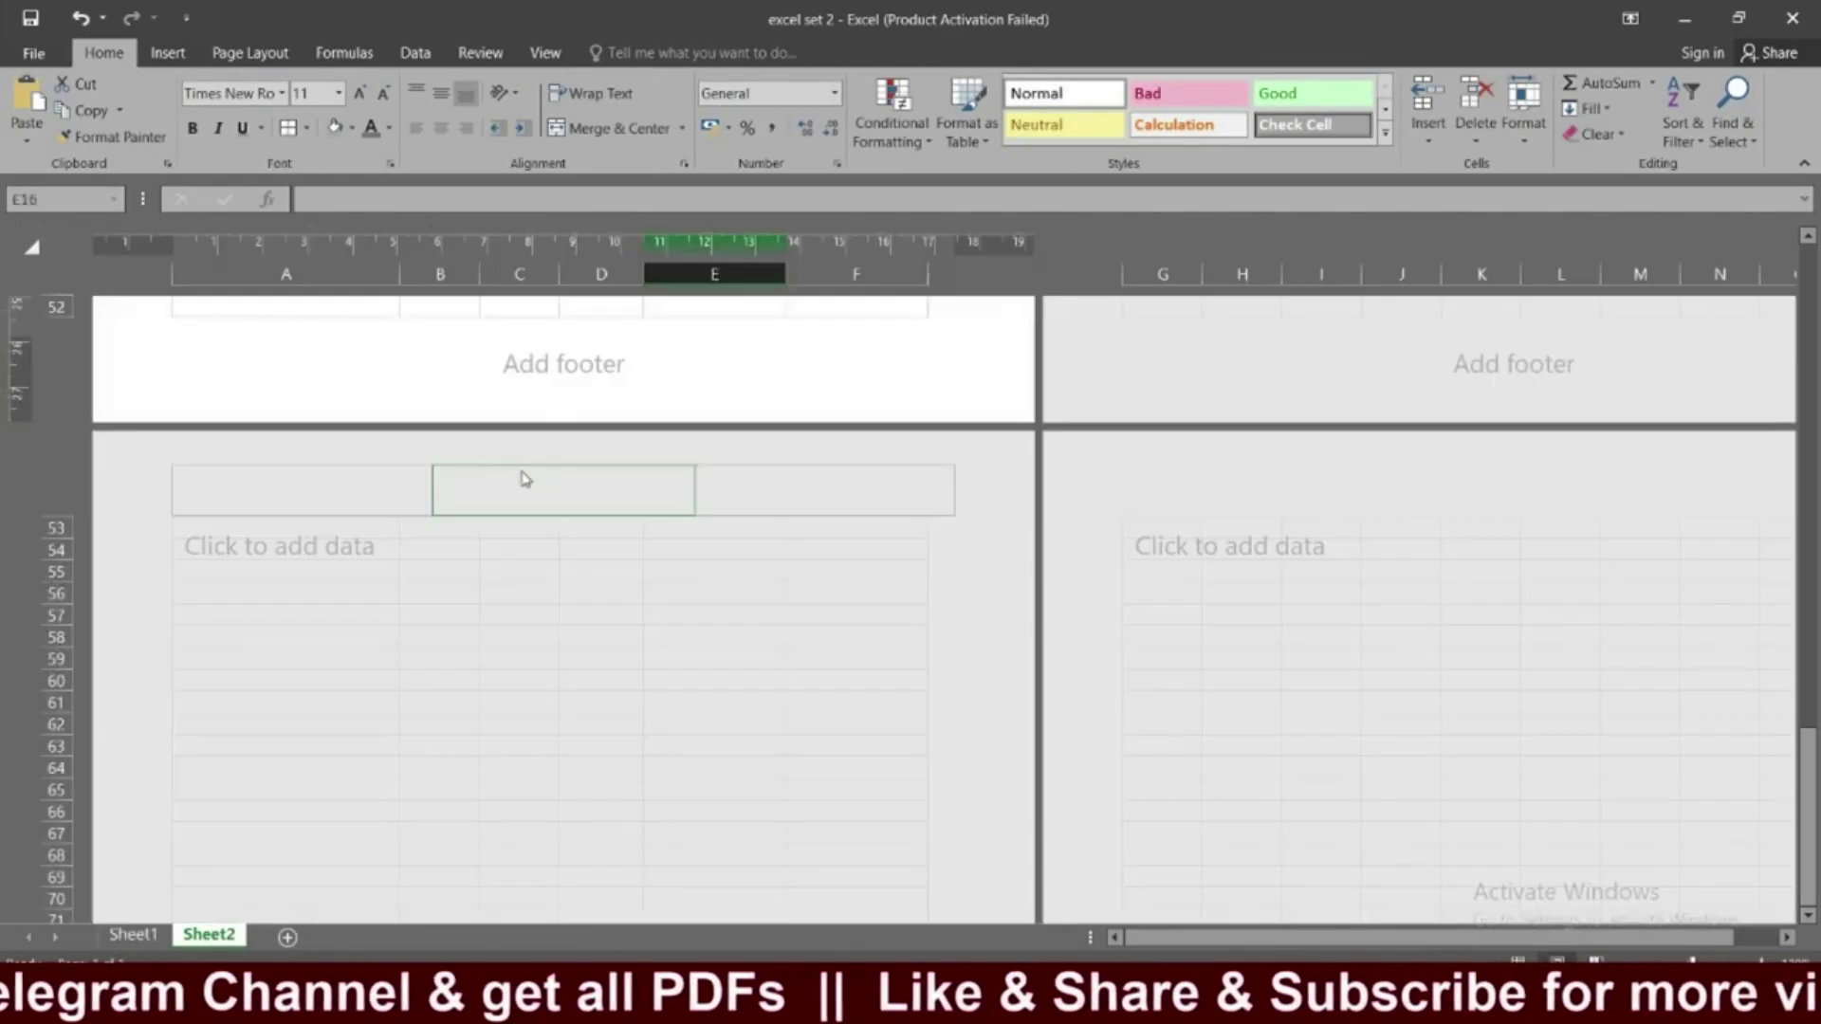
scroll(538, 487, up, 3)
click(503, 536)
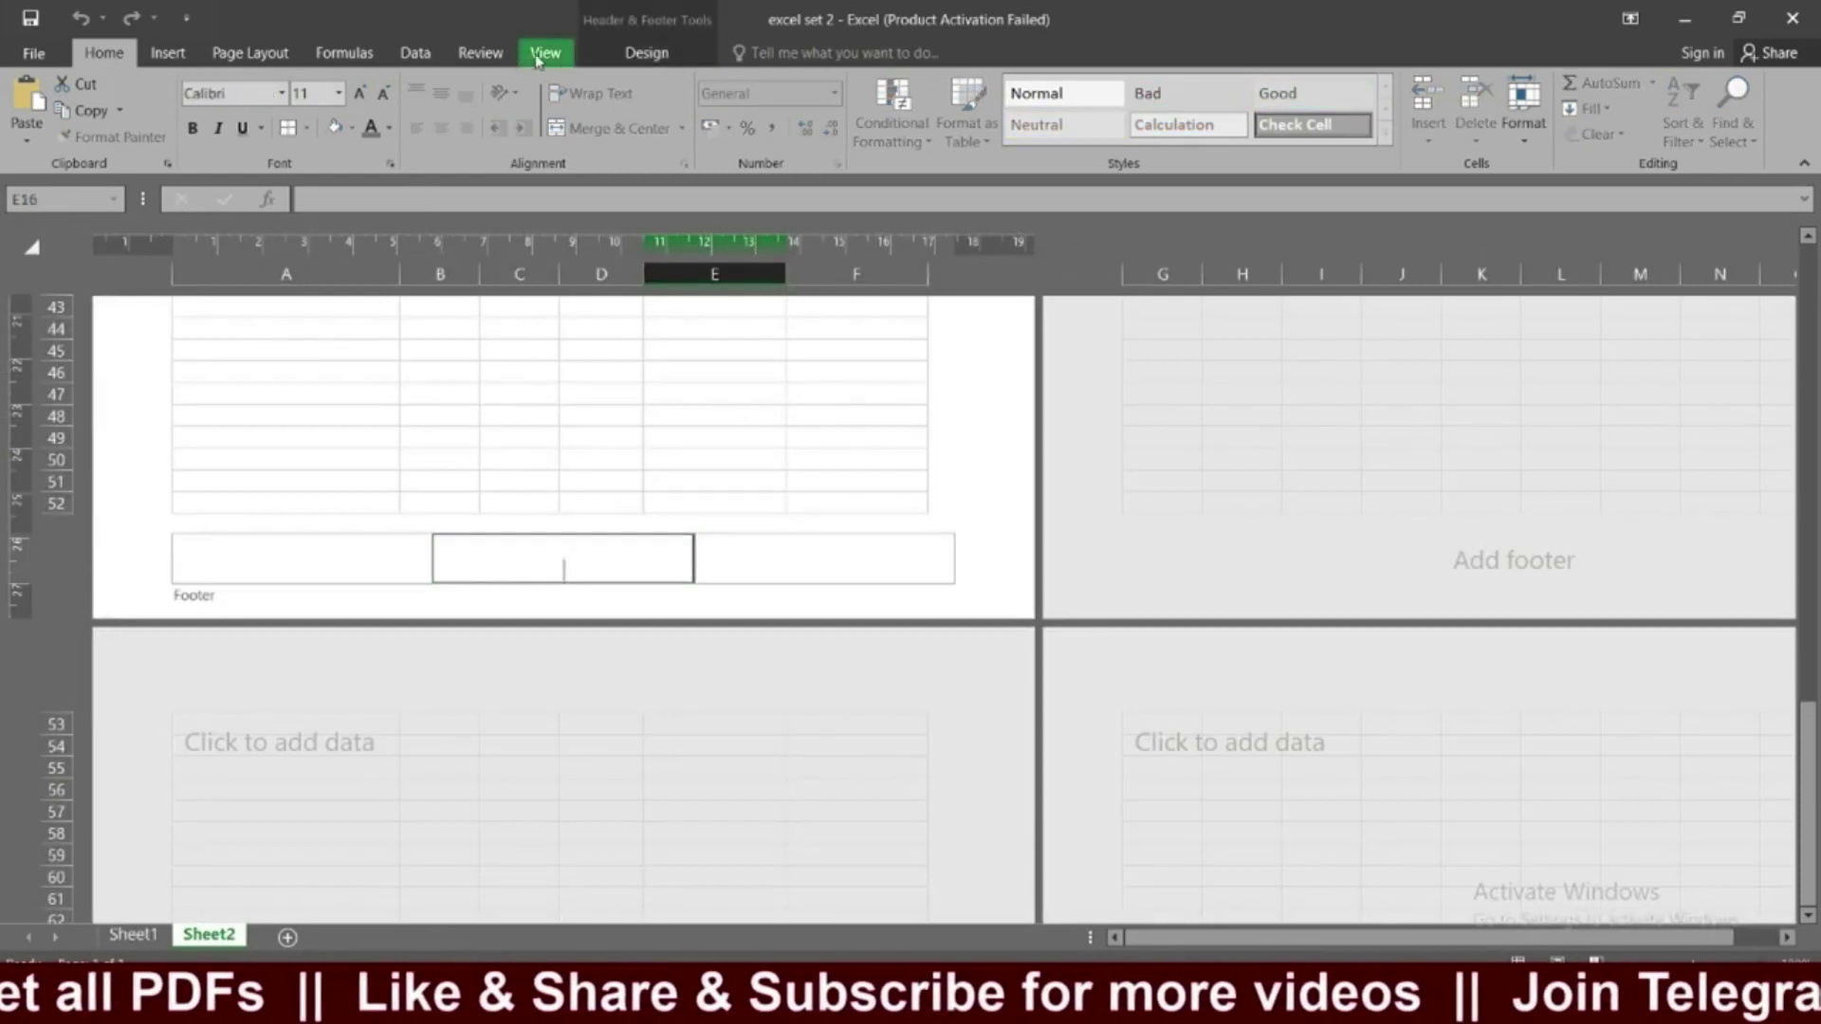
click(675, 52)
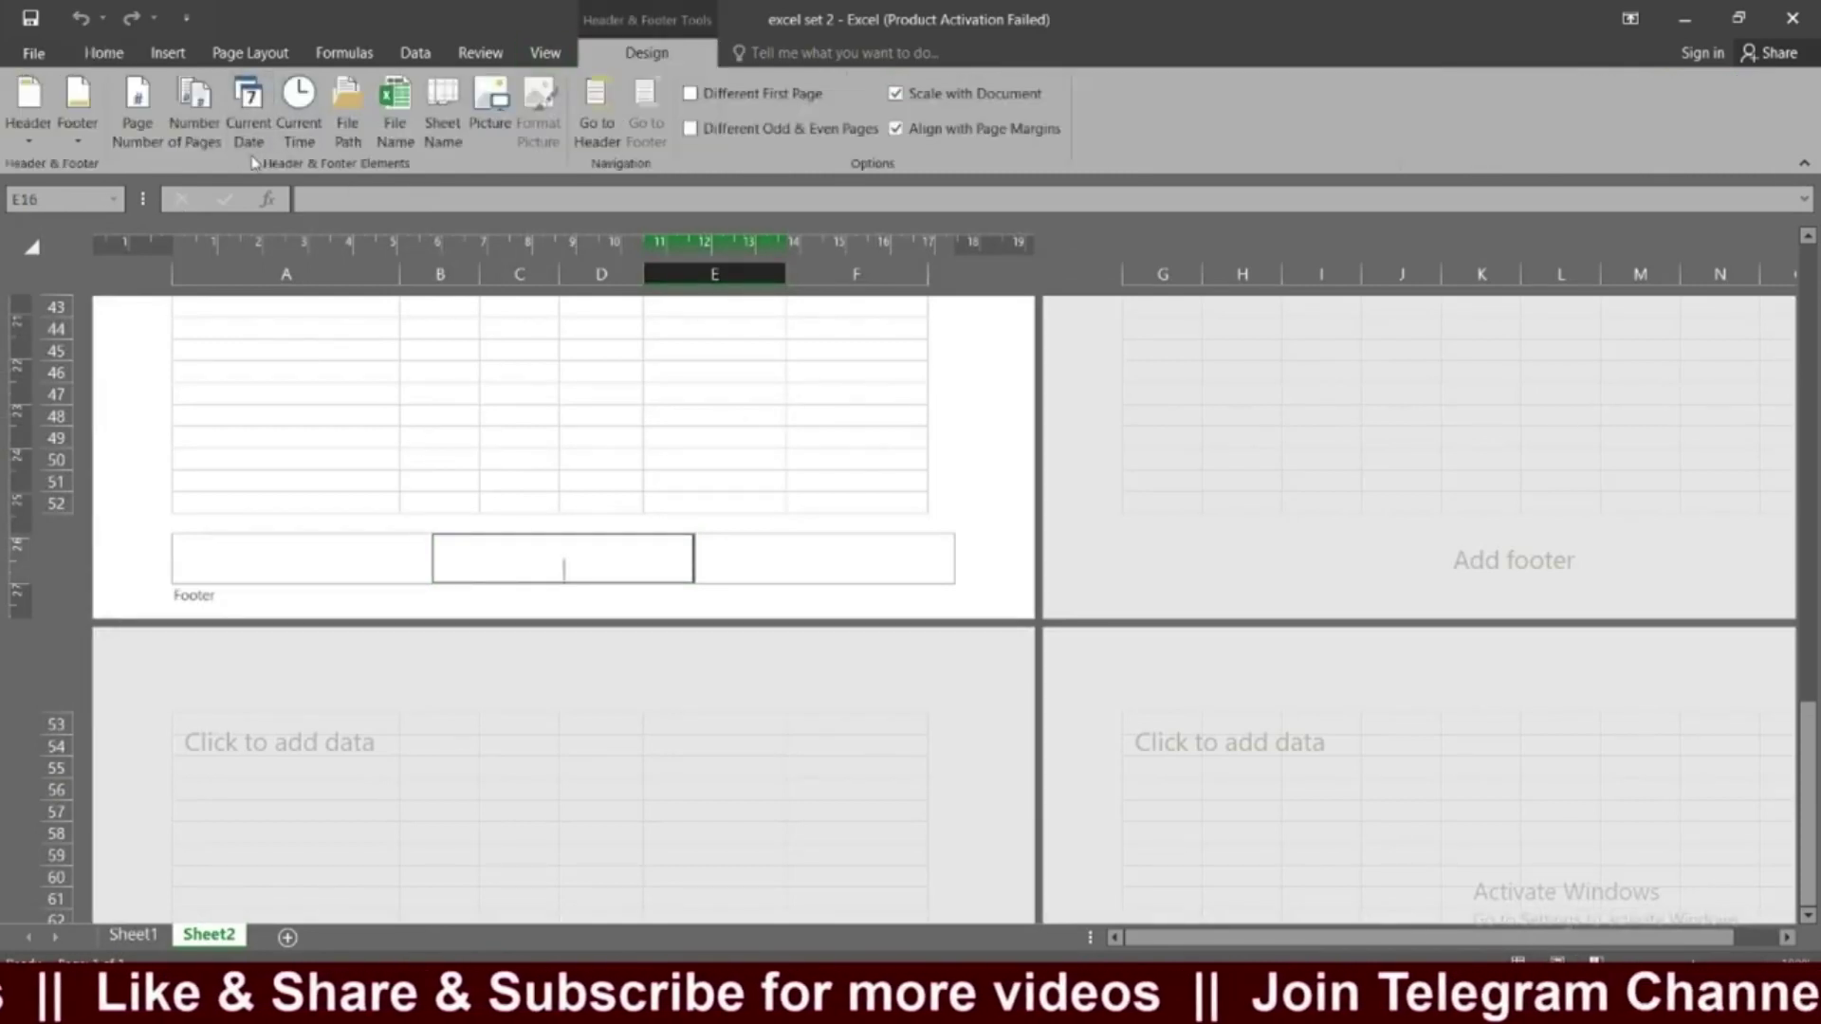
click(299, 104)
Insert the current date into the right footer section and finish editing.
click(731, 562)
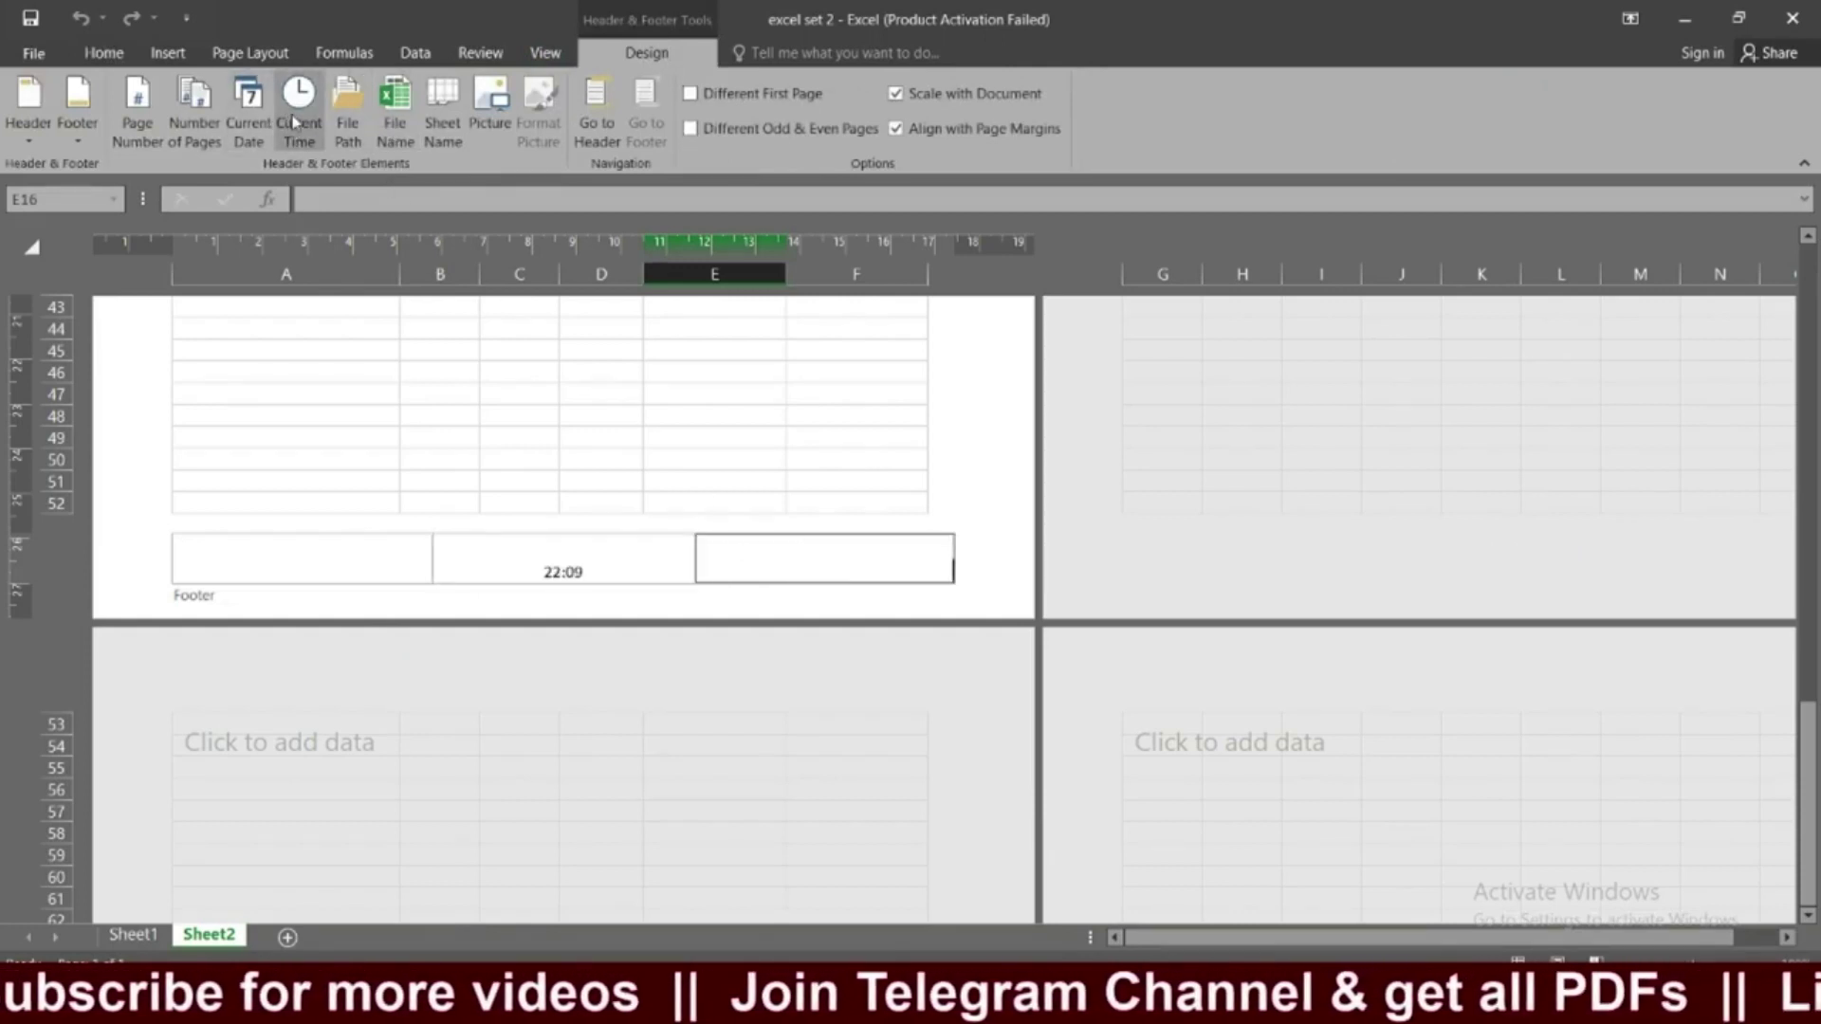
click(262, 128)
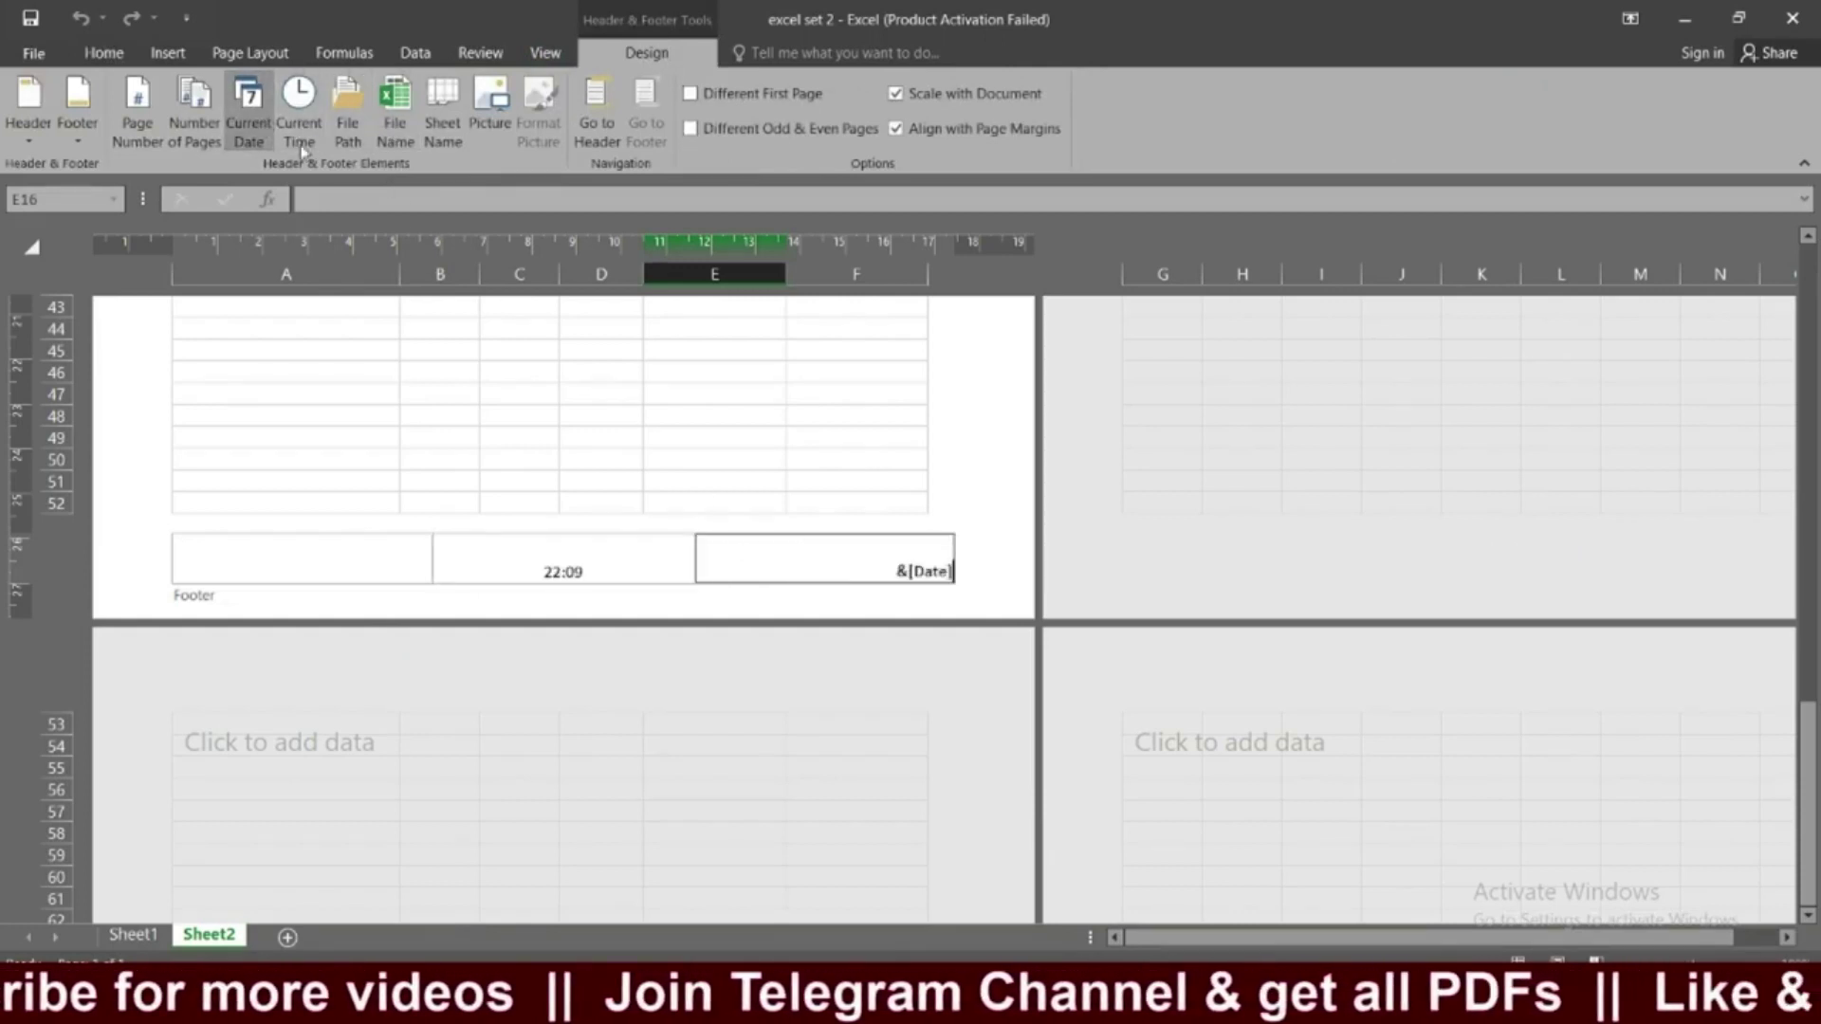
click(987, 464)
scroll(969, 465, up, 8)
scroll(968, 463, up, 5)
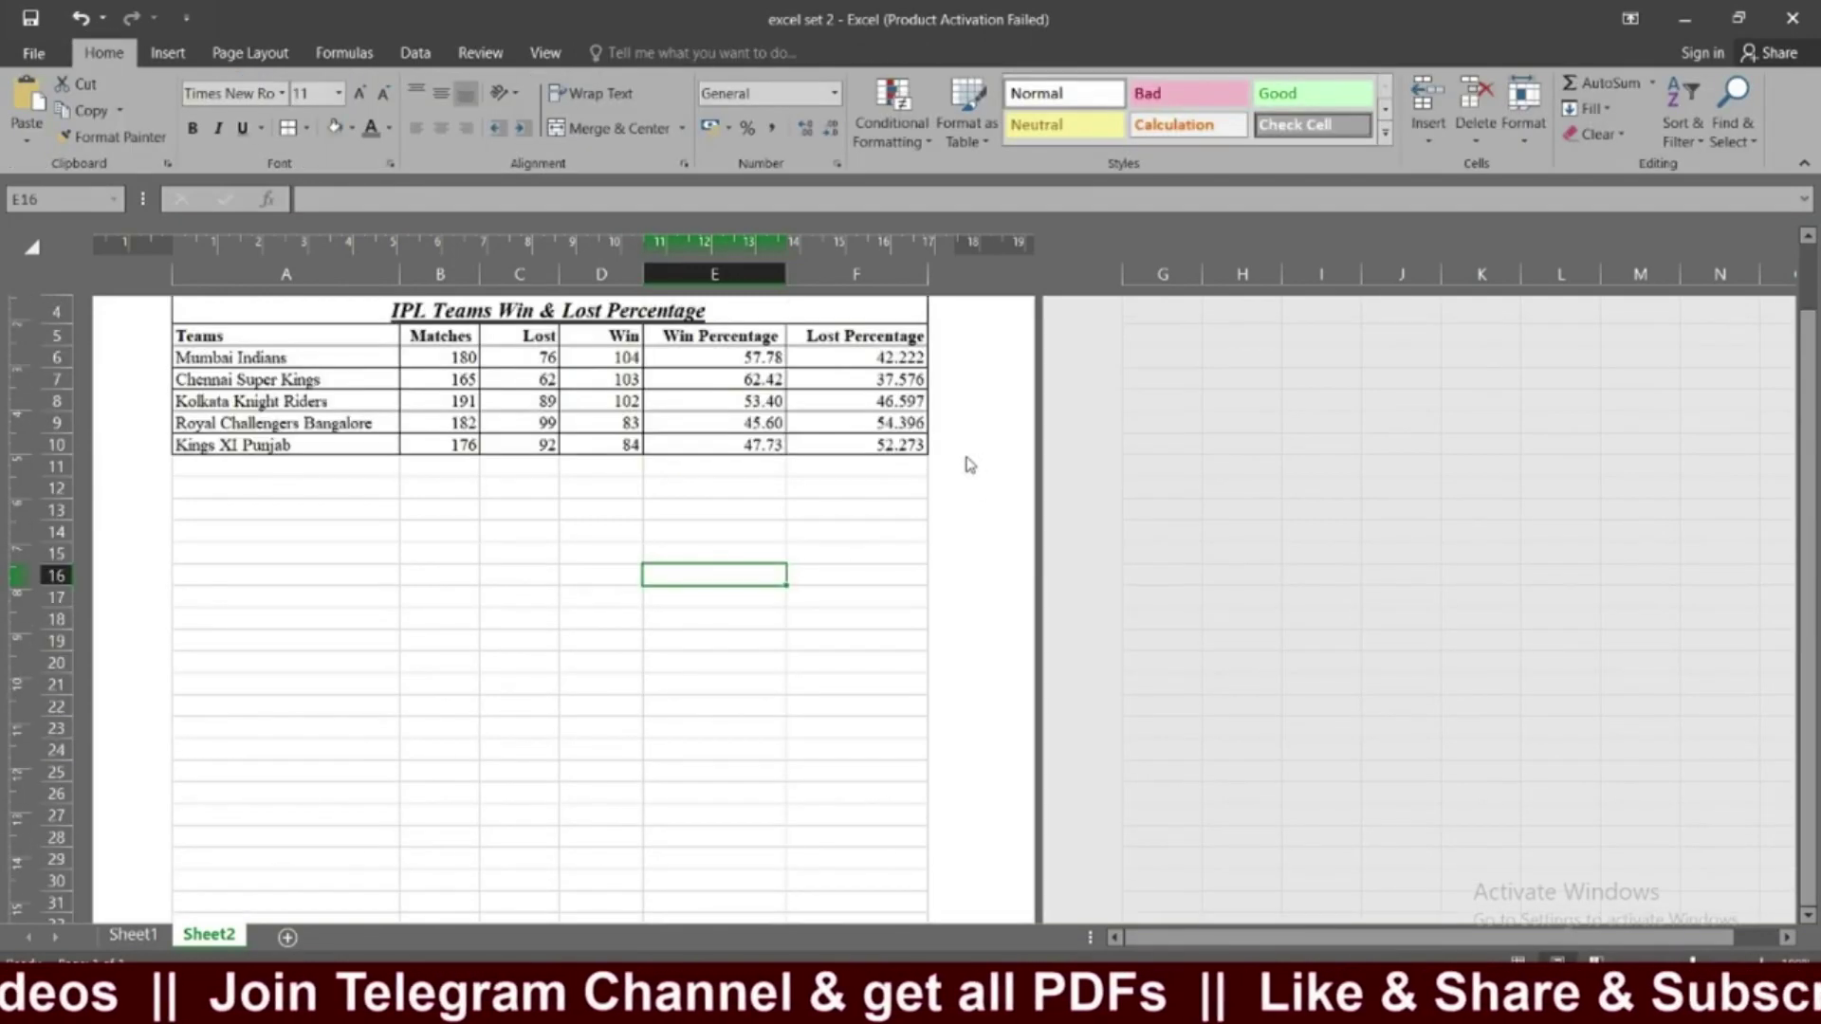
scroll(962, 459, up, 2)
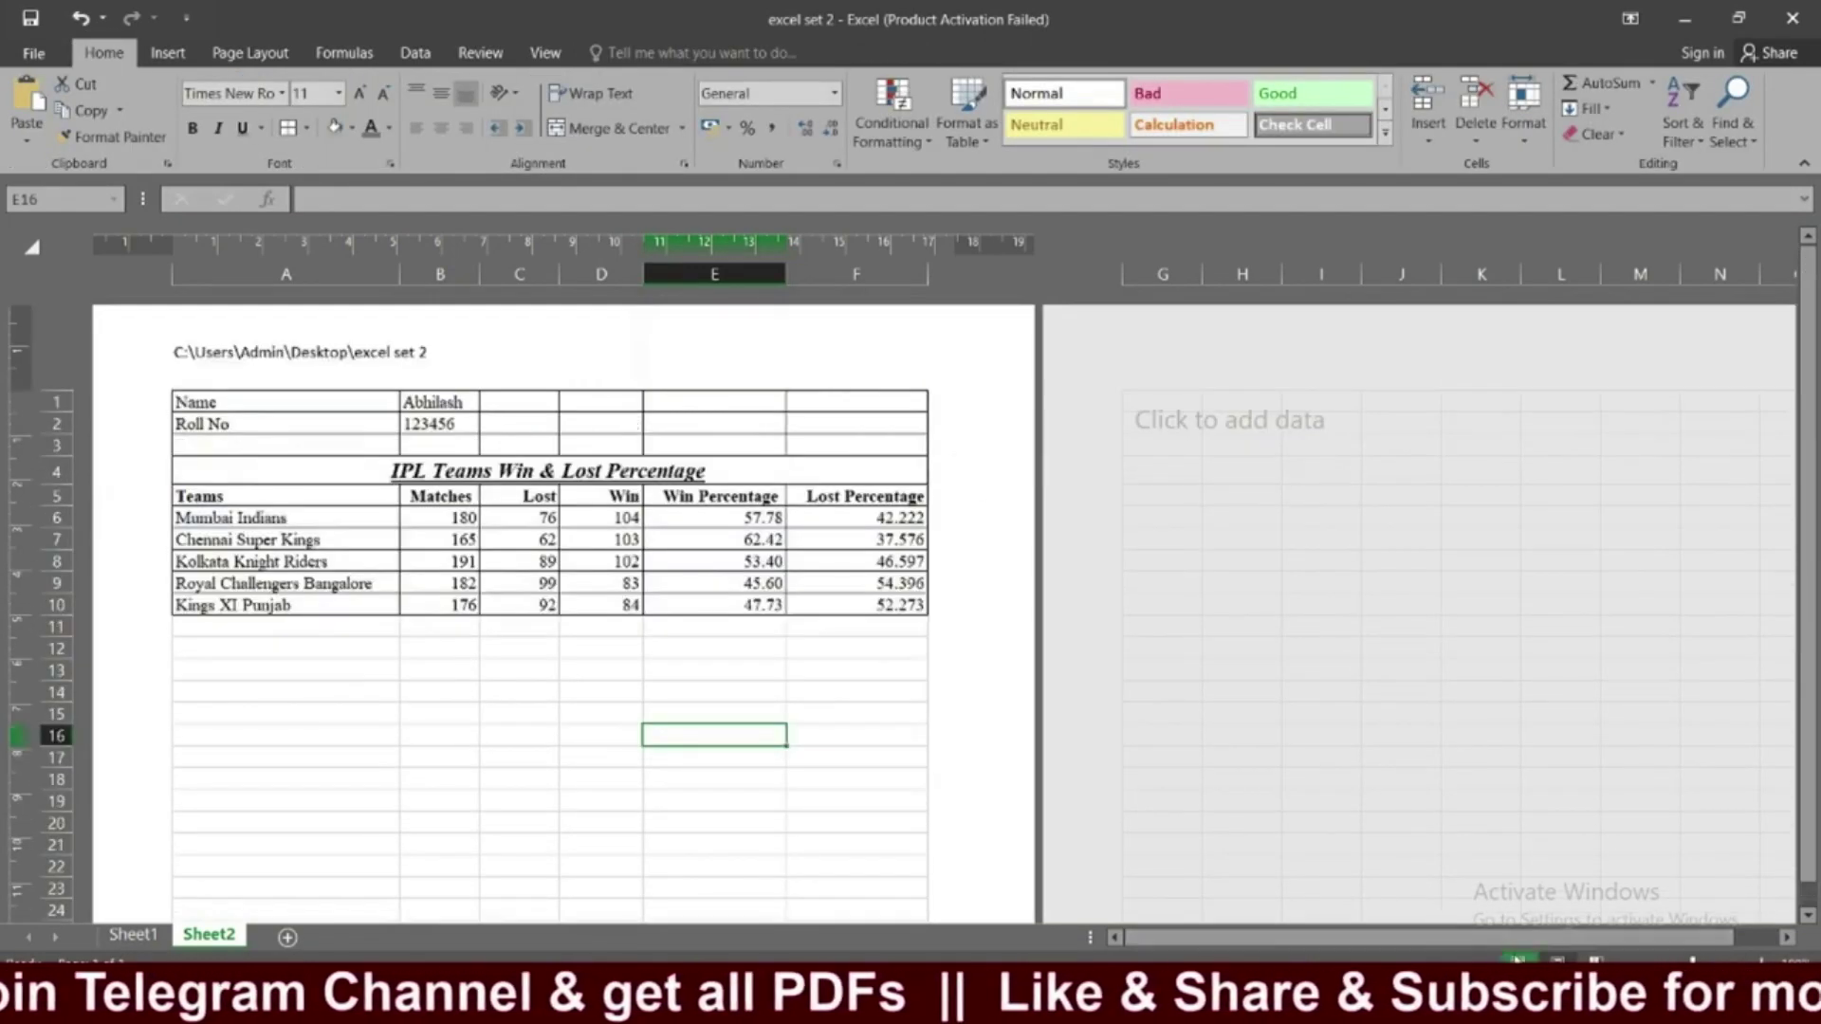
Return Sheet2 to Normal view after checking the instructions on Sheet1.
click(1519, 959)
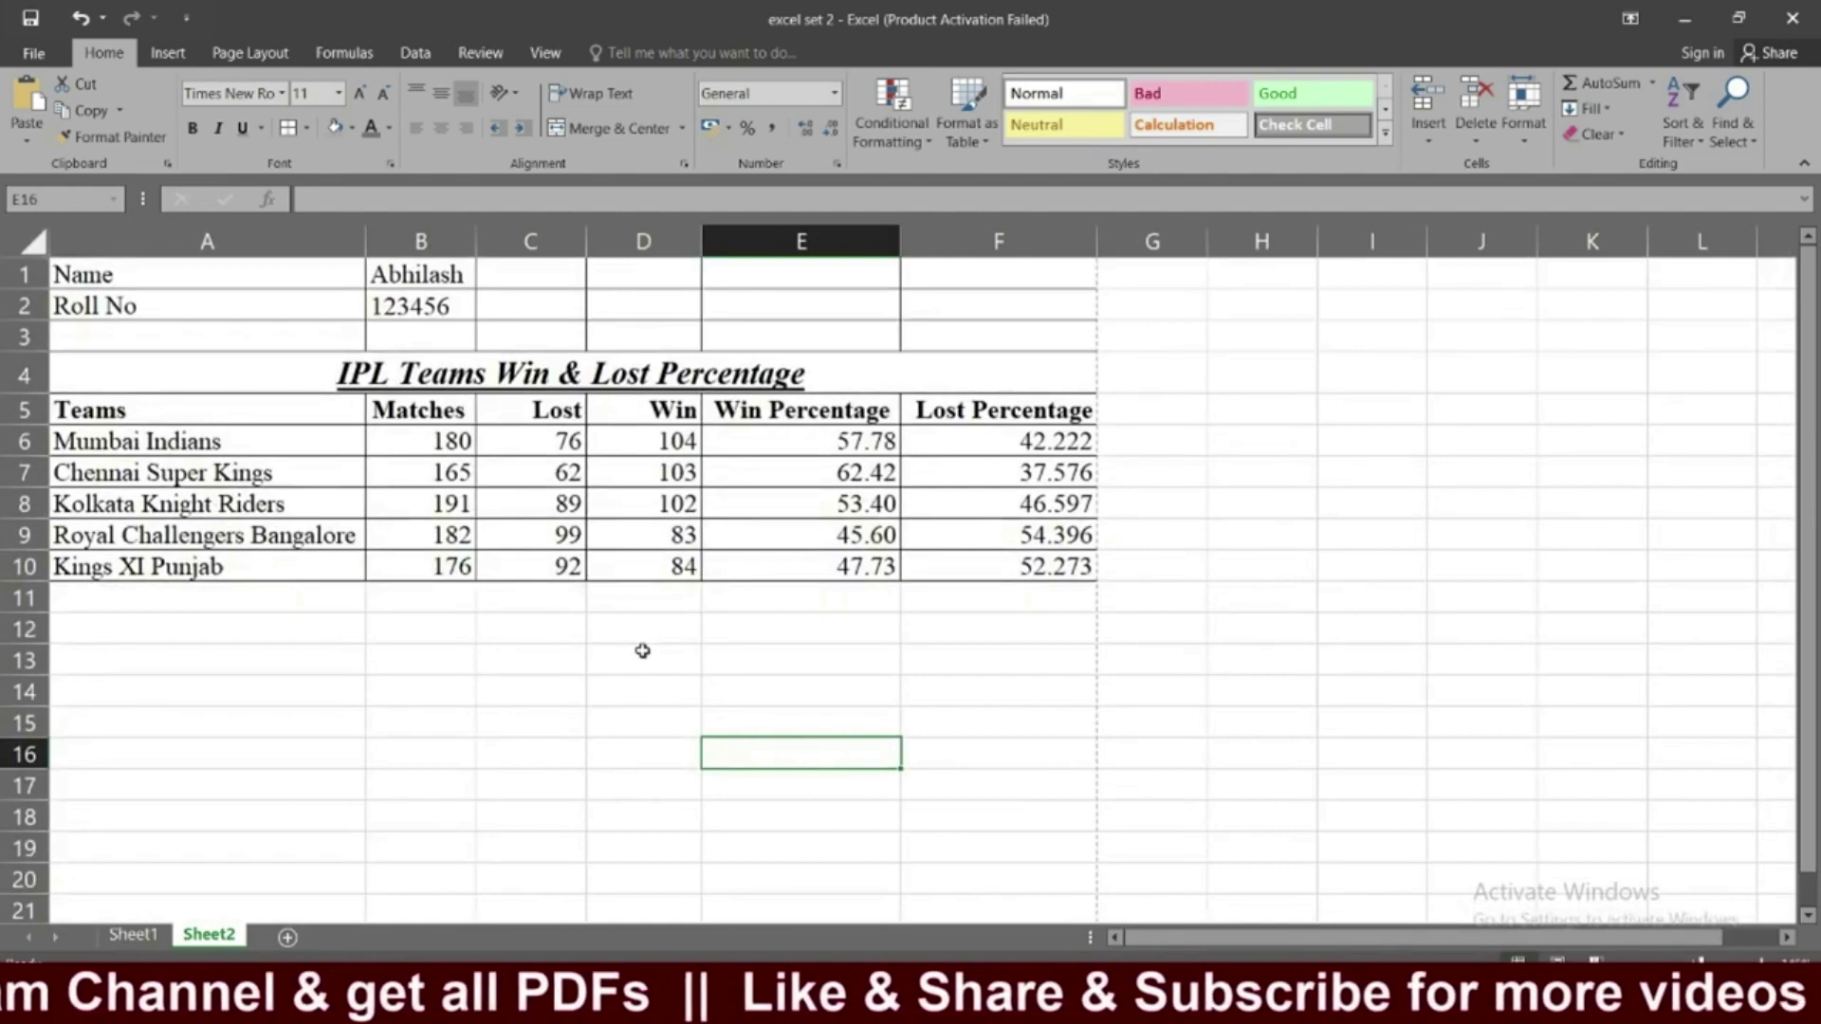
click(133, 935)
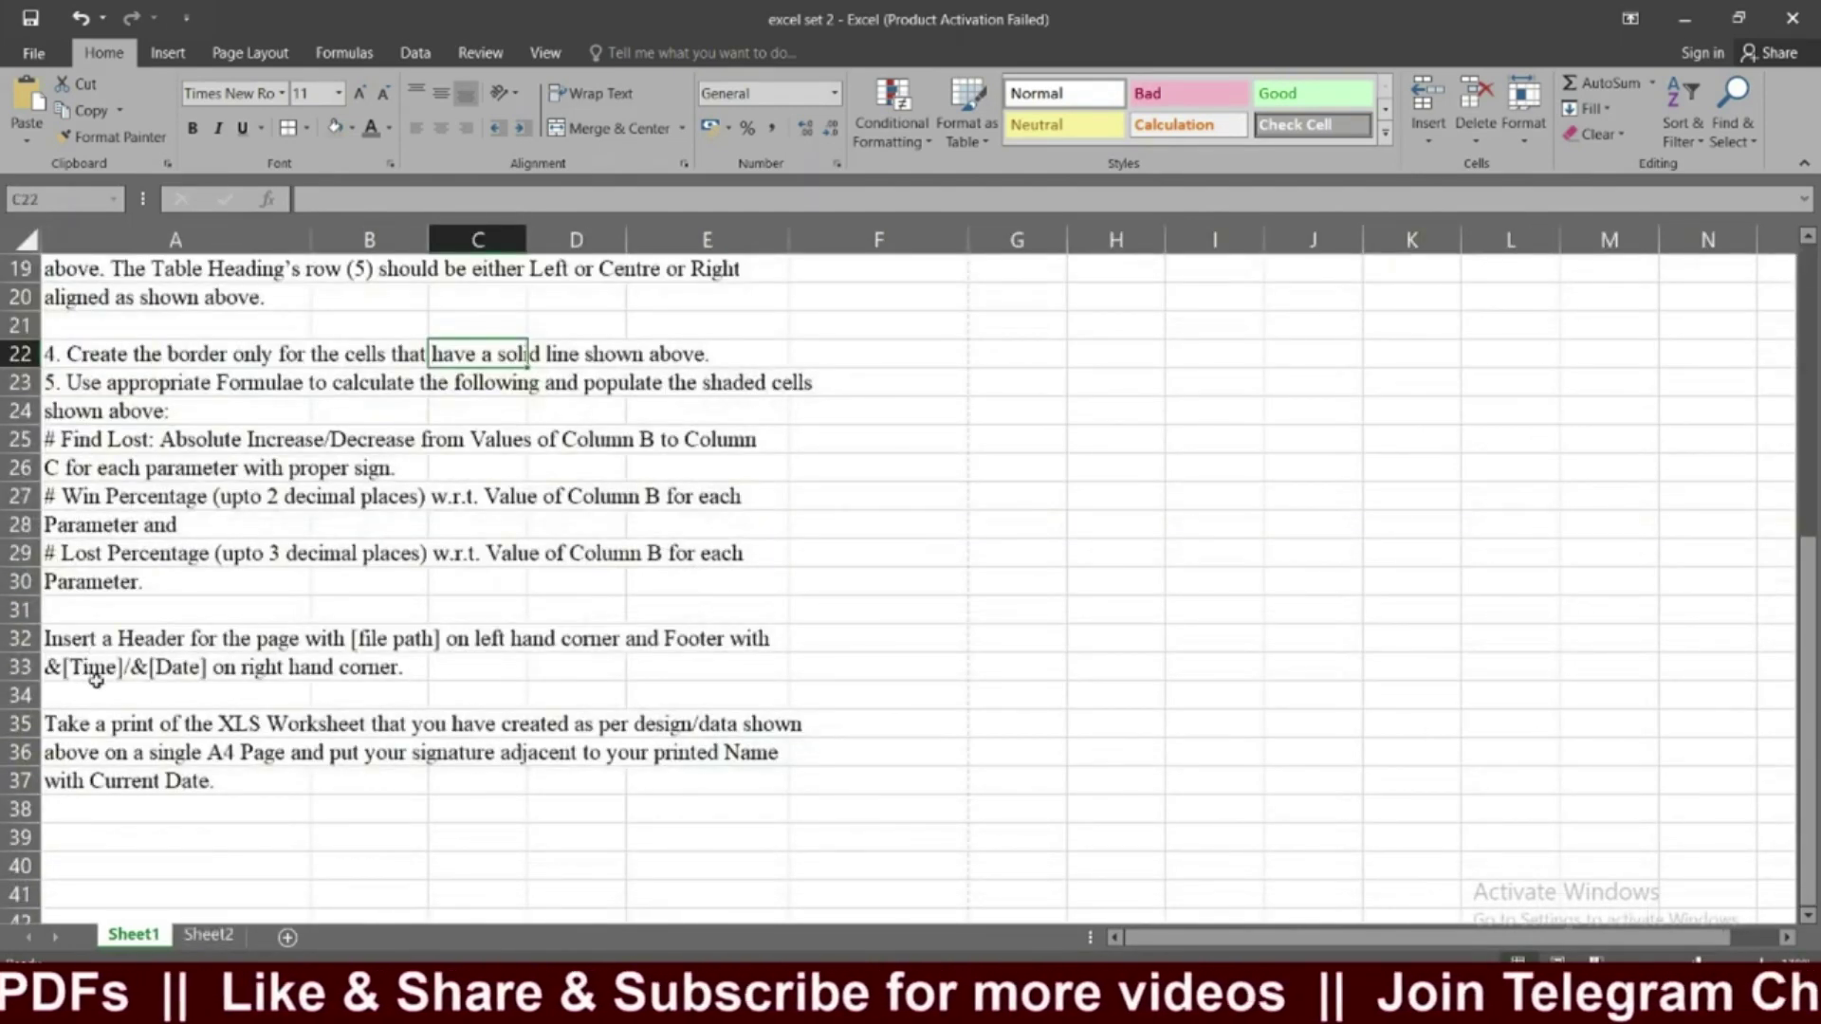
click(209, 935)
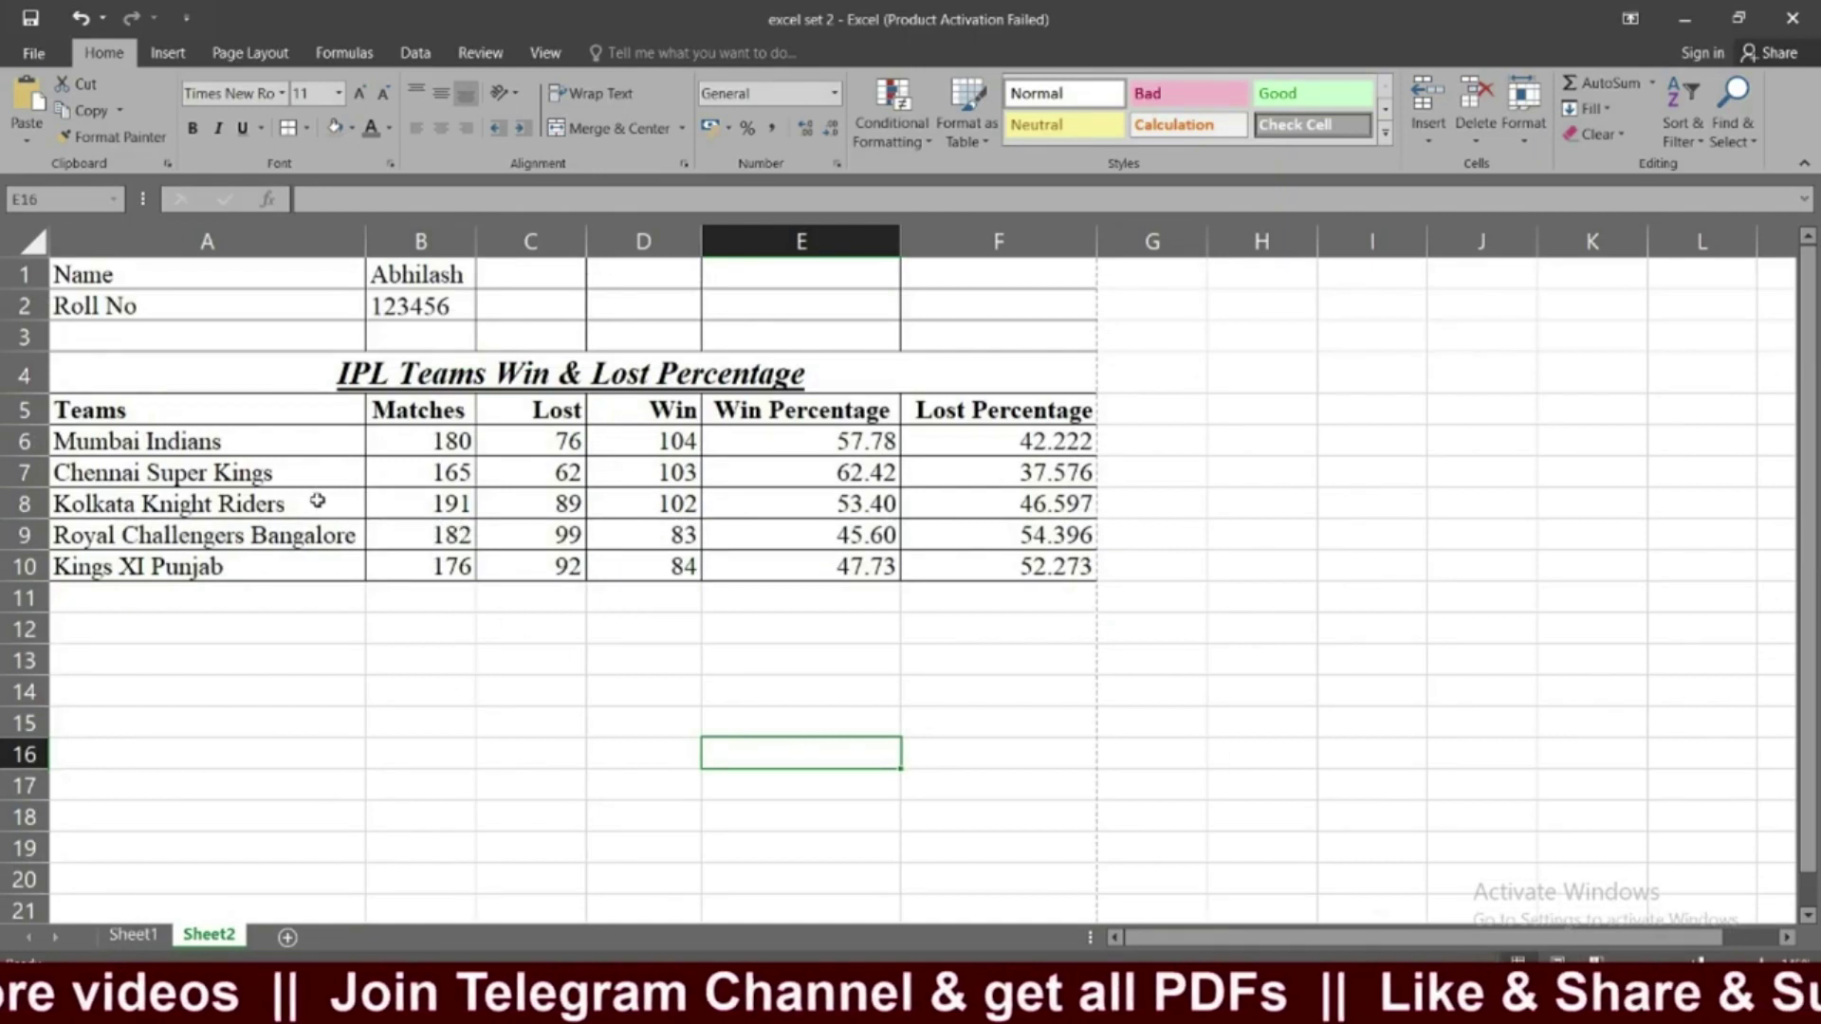
Print-preview Sheet2 zoomed to the header and footer, keeping A4 paper size.
key(ctrl+p)
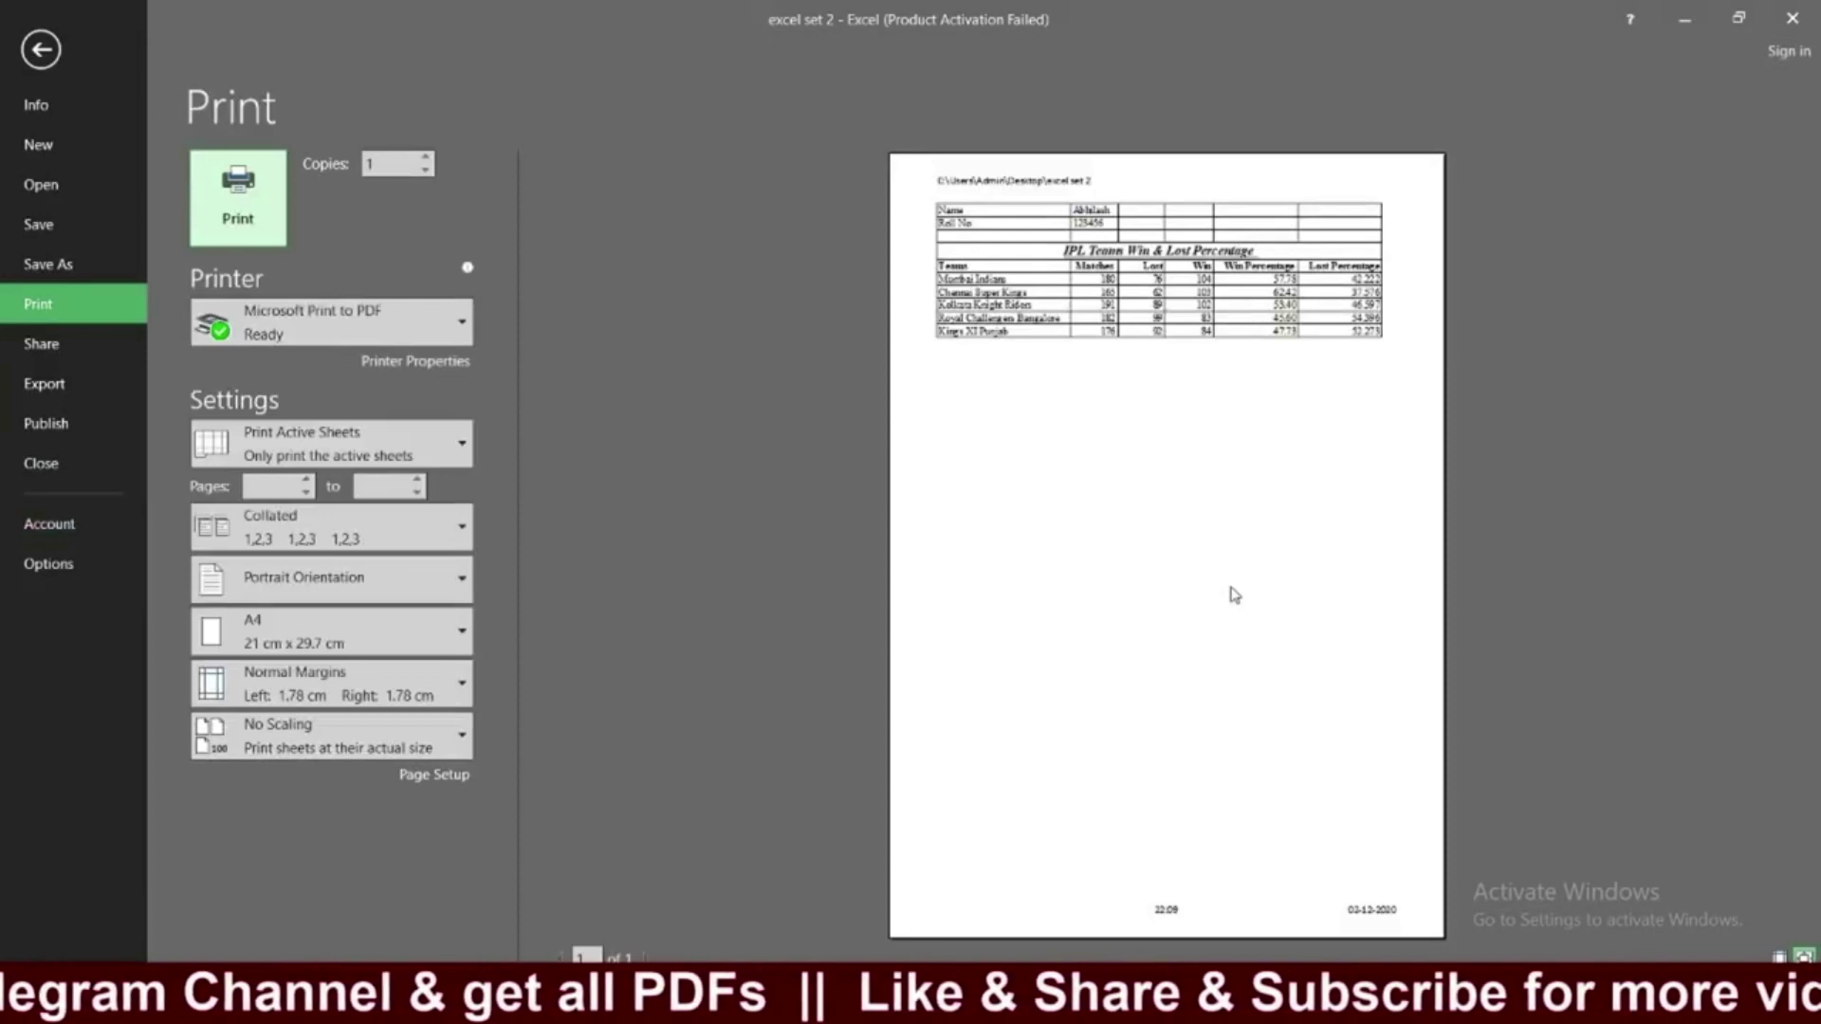
click(1194, 516)
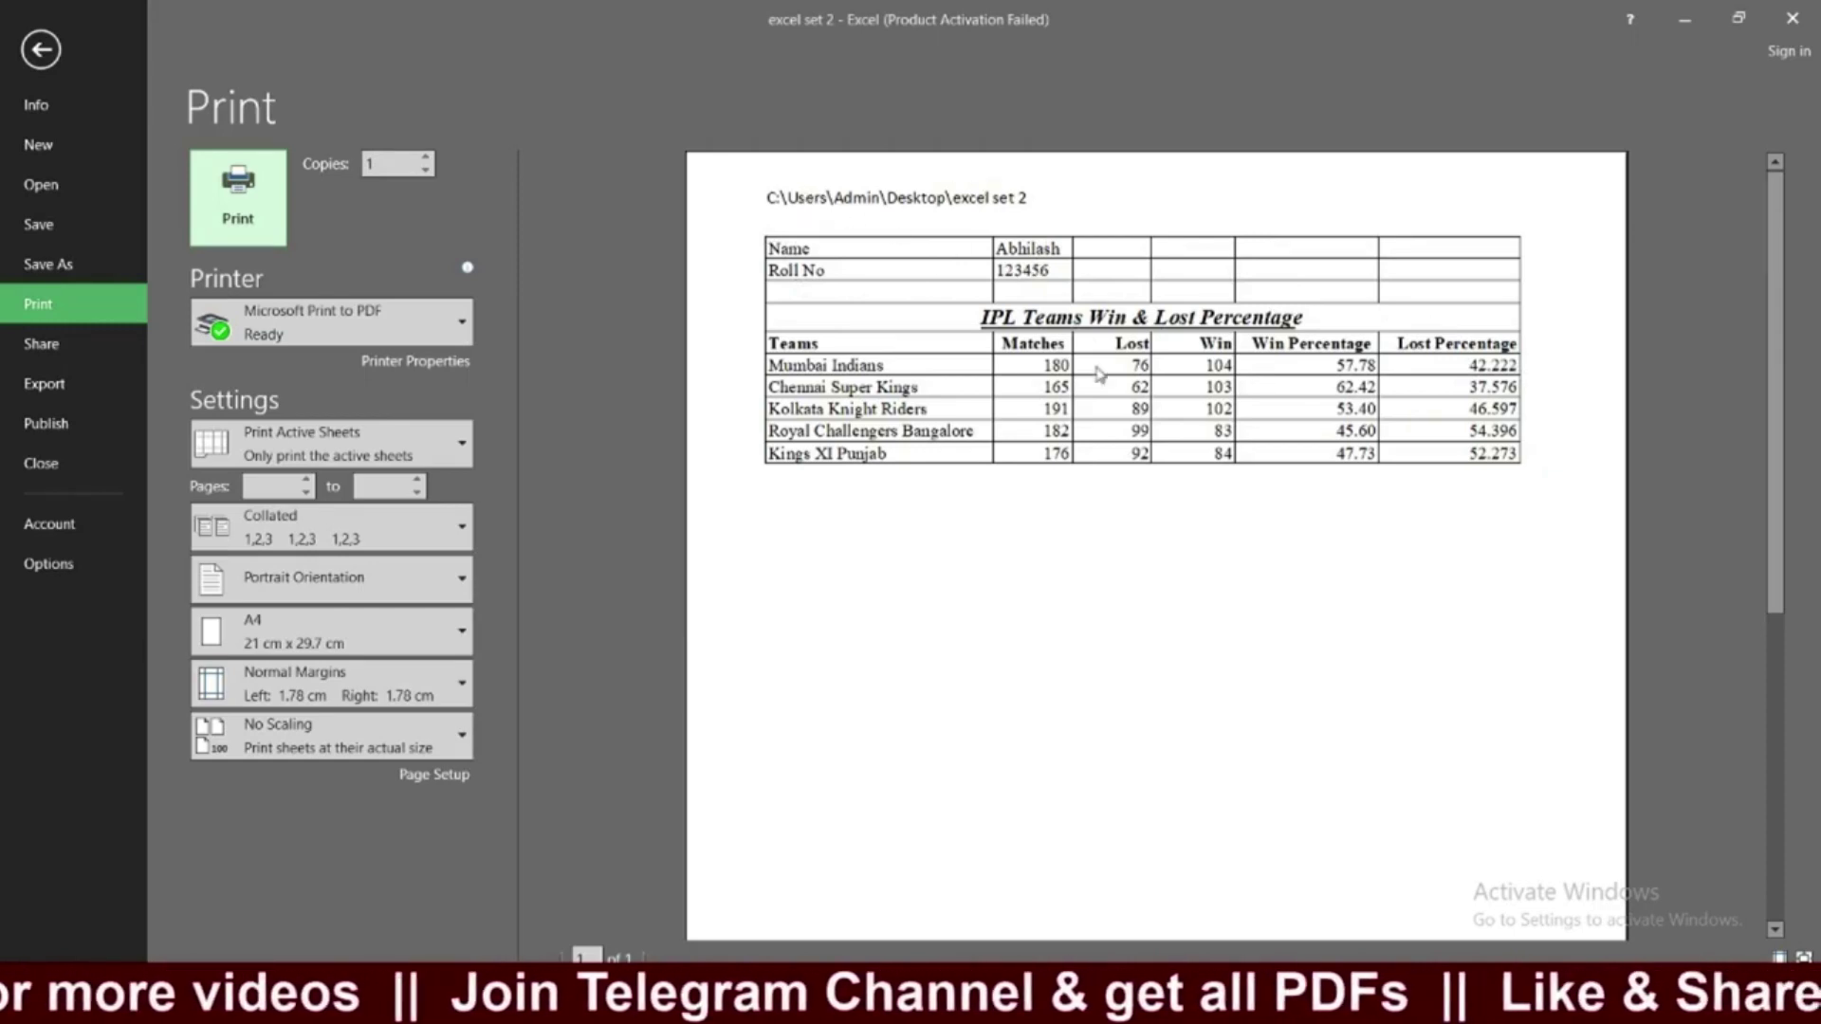
scroll(1289, 532, down, 2)
scroll(1295, 539, down, 5)
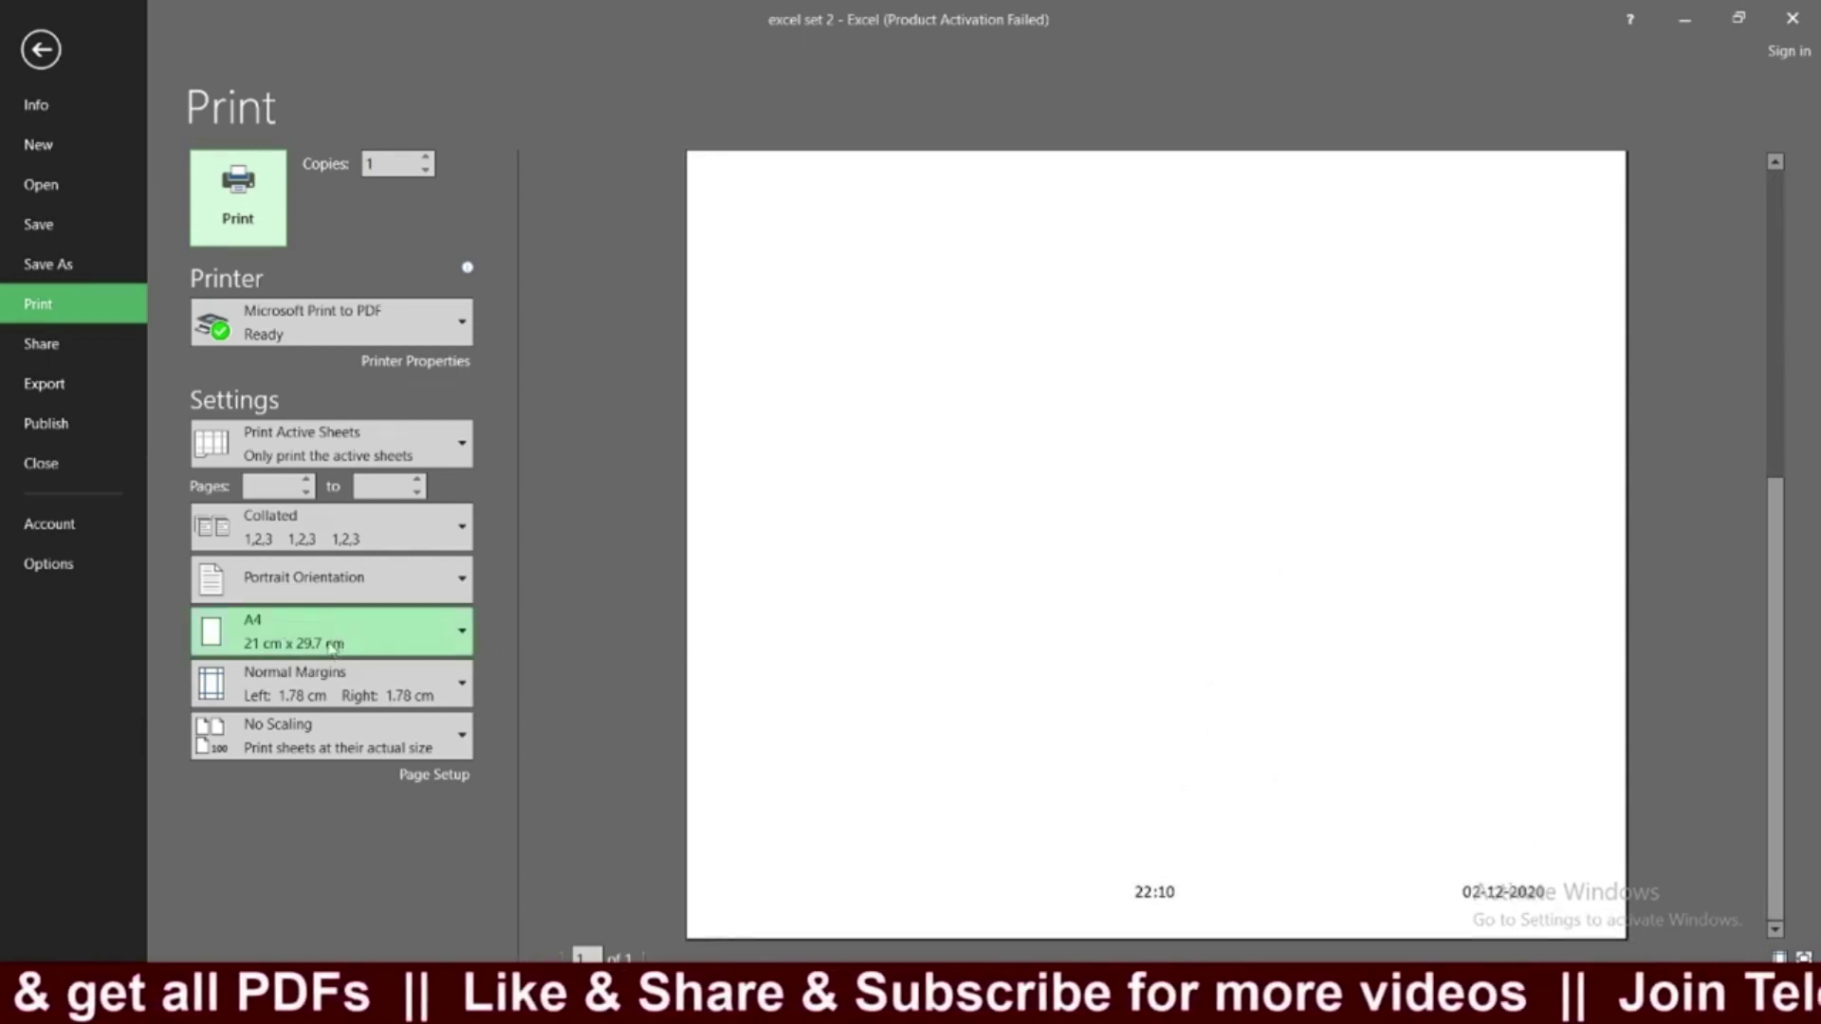
click(361, 647)
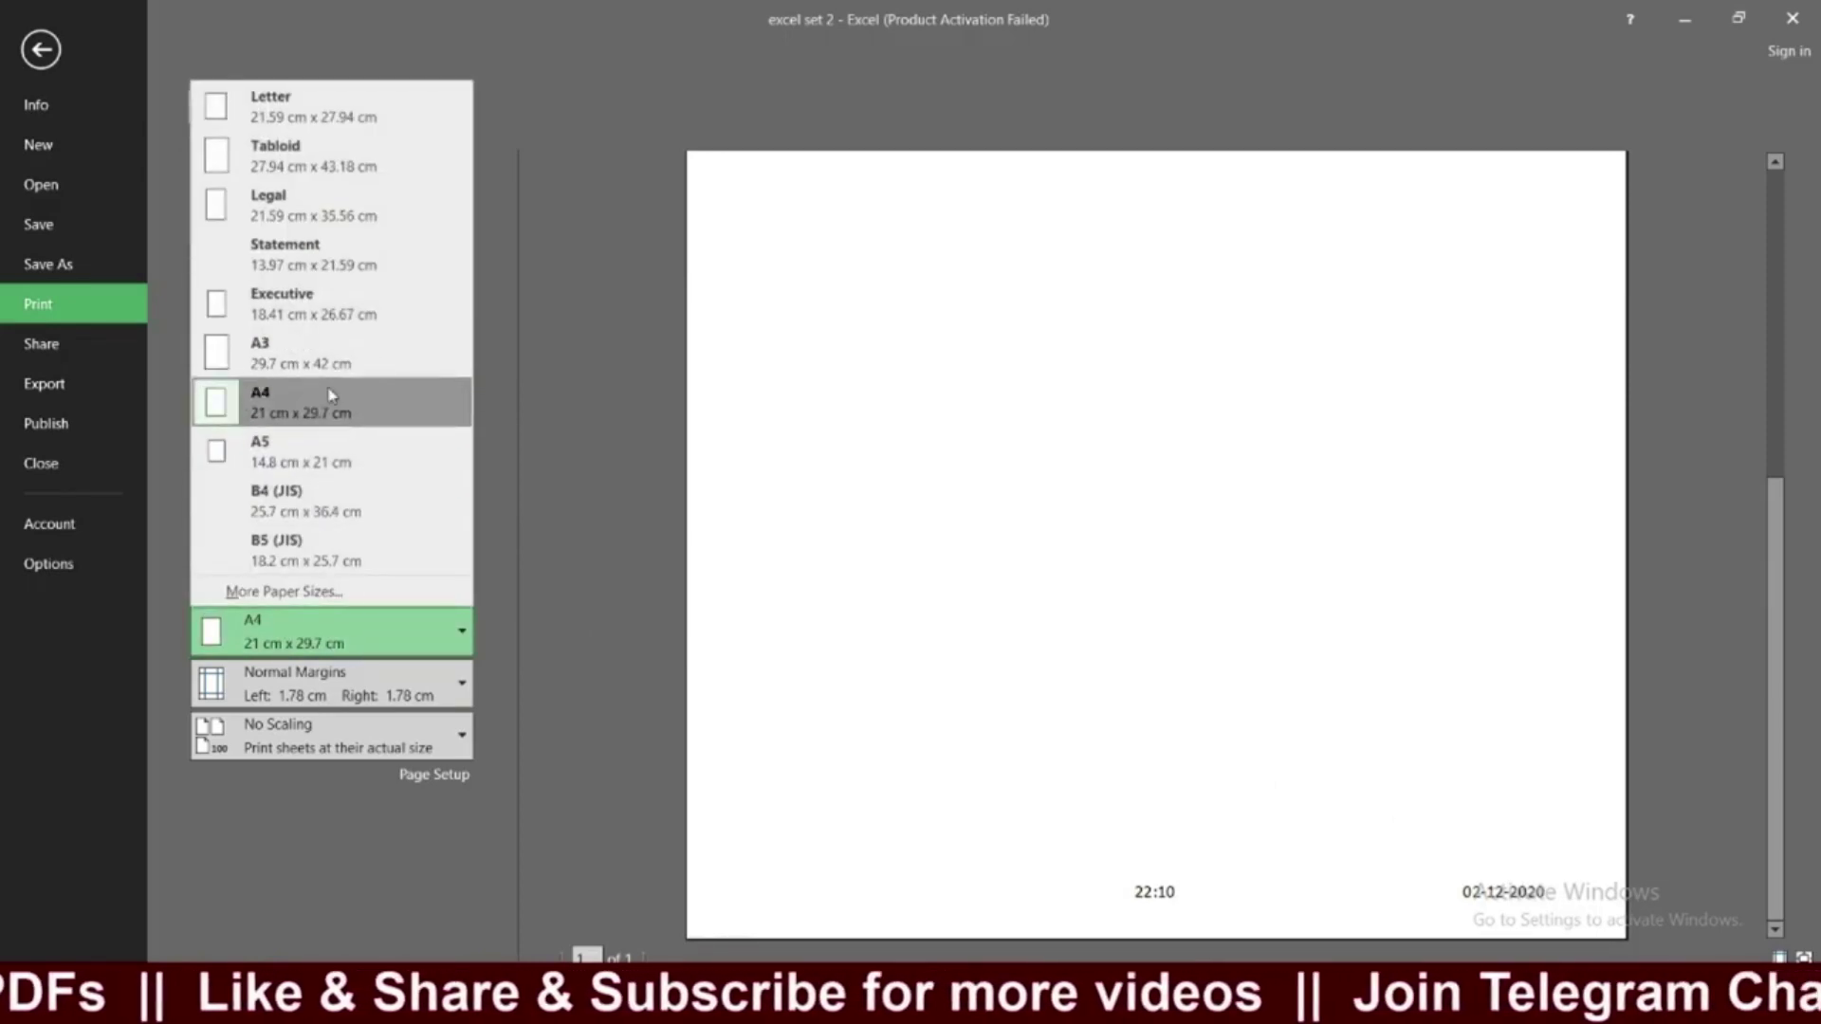
click(617, 394)
click(41, 49)
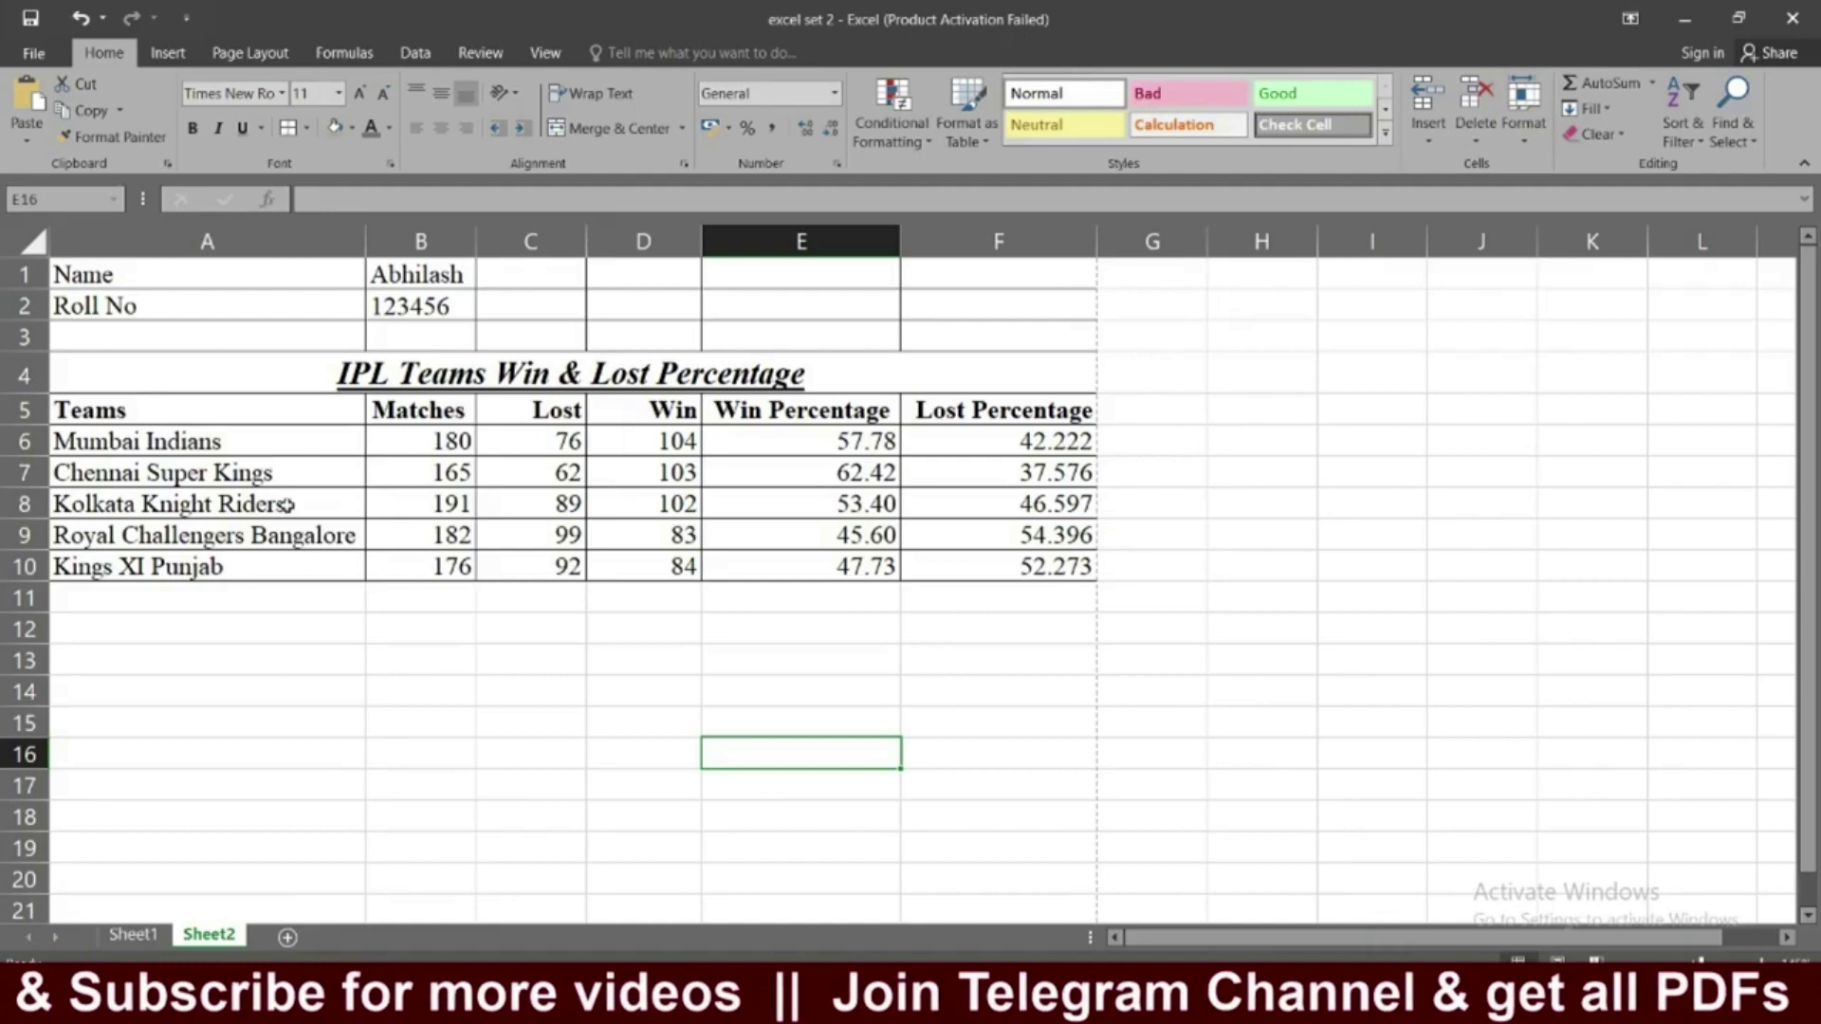
click(152, 935)
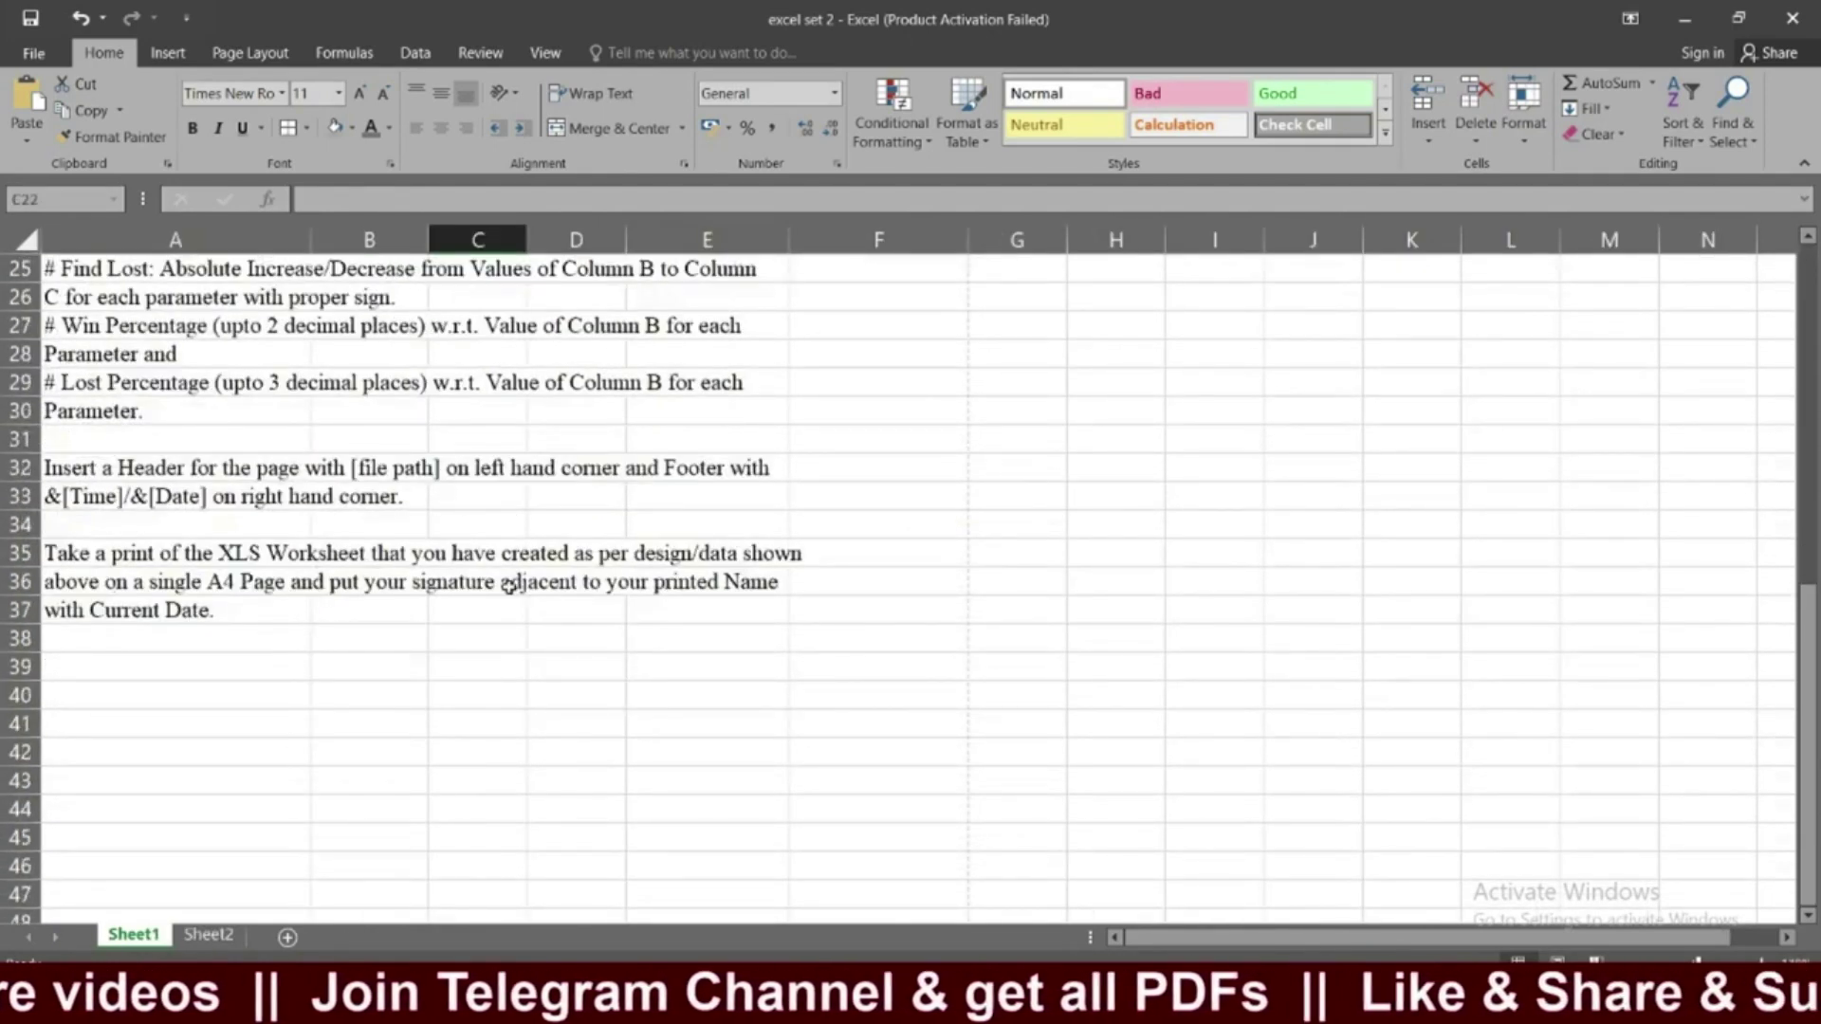
scroll(254, 638, up, 4)
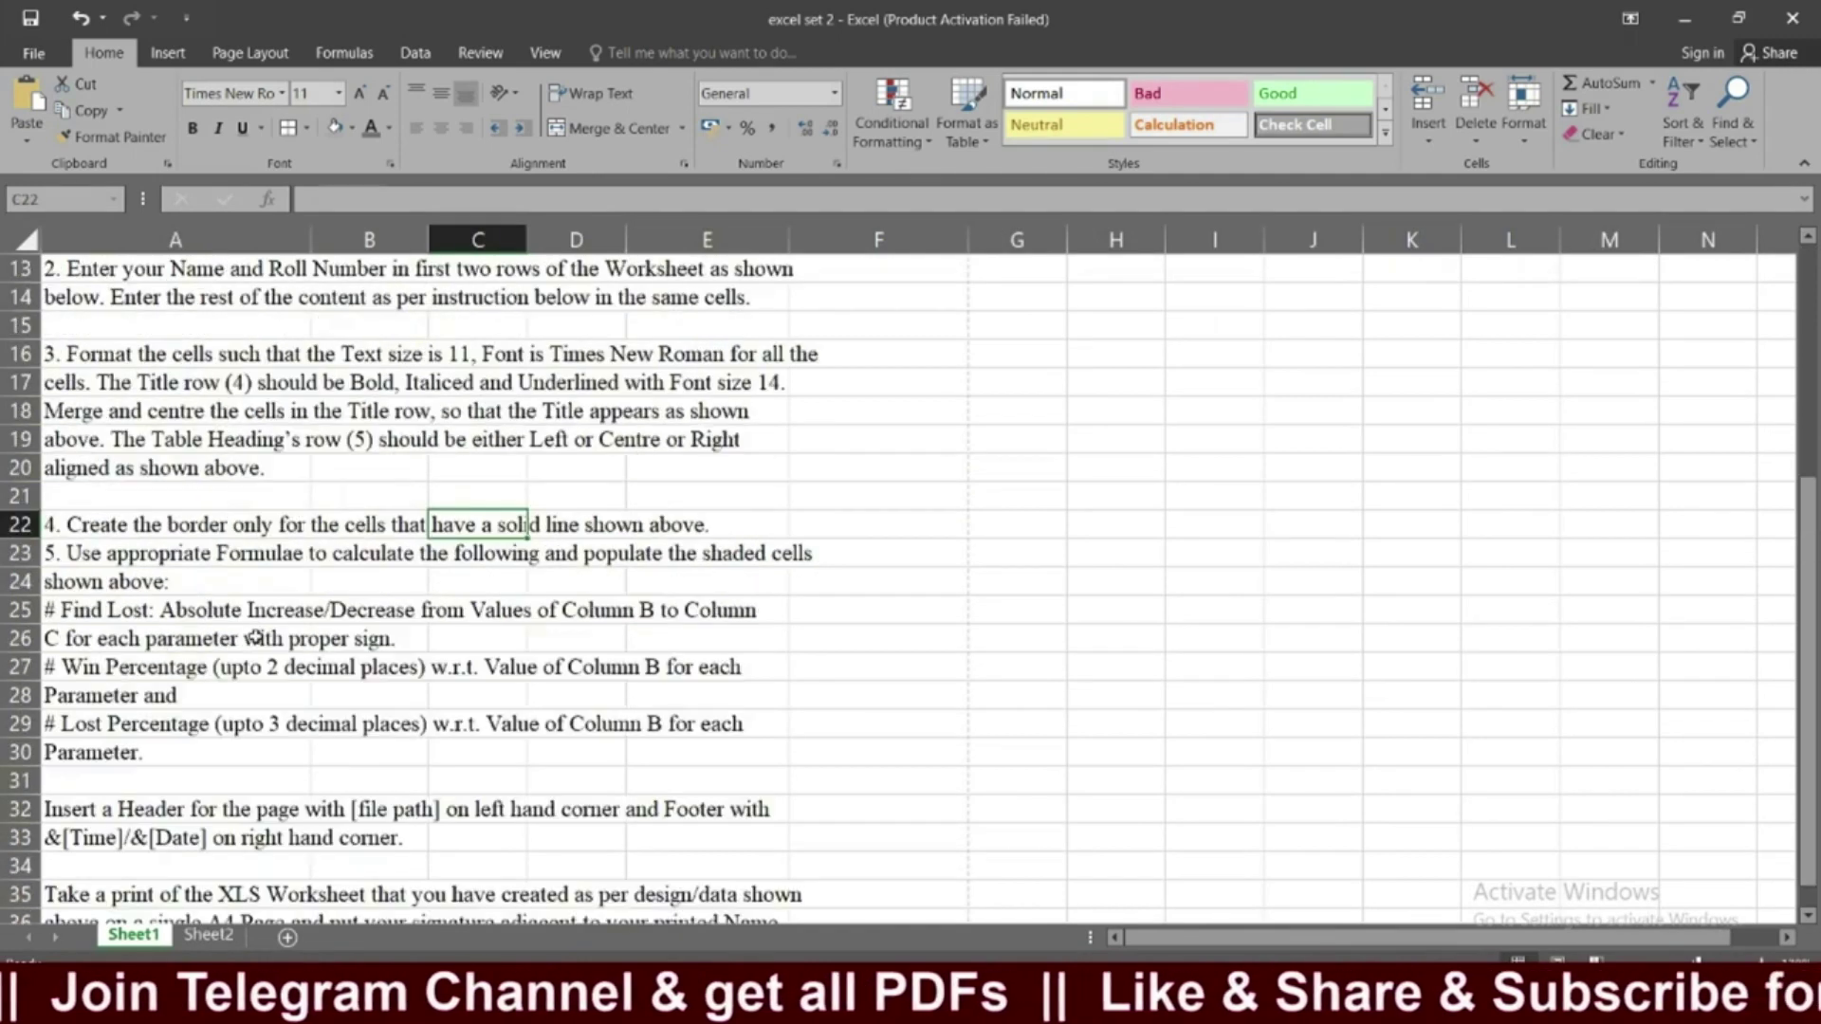
scroll(254, 638, up, 4)
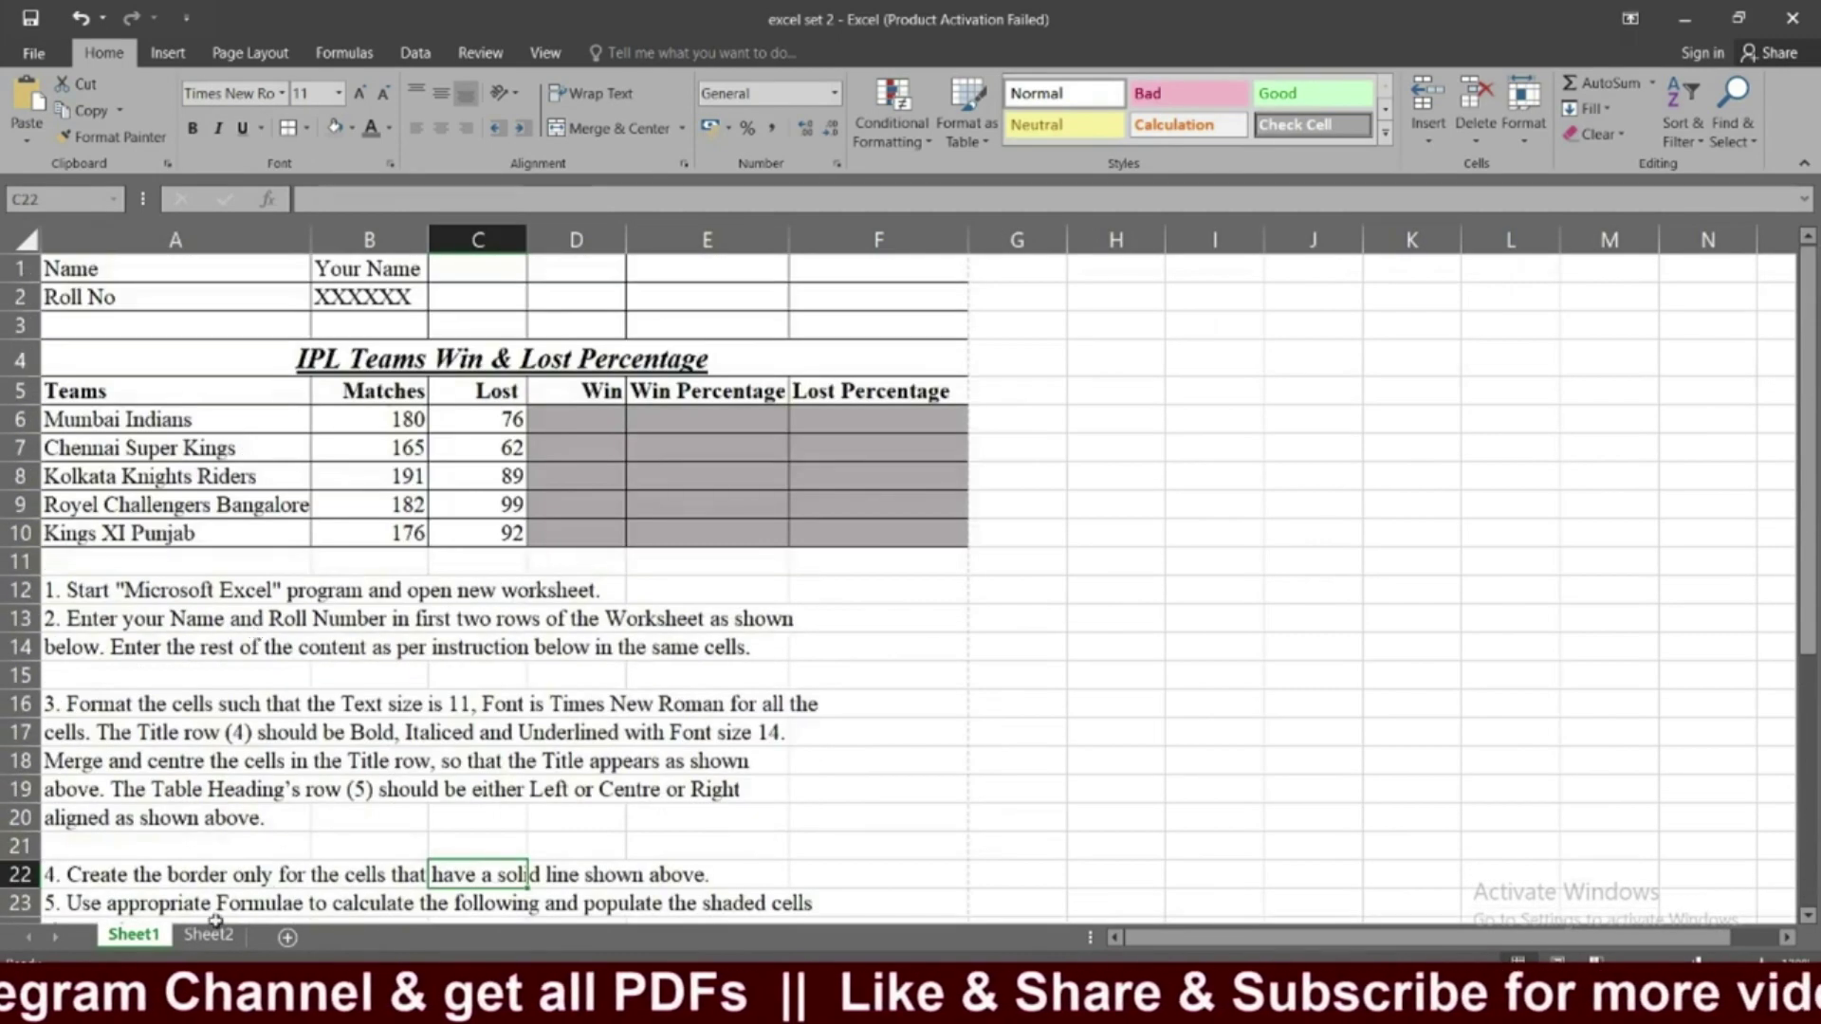
click(209, 935)
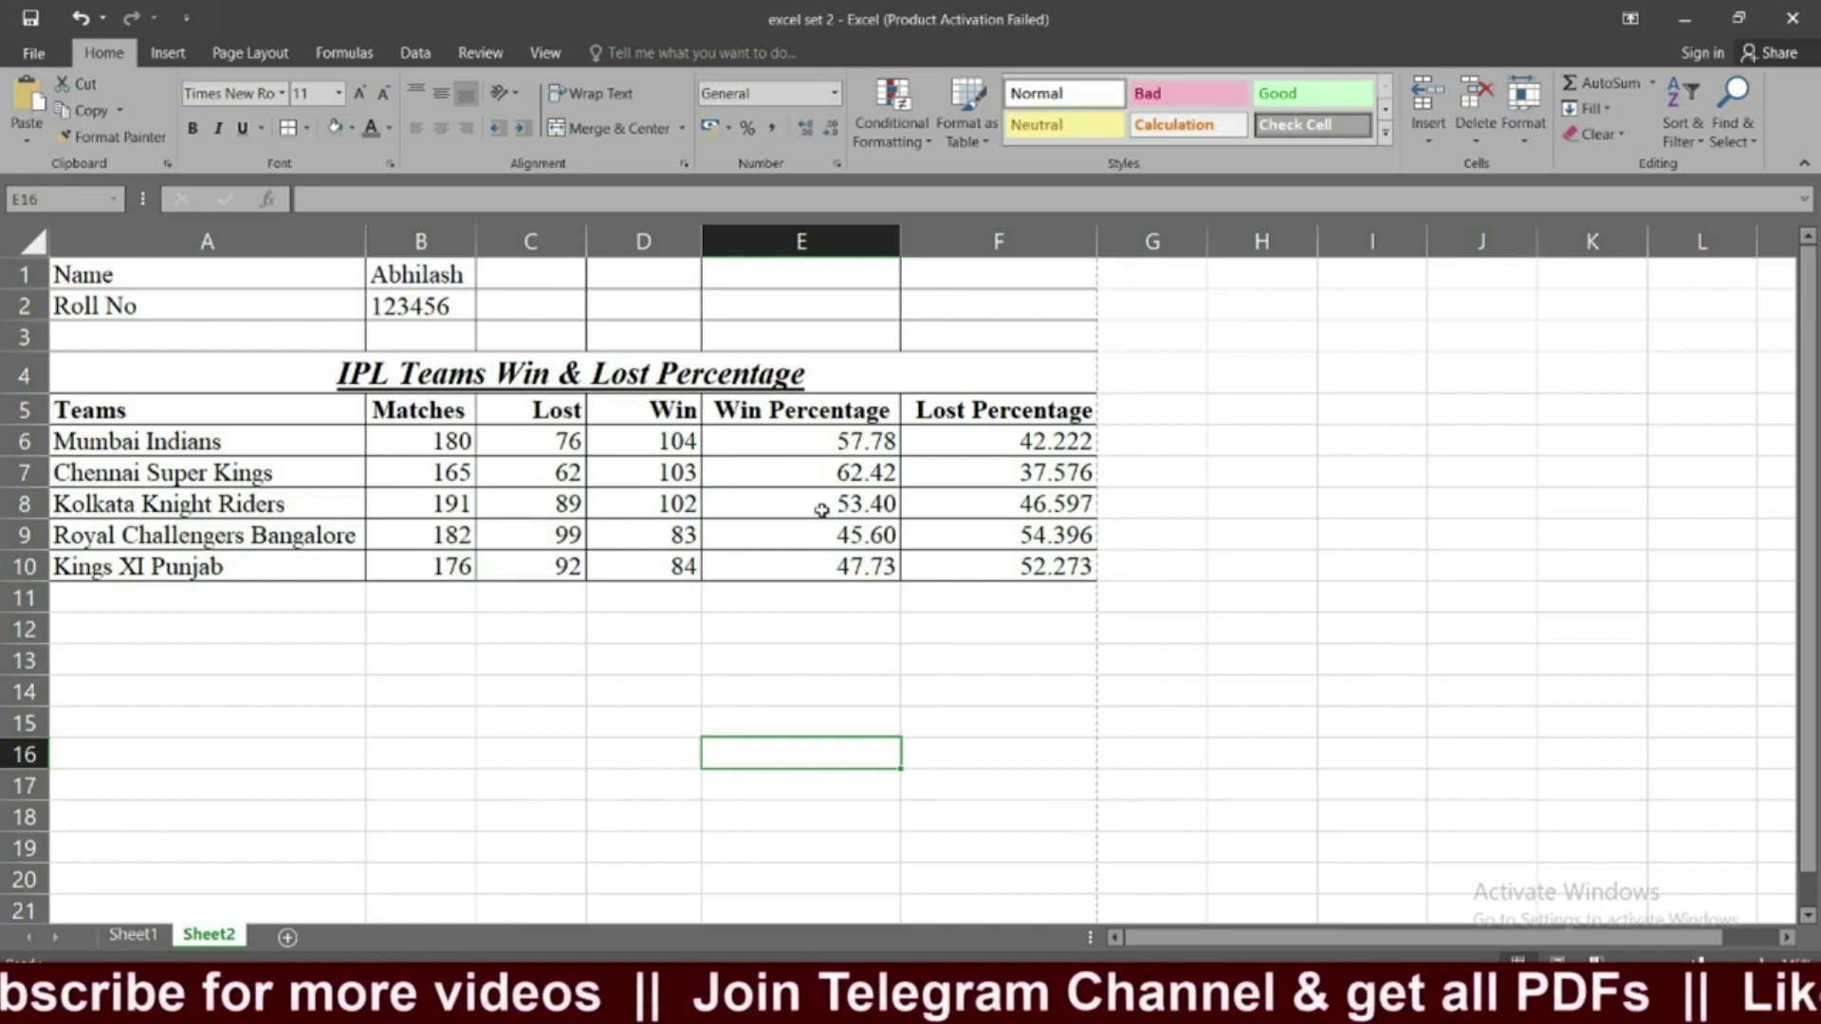
click(873, 441)
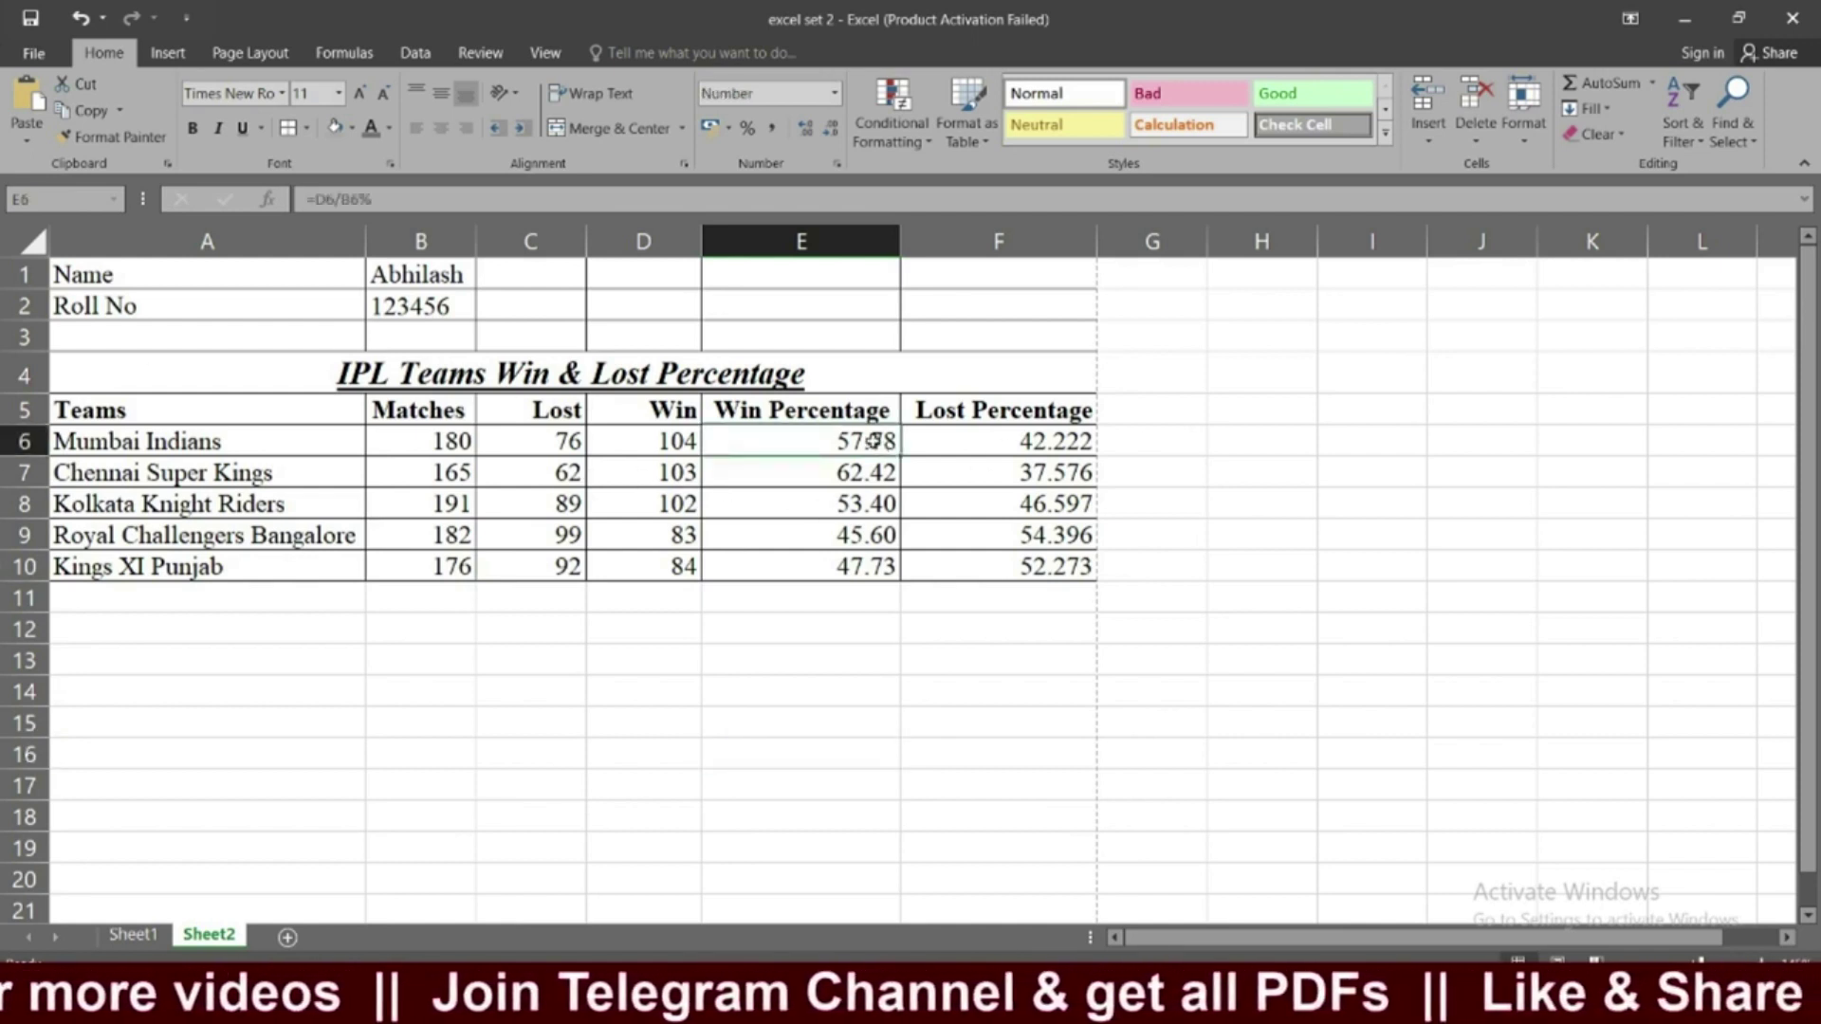
click(1331, 627)
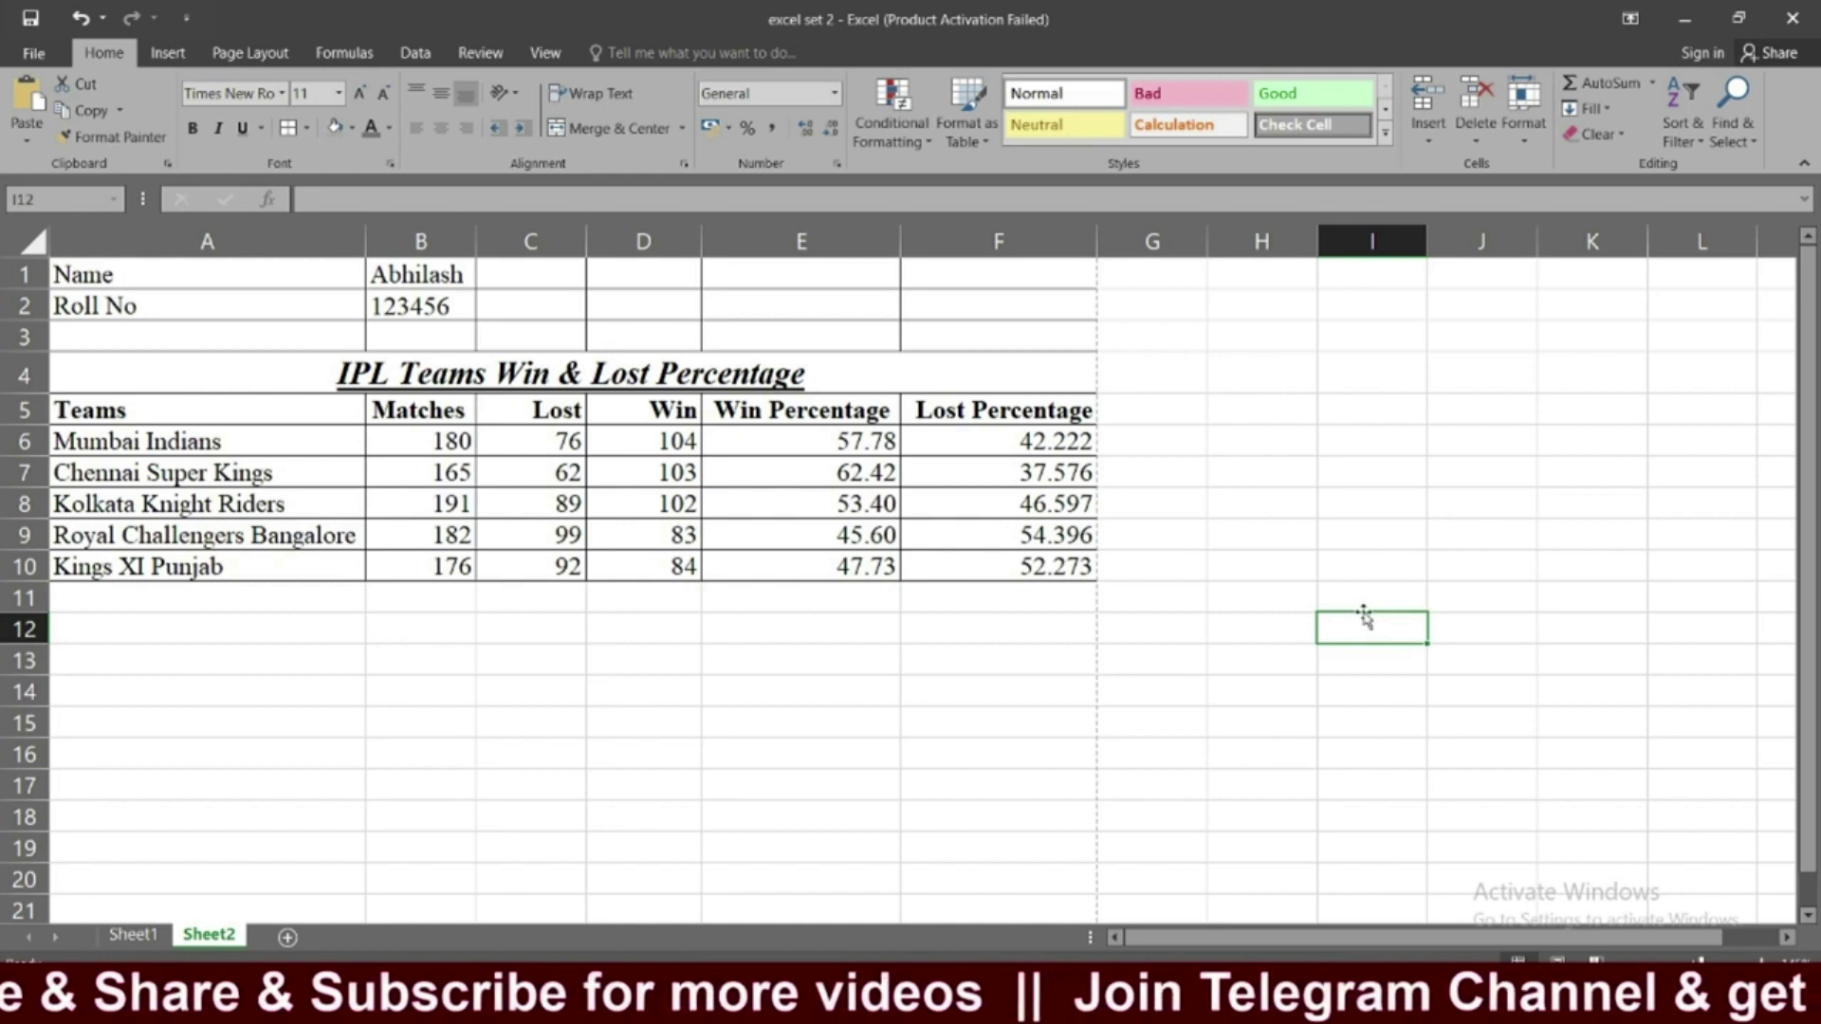
click(1285, 629)
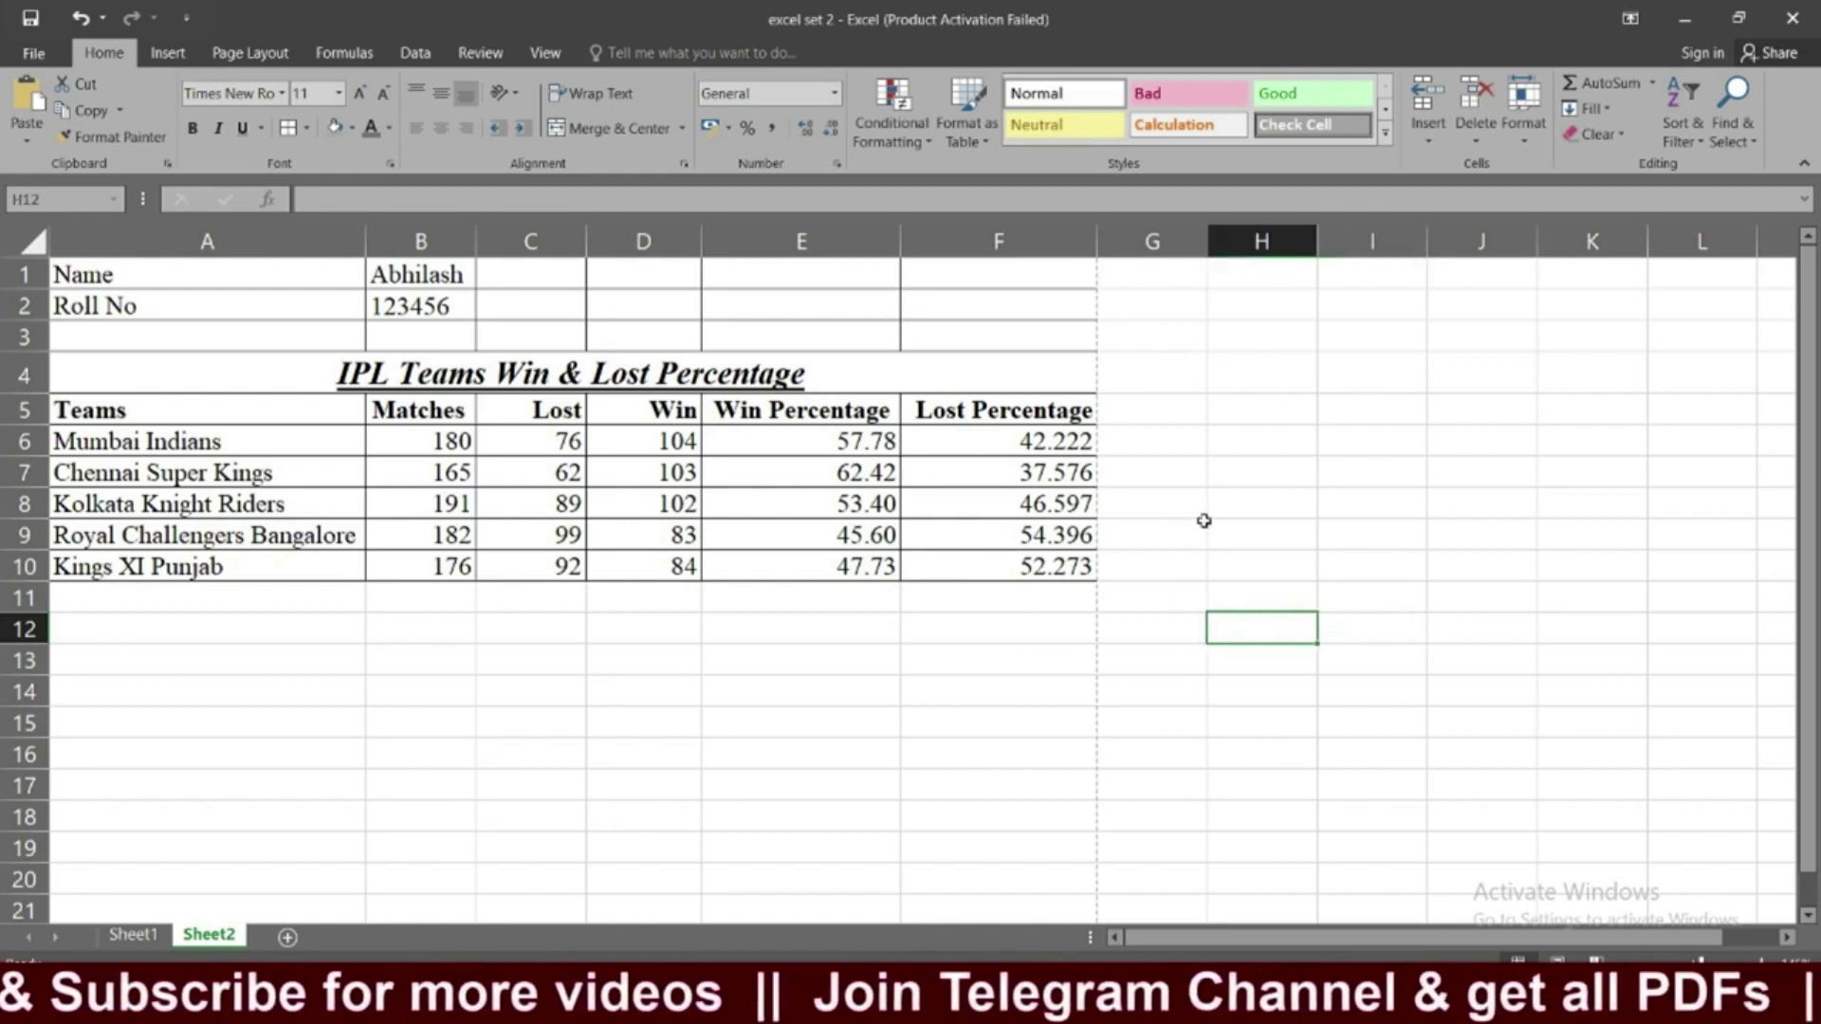